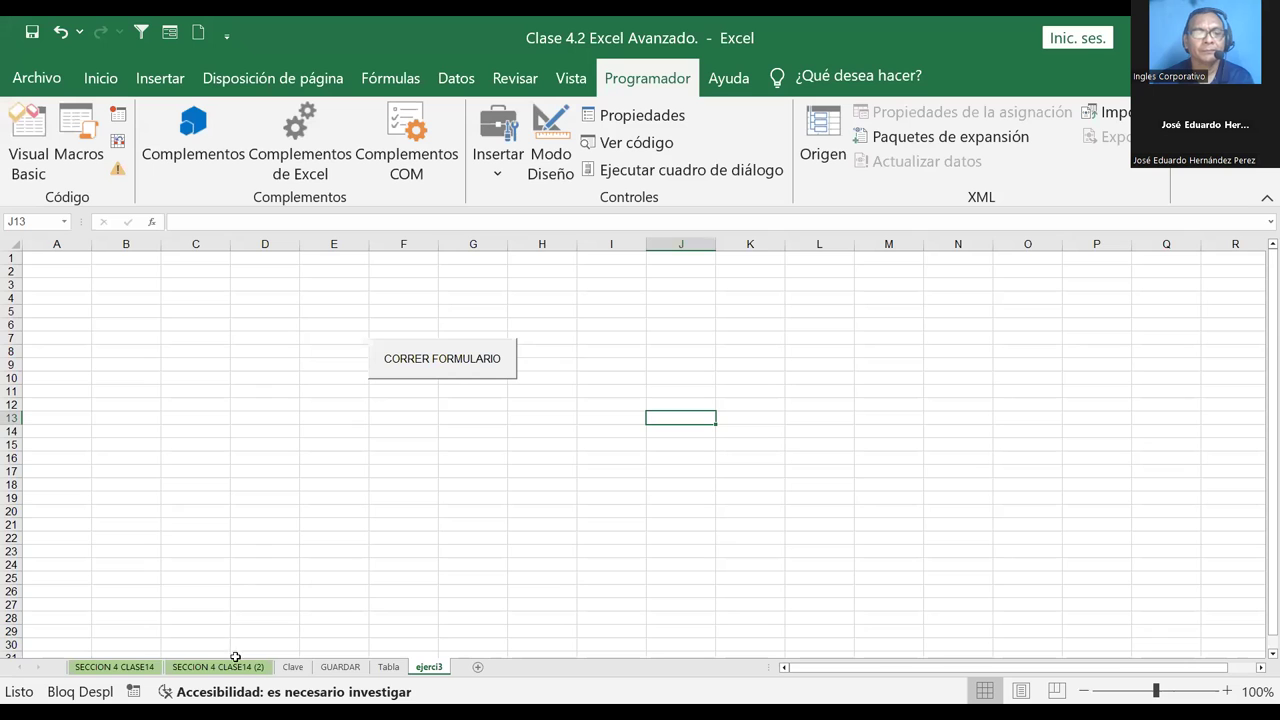
Rename the SECCION 4 CLASE14 (2) sheet tab to 'SECCION 4 CLASE15)'.
right_click(237, 674)
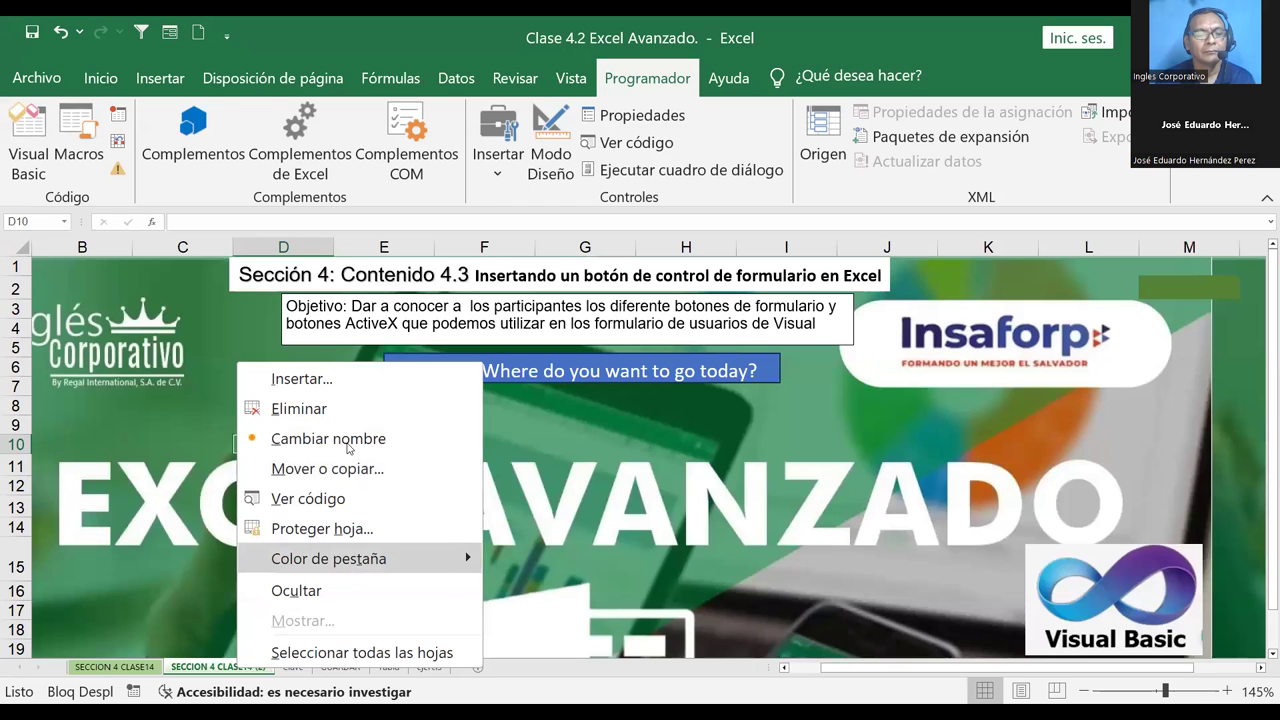
left_click(347, 445)
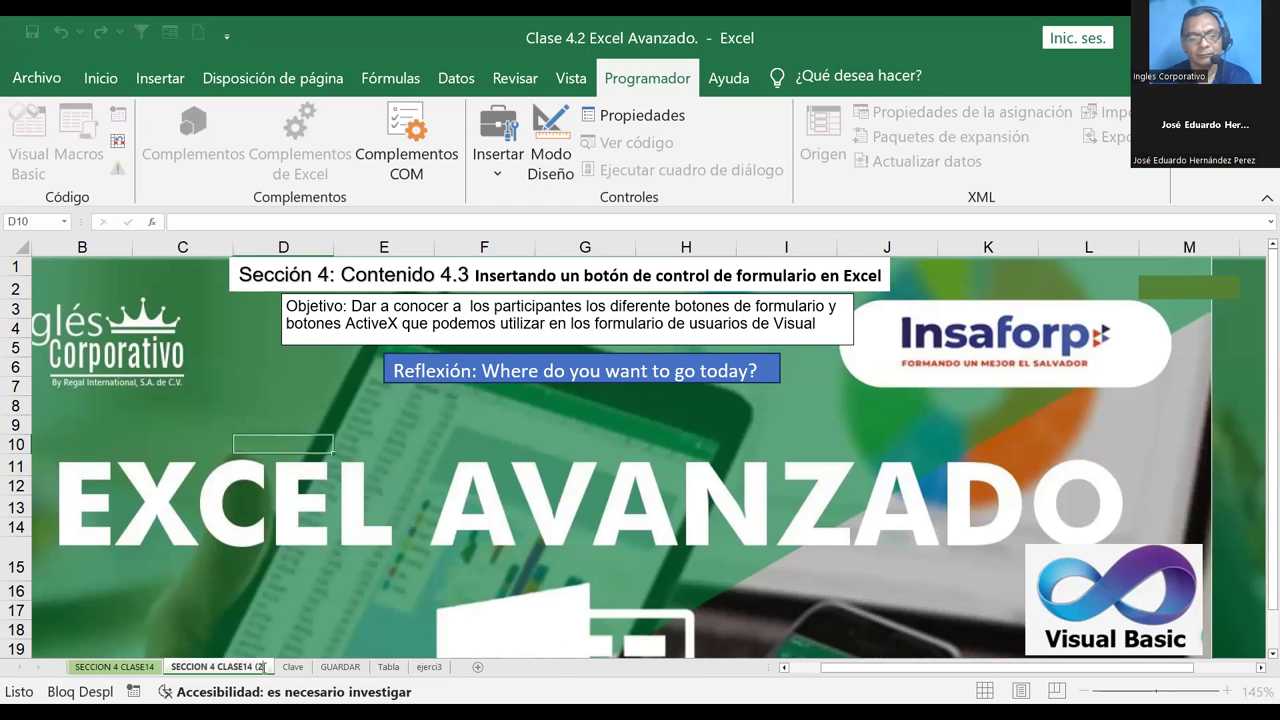
key("BackSpace")
key("BackSpace")
key("BackSpace")
key("BackSpace")
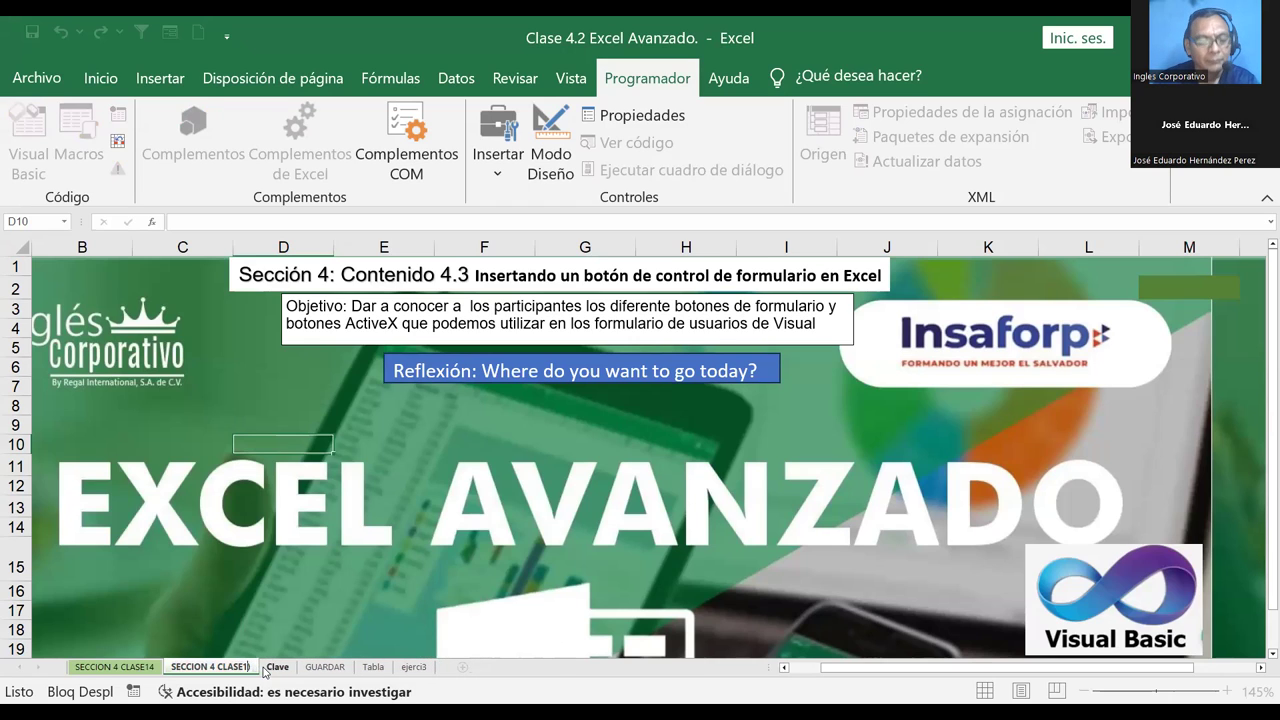
type("5")
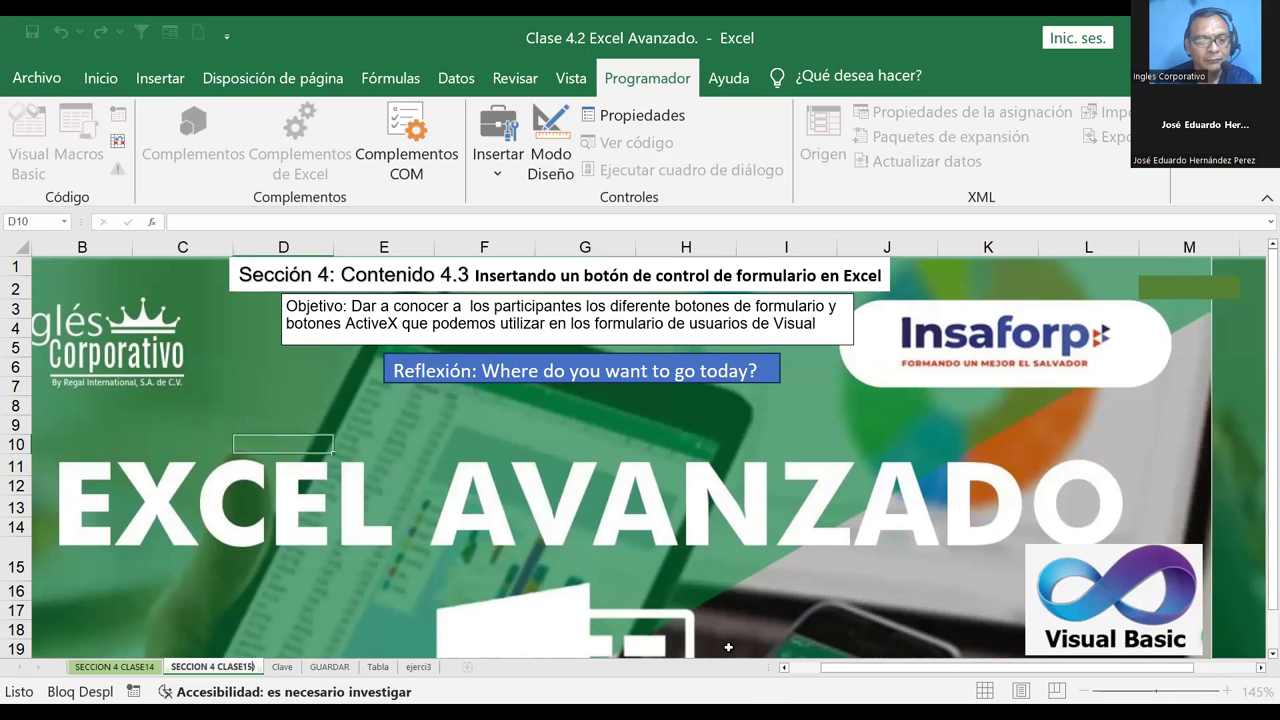
left_click(264, 391)
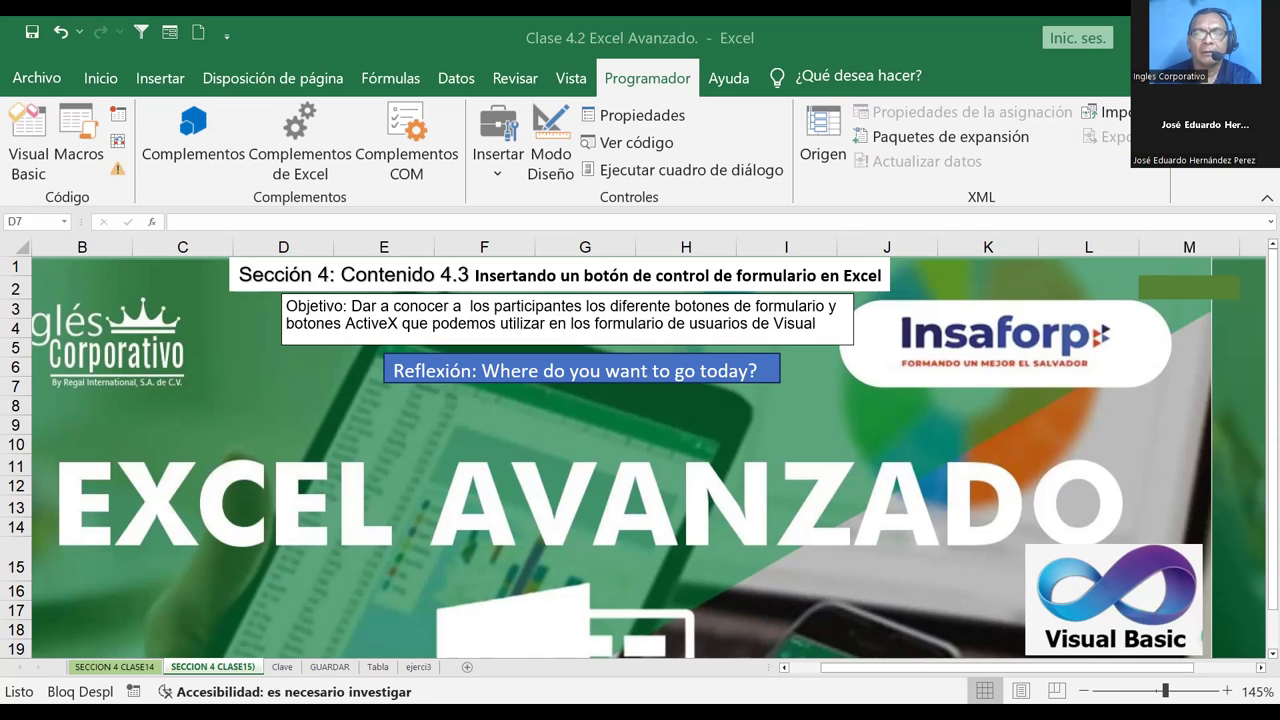
key("alt+Tab")
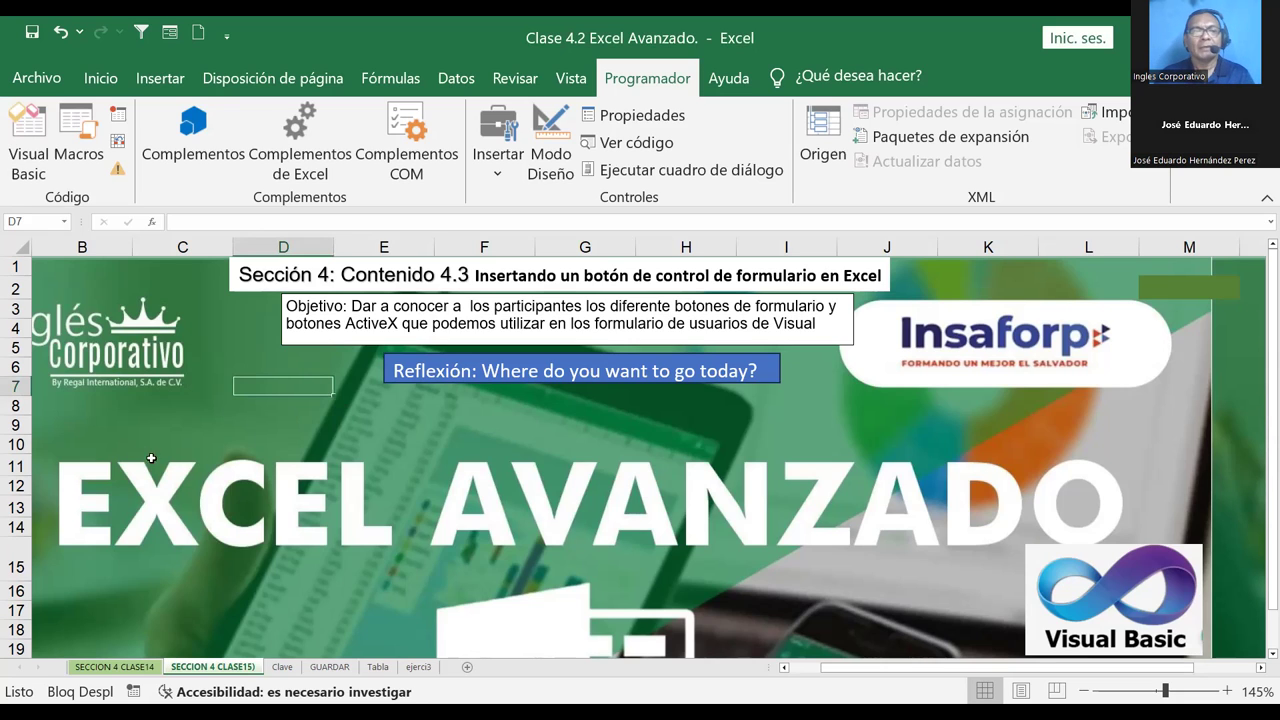
left_click(107, 425)
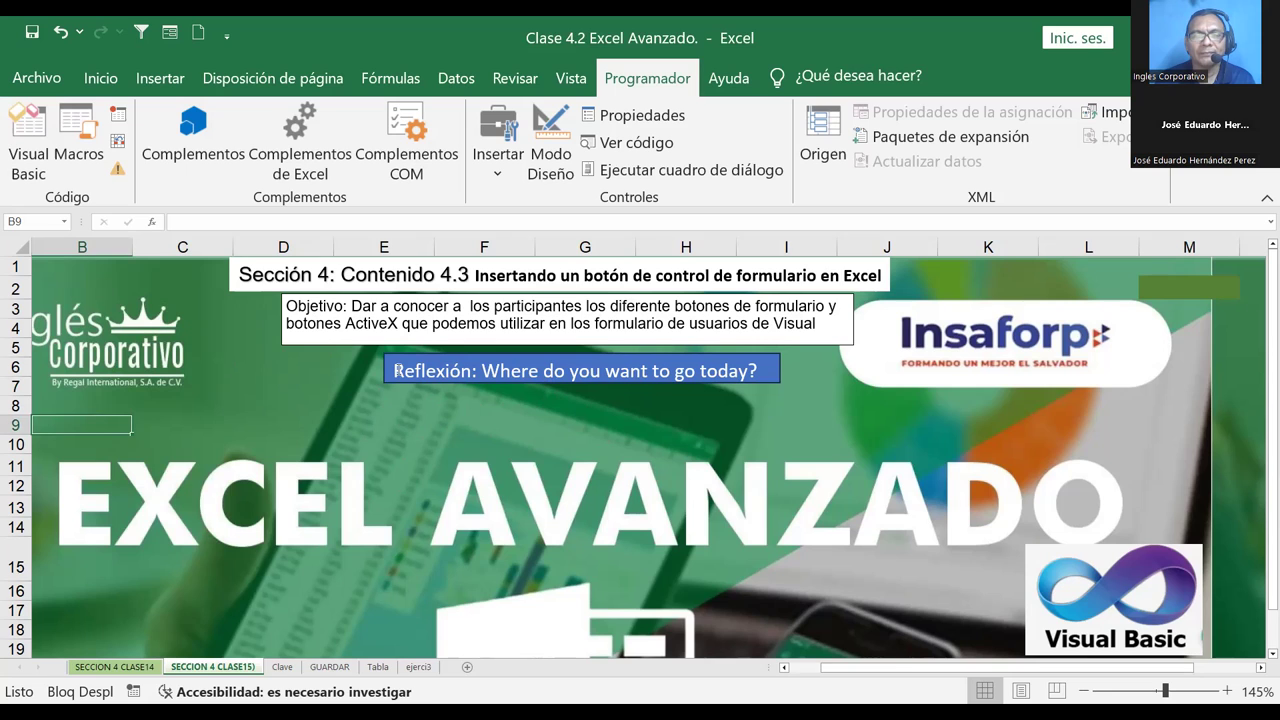
Select and deselect the Reflexión text box, then switch to the browser's 'Objetivo de la lección 4.3' page.
left_click(396, 370)
left_click(604, 418)
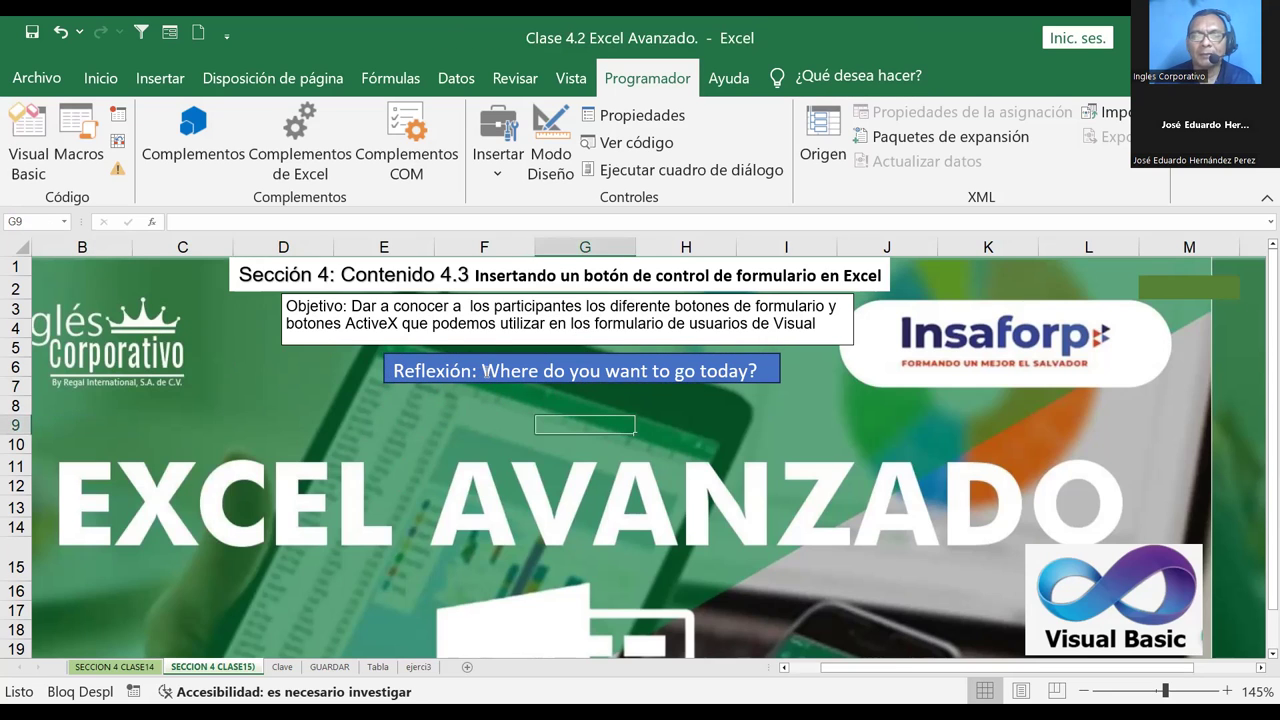
left_click(487, 372)
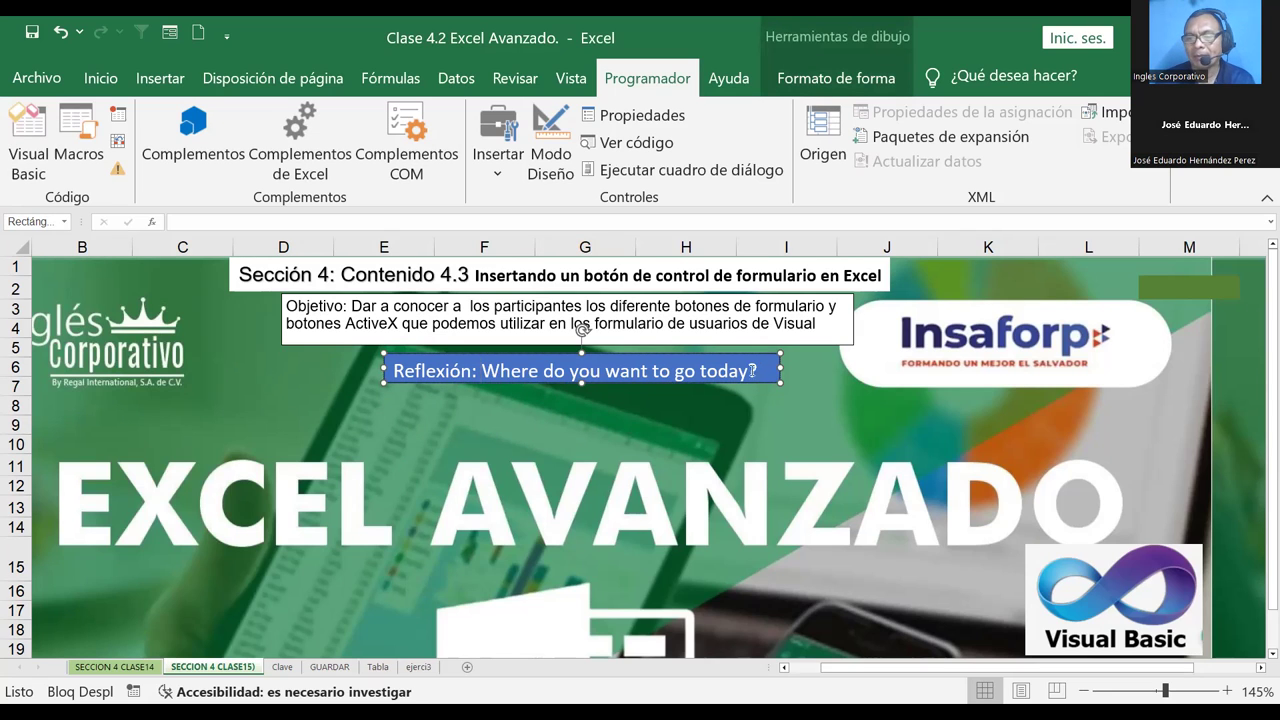
left_click(530, 430)
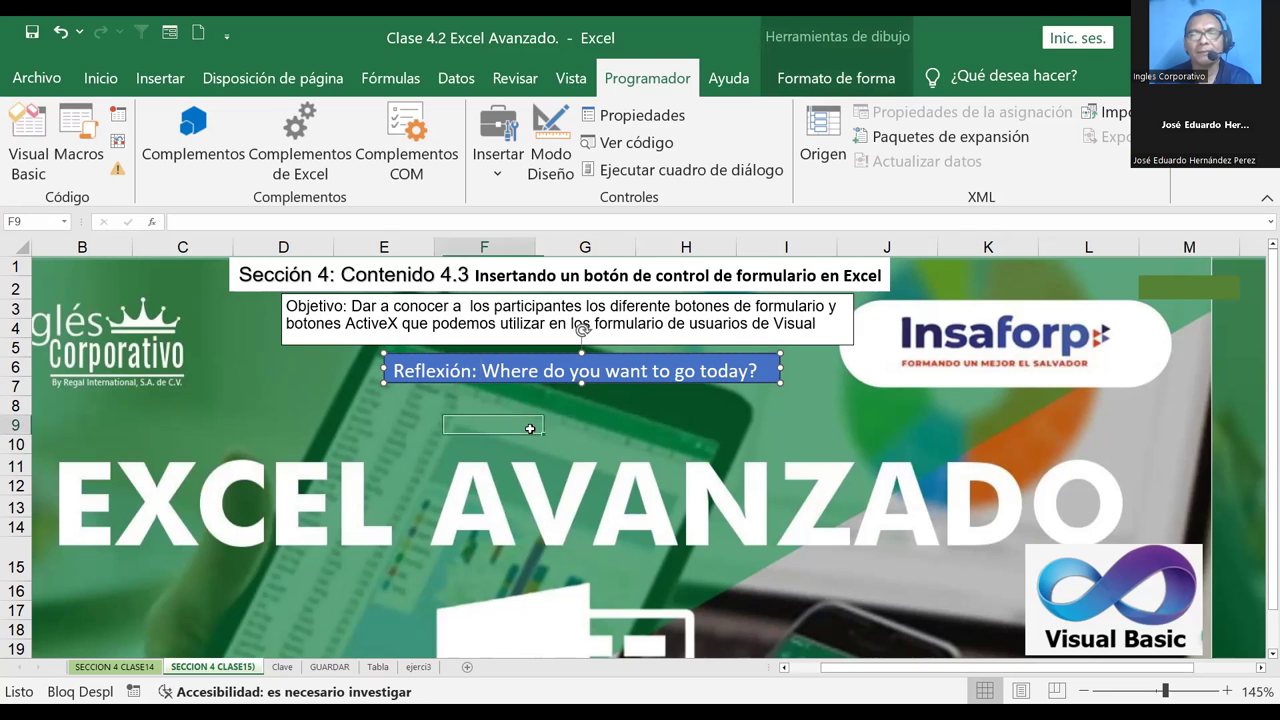
left_click(670, 420)
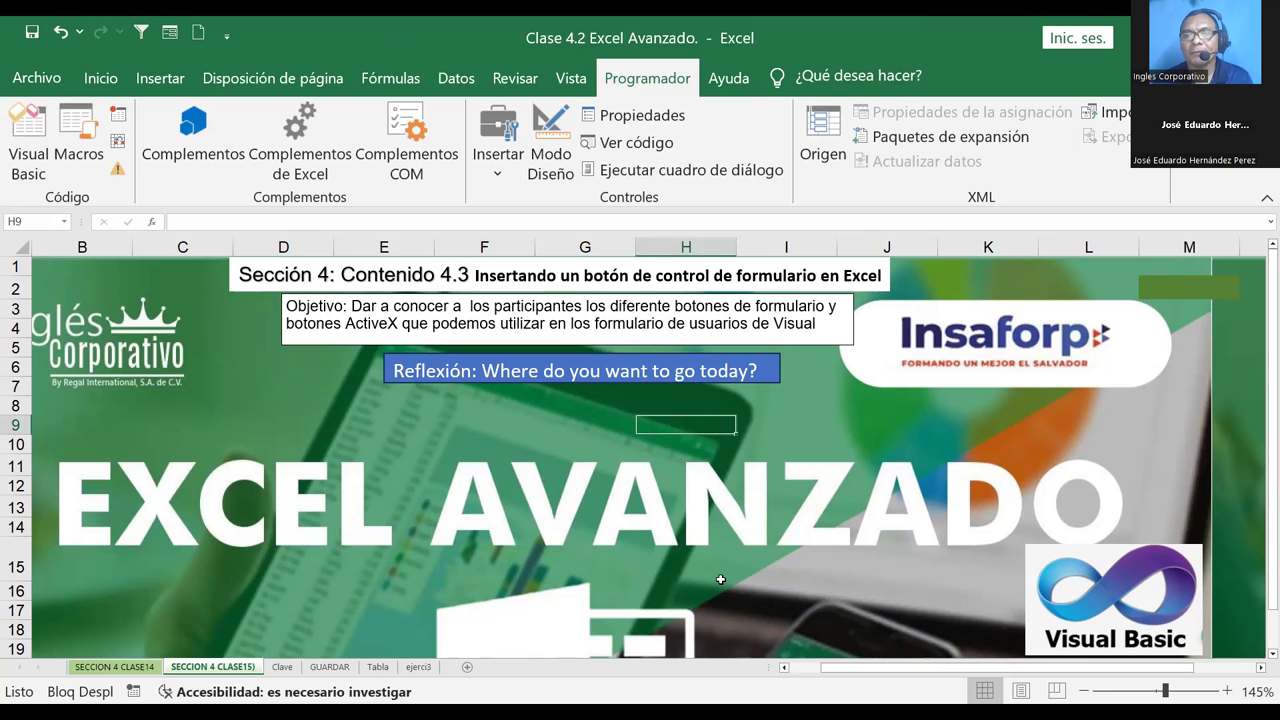
key("alt+Tab")
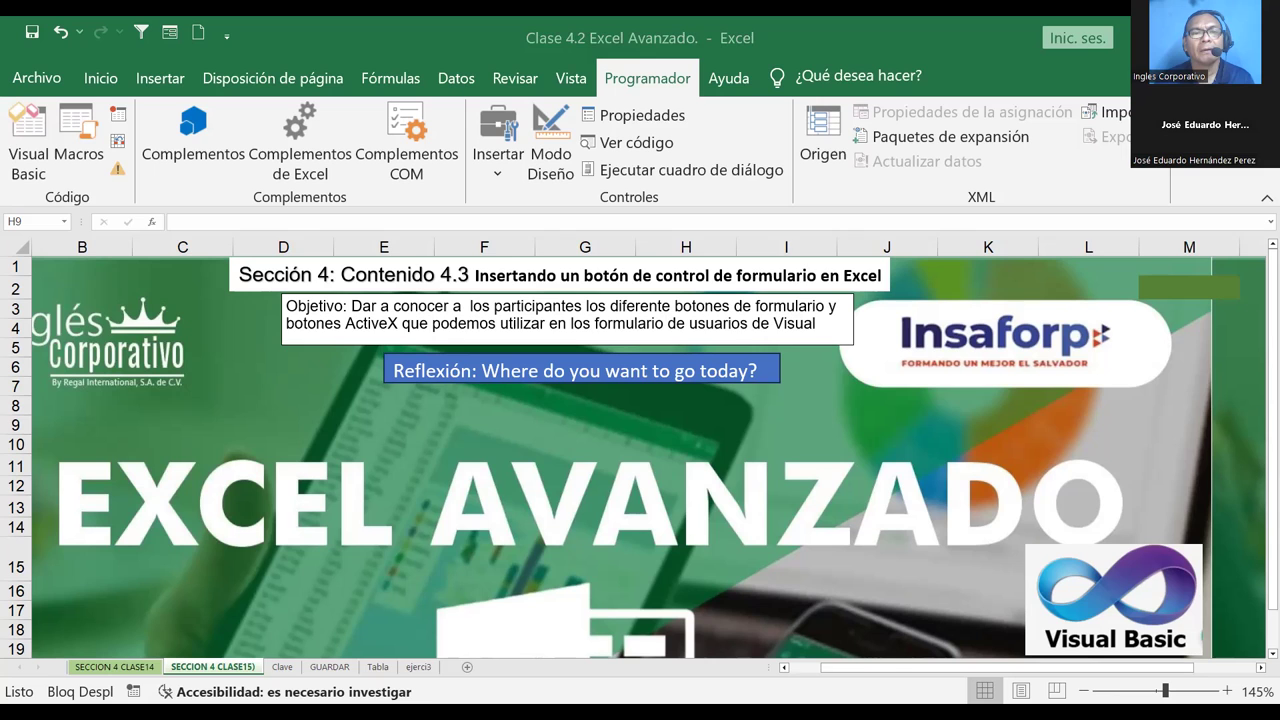
key("alt+Tab")
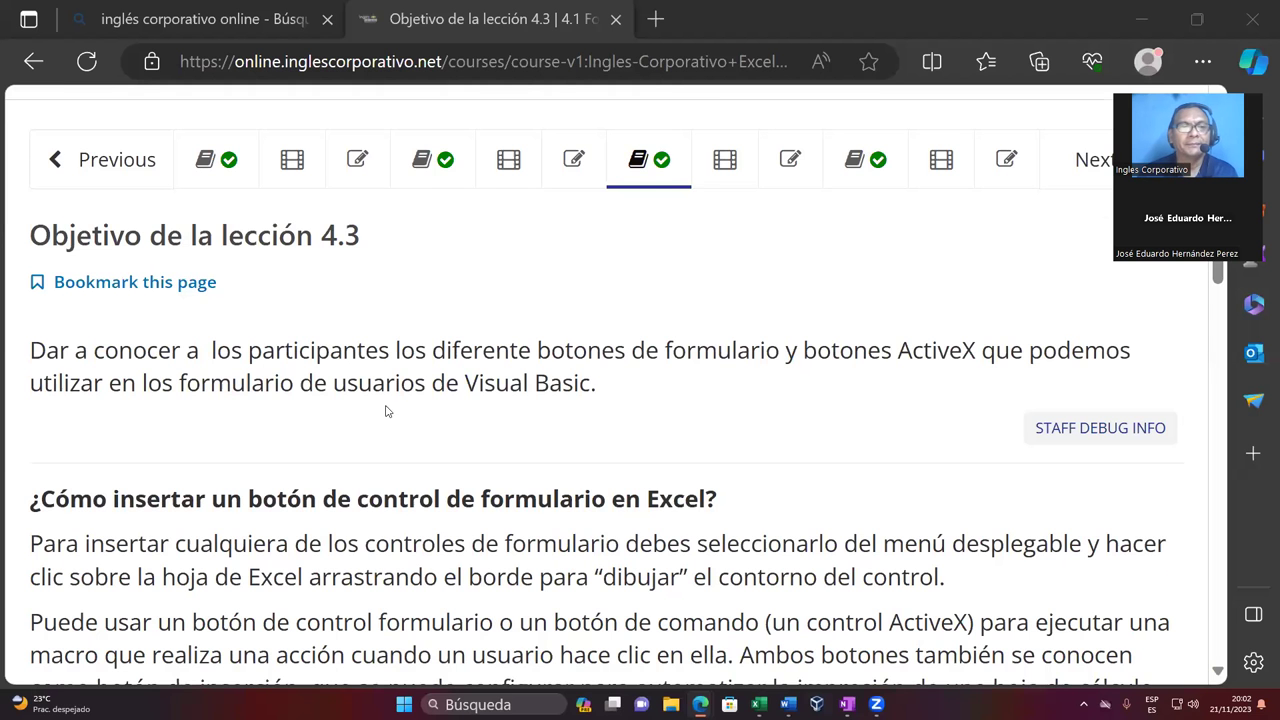
Scroll down the lesson page to the heading '¿Cómo insertar un botón de control de formulario en Excel?'.
scroll(387, 411, "up", 2)
scroll(386, 412, "down", 1)
scroll(385, 414, "down", 1)
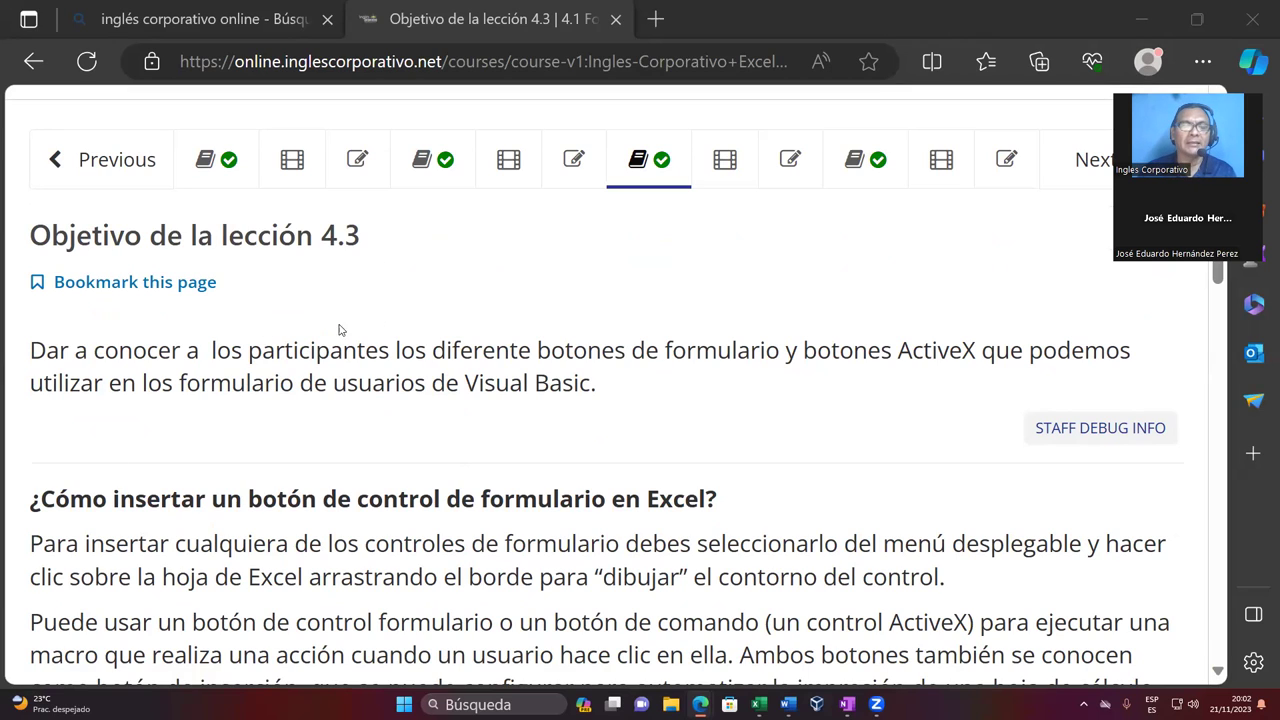
scroll(115, 505, "down", 3)
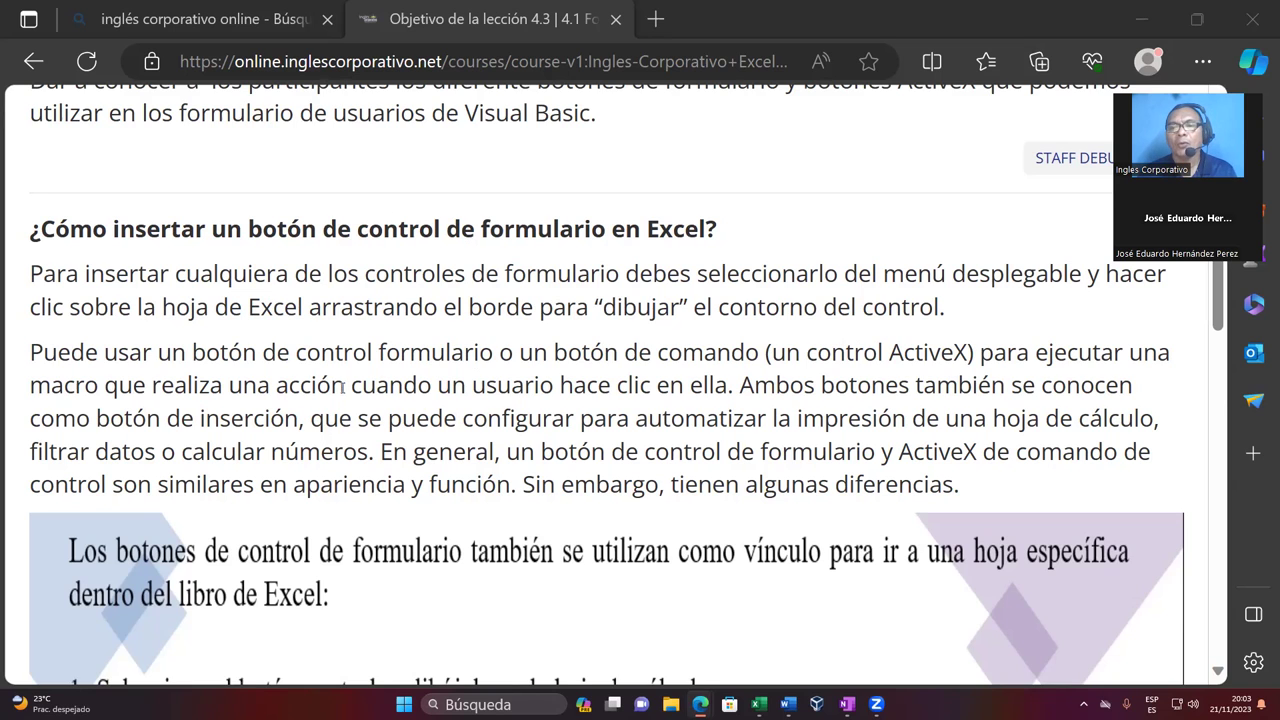
Scroll further down to the numbered steps image showing the Sheets("Hoja3").Select code.
scroll(161, 292, "down", 1)
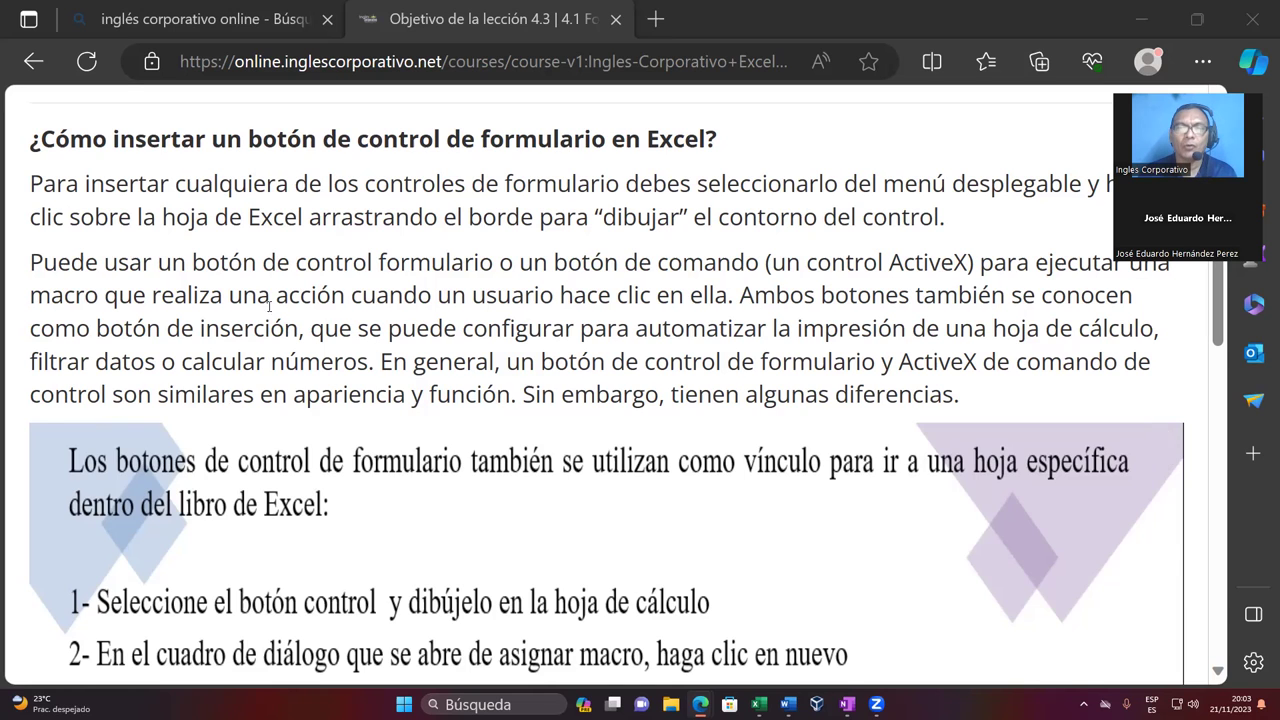
scroll(269, 307, "up", 1)
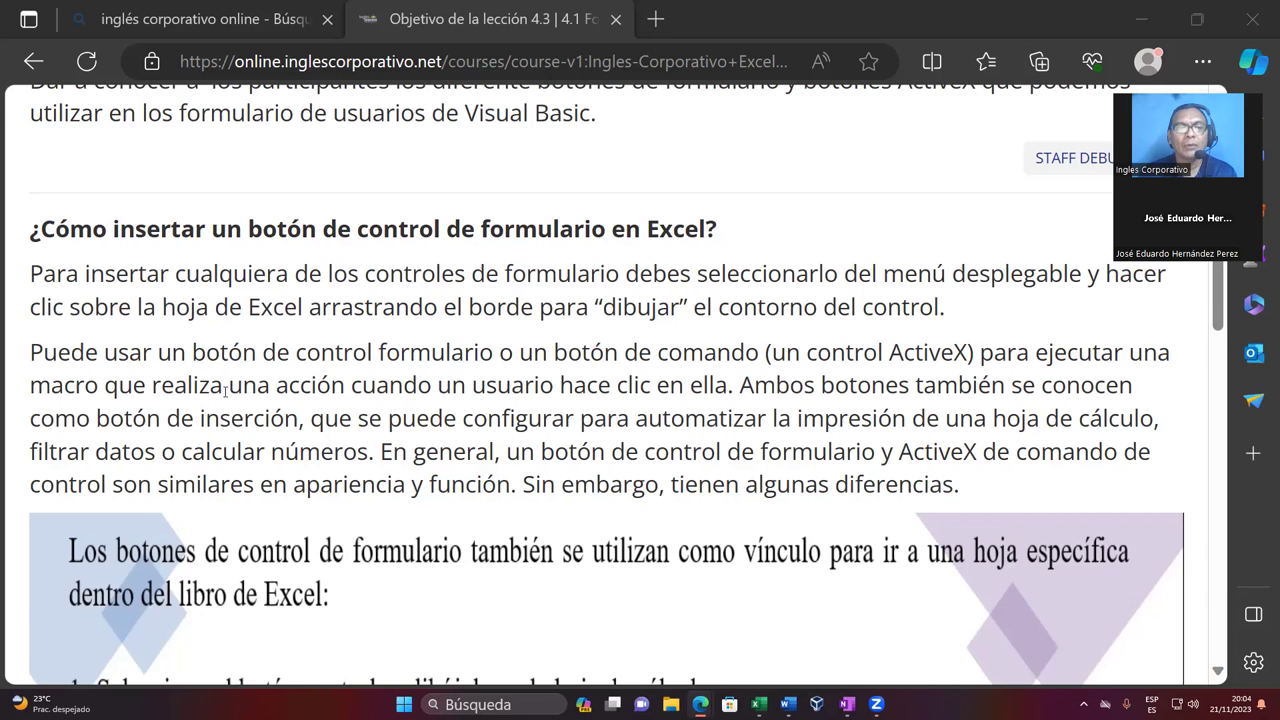
scroll(226, 390, "down", 1)
scroll(226, 390, "down", 1)
scroll(225, 391, "down", 1)
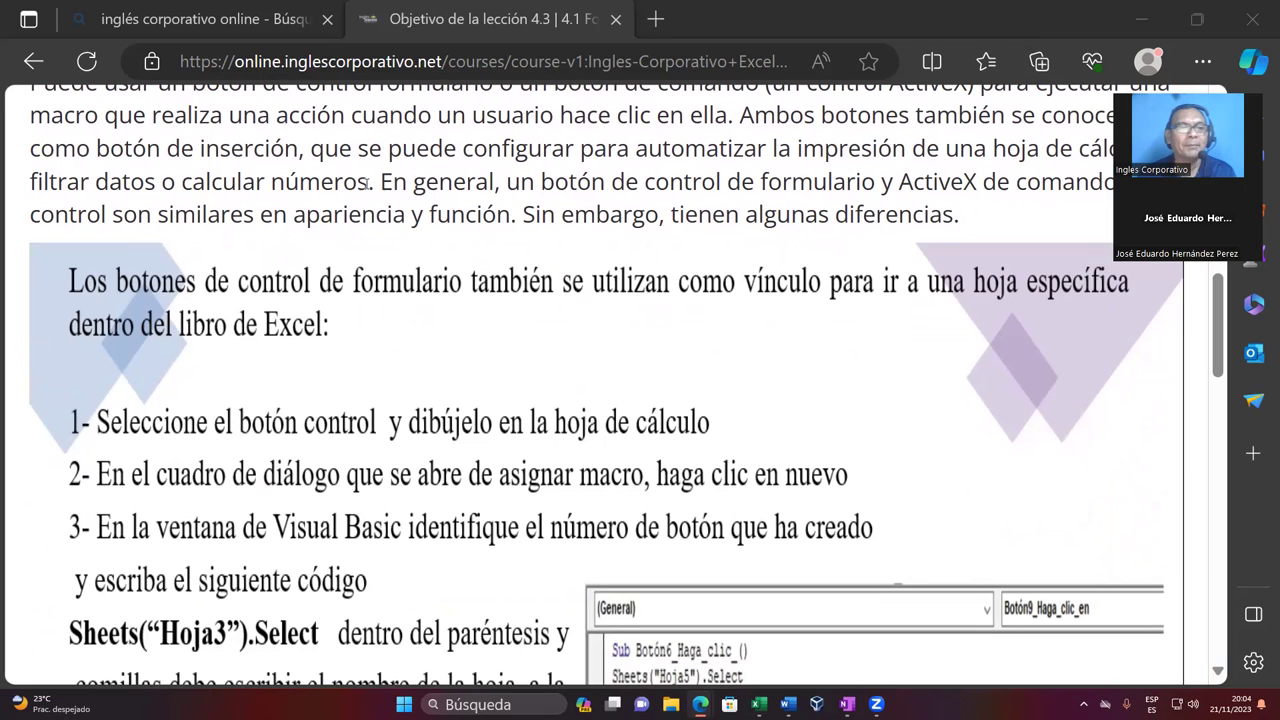
scroll(250, 345, "down", 1)
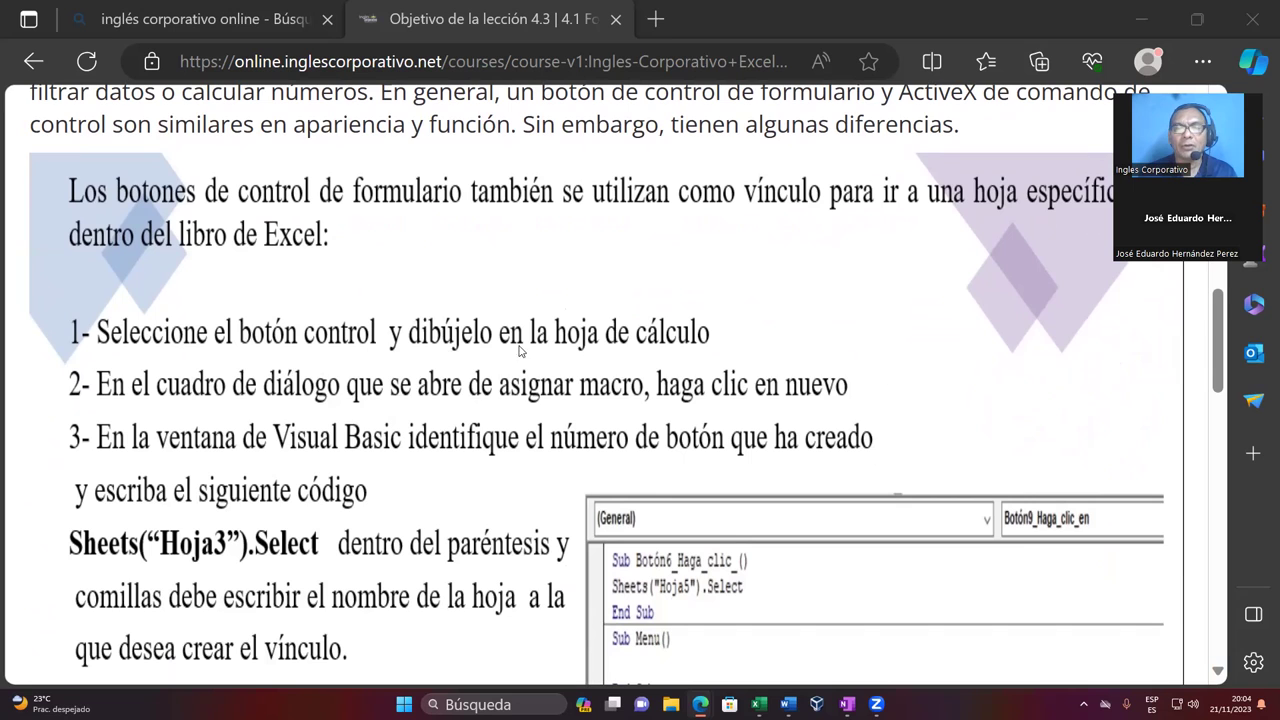
scroll(552, 478, "down", 3)
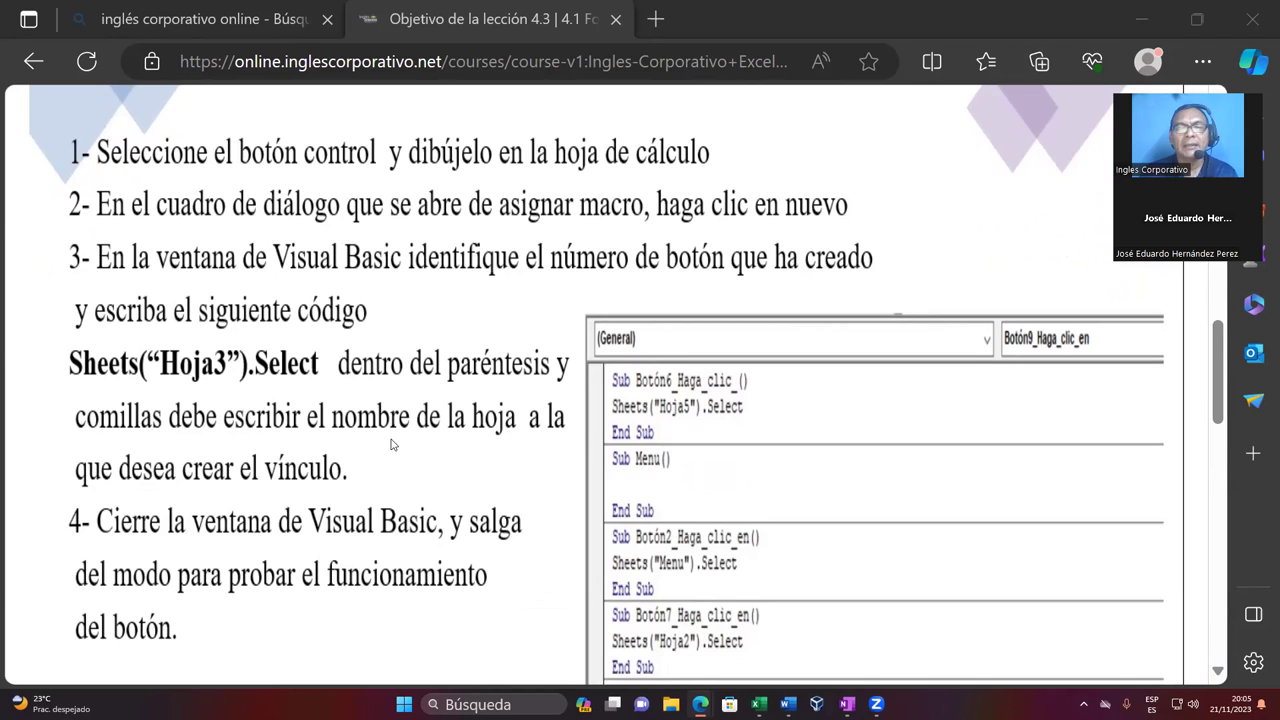
scroll(623, 443, "down", 1)
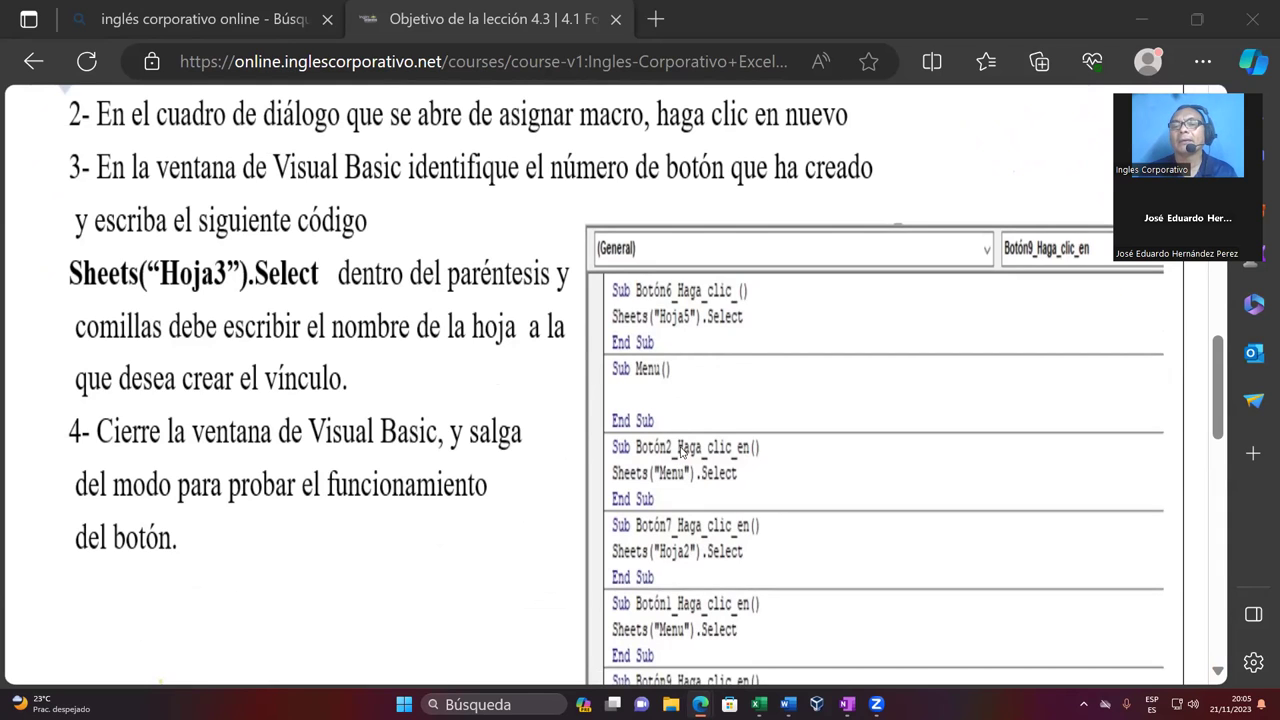
scroll(680, 450, "down", 1)
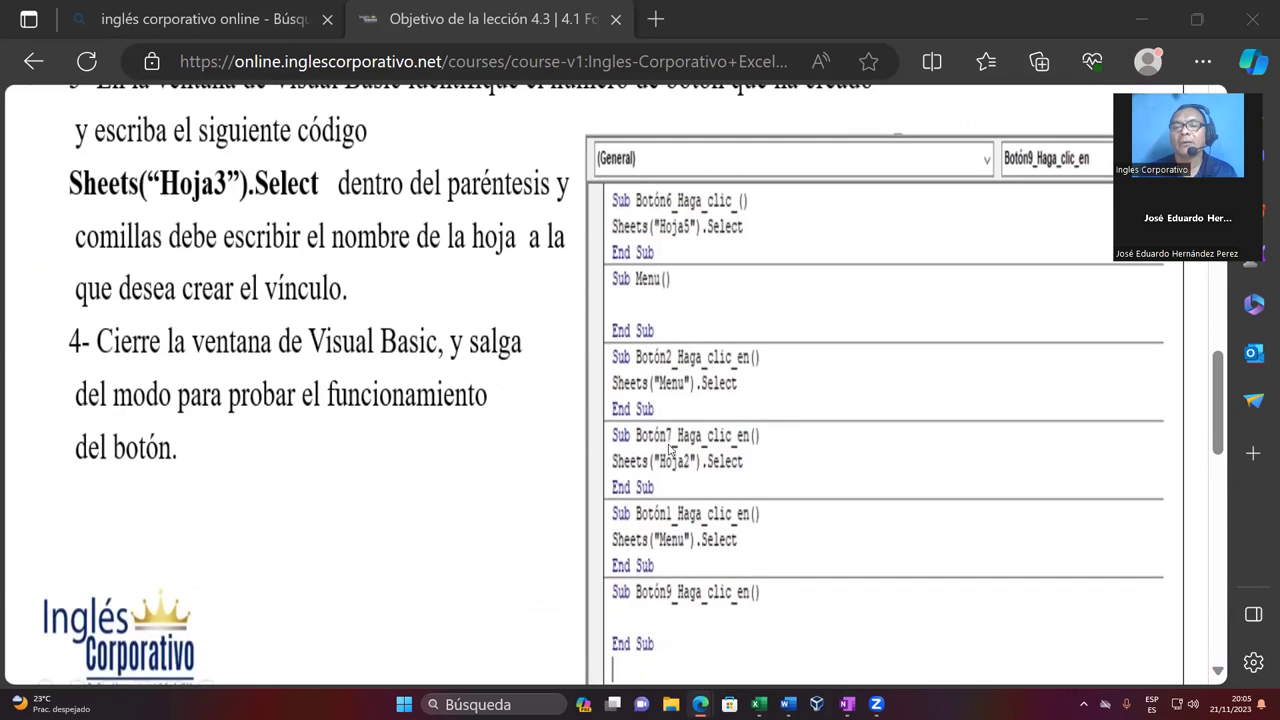
scroll(680, 455, "down", 1)
scroll(719, 520, "up", 2)
scroll(719, 520, "up", 1)
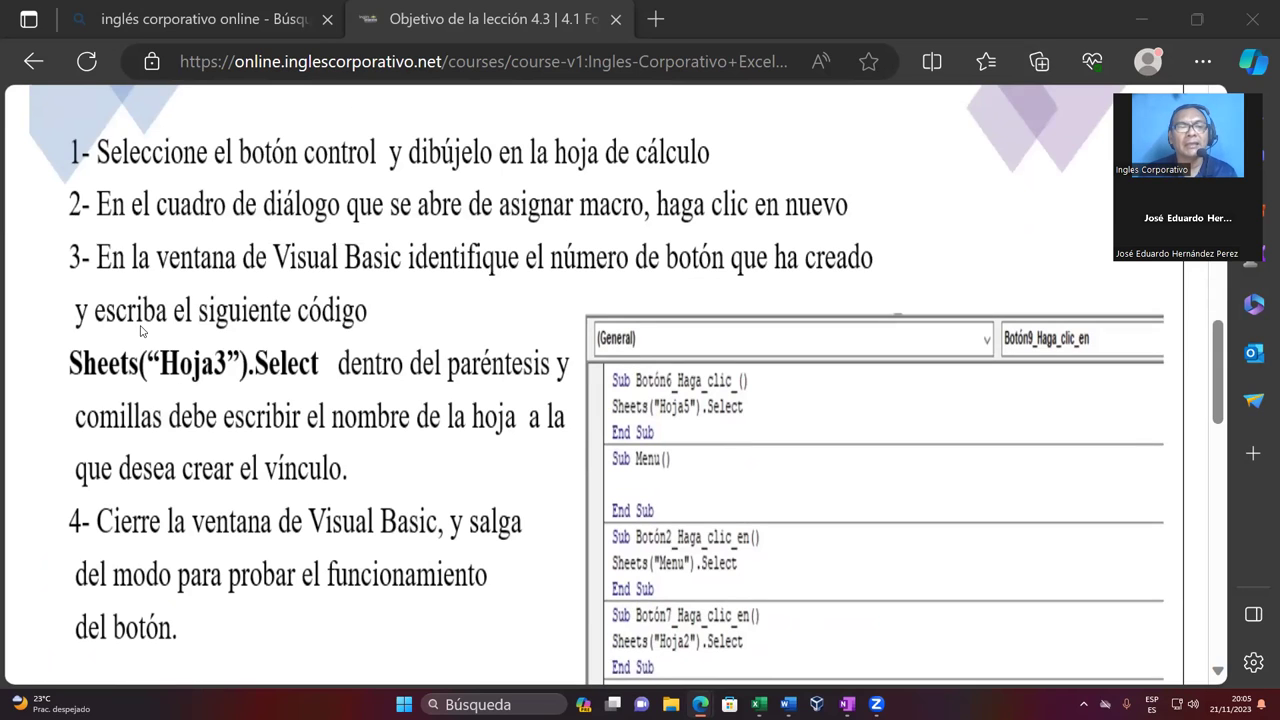
mouse_move(759, 704)
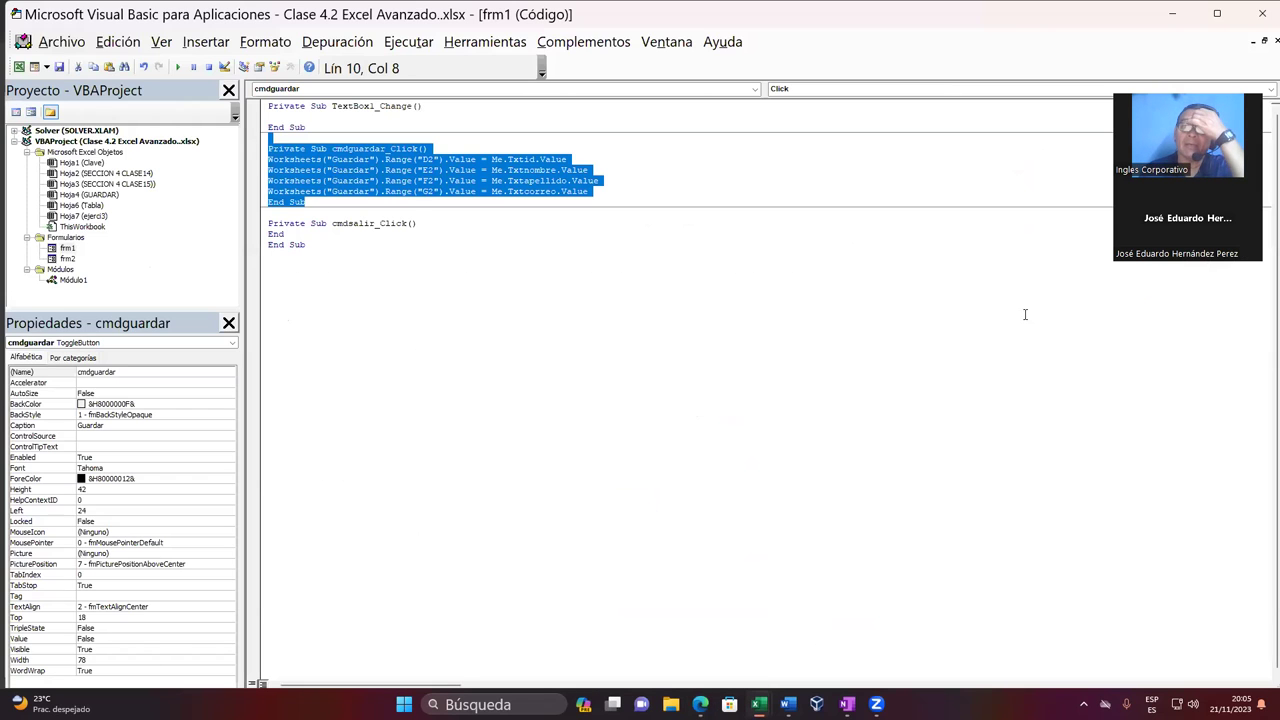
Close the VBA code window to reveal the frm1 form, then return to the Clase 4.2 Excel Avanzado workbook.
left_click(825, 650)
left_click(1274, 40)
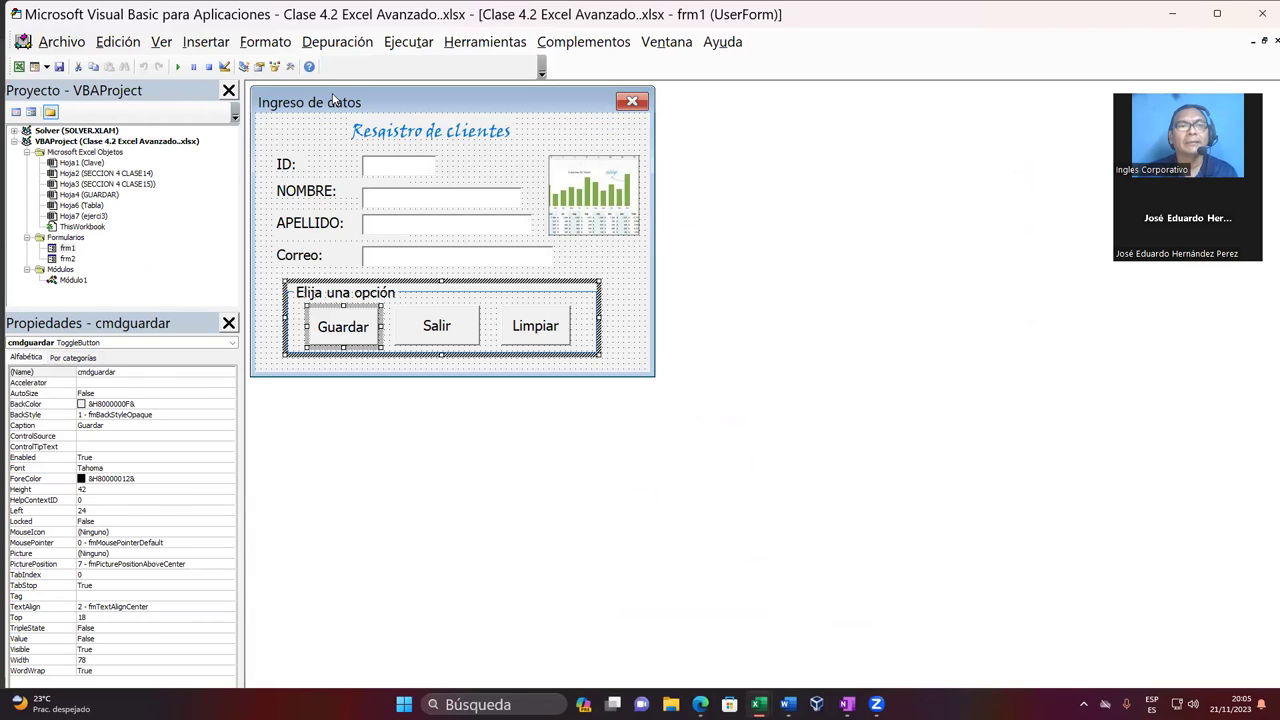
left_click(300, 102)
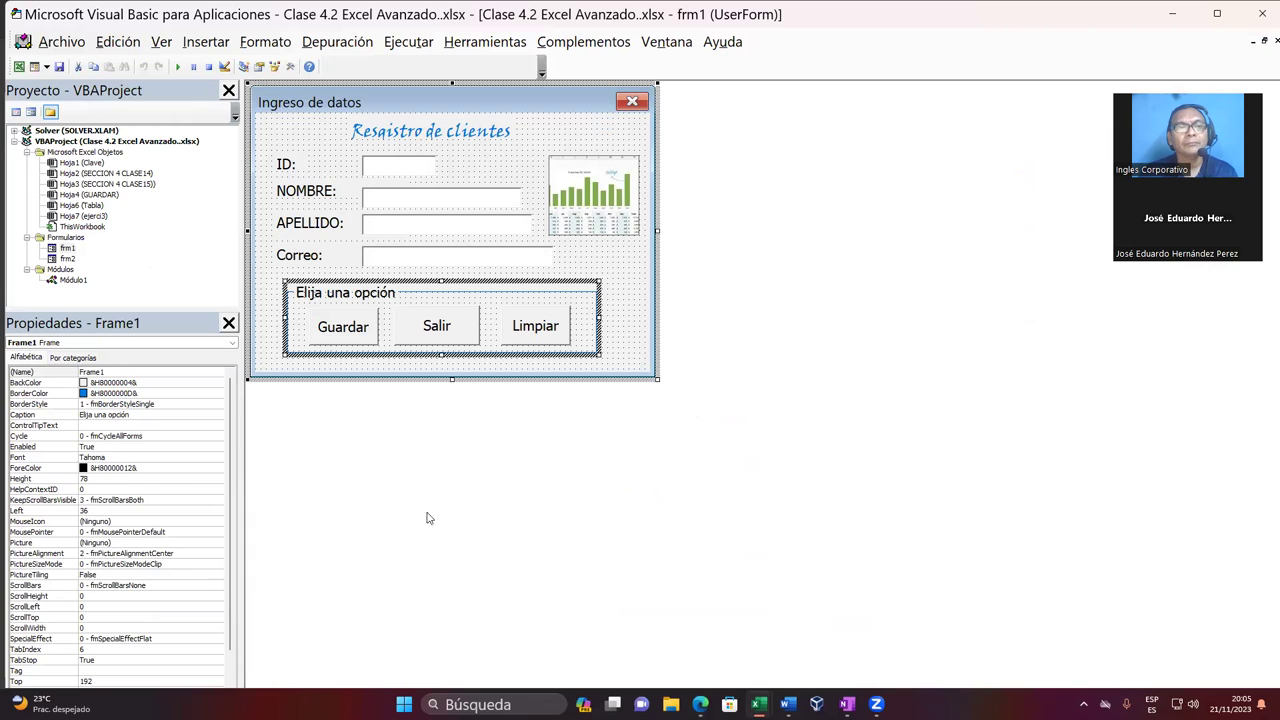
left_click(759, 704)
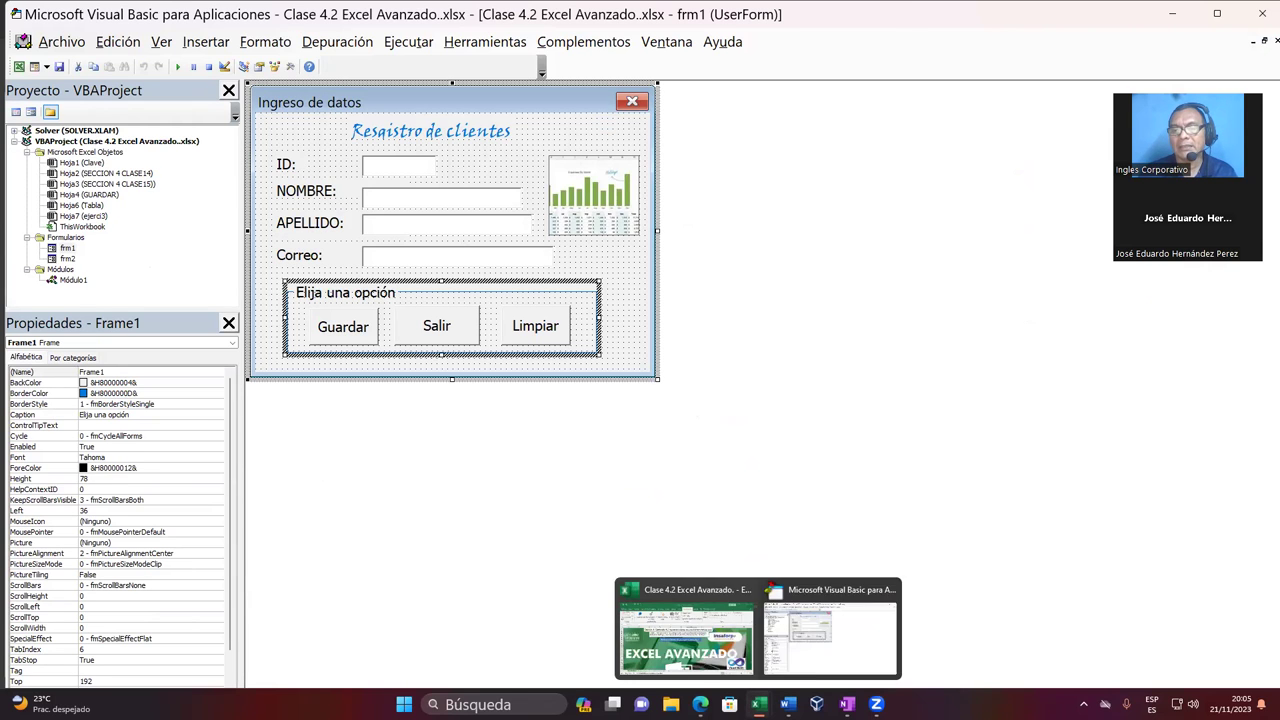
left_click(699, 650)
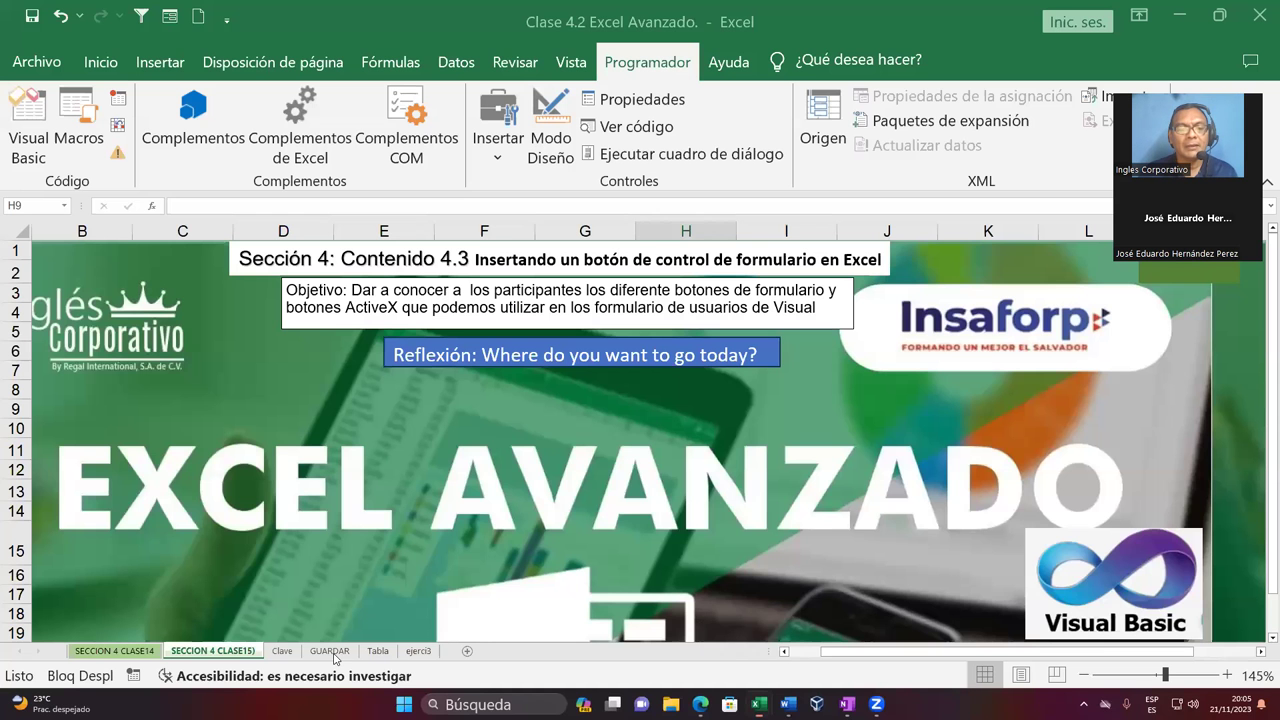
Move to the ejerci3 sheet and insert a new blank worksheet, Hoja6.
key("ctrl+Page_Down")
key("ctrl+Page_Down")
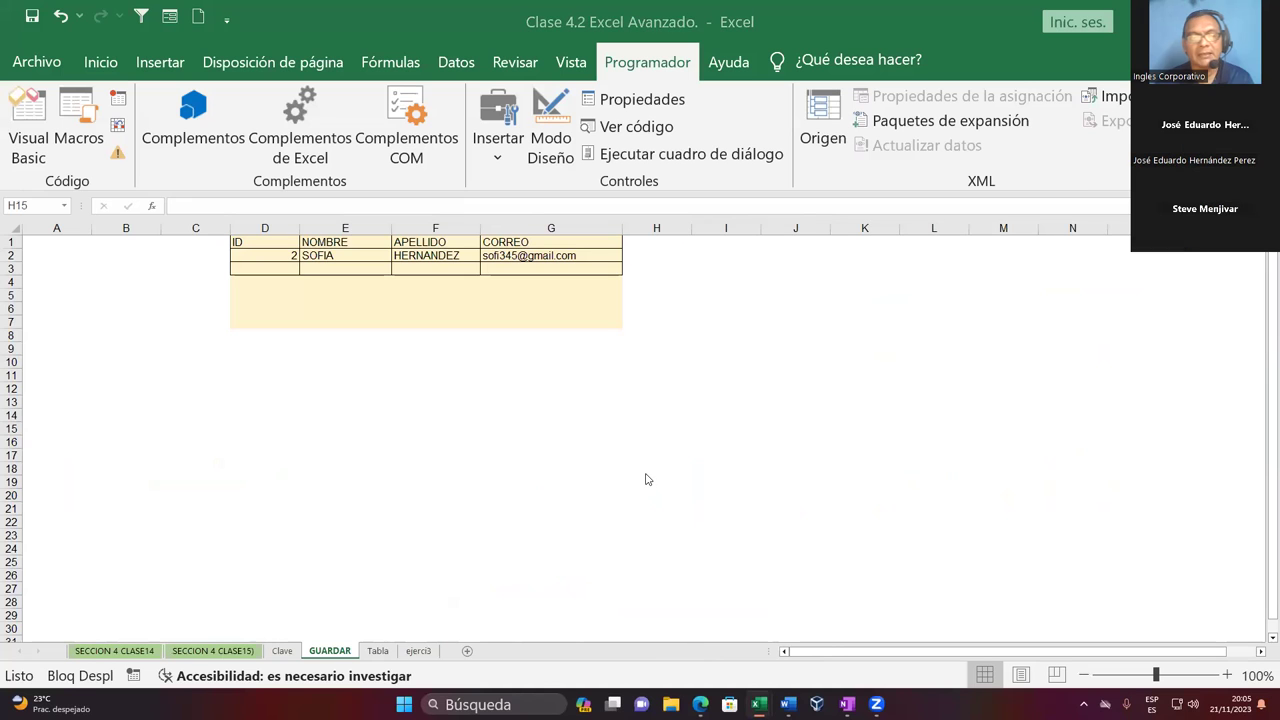
left_click(418, 651)
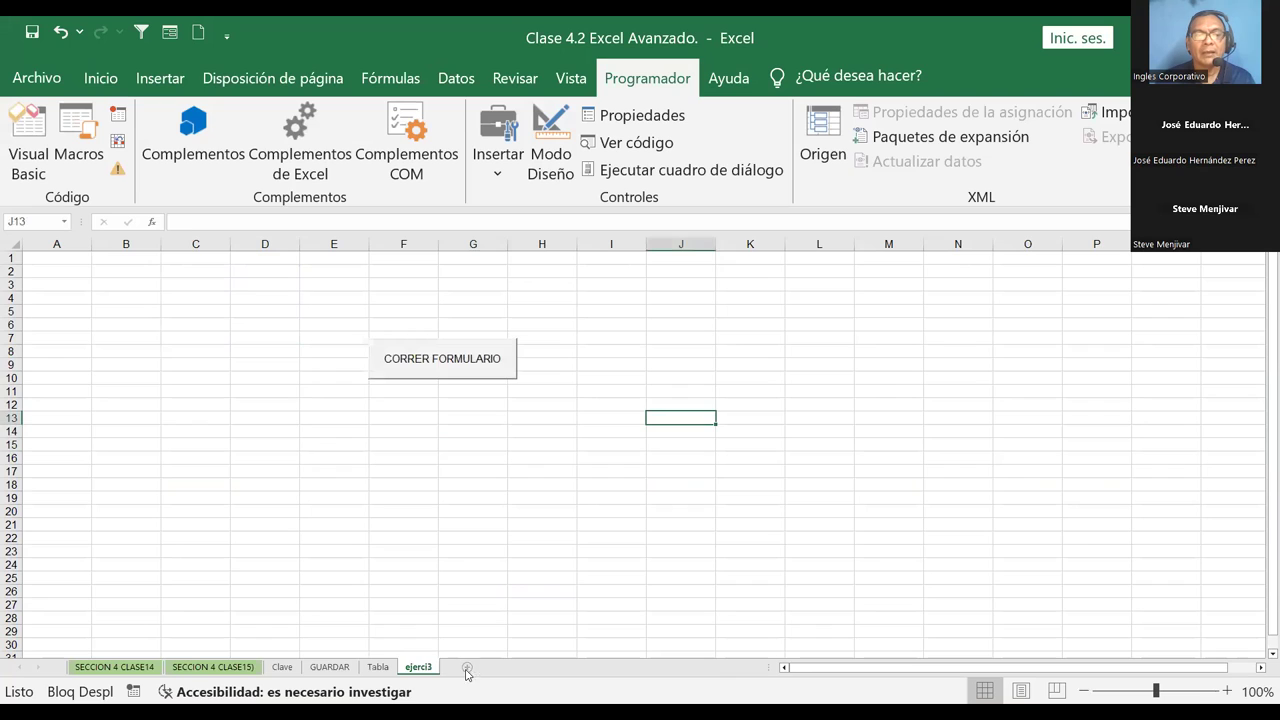
key("shift+F11")
left_click(260, 338)
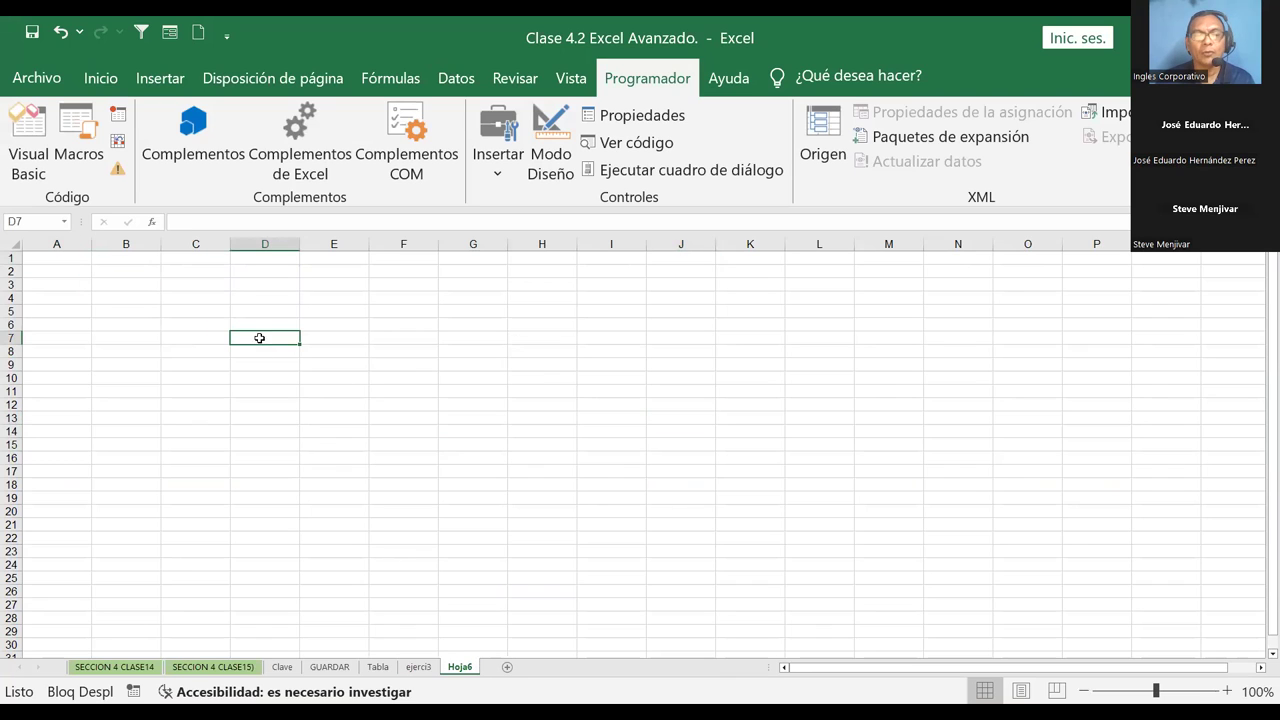
Look over the Insertar tab, then turn on Modo Diseño from the Programador tab.
left_click(216, 394)
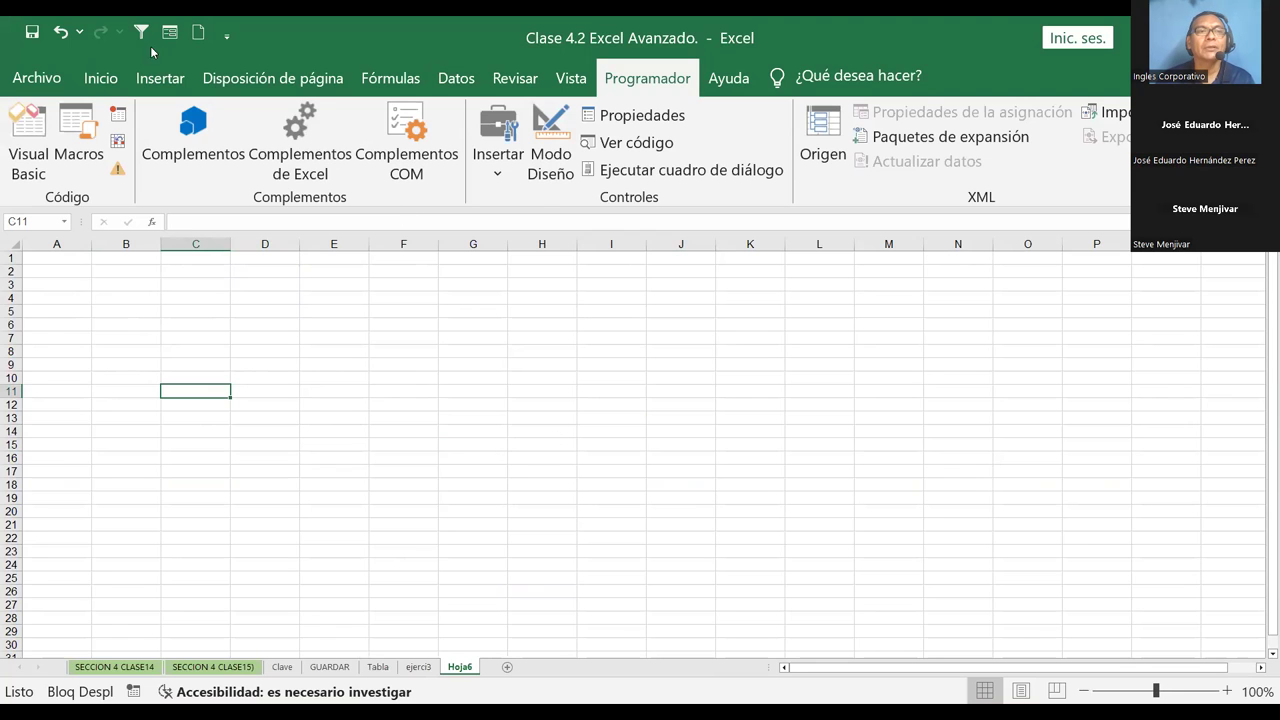
left_click(158, 80)
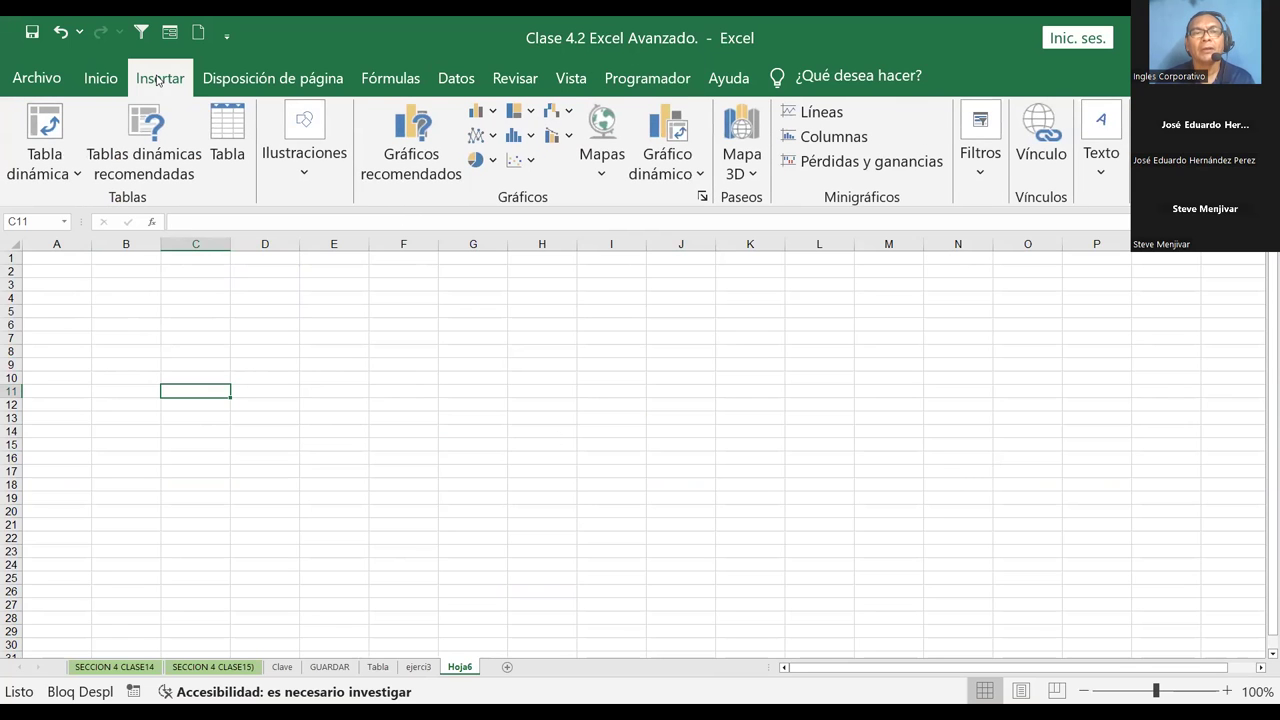
left_click(313, 321)
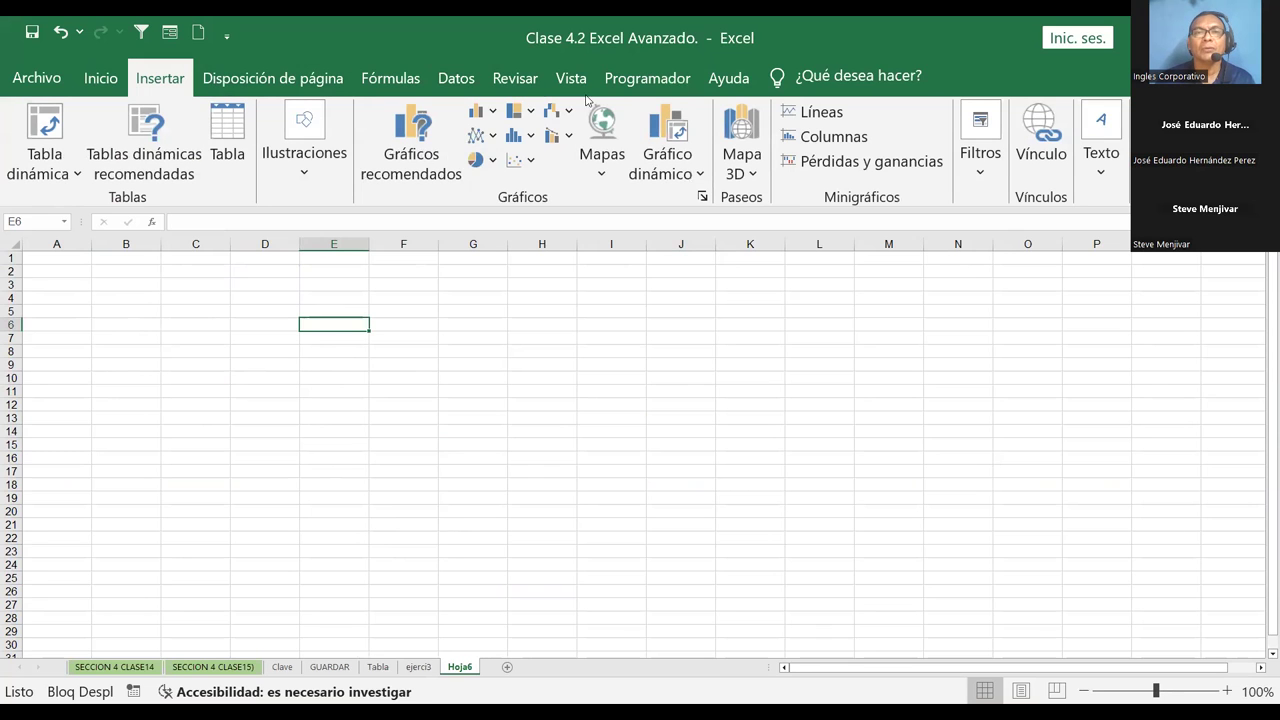
left_click(634, 82)
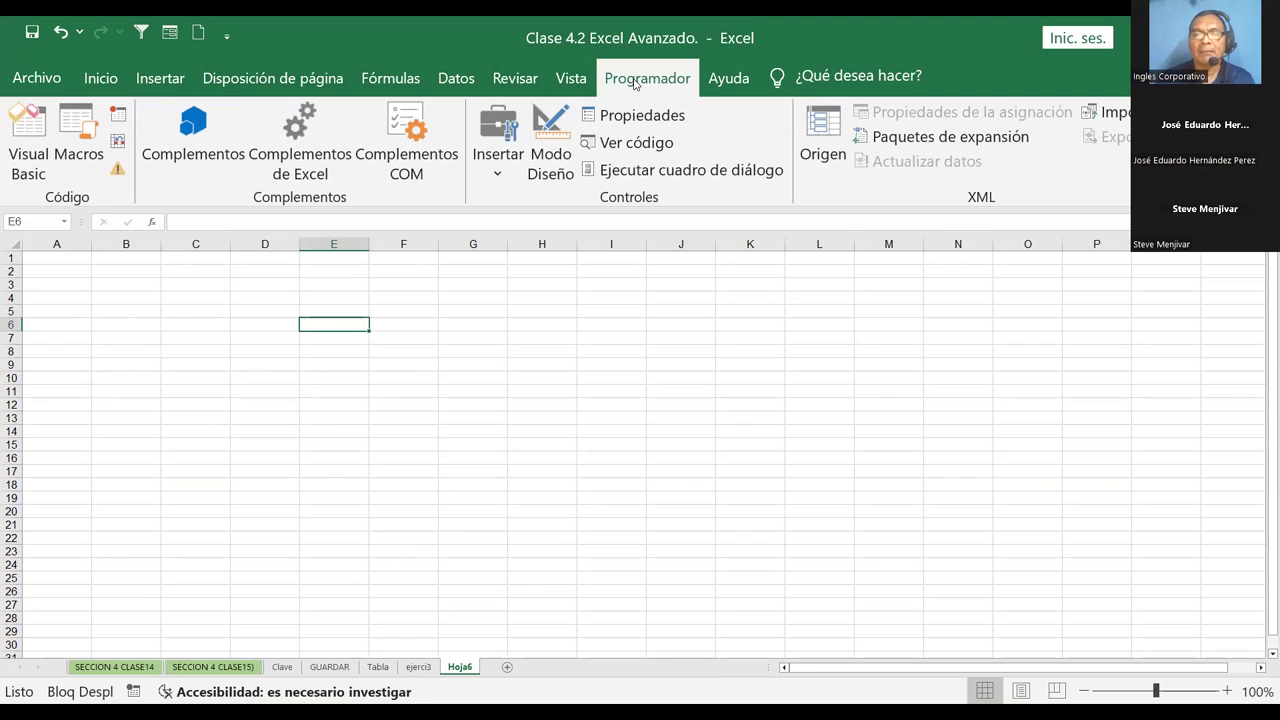
left_click(533, 133)
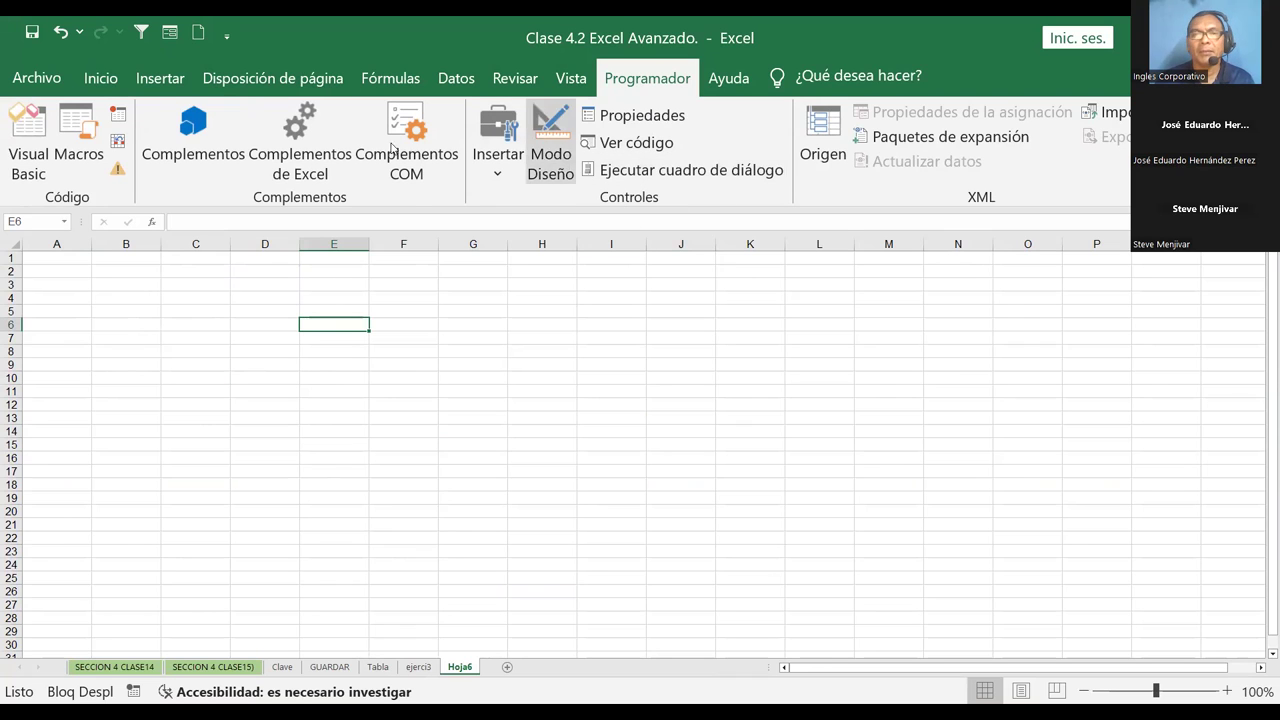
left_click(28, 158)
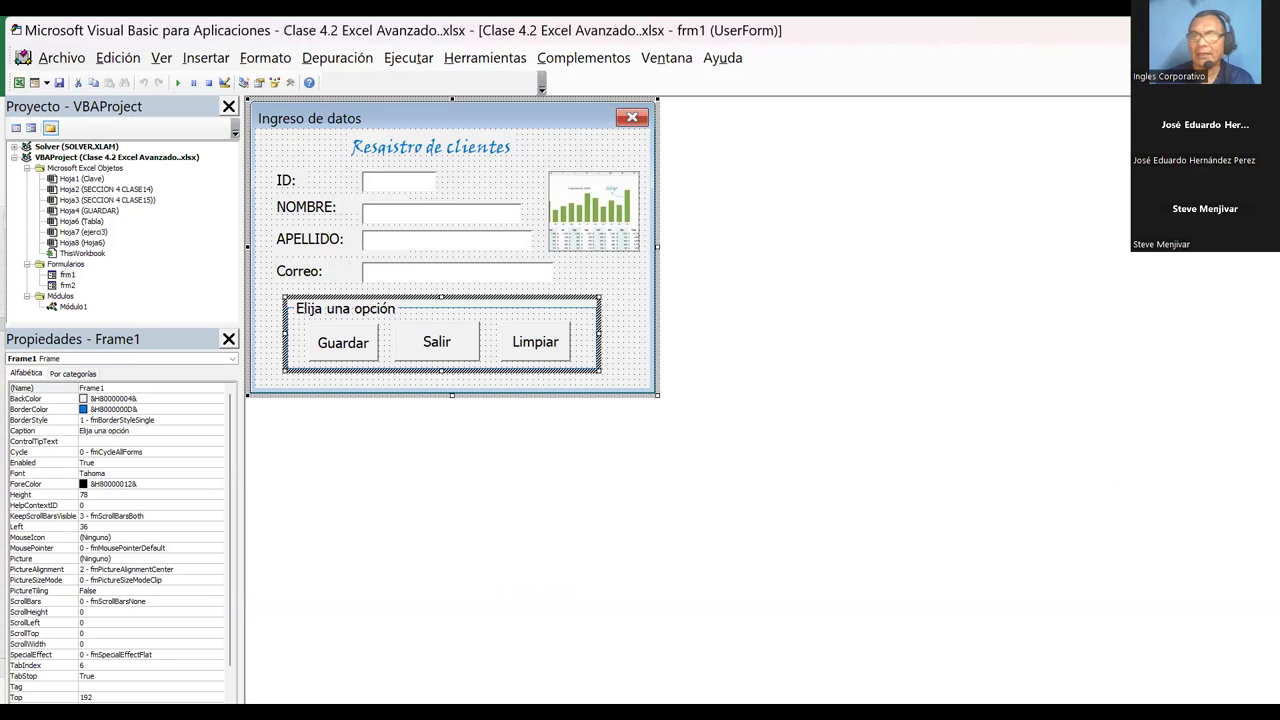
key("ctrl+Tab")
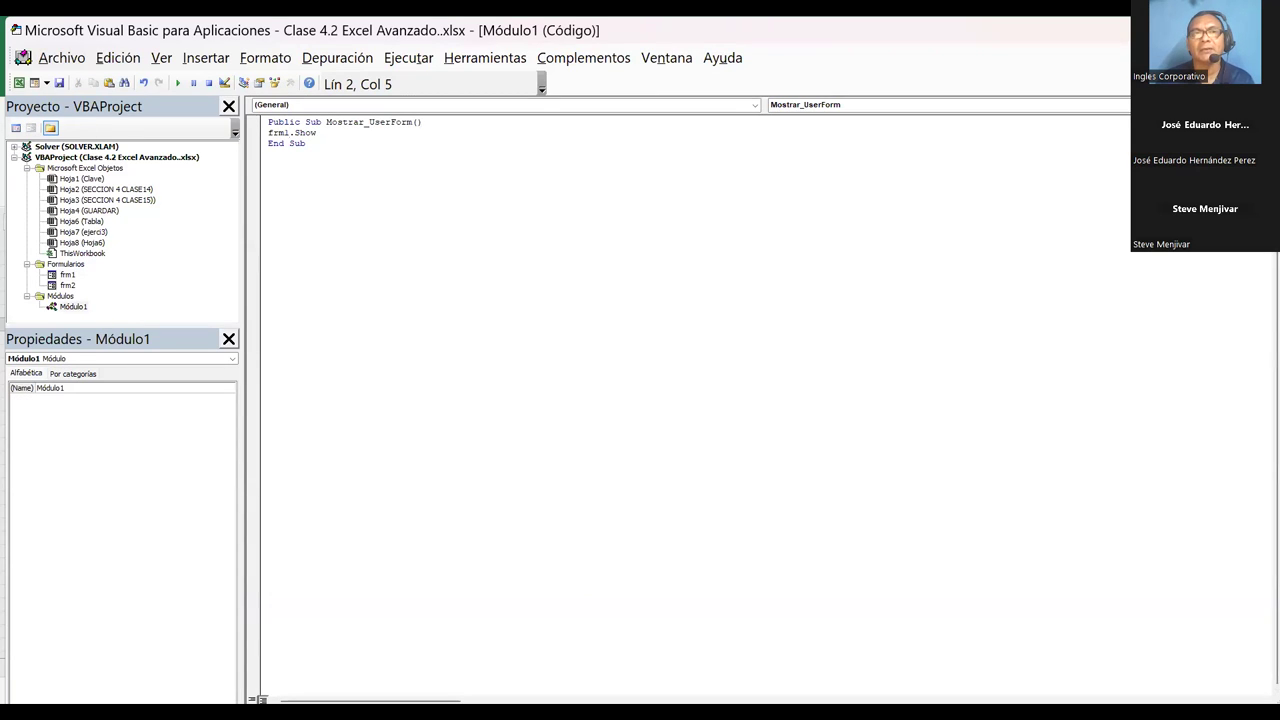
key("ctrl+Tab")
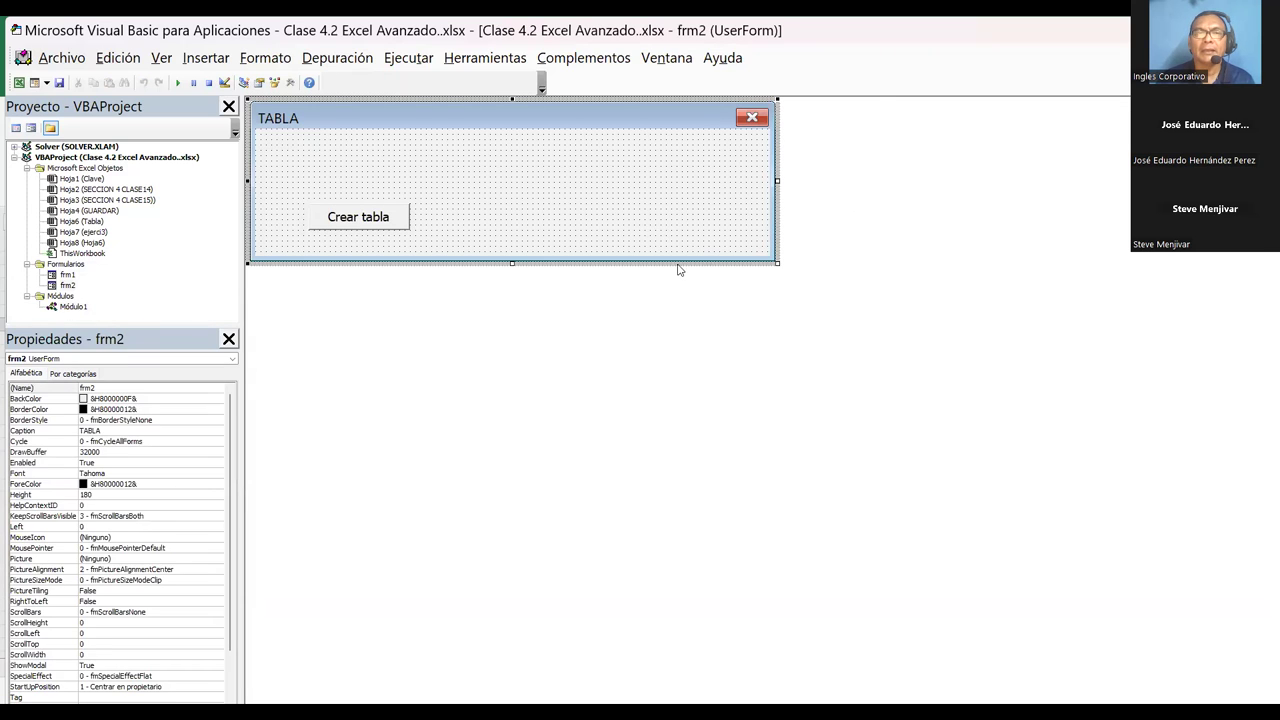
key("ctrl+Tab")
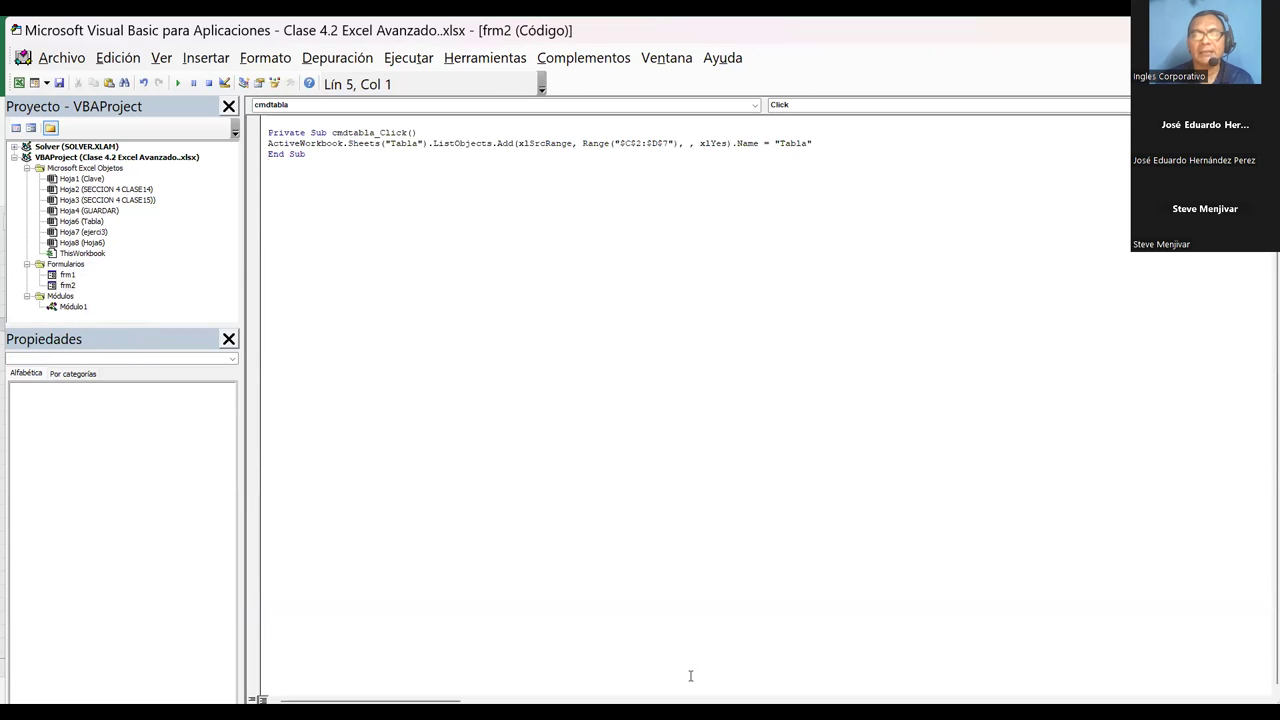
left_click(1268, 57)
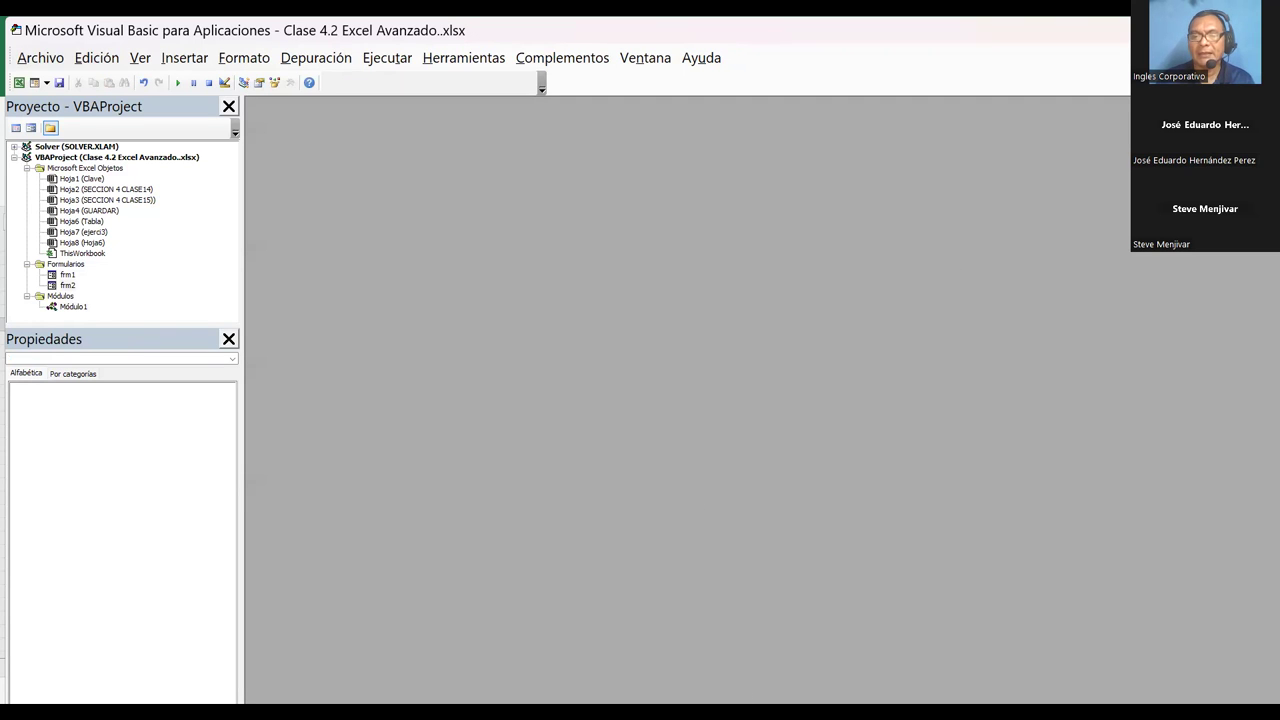
key("alt+F11")
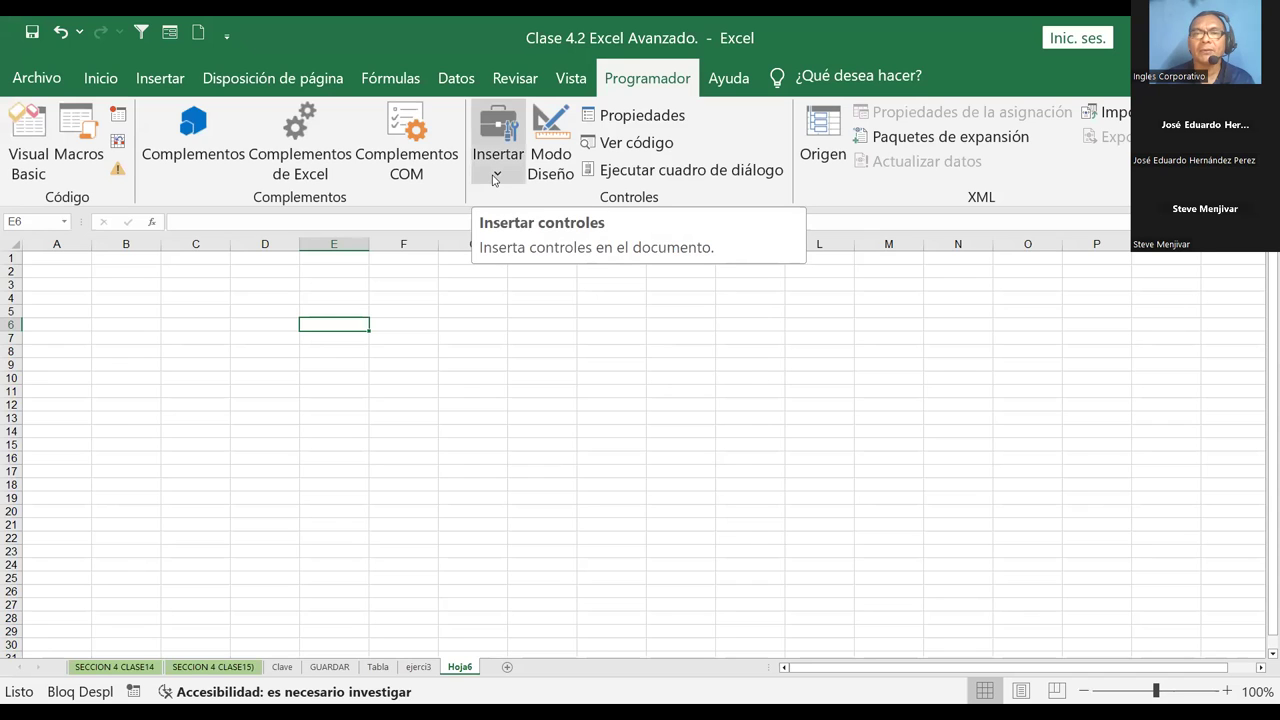
Draw a form-control push button over D7:E10 and name its new macro CARGARFORMULARIO.
left_click(495, 179)
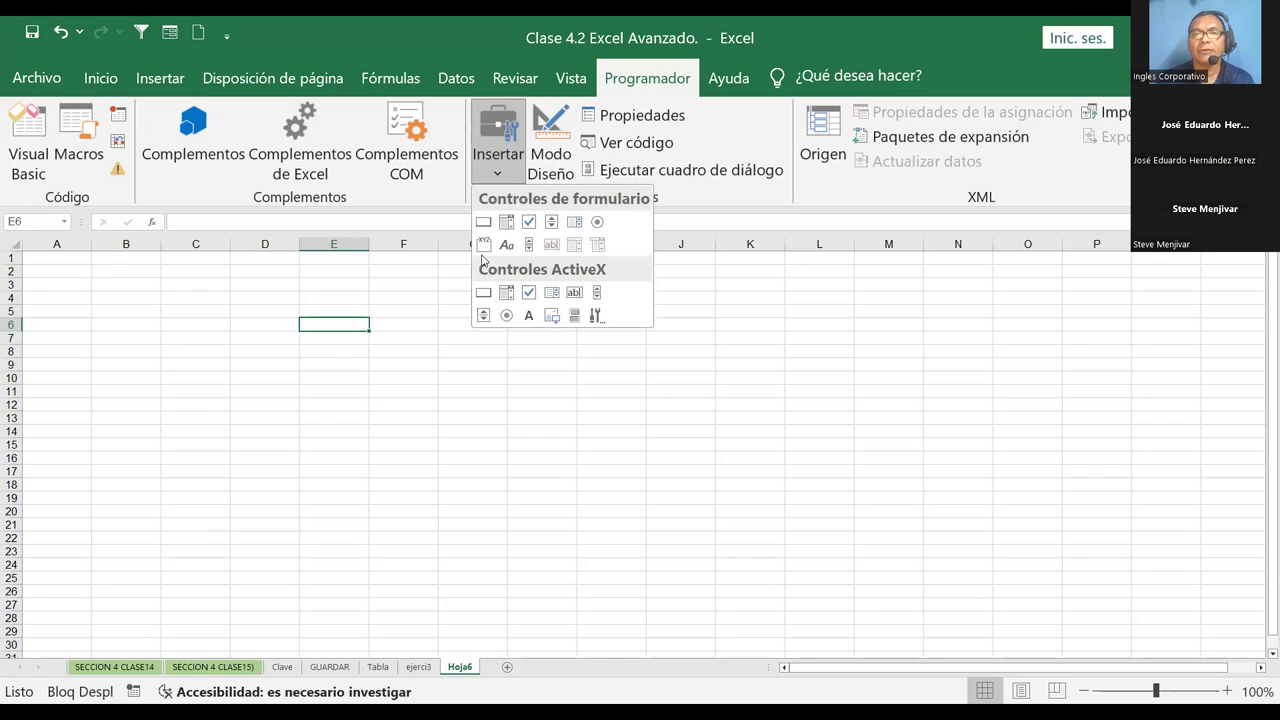
left_click(484, 223)
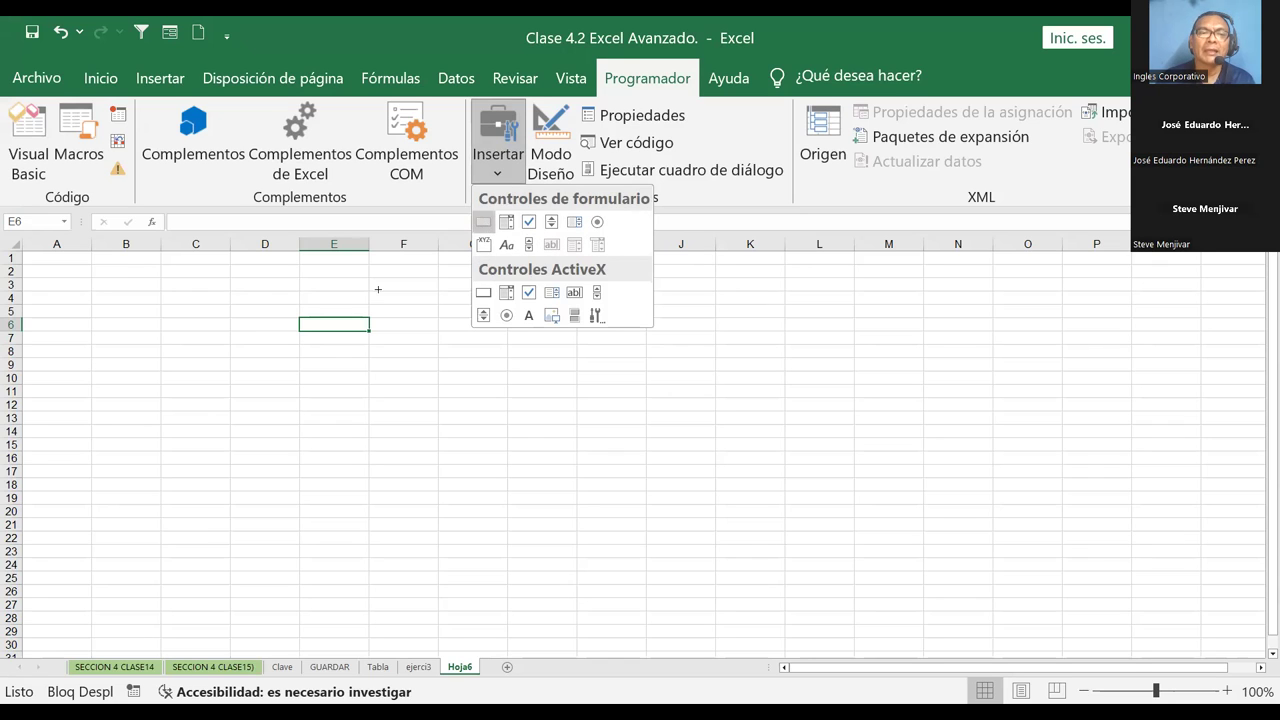
left_click_drag(230, 330, 350, 379)
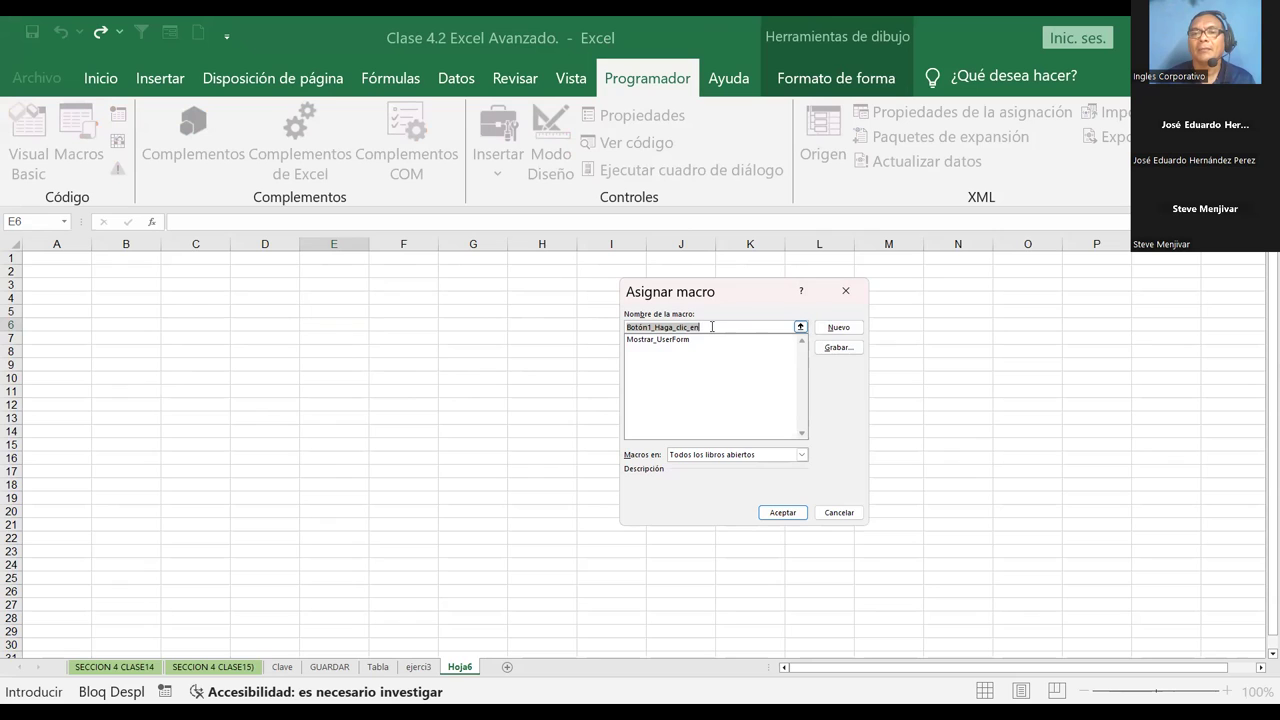
type("CARGARFORMULARIO")
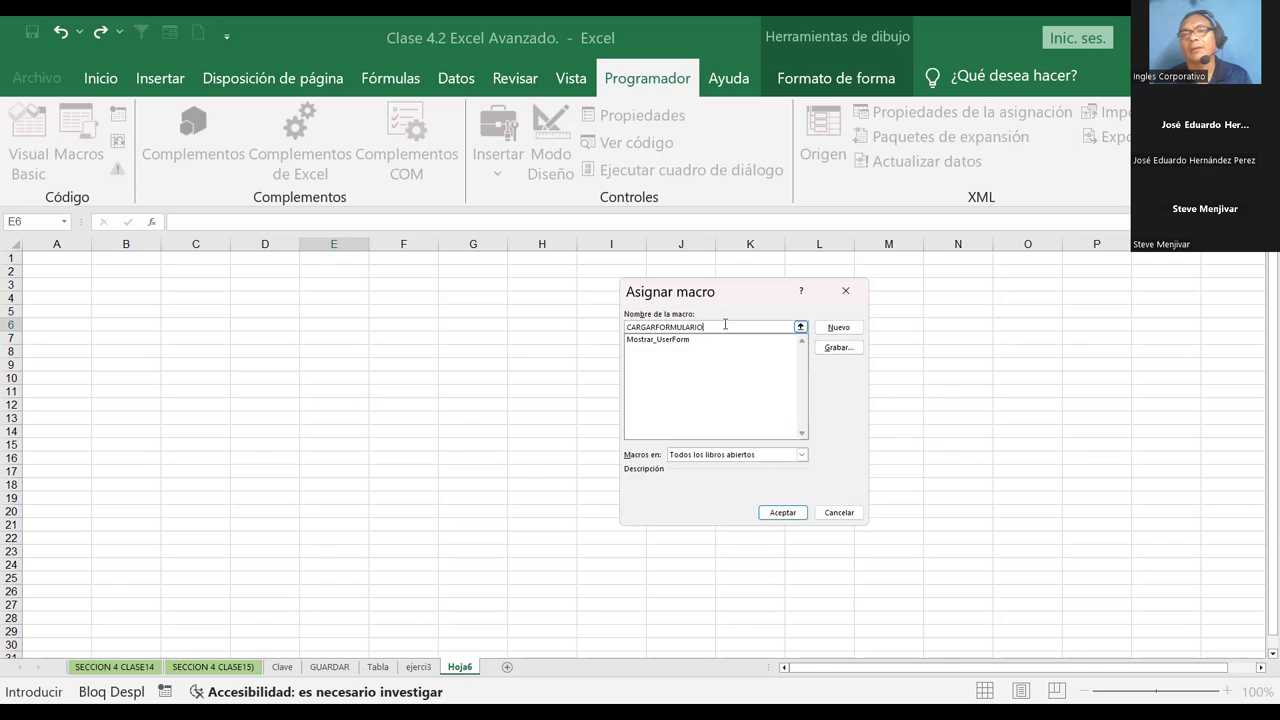
Create the CARGARFORMULARIO Sub in Módulo2 and start its body with Sheets("hoja6".
left_click(830, 331)
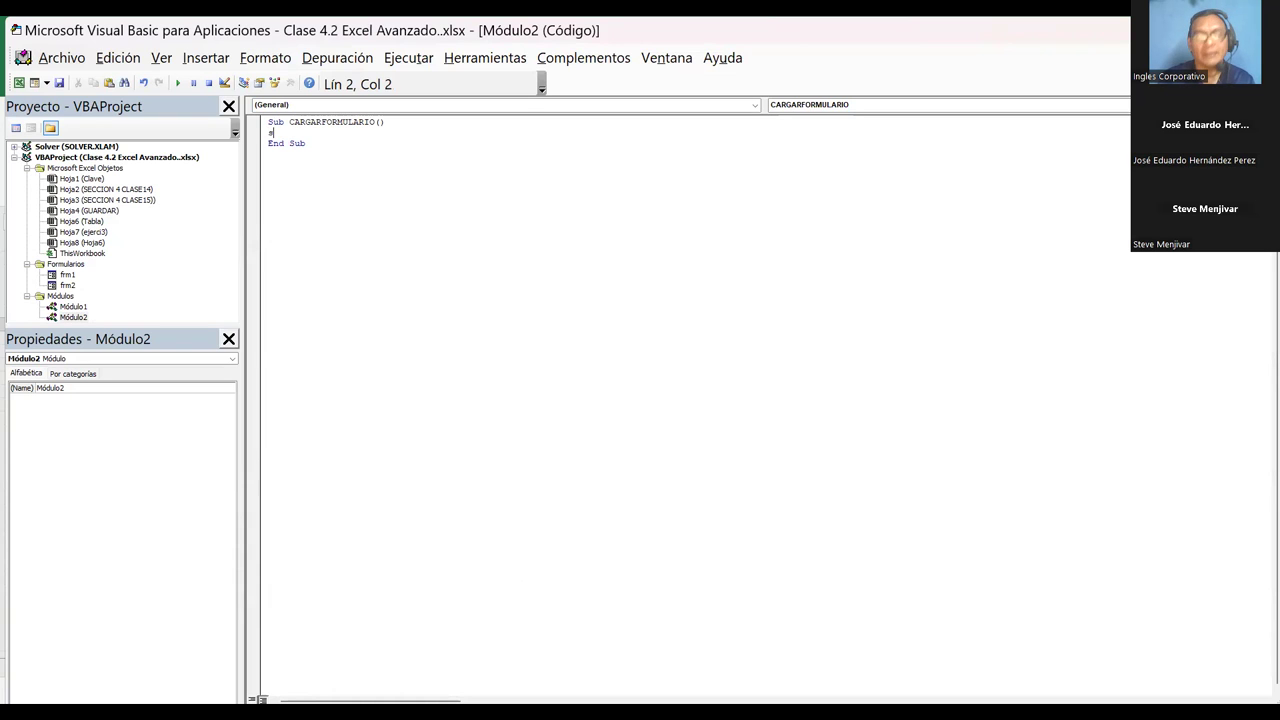
type("She")
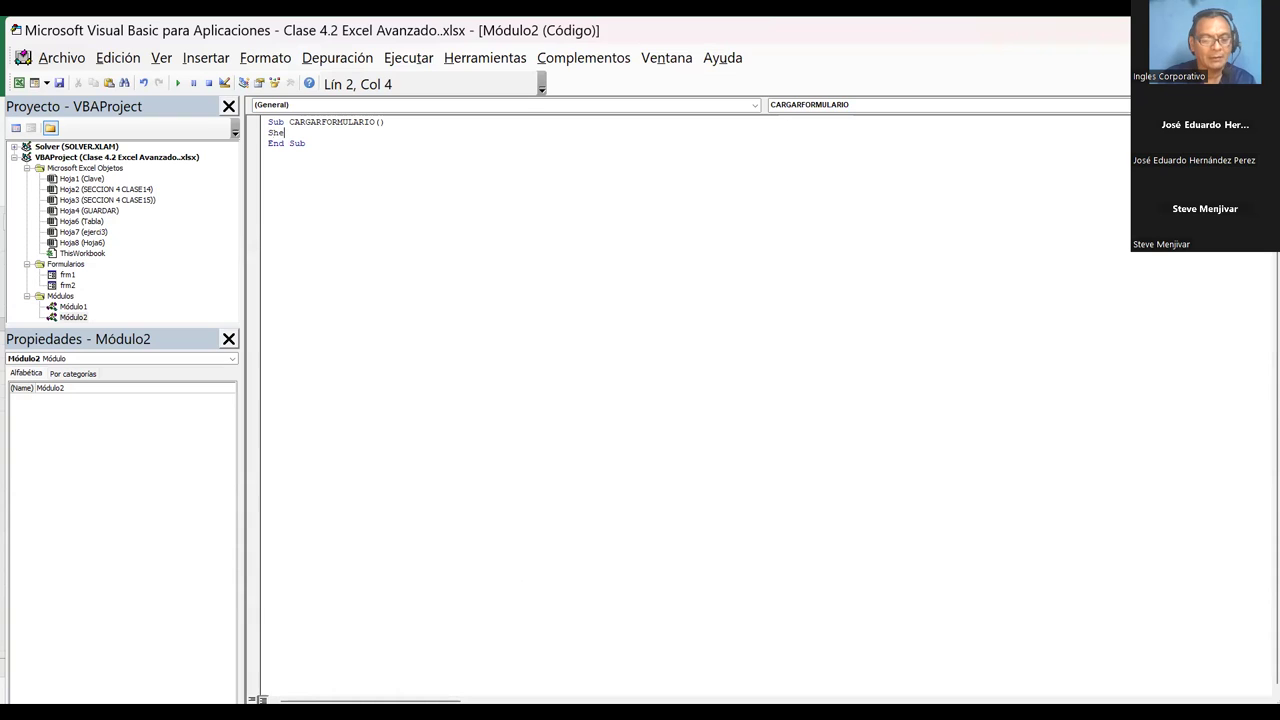
type("et")
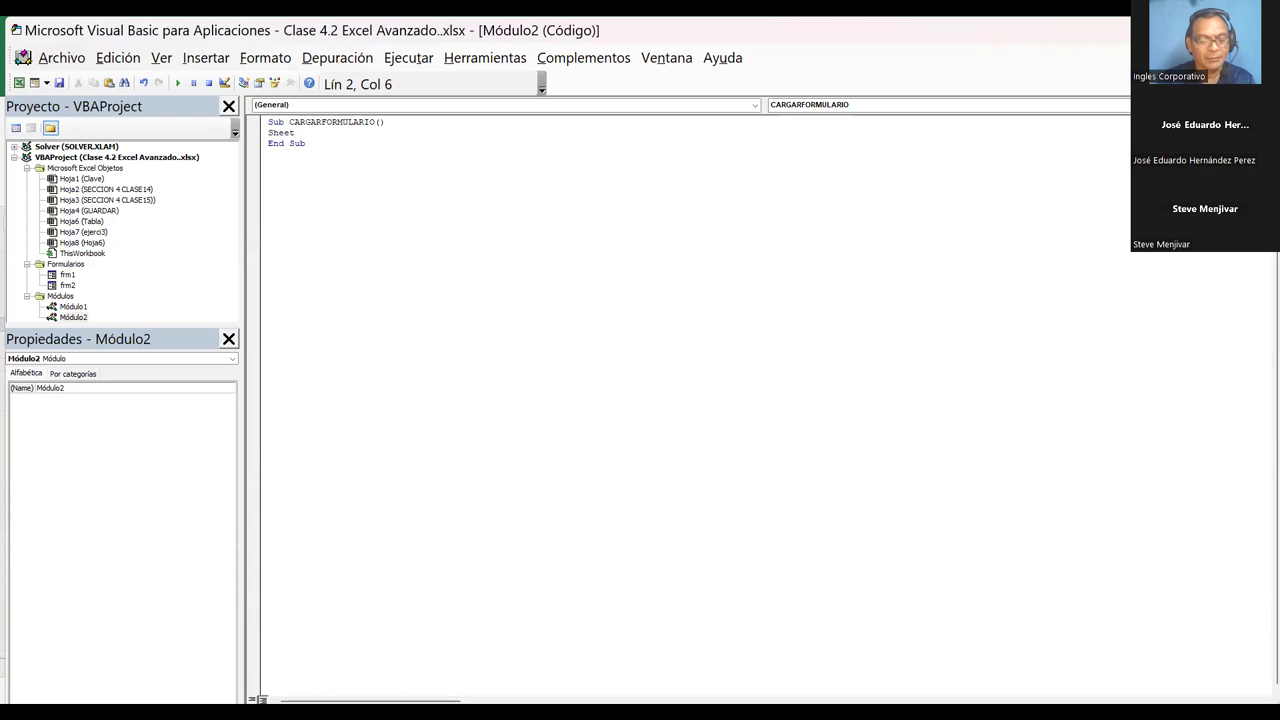
type("s")
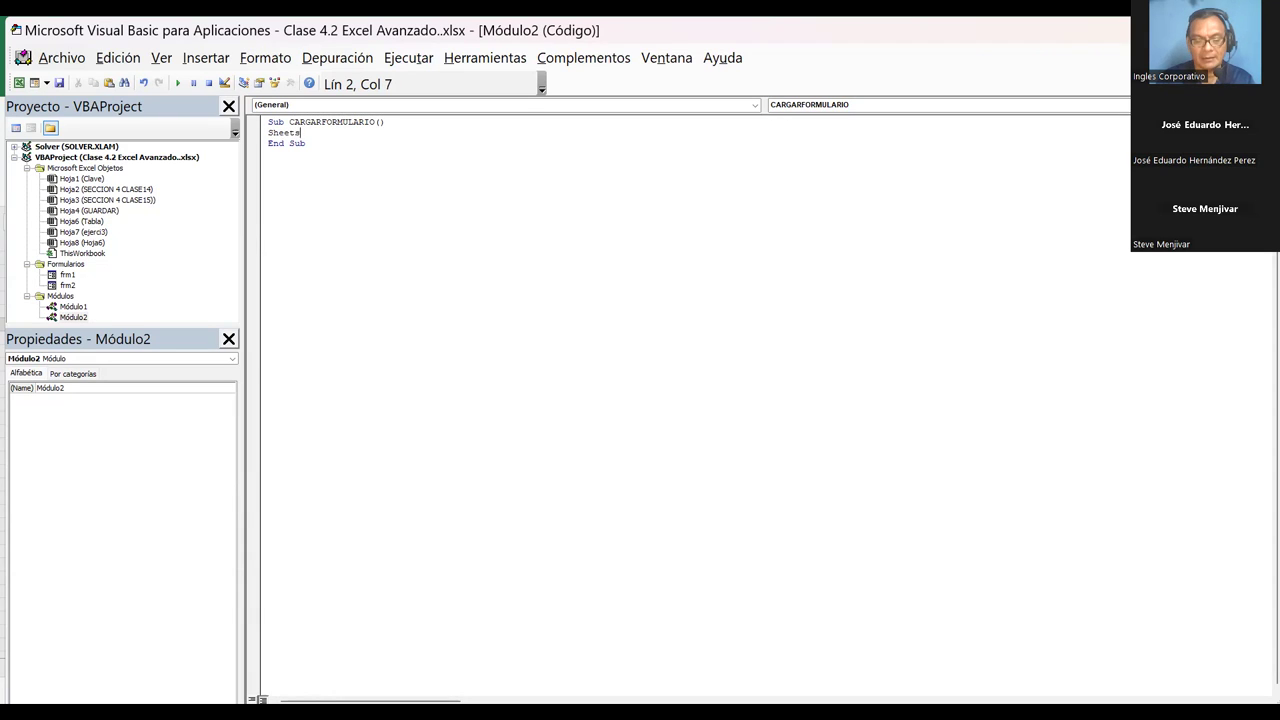
type("(")
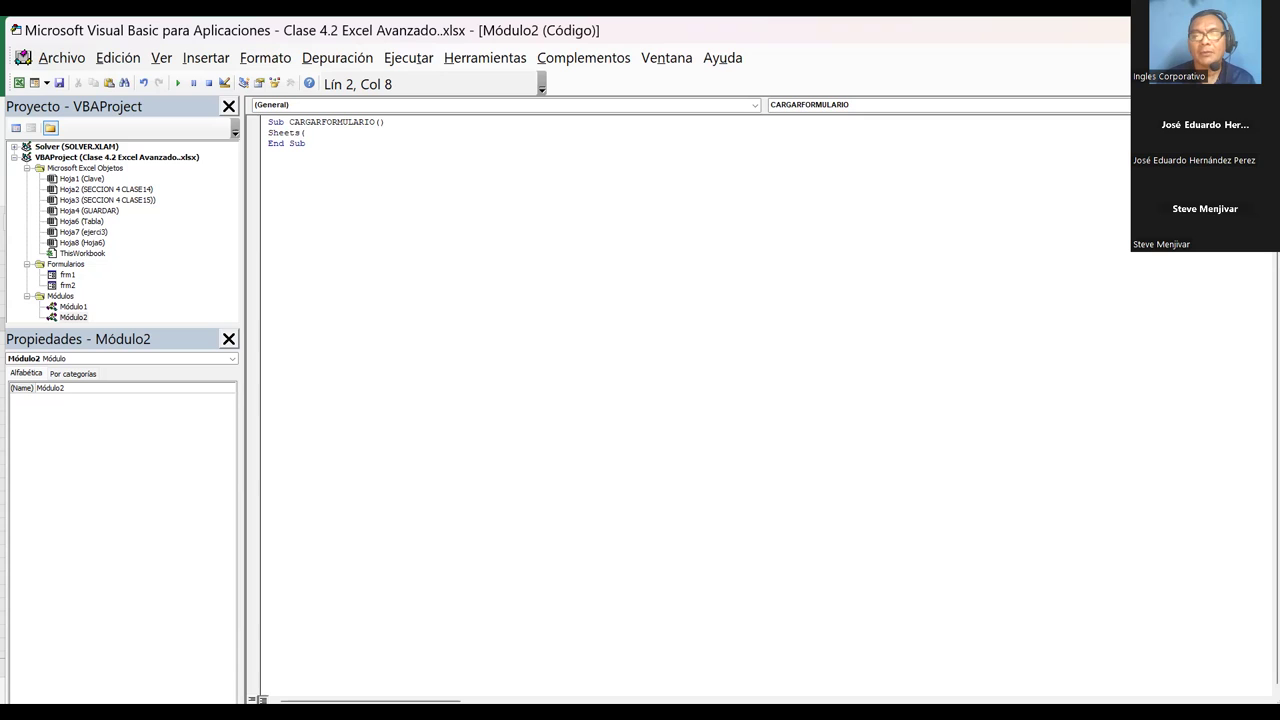
key("alt+F11")
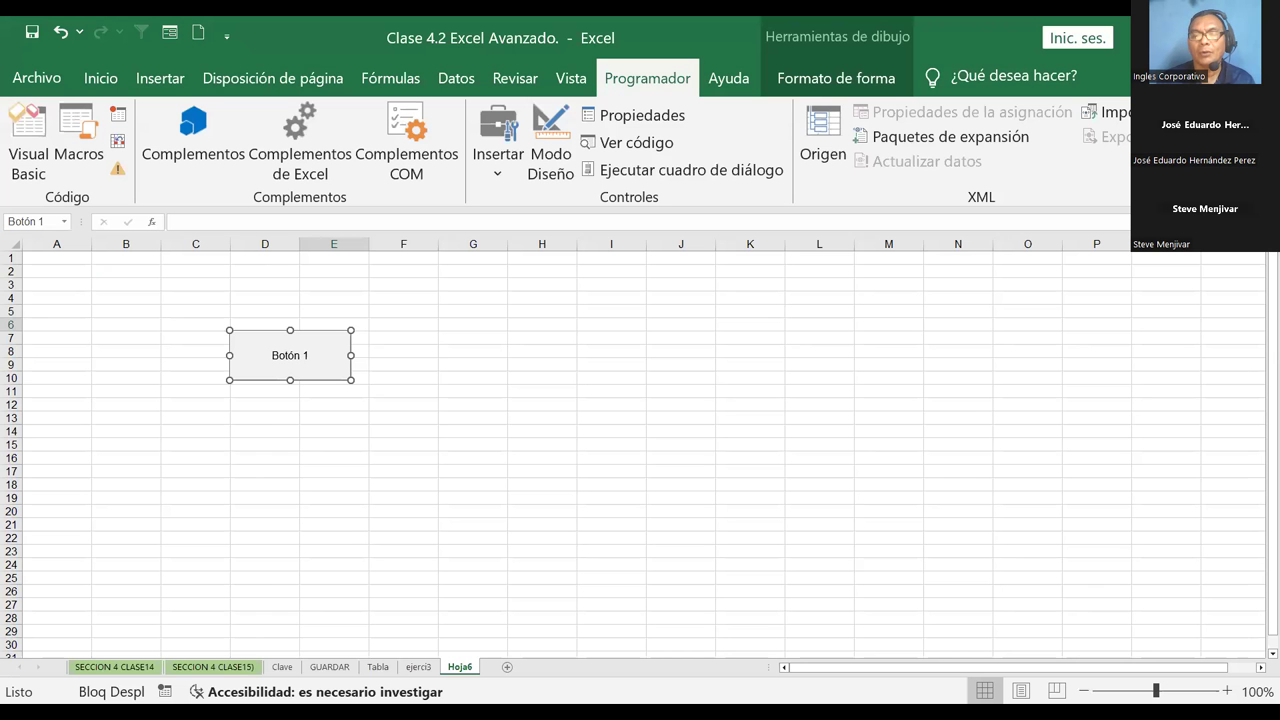
key("alt+F11")
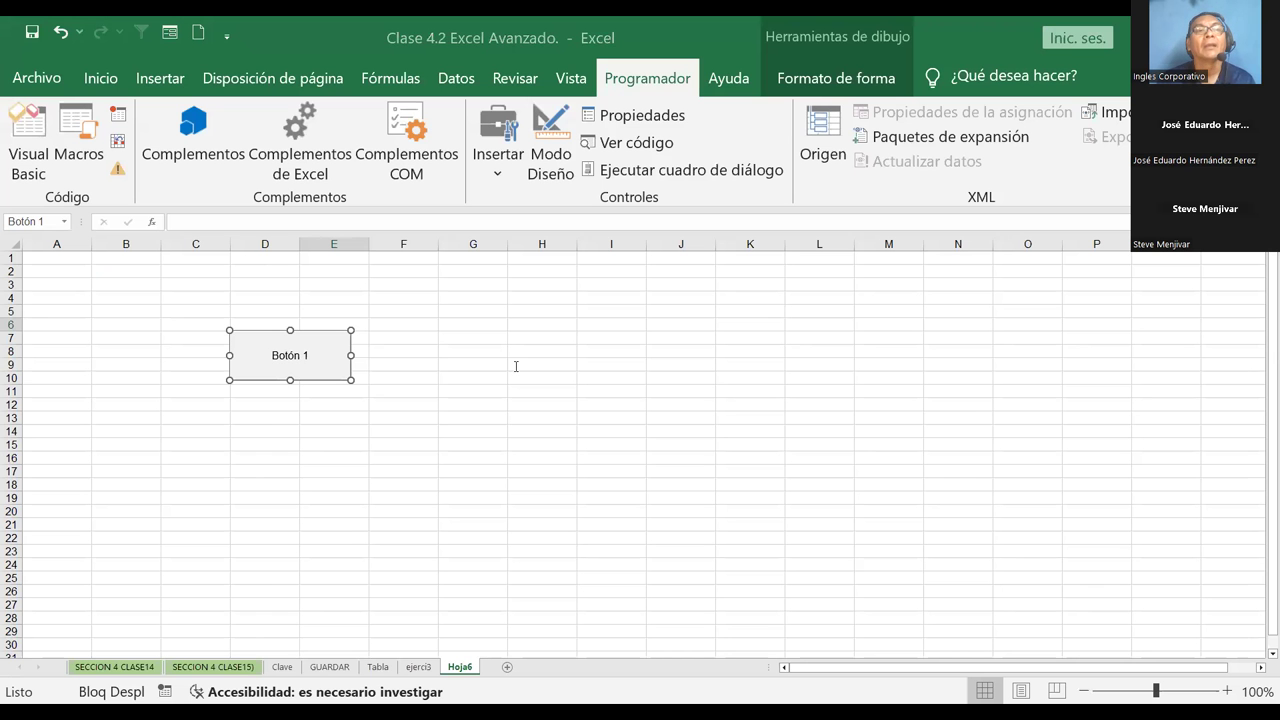
type("\"")
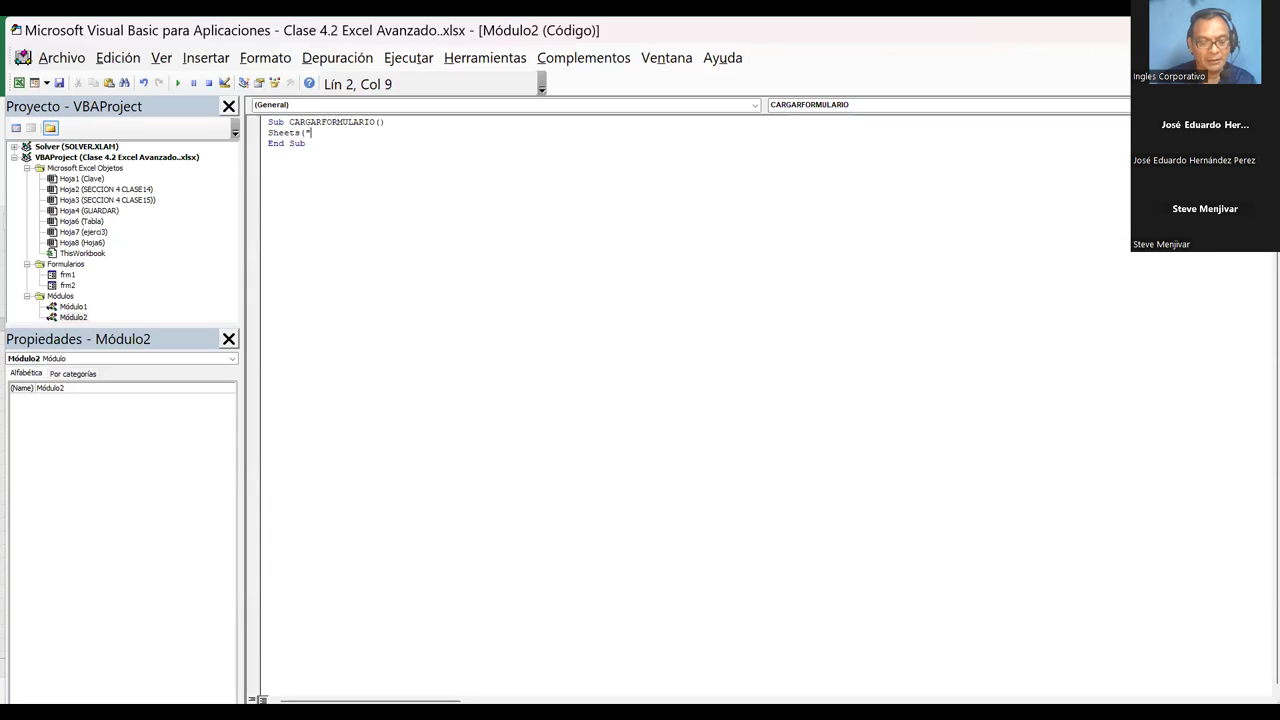
type("hoja6\"")
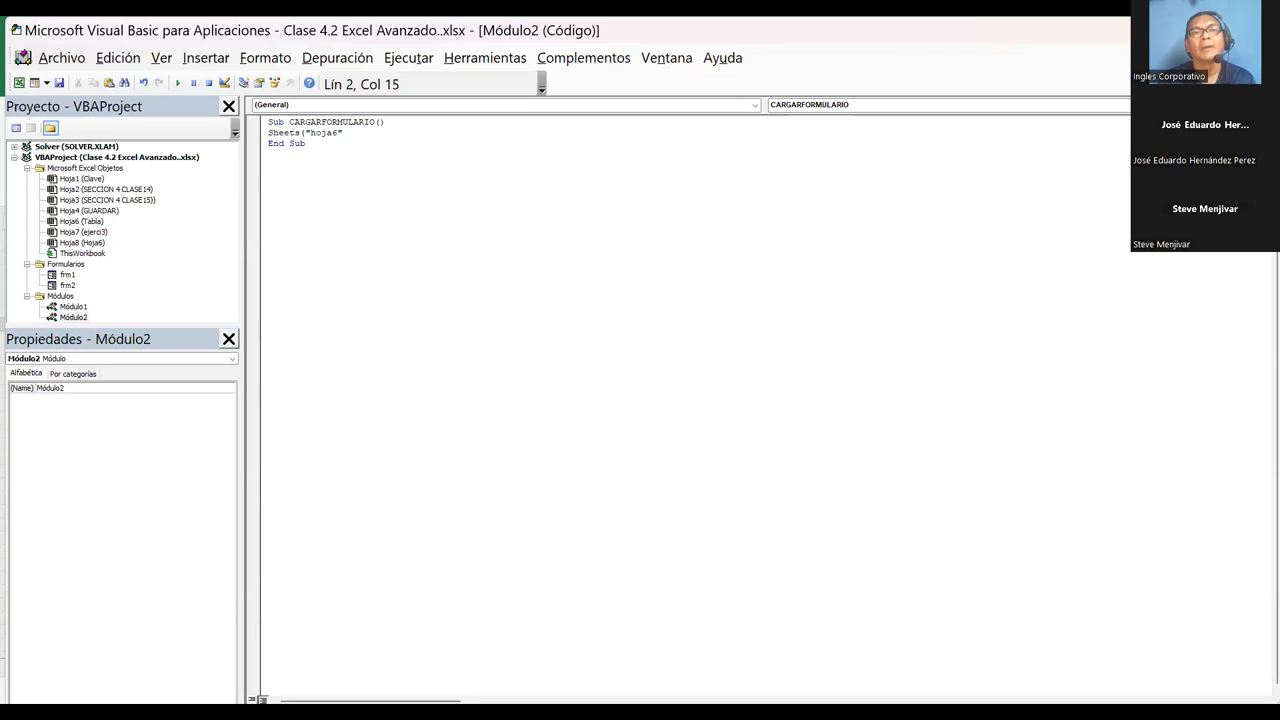
type("(")
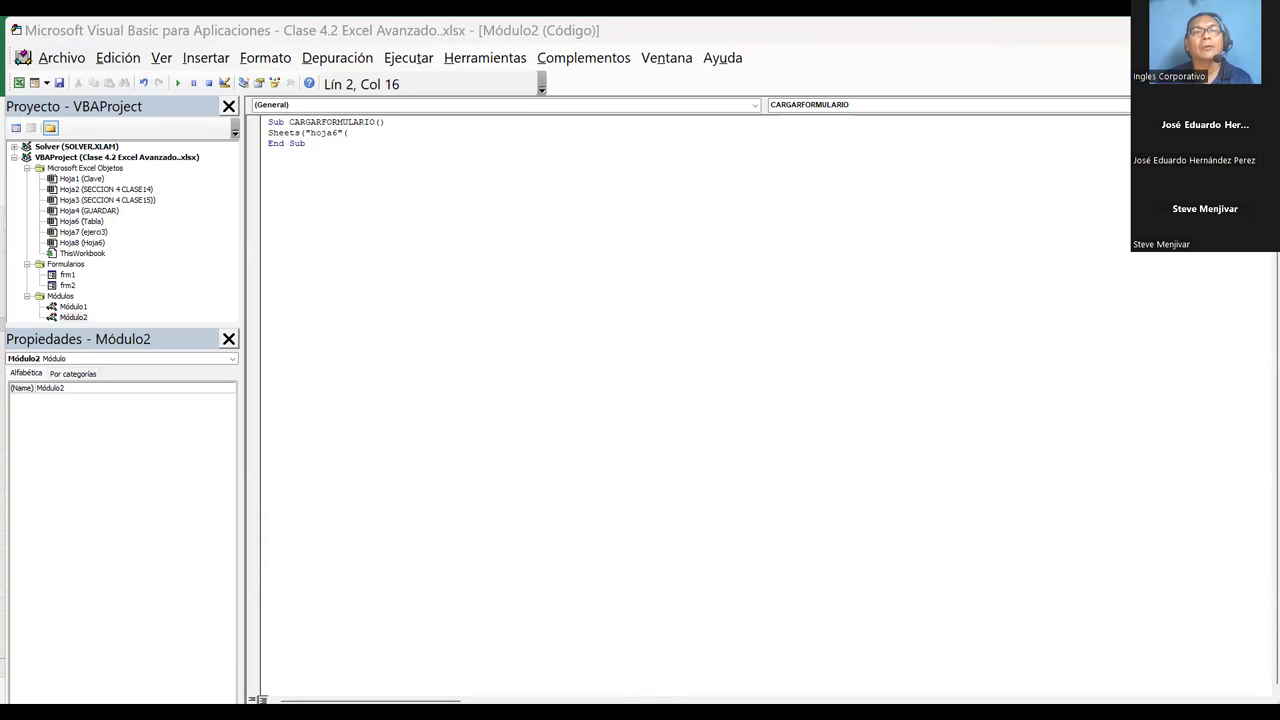
key("BackSpace")
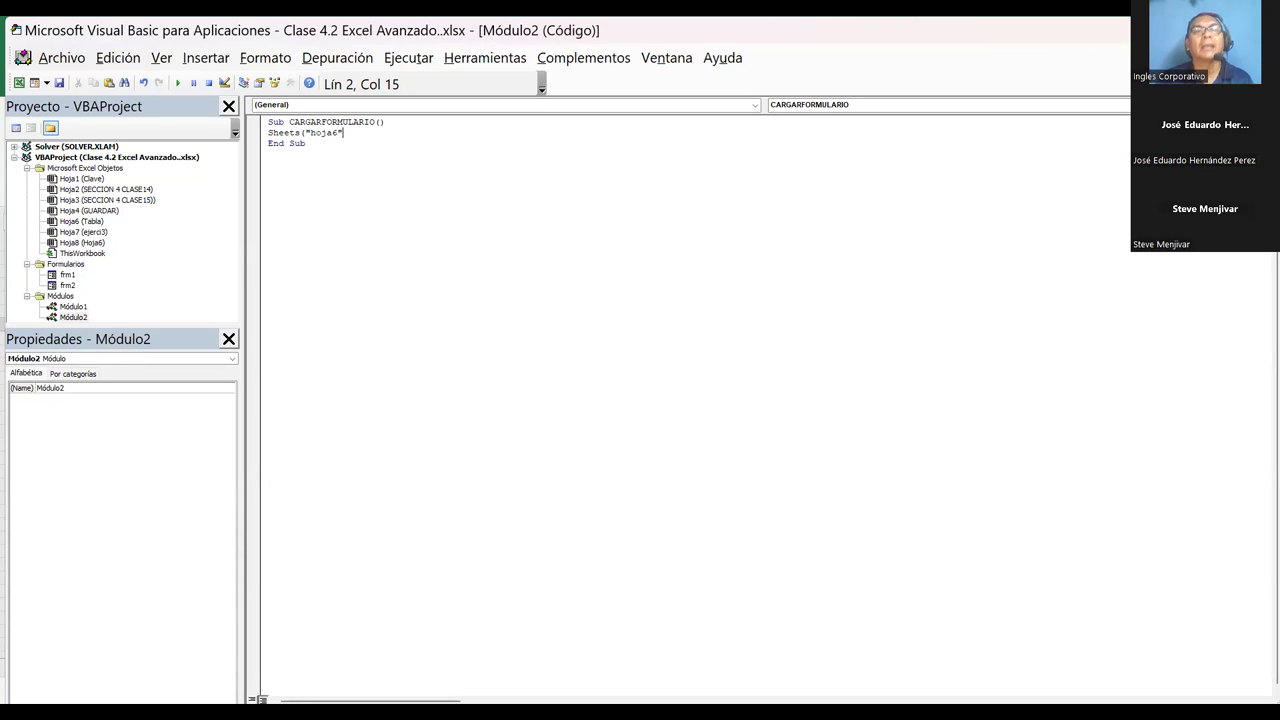
Finish the macro line as Sheets("hoja6").Select.
type(").")
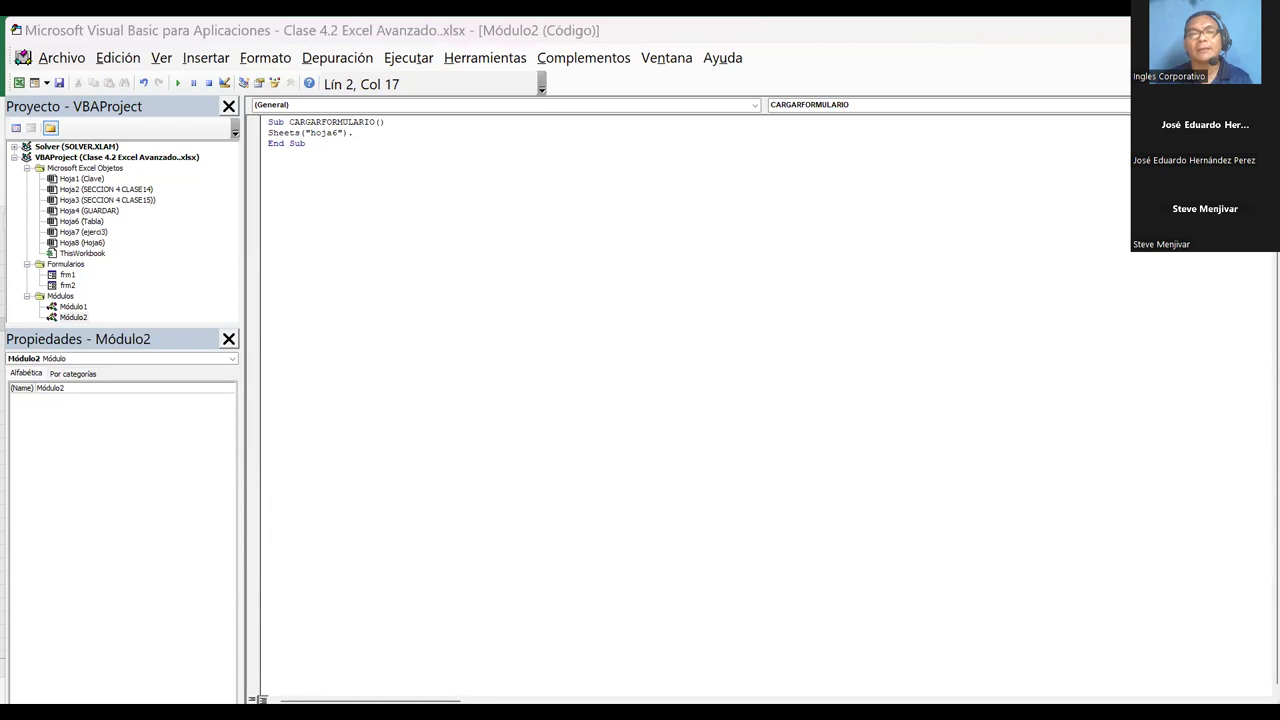
type("S")
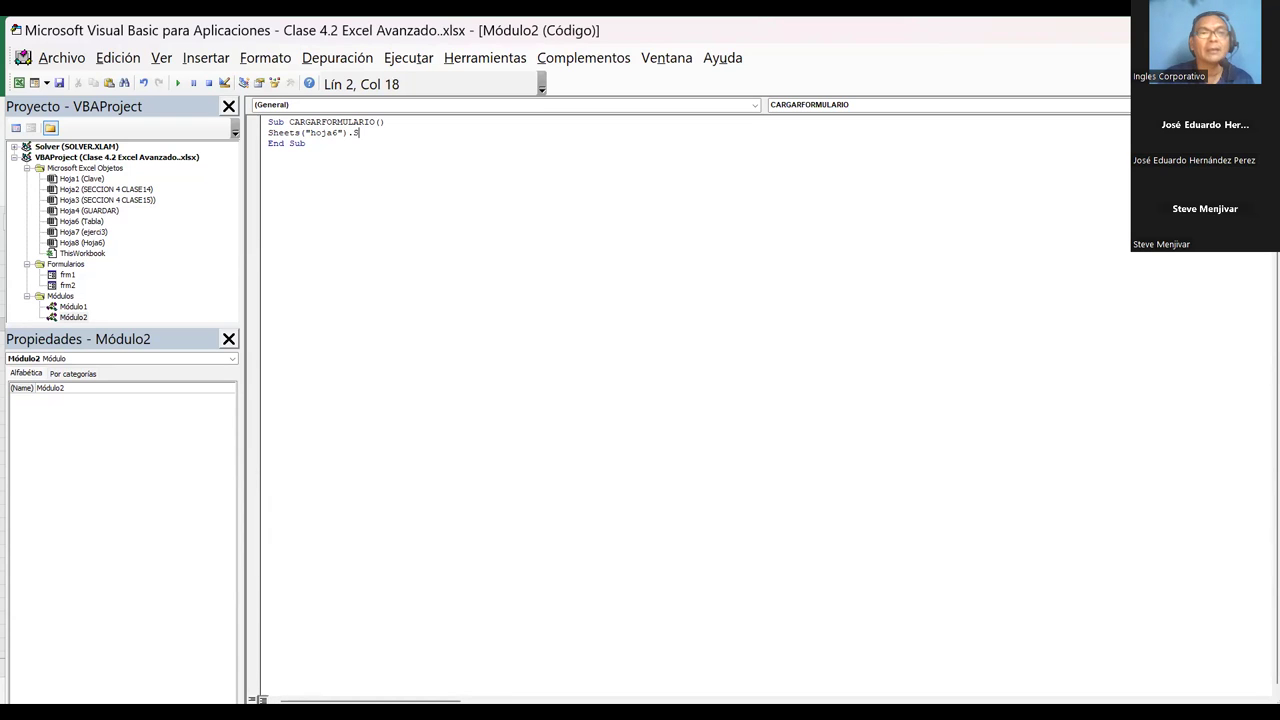
type("elect")
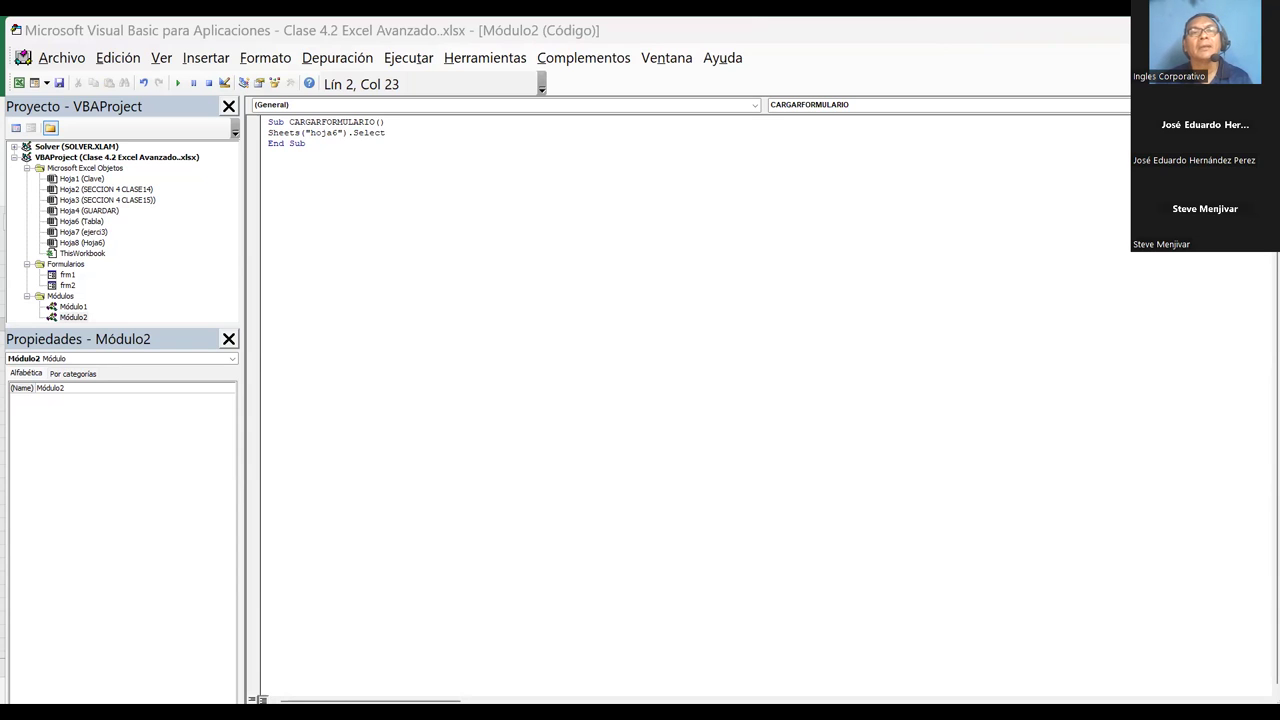
left_click(268, 154)
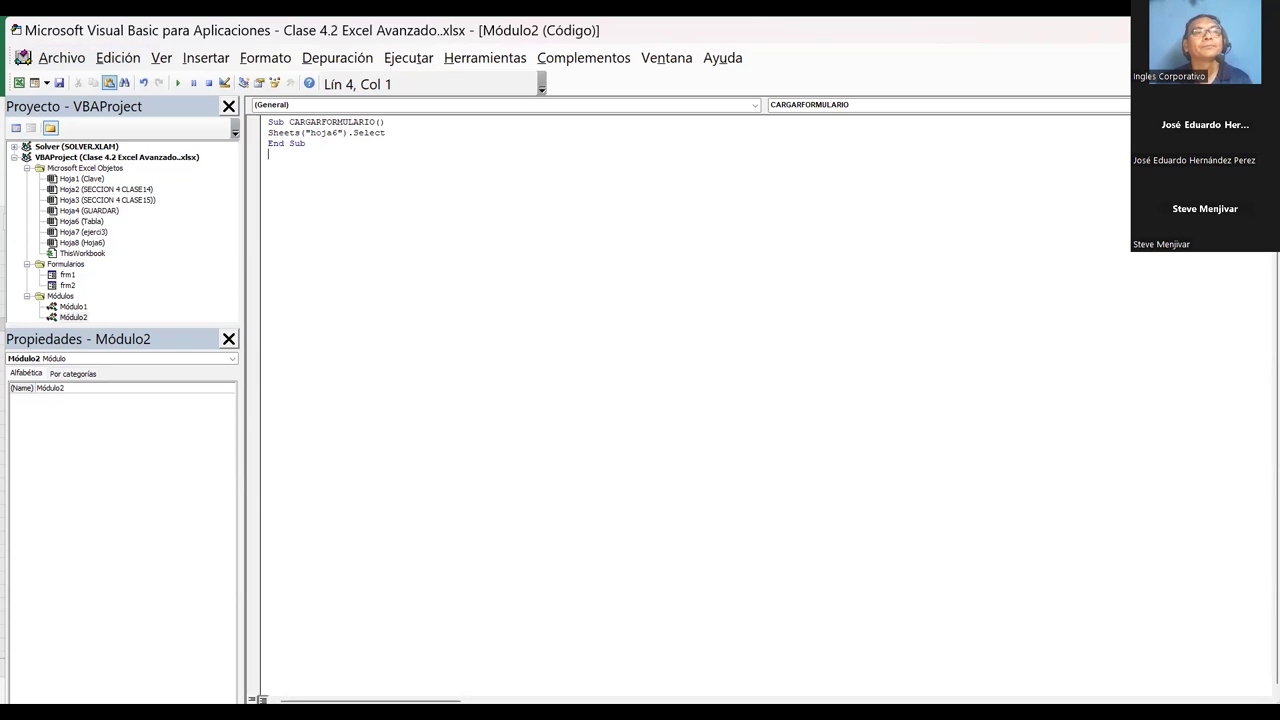
Save the workbook despite the macro warning, then return to Hoja6 with Botón 1 deselected.
left_click(59, 84)
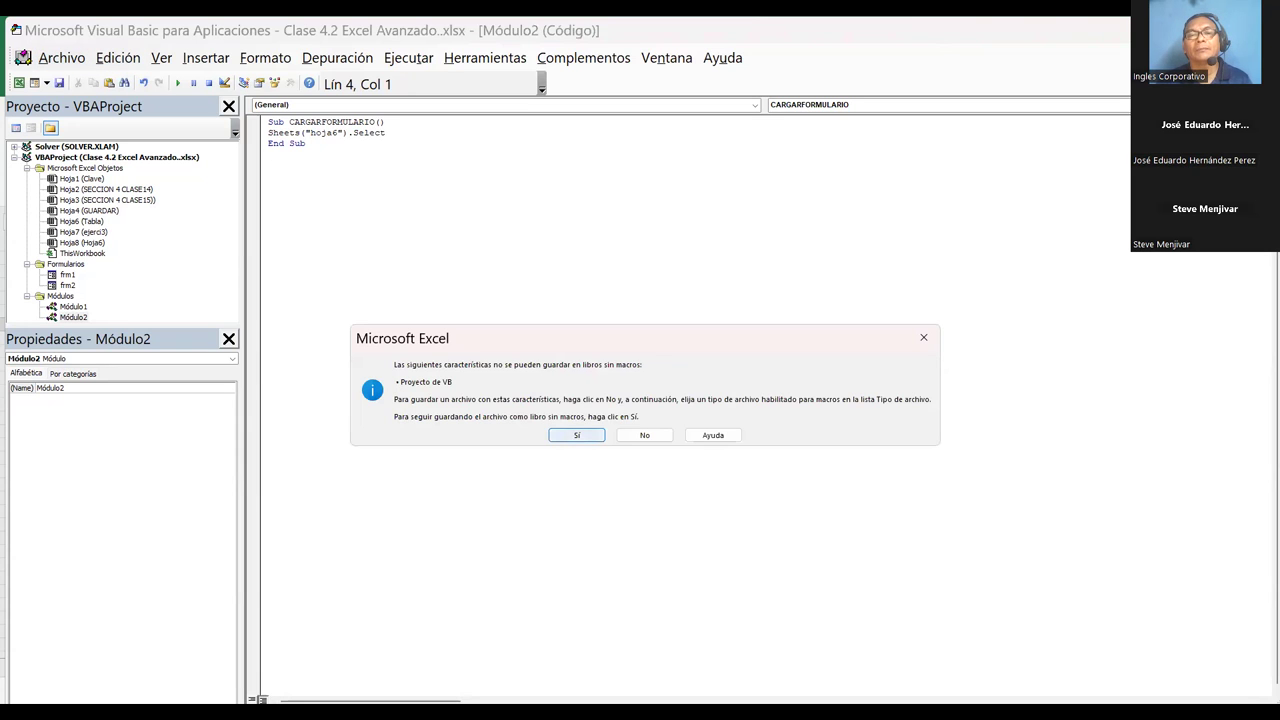
key("Return")
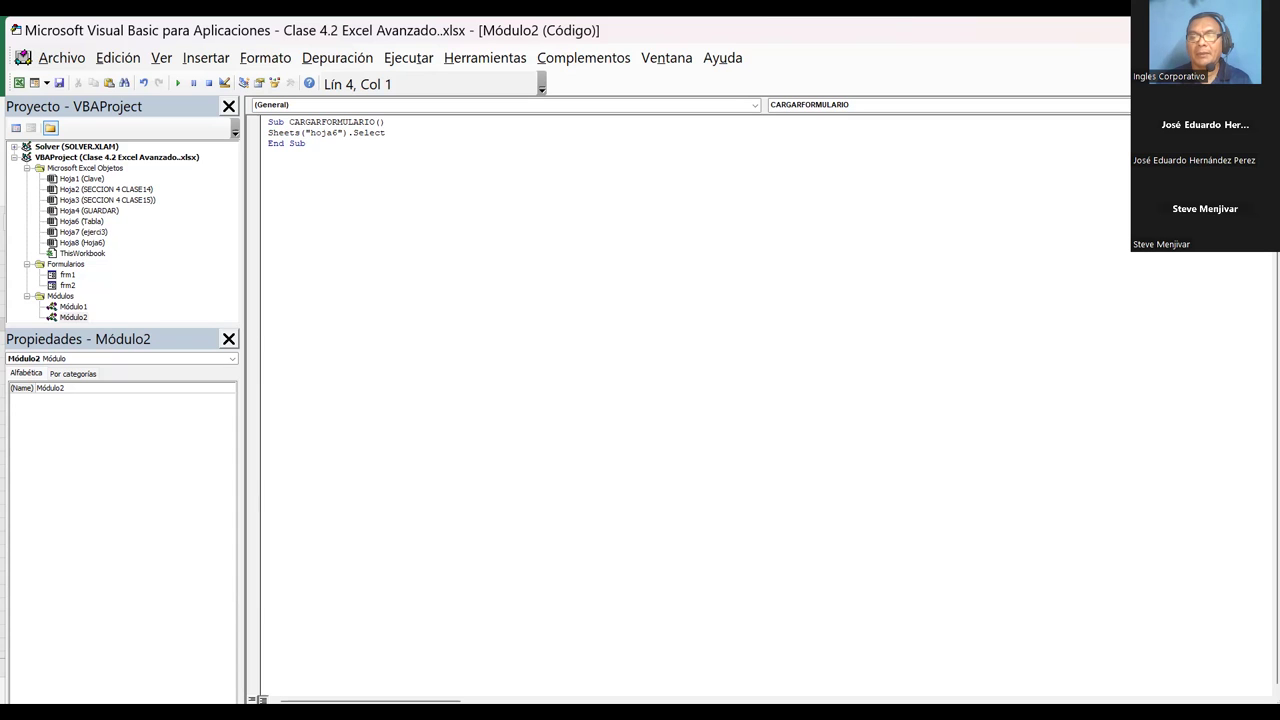
key("alt+F11")
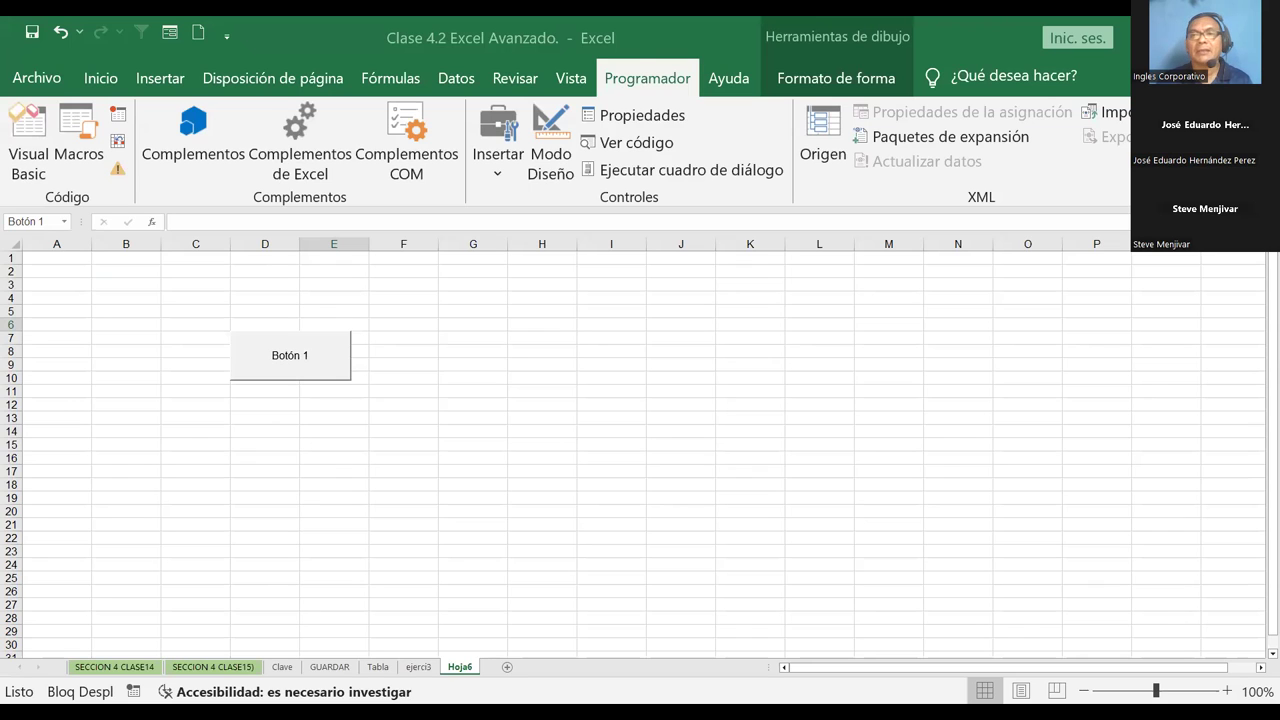
key("Escape")
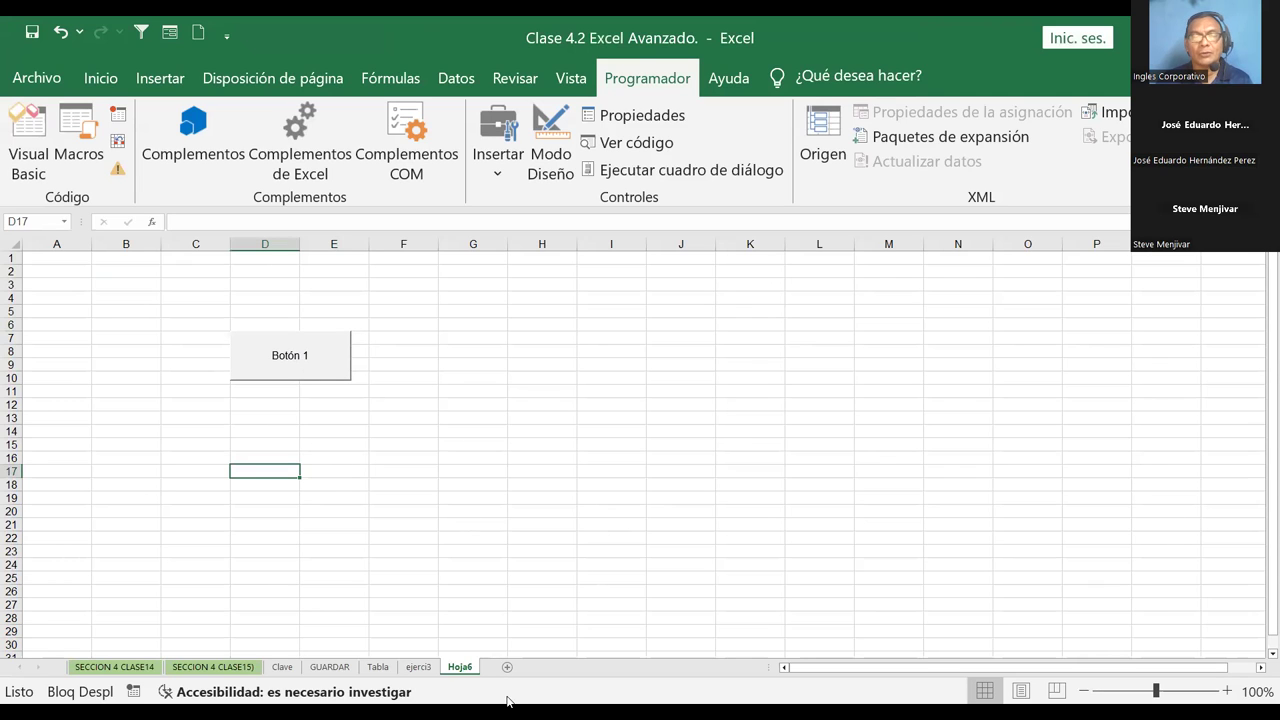
Add sheet Hoja7 and insert an empty table at C3 with headers Columna1 to Columna4.
left_click(307, 400)
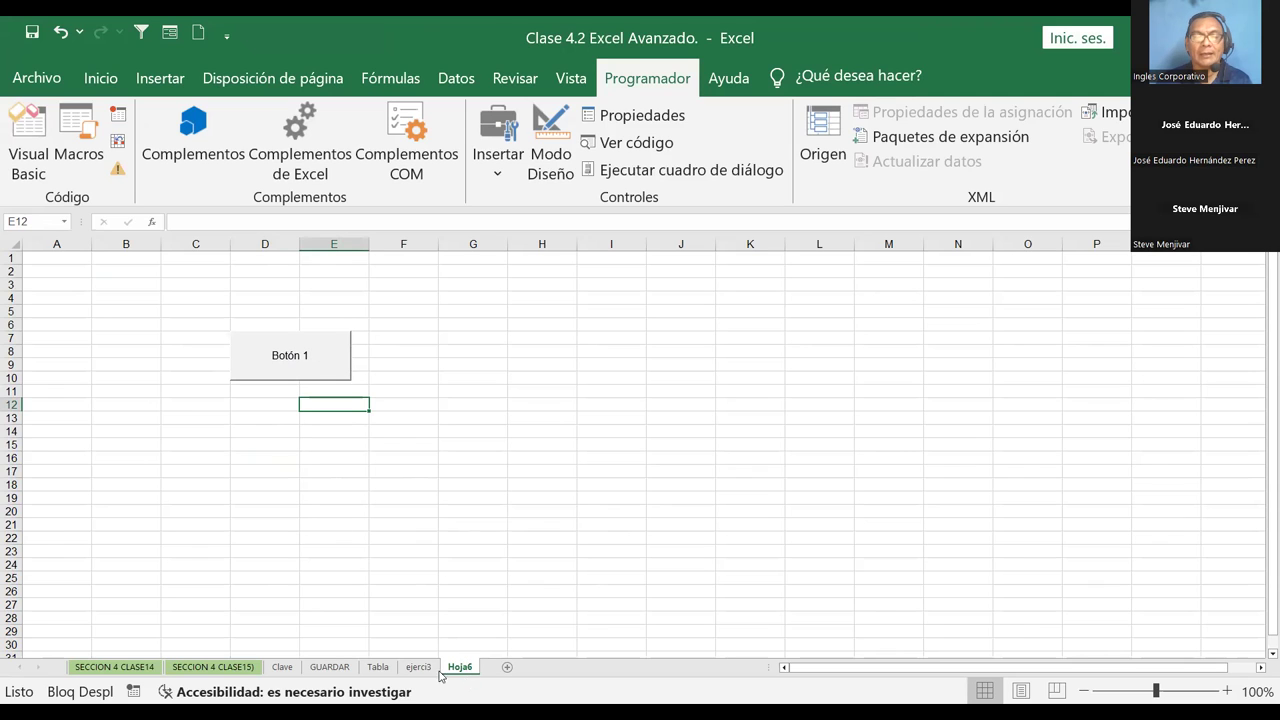
left_click(506, 667)
left_click(202, 285)
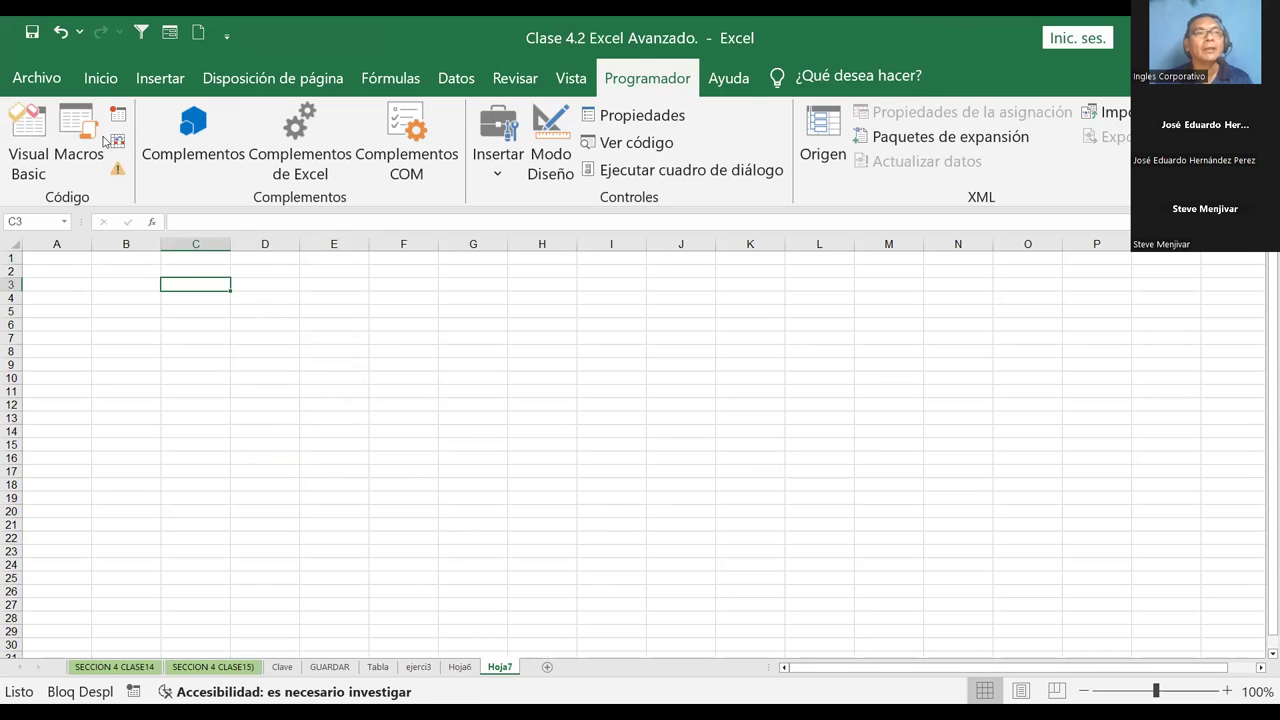
left_click(160, 78)
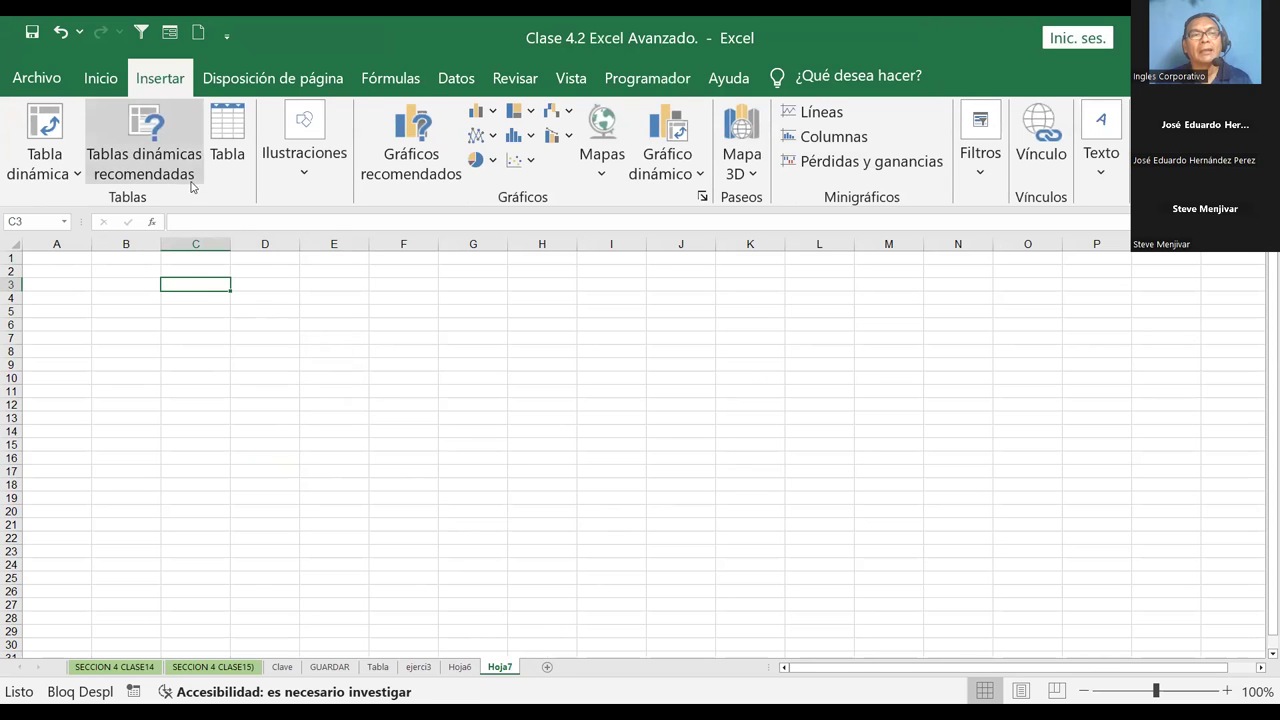
left_click(230, 145)
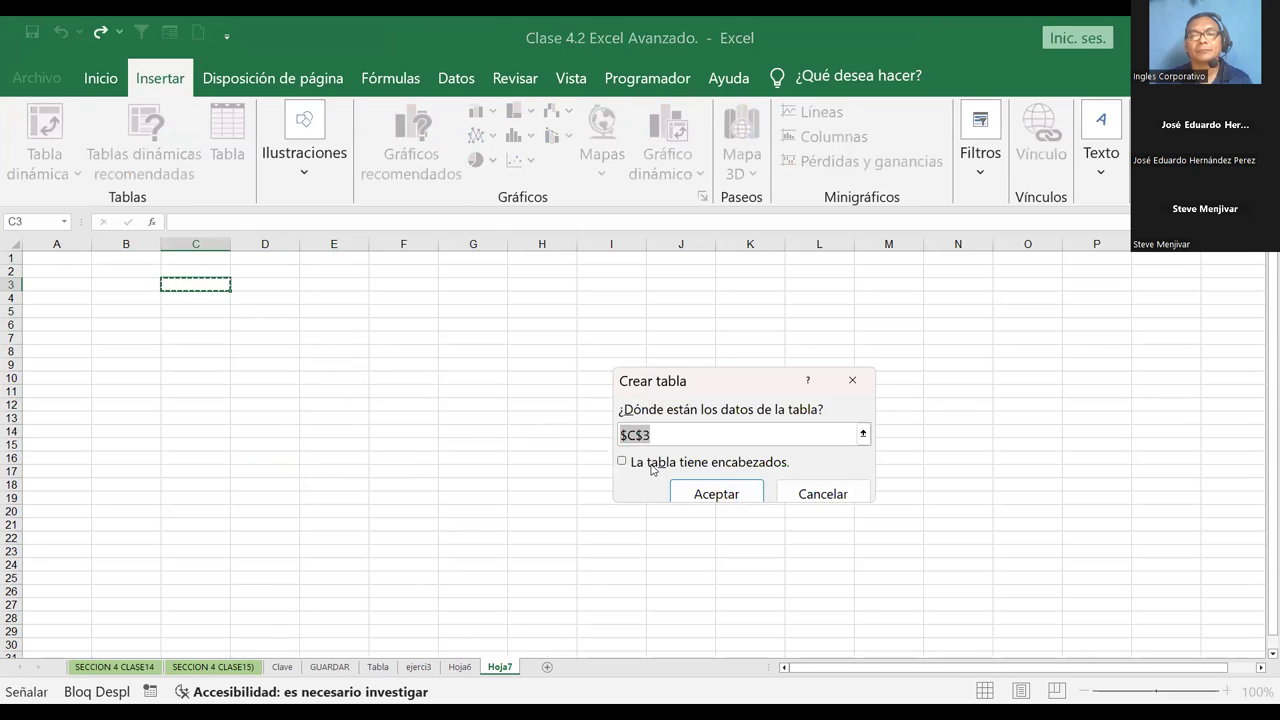
left_click(201, 286)
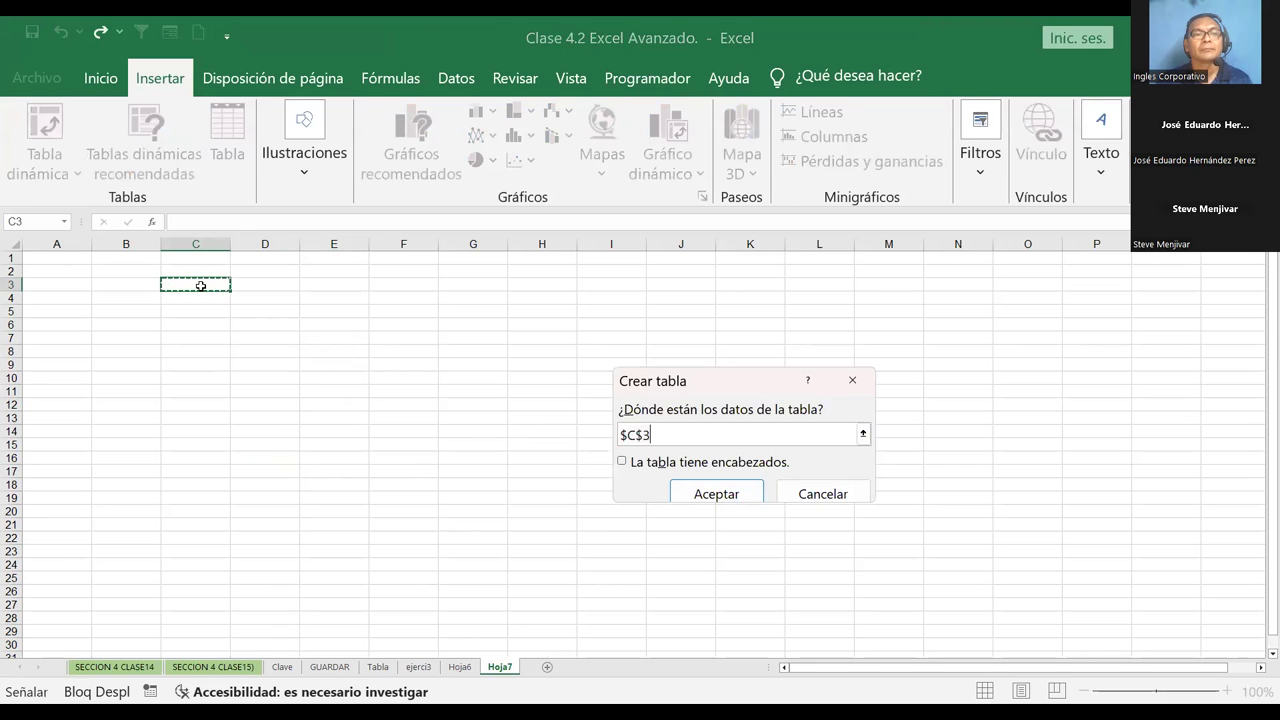
left_click_drag(201, 286, 383, 360)
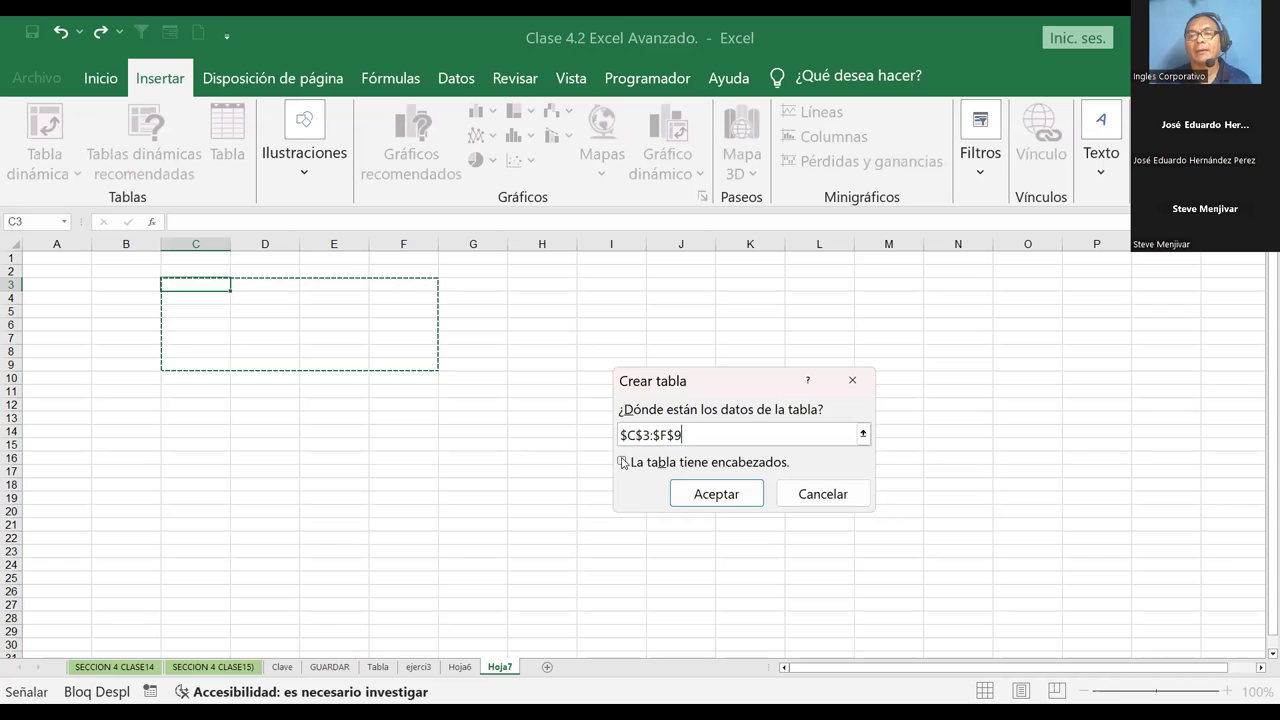
left_click(743, 494)
left_click(333, 457)
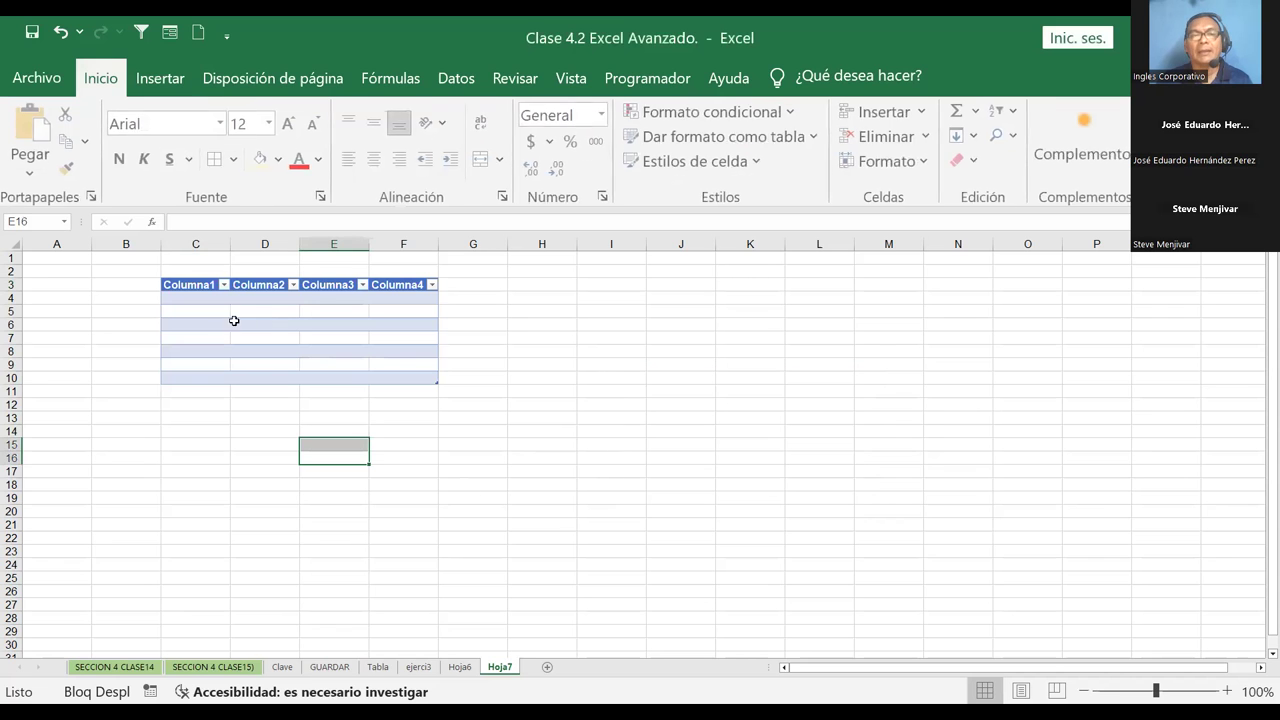
On Hoja6, assign the CARGARFORMULARIO macro to Botón 1 via Asignar macro.
left_click(461, 667)
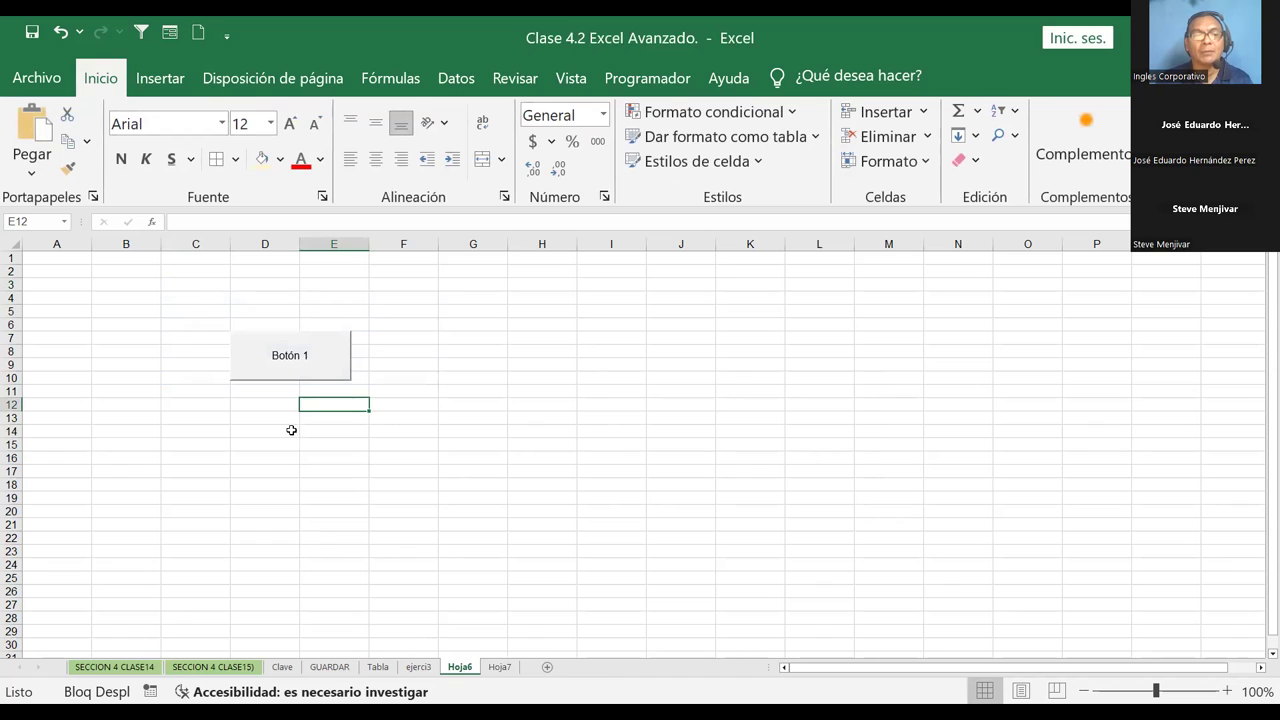
left_click(287, 361, "ctrl")
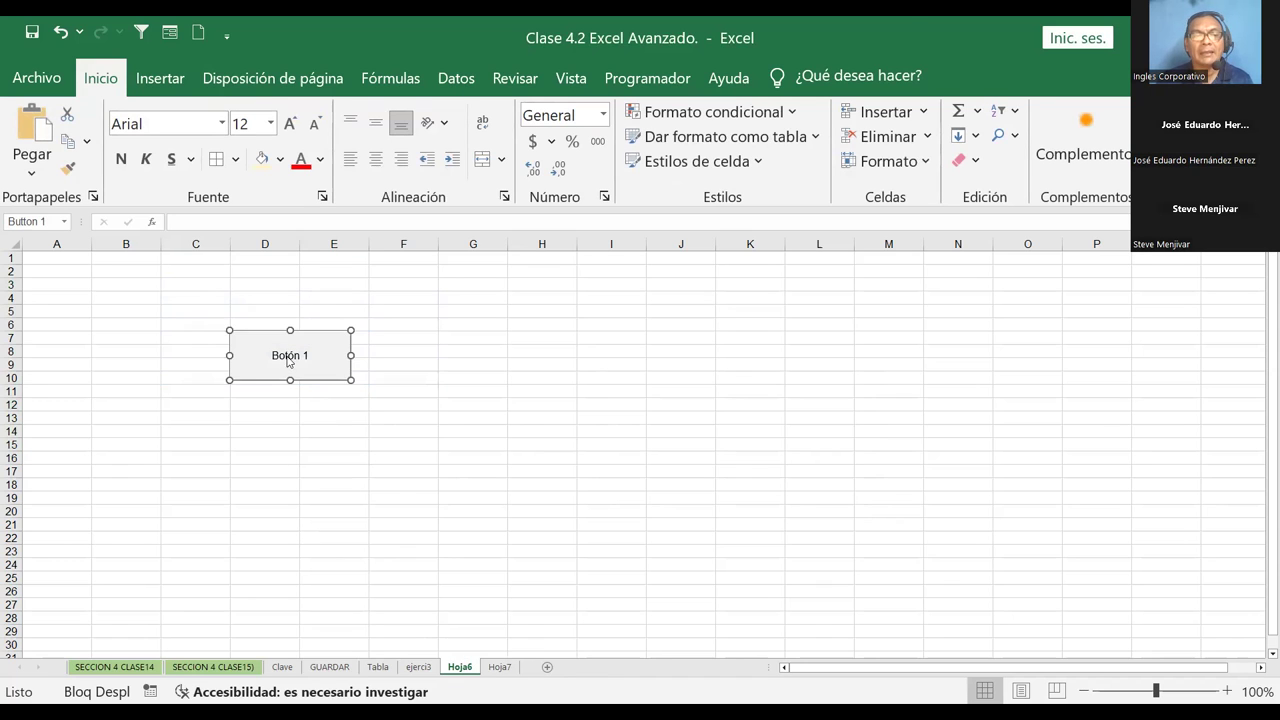
right_click(287, 356)
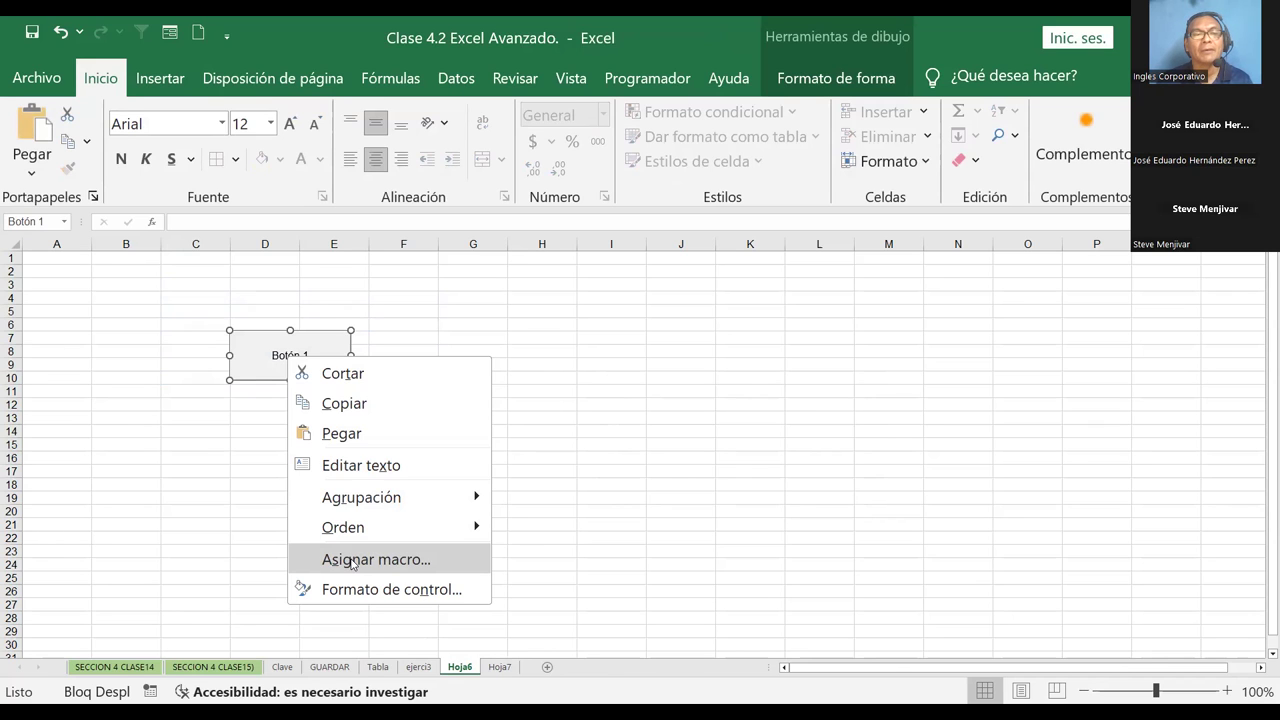
left_click(352, 561)
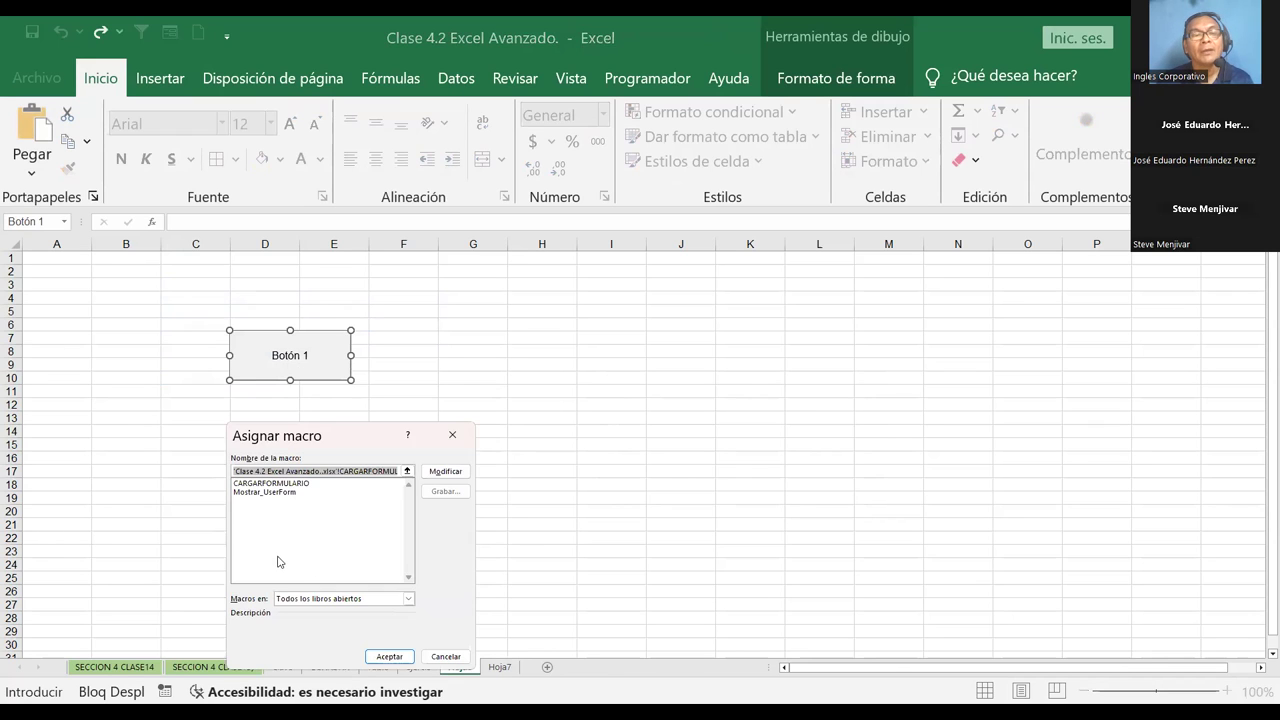
left_click(288, 484)
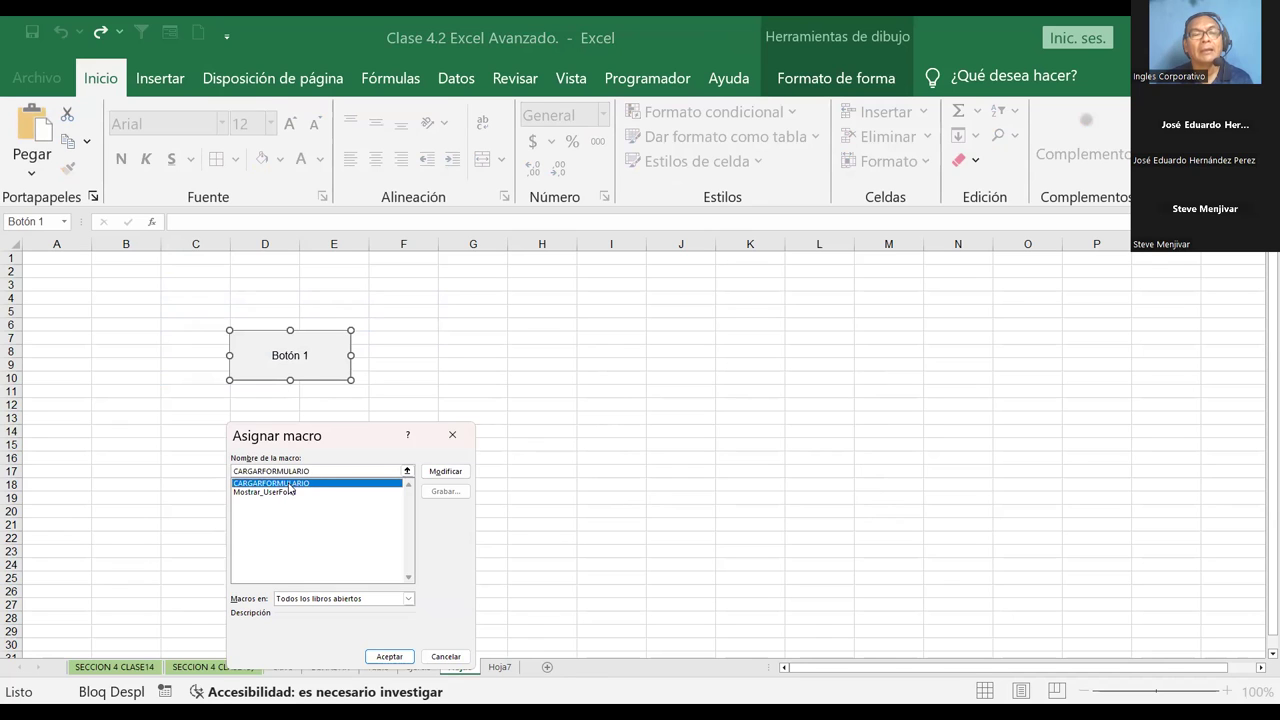
left_click(392, 657)
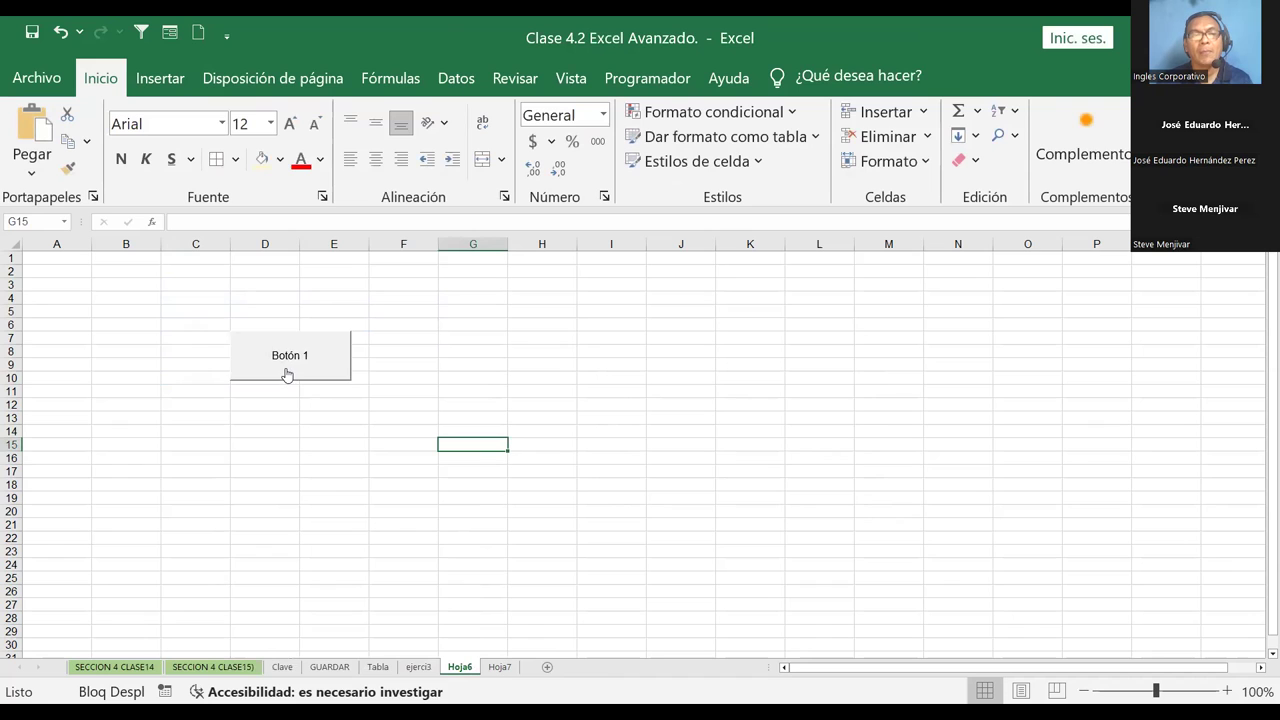
Flip between Hoja6 and Hoja7, then reopen and dismiss Botón 1's context menu.
left_click(499, 667)
left_click(459, 667)
left_click(505, 669)
left_click(462, 667)
left_click(497, 667)
left_click(462, 667)
left_click(313, 362, "ctrl")
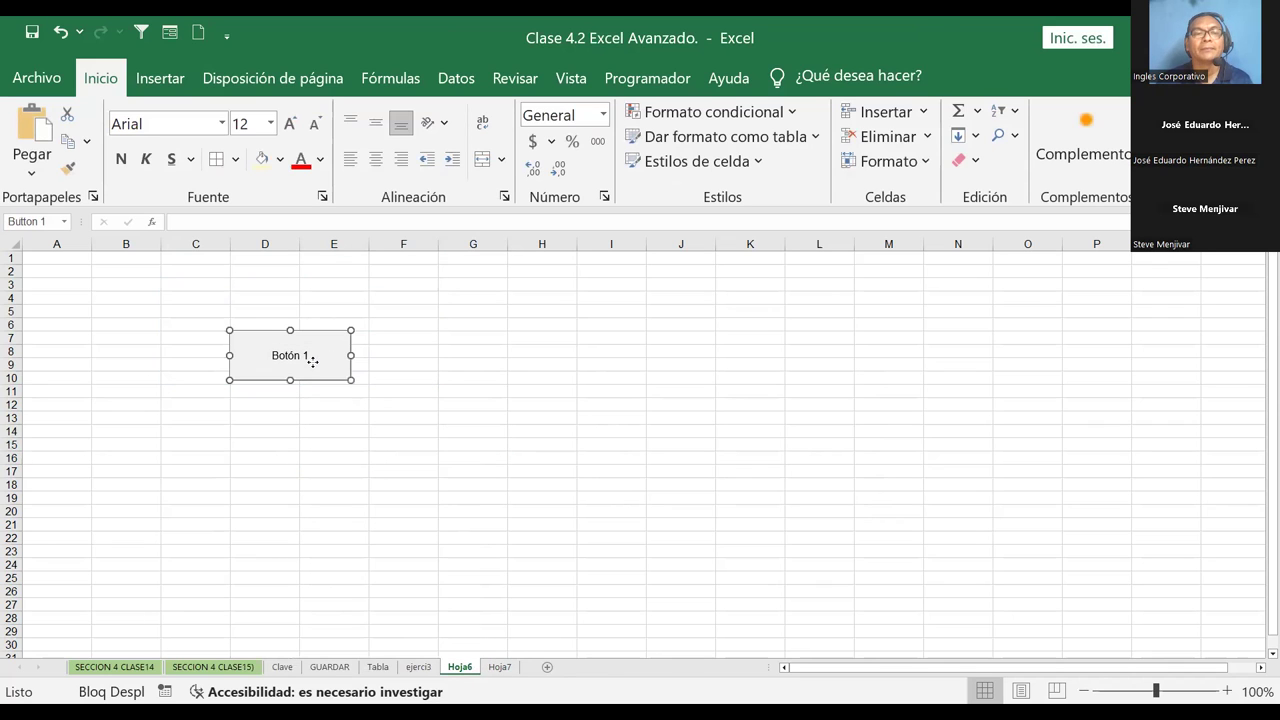
right_click(313, 362)
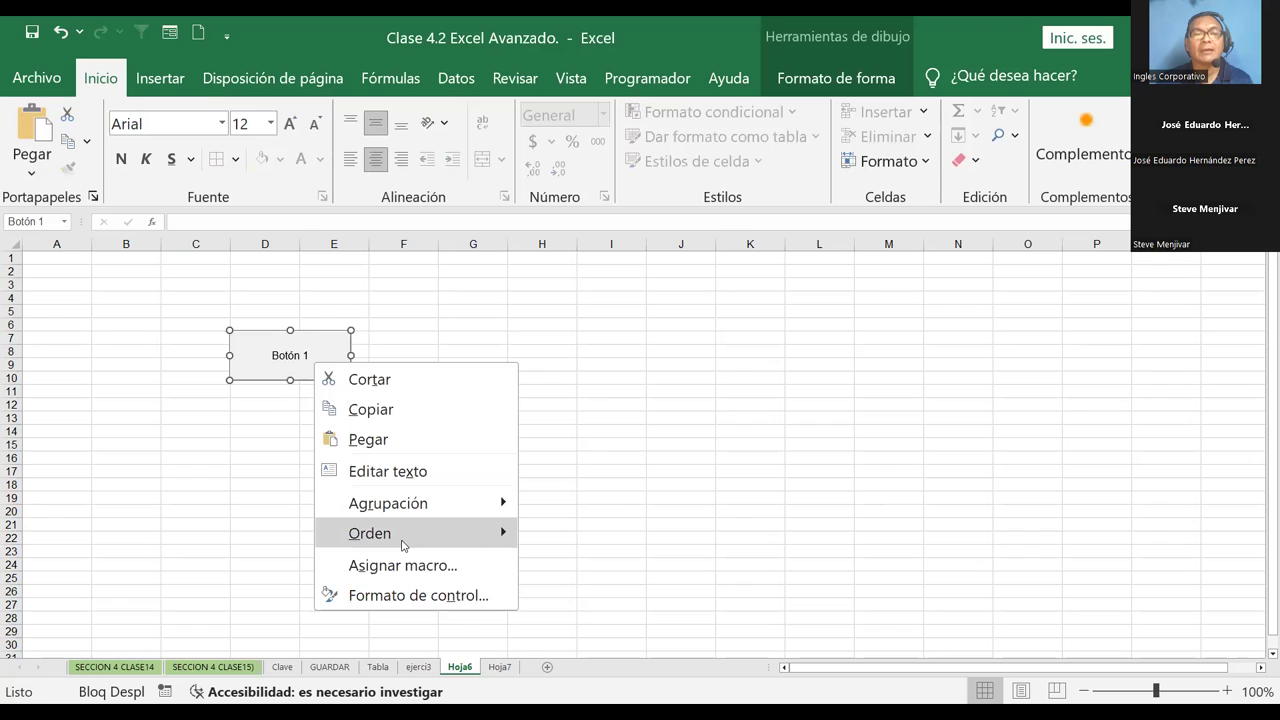
left_click(313, 346)
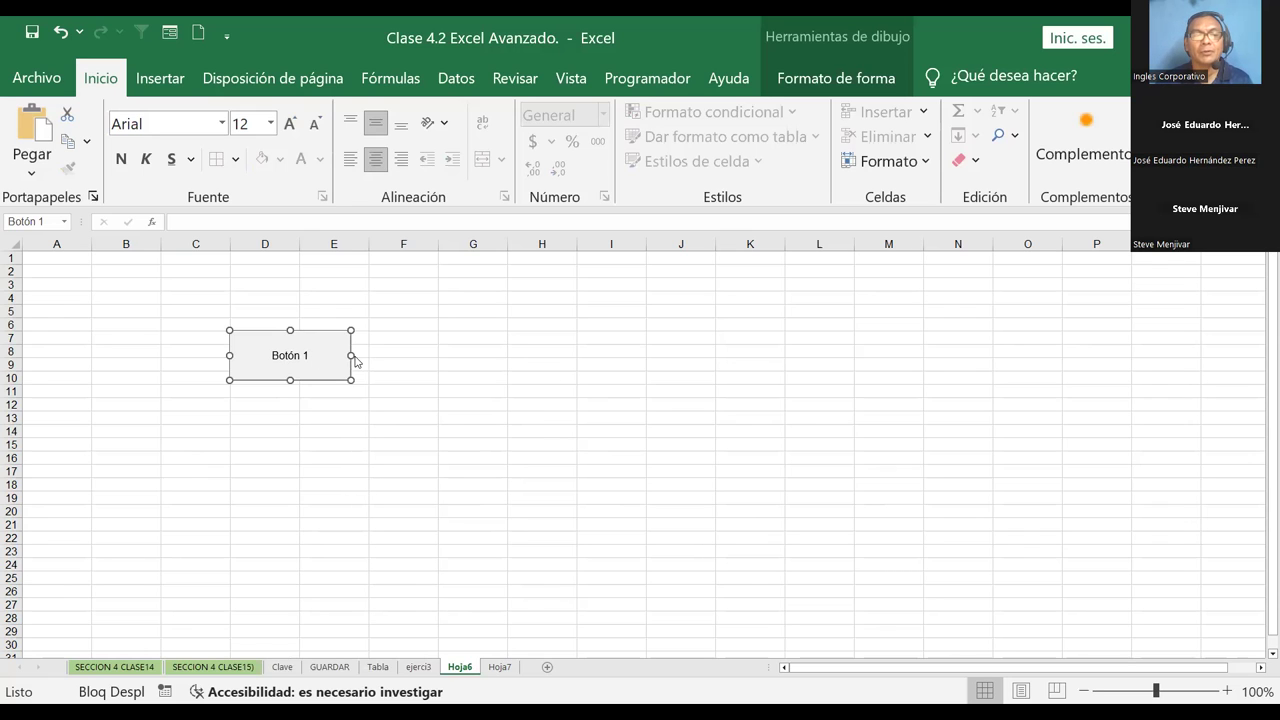
right_click(313, 350)
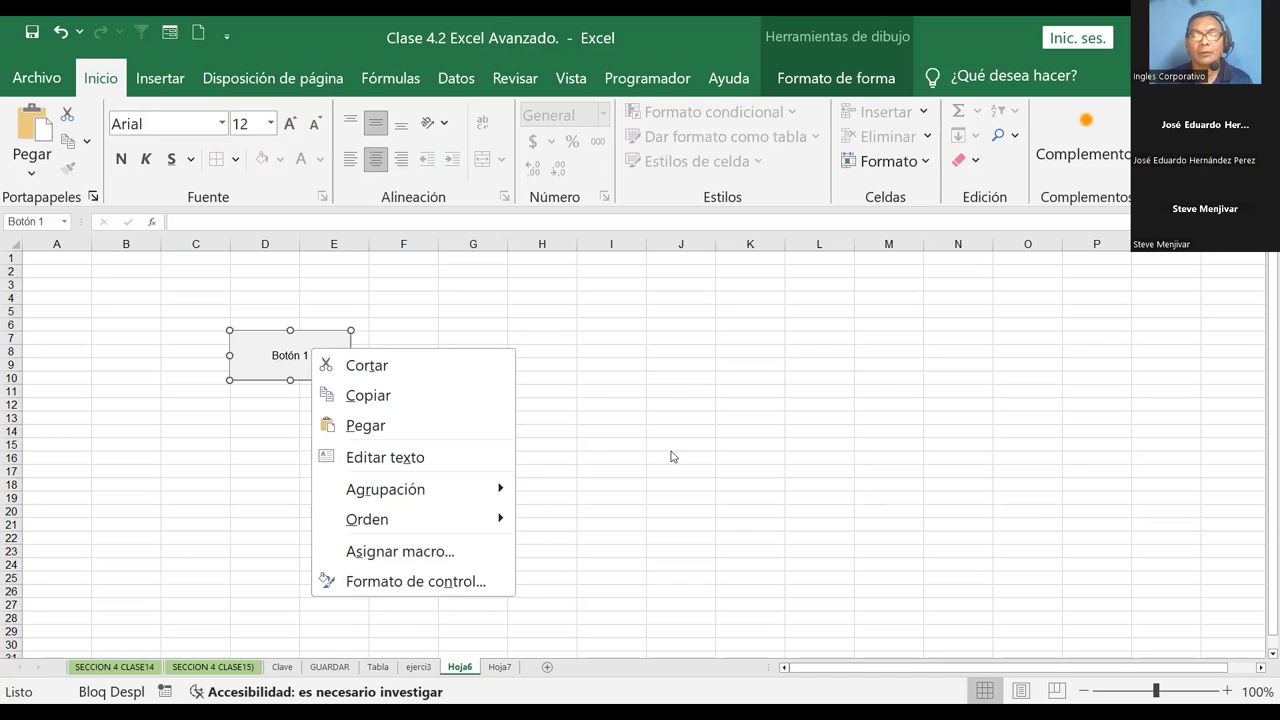
left_click(462, 678)
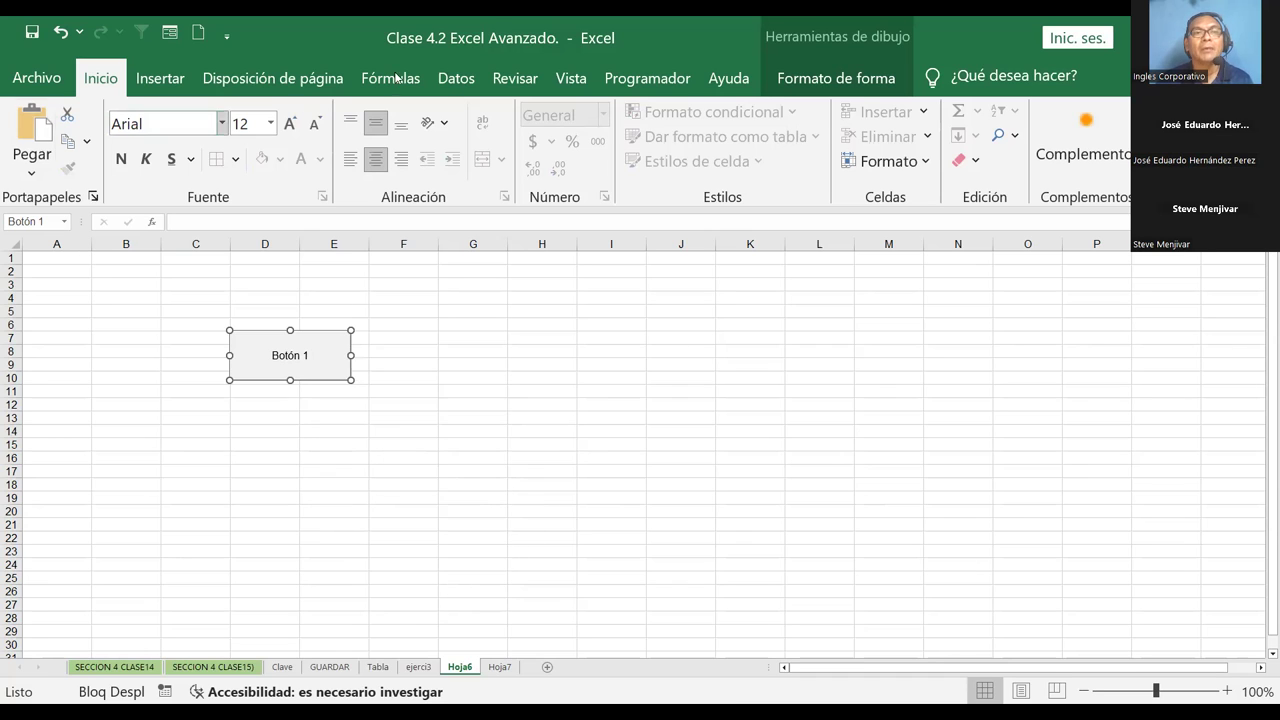
In the VBA editor, change Sheets("hoja6") to Sheets("hoja7") and save the workbook.
left_click(663, 88)
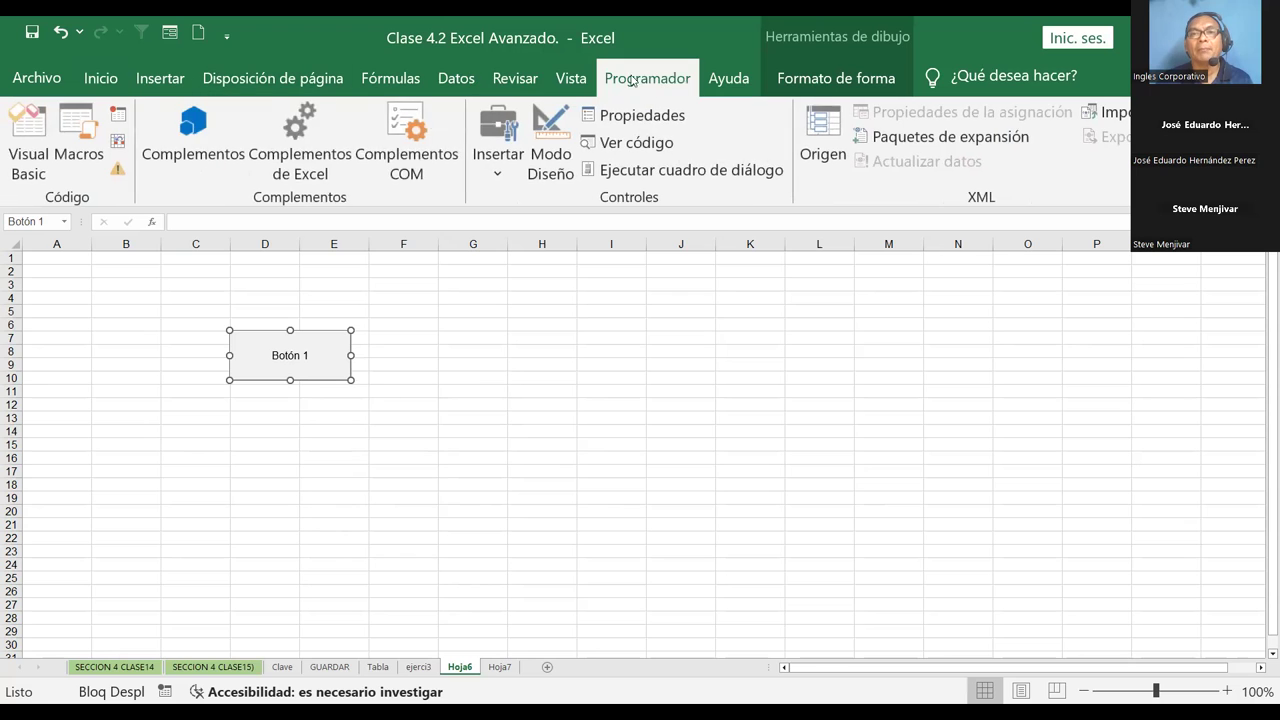
left_click(26, 157)
left_click(338, 133)
key("BackSpace")
type("7")
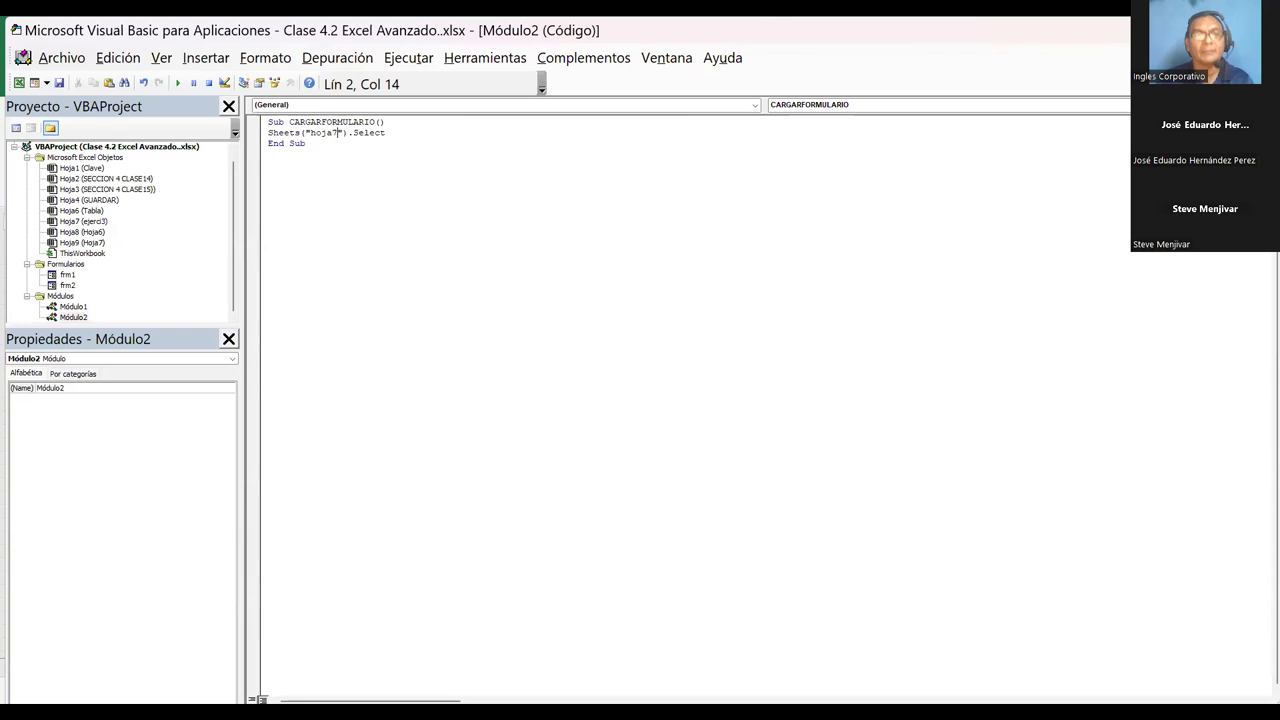
left_click(468, 267)
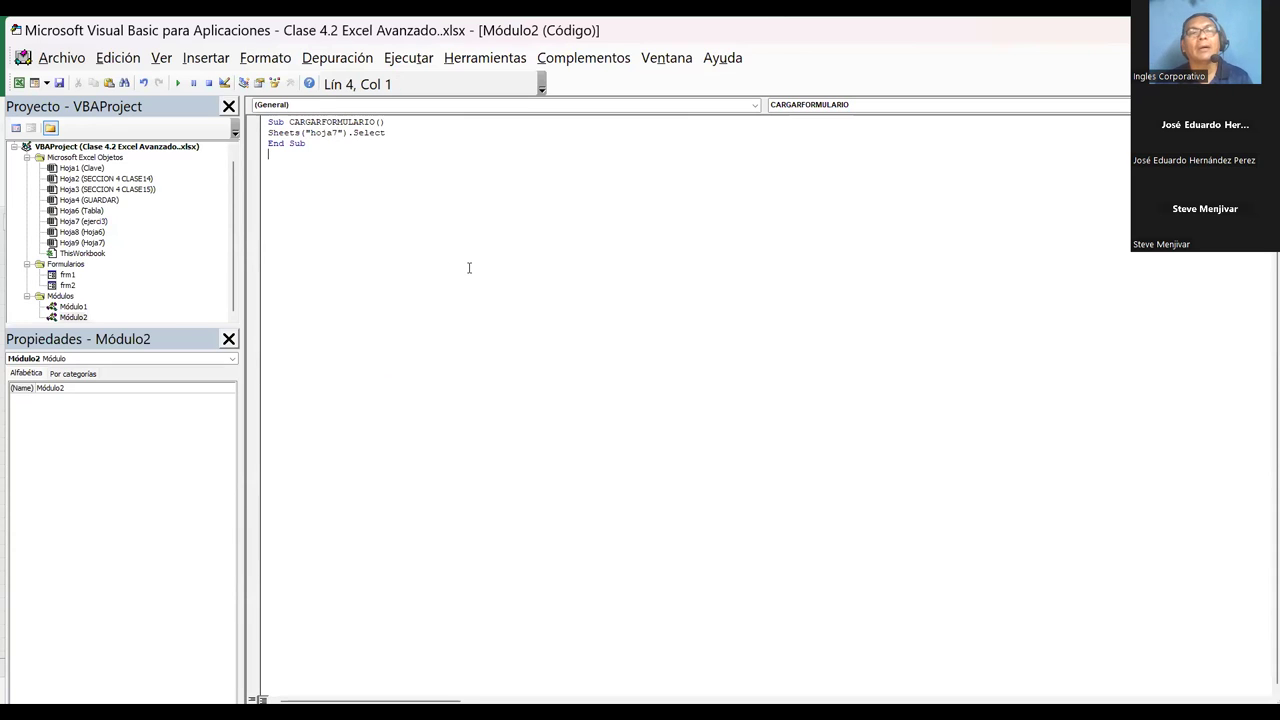
left_click(60, 84)
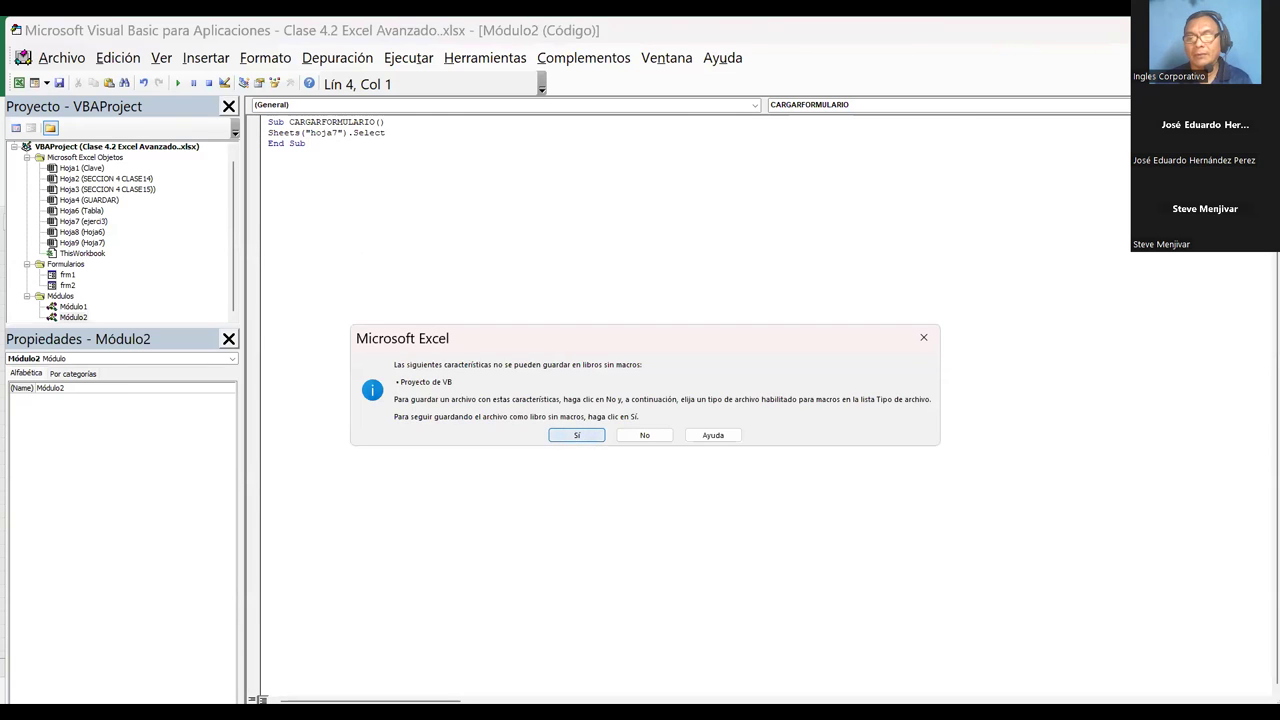
left_click(576, 435)
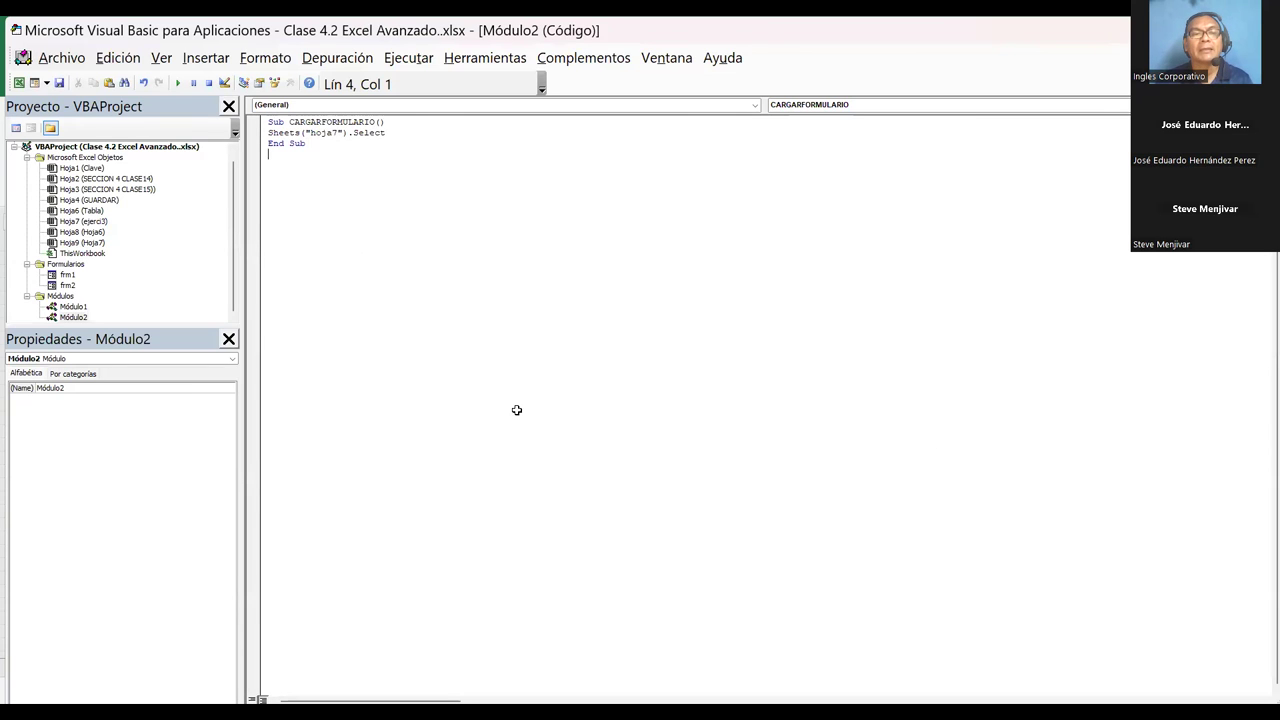
Run the edited macro to land on Hoja7, then return to Hoja6 and select Botón 1.
key("alt+F11")
left_click(294, 365)
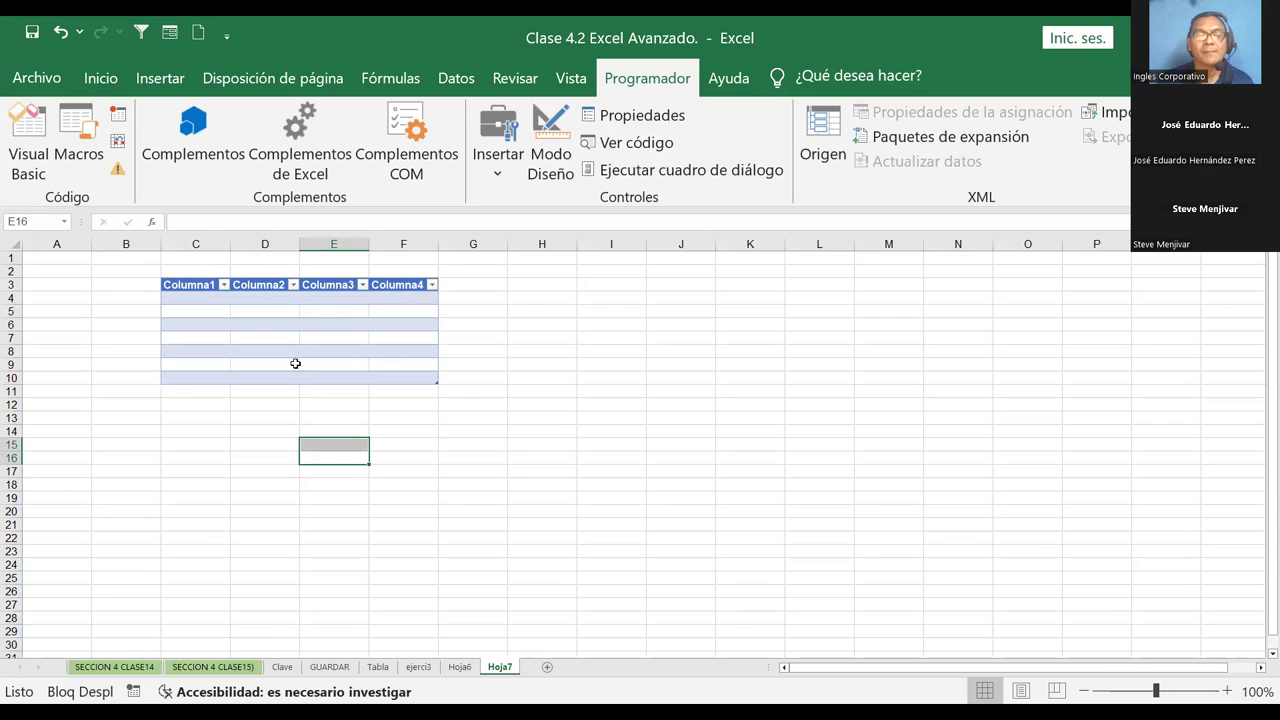
left_click(568, 353)
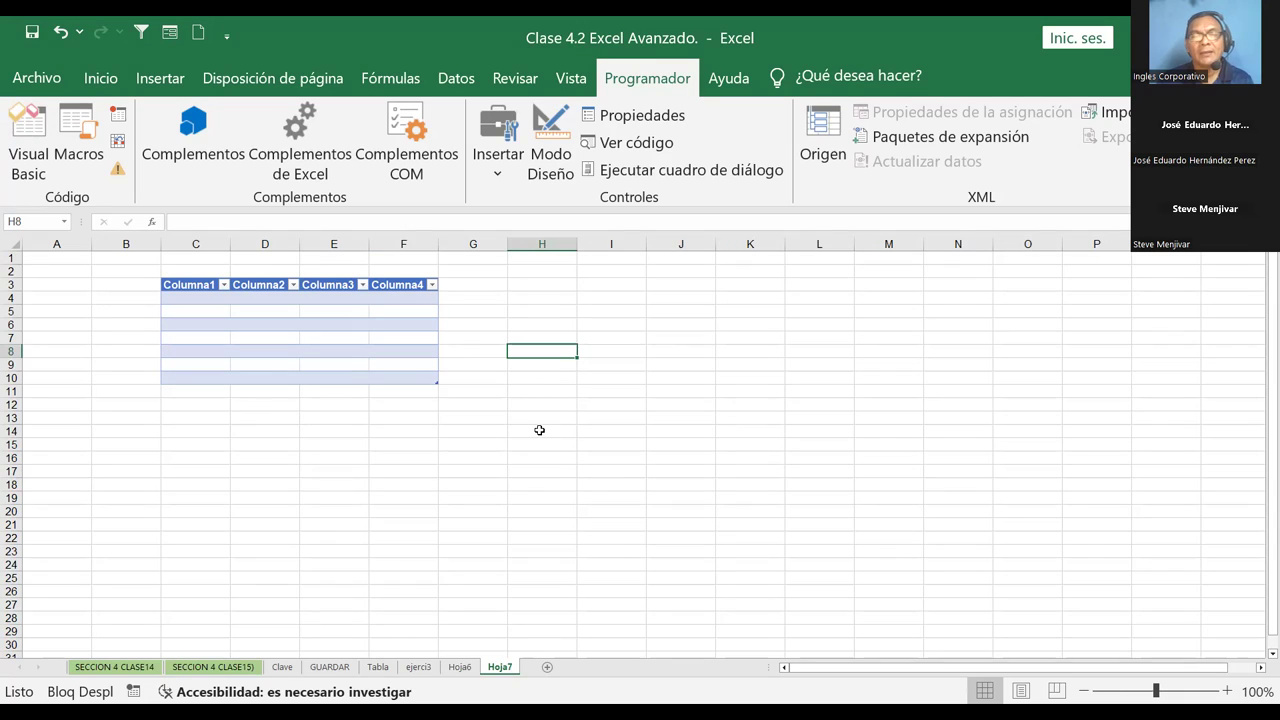
left_click(460, 667)
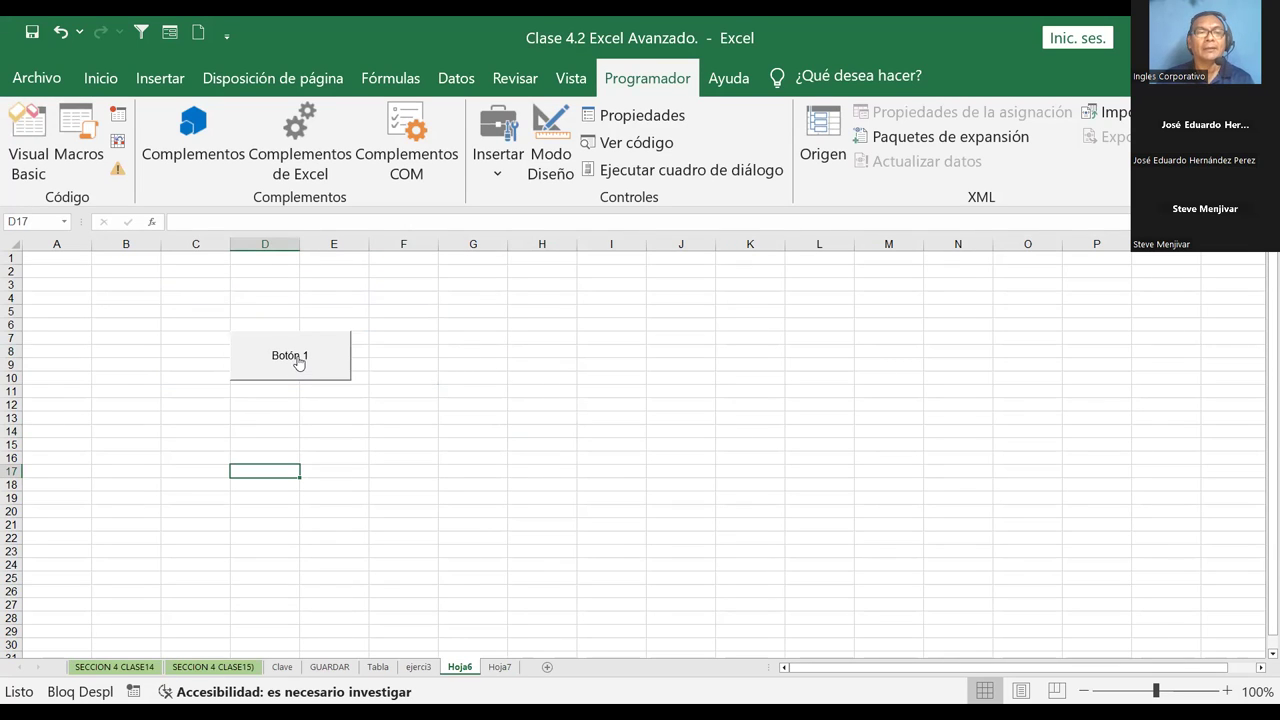
left_click(298, 350, "ctrl")
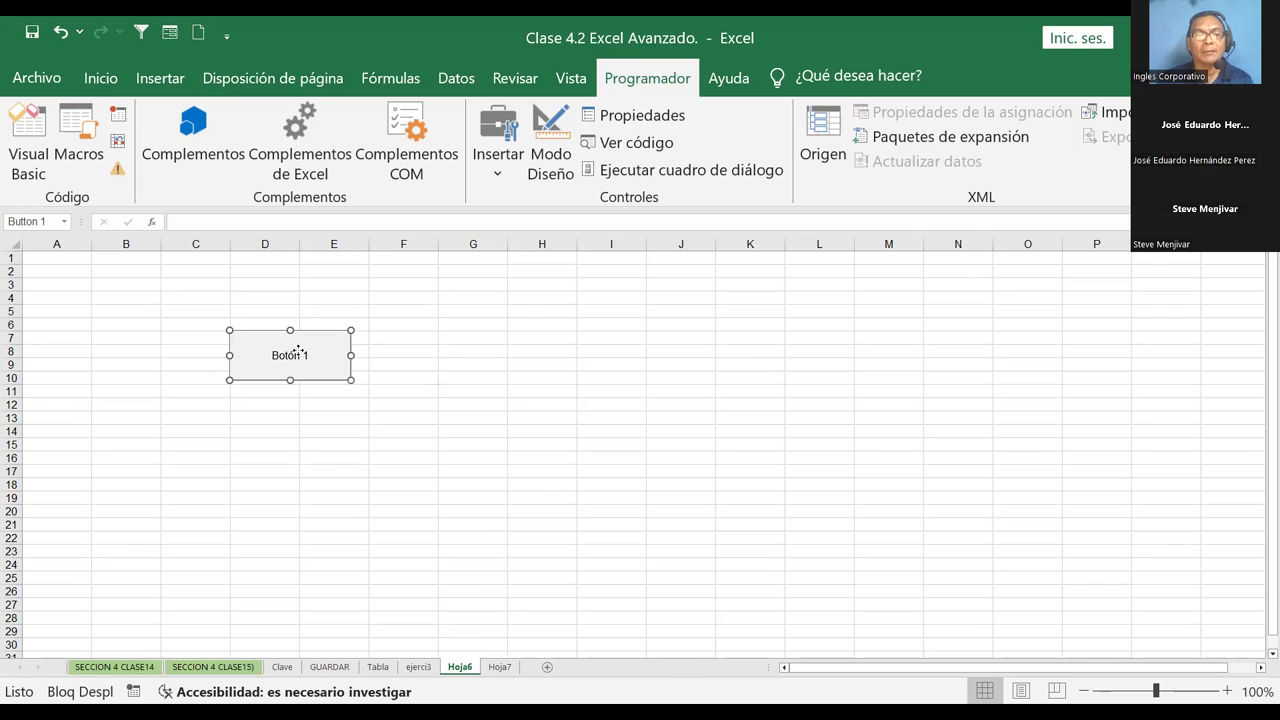
Replace Botón 1's caption with 'Ejecutar tabla' using Editar texto.
right_click(299, 351)
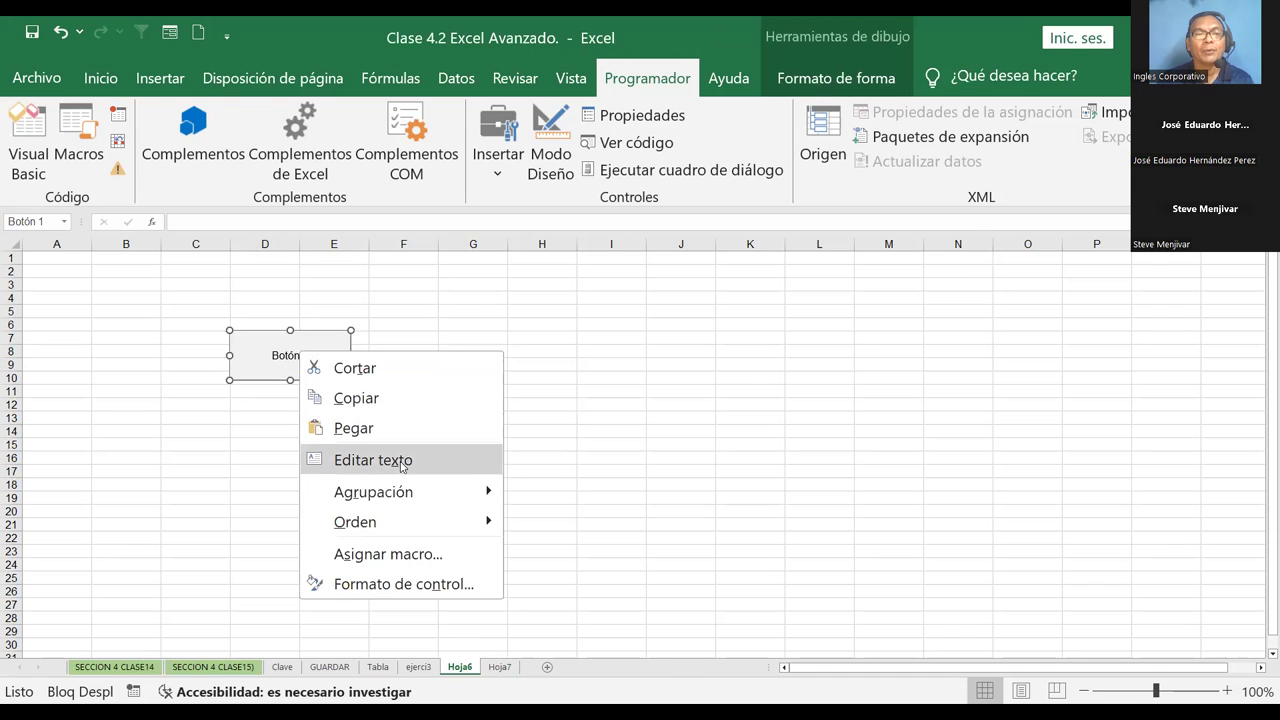
left_click(401, 464)
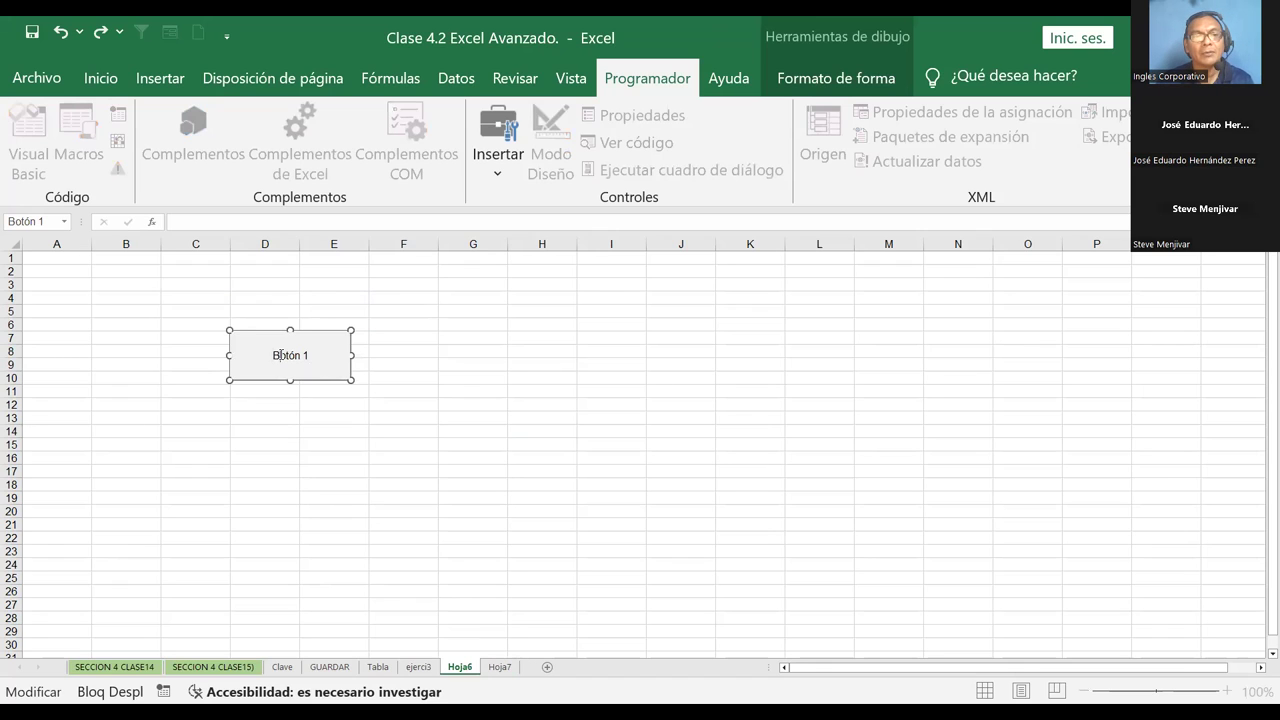
left_click(281, 355)
key("BackSpace")
key("BackSpace")
key("BackSpace")
key("BackSpace")
key("BackSpace")
key("BackSpace")
key("BackSpace")
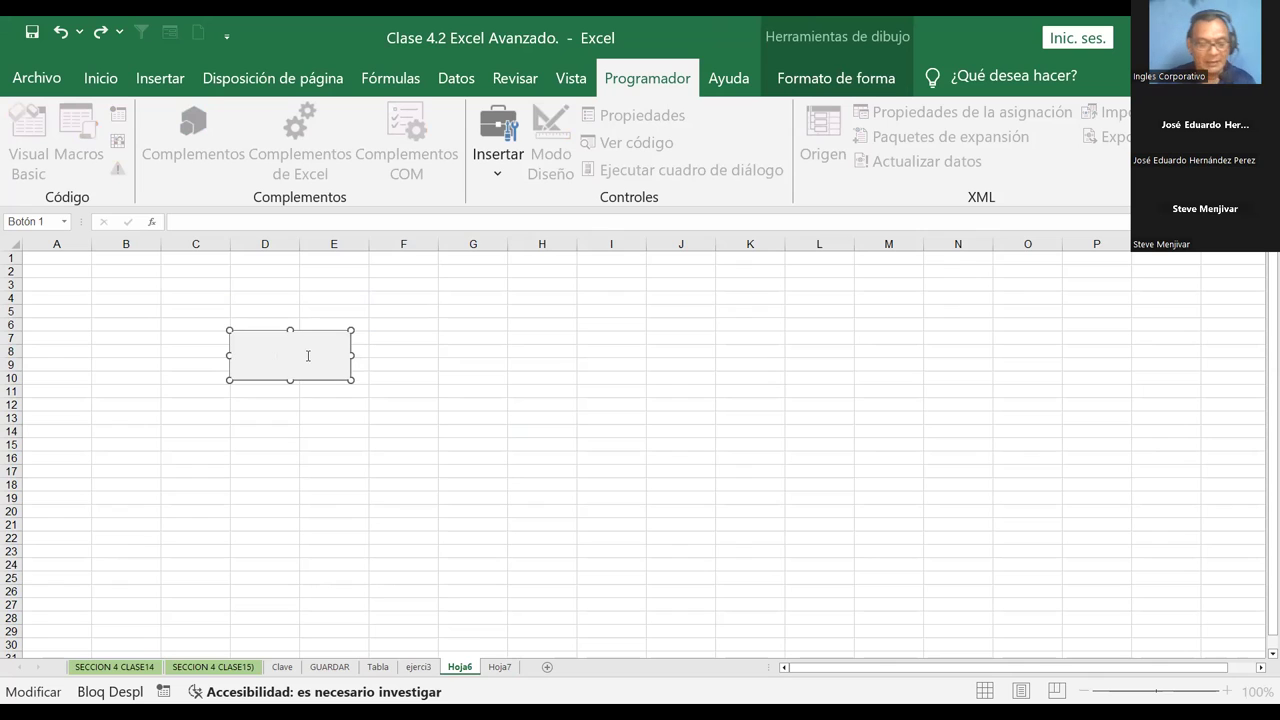
type("C")
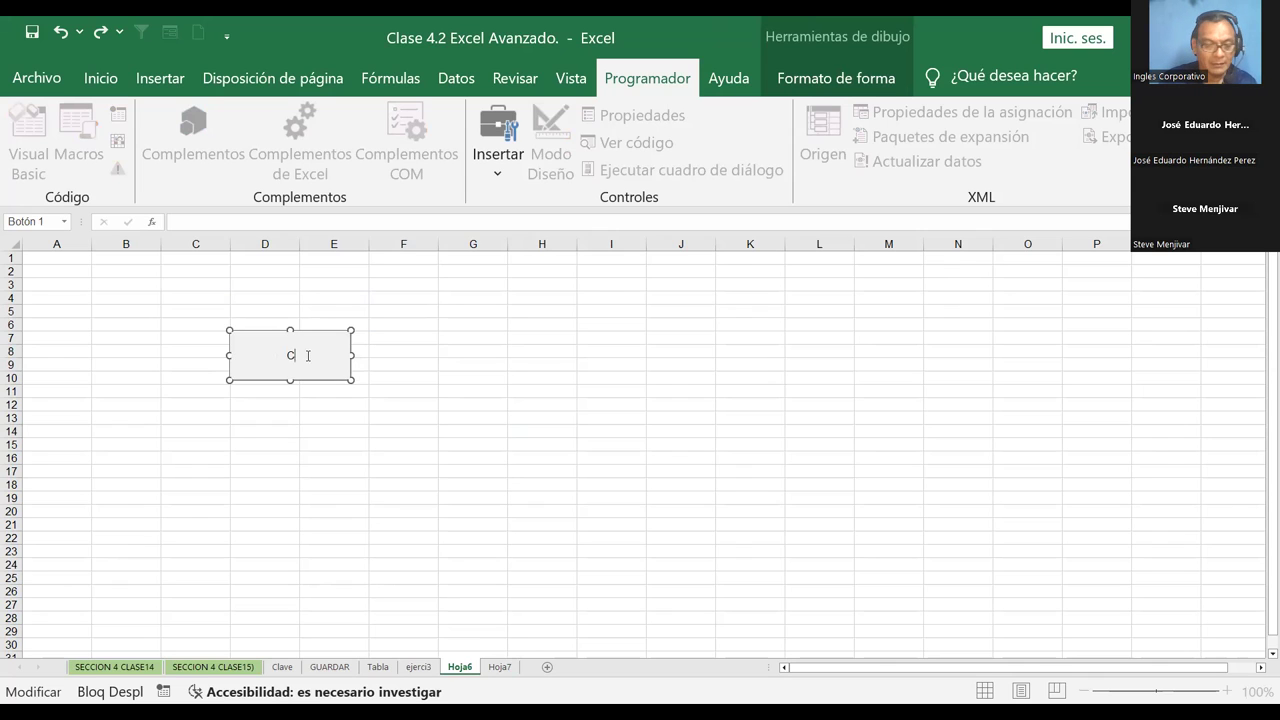
key("BackSpace")
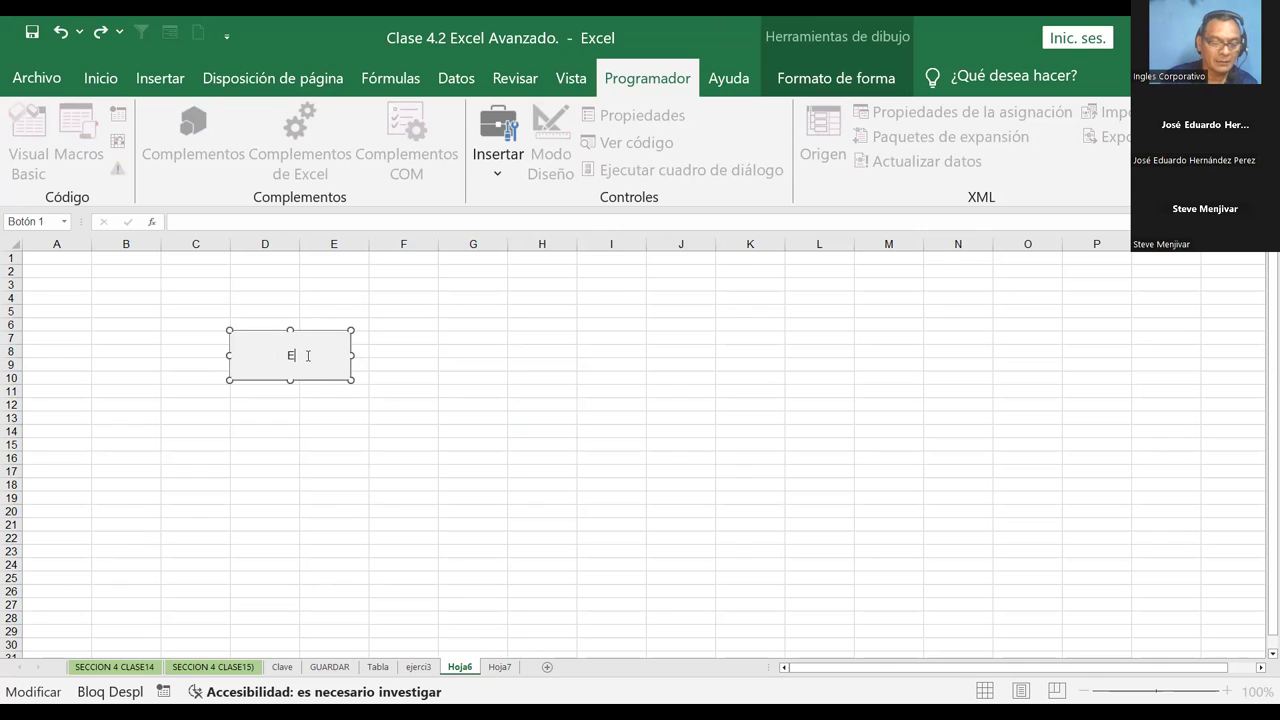
type("jecuta")
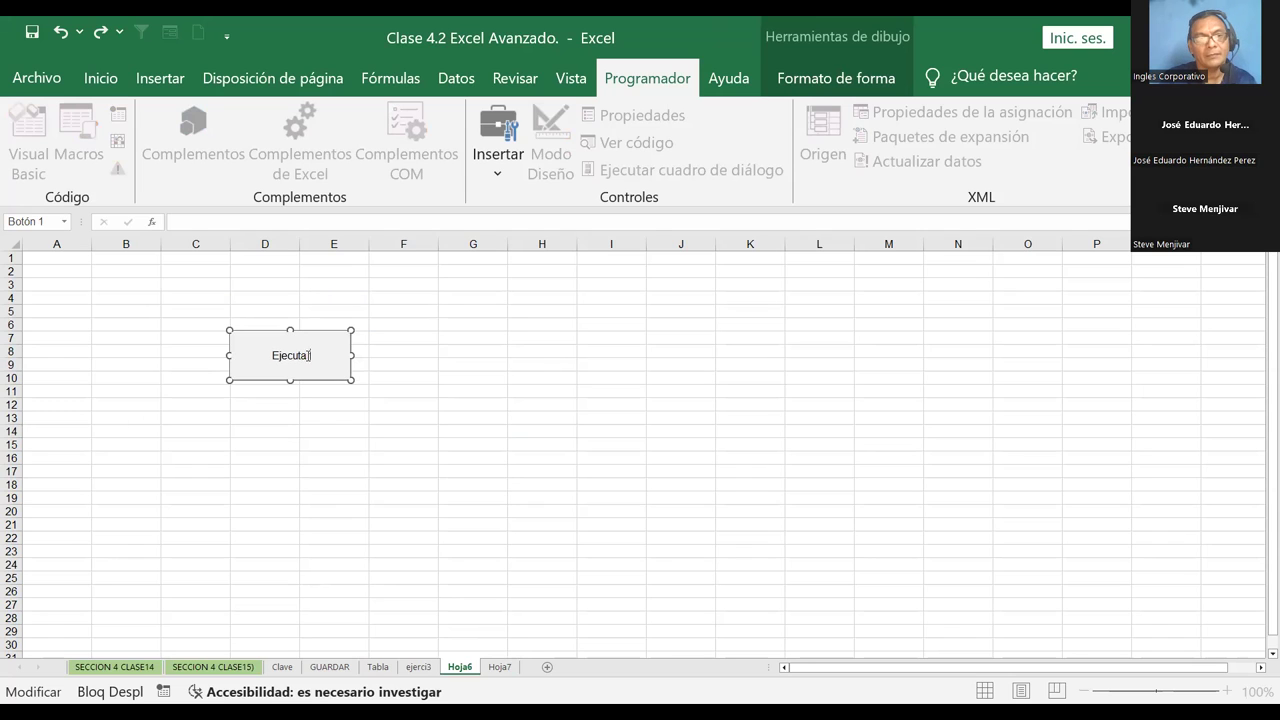
type("r tabla")
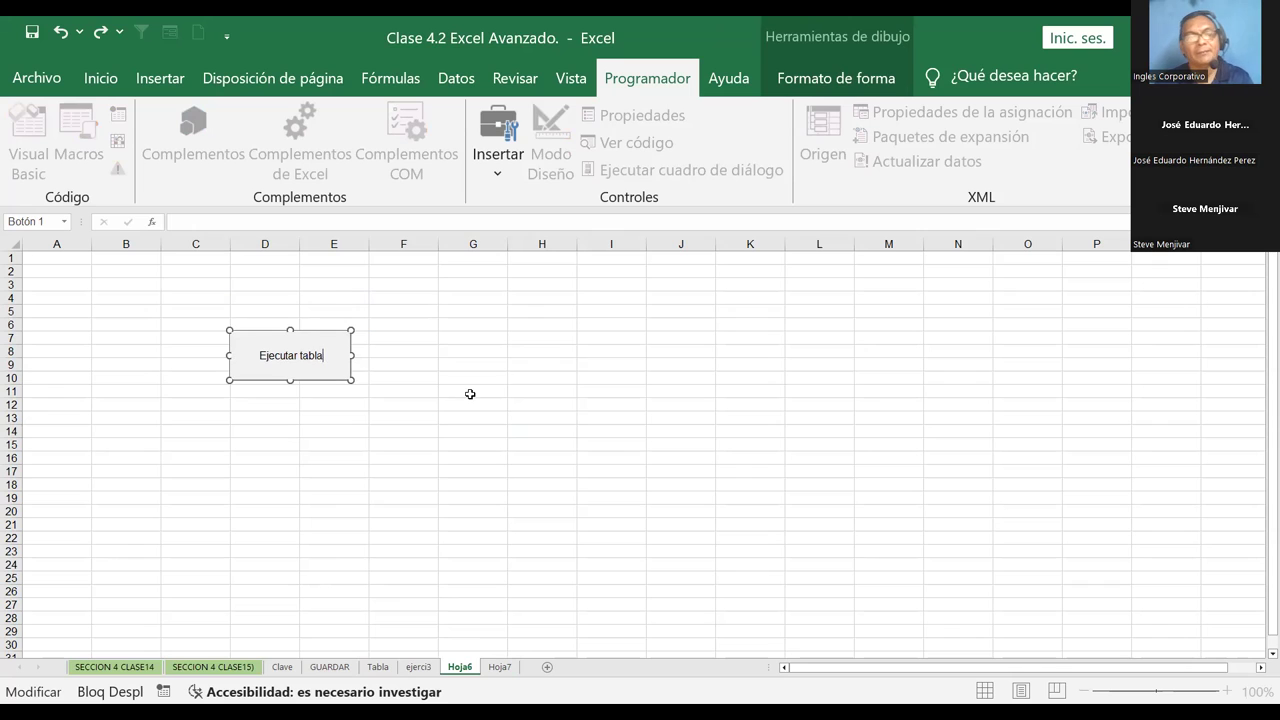
left_click(469, 392)
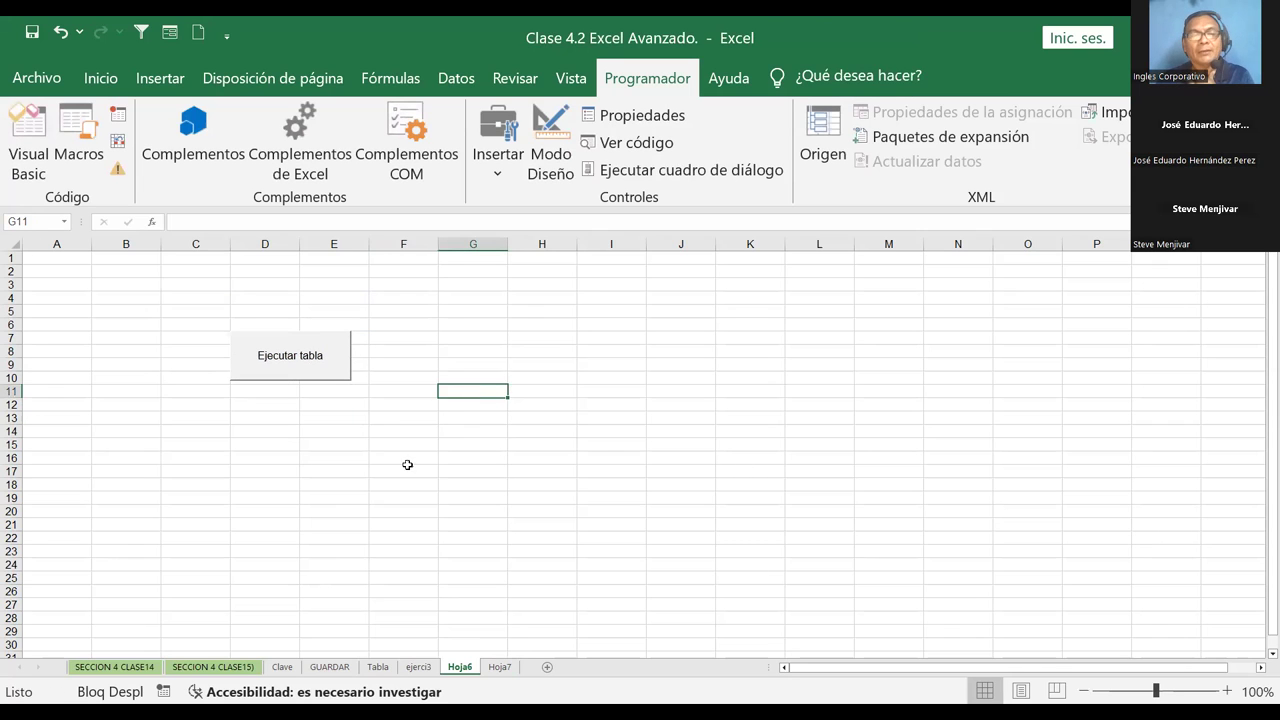
left_click(350, 458)
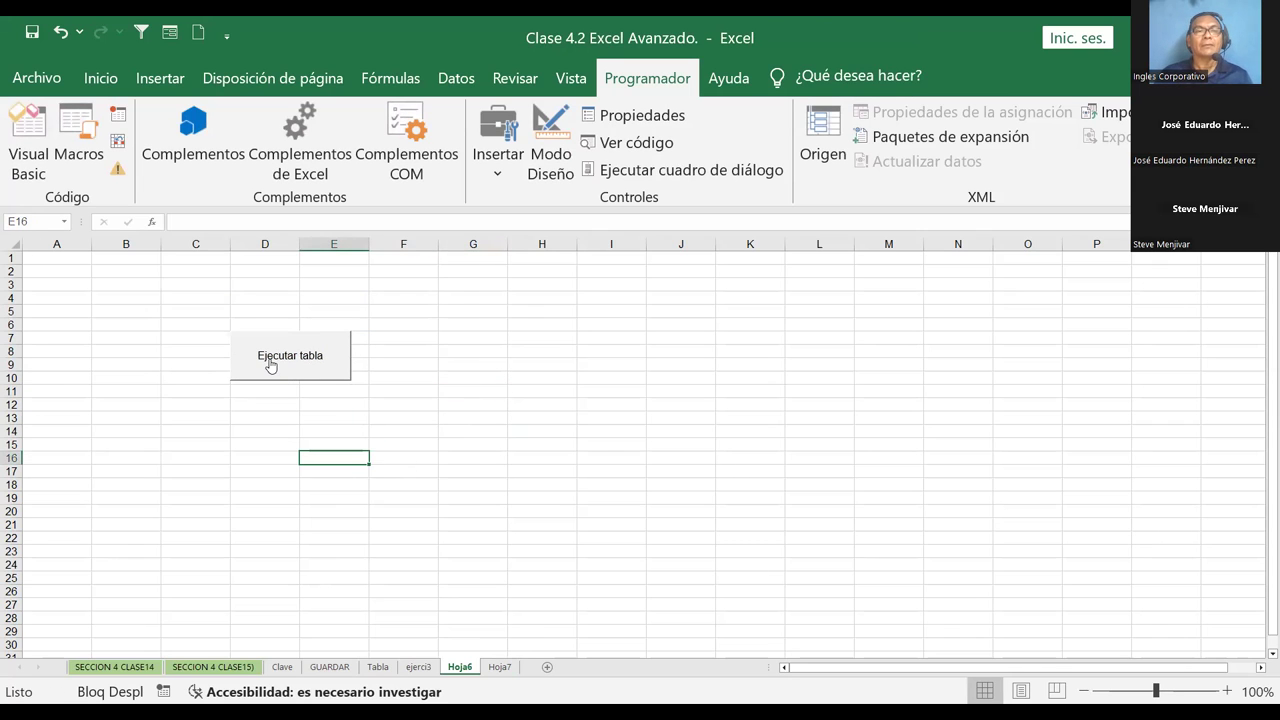
Run the Ejecutar tabla button to build Hoja7's table, then add blank sheet Hoja8.
left_click(270, 366)
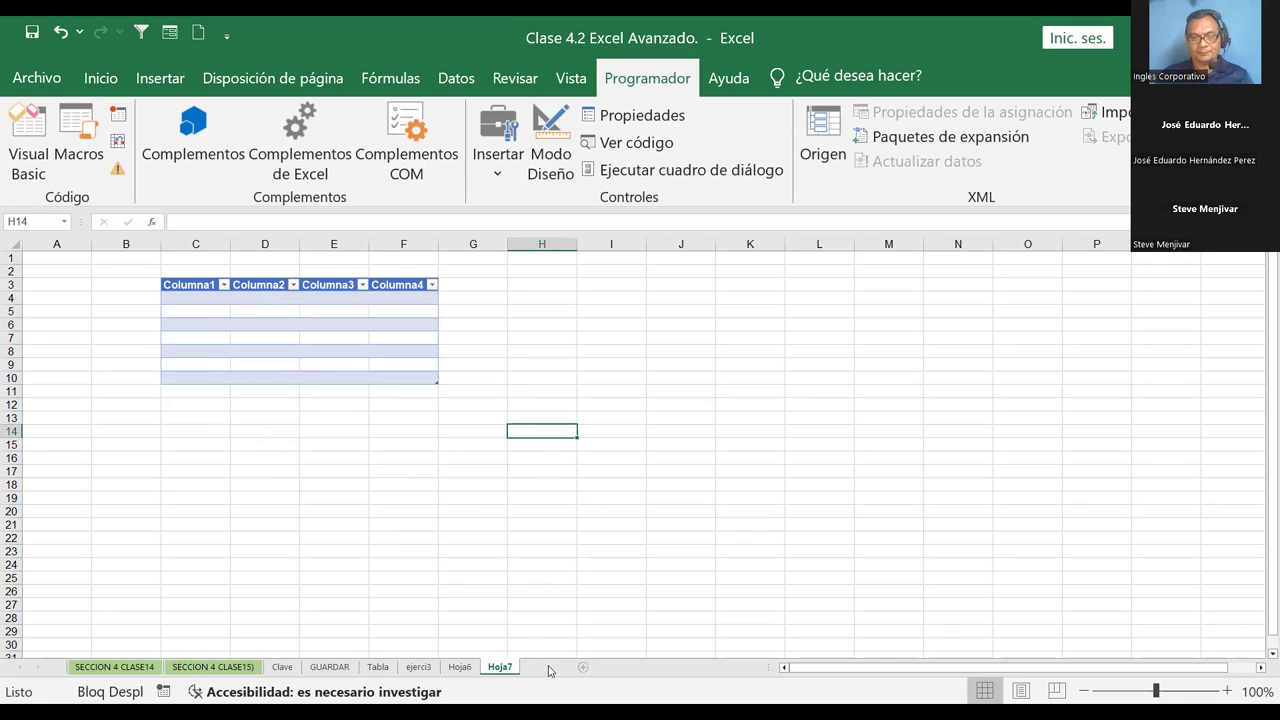
left_click(547, 667)
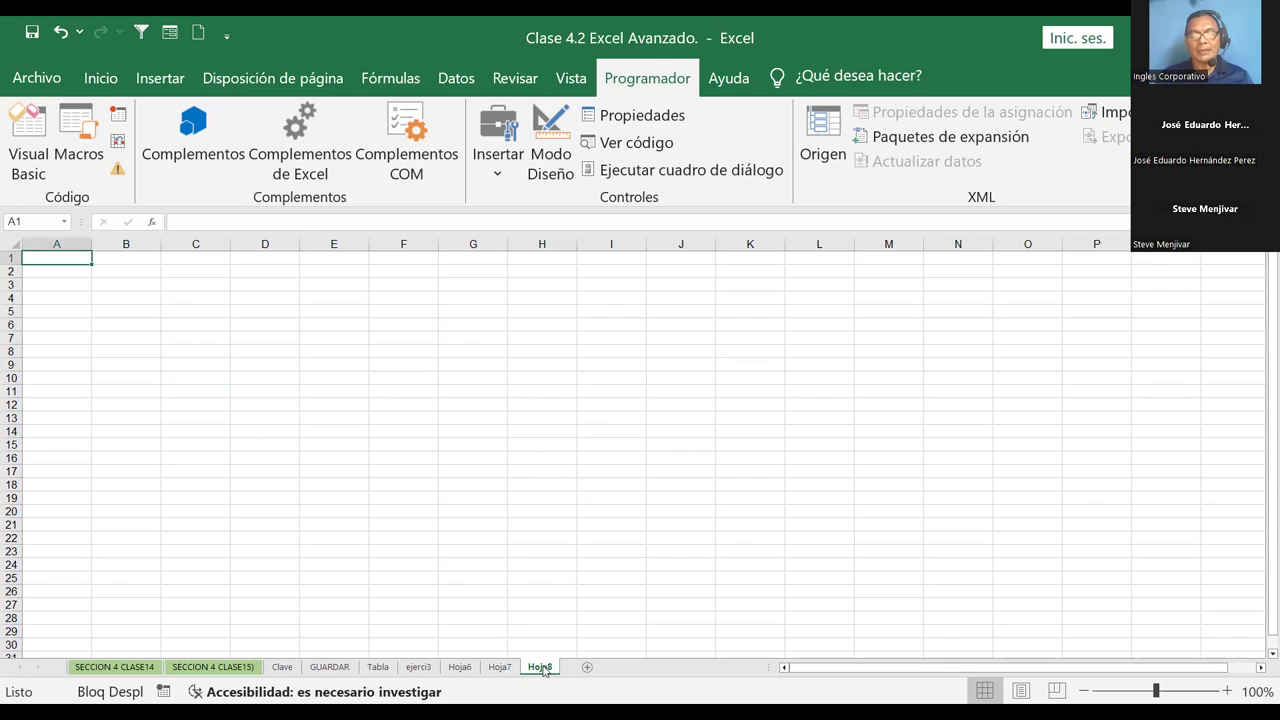
Enter the heading NOMBRE in cell D4 and APELLIDO in cell E4.
left_click(285, 297)
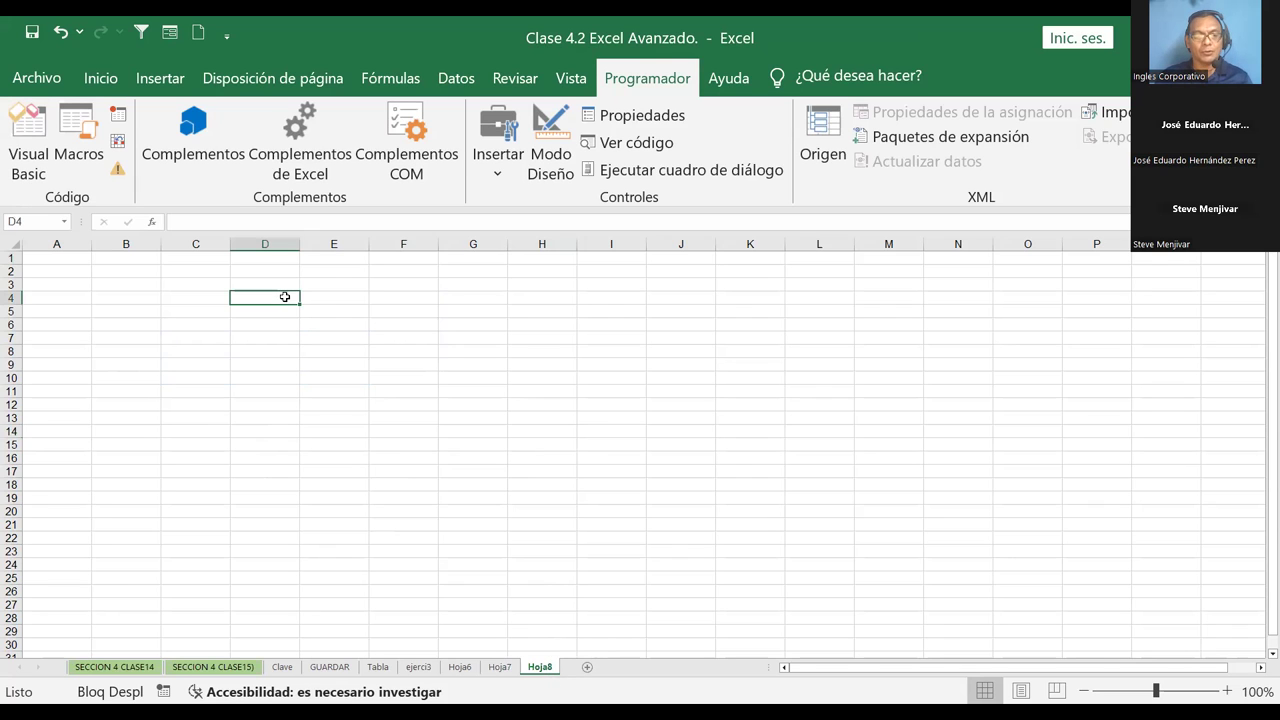
type("n")
key("BackSpace")
type("NOMBREAPEL")
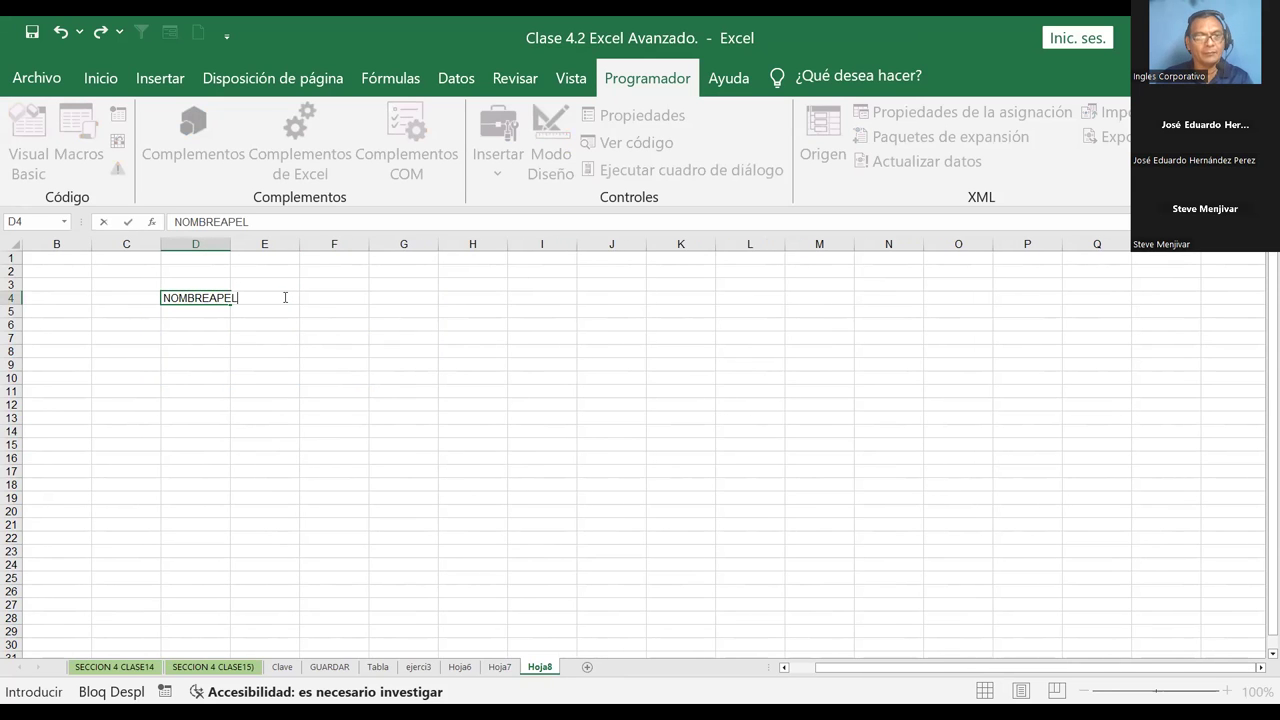
key("BackSpace")
key("BackSpace")
key("BackSpace")
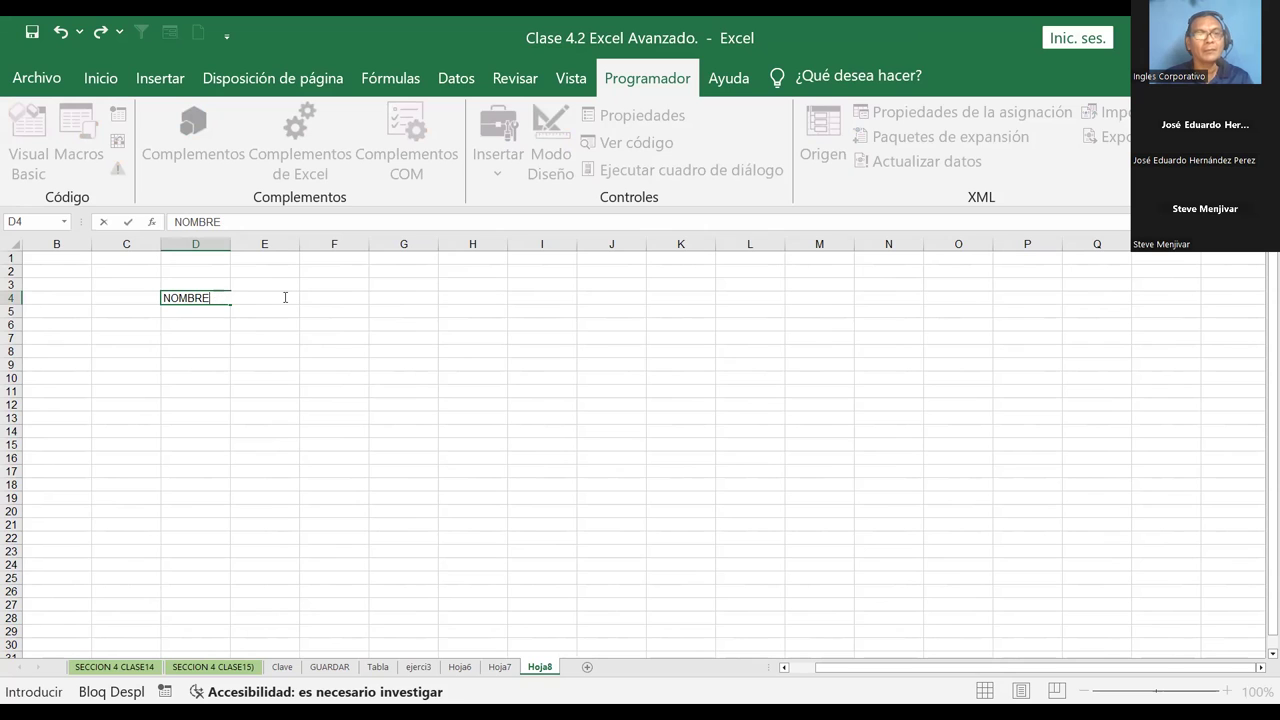
key("F2")
key("shift+Home")
key("End")
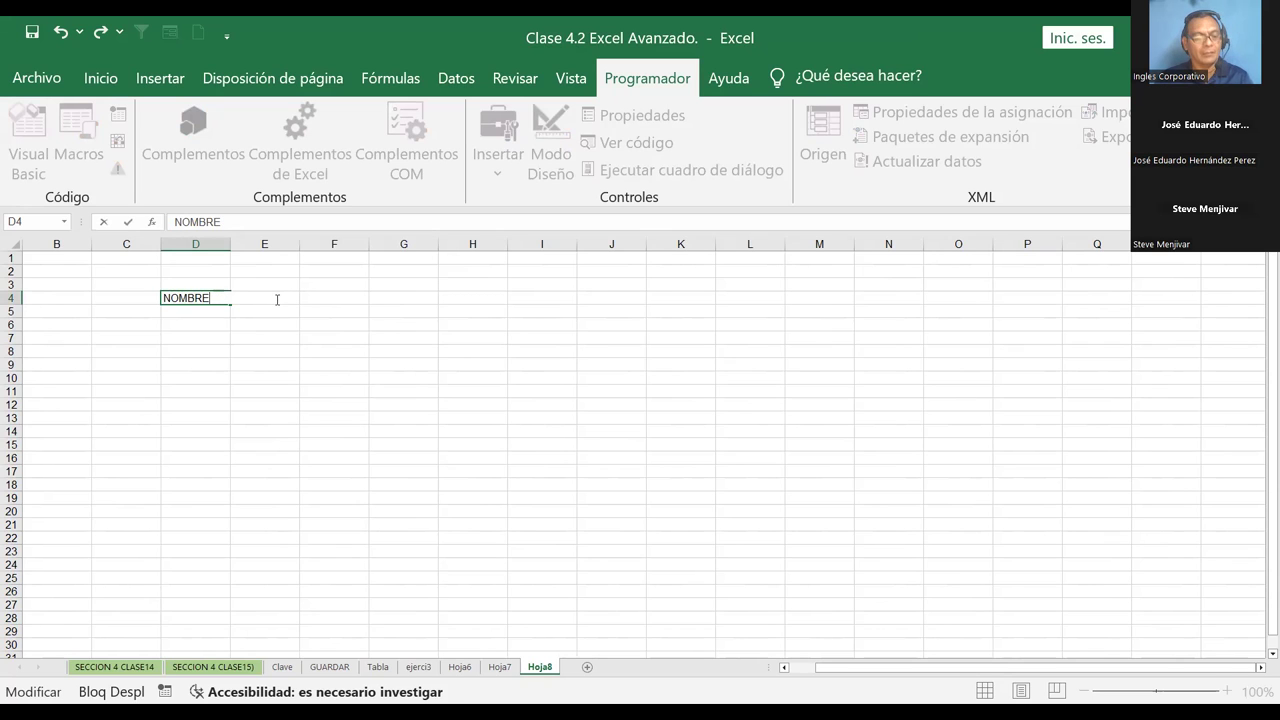
key("Return")
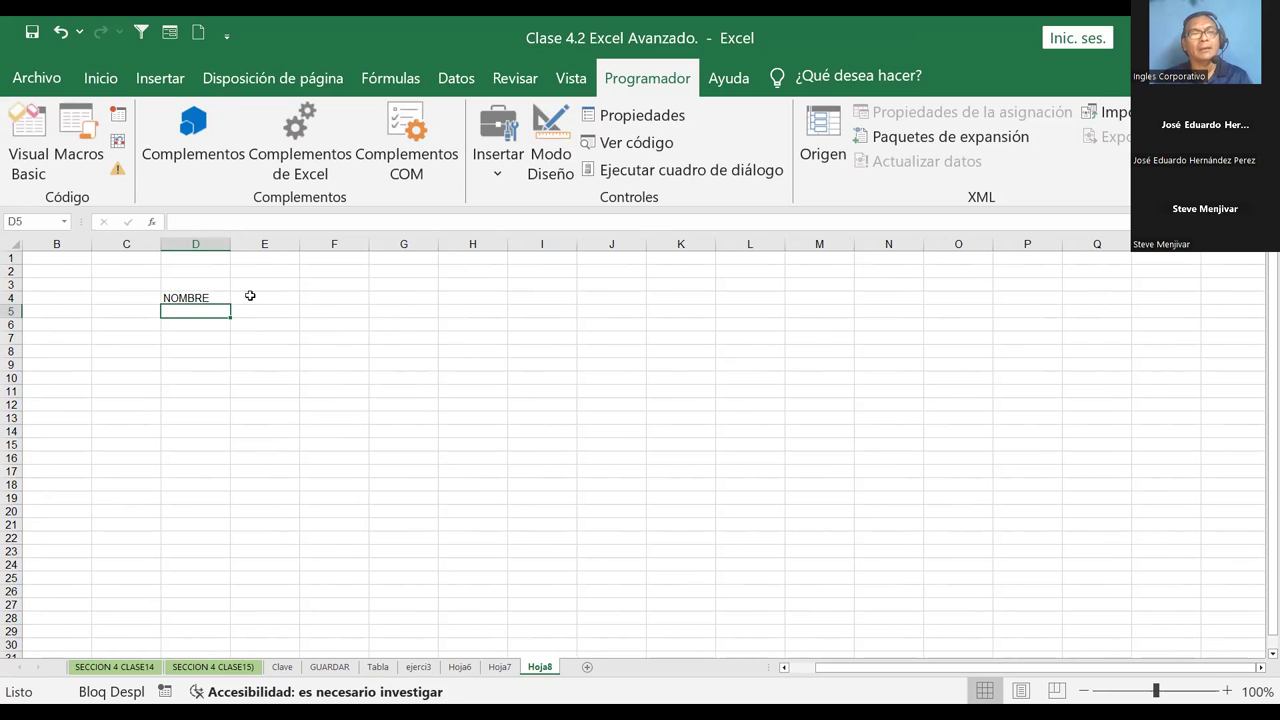
left_click(260, 301)
type("ELLIDO")
key("Return")
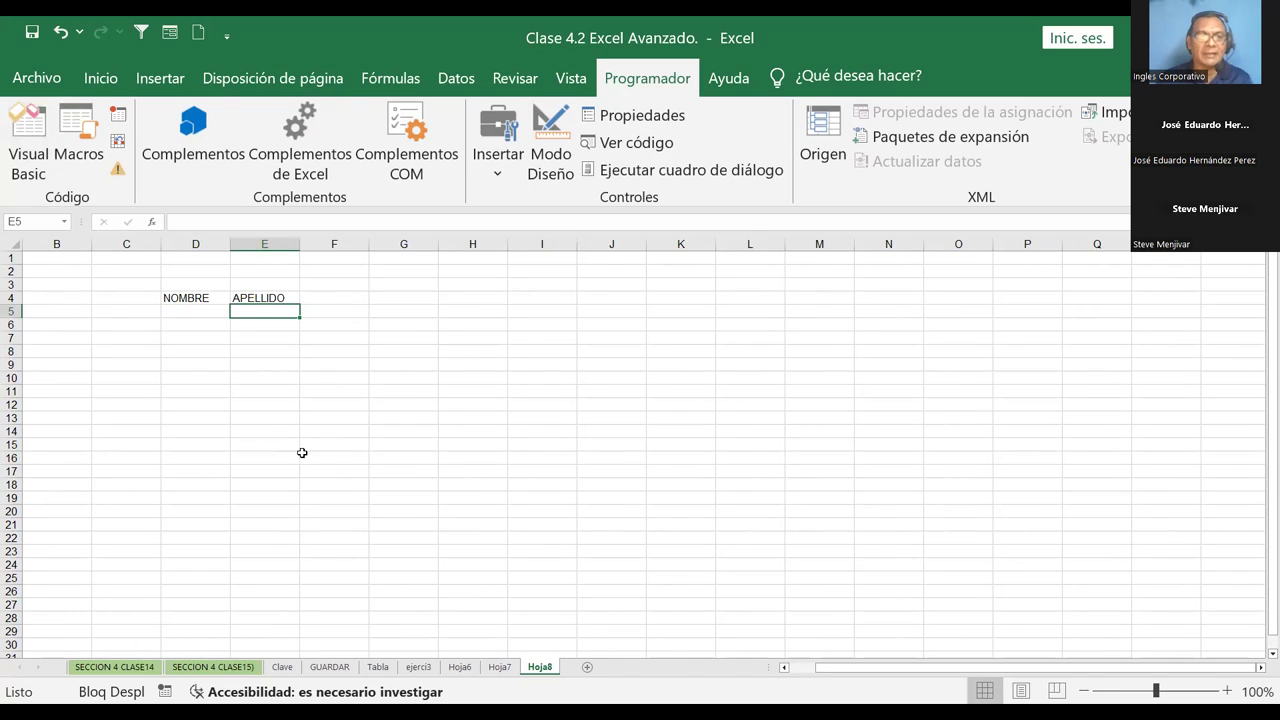
Open the data Formulario, accept the header-row prompt, and add a first-name and a surname record.
left_click(168, 36)
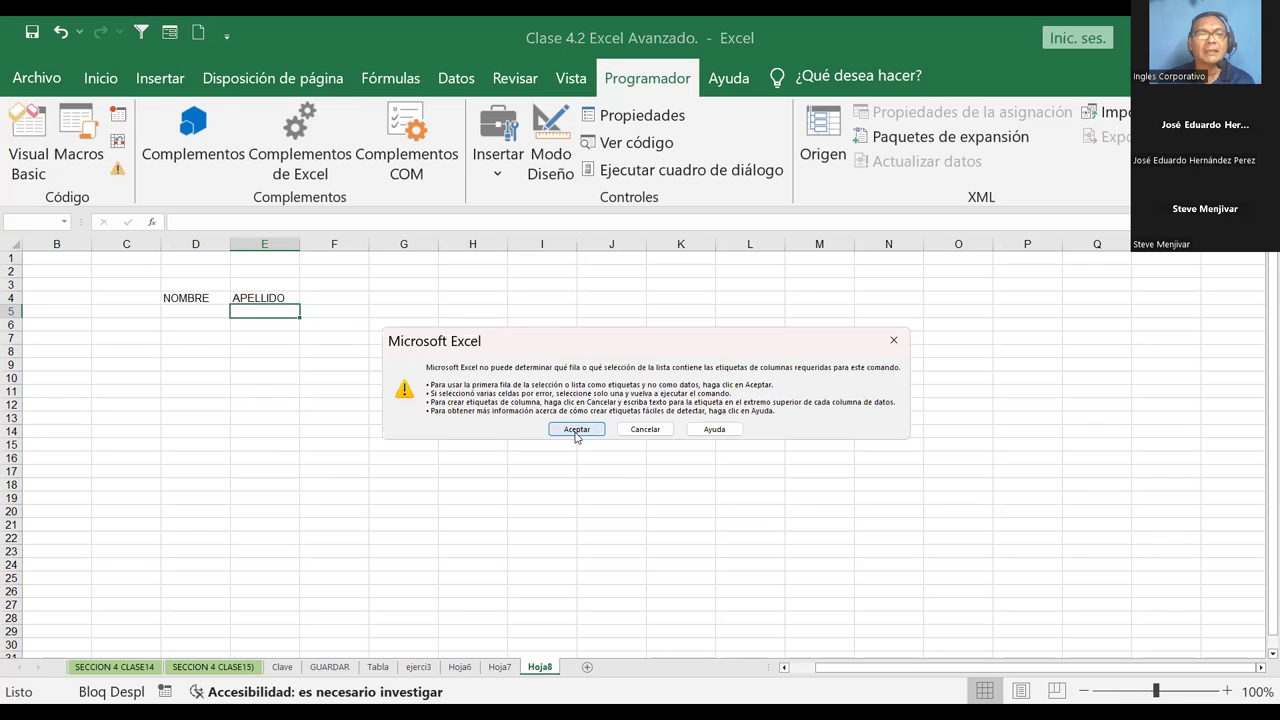
left_click(576, 429)
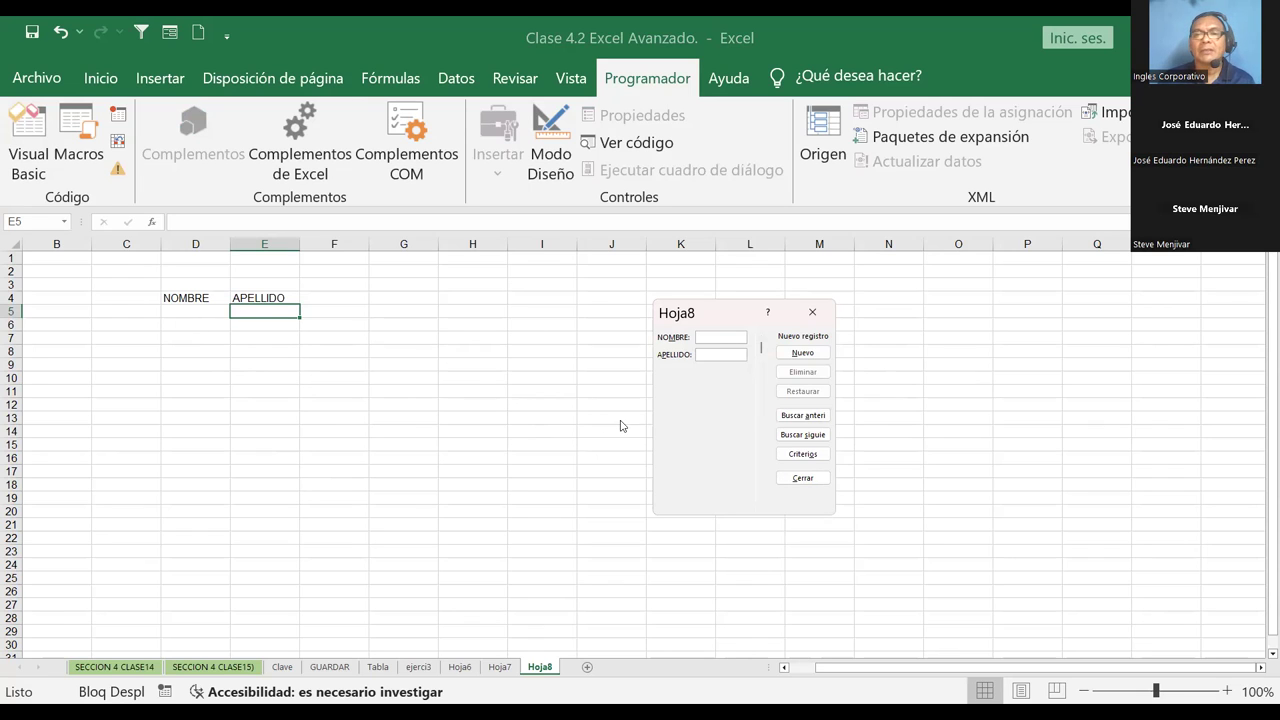
type("Al")
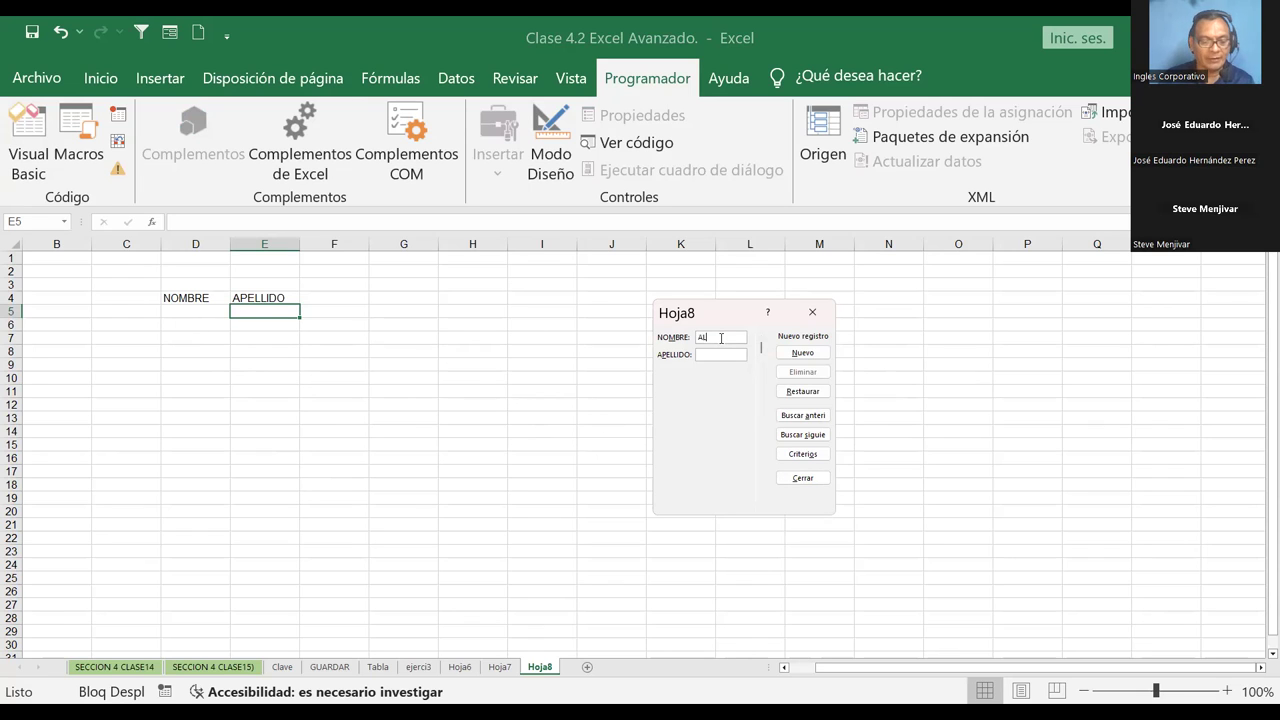
key("Return")
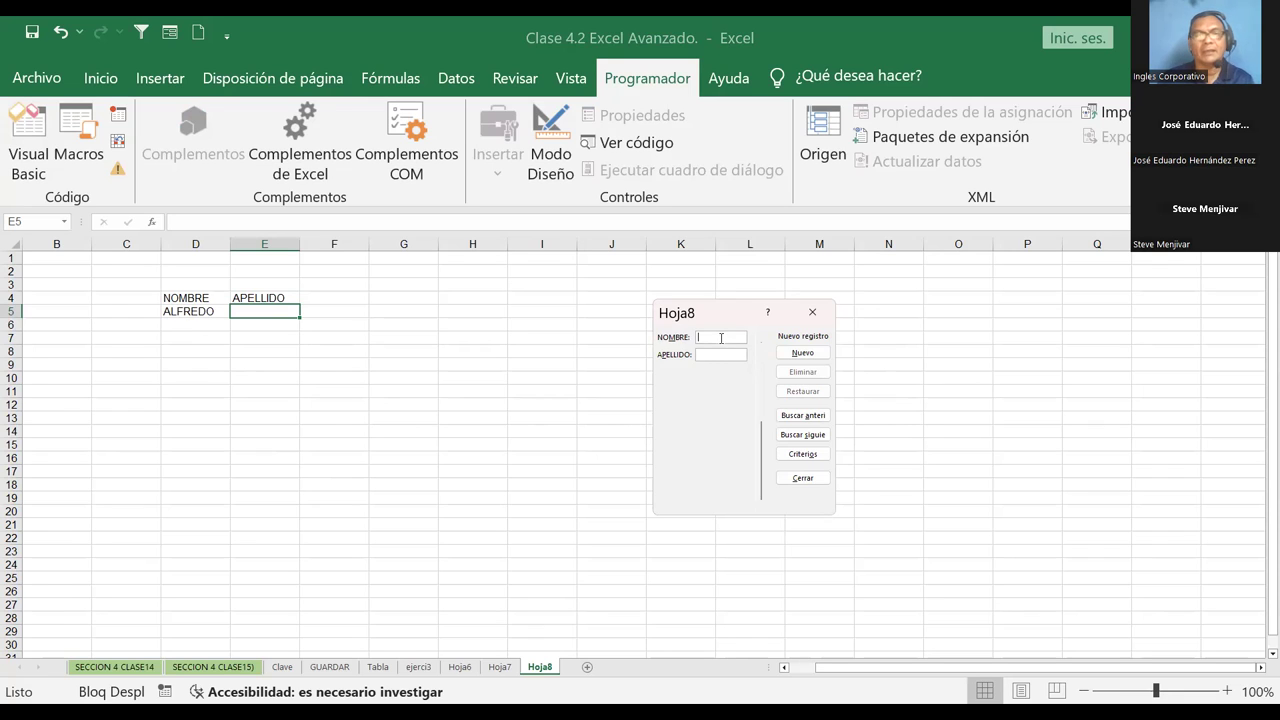
type("F")
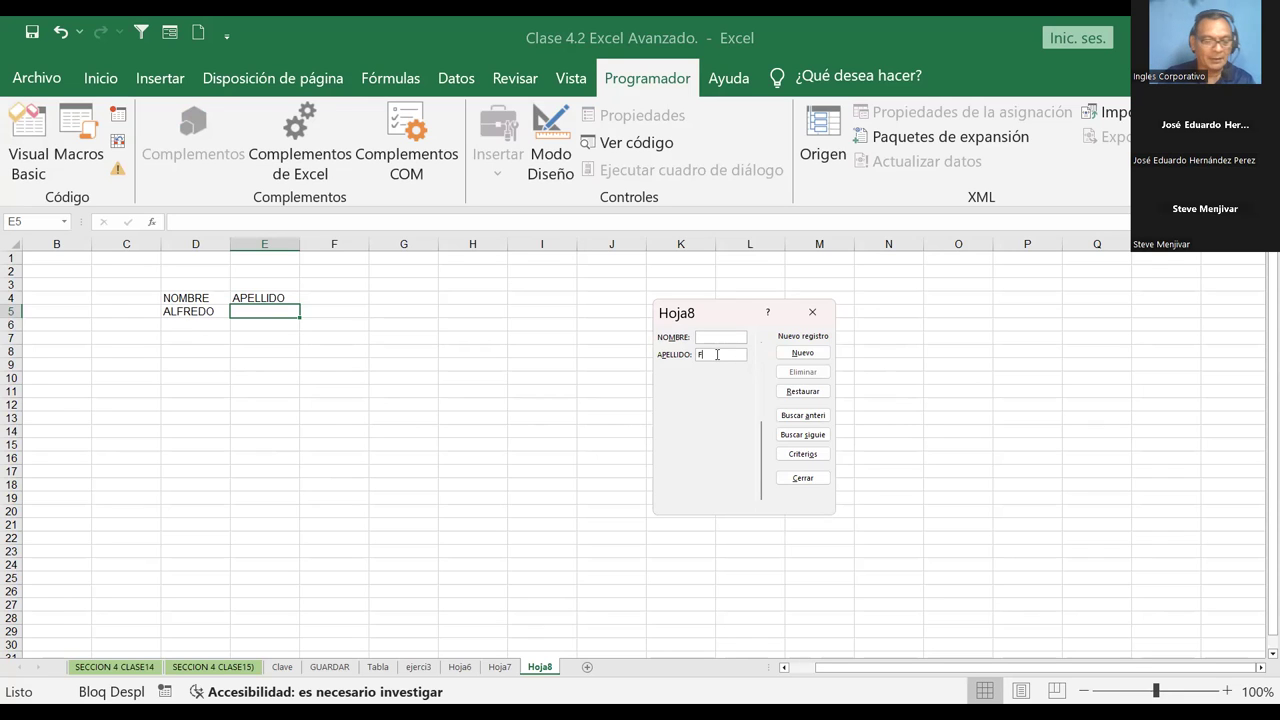
type("DEZ")
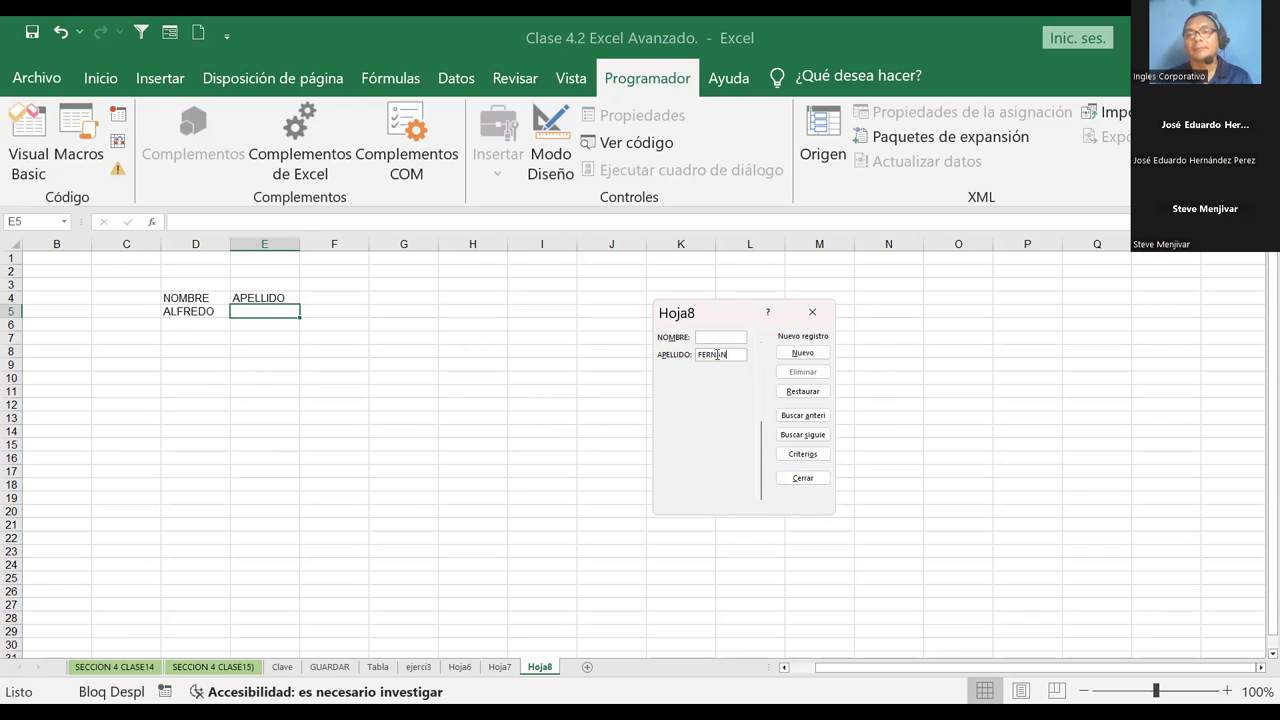
type("DEZ")
key("Return")
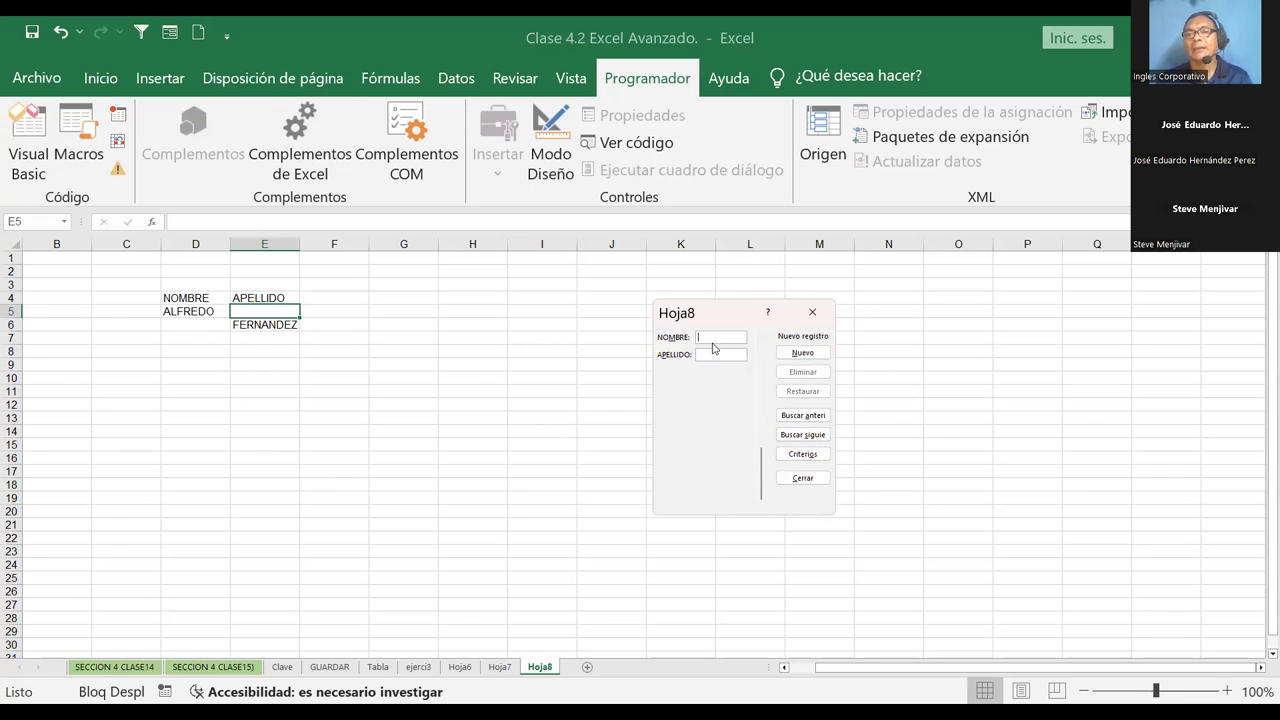
Browse the two records with Buscar anterior/siguiente and close the form.
mouse_move(762, 490)
left_mouse_down()
mouse_move(762, 370)
mouse_move(762, 495)
left_mouse_up()
left_click(800, 418)
left_click(802, 435)
left_click(710, 338)
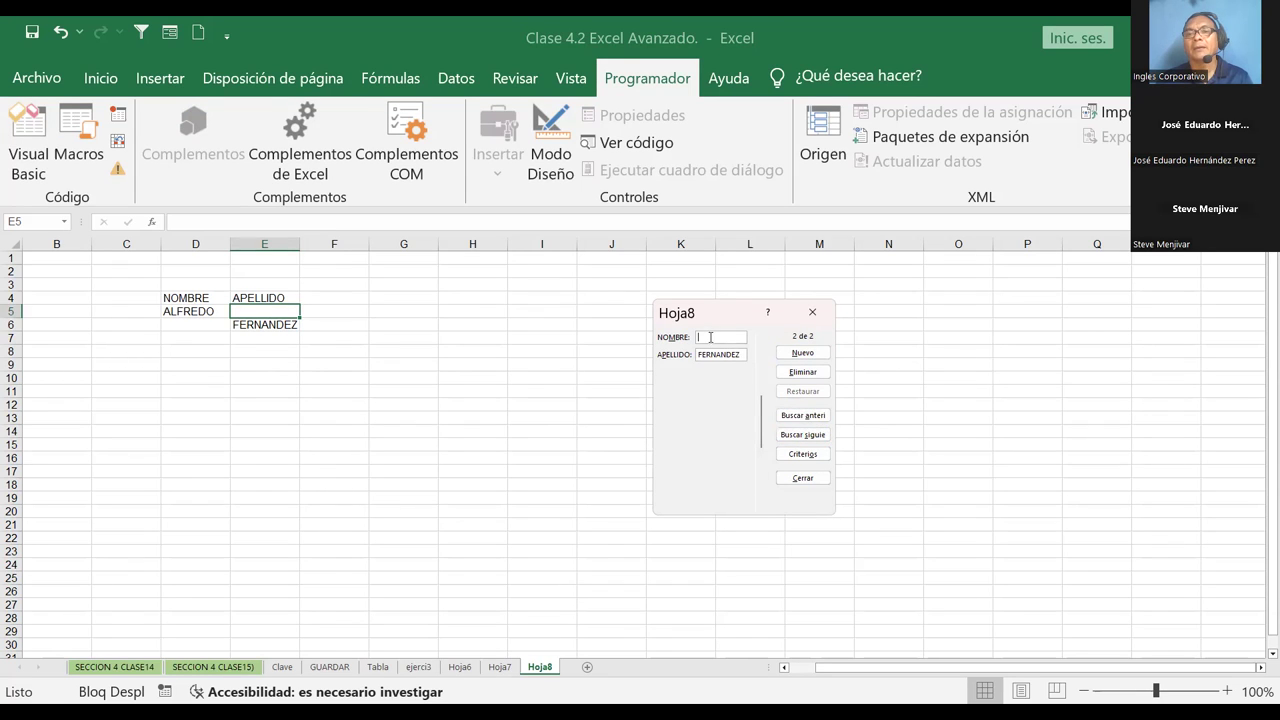
left_click(802, 415)
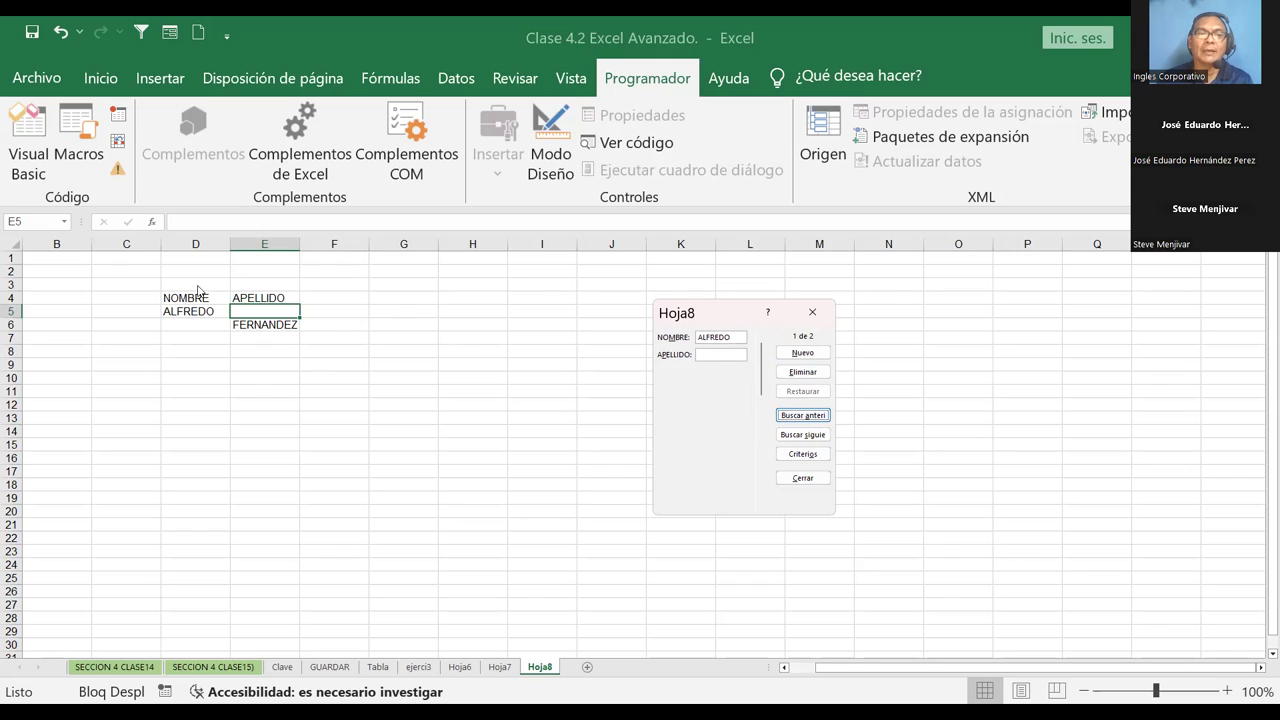
left_click(822, 317)
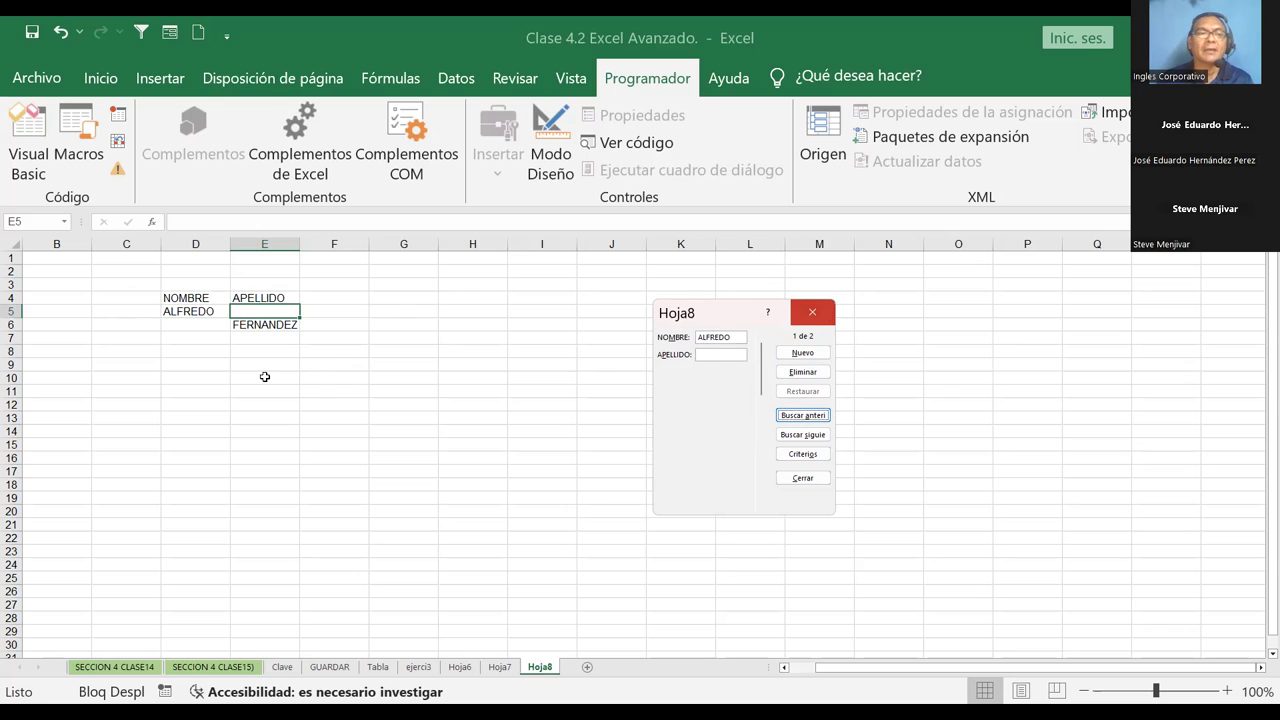
Make D4:E11 a table headed Columna1 and Columna2, widen column D, and view Hoja7.
left_click_drag(167, 298, 255, 390)
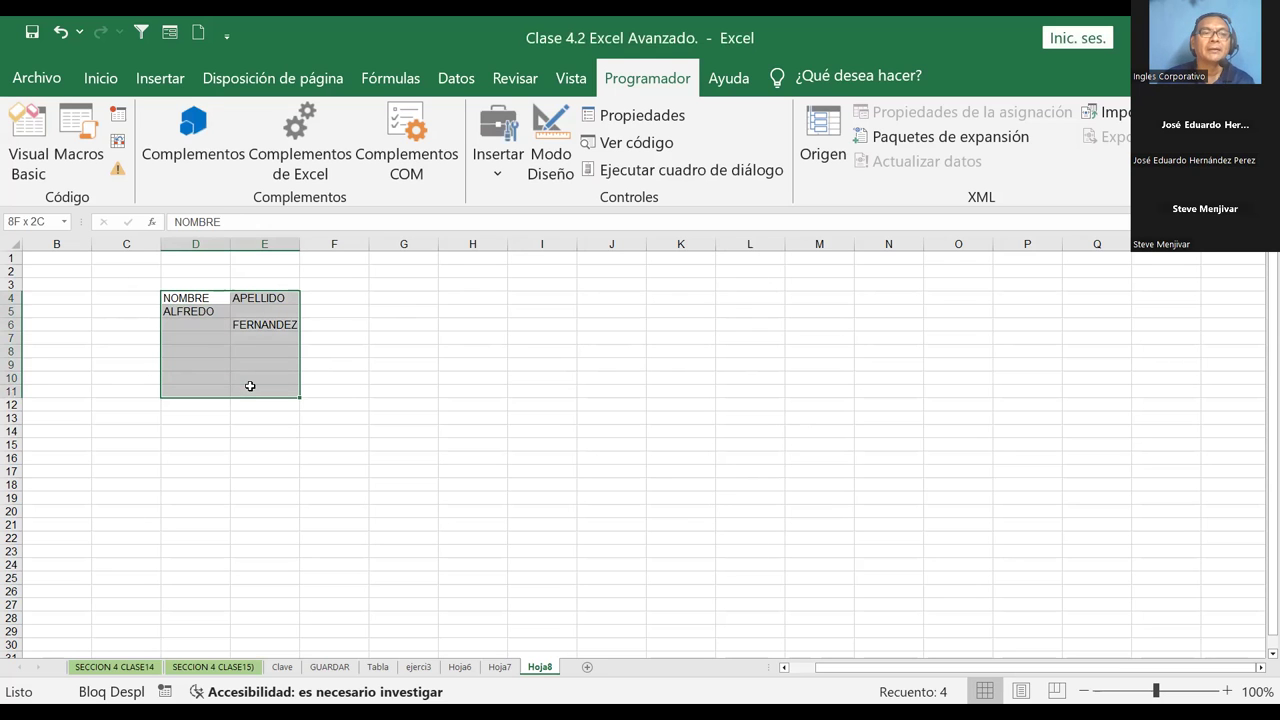
left_click(160, 78)
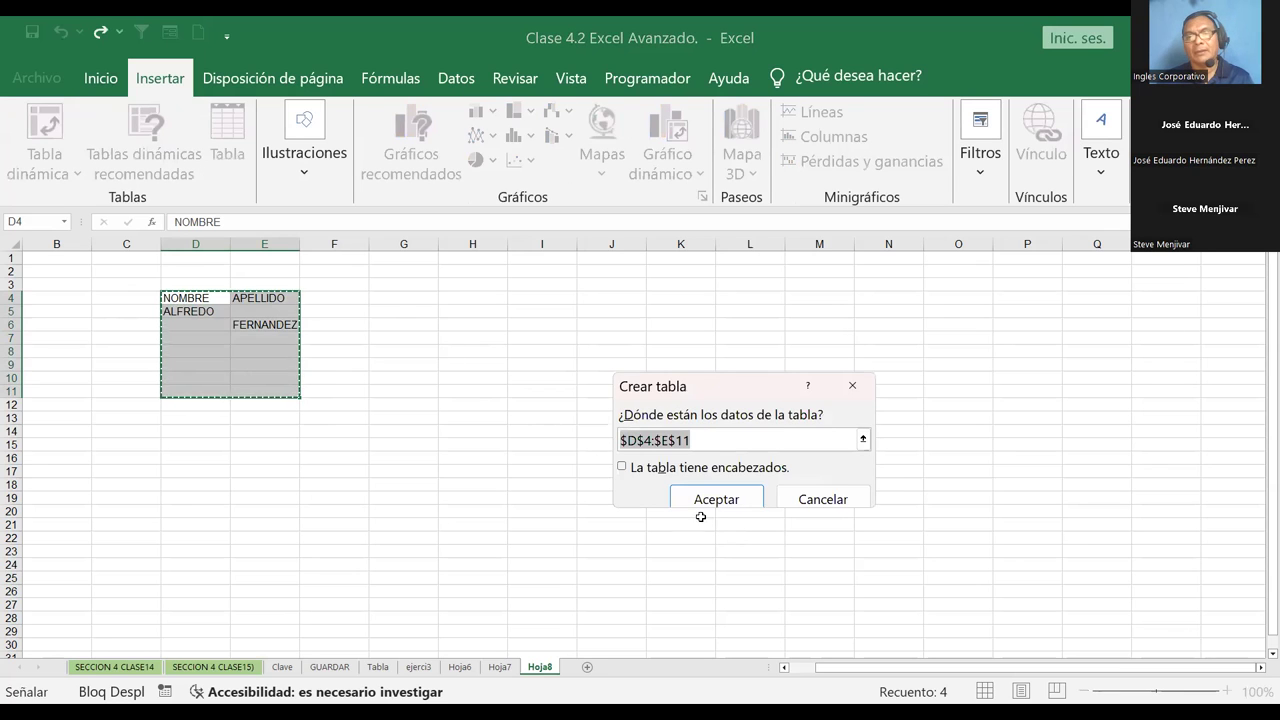
left_click(709, 501)
left_click(549, 432)
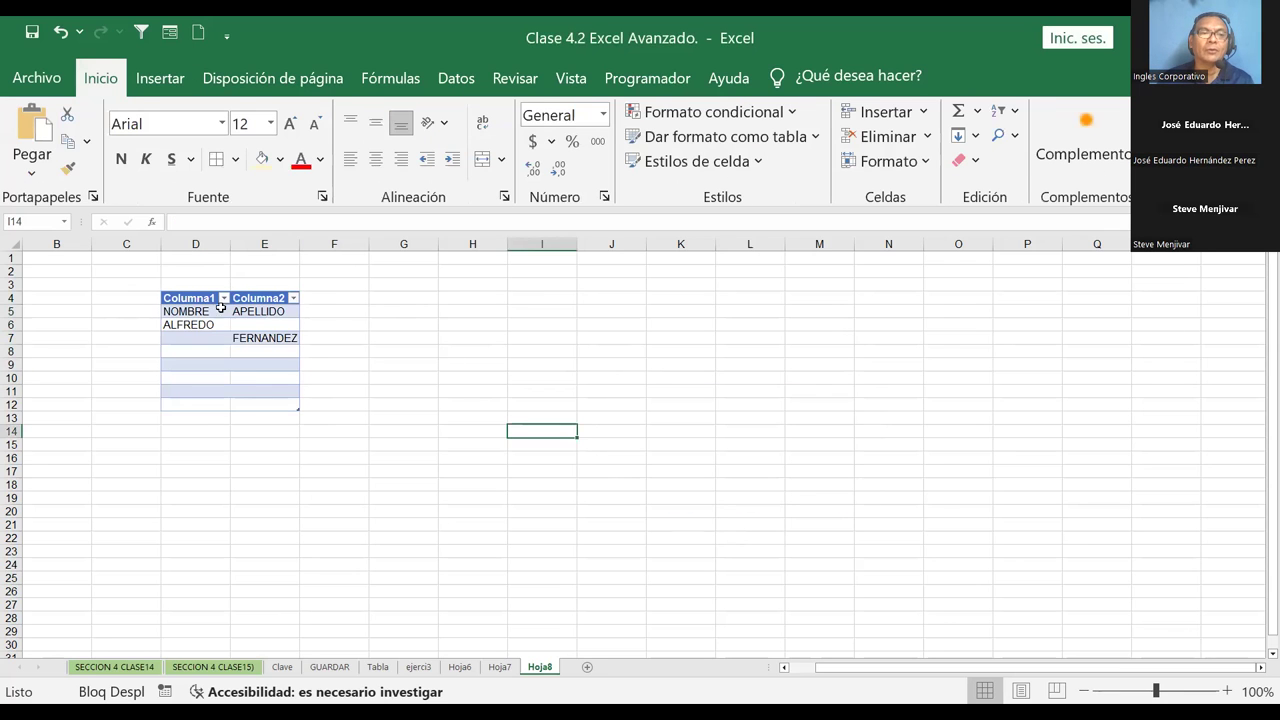
left_click_drag(230, 248, 238, 248)
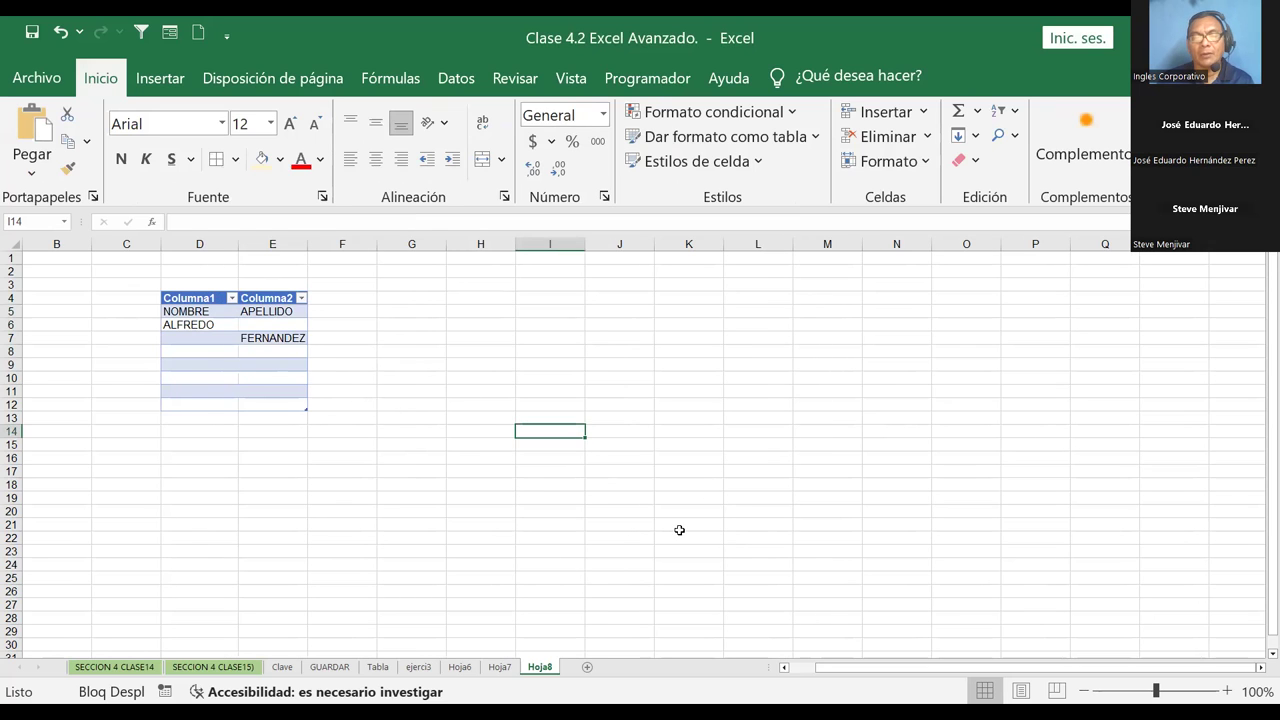
left_click(499, 667)
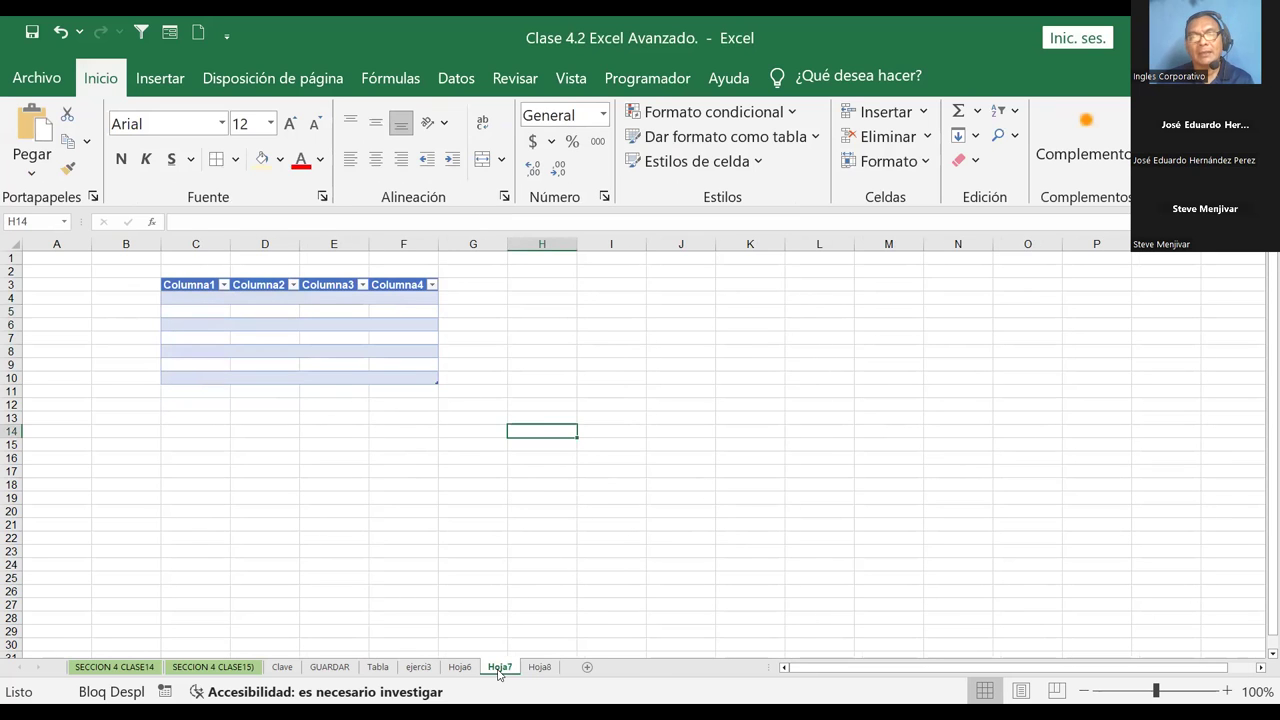
Test-run the Ejecutar tabla button from Hoja6, then return and select the button.
left_click(461, 667)
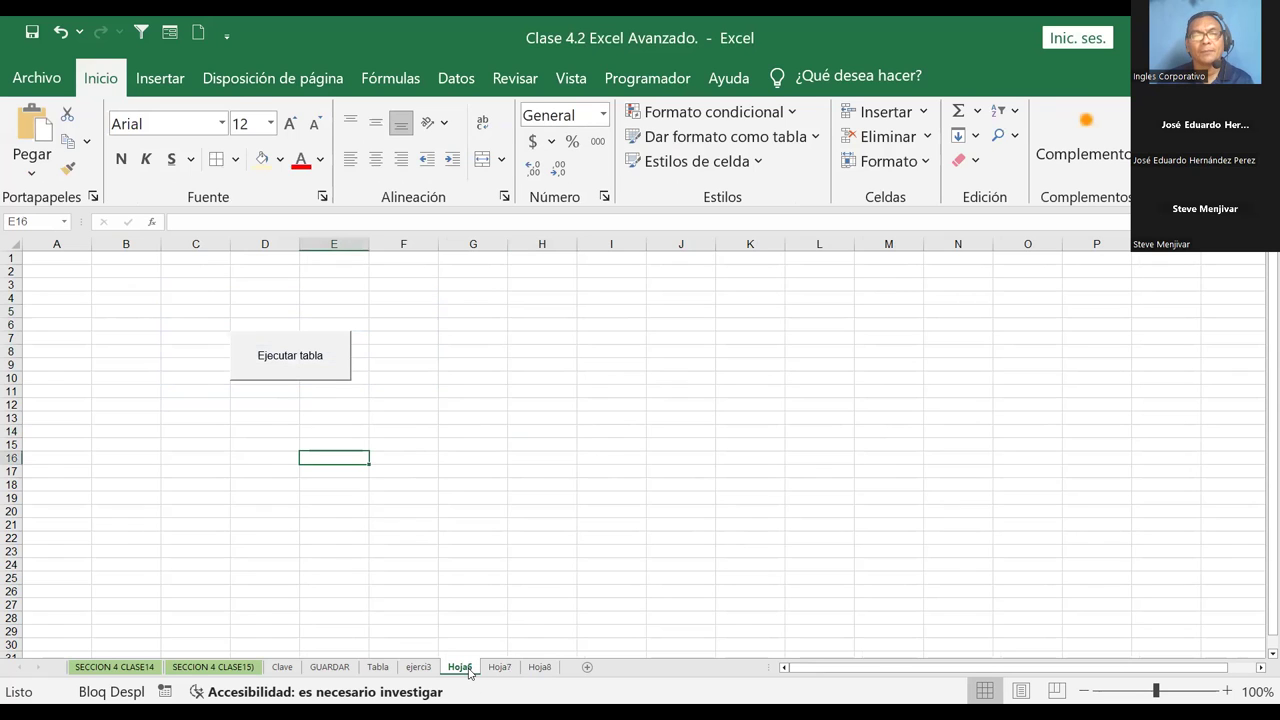
left_click(290, 357)
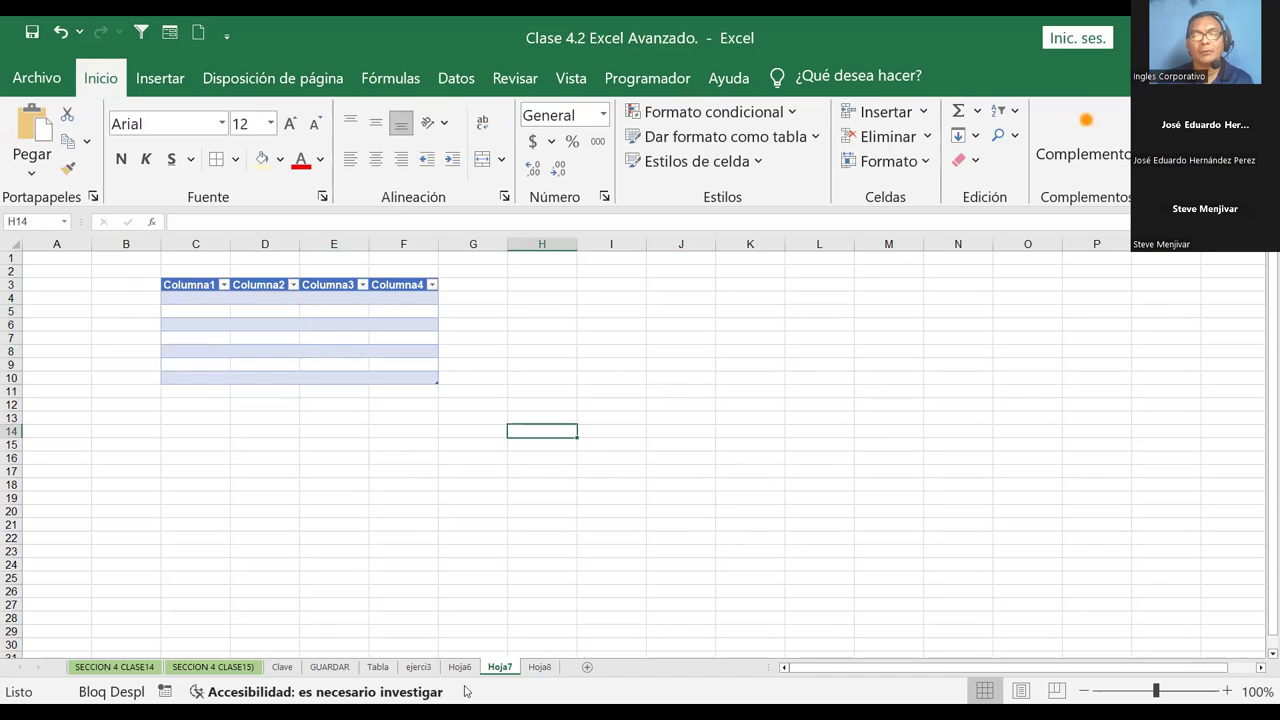
left_click(460, 667)
left_click(285, 356, "ctrl")
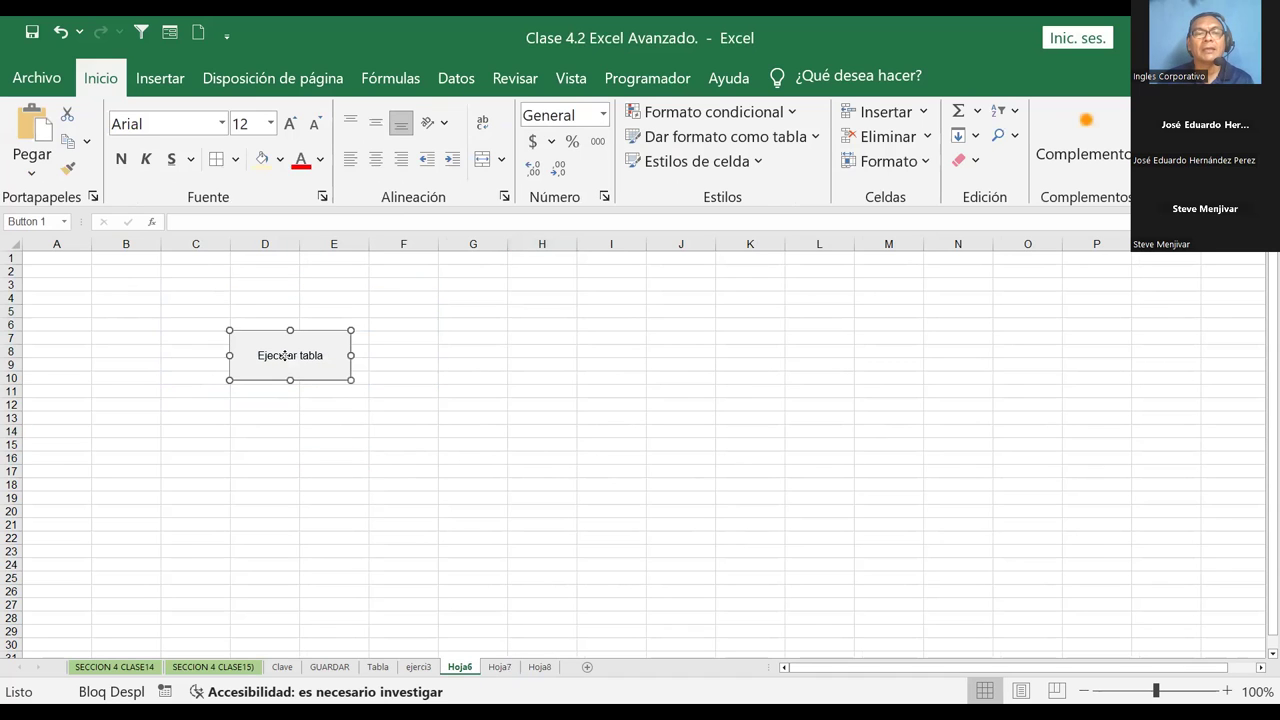
left_click(566, 382)
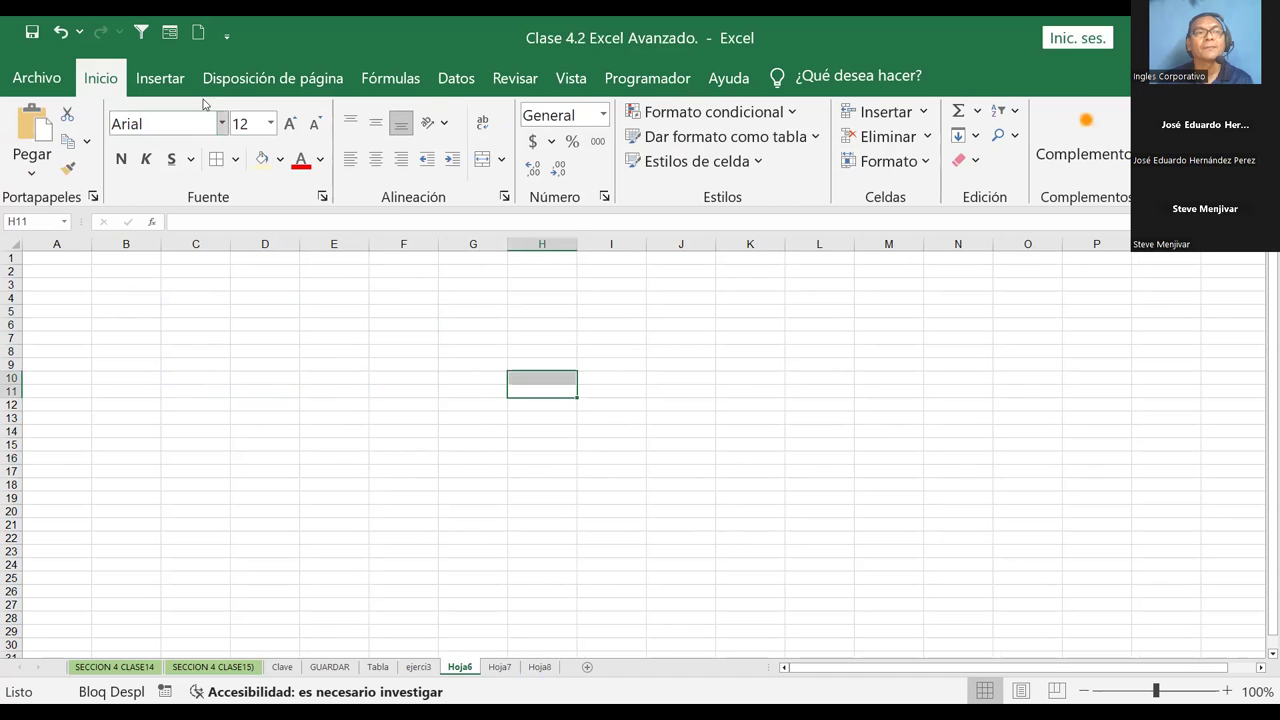
Fill the range D5:I16 on Hoja6 with a tan colour.
left_click(160, 78)
left_click(100, 78)
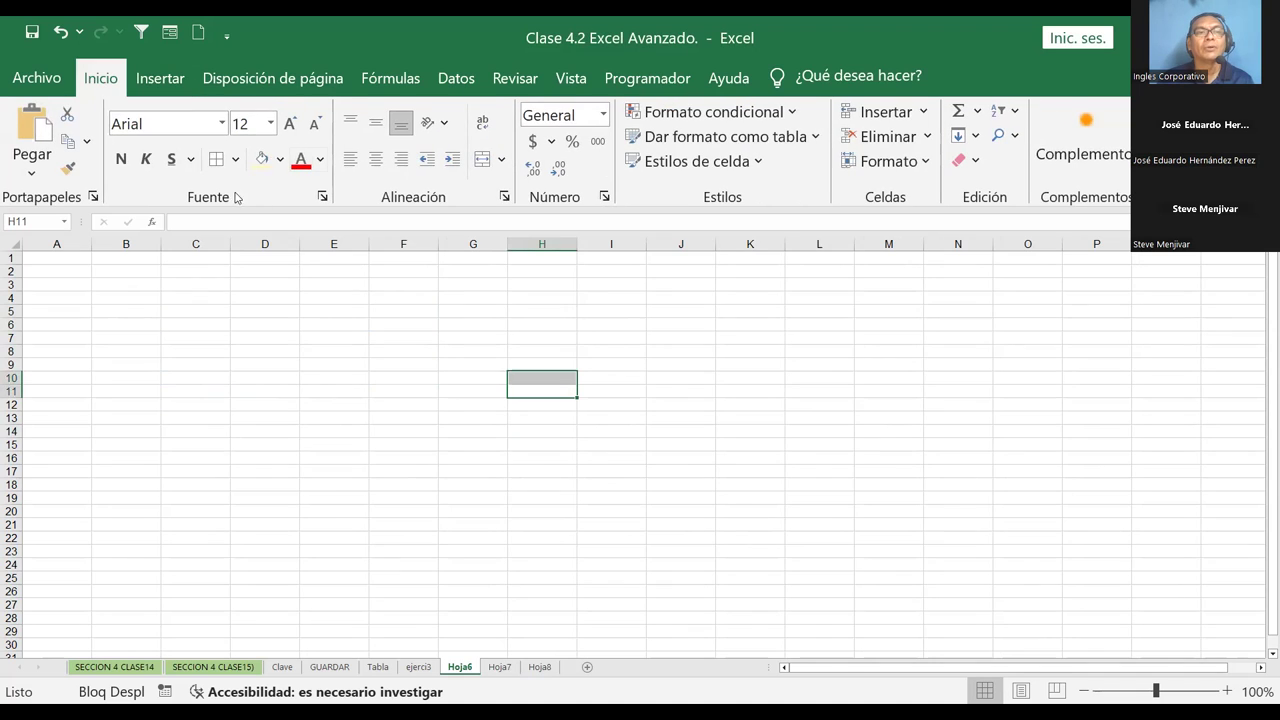
left_click_drag(267, 306, 445, 310)
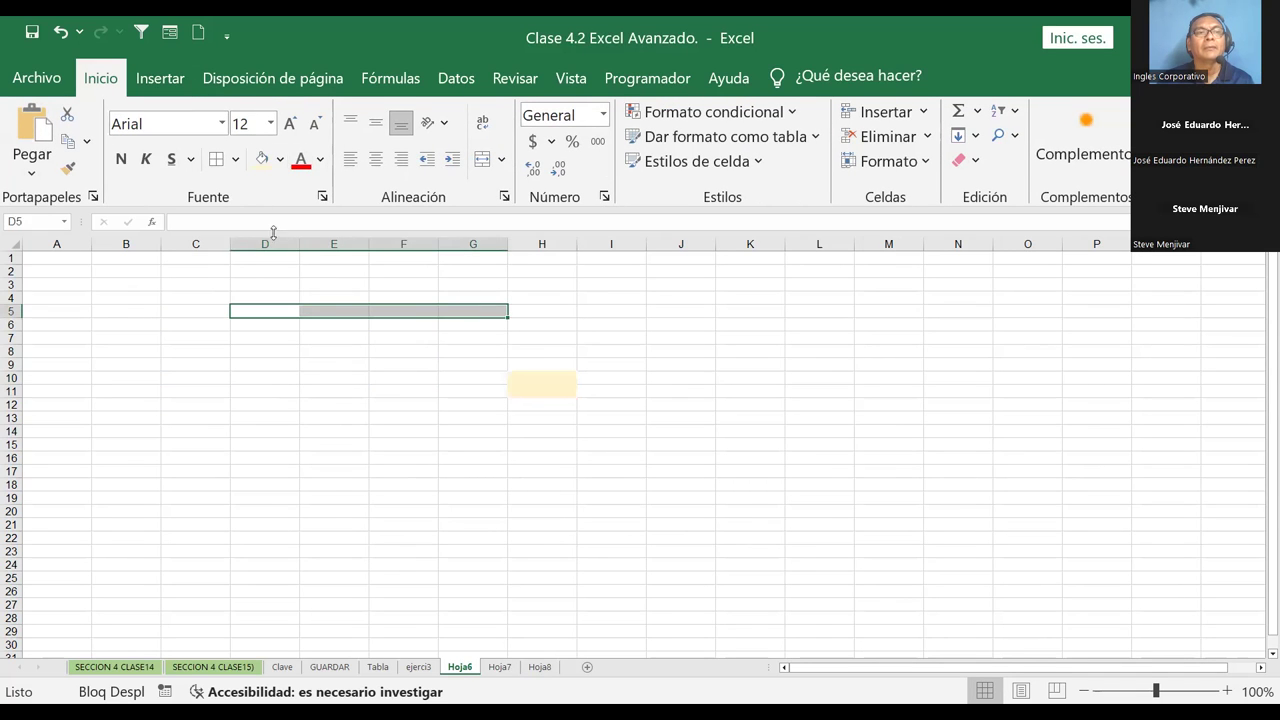
left_click(200, 376)
mouse_move(265, 310)
left_mouse_down()
mouse_move(580, 451)
mouse_move(640, 460)
left_mouse_up()
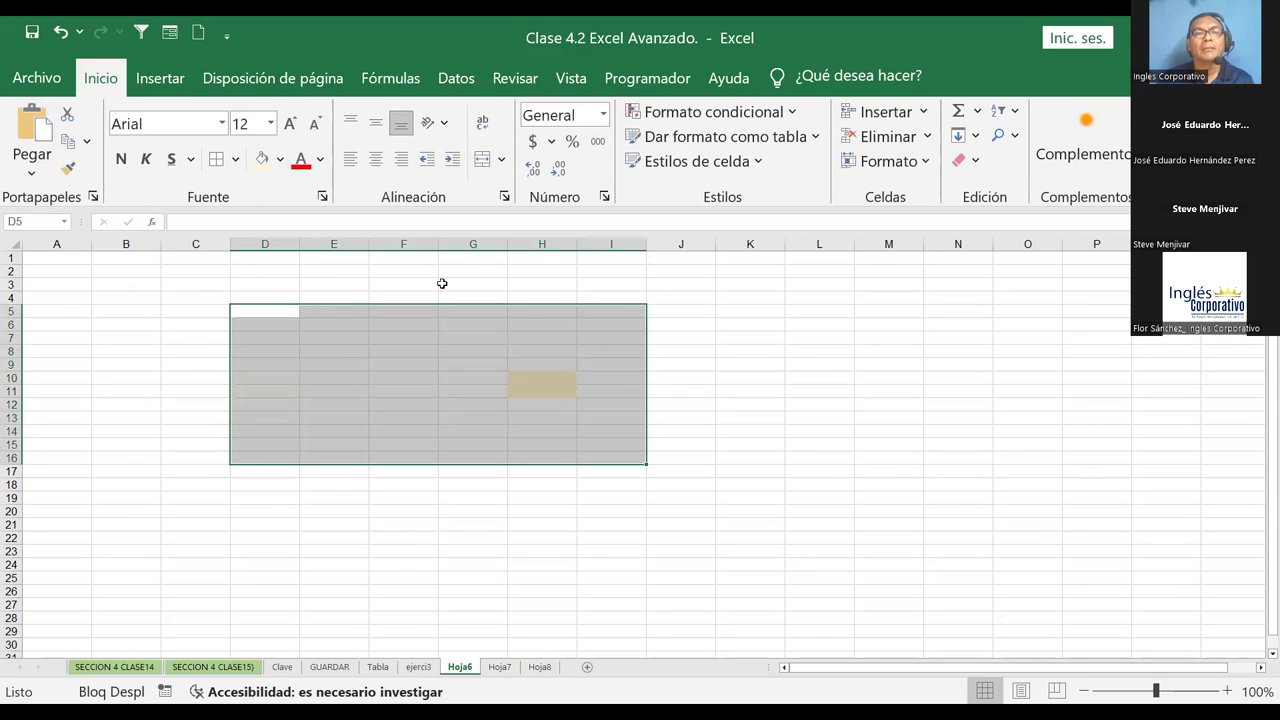
left_click(261, 158)
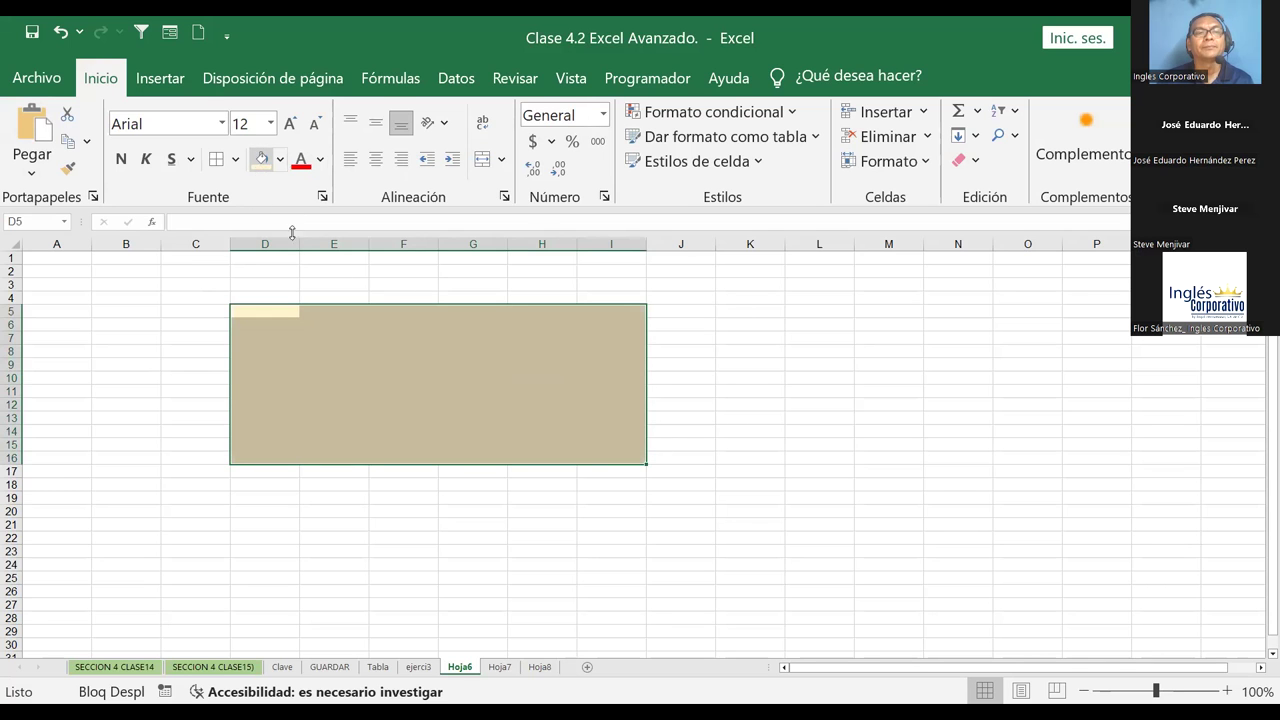
left_click(298, 278)
Hide the sheet gridlines from Vista and clear stray characters typed into D6.
left_click(571, 78)
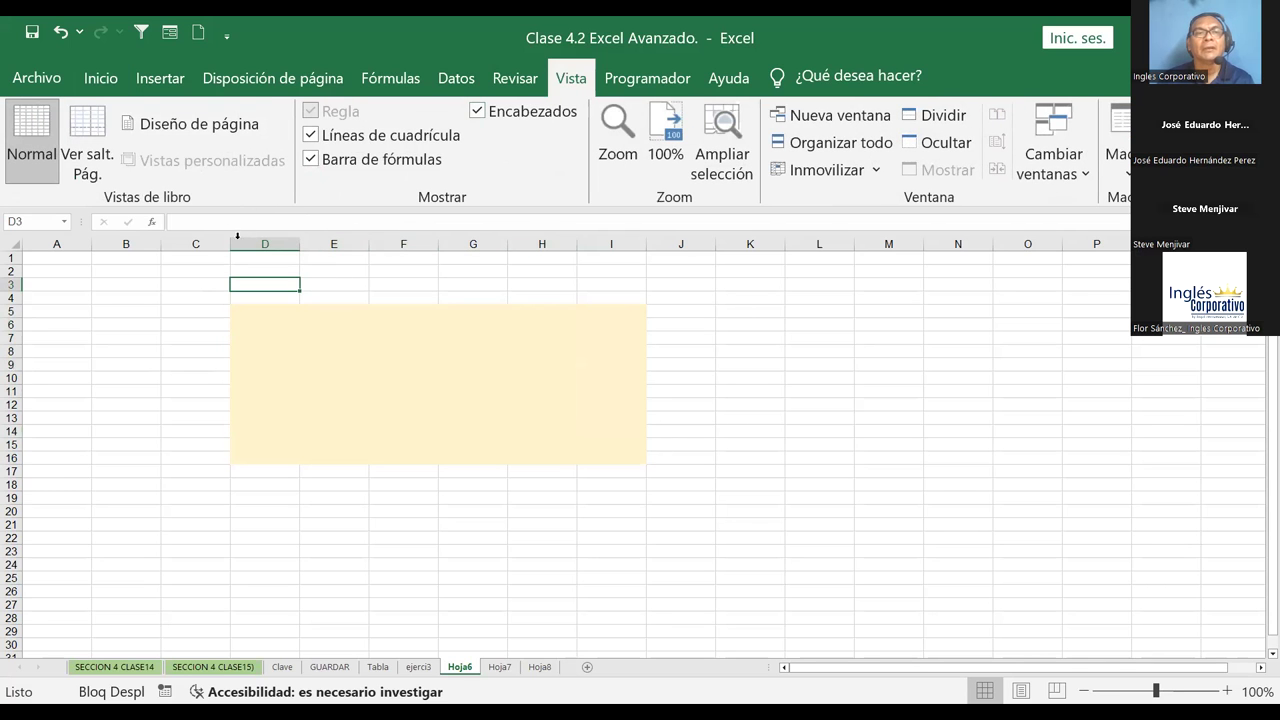
left_click(320, 136)
left_click(492, 258)
left_click(333, 366)
left_click(298, 322)
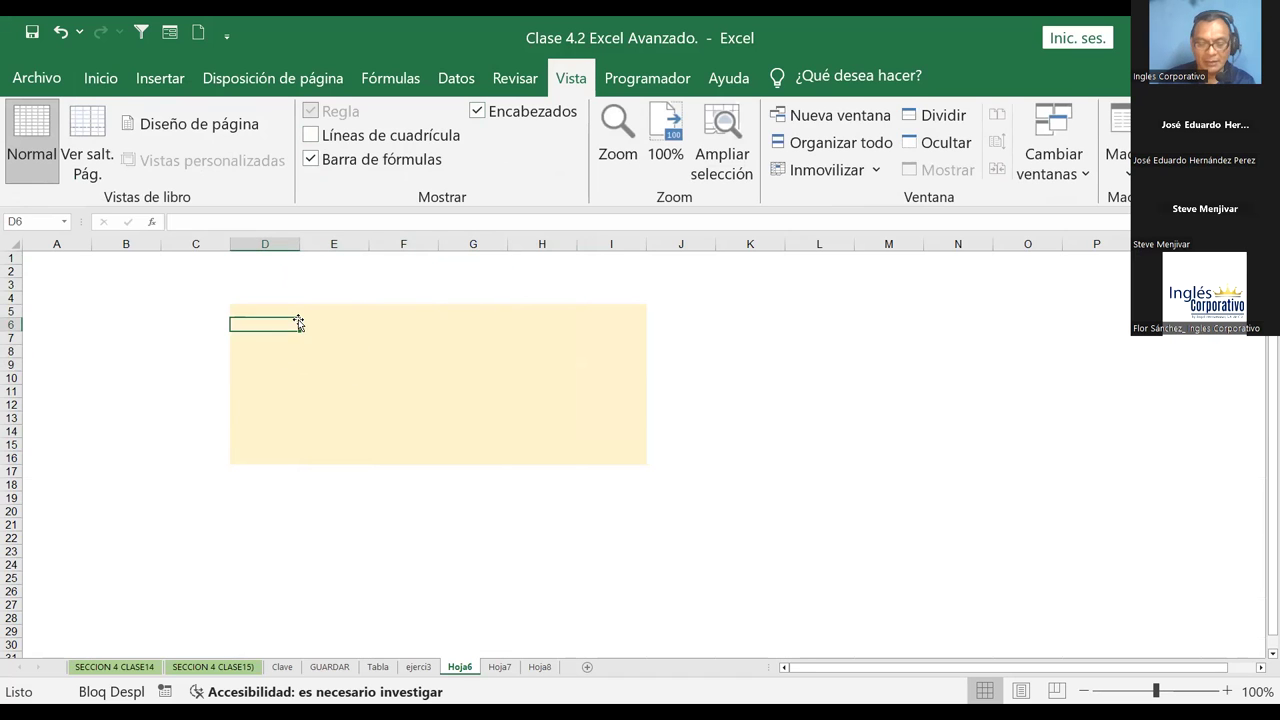
type("sdf")
key("BackSpace")
key("BackSpace")
type("d")
key("BackSpace")
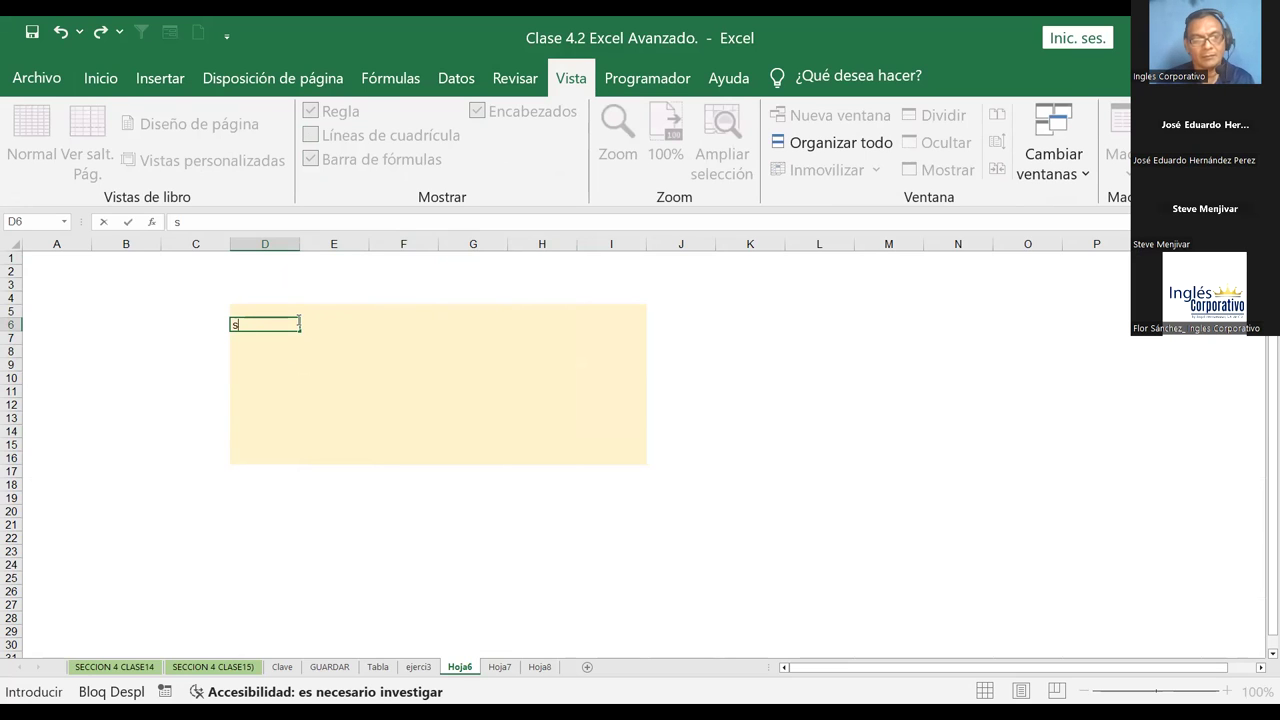
type("df")
key("BackSpace")
key("BackSpace")
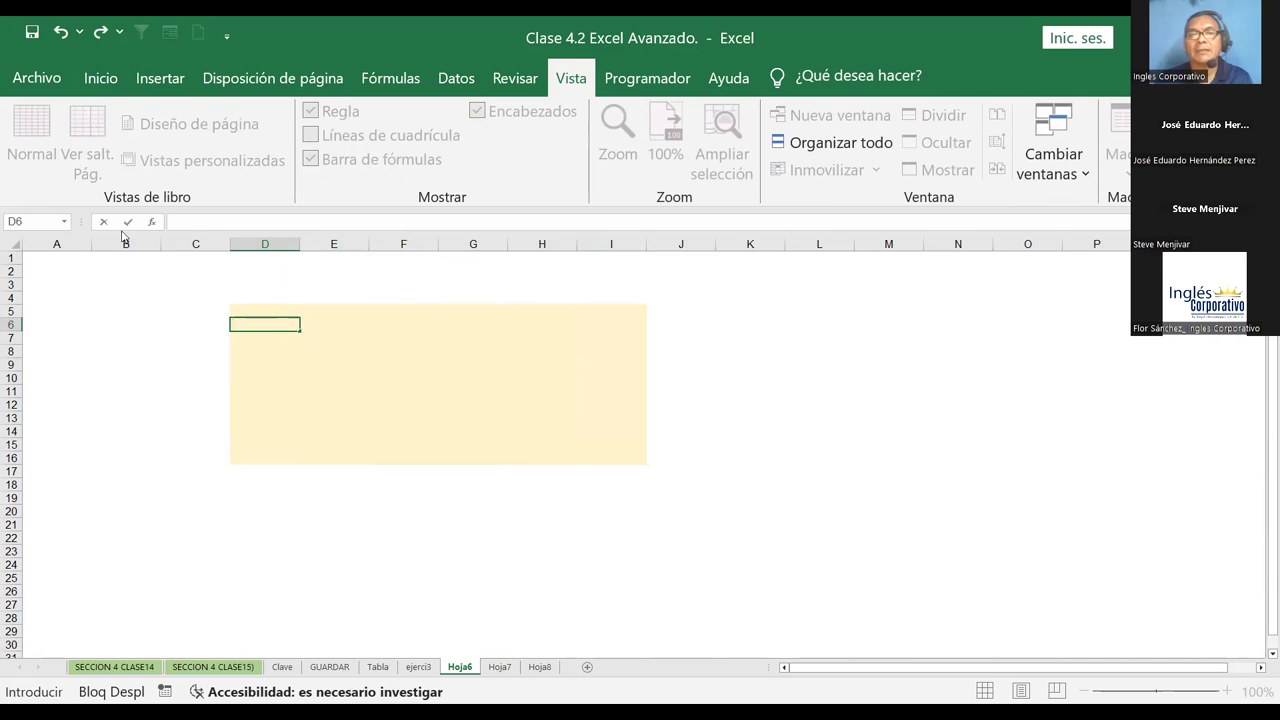
left_click(158, 86)
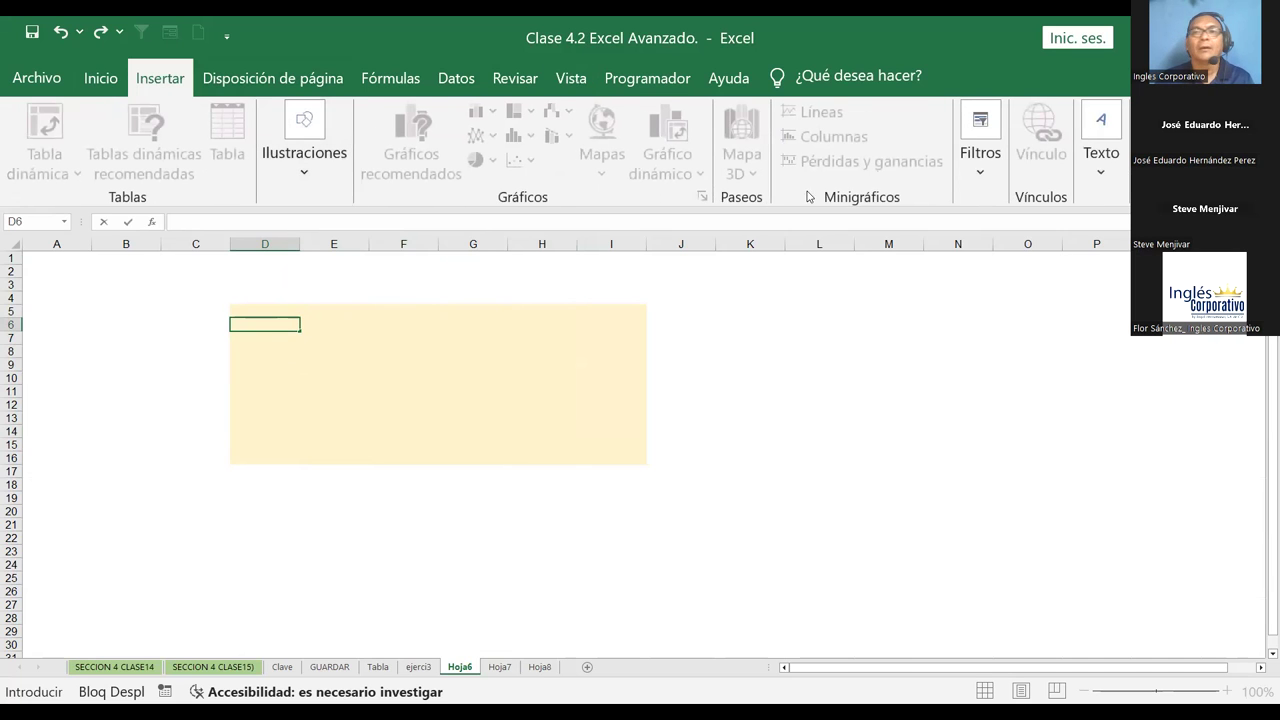
Insert WordArt reading 'Seleccione una opción' and move it over the tan block.
left_click(1100, 145)
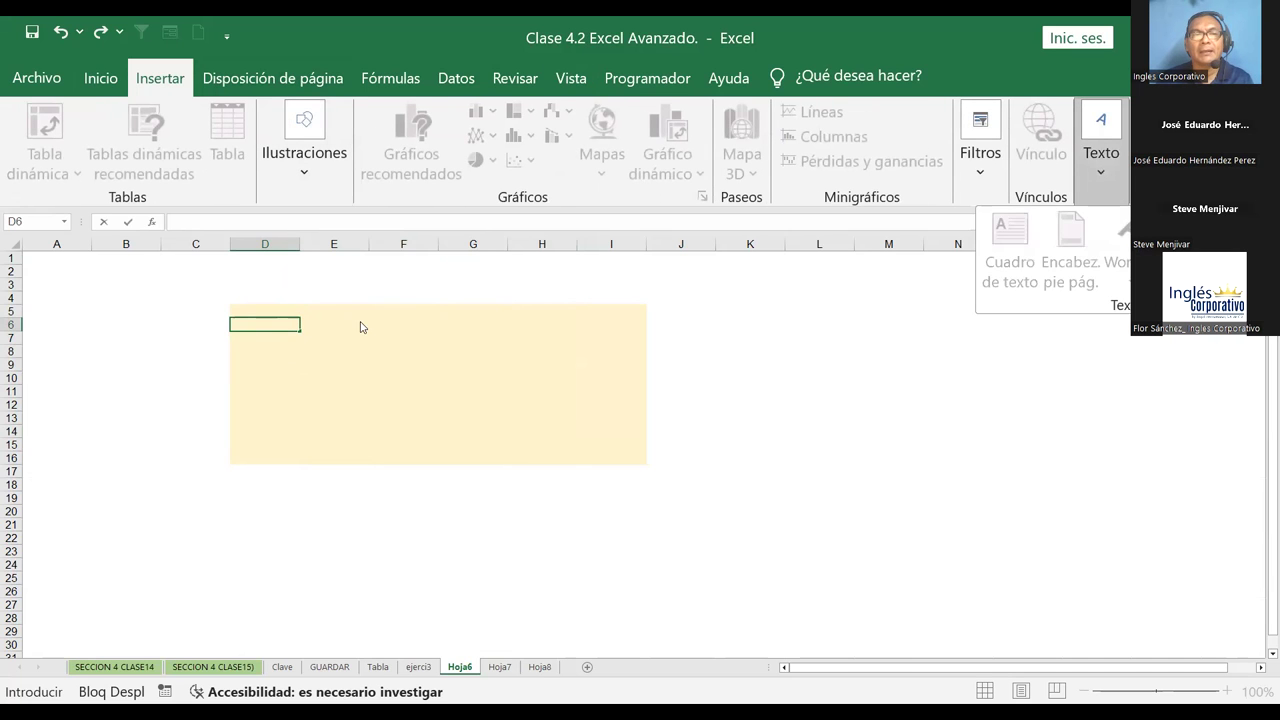
left_click(327, 342)
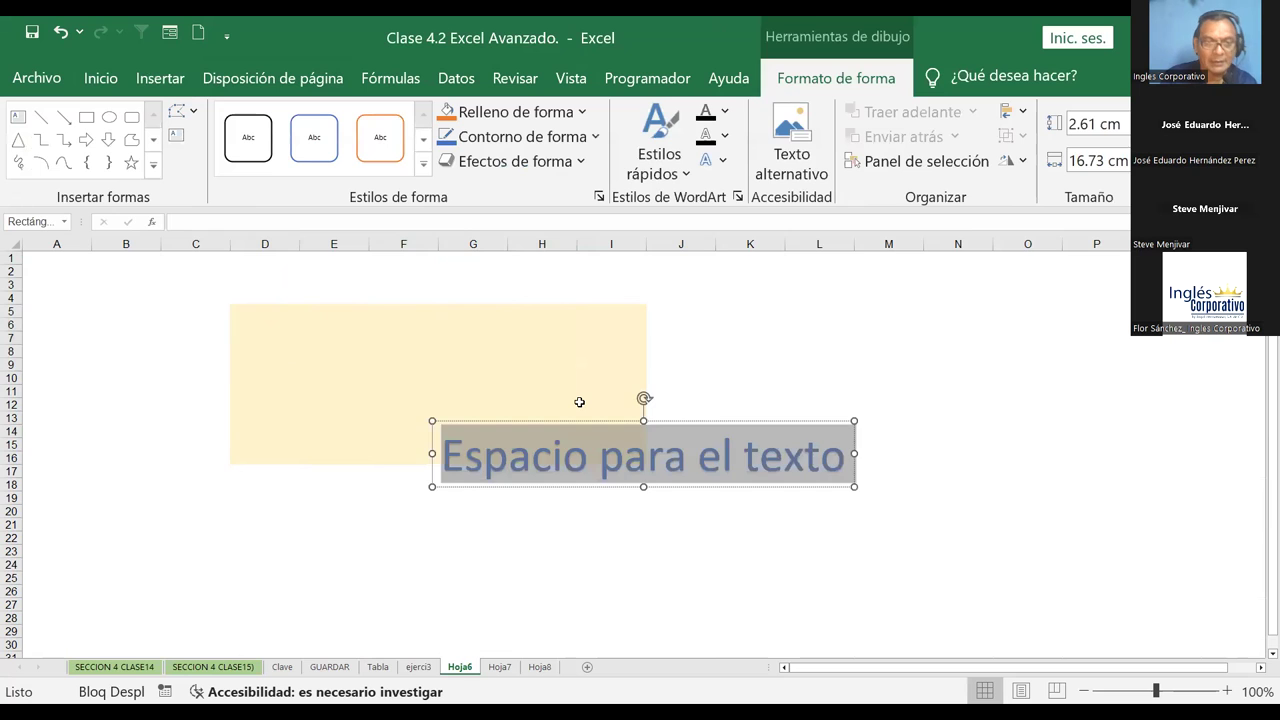
type("sE")
key("BackSpace")
key("BackSpace")
type("Sele")
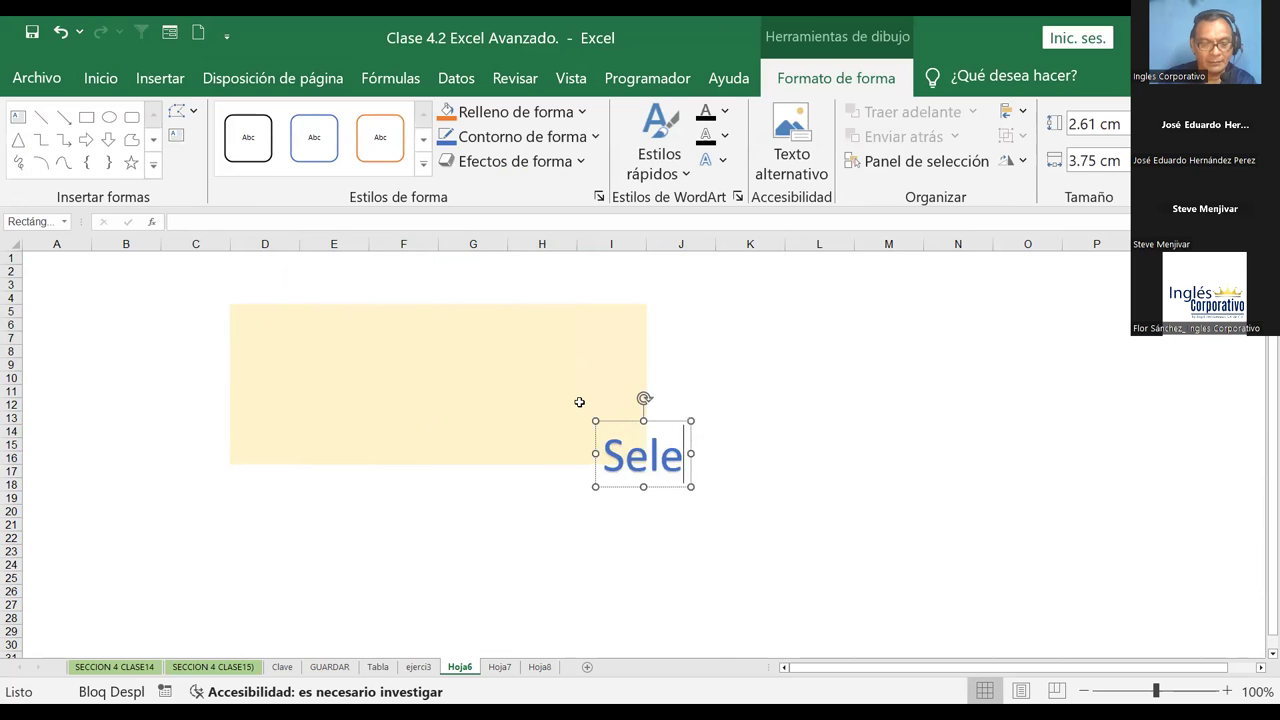
type("ccione una opci")
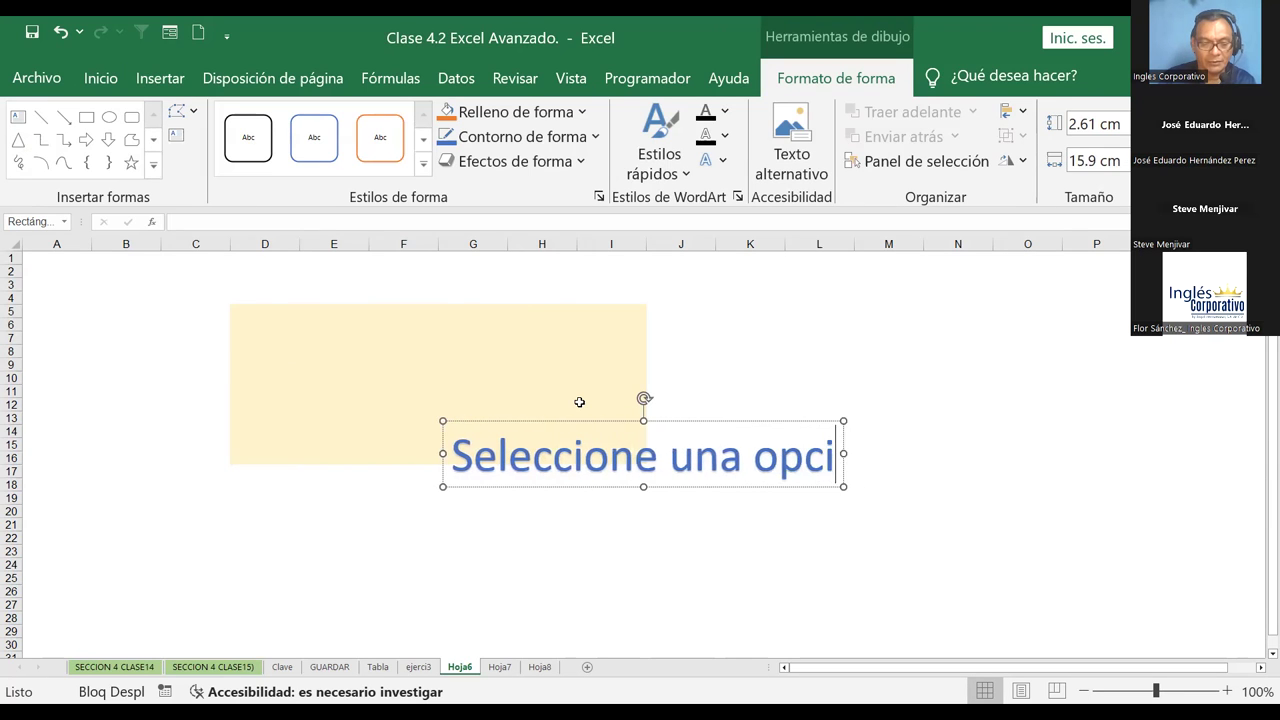
type("ón")
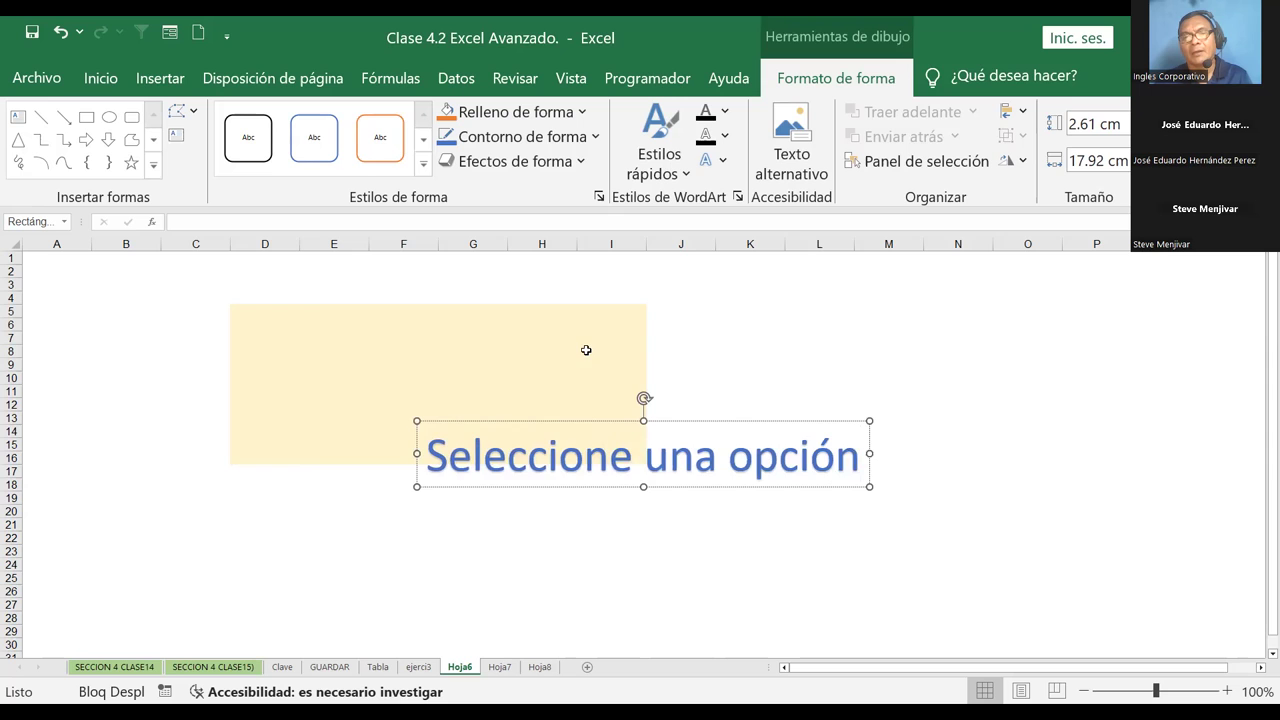
left_click_drag(595, 421, 397, 290)
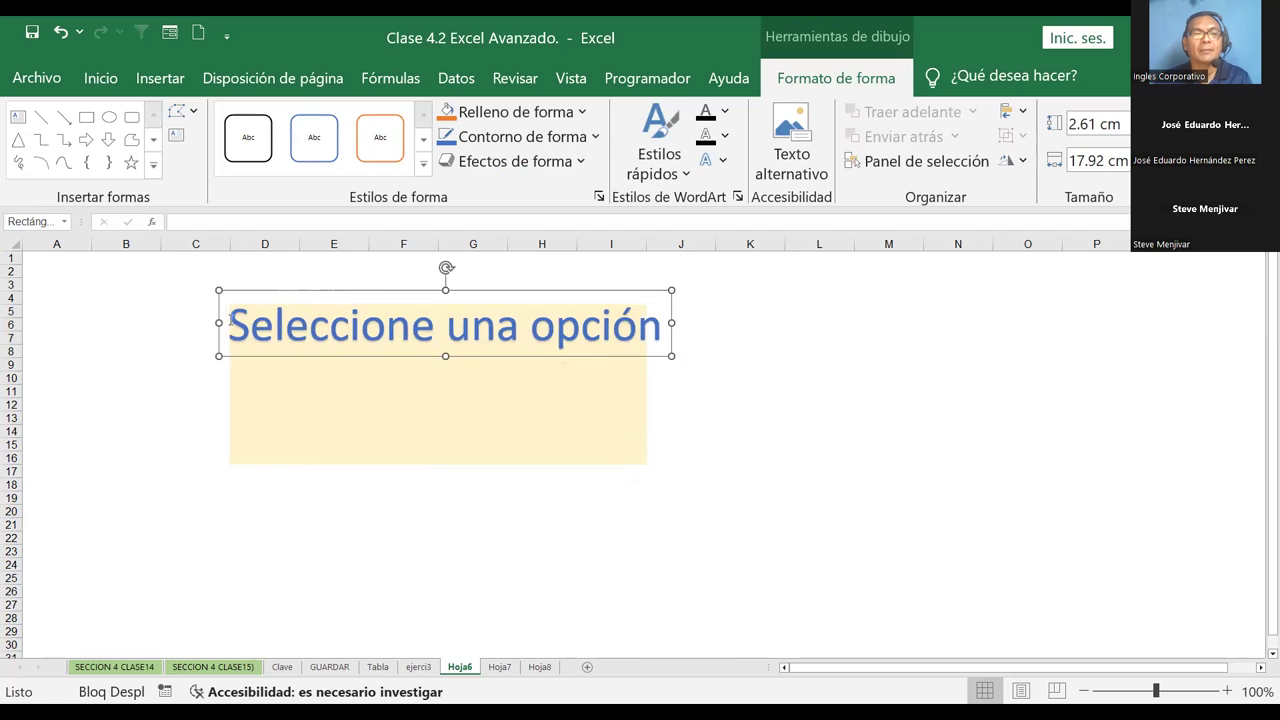
left_click_drag(219, 322, 322, 324)
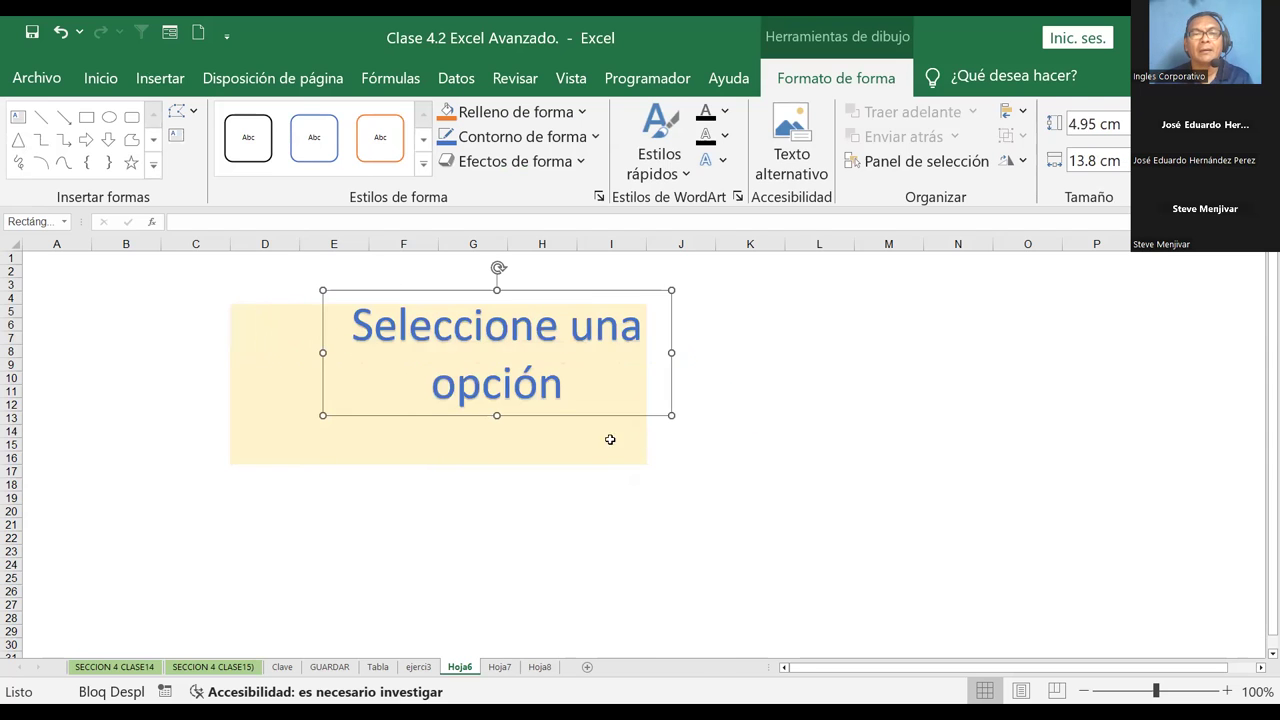
Set the title to 36 pt Brush Script MT and centre it atop the block.
left_click_drag(561, 389, 350, 322)
left_click(100, 78)
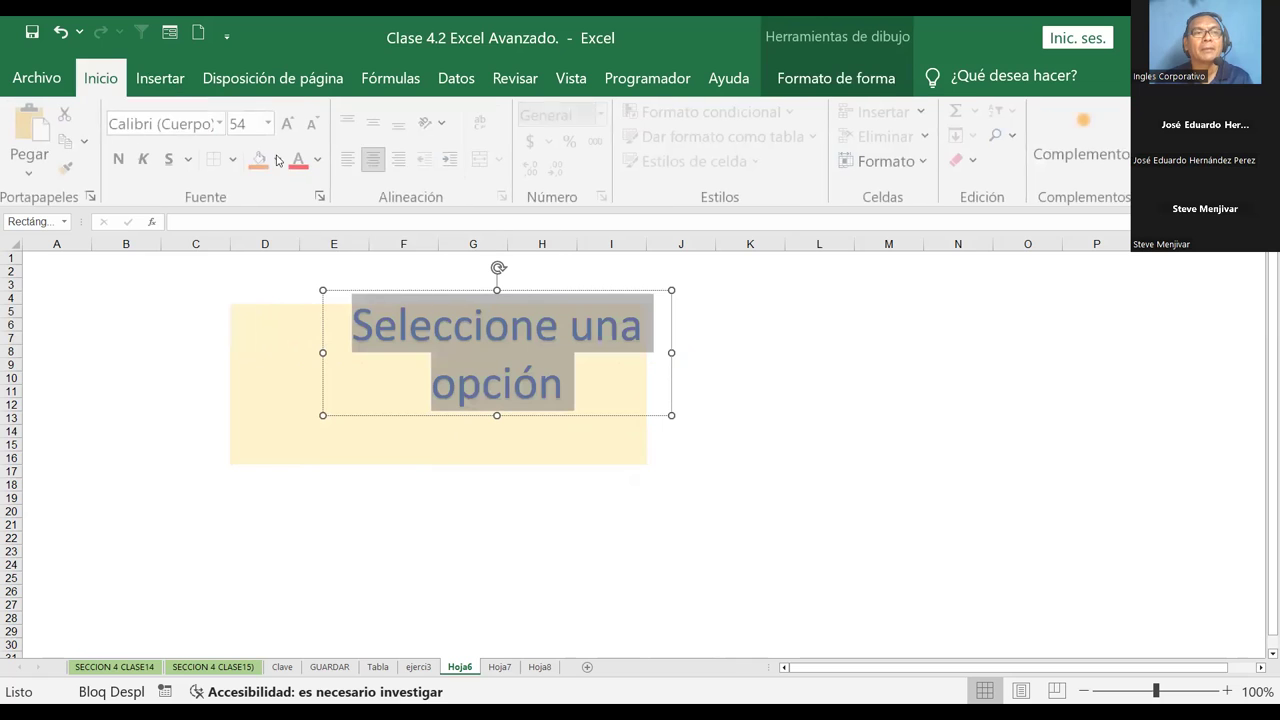
left_click(313, 123)
left_click(313, 123)
left_click(313, 123)
left_click(313, 123)
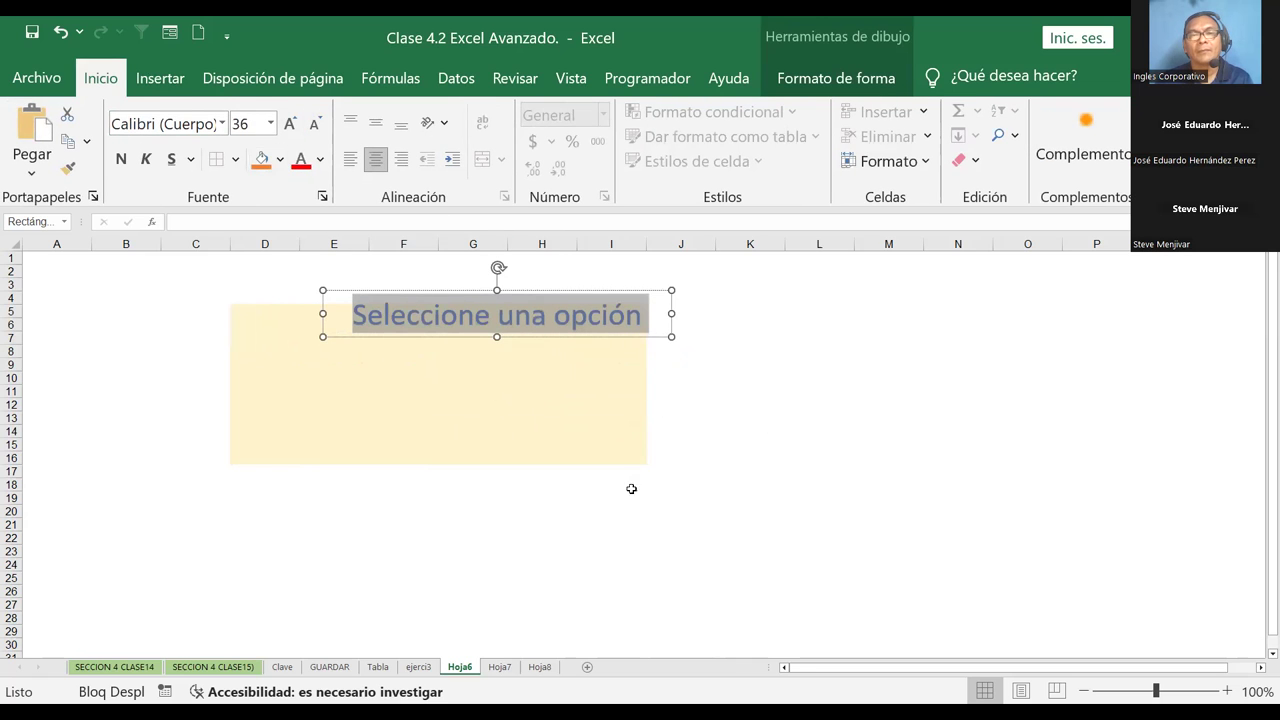
left_click_drag(413, 340, 363, 357)
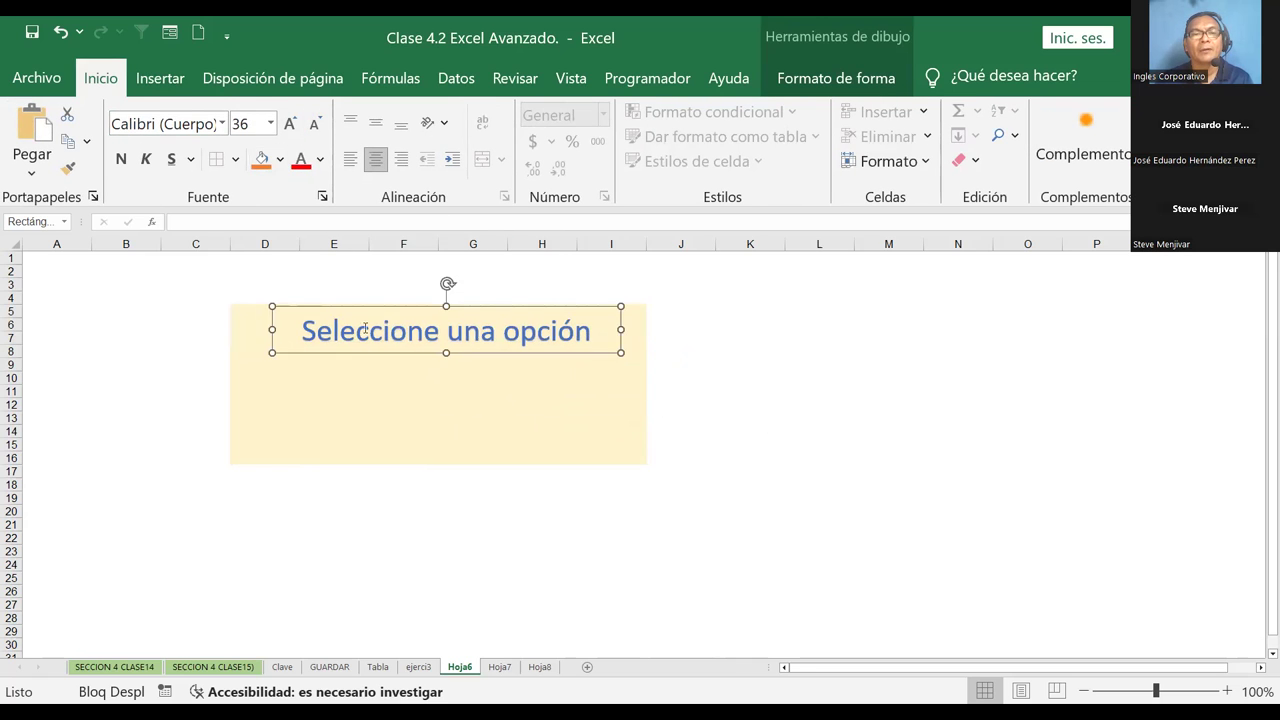
left_click(221, 123)
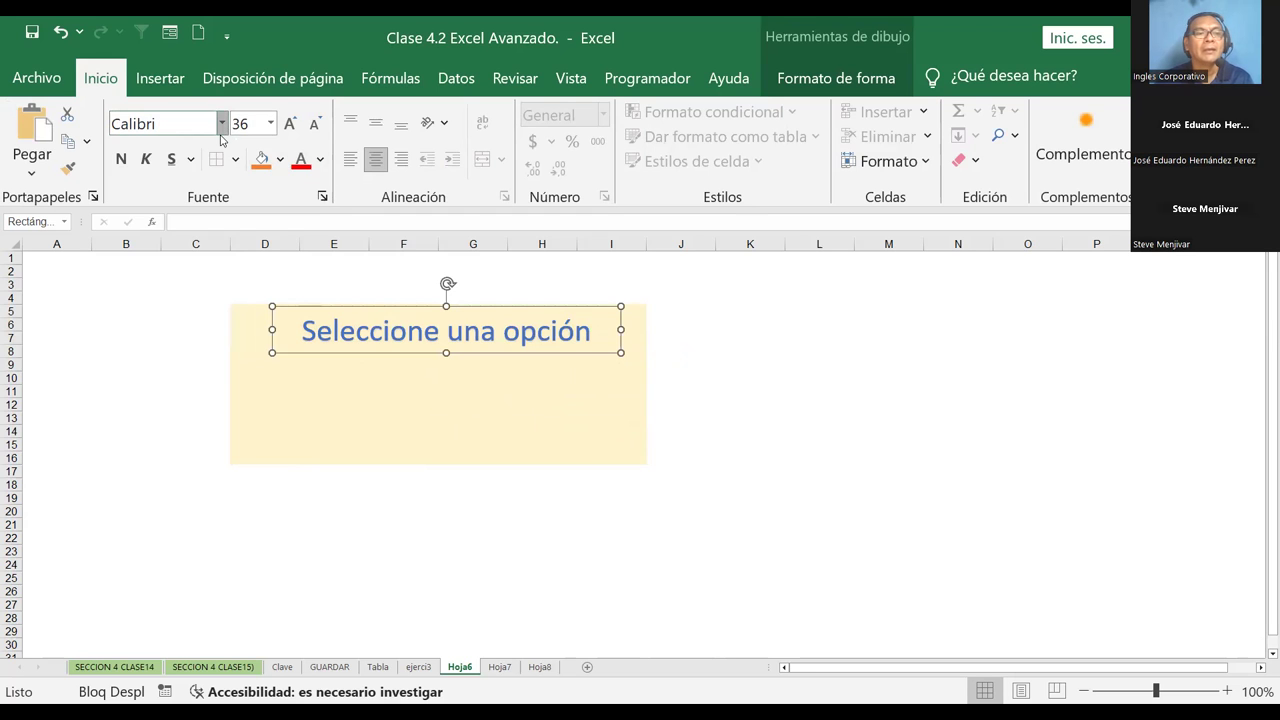
scroll(196, 318, "down", 5)
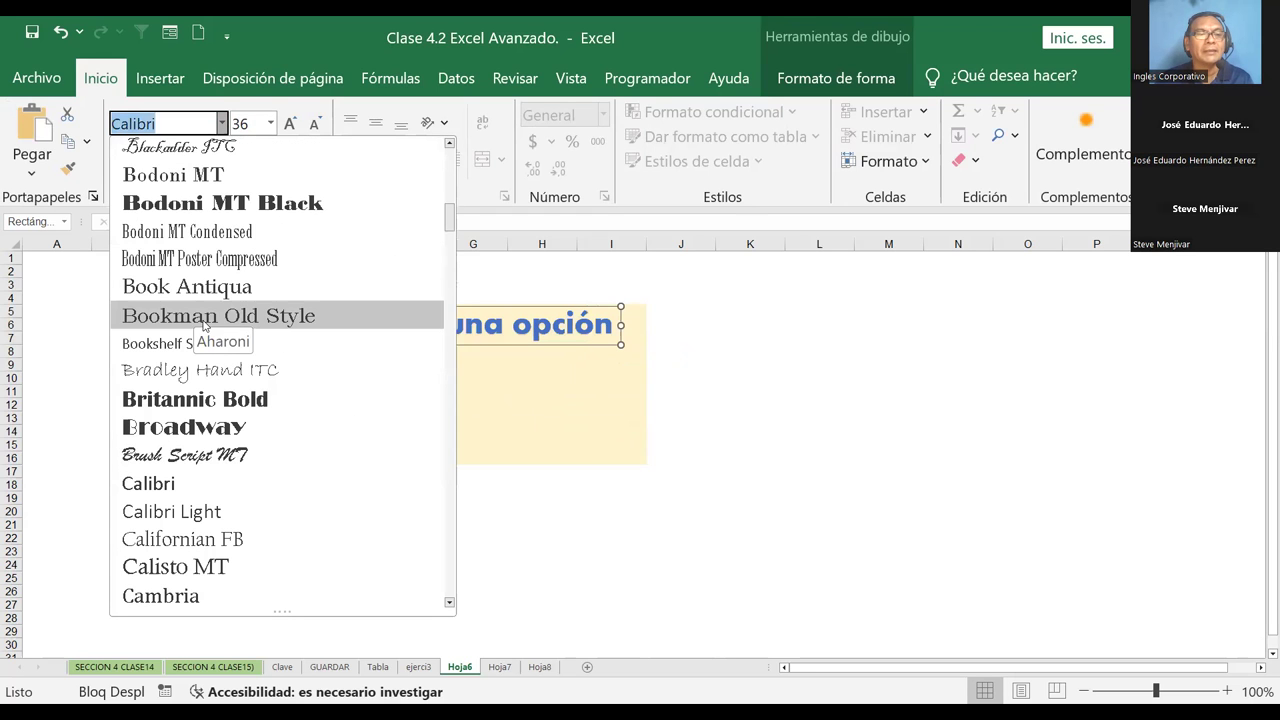
left_click(178, 456)
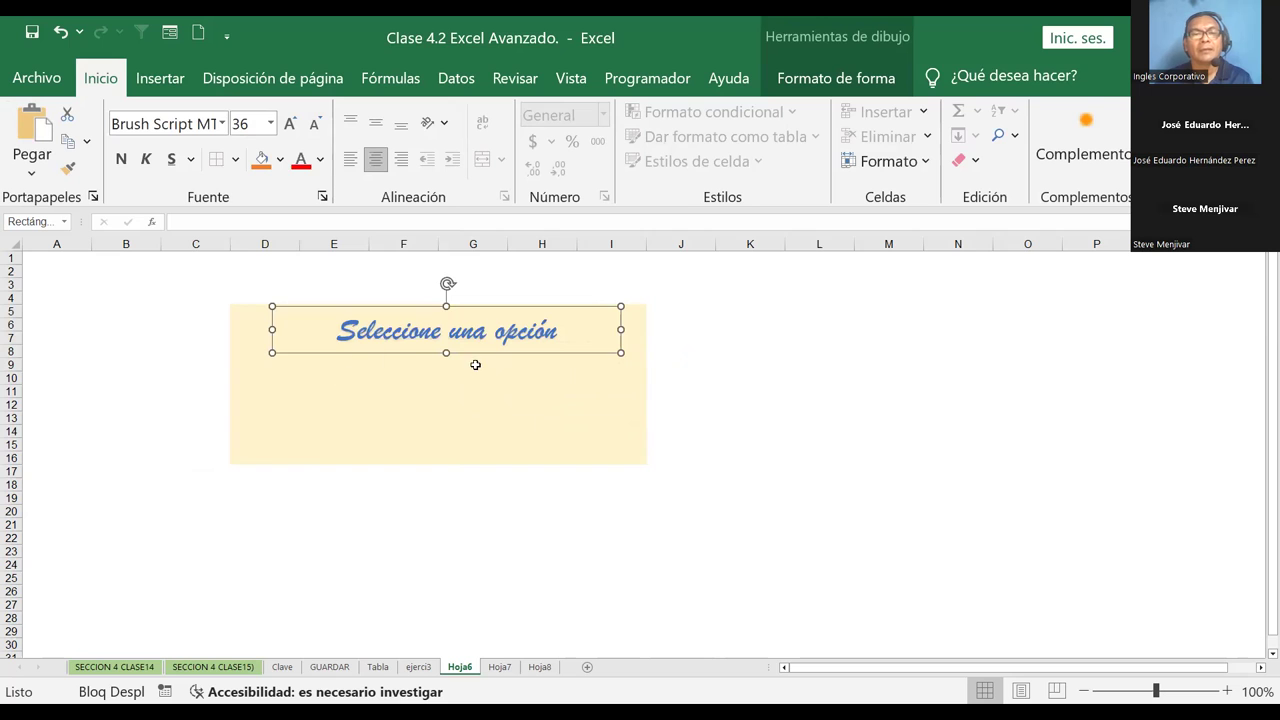
left_click_drag(266, 330, 254, 330)
Draw an ActiveX command button on the tan block of Hoja6.
left_click(414, 443)
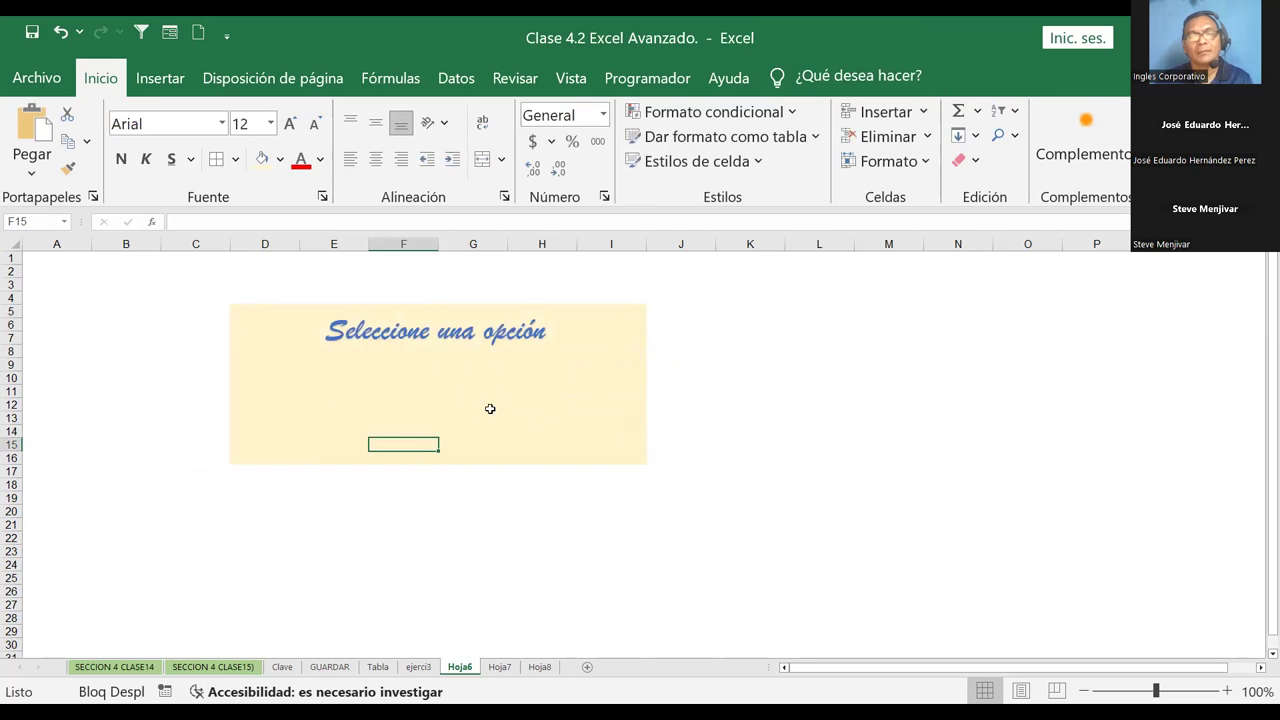
left_click(276, 430)
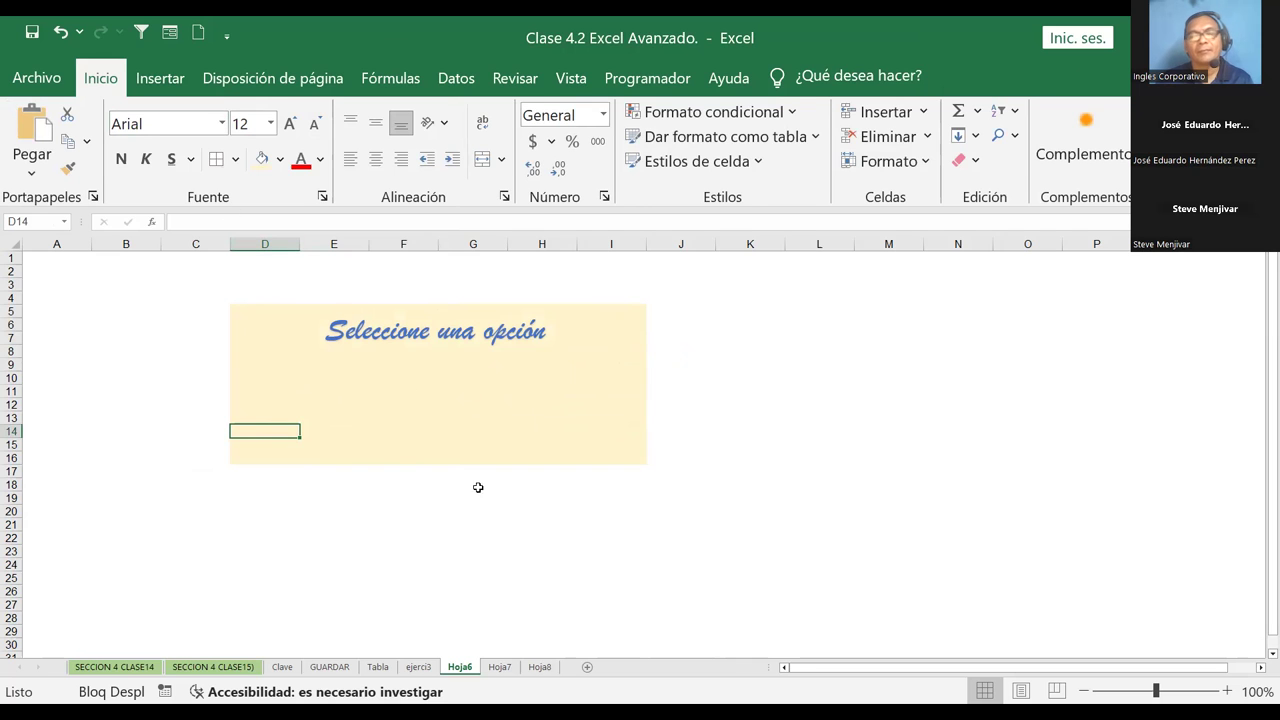
left_click(653, 88)
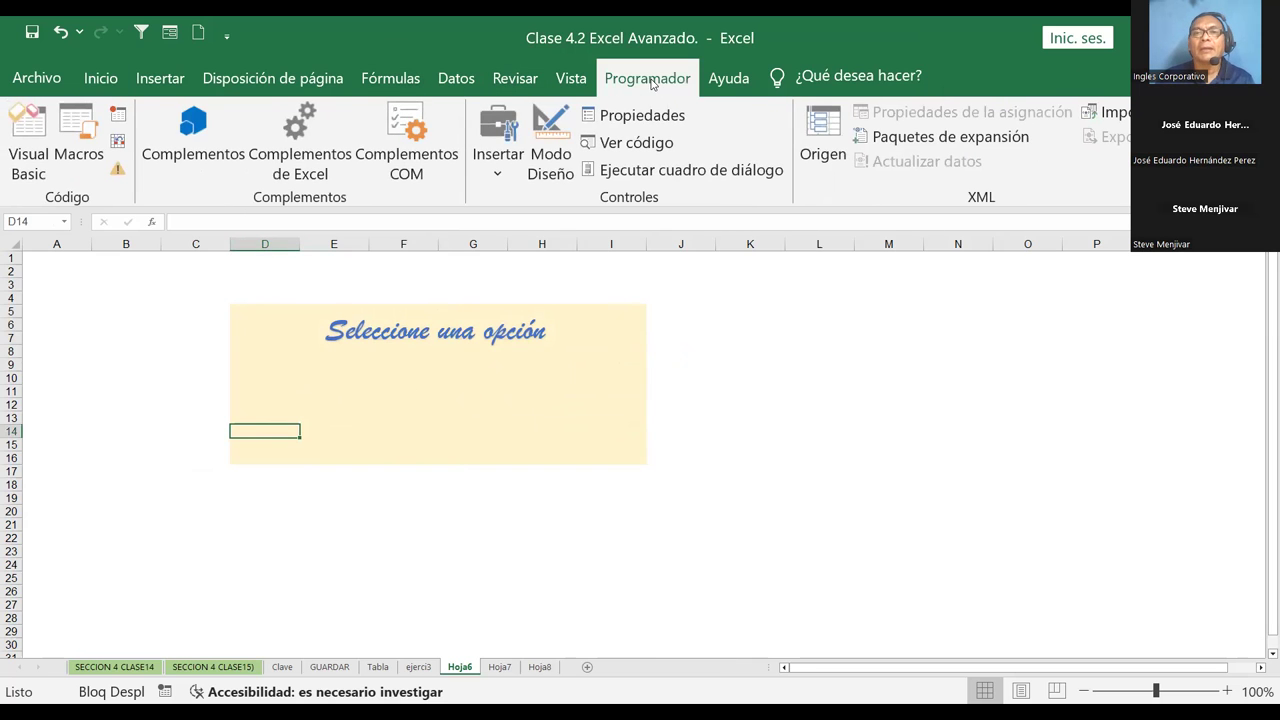
left_click(497, 150)
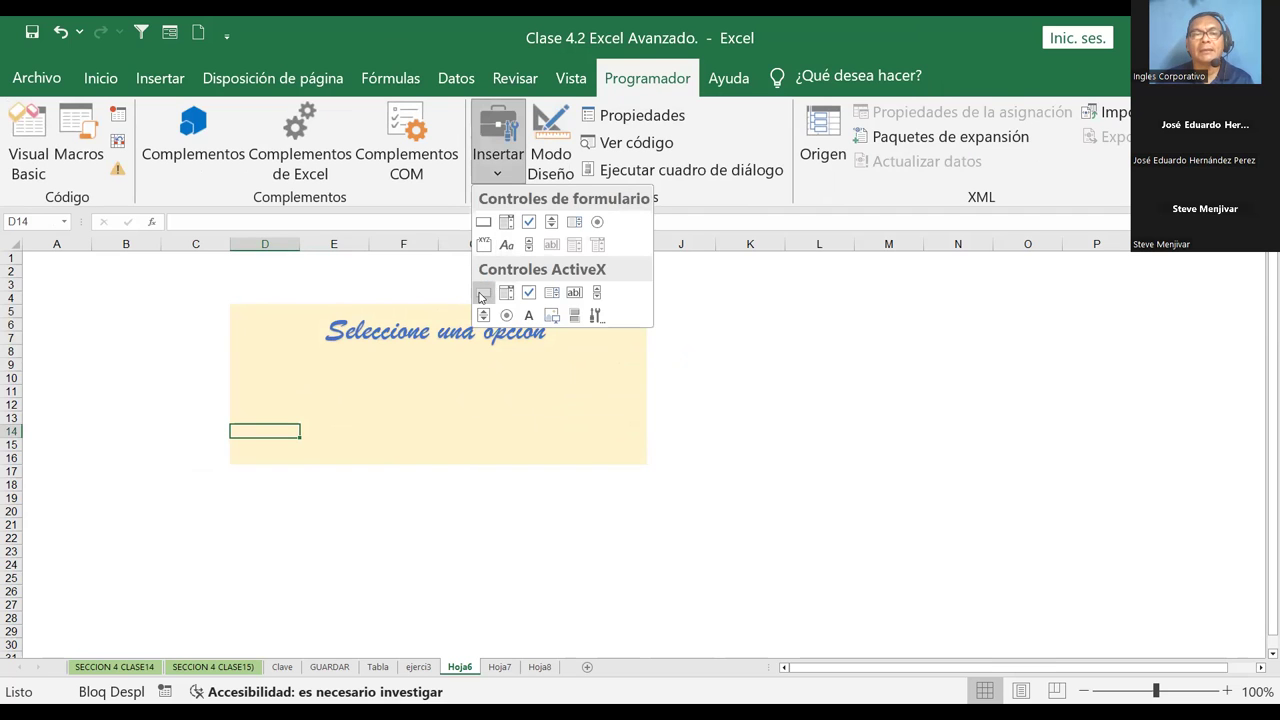
left_click_drag(257, 387, 373, 435)
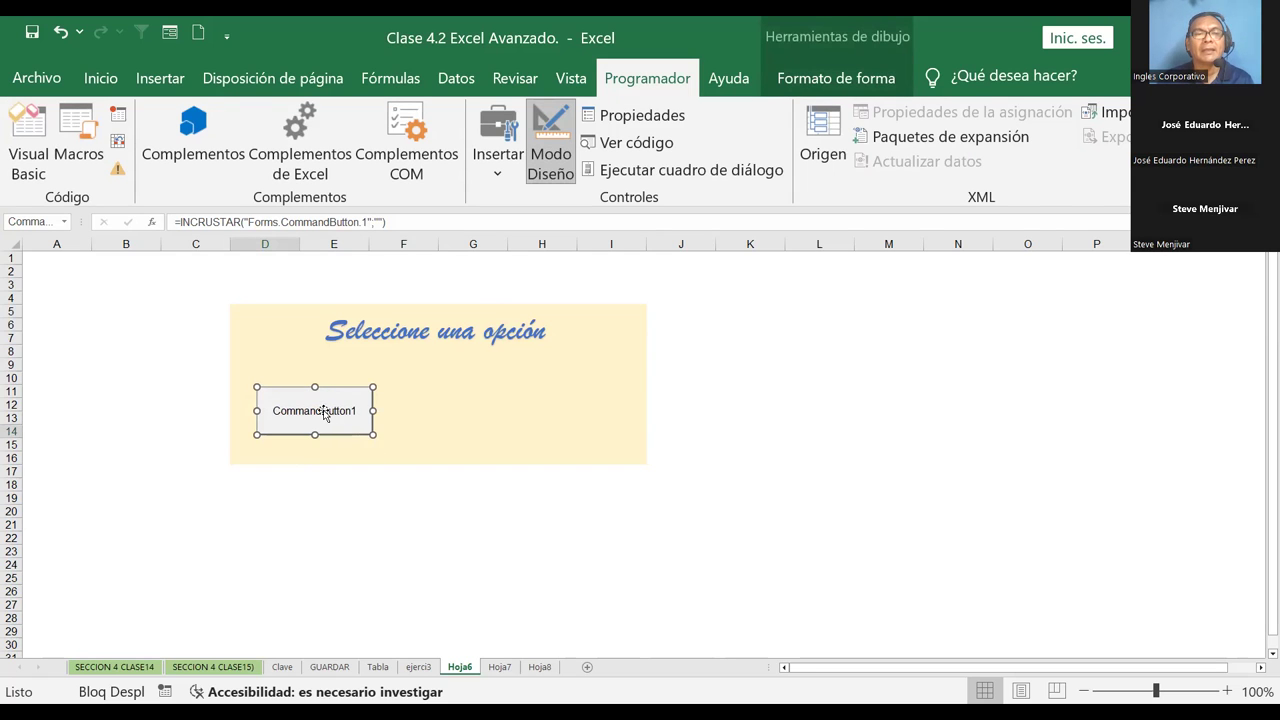
right_click(324, 410)
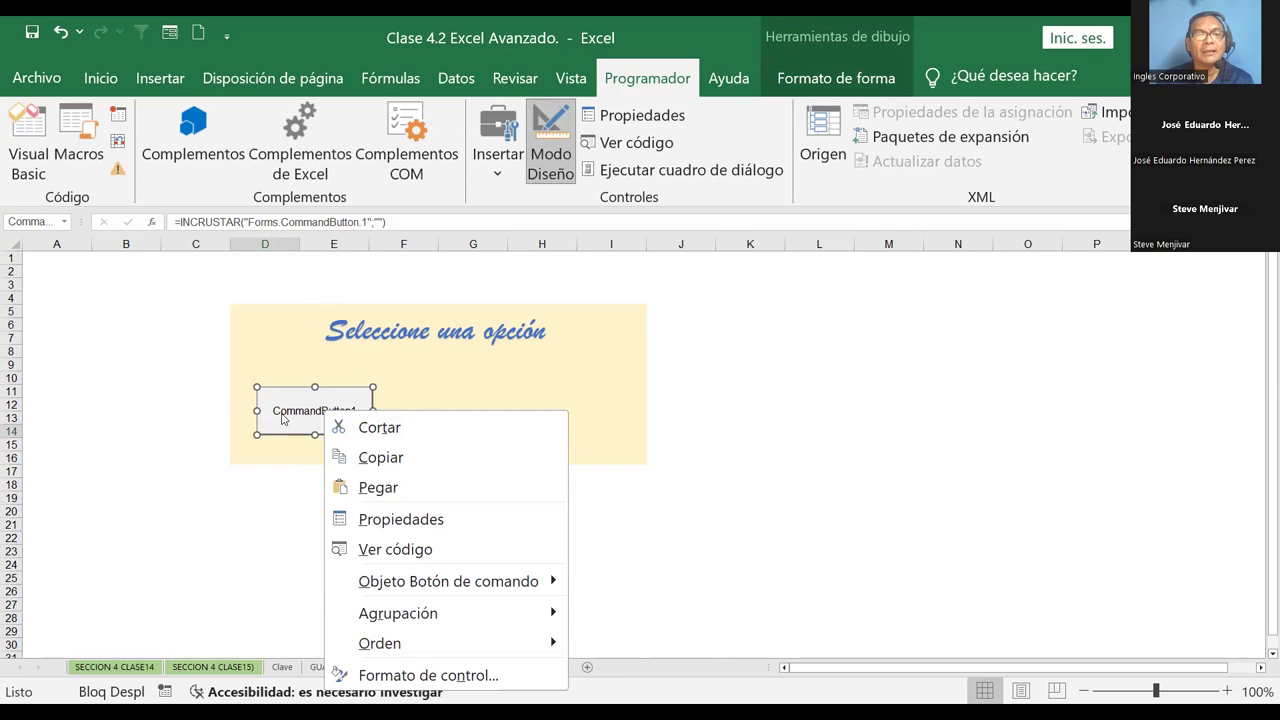
key("Escape")
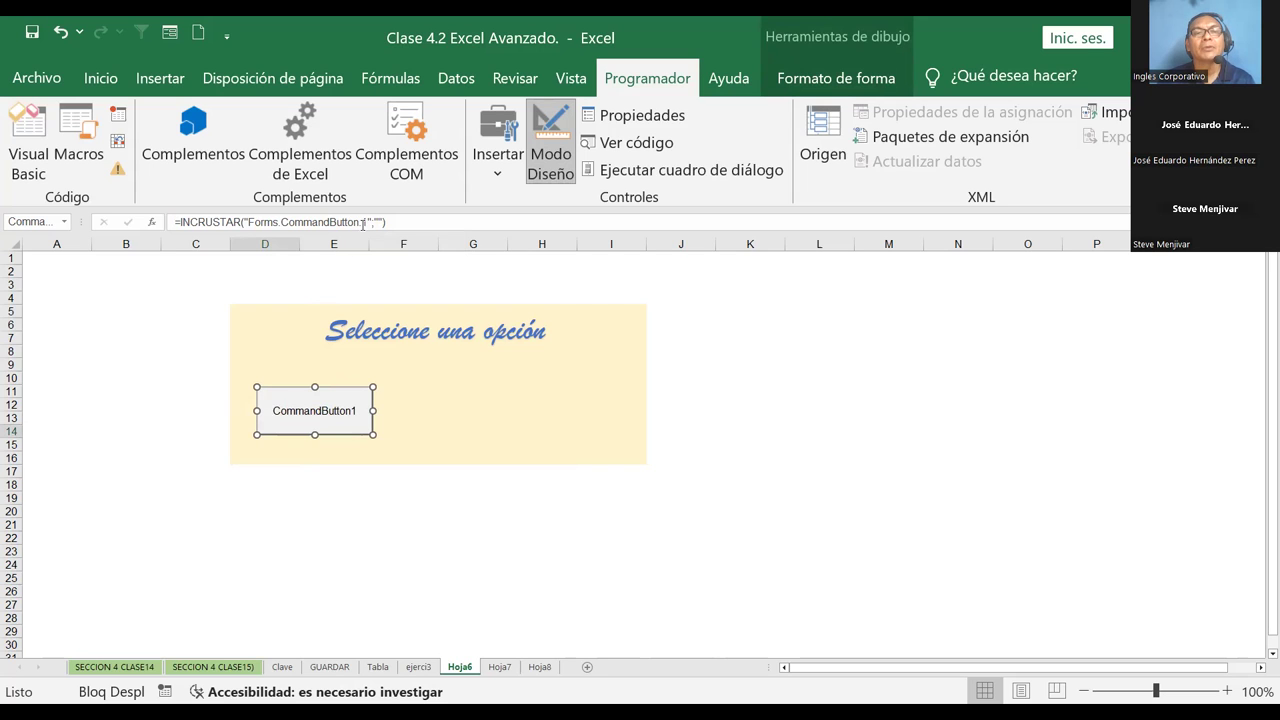
Change the button's =INCRUSTAR formula to reference Forms.Agregar, triggering an error.
left_click(365, 222)
key("BackSpace")
key("BackSpace")
key("BackSpace")
key("BackSpace")
key("BackSpace")
key("BackSpace")
key("BackSpace")
key("BackSpace")
key("BackSpace")
key("BackSpace")
key("BackSpace")
key("BackSpace")
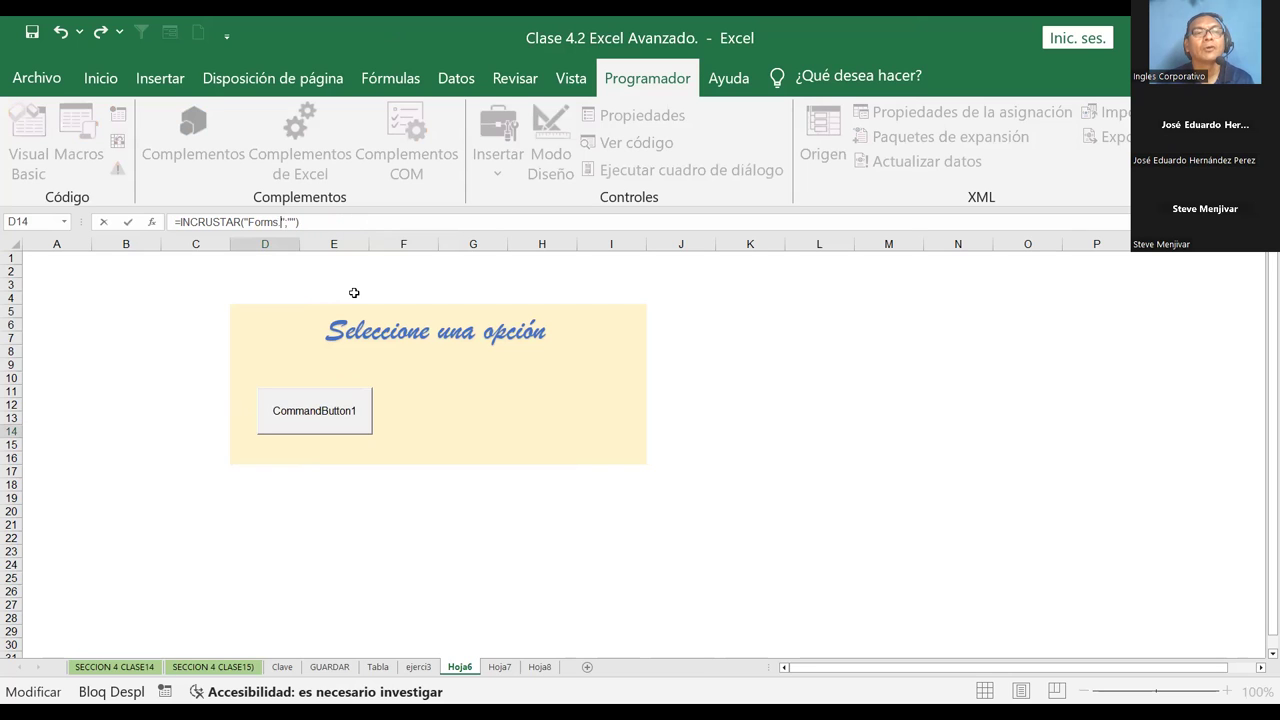
type("Agregar")
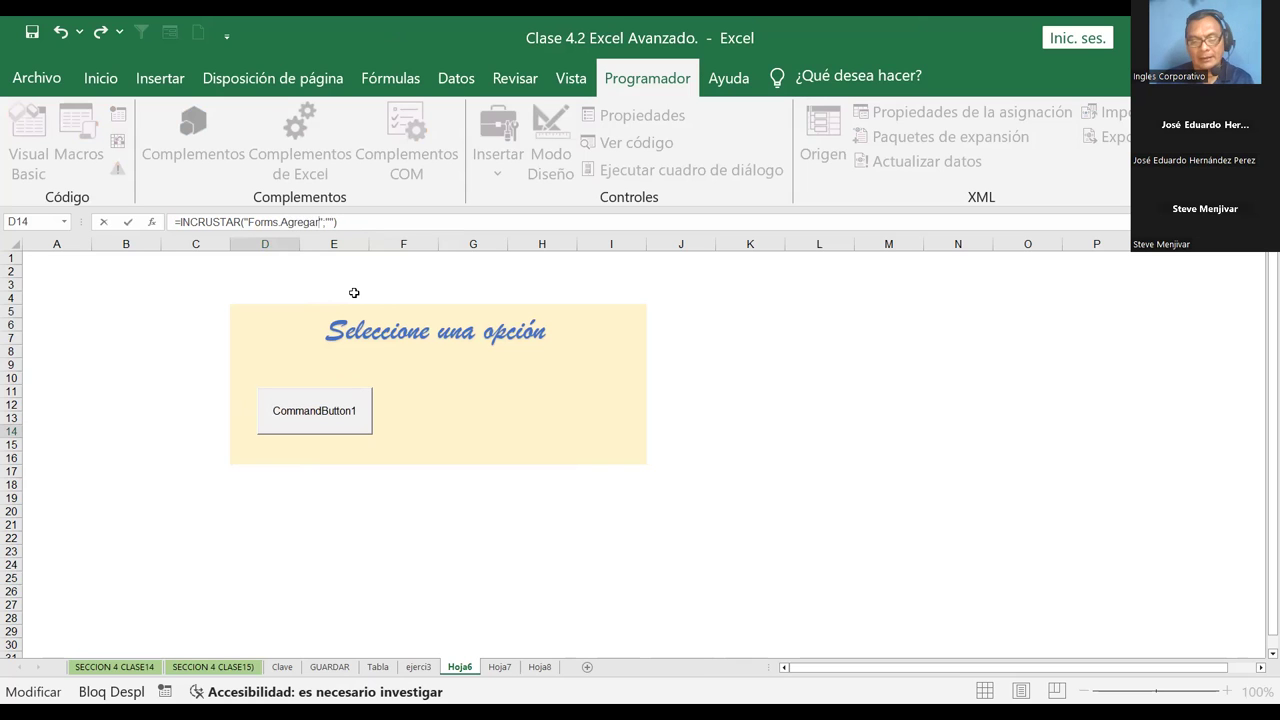
key("Return")
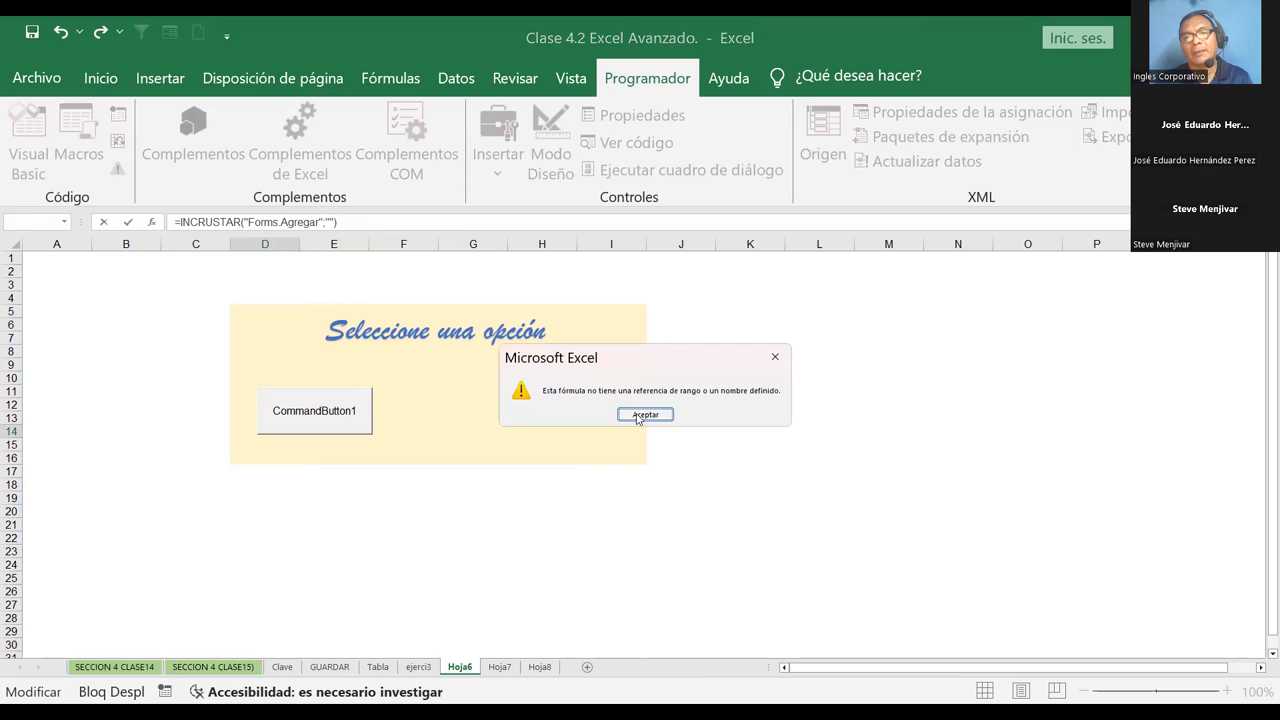
Dismiss the formula error warning and cancel the invalid formula edit.
left_click(637, 418)
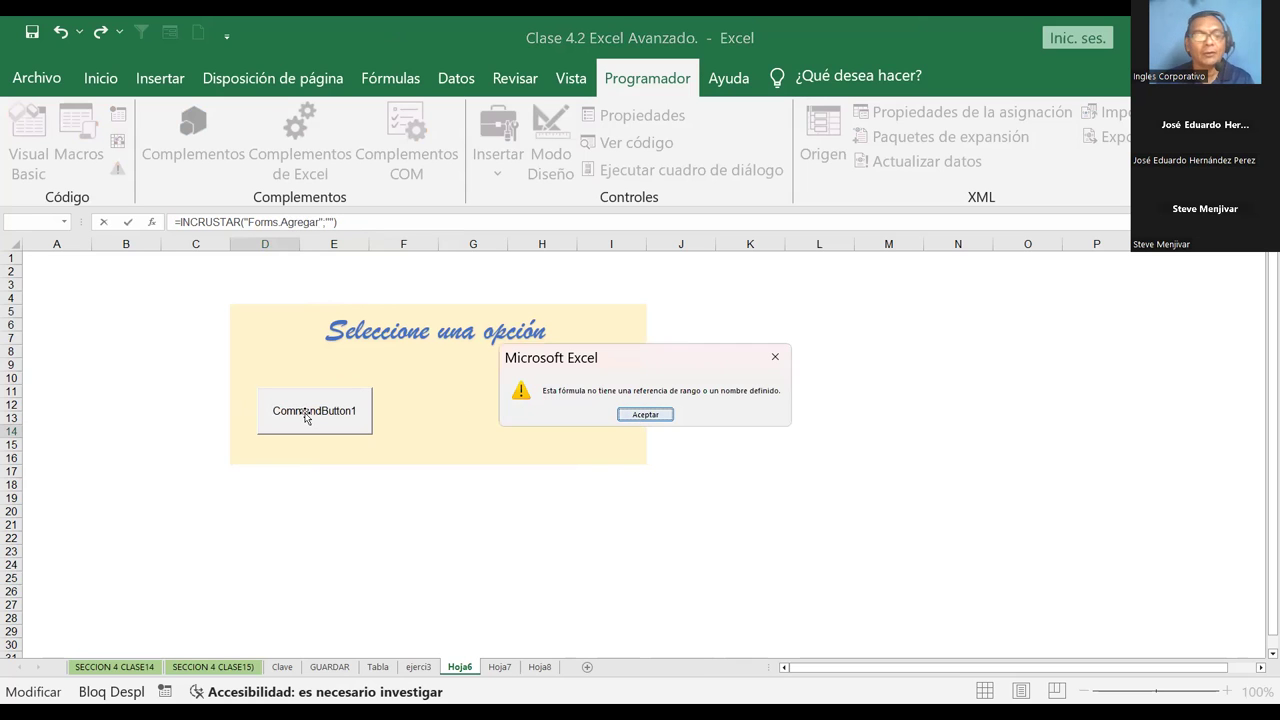
left_click(460, 423)
key("Escape")
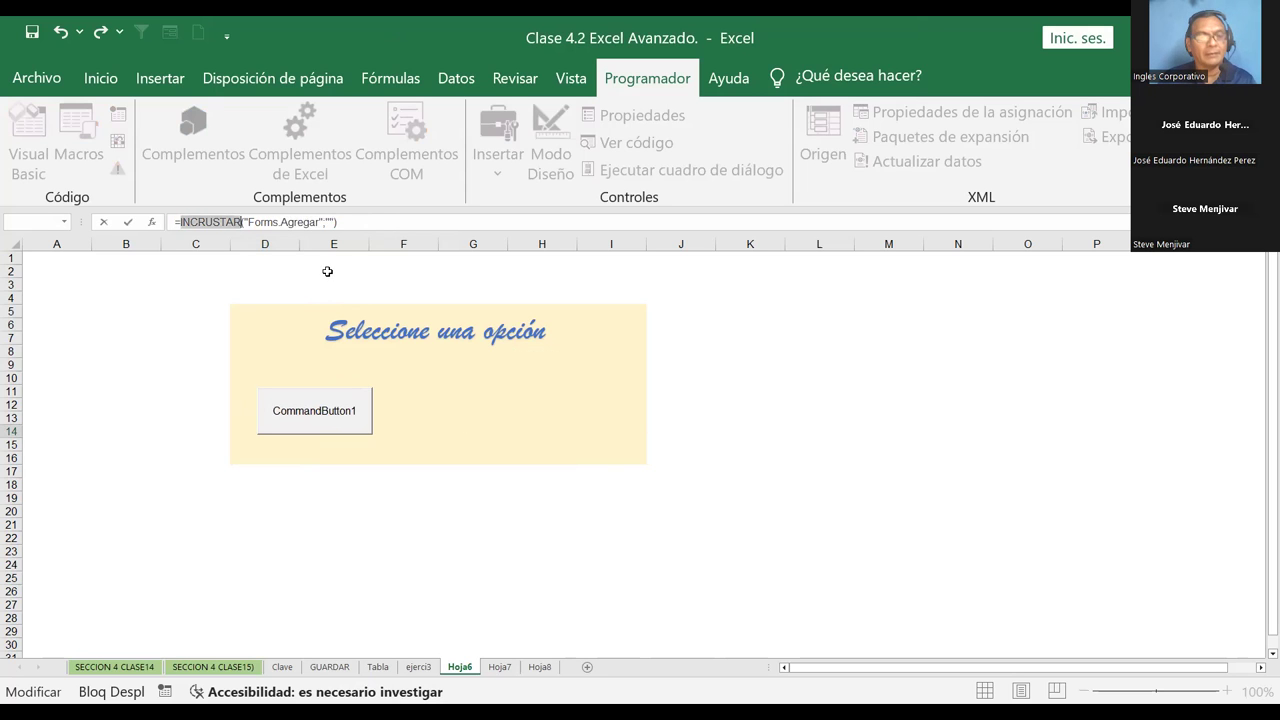
key("Escape")
Change the button's caption from CommandButton1 to Agregar.
left_click(338, 418)
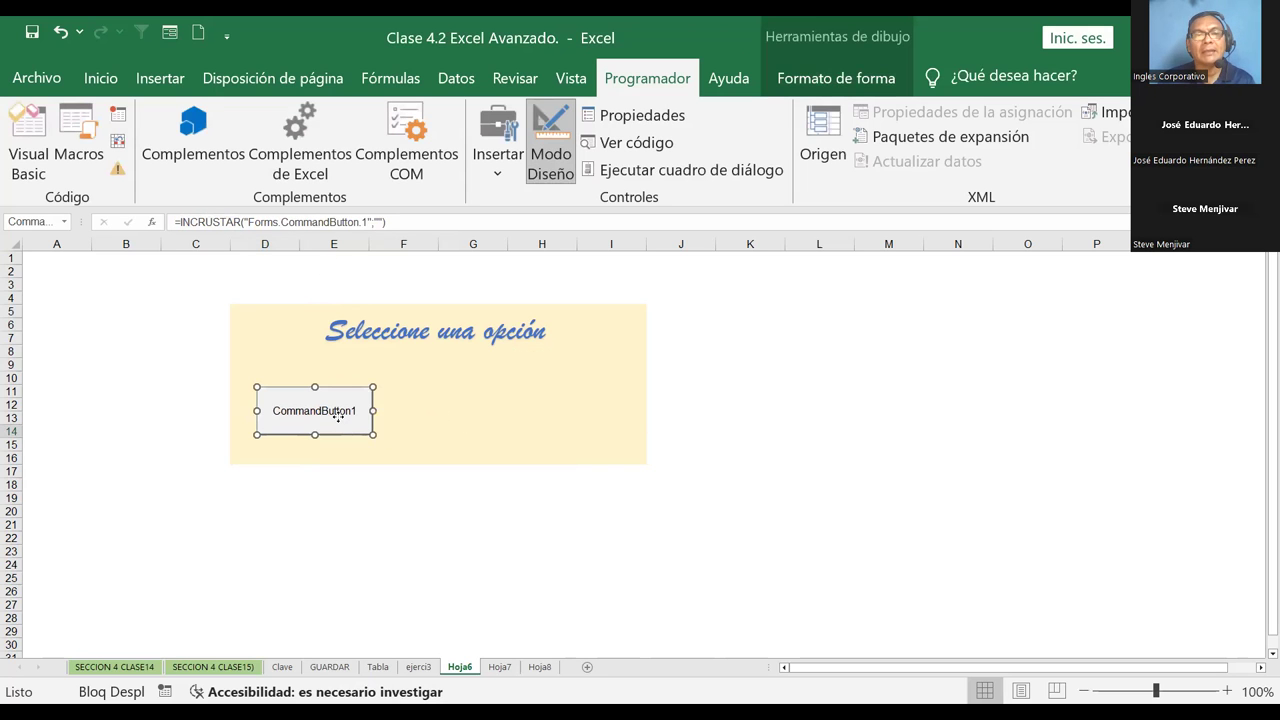
right_click(338, 422)
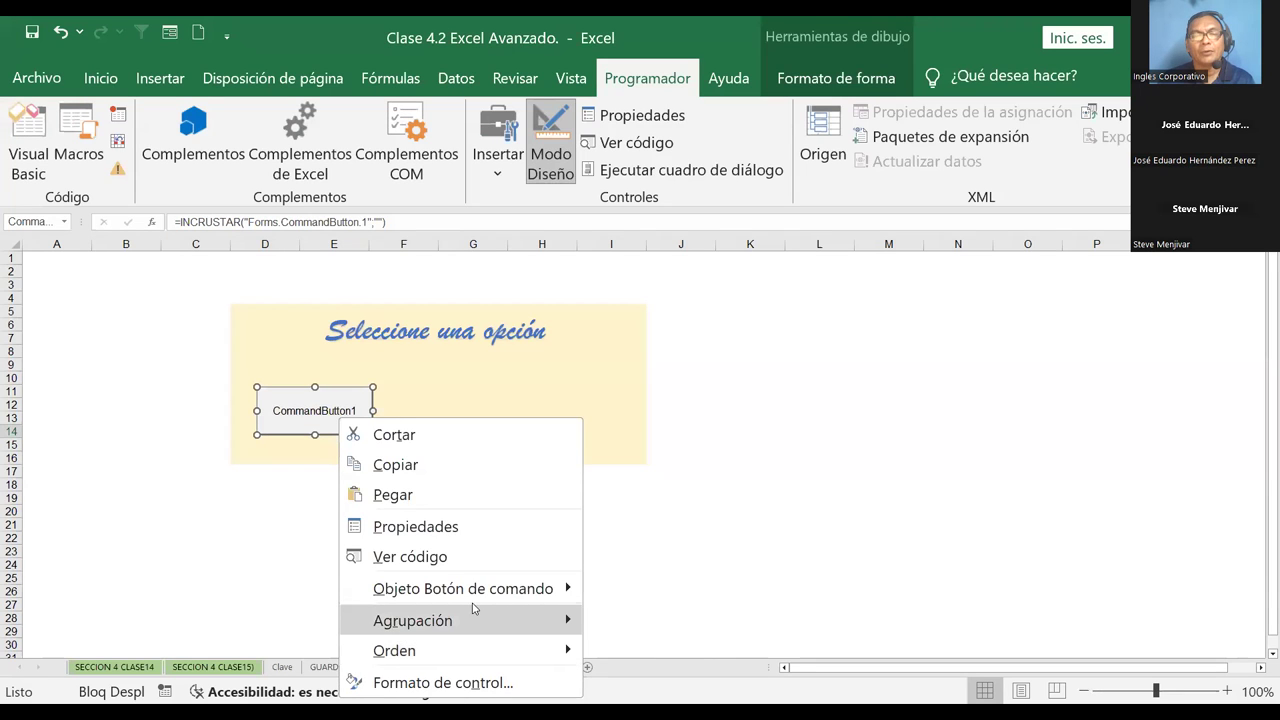
mouse_move(449, 590)
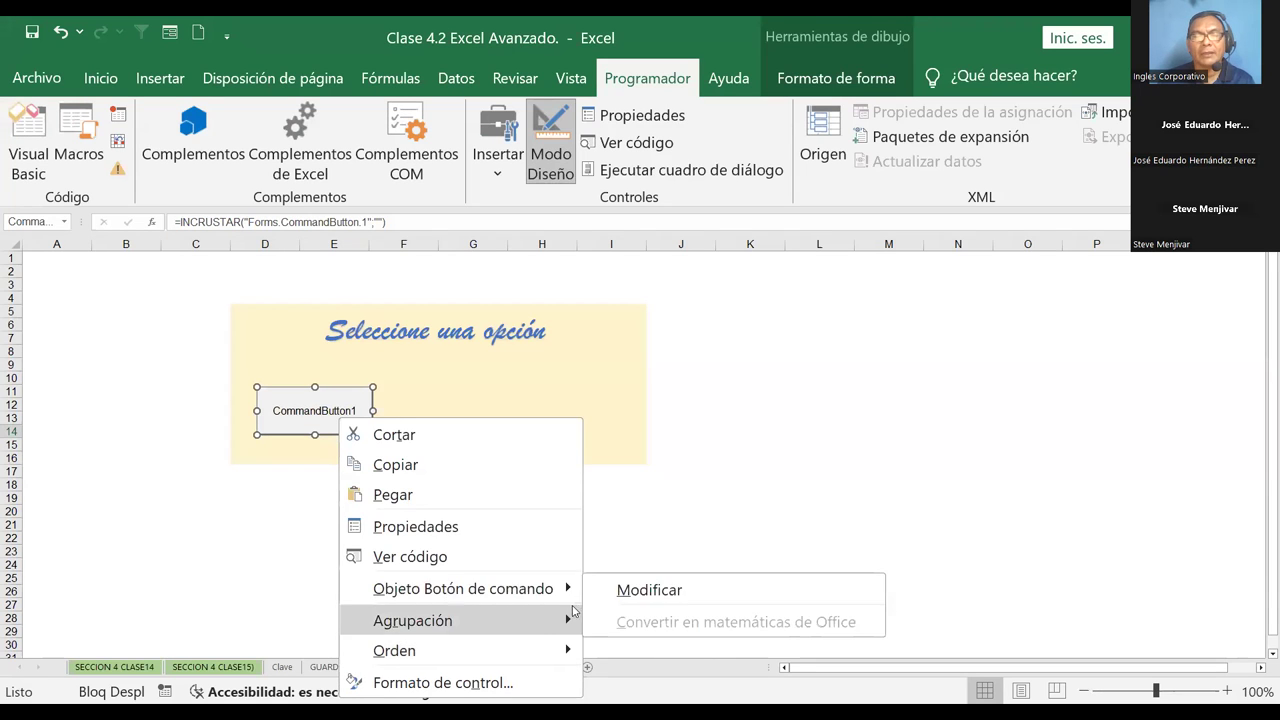
left_click(657, 594)
key("BackSpace")
key("BackSpace")
key("BackSpace")
key("BackSpace")
key("BackSpace")
key("BackSpace")
key("BackSpace")
key("BackSpace")
key("BackSpace")
key("BackSpace")
key("BackSpace")
key("BackSpace")
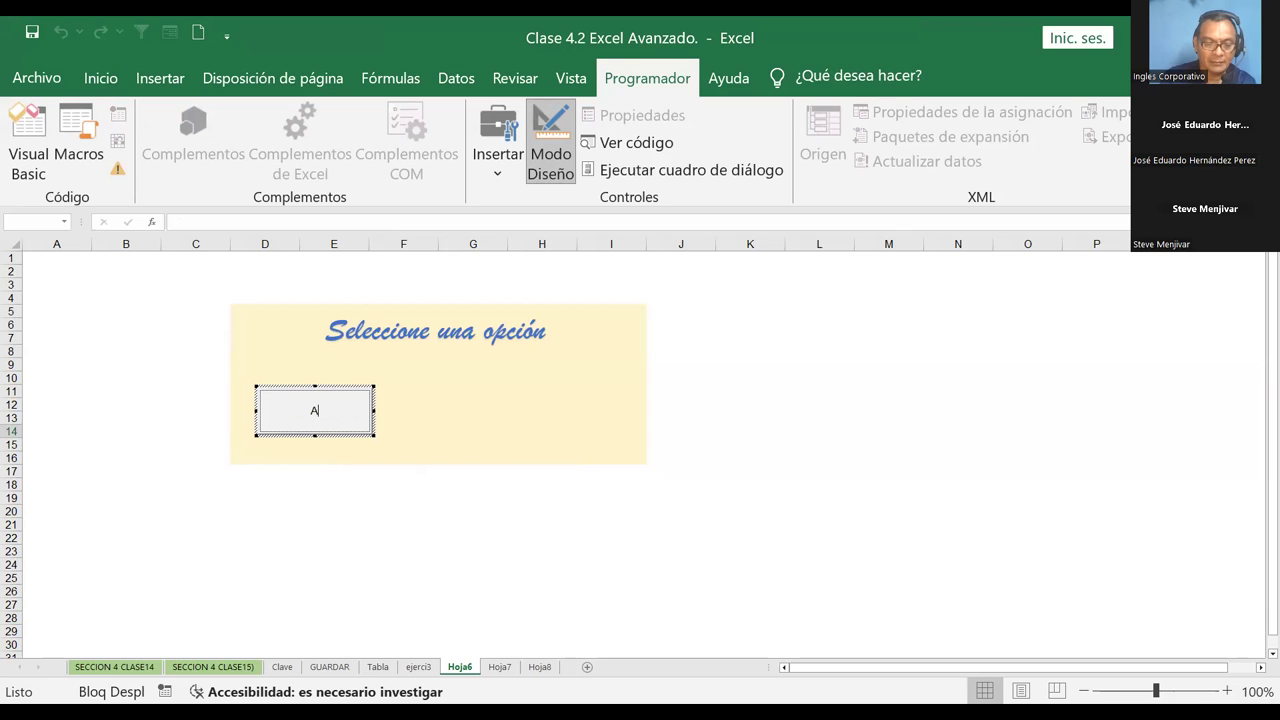
type("regar")
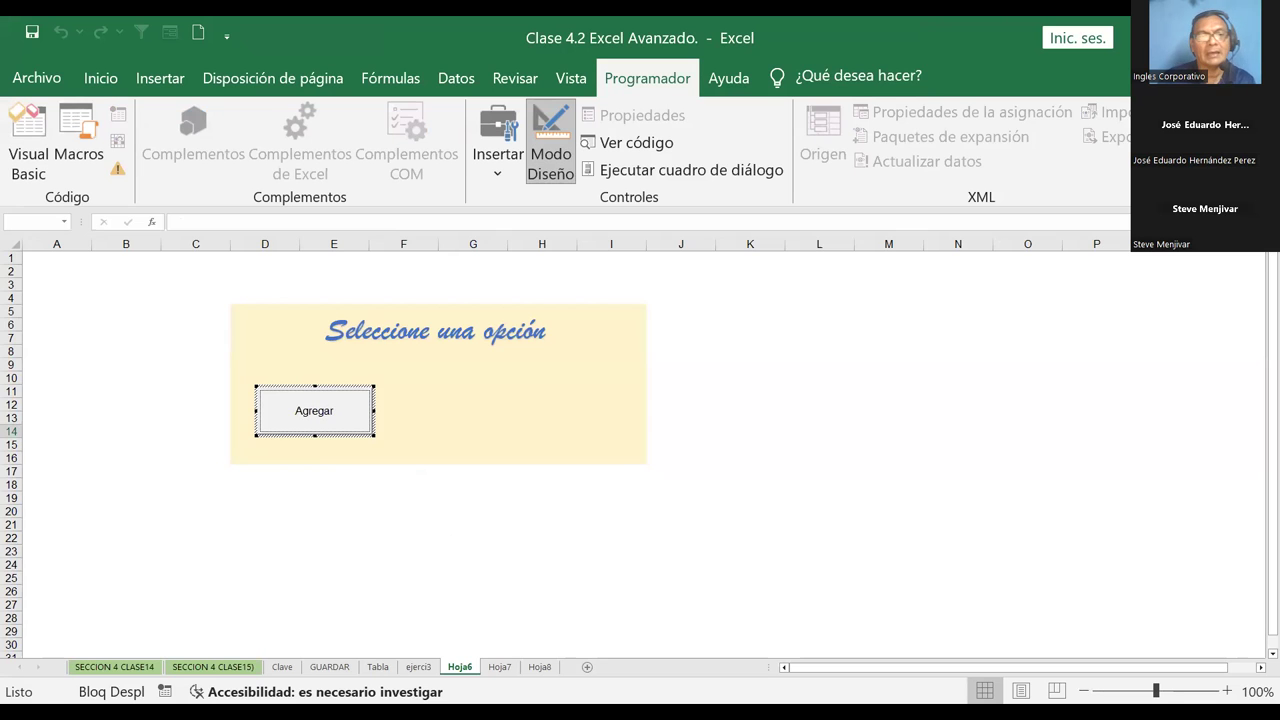
left_click(447, 400)
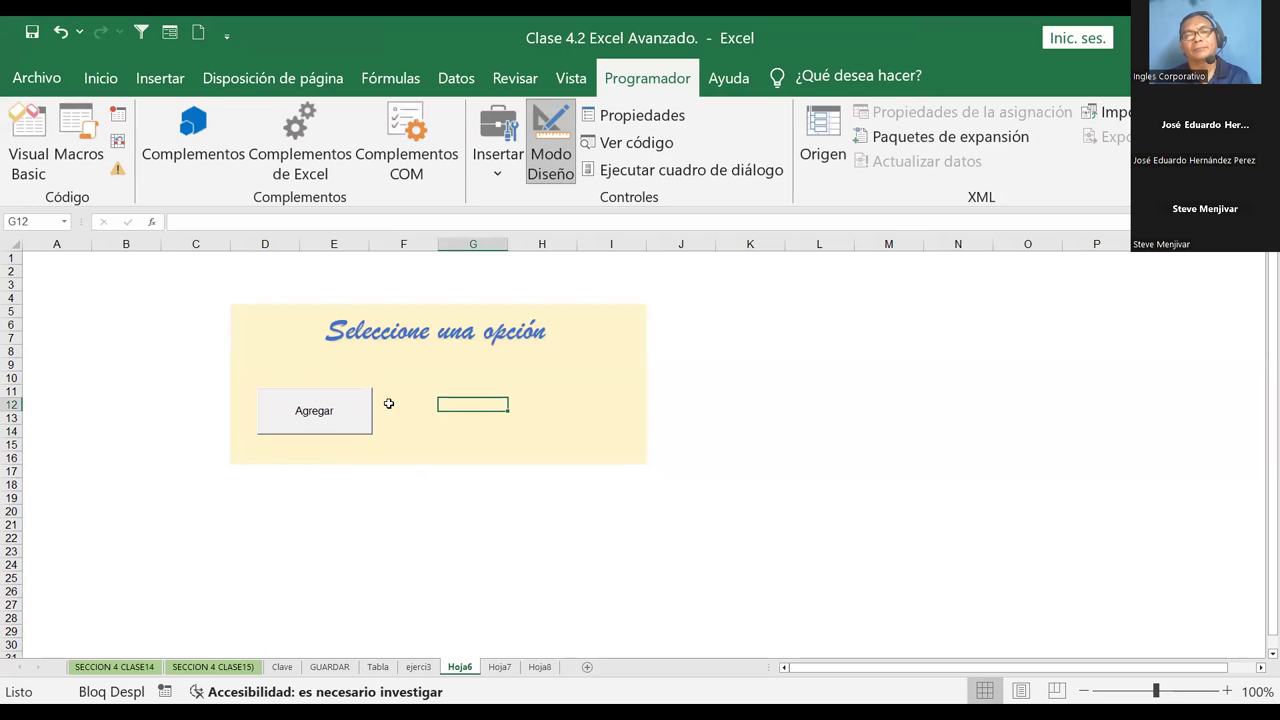
Draw a second ActiveX command button beside Agregar and caption it Eliminar.
left_click(324, 425)
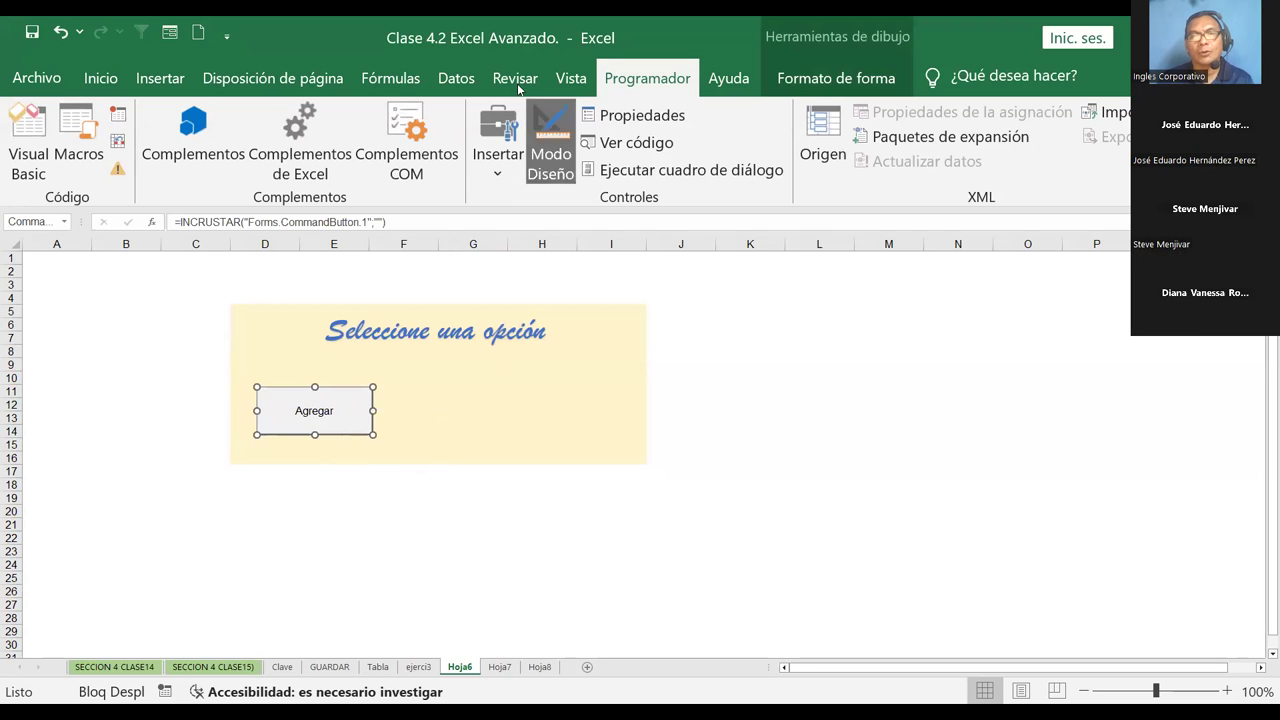
left_click(503, 178)
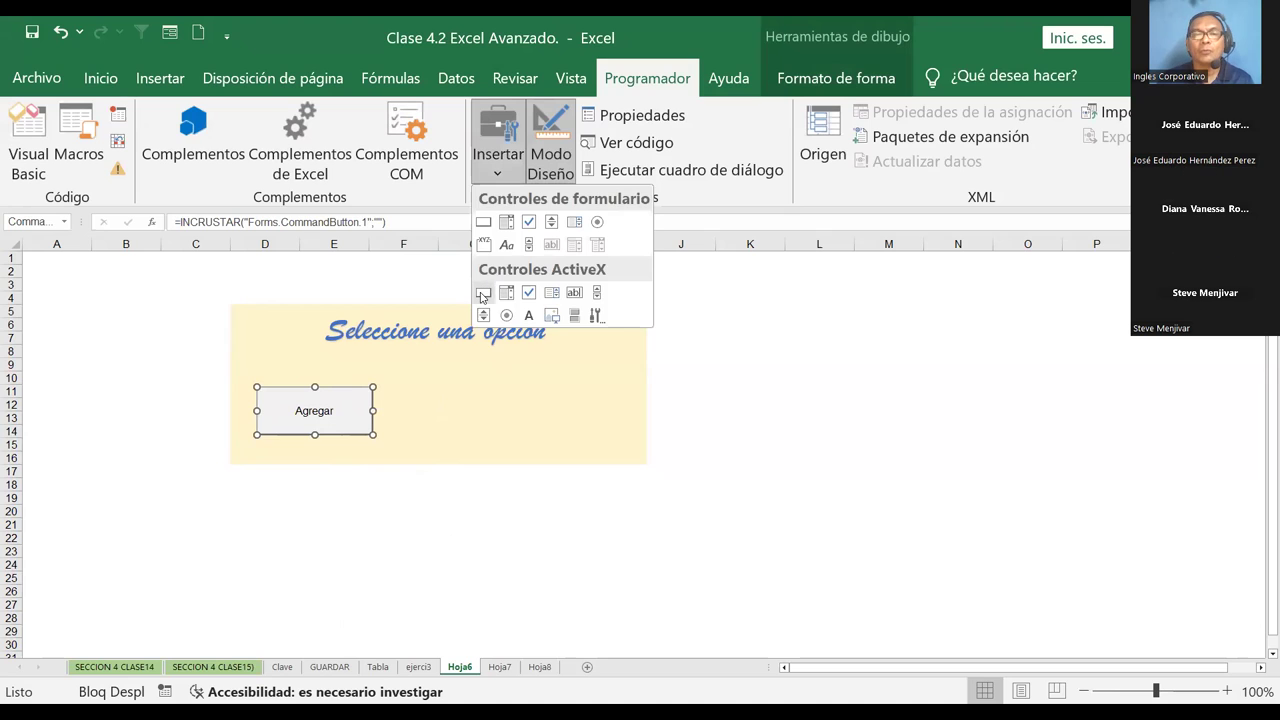
left_click_drag(417, 388, 533, 436)
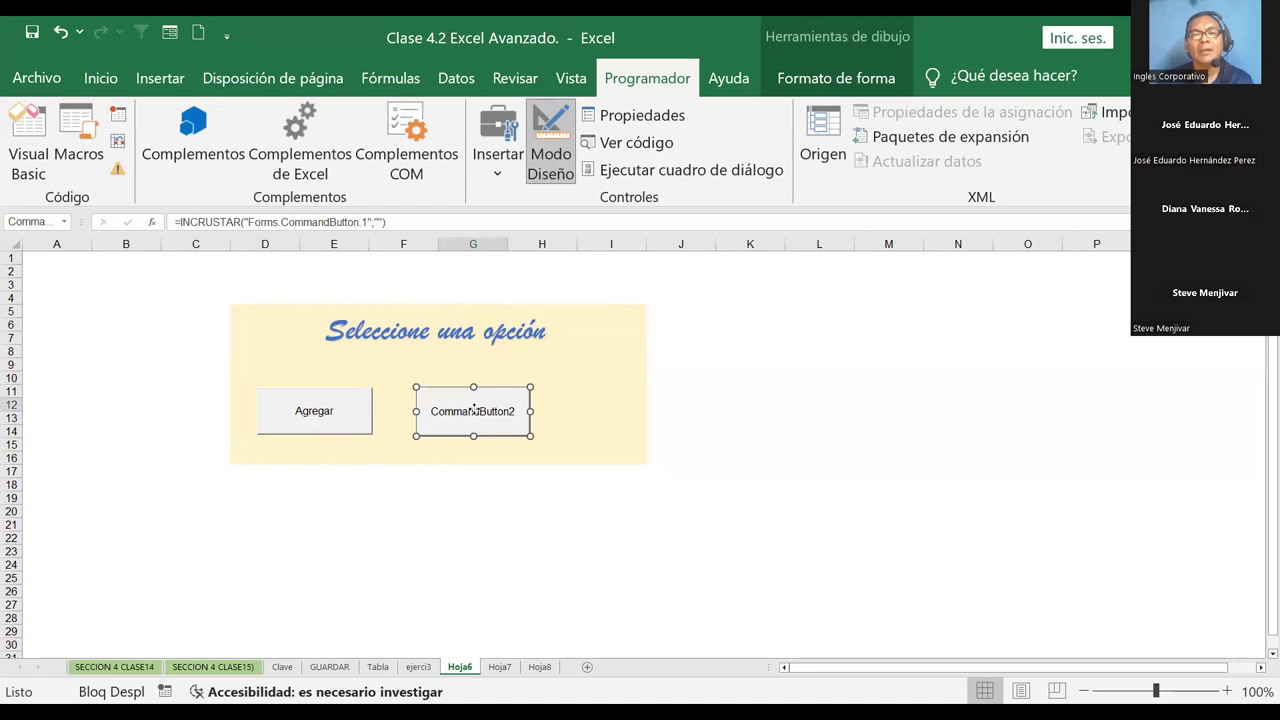
right_click(474, 408)
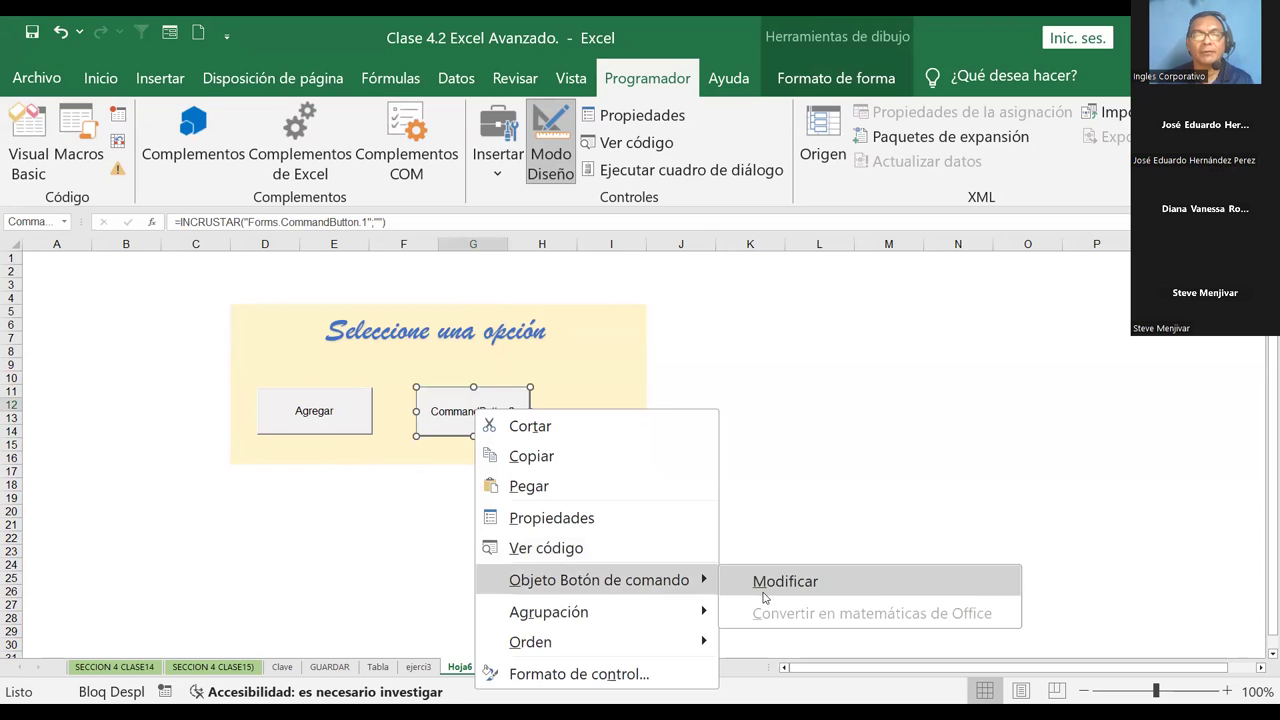
left_click(765, 584)
key("BackSpace")
key("BackSpace")
key("BackSpace")
key("BackSpace")
key("BackSpace")
key("BackSpace")
key("BackSpace")
key("BackSpace")
key("BackSpace")
key("BackSpace")
key("BackSpace")
key("BackSpace")
key("BackSpace")
key("BackSpace")
type("Eliminar")
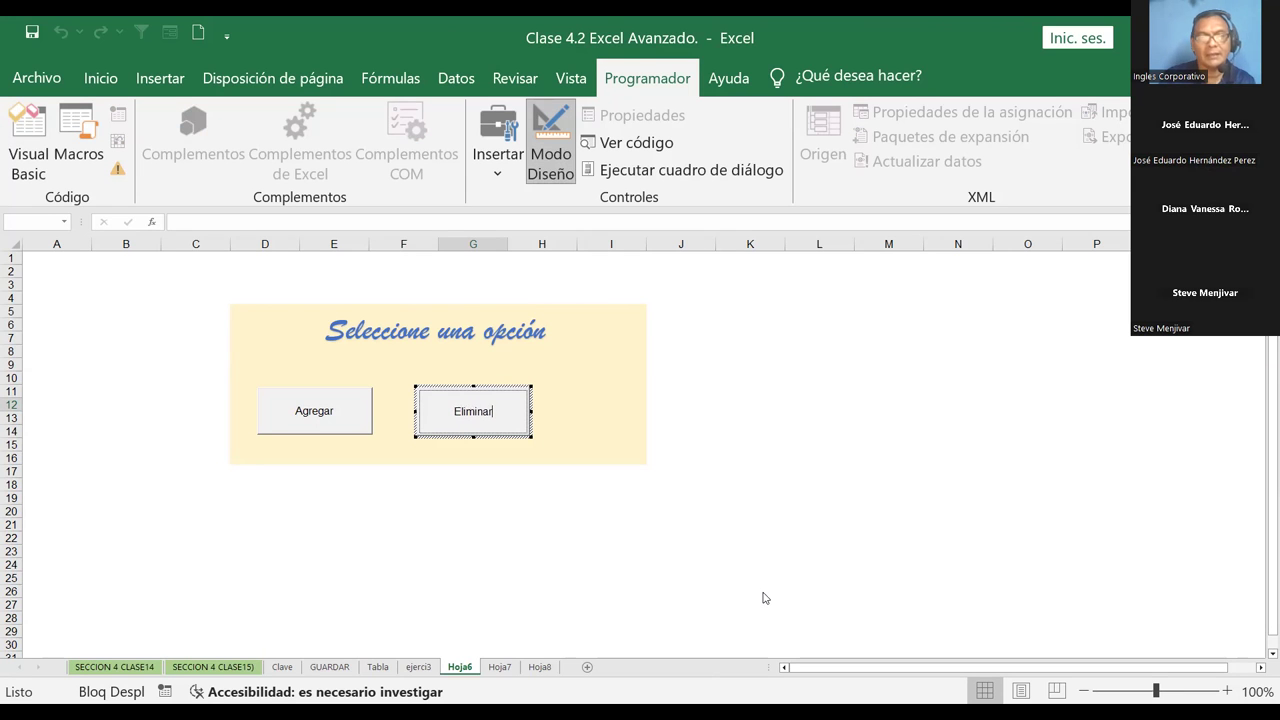
left_click(237, 360)
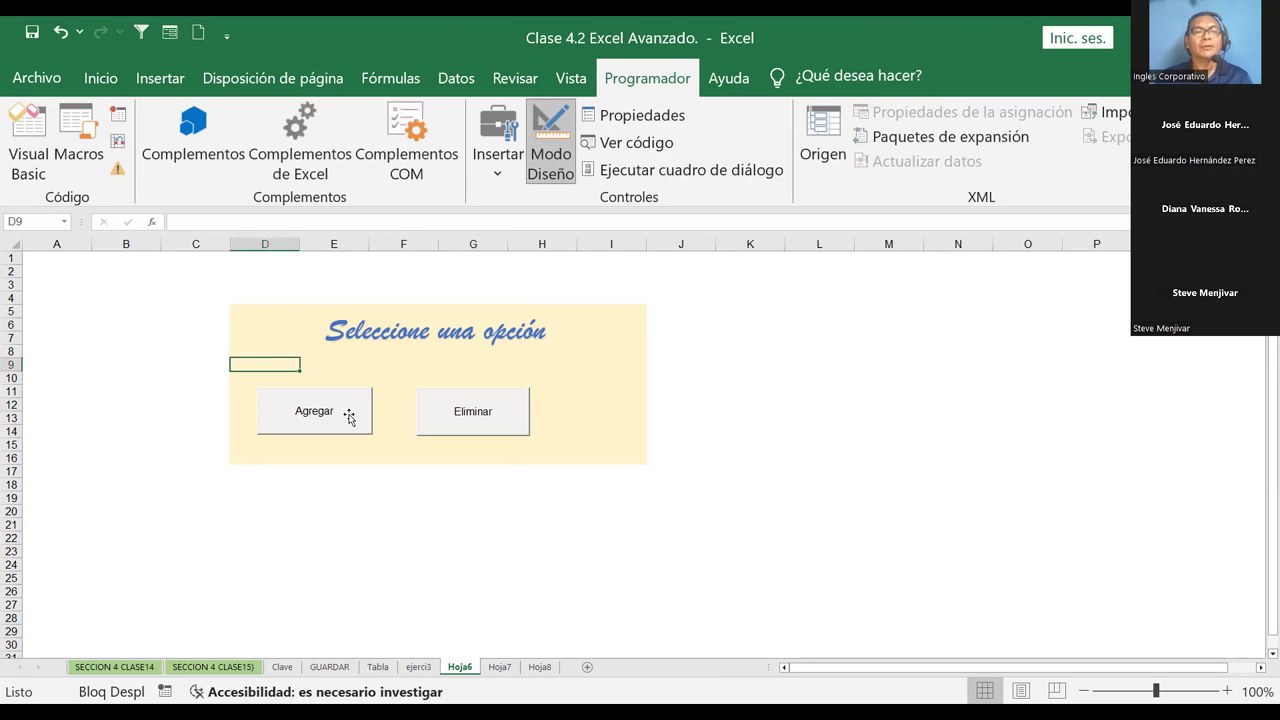
Shift the Agregar and Eliminar buttons right to space them across the yellow panel.
left_click(359, 413)
left_click_drag(360, 413, 392, 412)
left_click_drag(479, 413, 557, 418)
left_click_drag(372, 420, 389, 420)
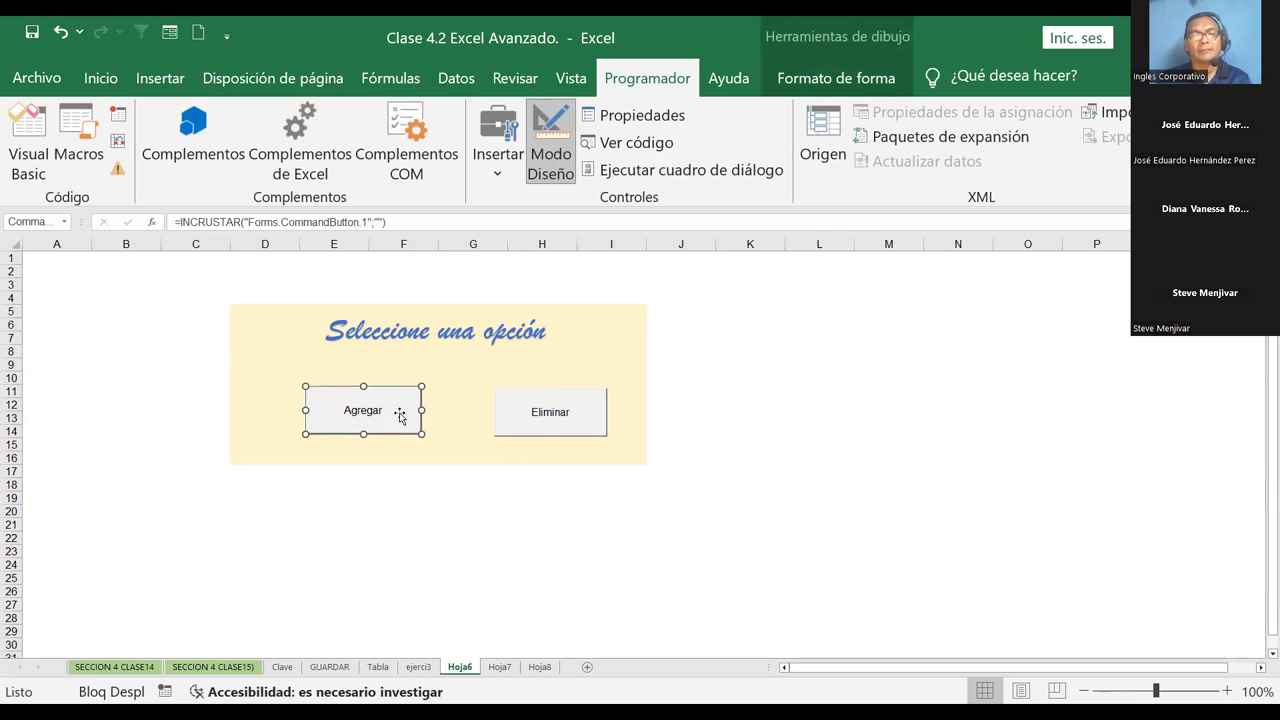
left_click(578, 339)
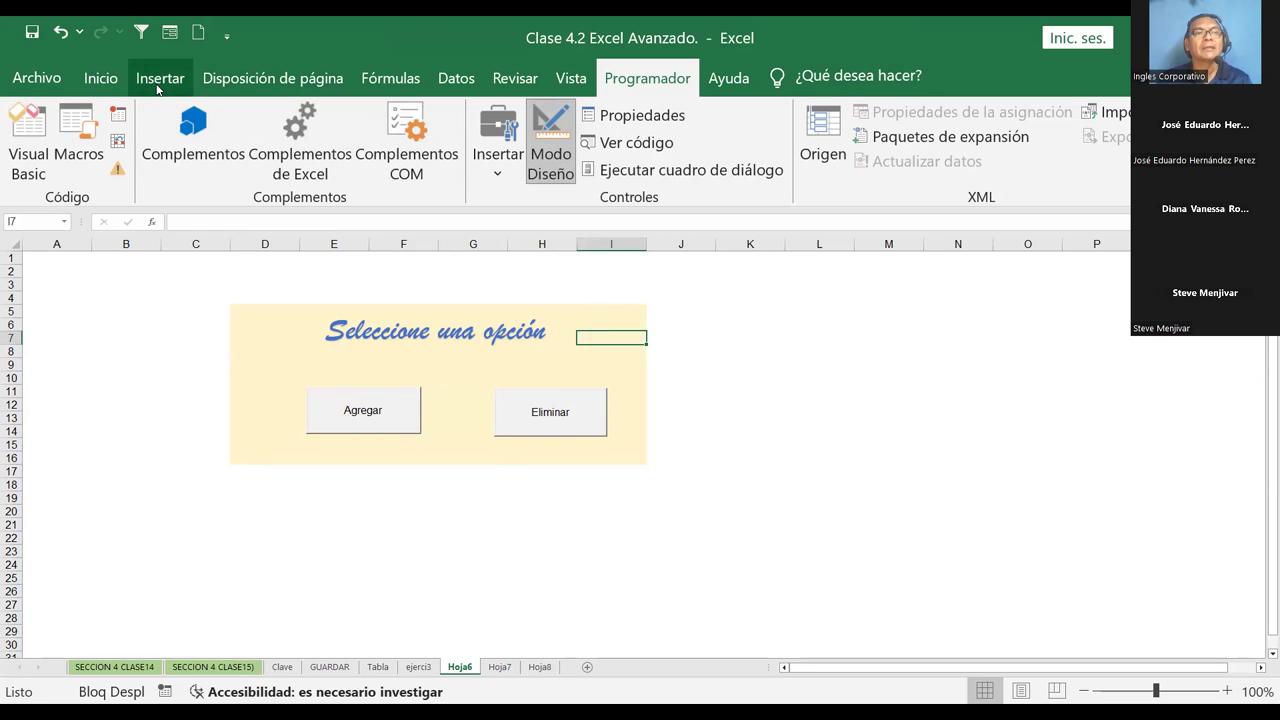
Insert the green Excel illustration found by an online picture search for 'excel avanzado'.
left_click(157, 88)
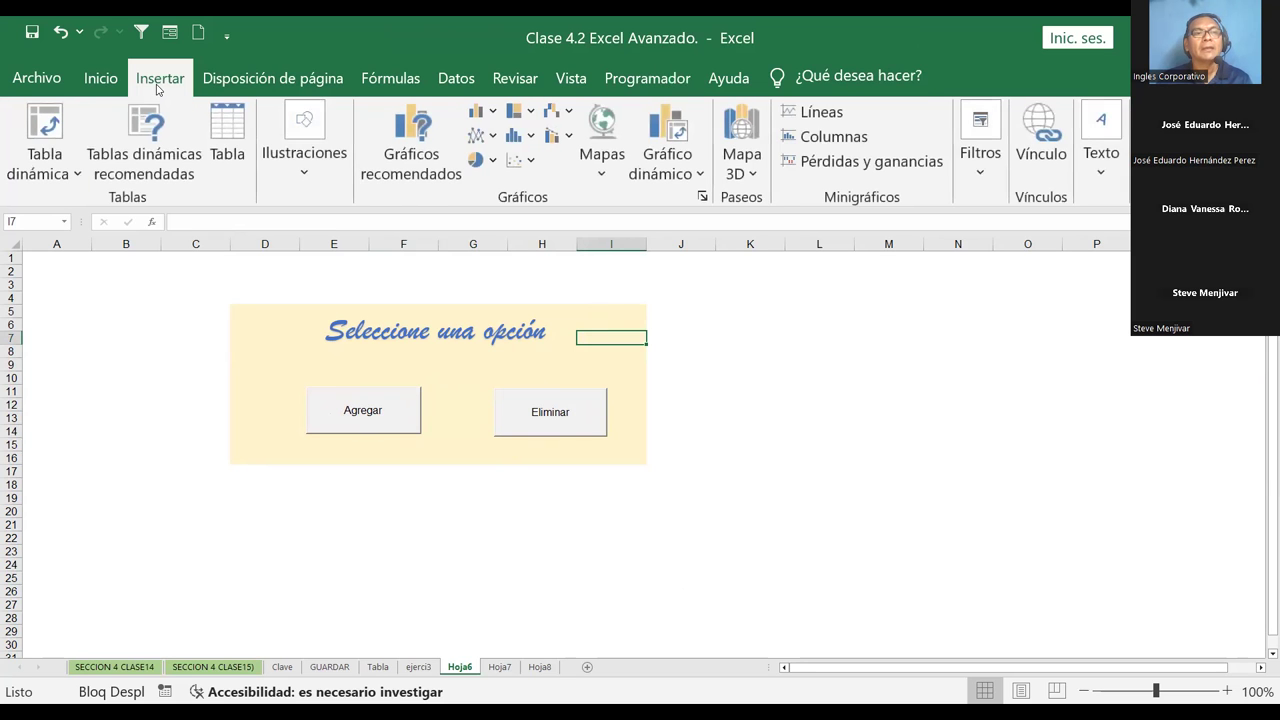
left_click(94, 81)
left_click(160, 78)
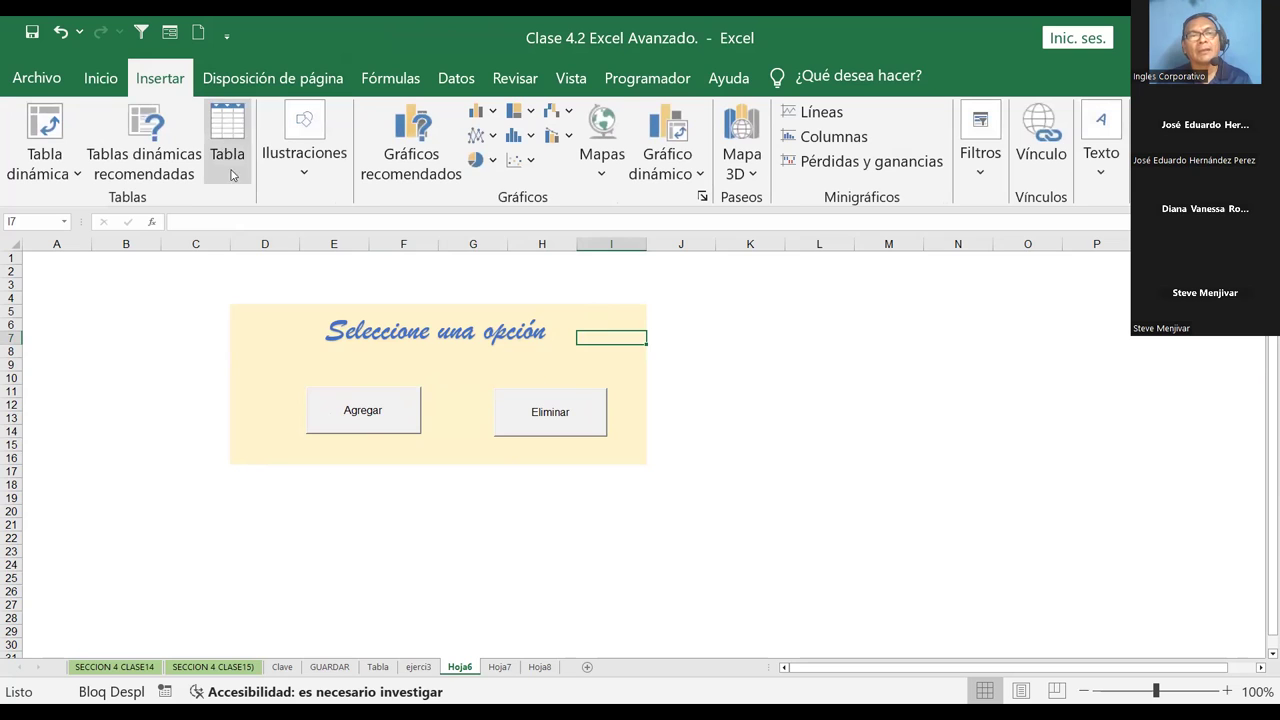
left_click(309, 178)
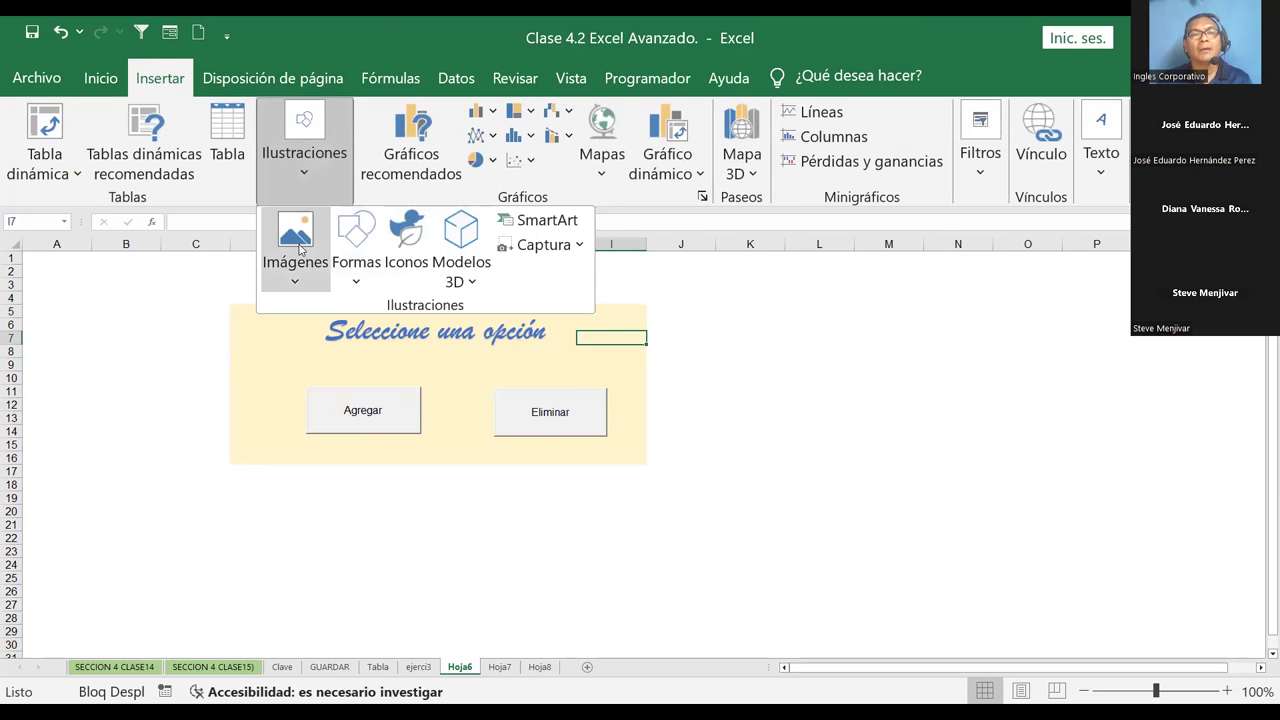
left_click(296, 250)
left_click(330, 369)
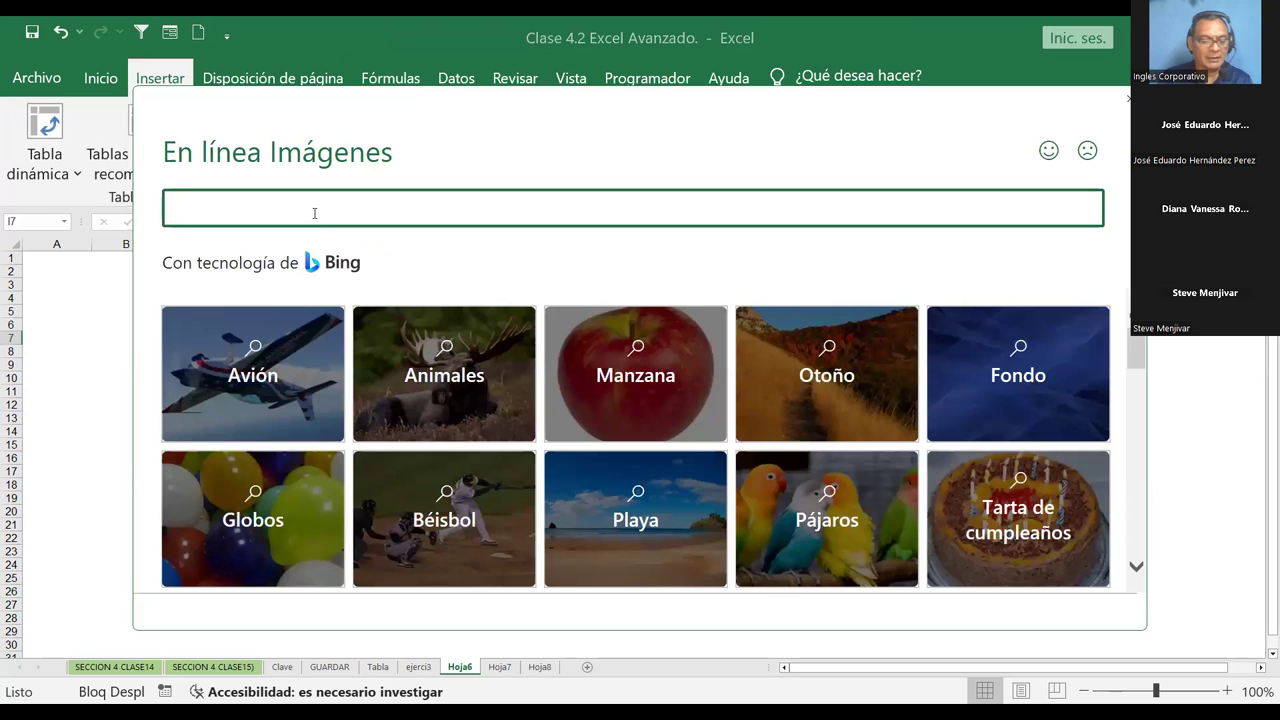
type("excel avanz")
key("BackSpace")
key("BackSpace")
type("nzado")
key("Return")
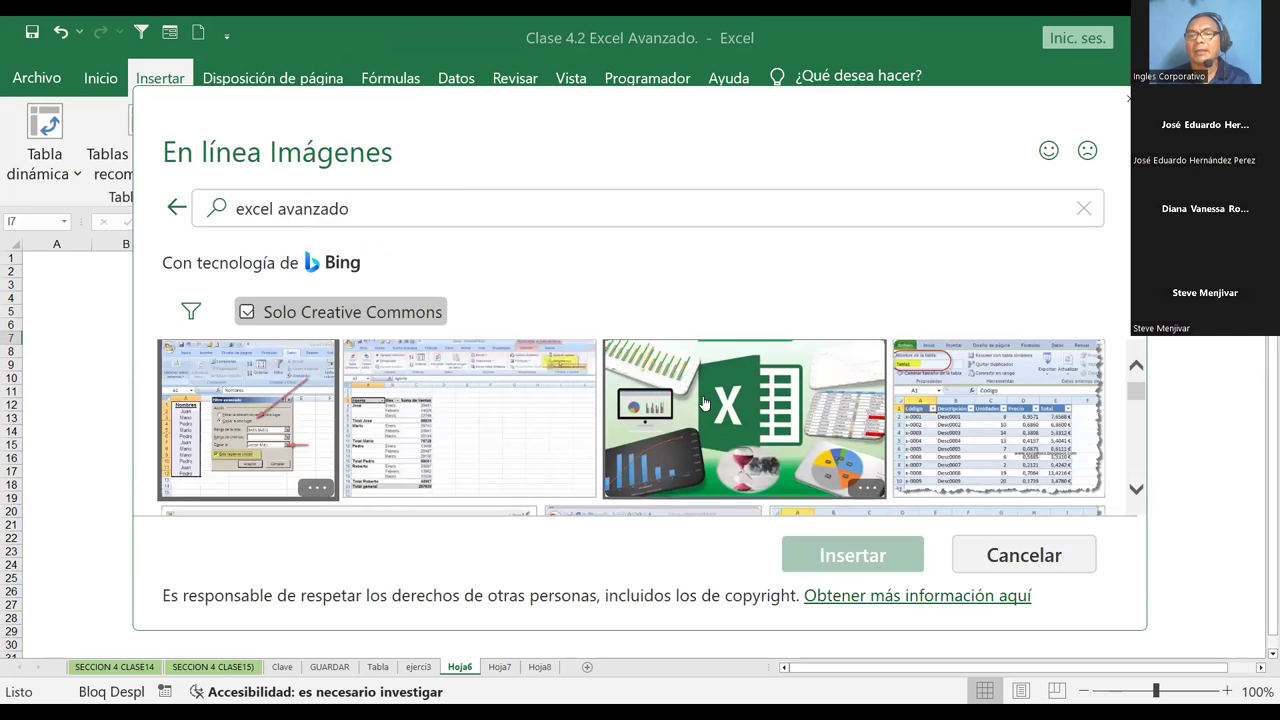
left_click(704, 403)
left_click(835, 557)
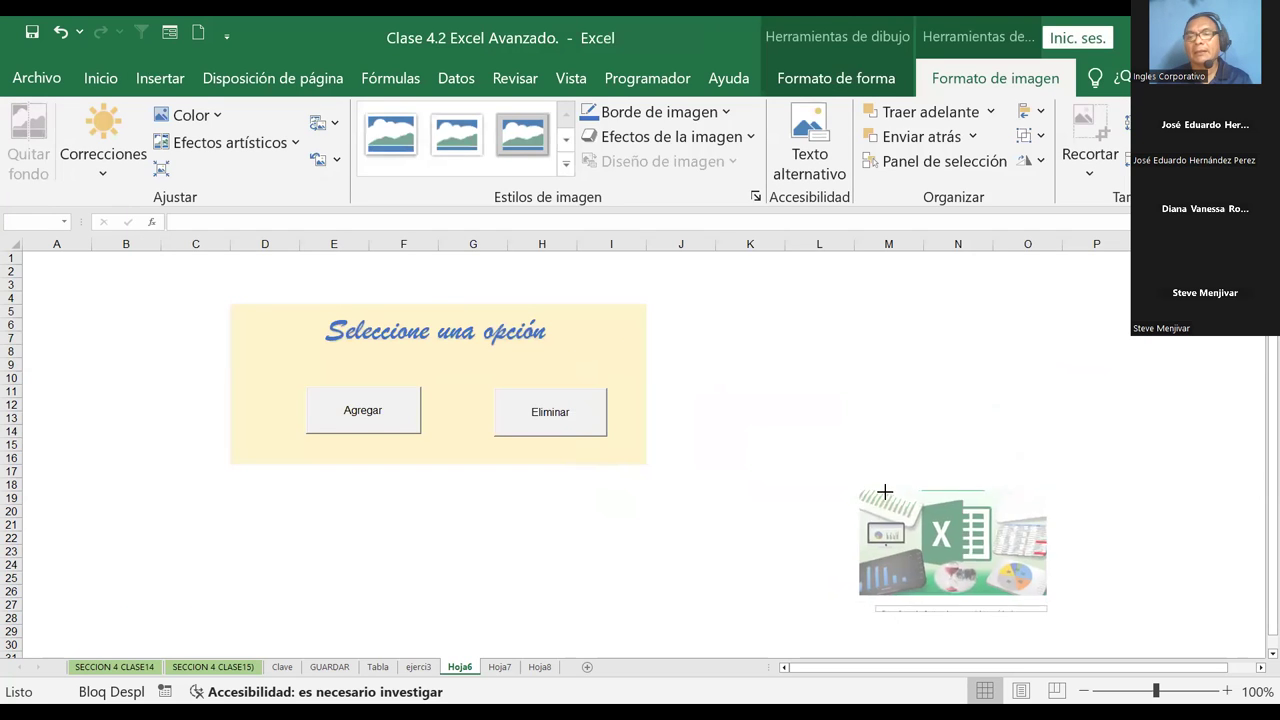
Delete the licence caption and move the Excel picture beside the 'Seleccione una opción' title.
left_click_drag(916, 523, 724, 368)
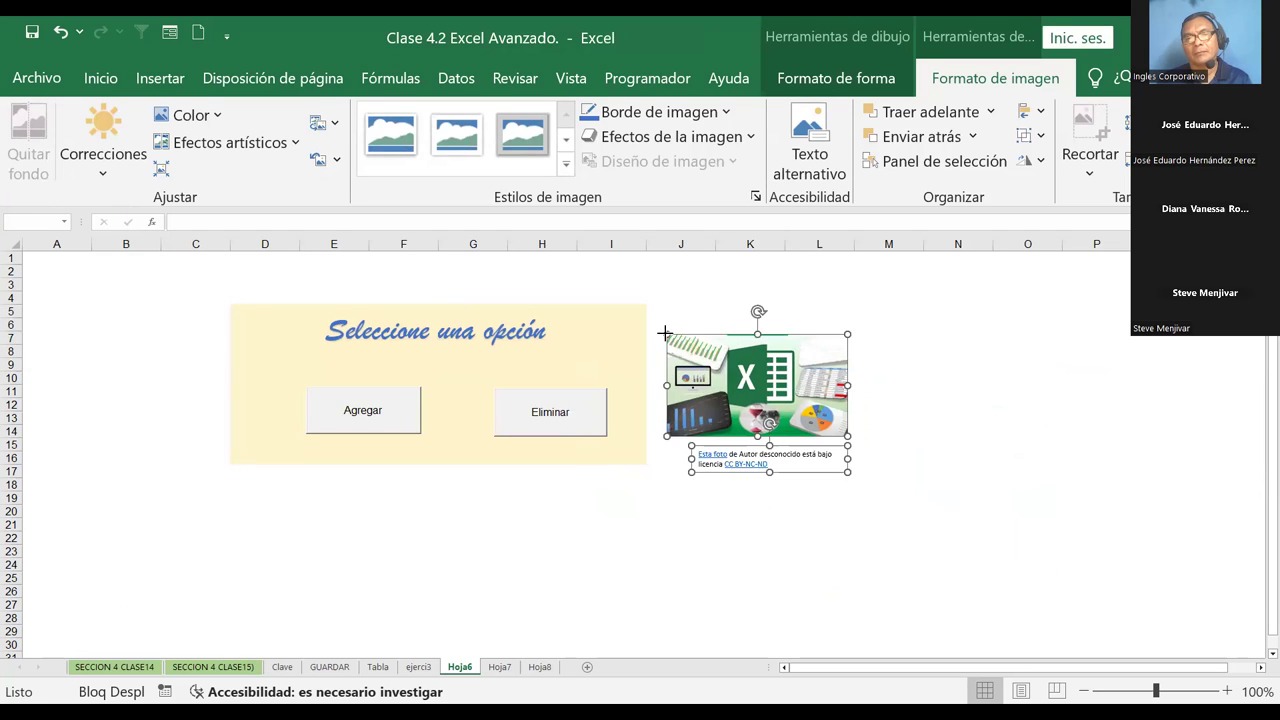
left_click_drag(667, 334, 776, 398)
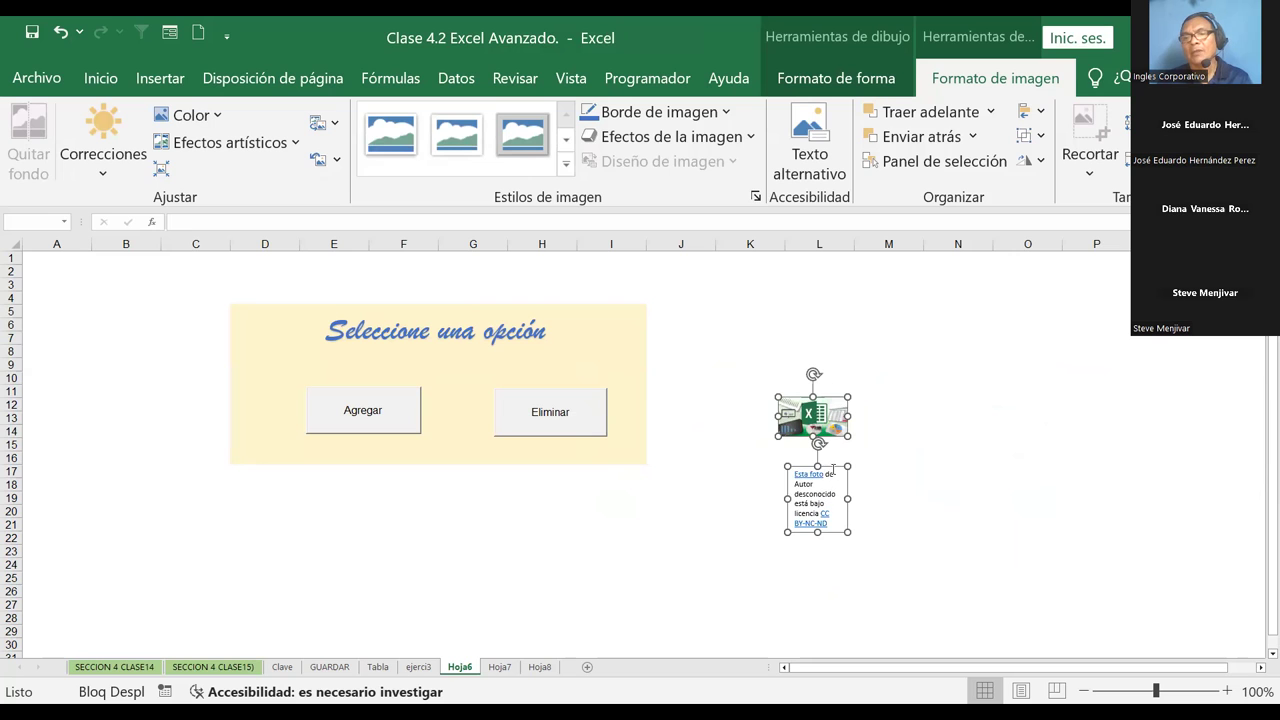
key("Delete")
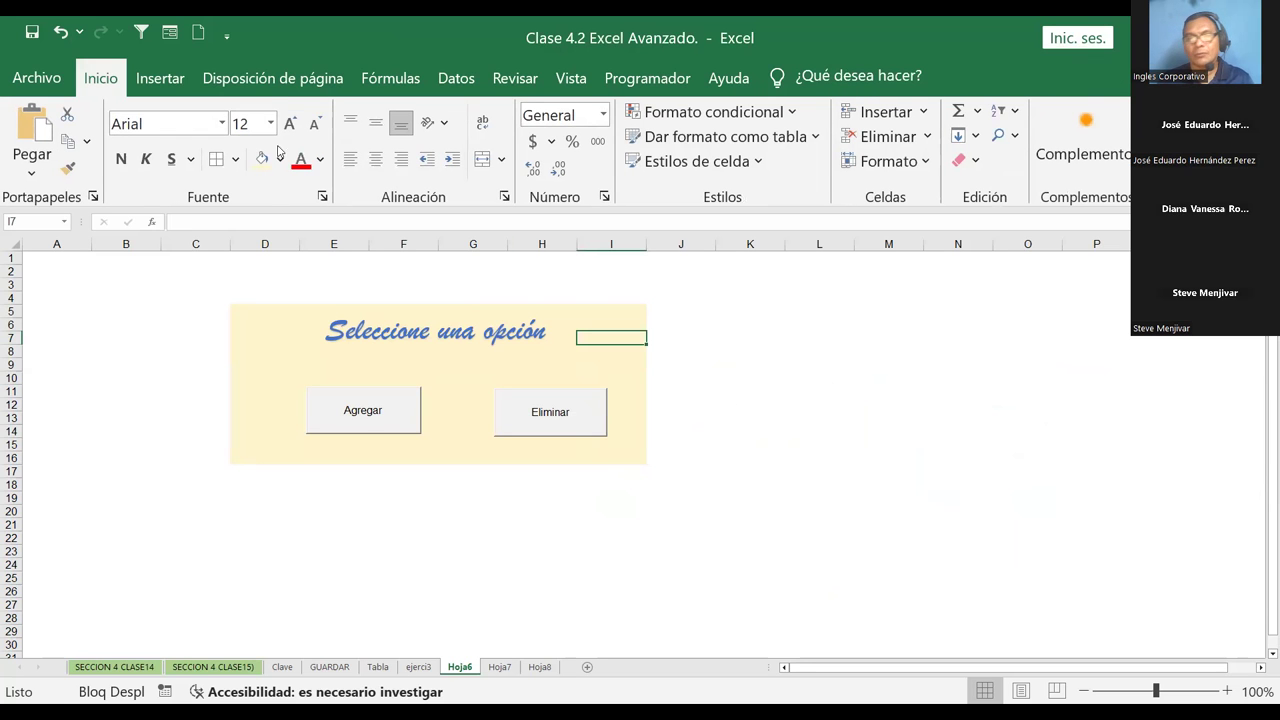
left_click(61, 32)
left_click(930, 492)
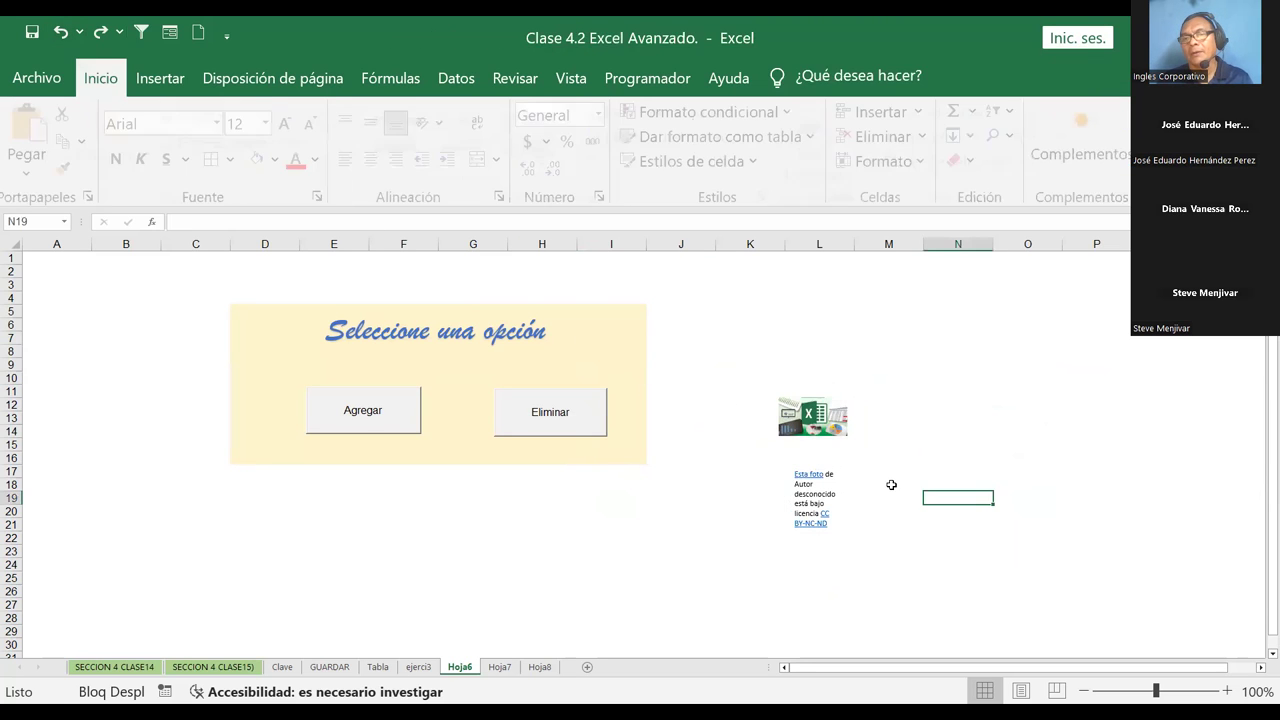
left_click(824, 531)
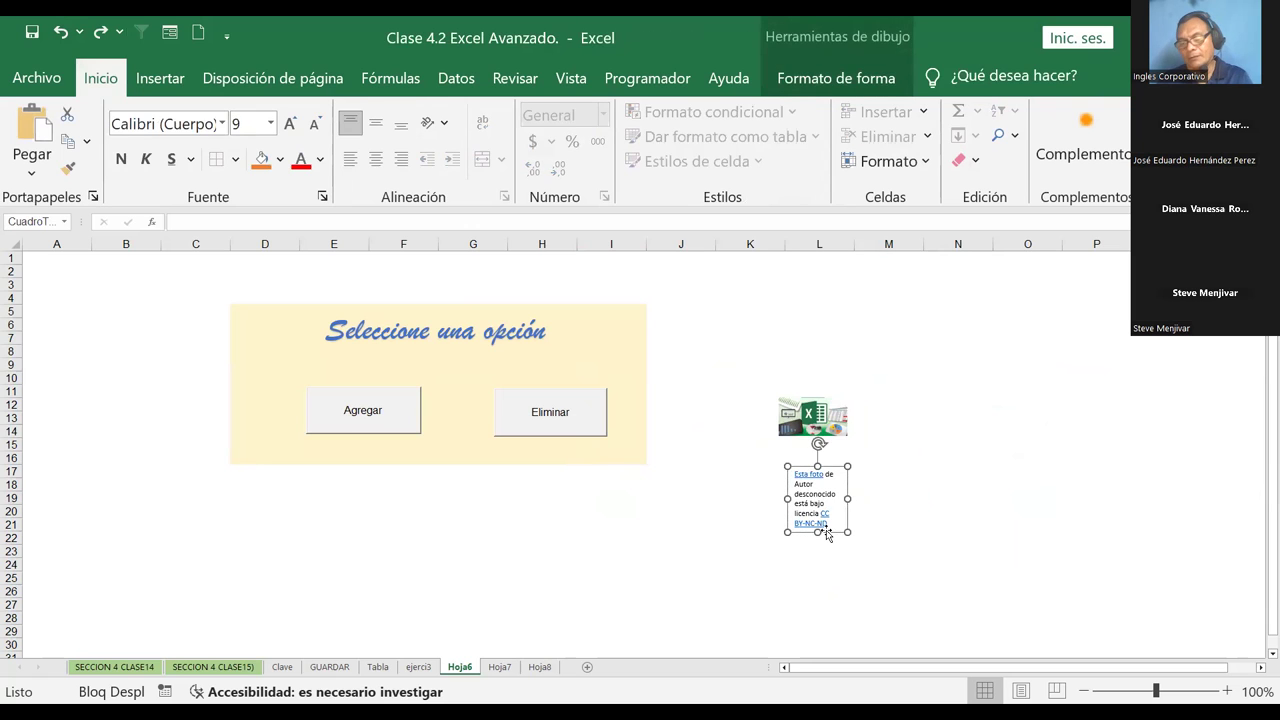
key("Delete")
left_click_drag(815, 425, 601, 350)
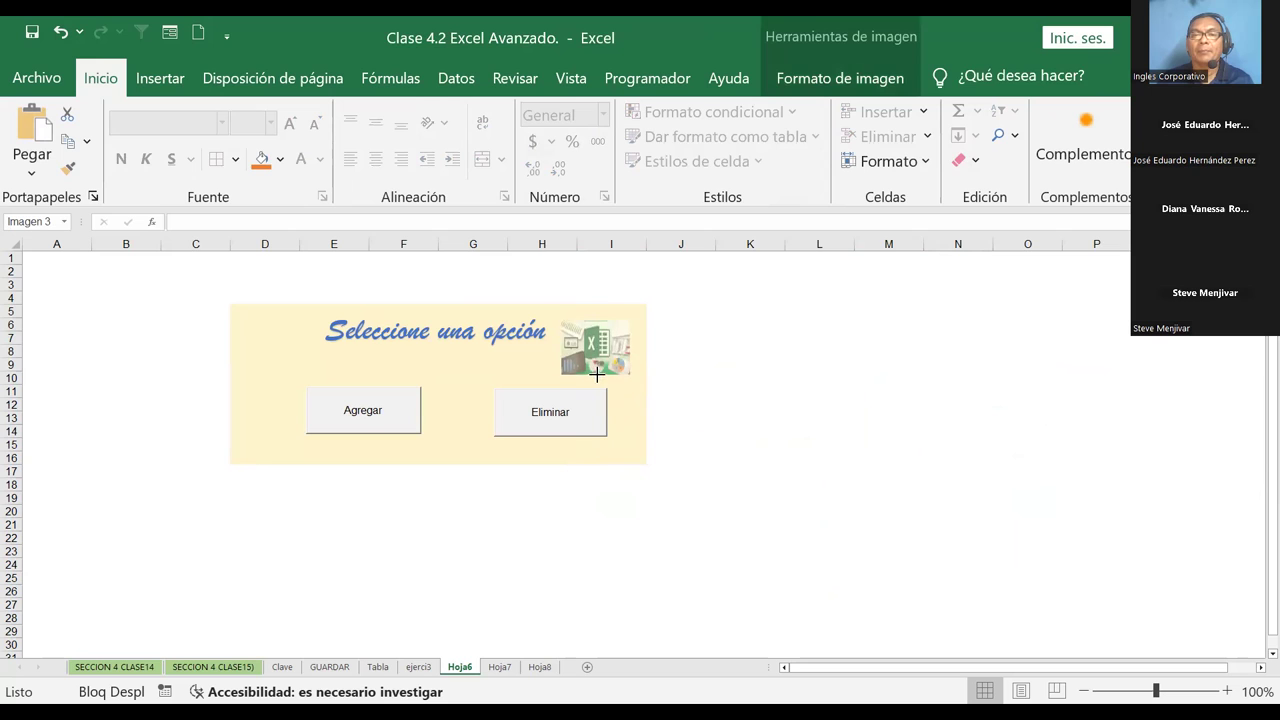
left_click(774, 366)
left_click(866, 323)
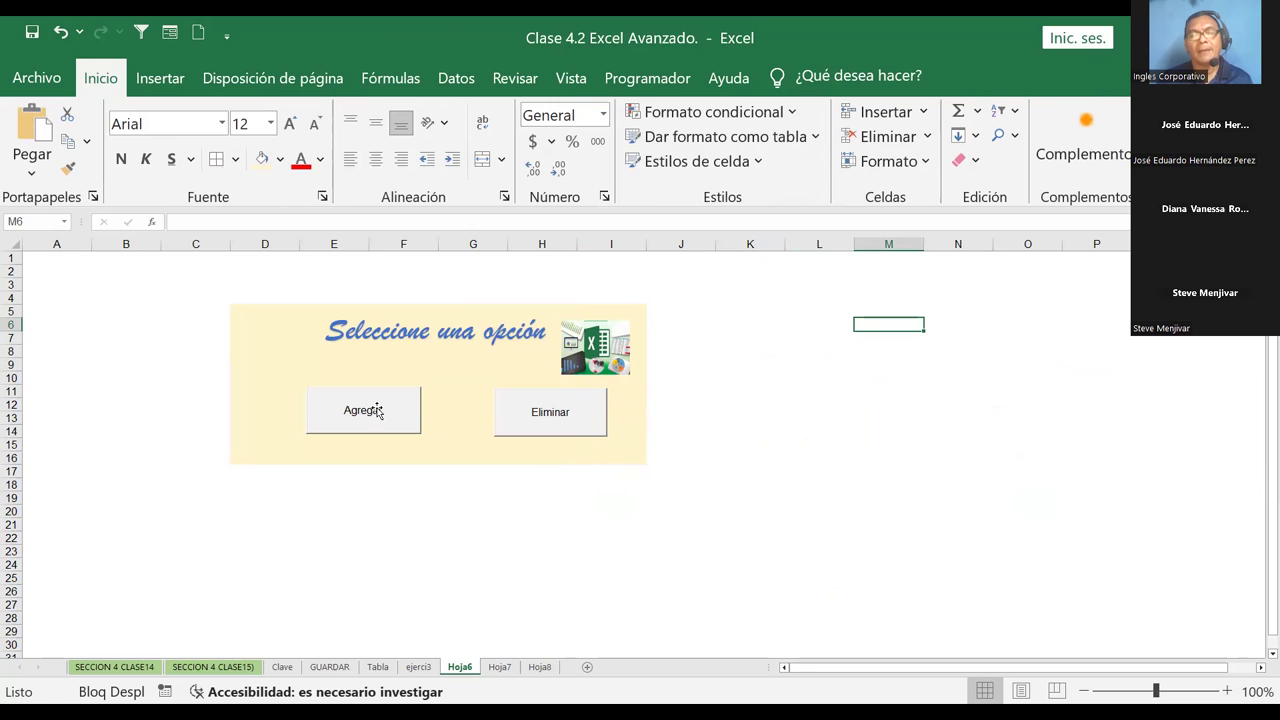
Rename sheet Hoja7 to Agregar.
left_click(377, 410)
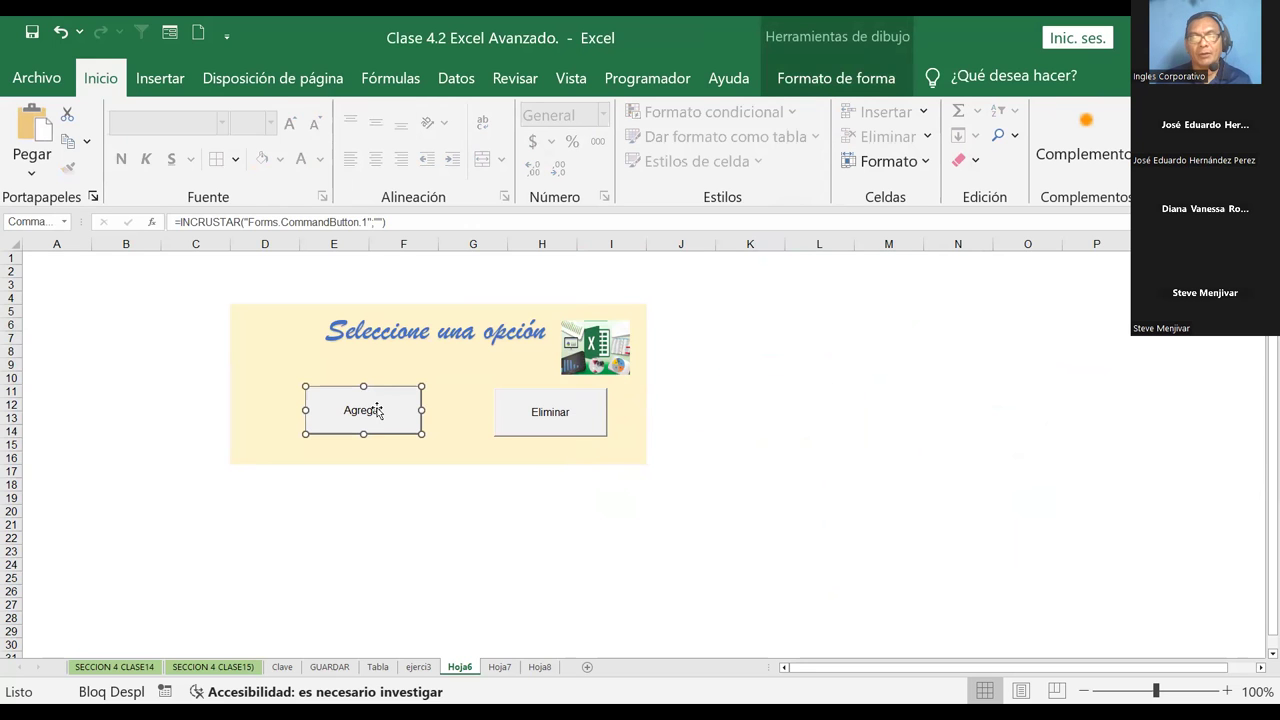
left_click(498, 667)
right_click(503, 670)
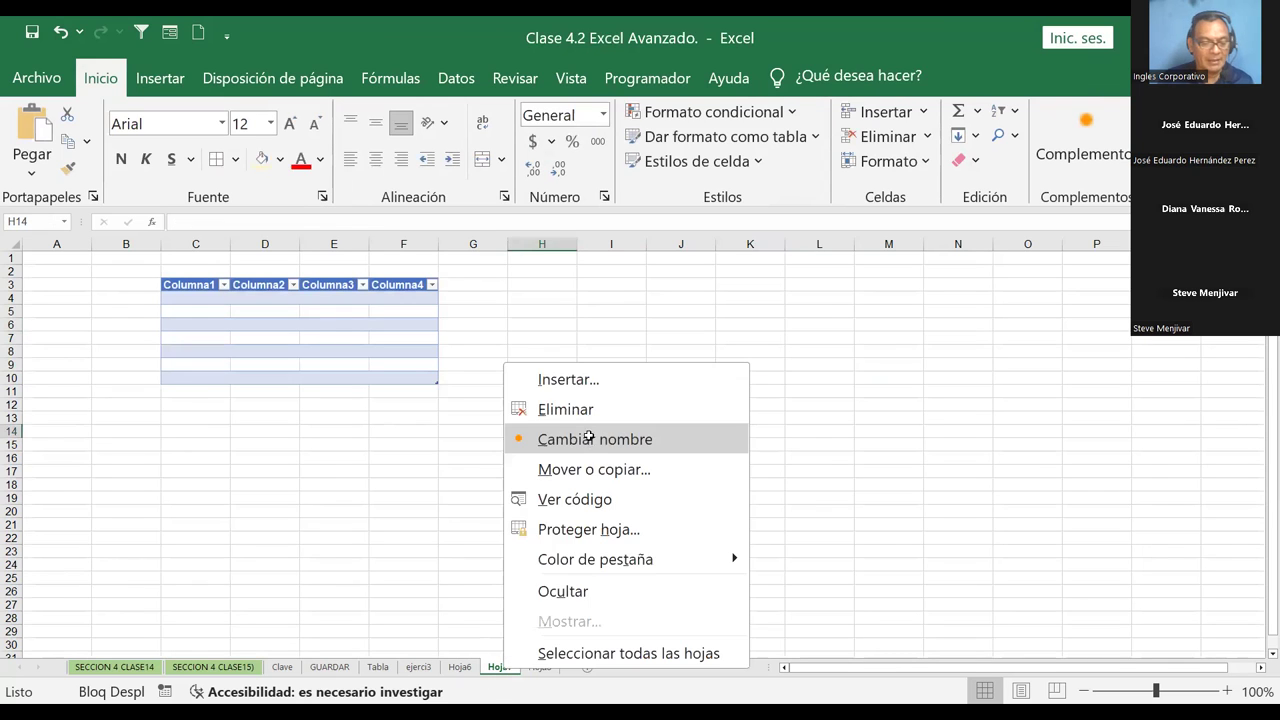
left_click(590, 437)
type("Agregar")
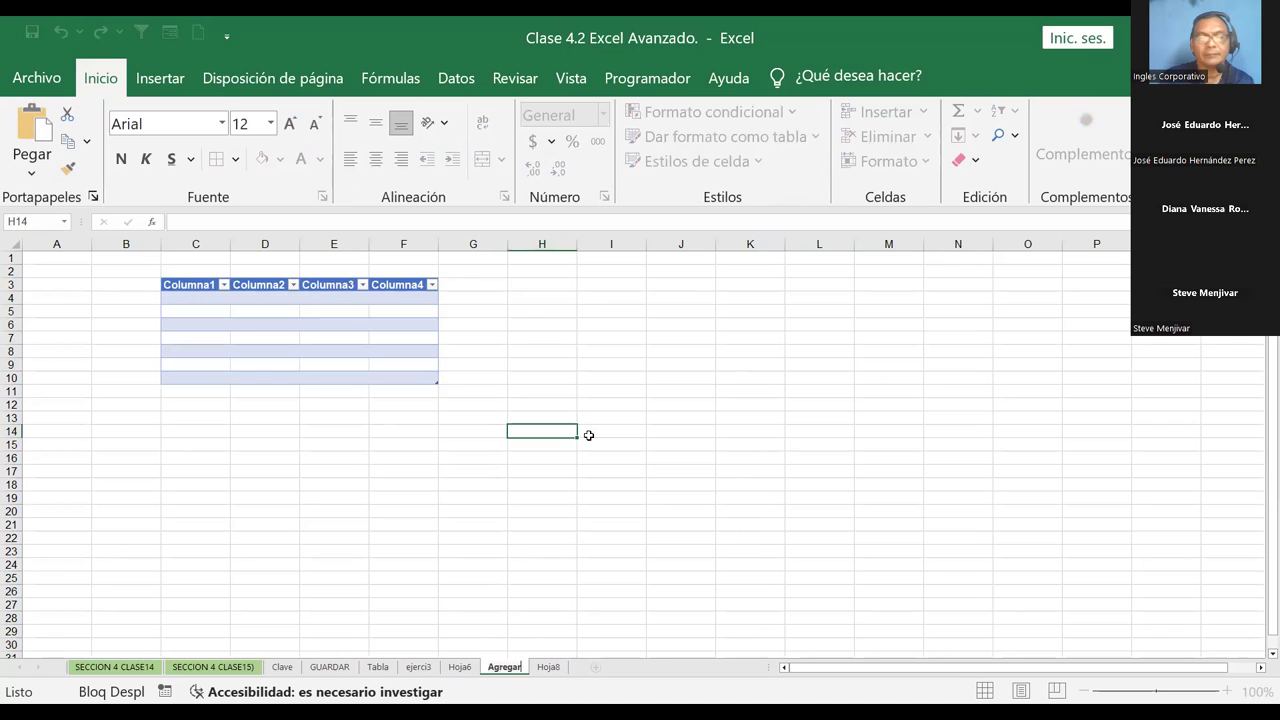
Rename sheet Hoja8 to Eliminar and check both renamed tabs.
left_click(547, 670)
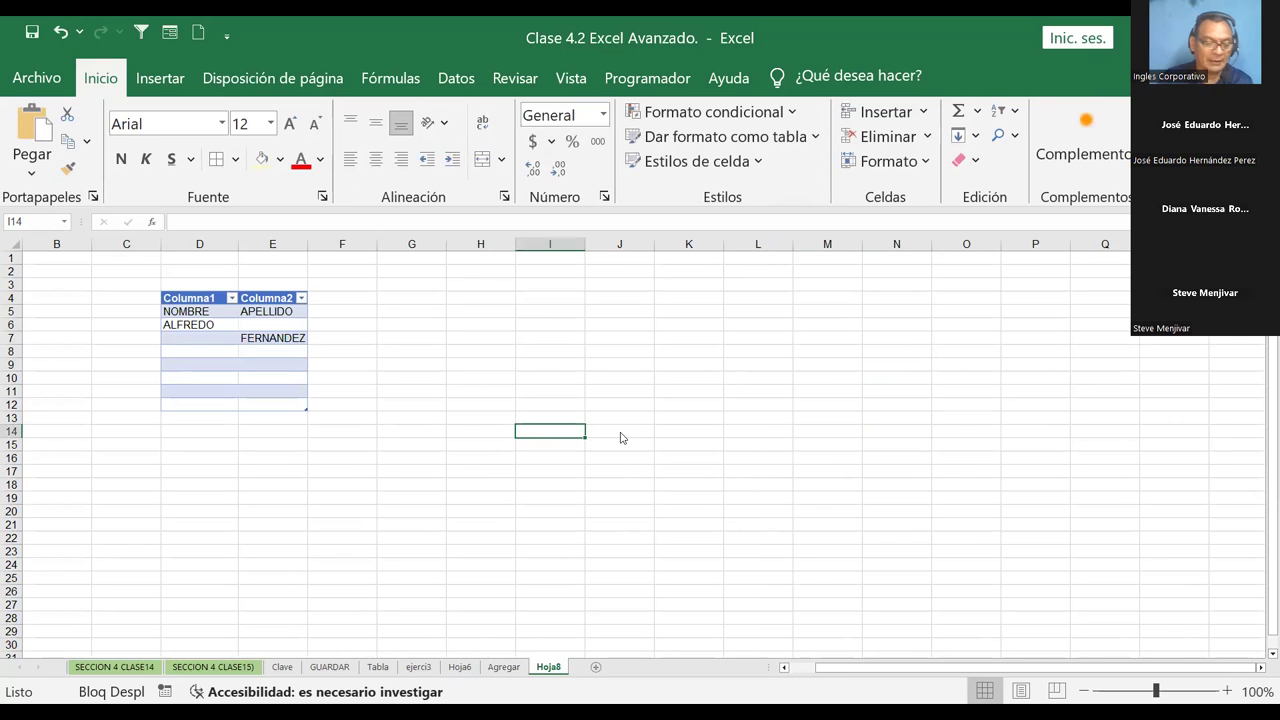
key("alt+h")
type("orE")
type("lim")
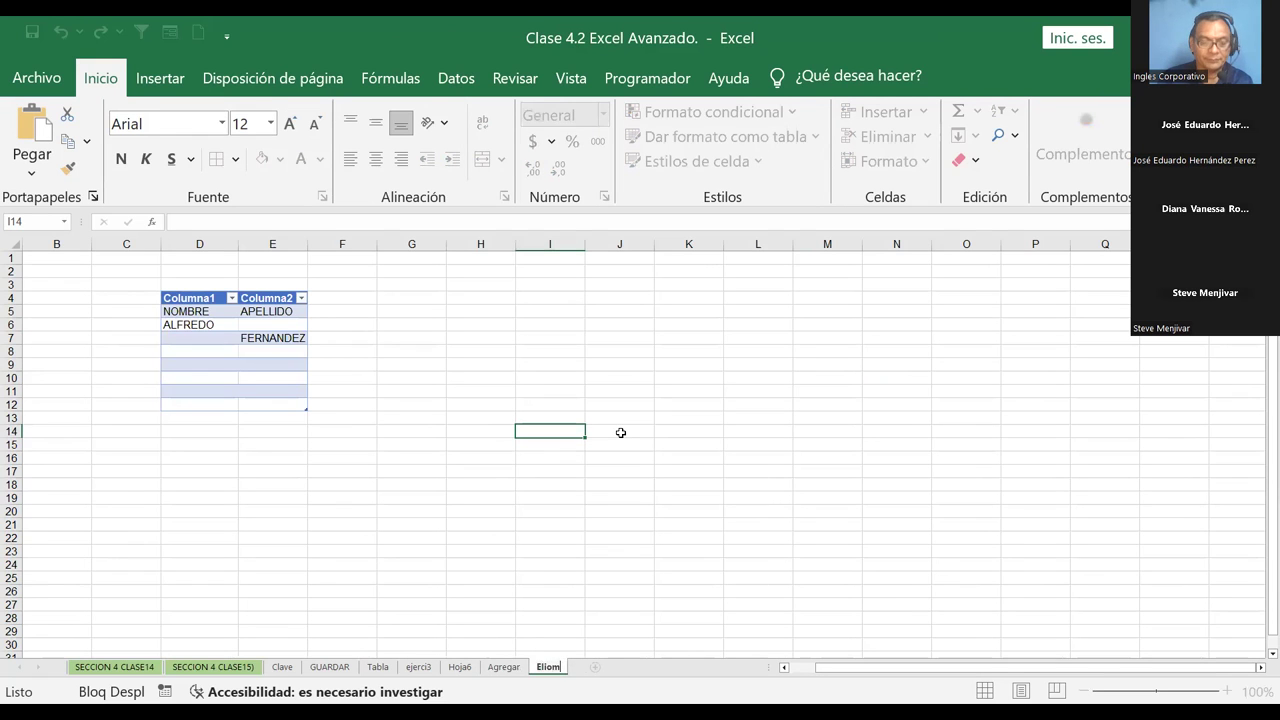
type("inar")
left_click(372, 472)
left_click(505, 667)
left_click(556, 667)
left_click(521, 671)
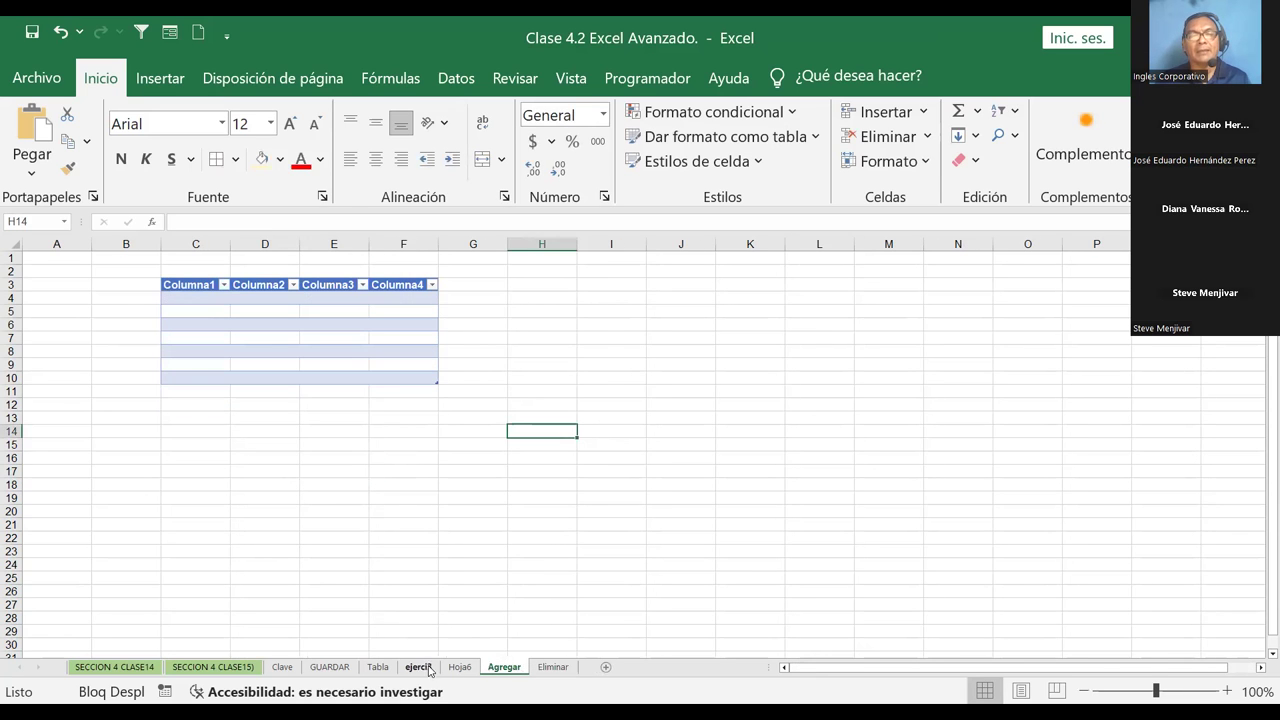
Open the Agregar button's CommandButton1_Click code and enter Sheets("Agregar").Select.
left_click(466, 670)
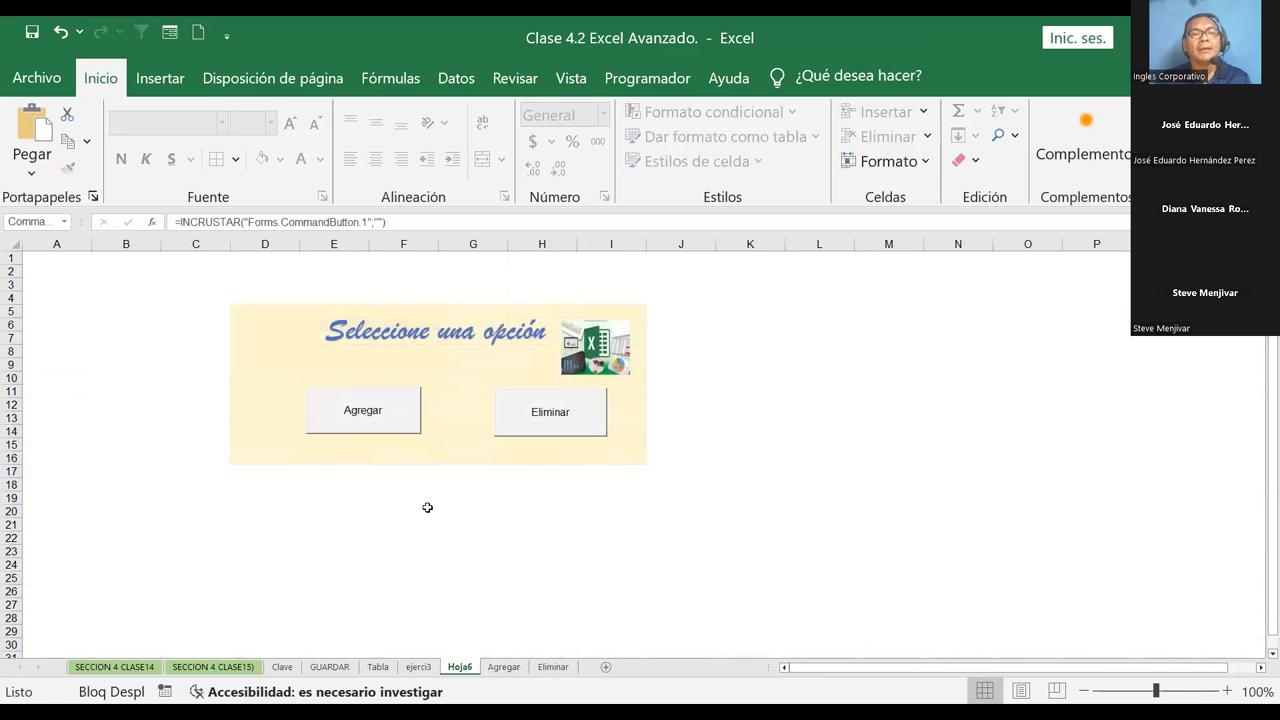
left_click(377, 410)
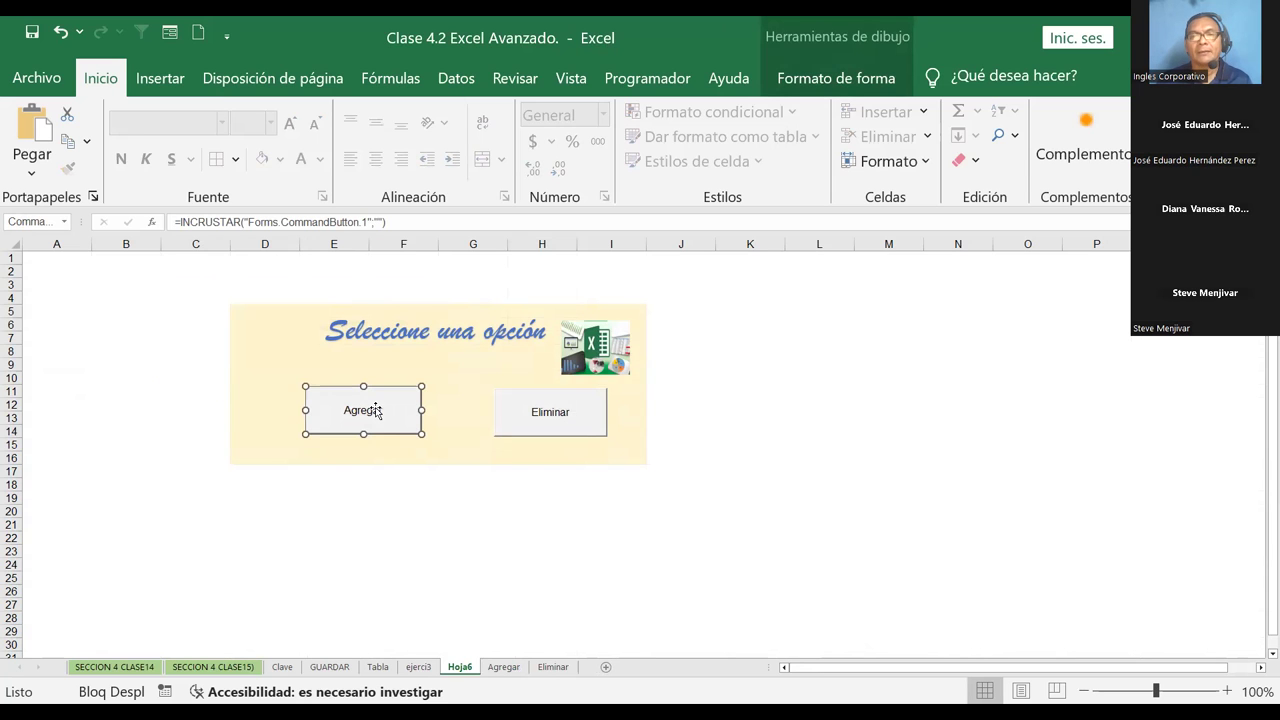
double_click(376, 409)
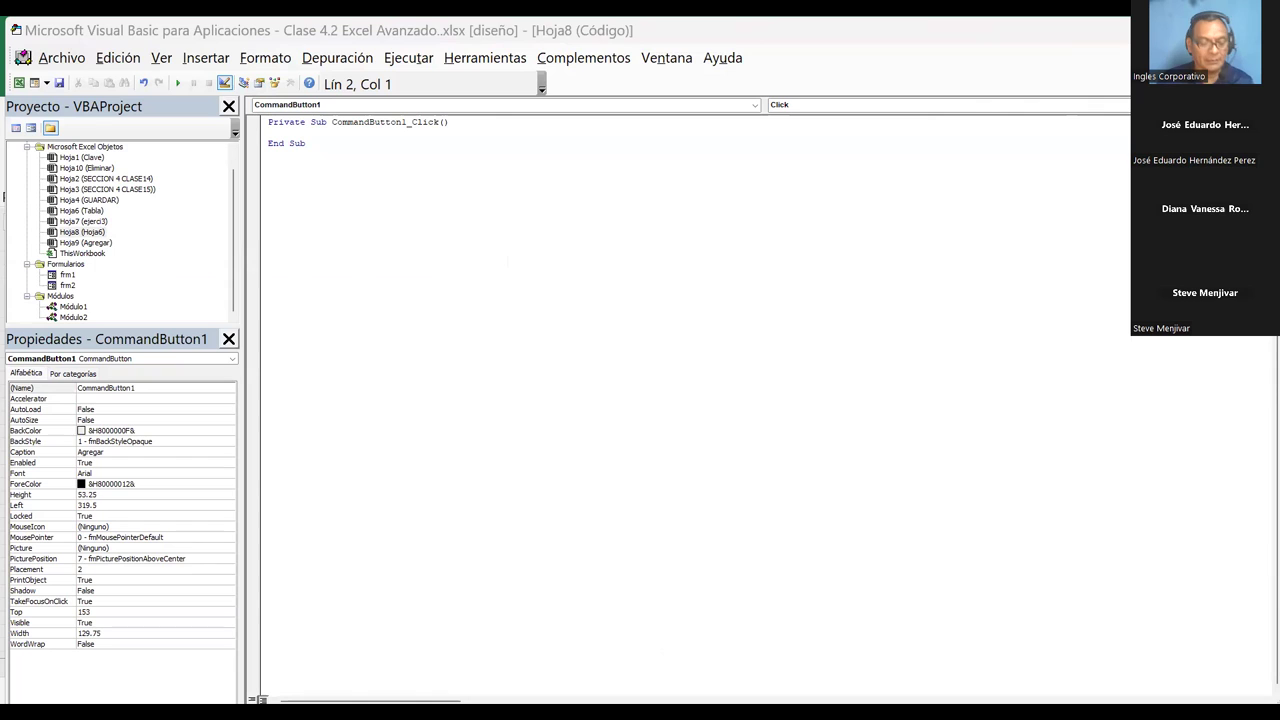
type("Sheets")
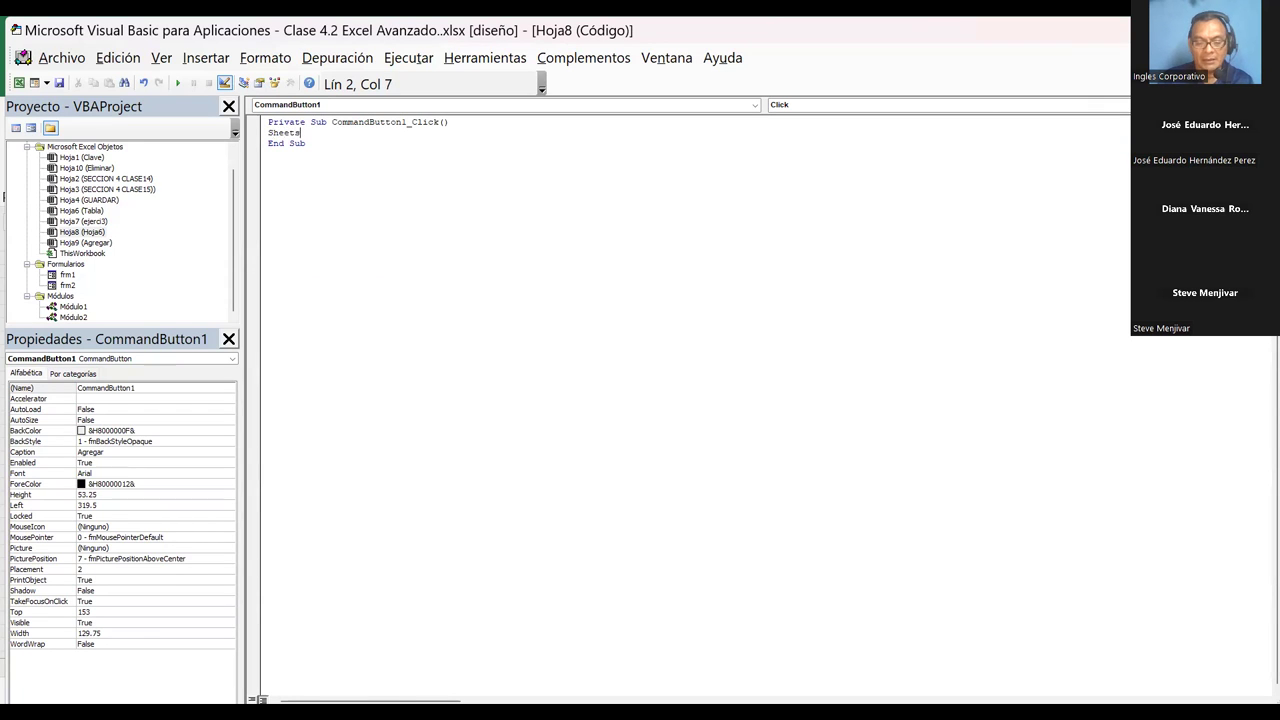
type("(")
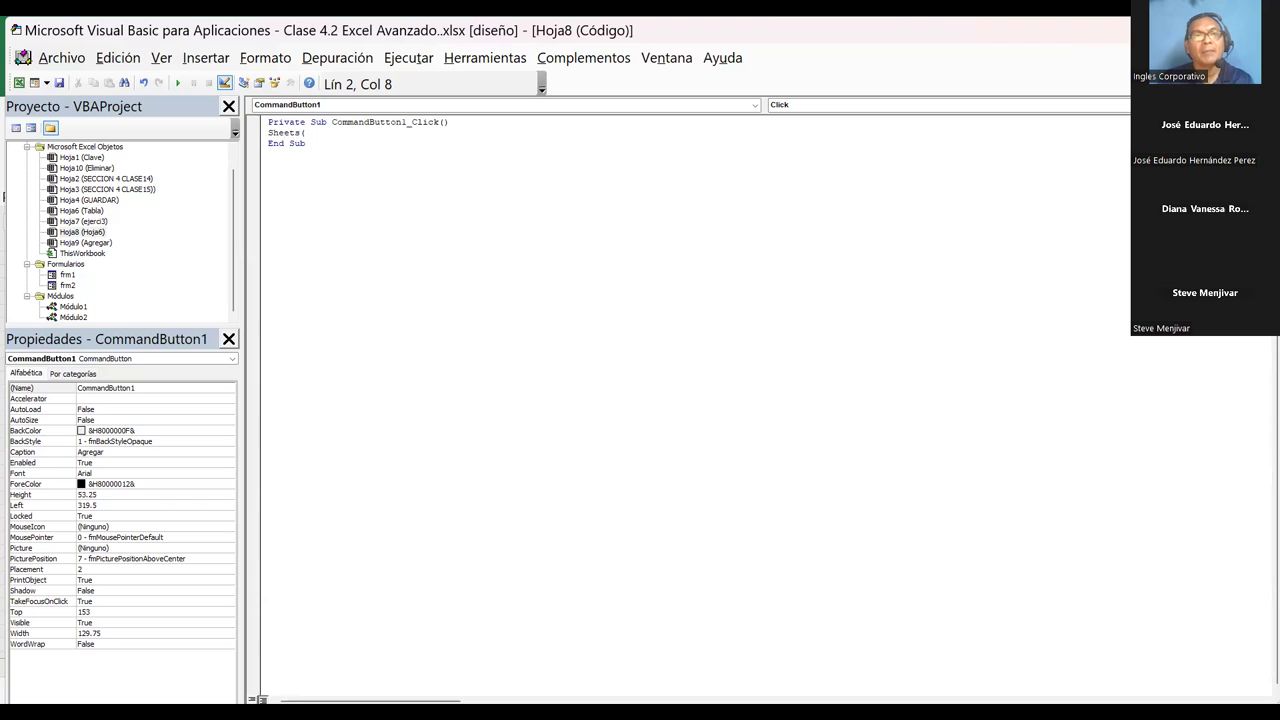
type("2gregar")
key("BackSpace")
key("BackSpace")
key("BackSpace")
key("BackSpace")
key("BackSpace")
key("BackSpace")
key("BackSpace")
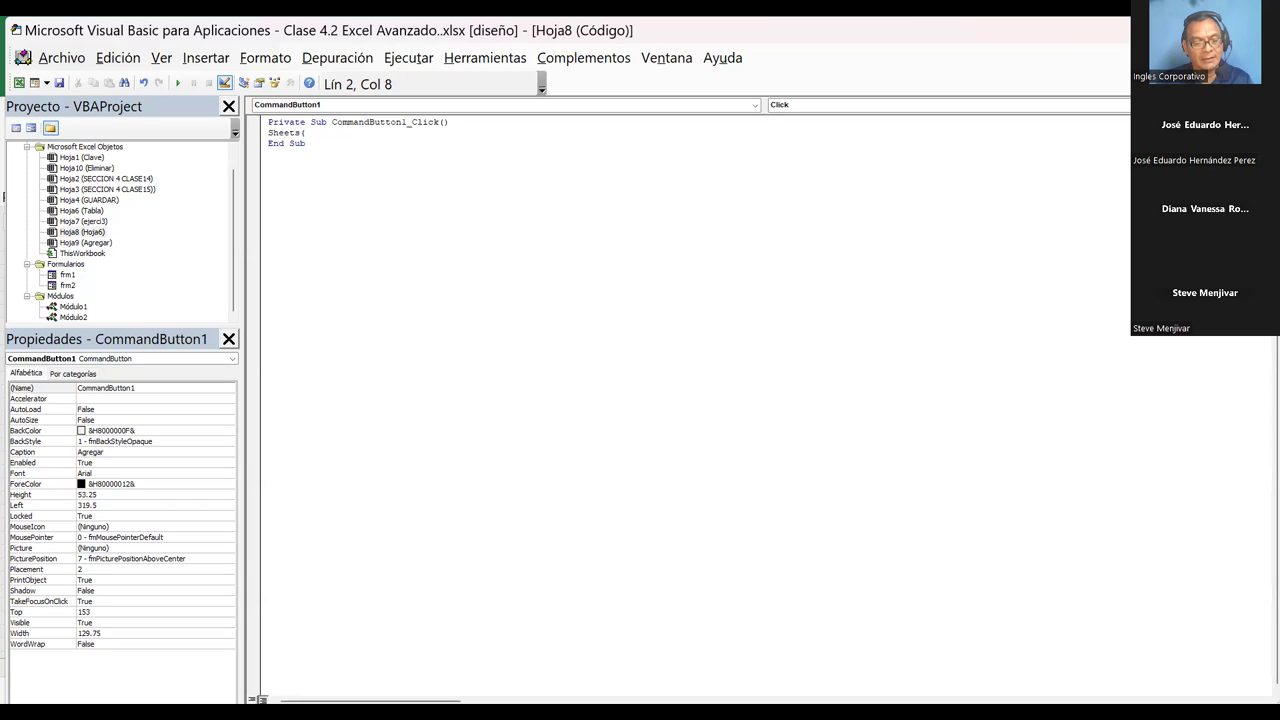
type("\"Agregar")
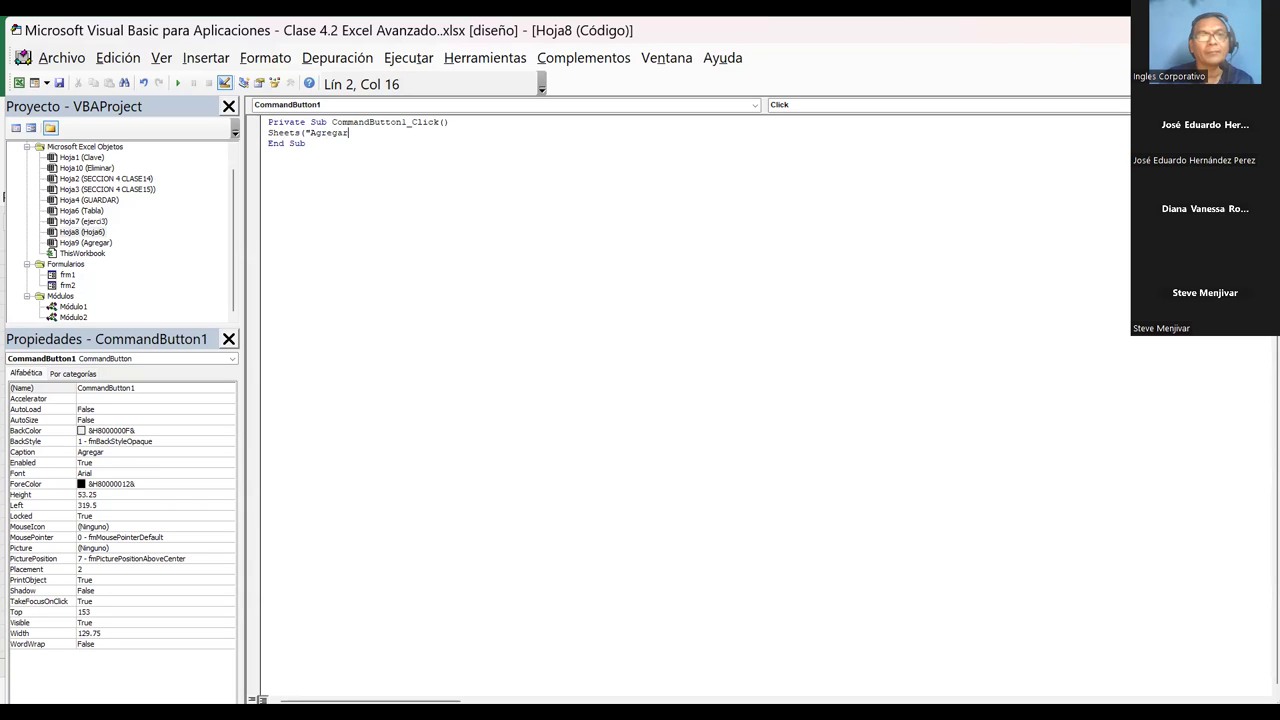
type("\"")
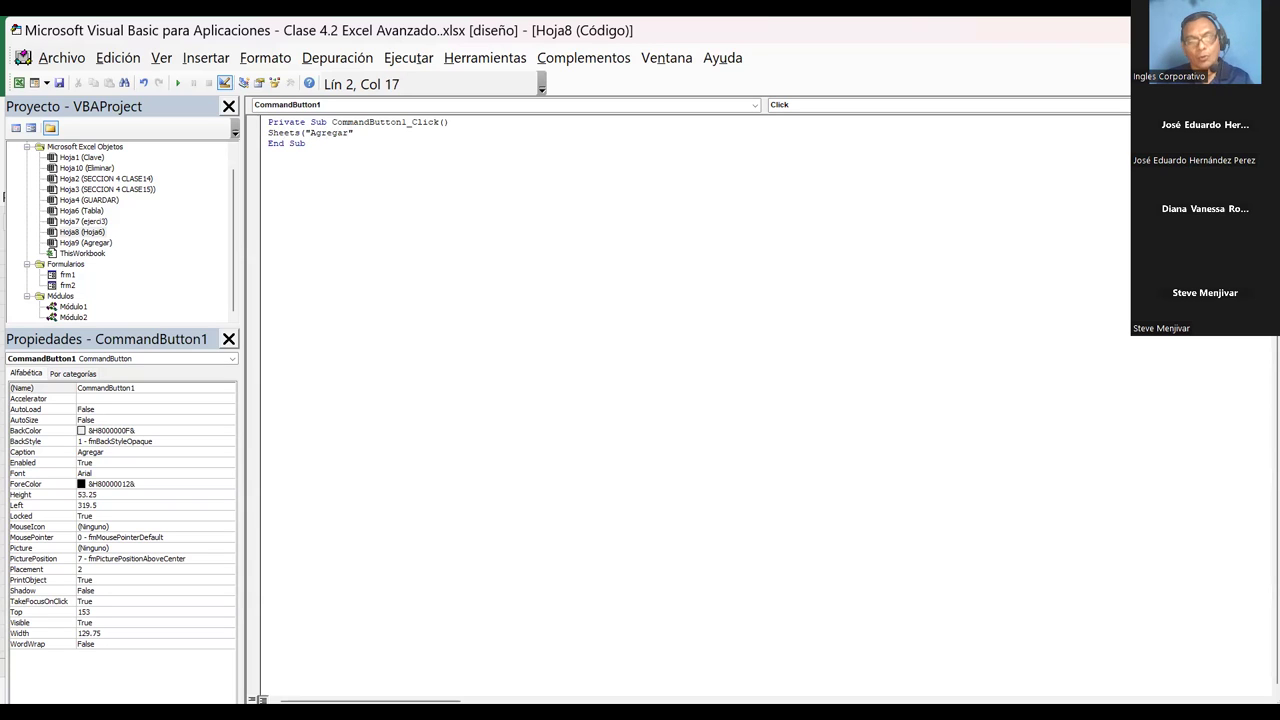
type(").select")
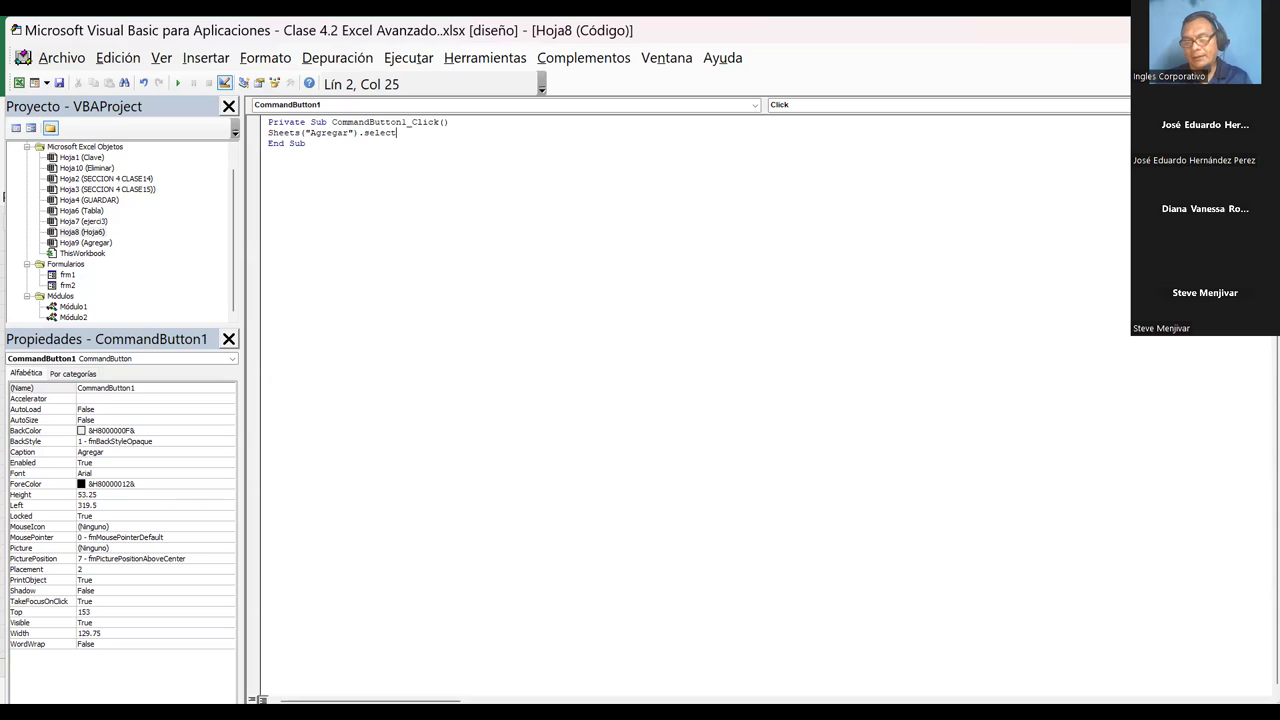
left_click(268, 153)
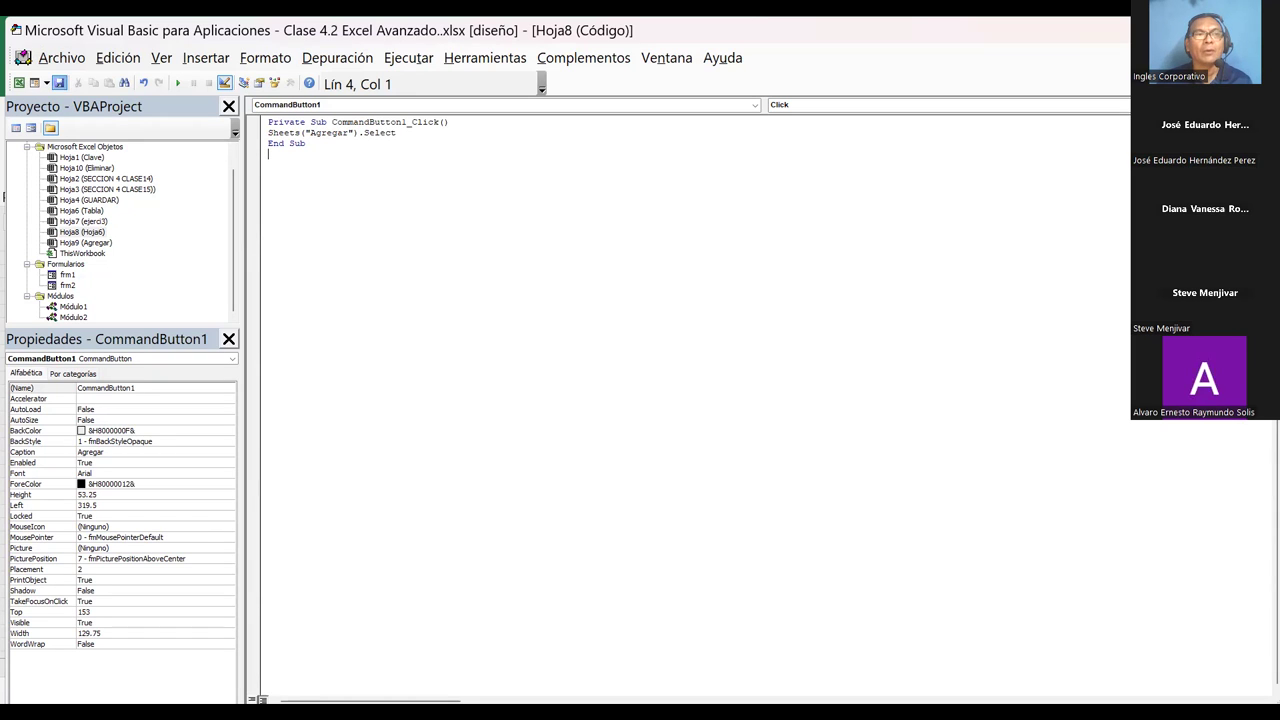
Save the workbook as macro-free, view Módulo2's code, then return to Excel.
left_click(59, 83)
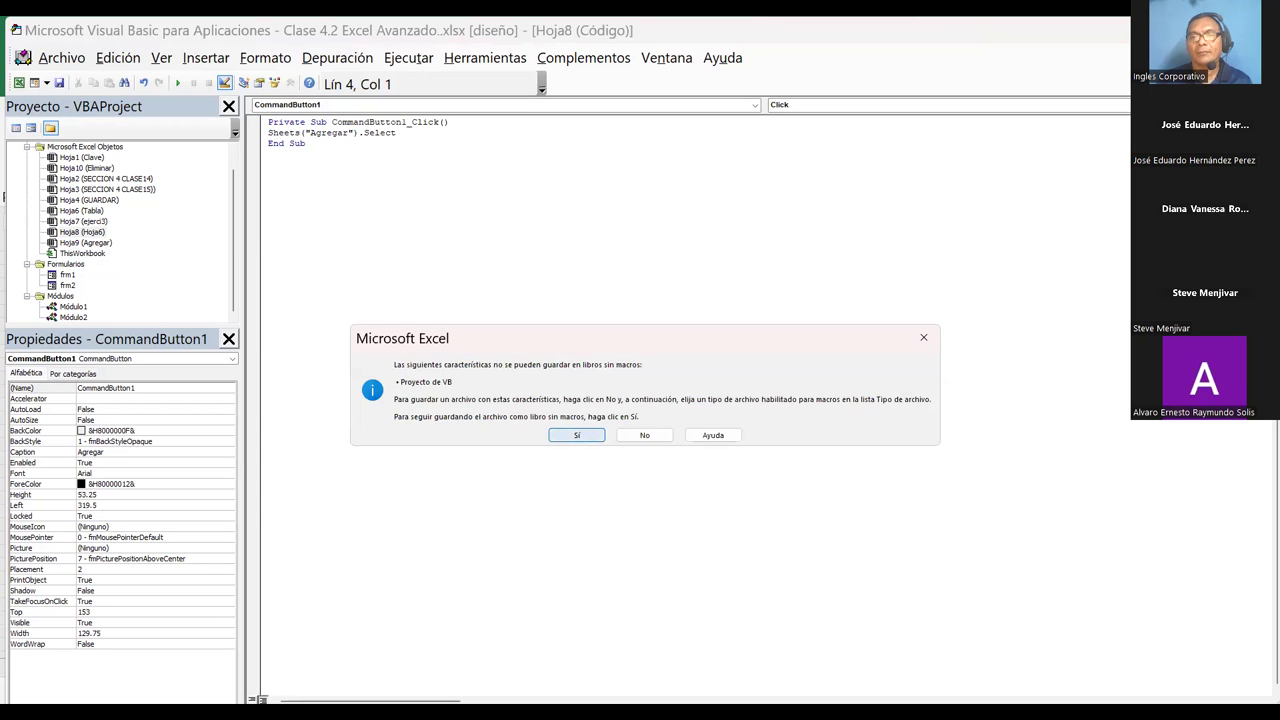
key("Return")
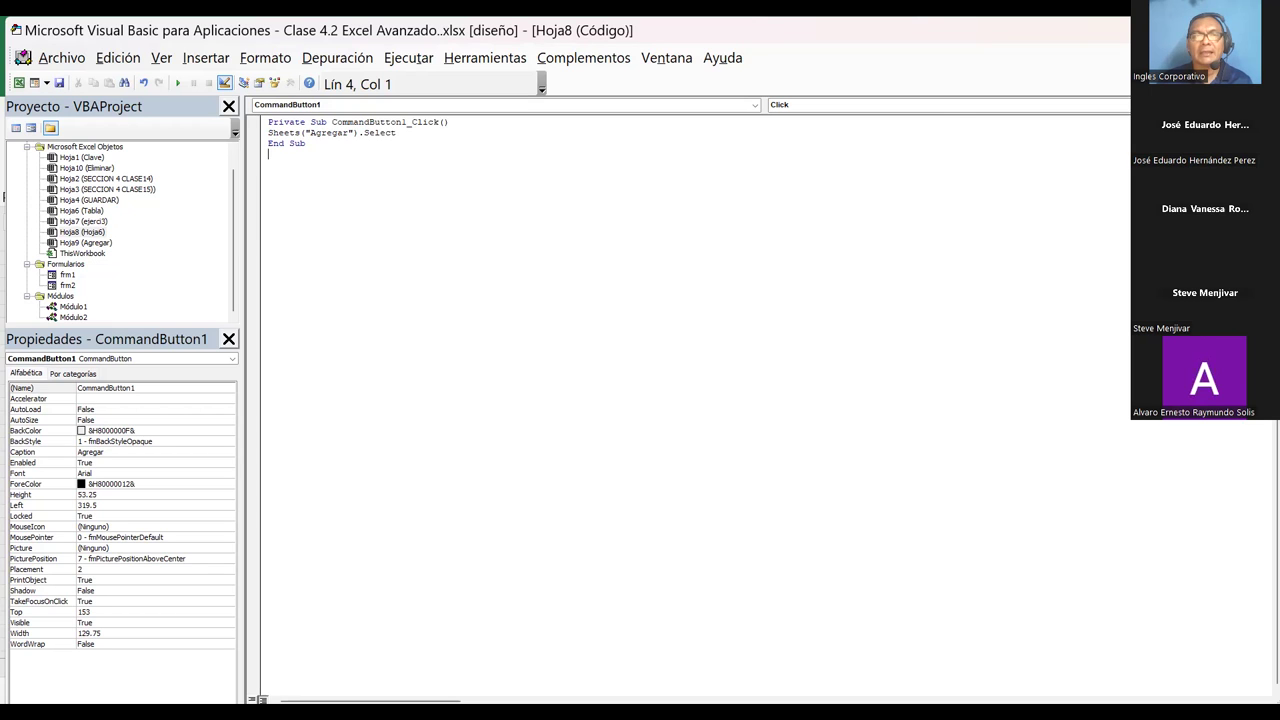
double_click(73, 317)
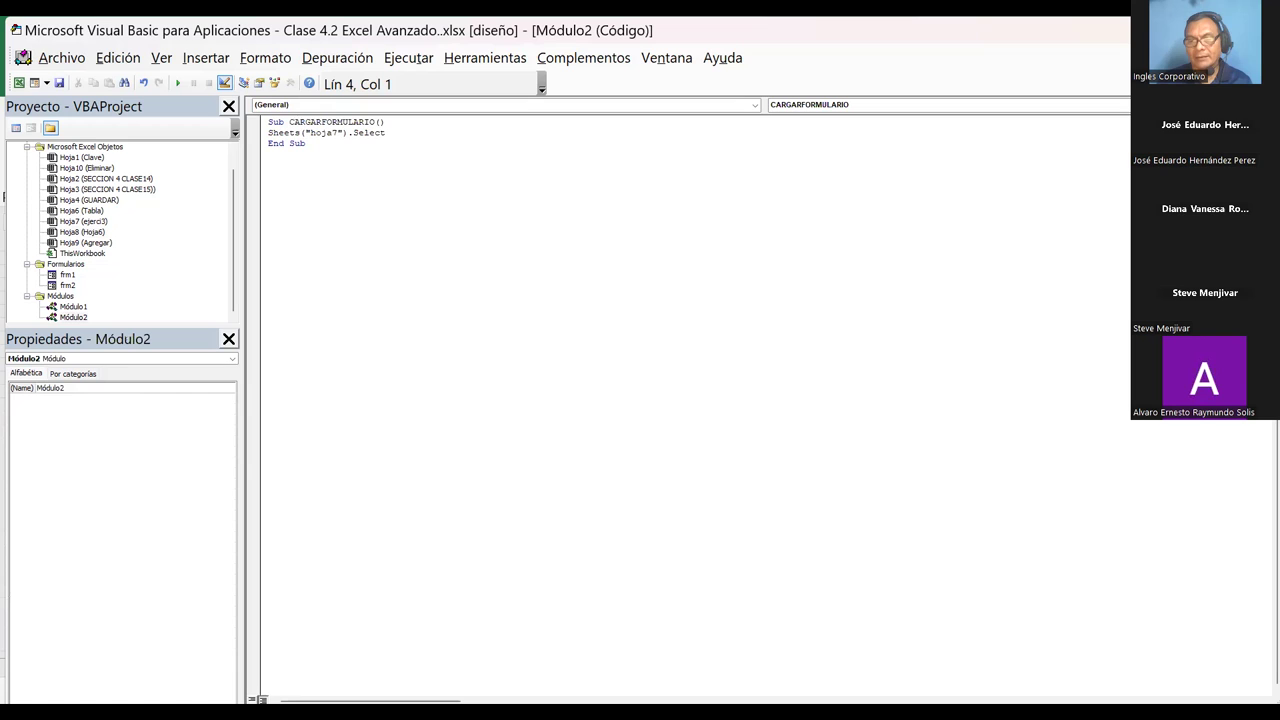
key("alt+F11")
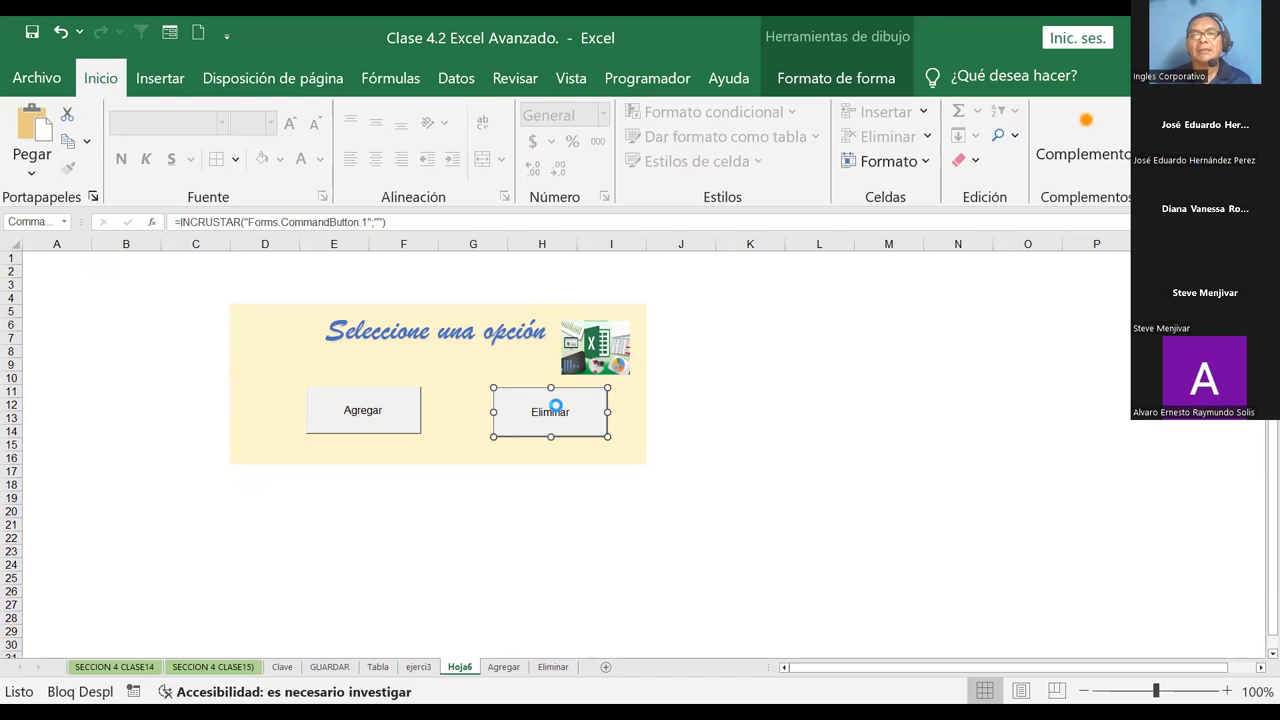
Open the Eliminar button's CommandButton2_Click and enter Sheets("Eliminar").Select.
double_click(555, 407)
type("Sheets")
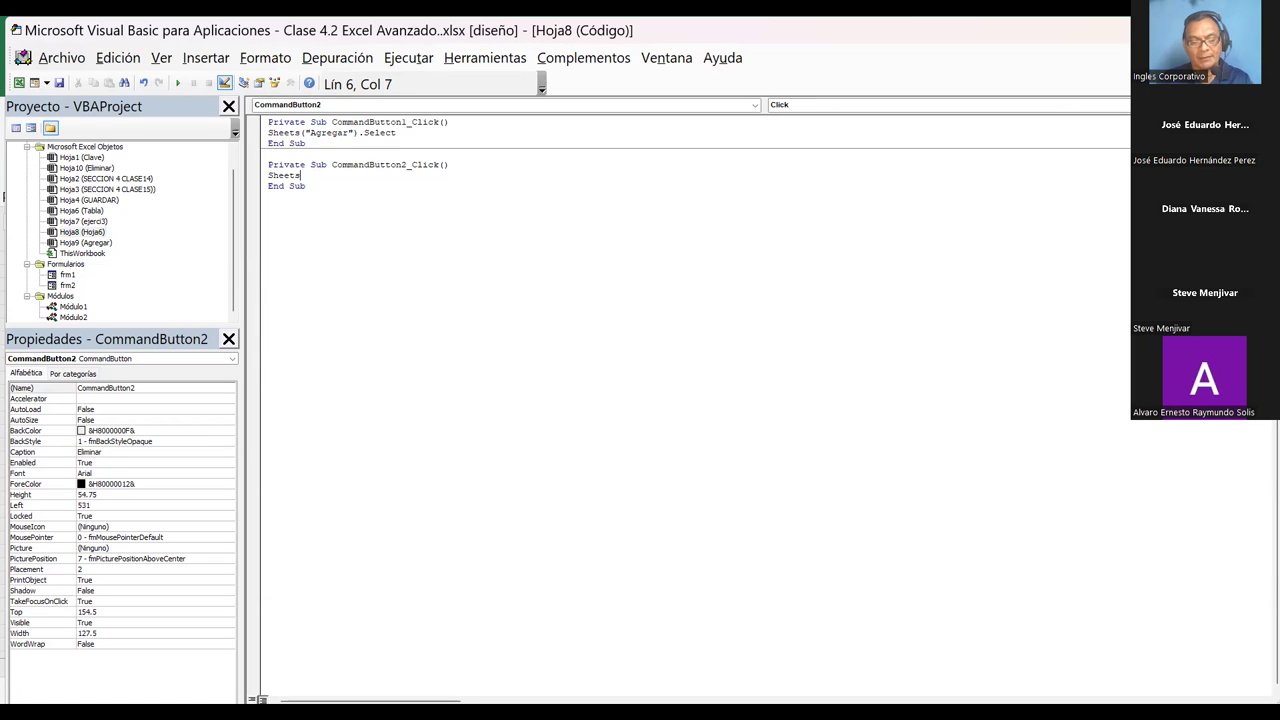
type("(")
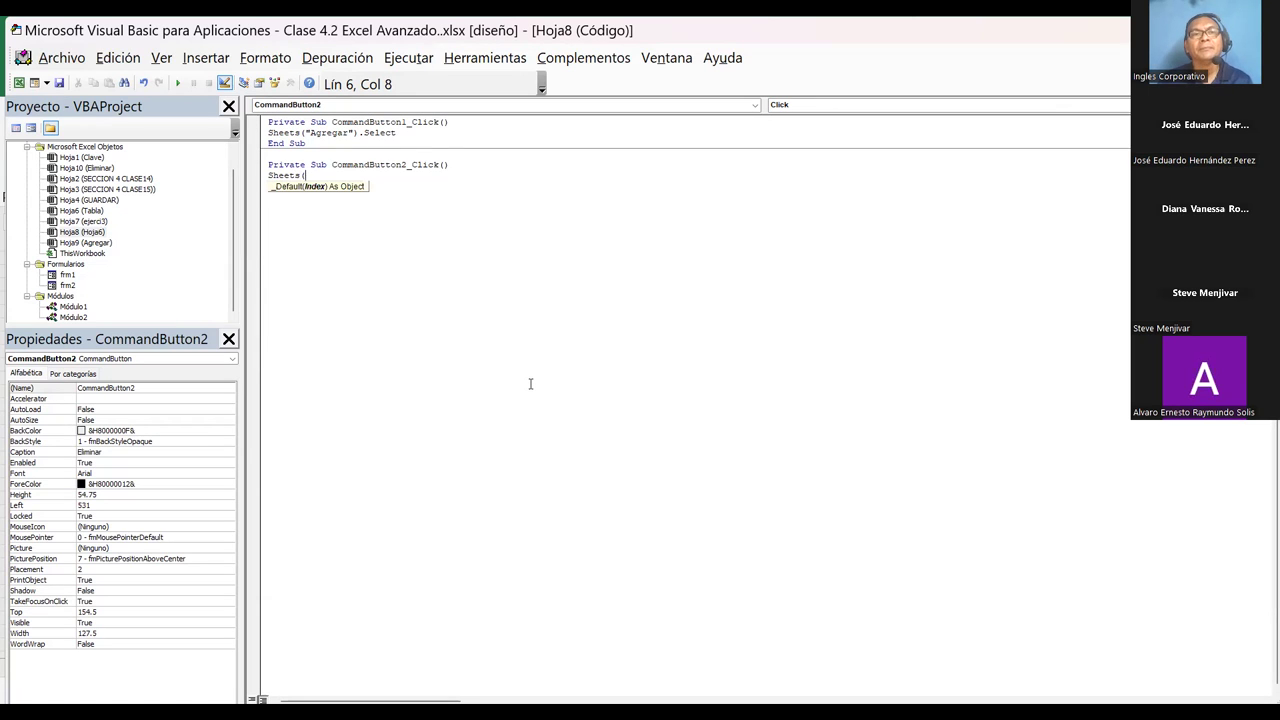
type("\"")
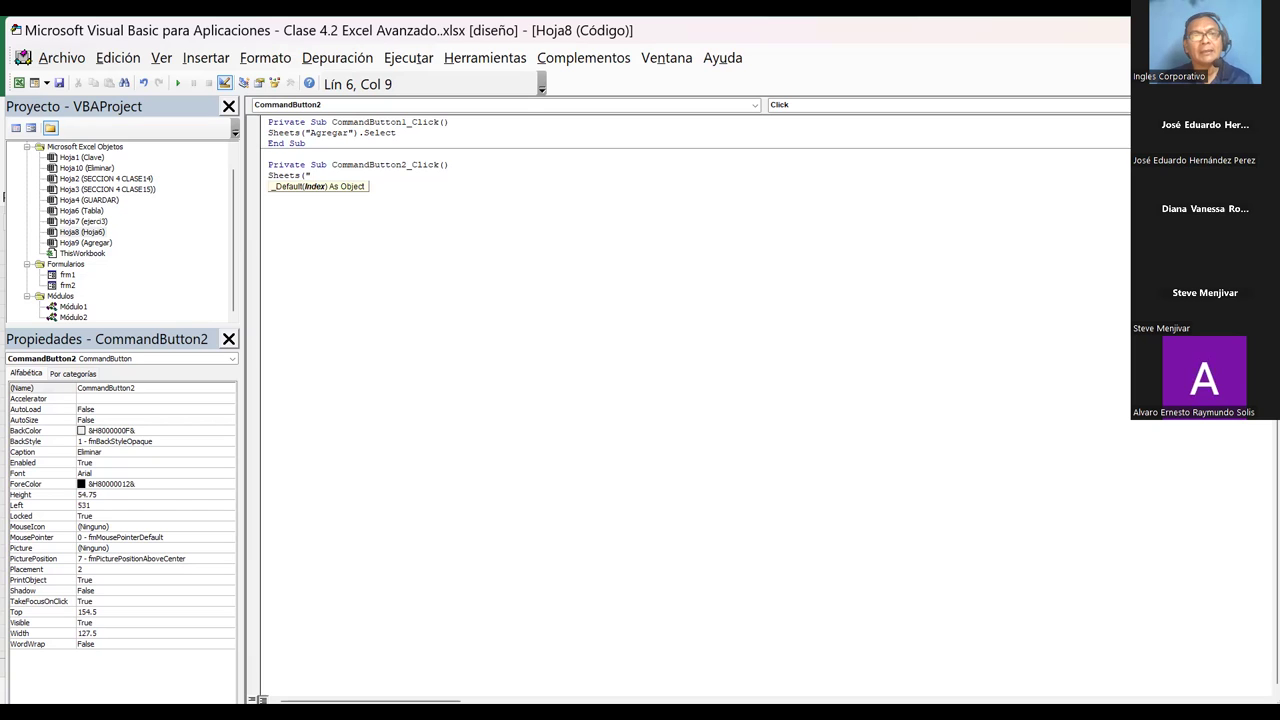
type("Eliminar\"")
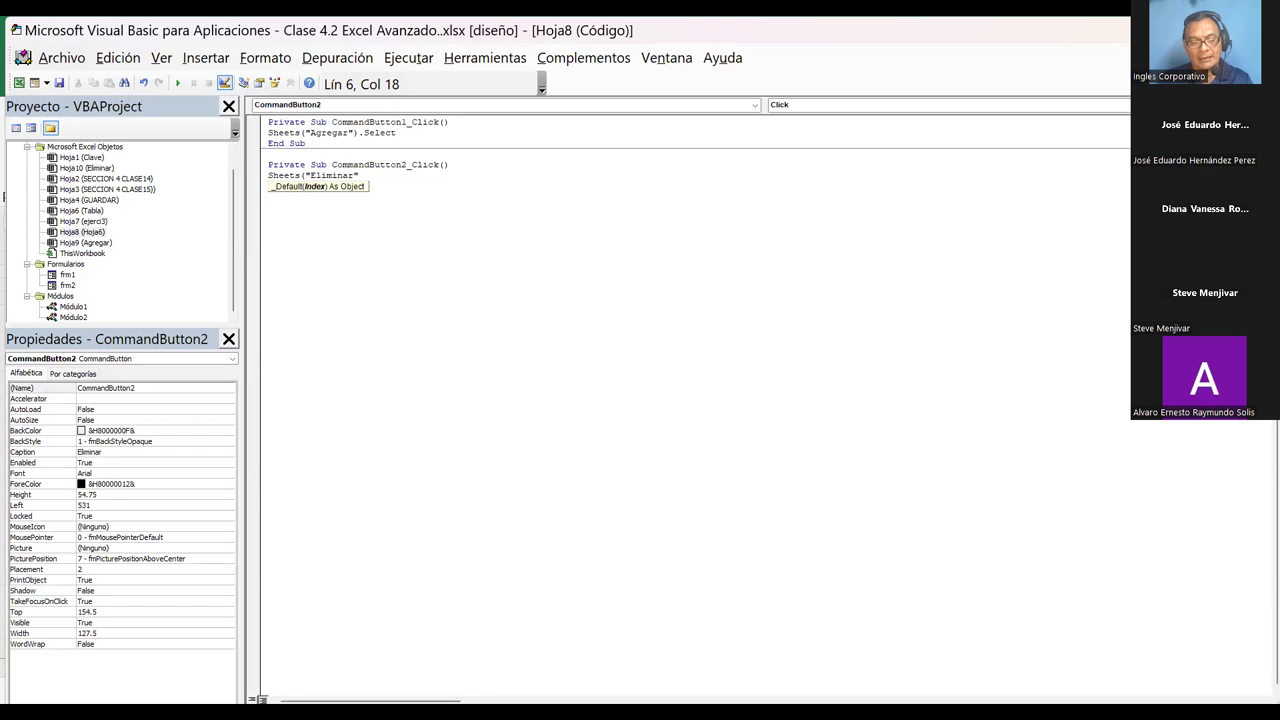
type(").select")
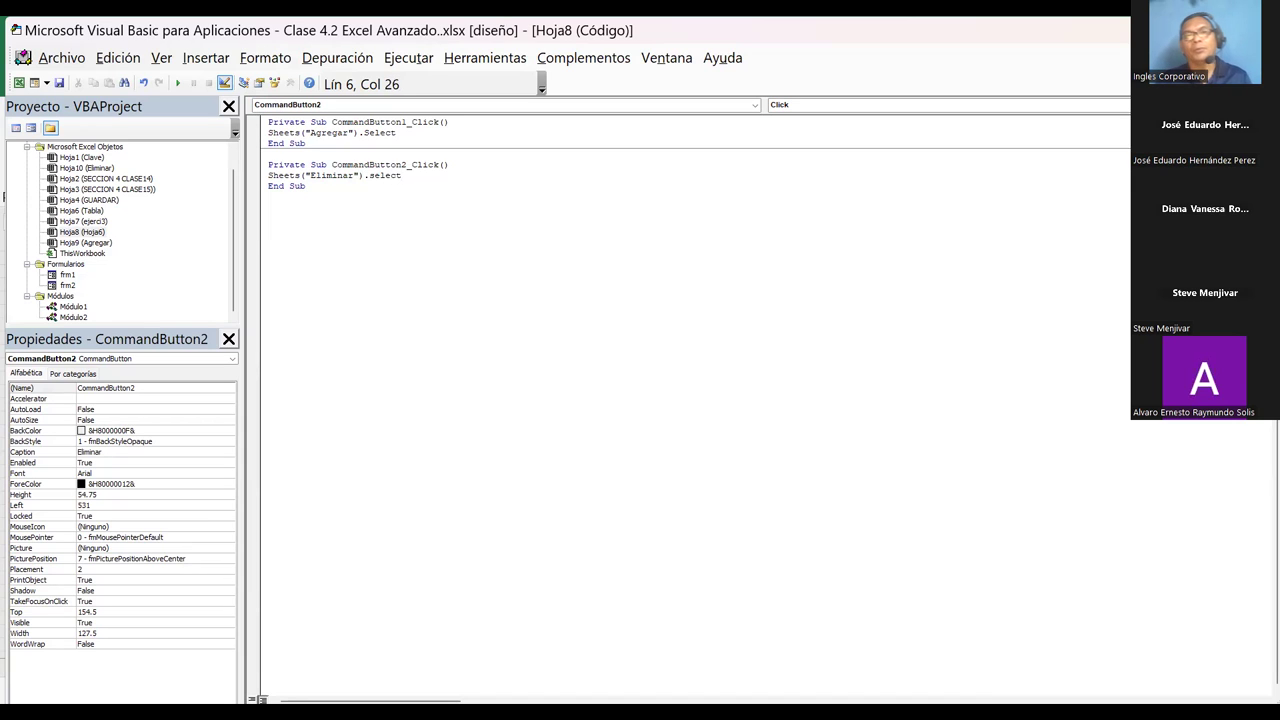
left_click(515, 331)
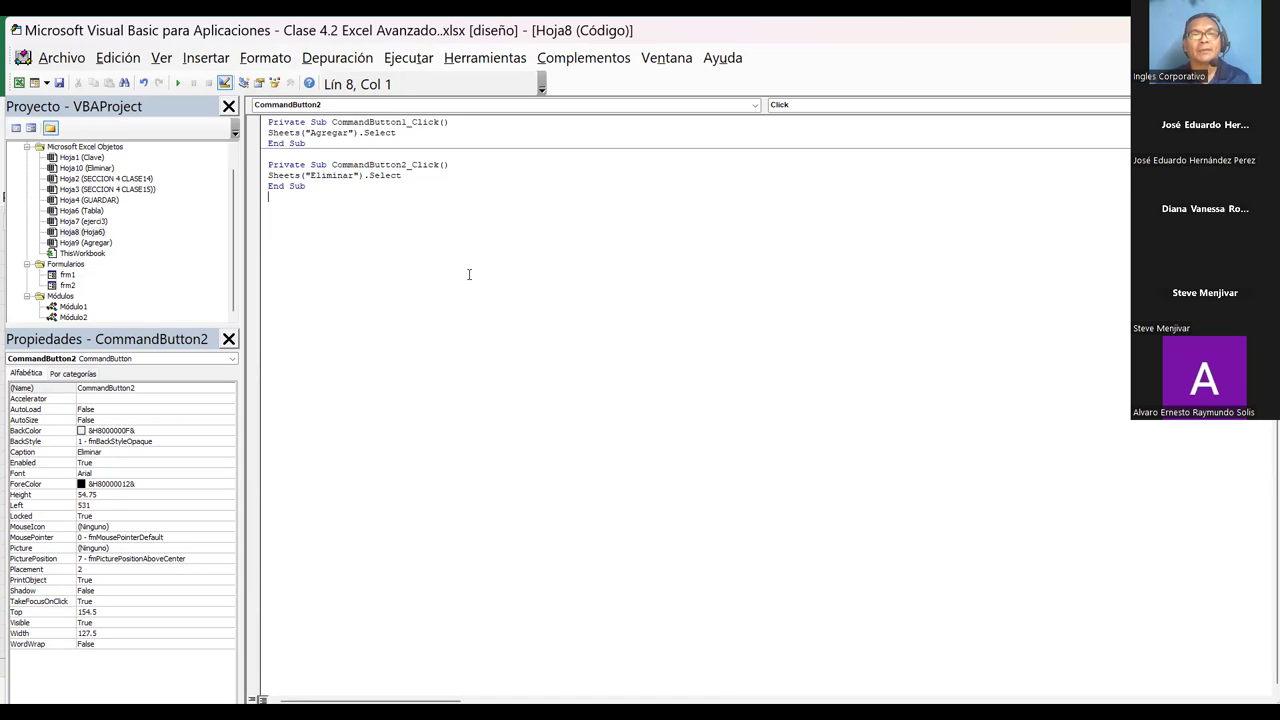
Save the workbook as macro-free, check the Macros list, close it and return to Excel.
left_click(61, 83)
left_click(568, 434)
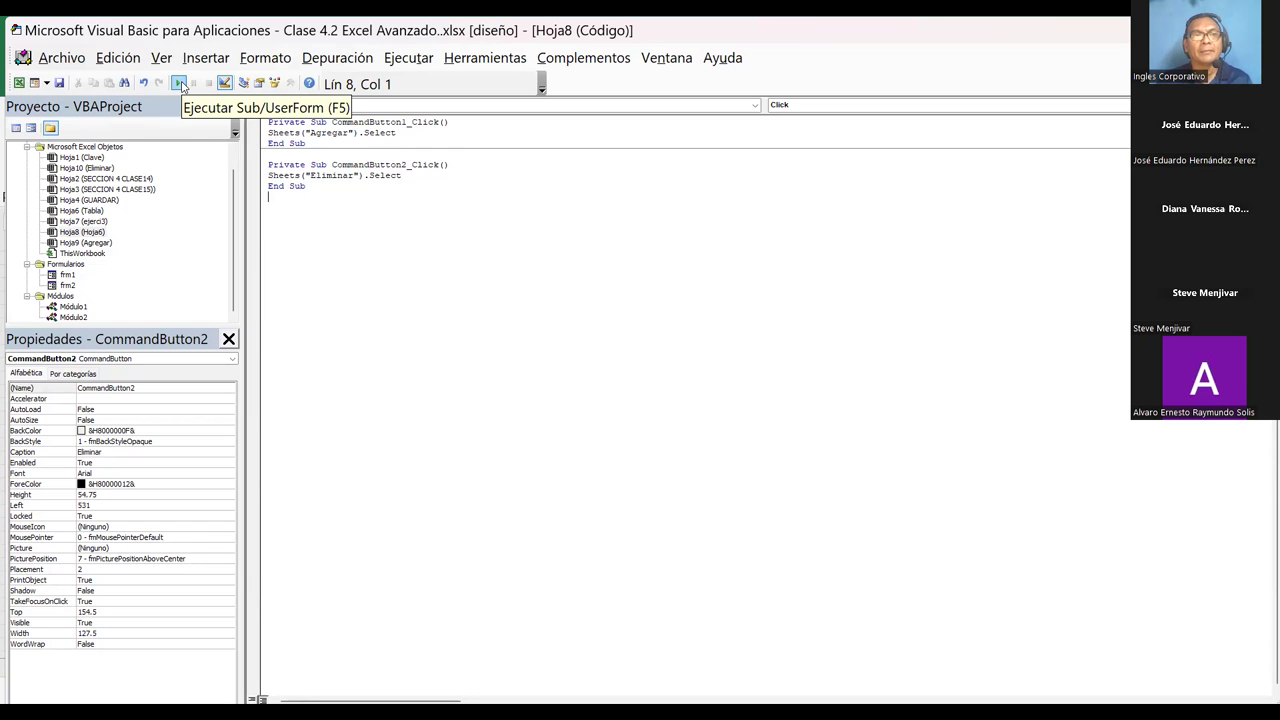
left_click(179, 84)
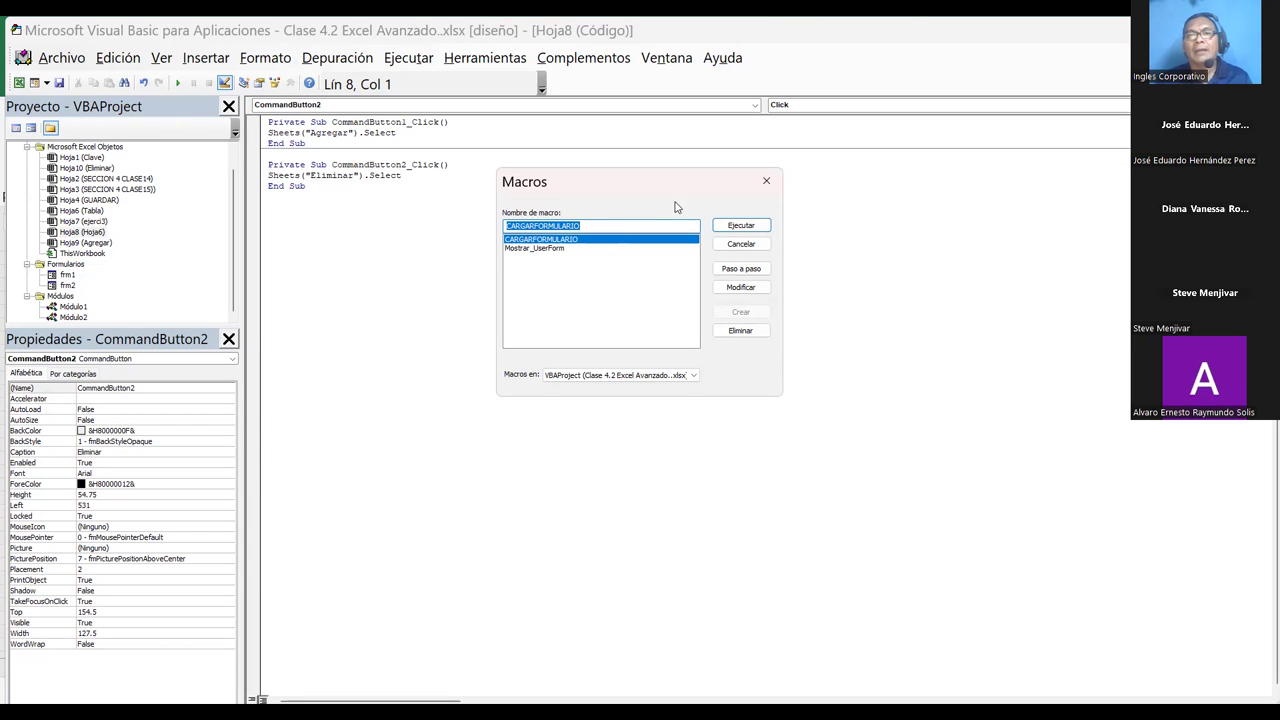
left_click(835, 195)
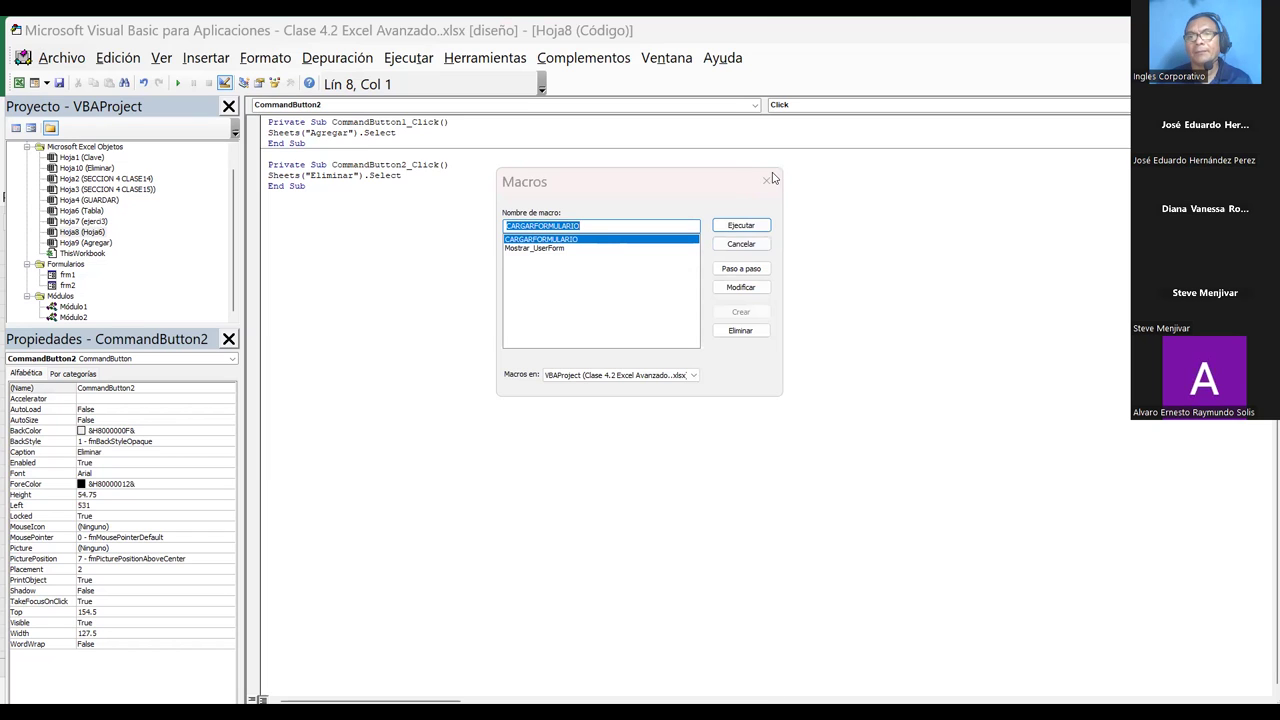
left_click(768, 180)
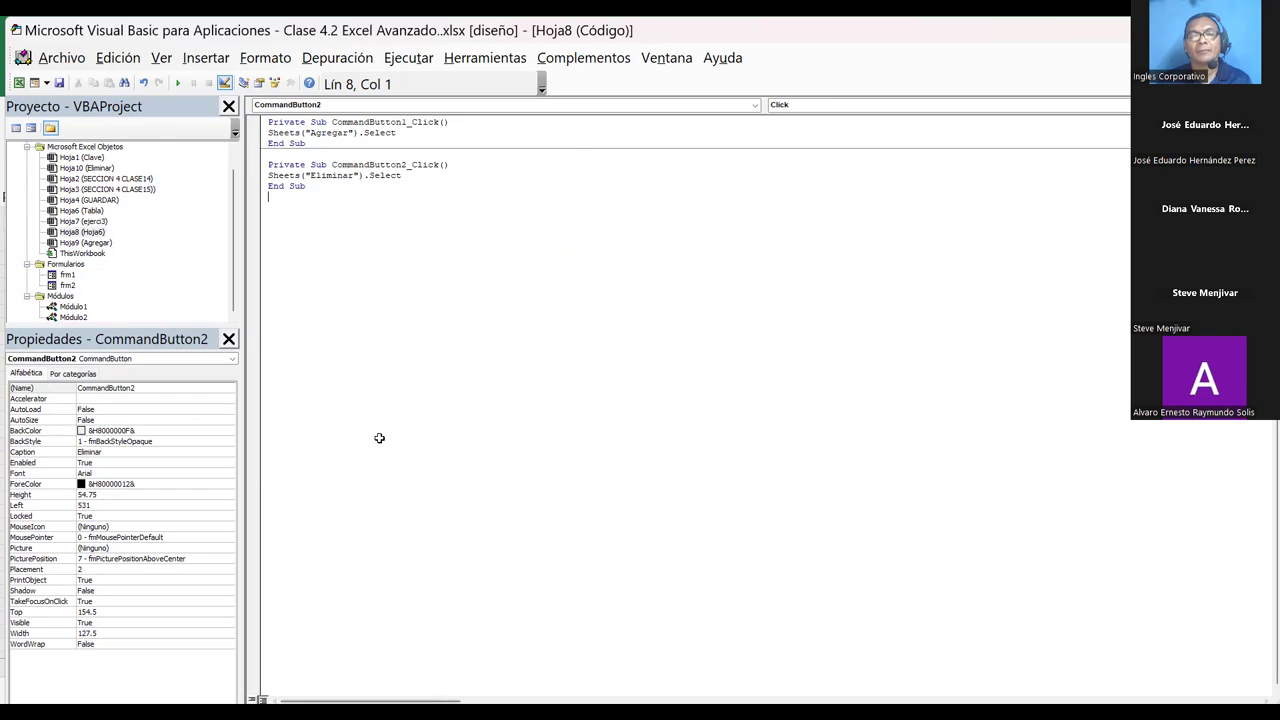
key("alt+F11")
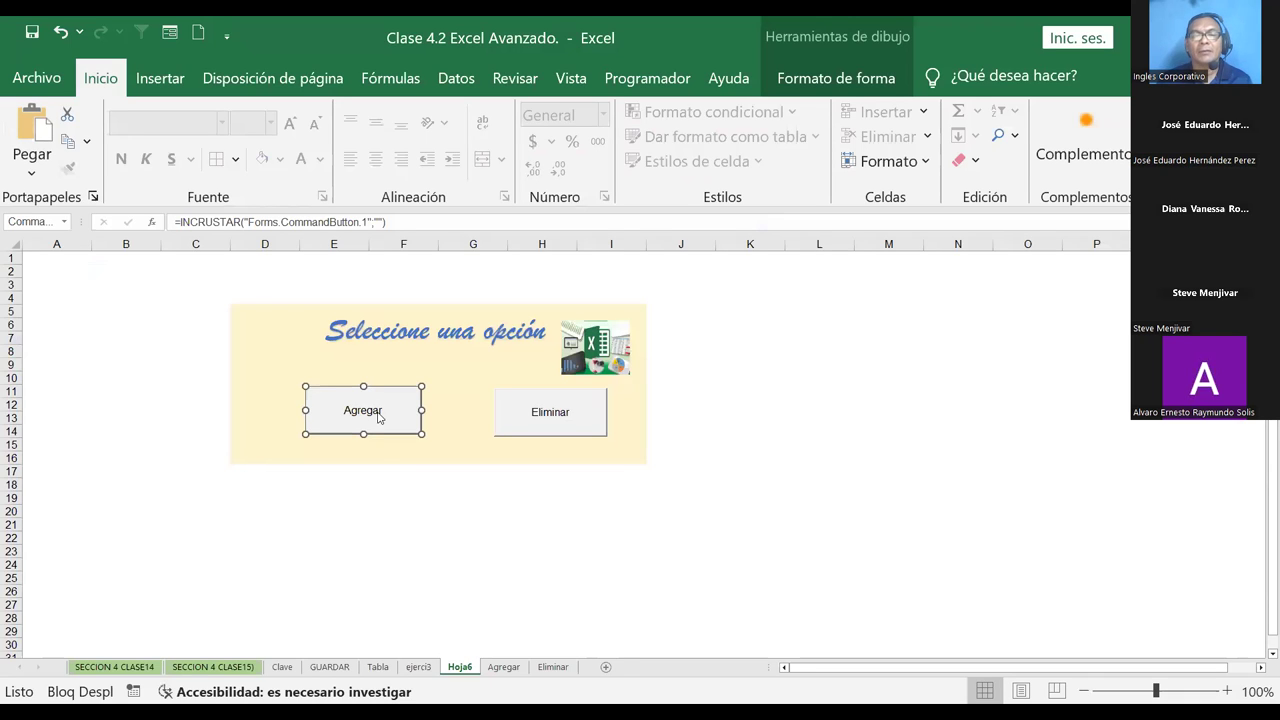
Inspect the Agregar button's code via Ver código, then return to the worksheet.
right_click(378, 413)
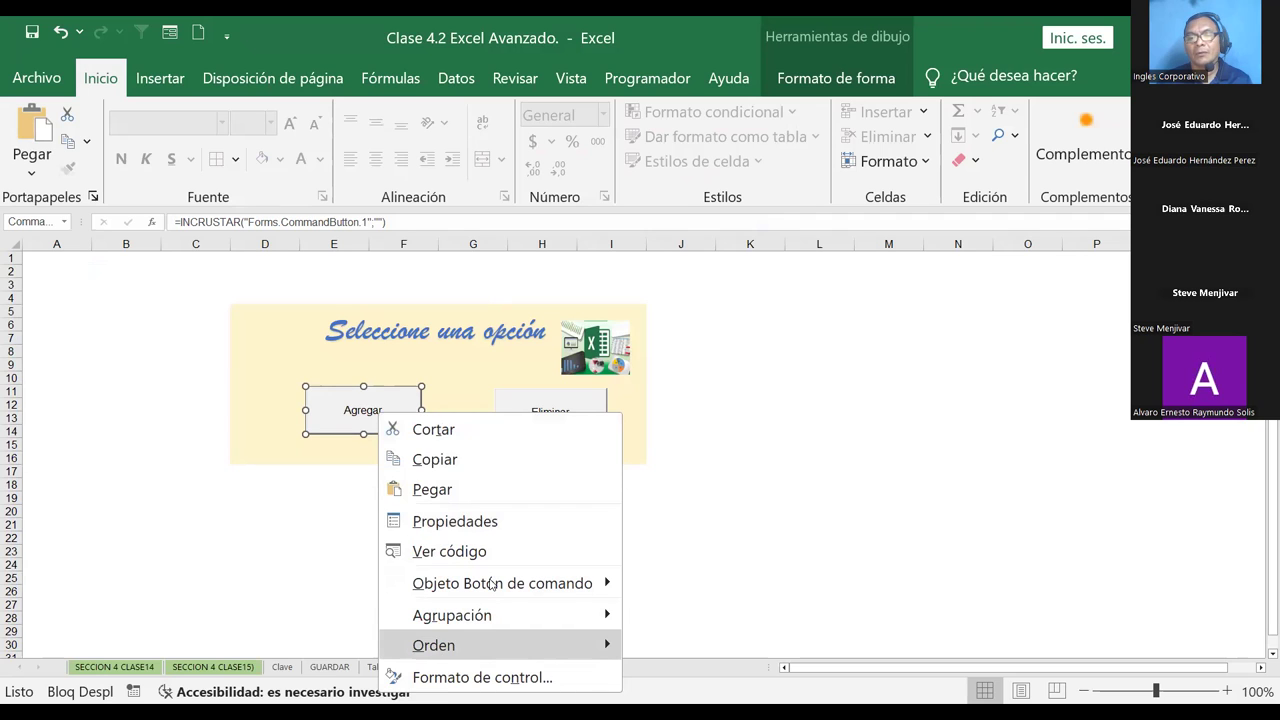
mouse_move(491, 583)
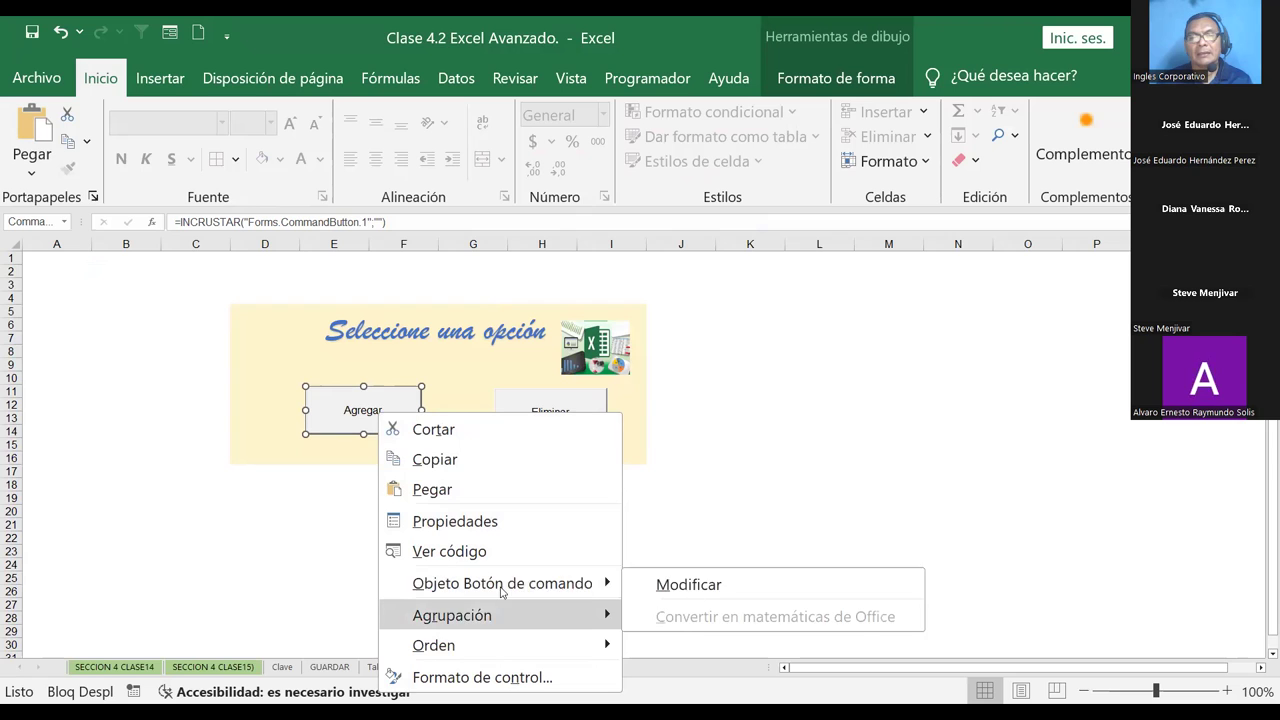
key("Escape")
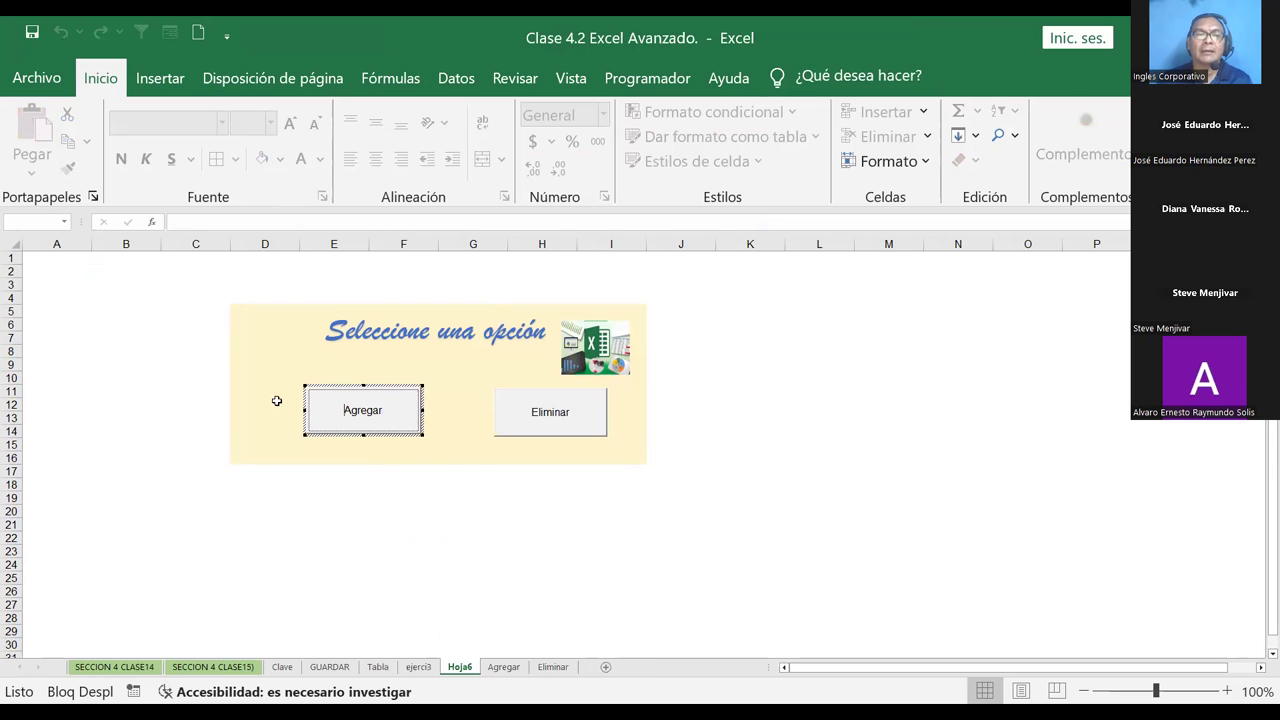
left_click(455, 386)
left_click(386, 425)
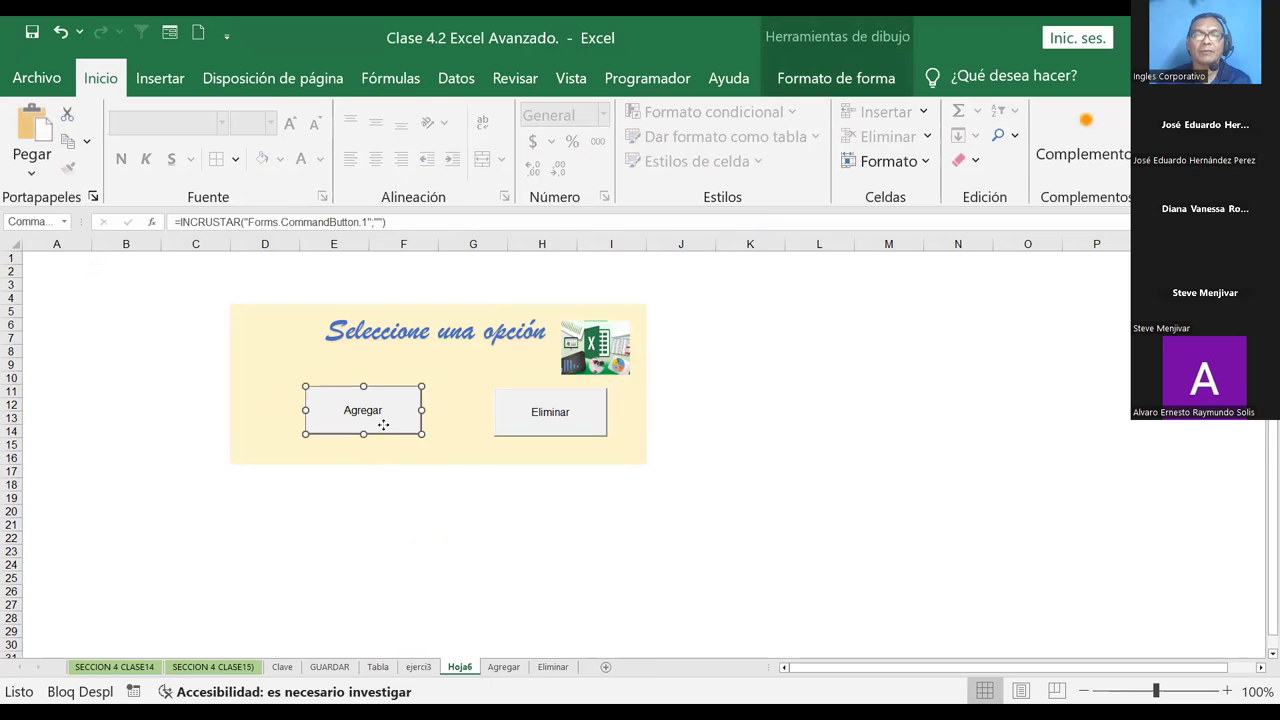
right_click(385, 429)
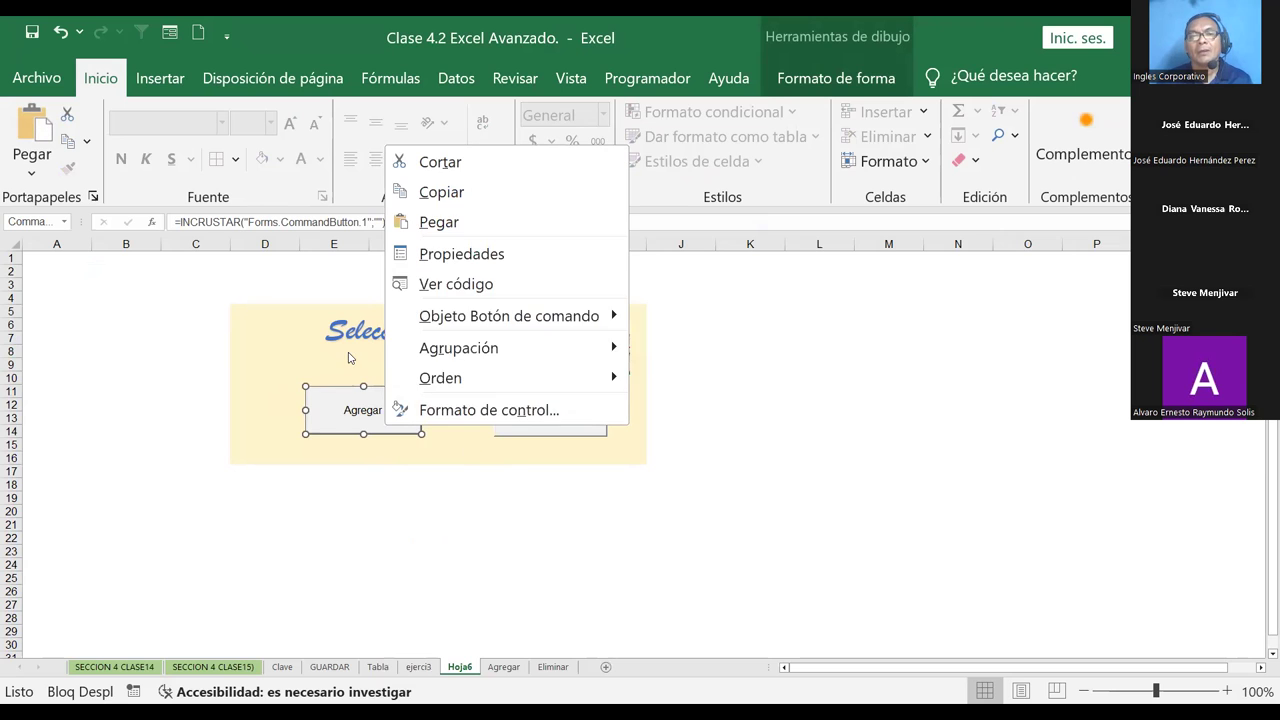
left_click(473, 284)
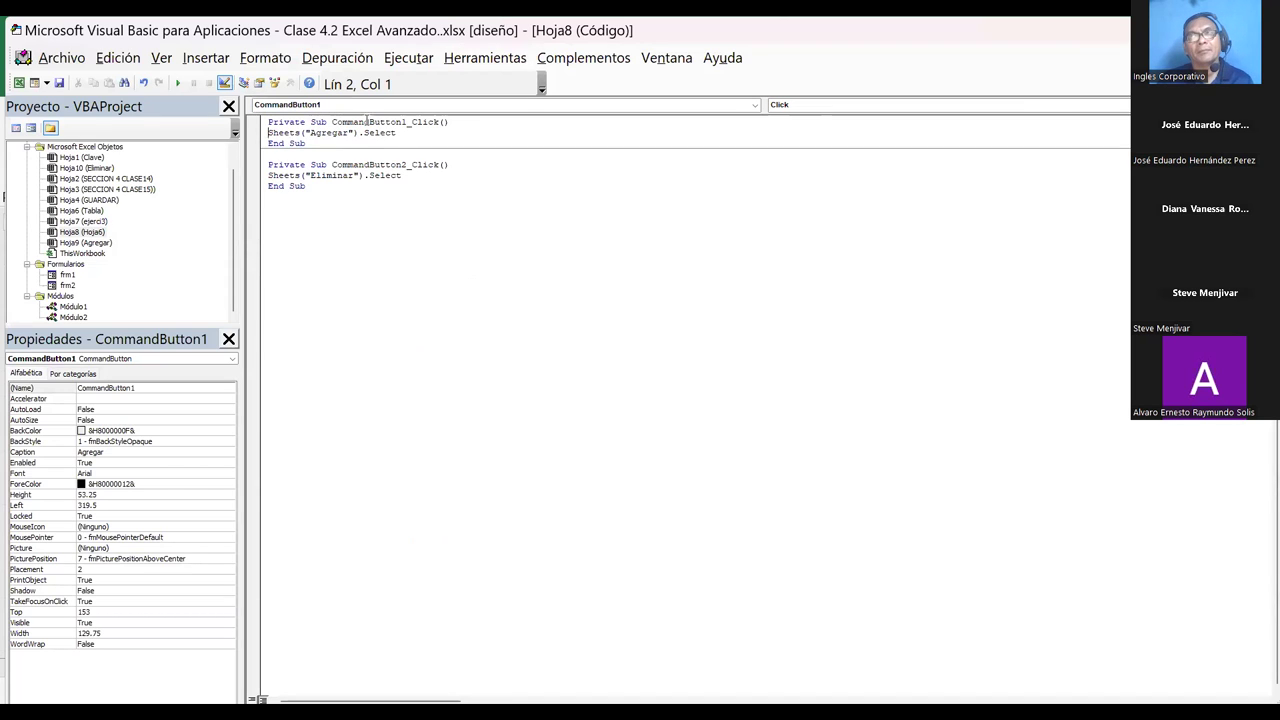
left_click(326, 178)
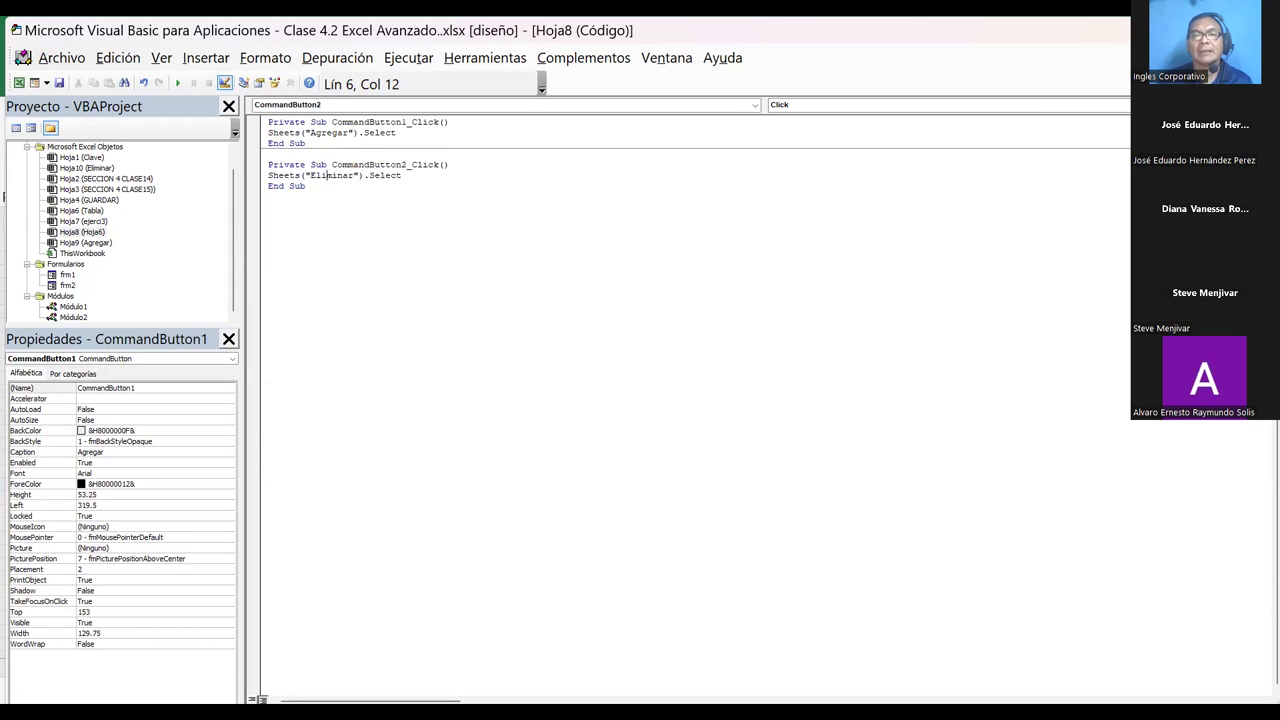
key("alt+F11")
Switch to the Tabla sheet with the MES/VENTAS monthly sales table.
left_click(360, 406)
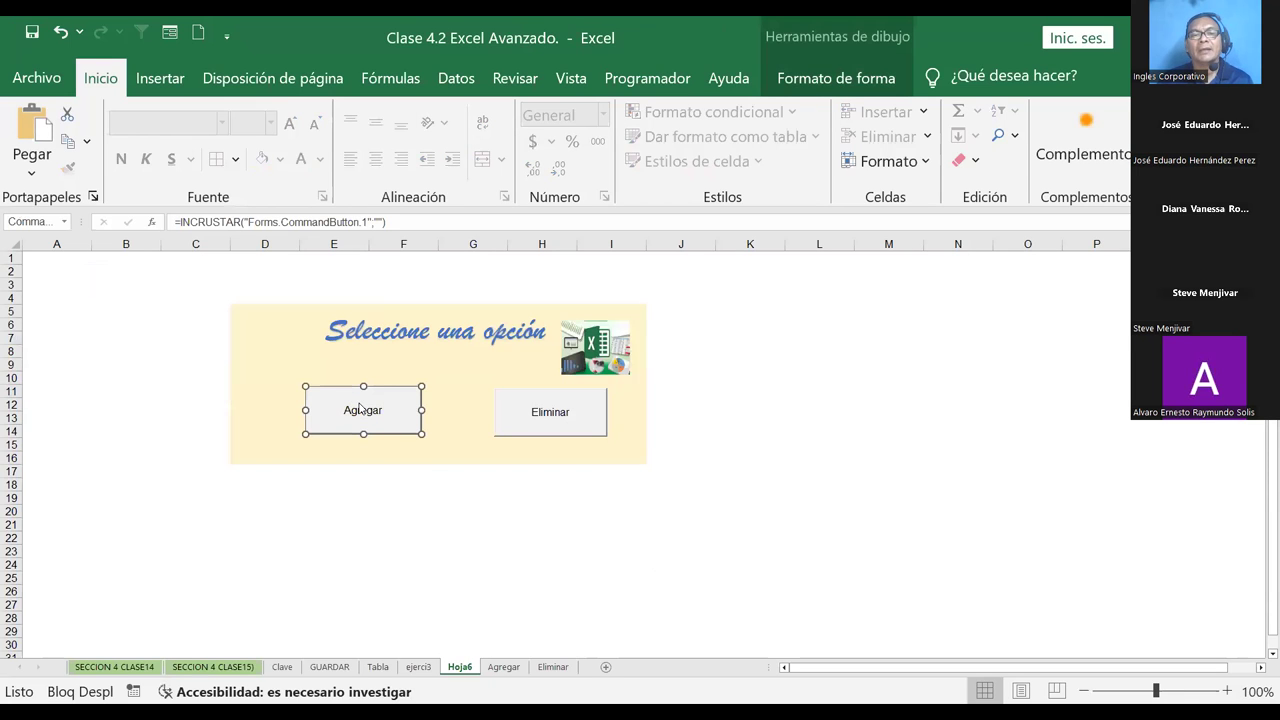
right_click(360, 407)
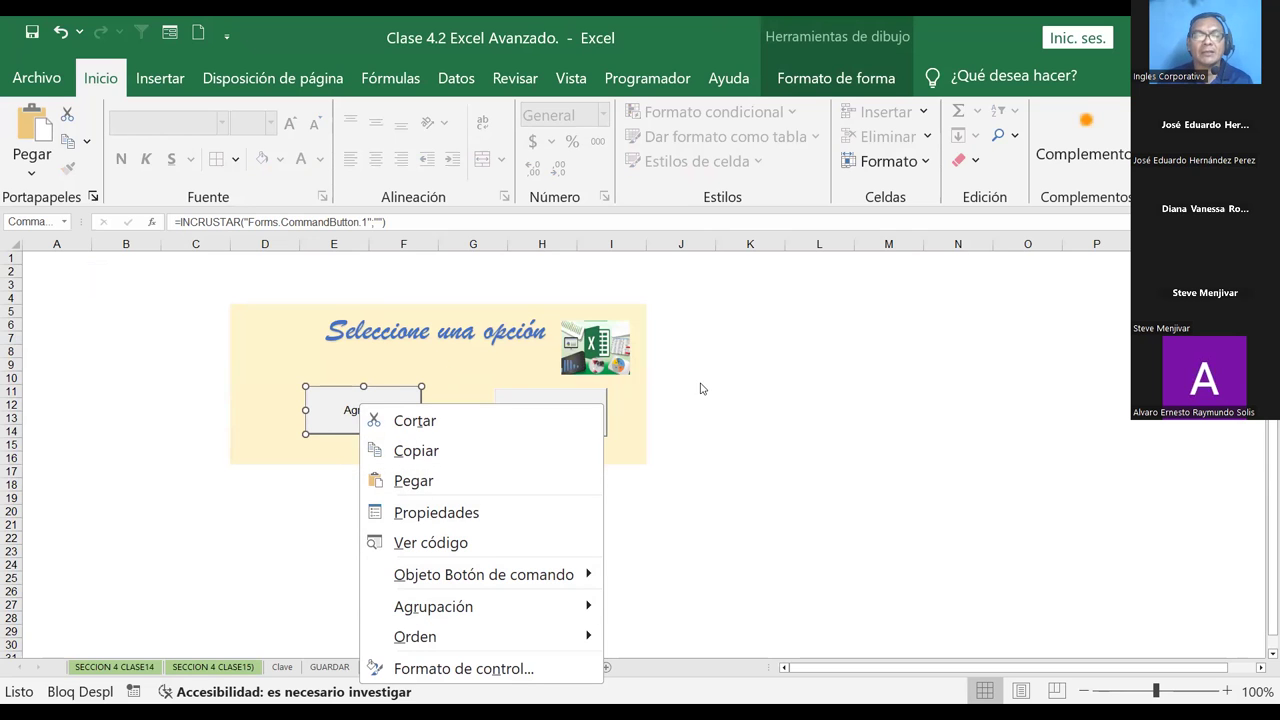
left_click(378, 667)
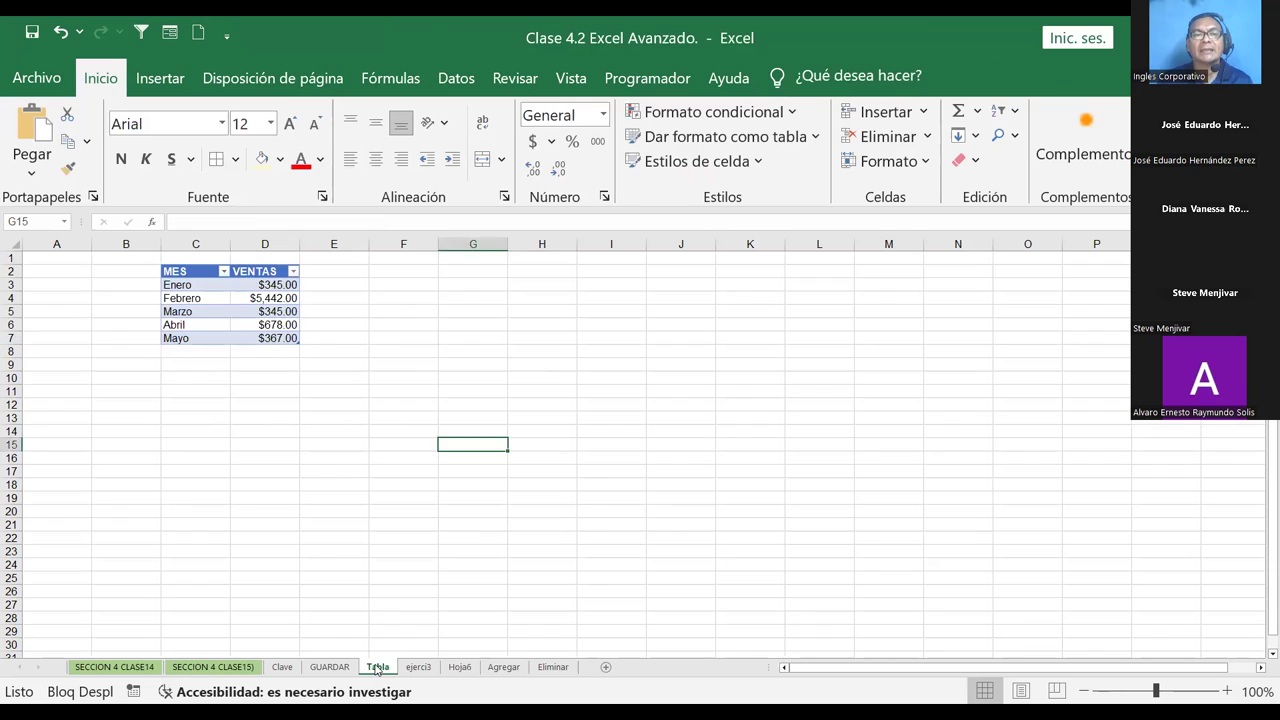
Open the CARGARFORMULARIO macro's code from the Developer Macros list and review it.
left_click(228, 312)
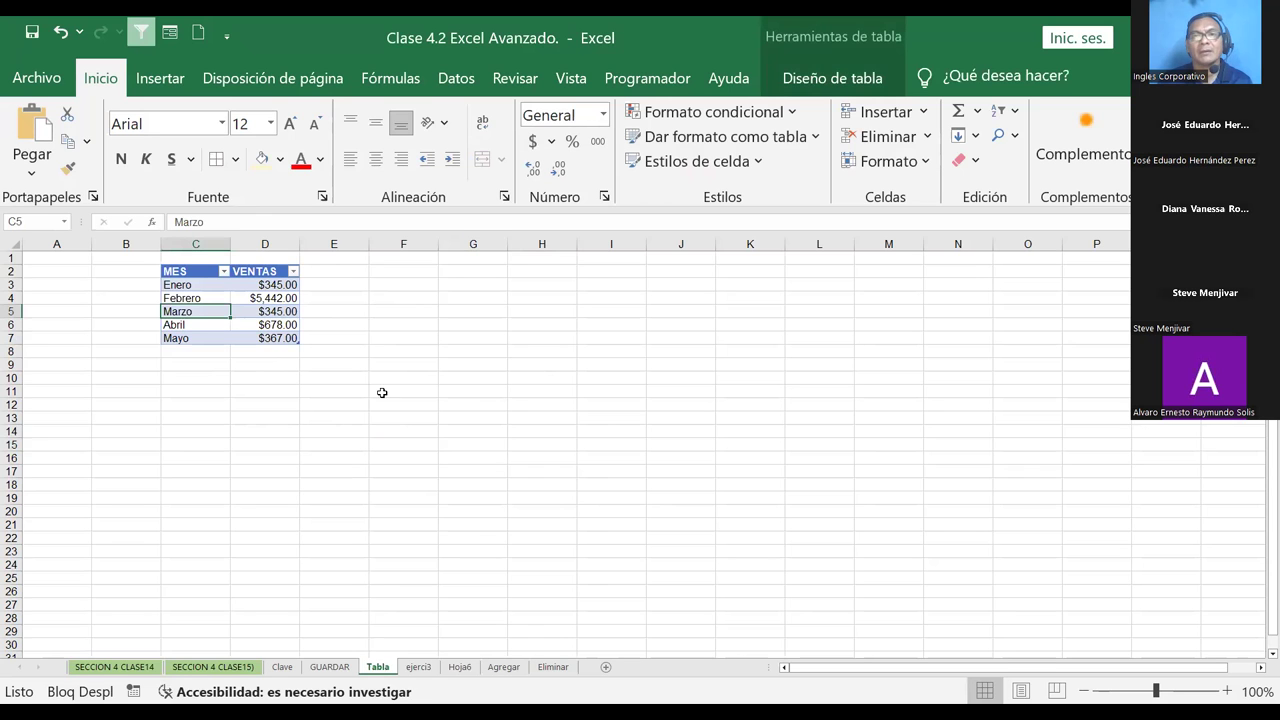
left_click(456, 78)
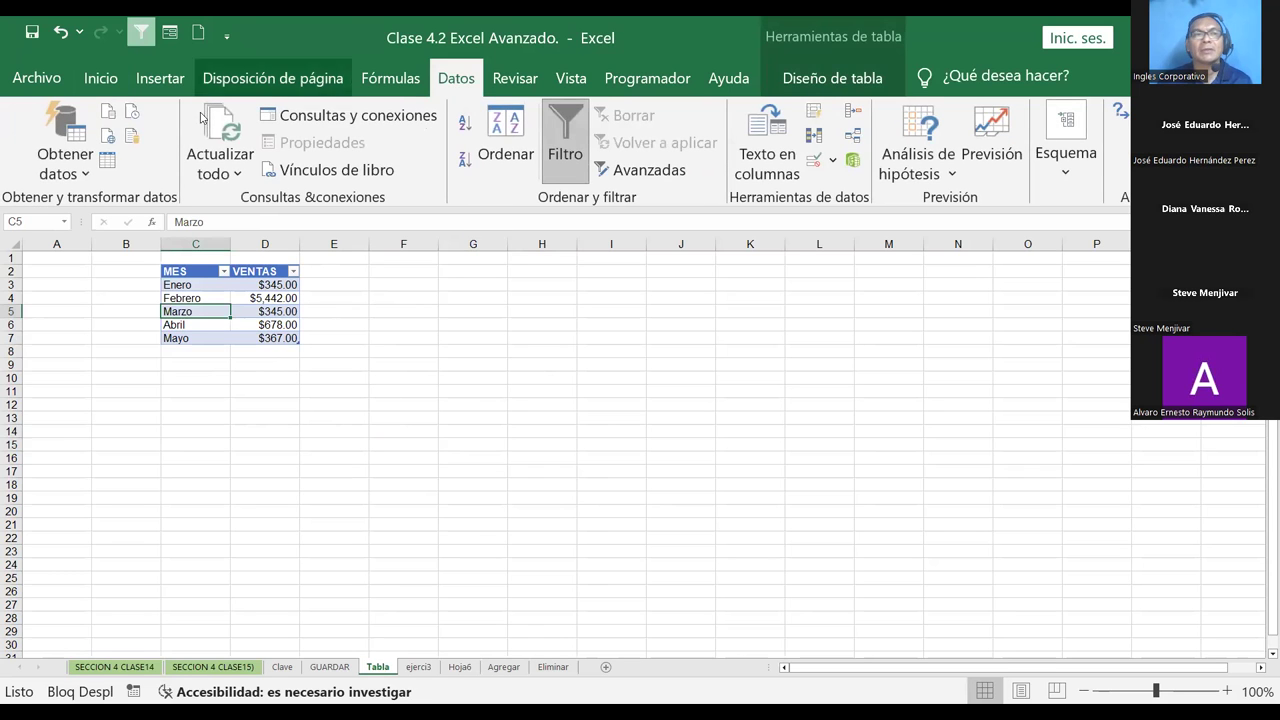
left_click(648, 82)
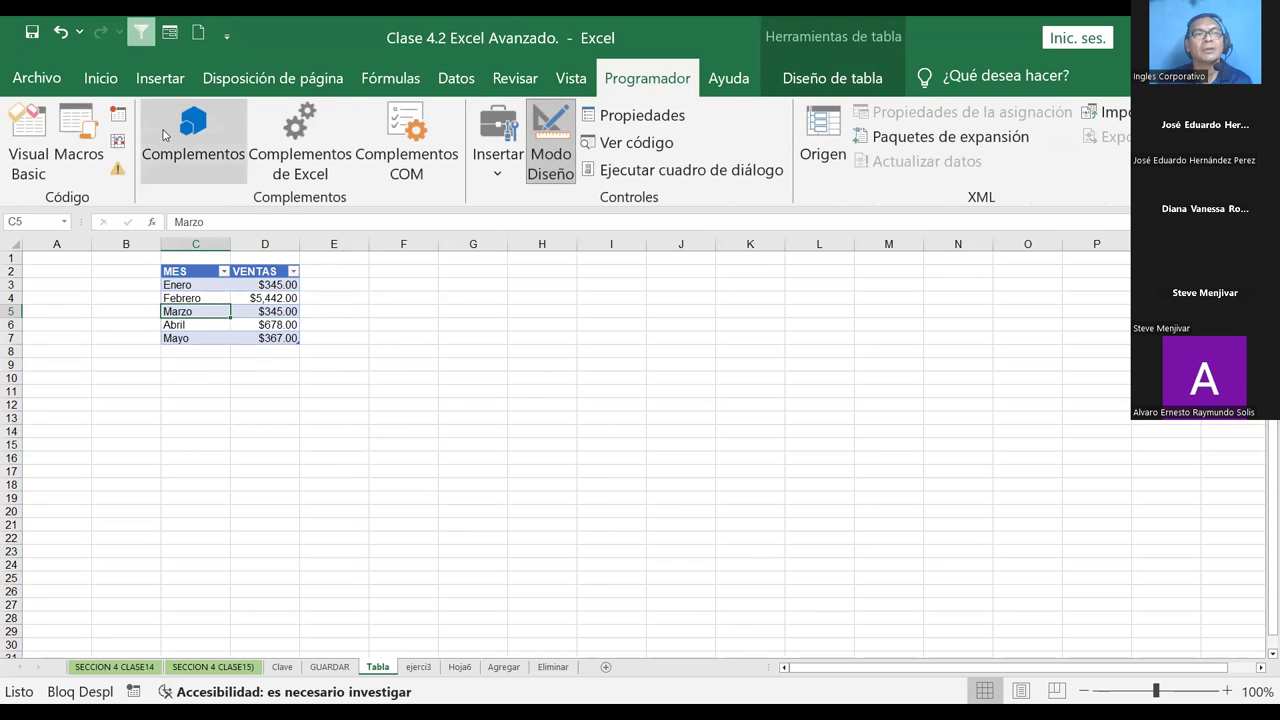
left_click(85, 148)
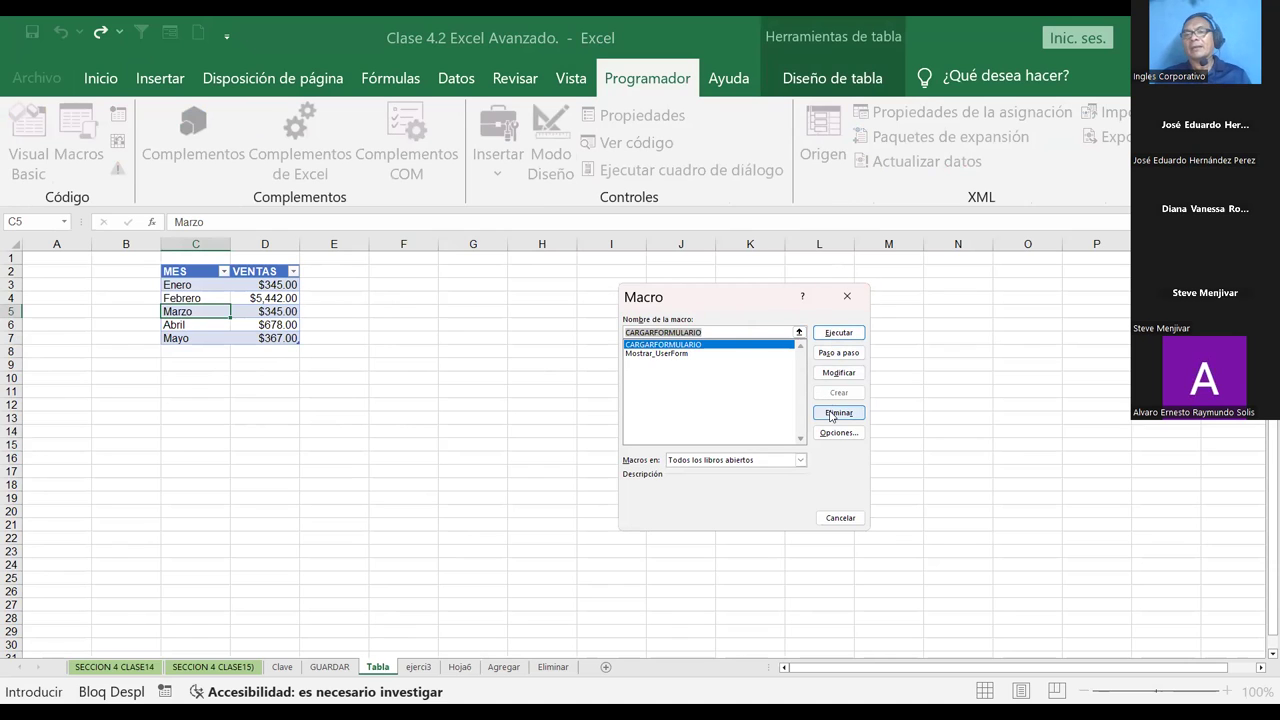
left_click(838, 373)
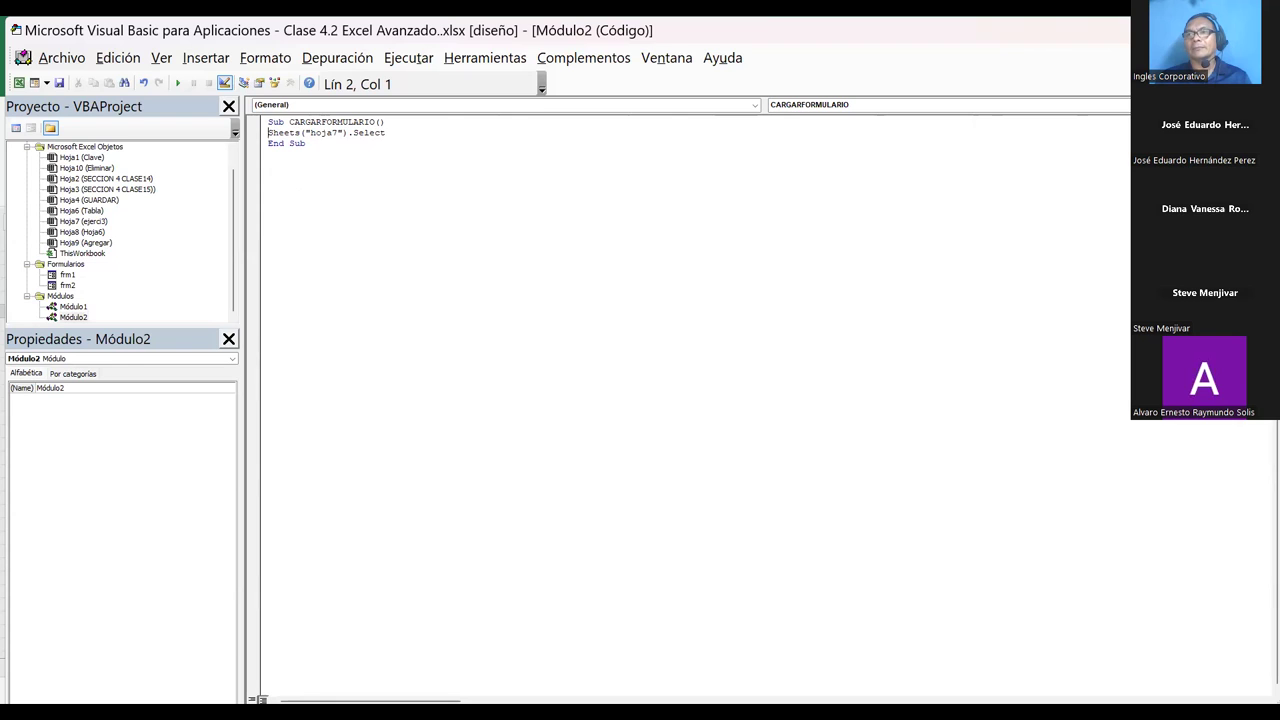
key("ctrl+Tab")
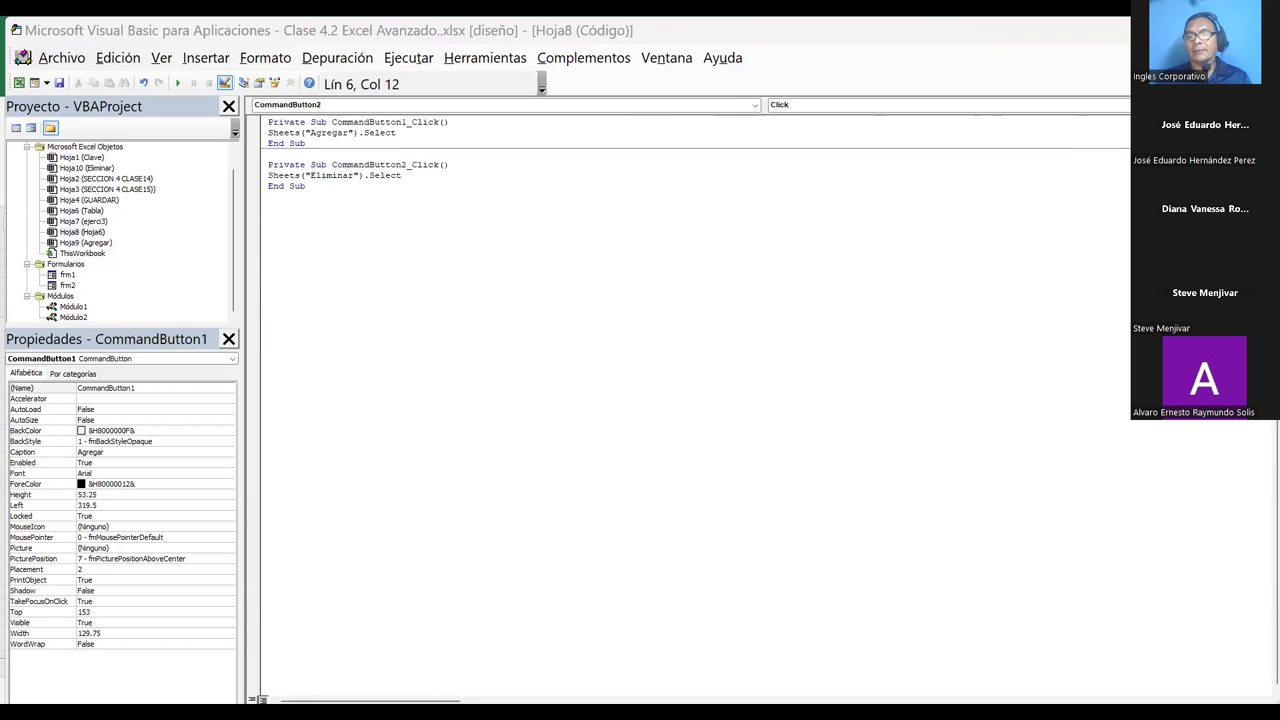
Return to the workbook and go through the Hoja6, Tabla and GUARDAR sheets to ejerci3.
key("alt+F11")
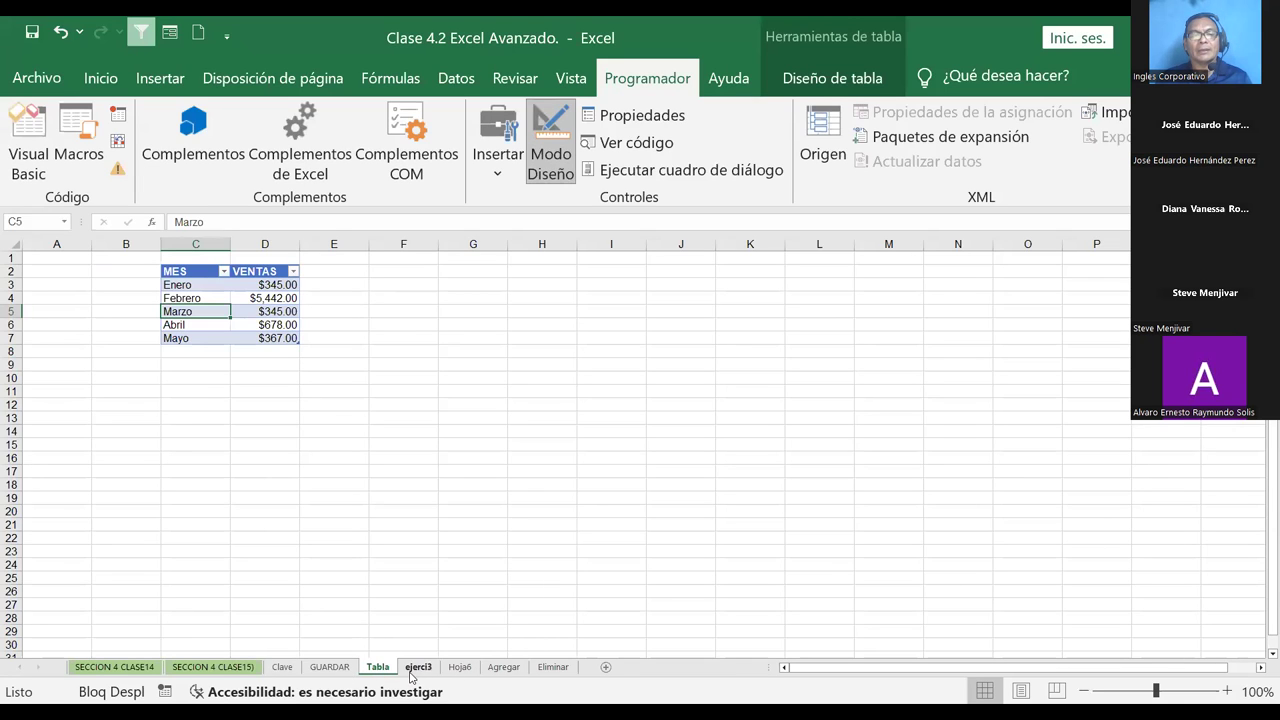
left_click(451, 667)
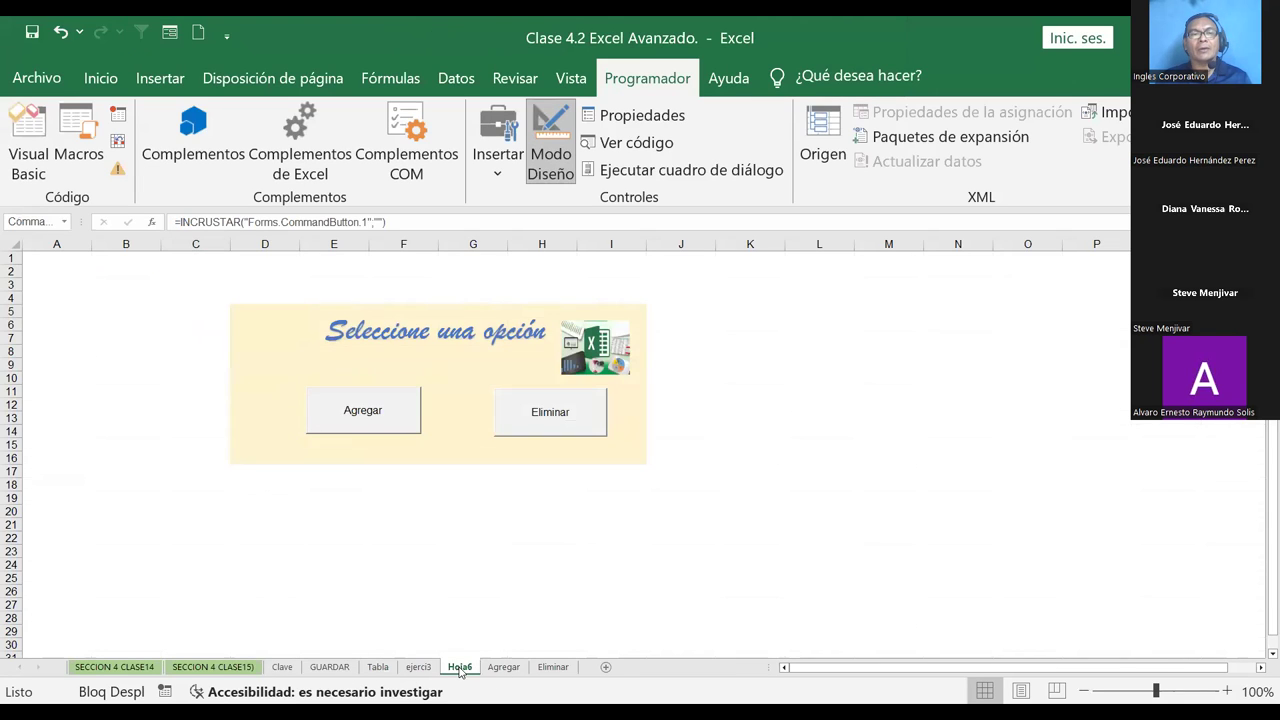
left_click(260, 498)
left_click(377, 667)
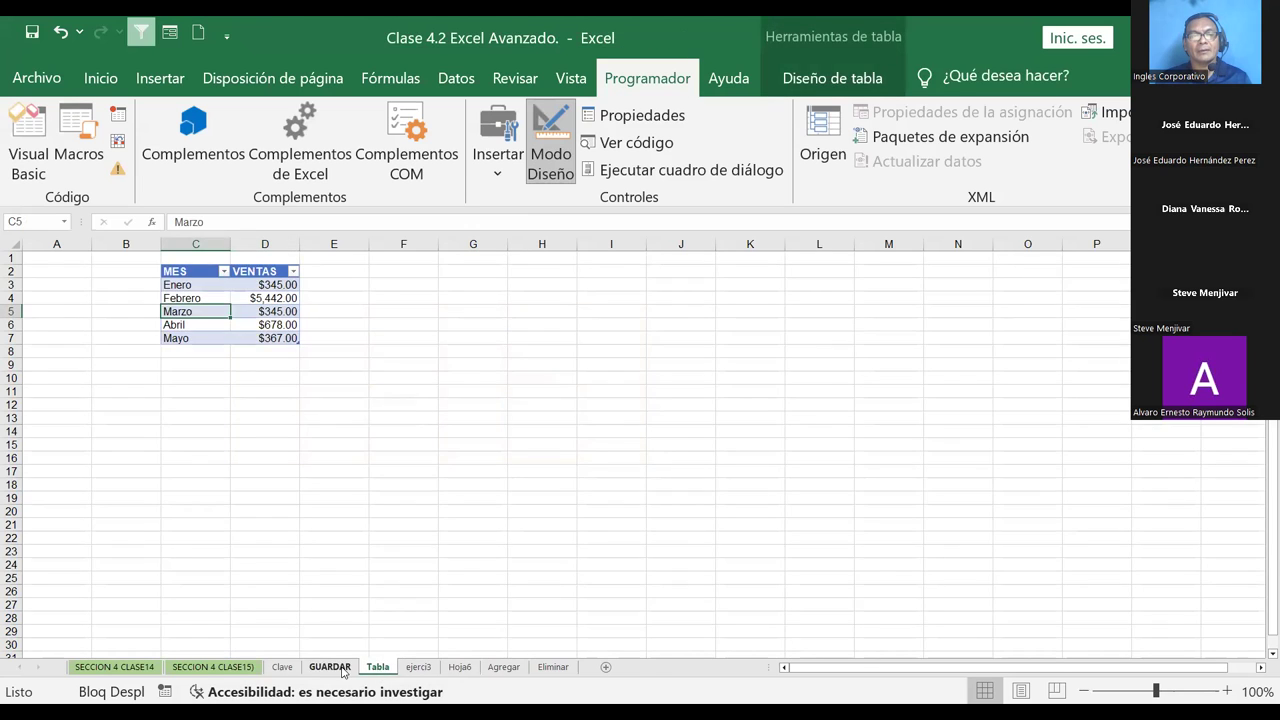
left_click(329, 667)
left_click(413, 667)
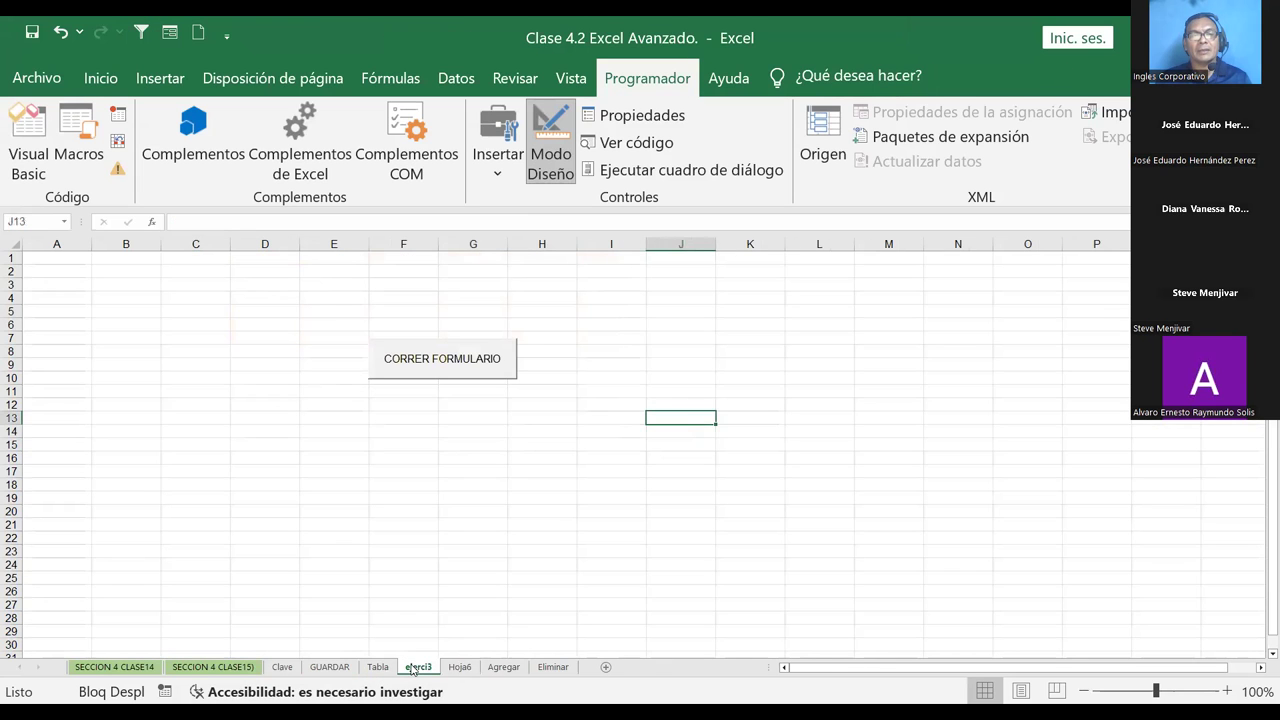
View the CORRER FORMULARIO button's code with Ver código, then return and show the Agregar sheet.
left_click(432, 425)
left_click(446, 361)
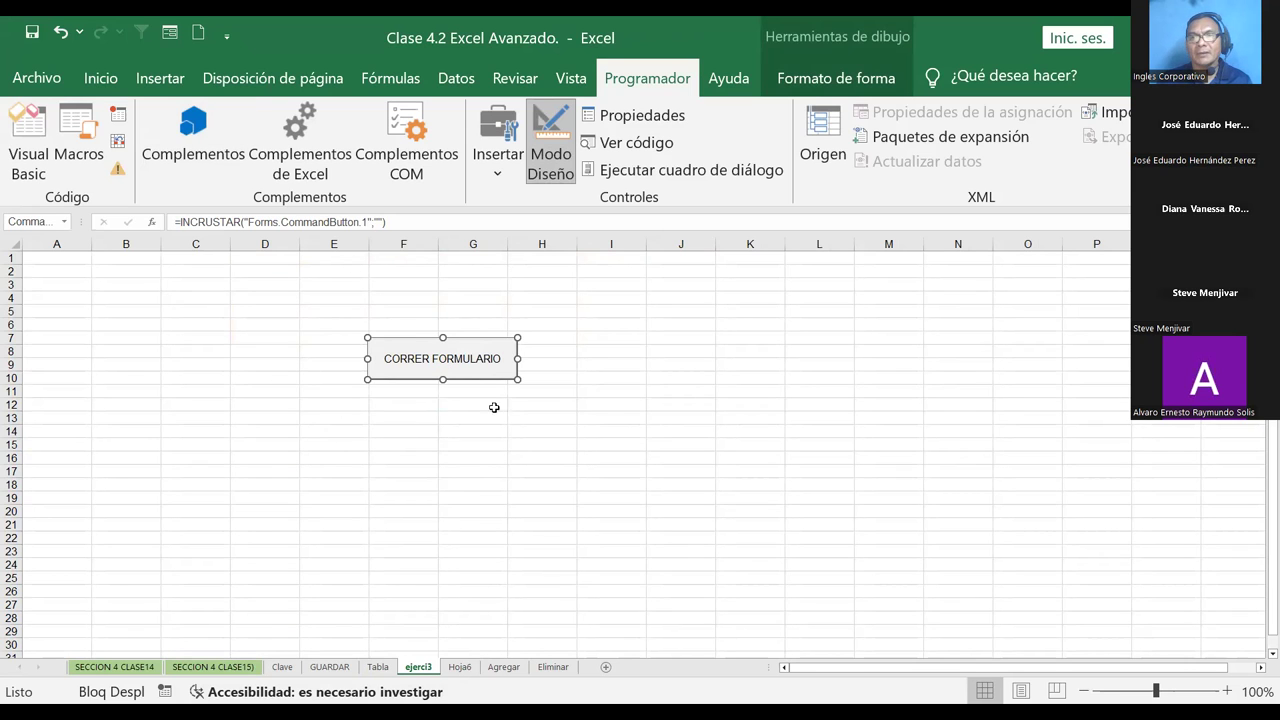
right_click(438, 352)
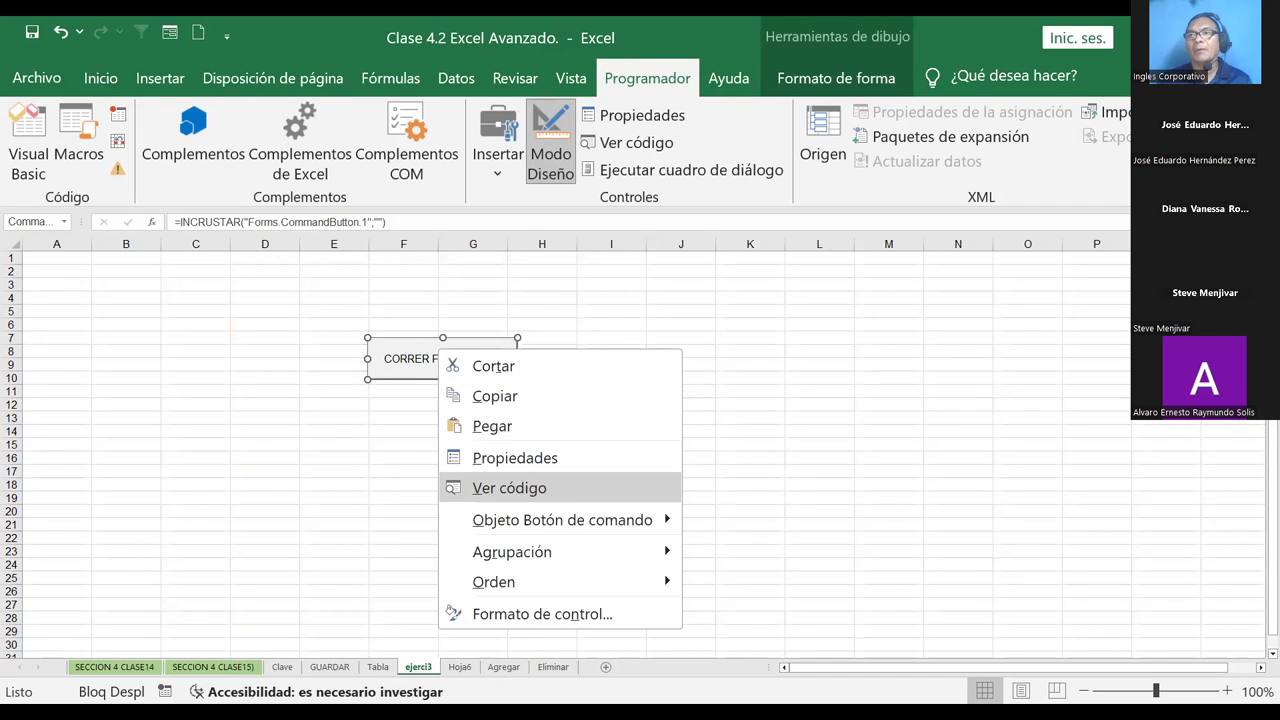
left_click(556, 495)
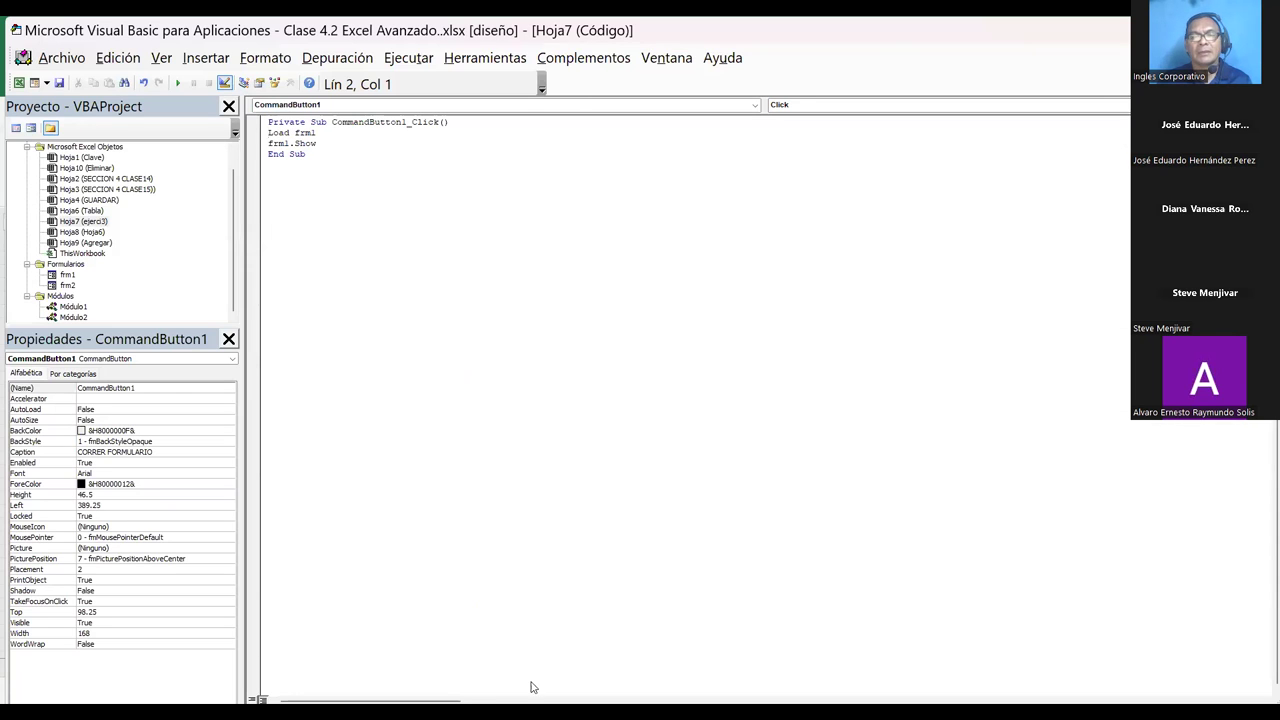
key("alt+F11")
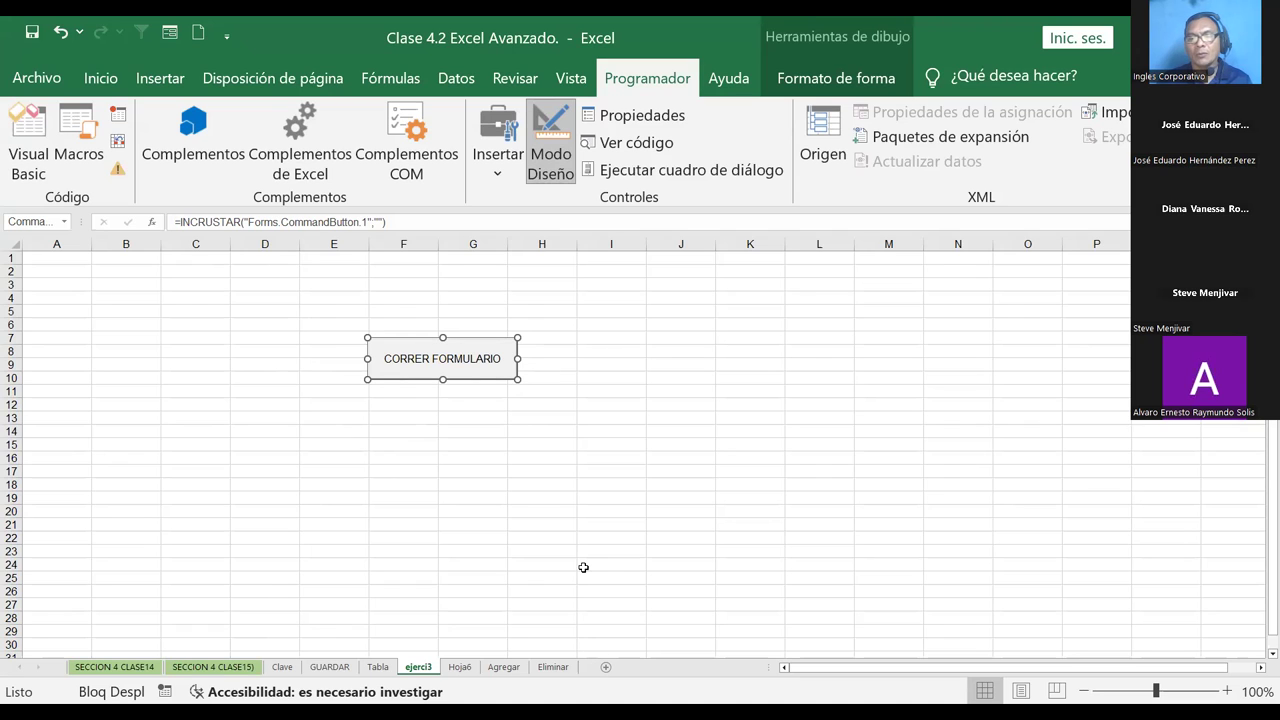
left_click(504, 667)
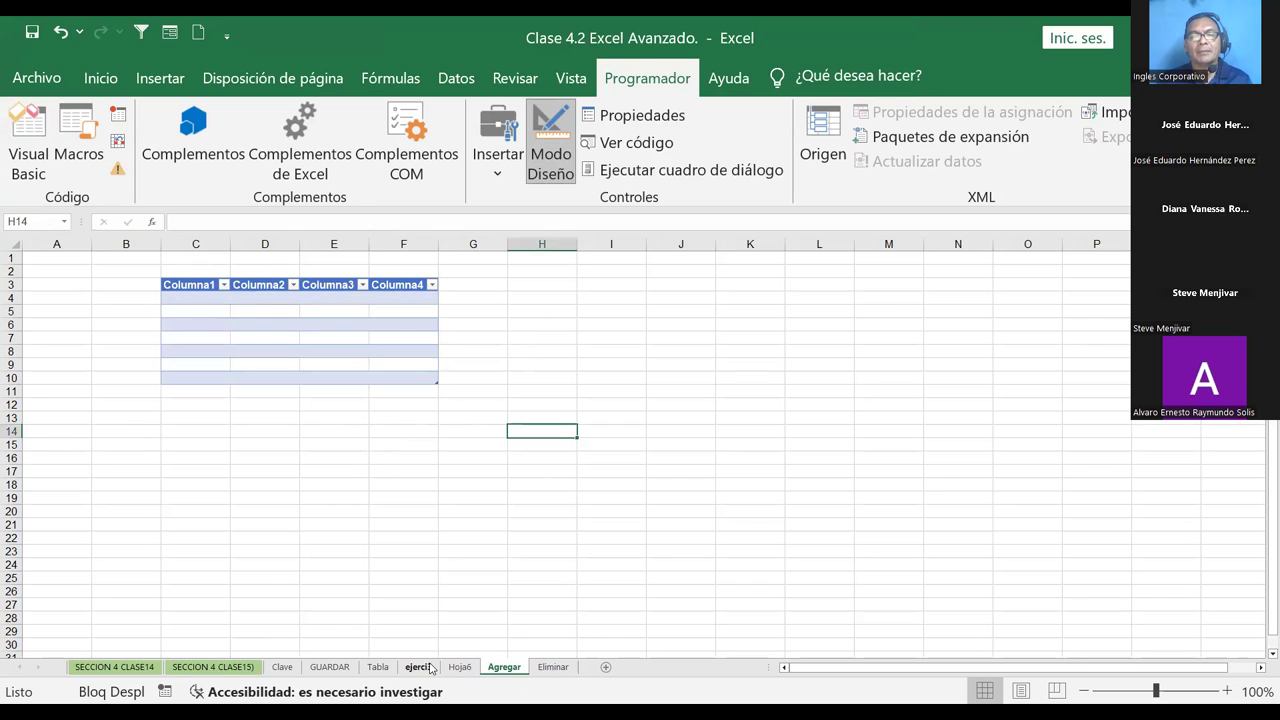
Go to the Hoja6 menu sheet and select its Agregar button.
left_click(430, 667)
left_click(460, 667)
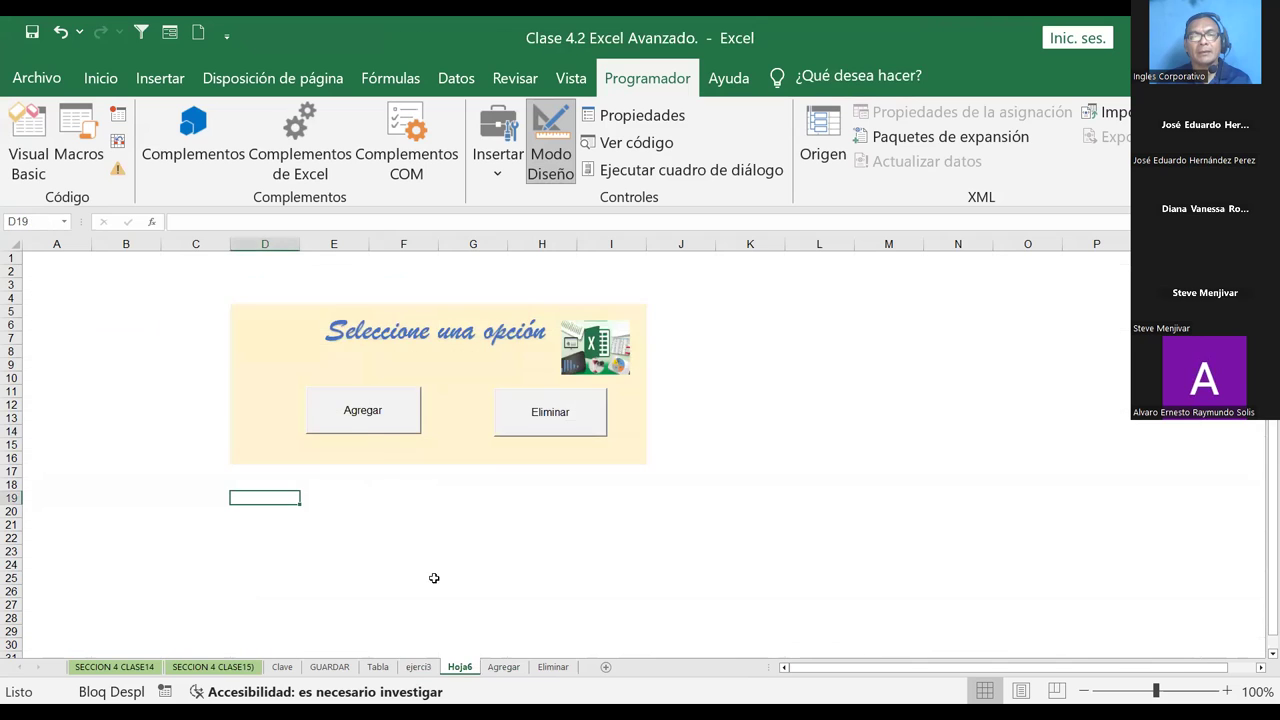
left_click(367, 430)
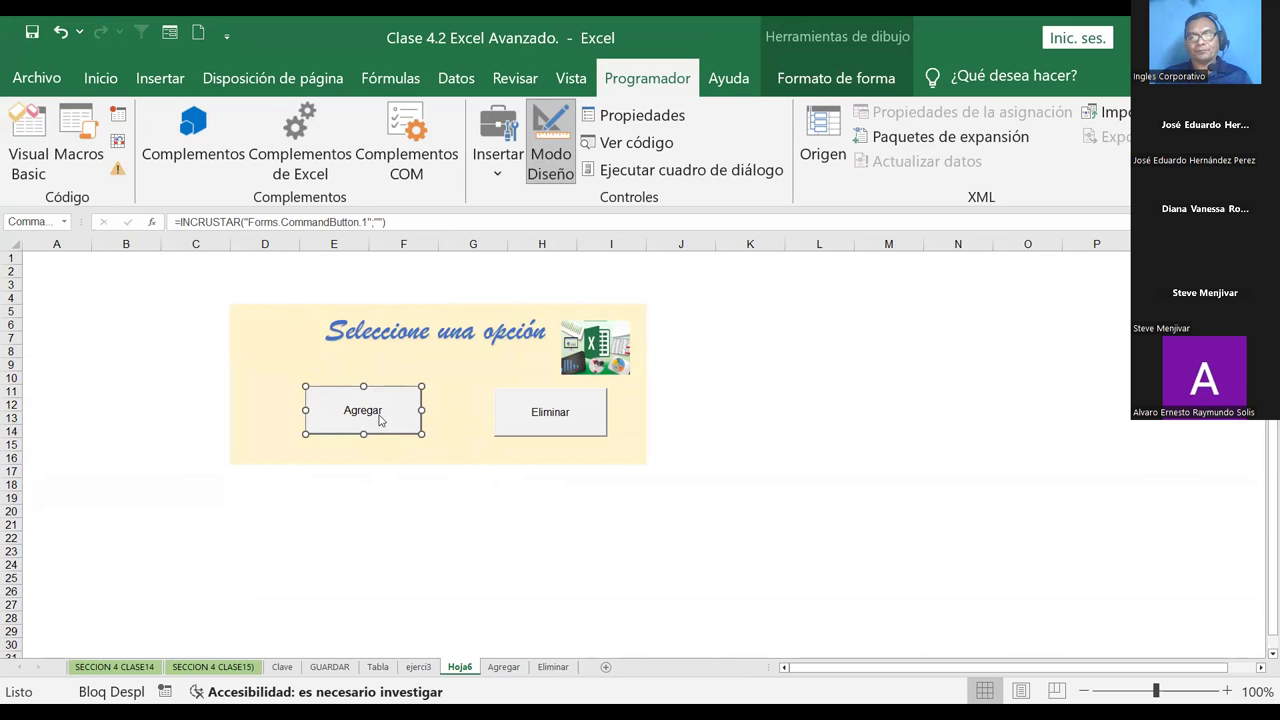
right_click(380, 414)
mouse_move(432, 590)
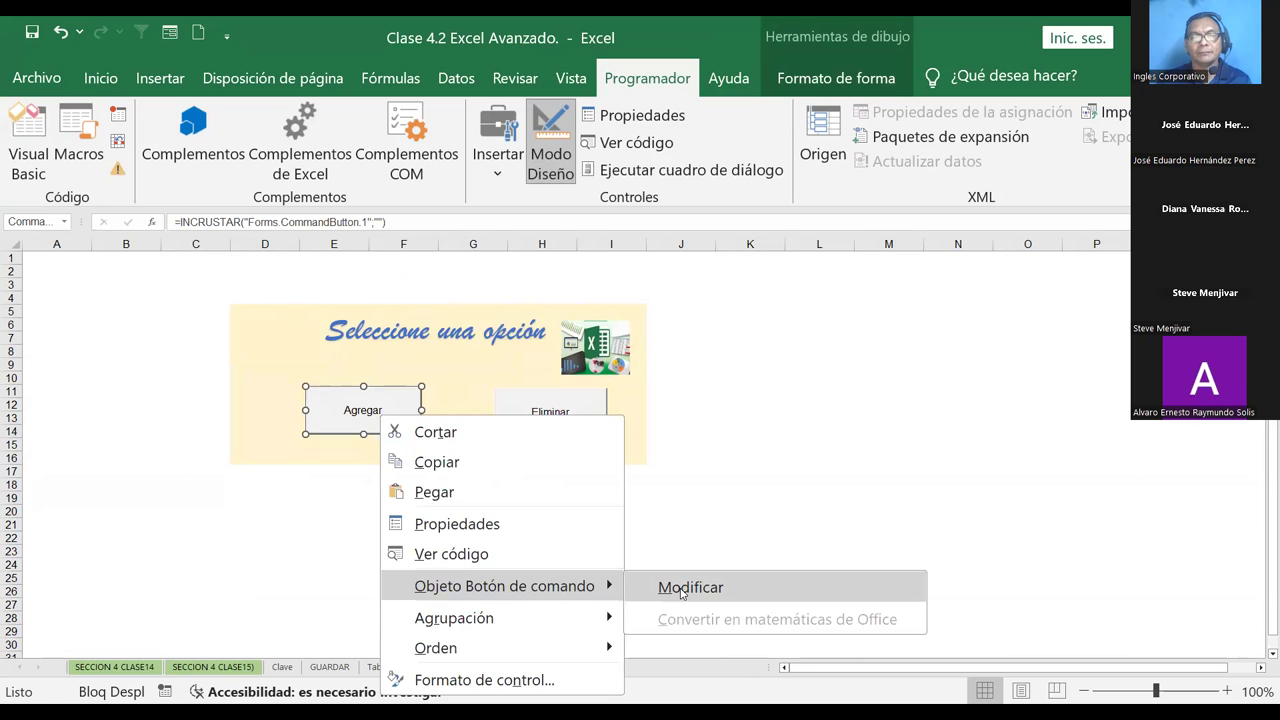
key("Escape")
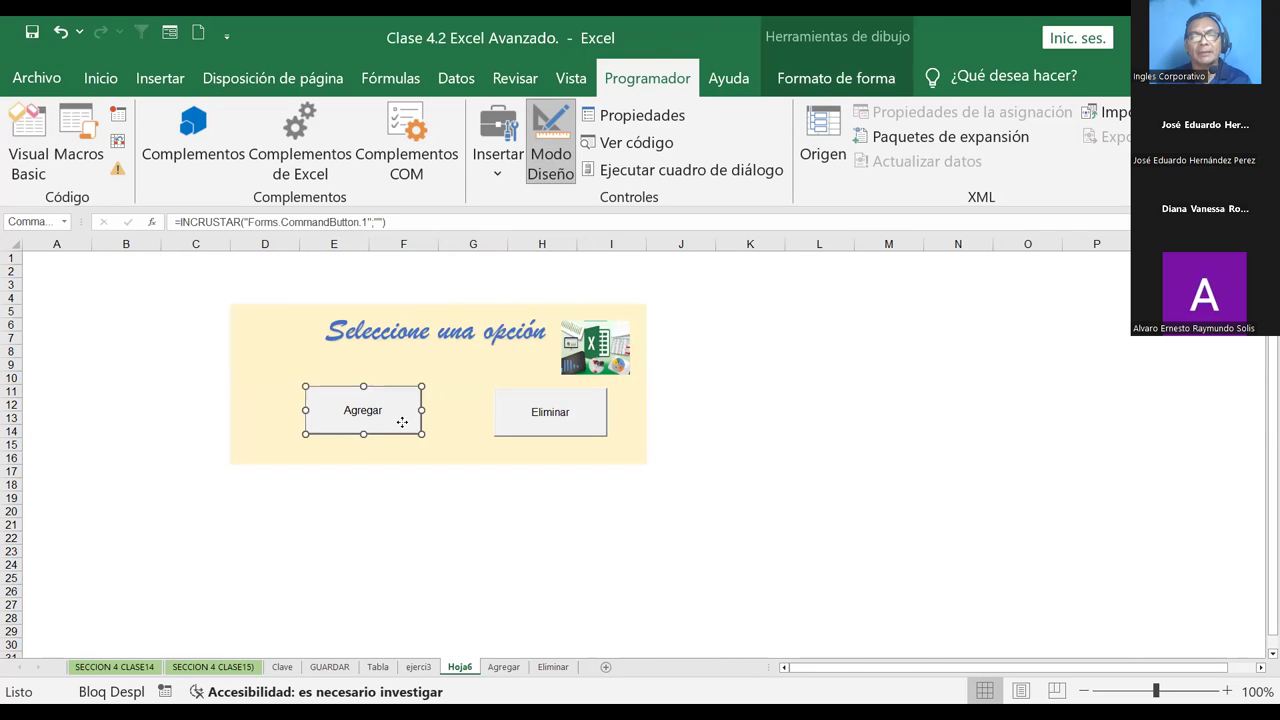
Open the Agregar button's code, review the Hoja8 click macros, and close the code windows.
right_click(401, 422)
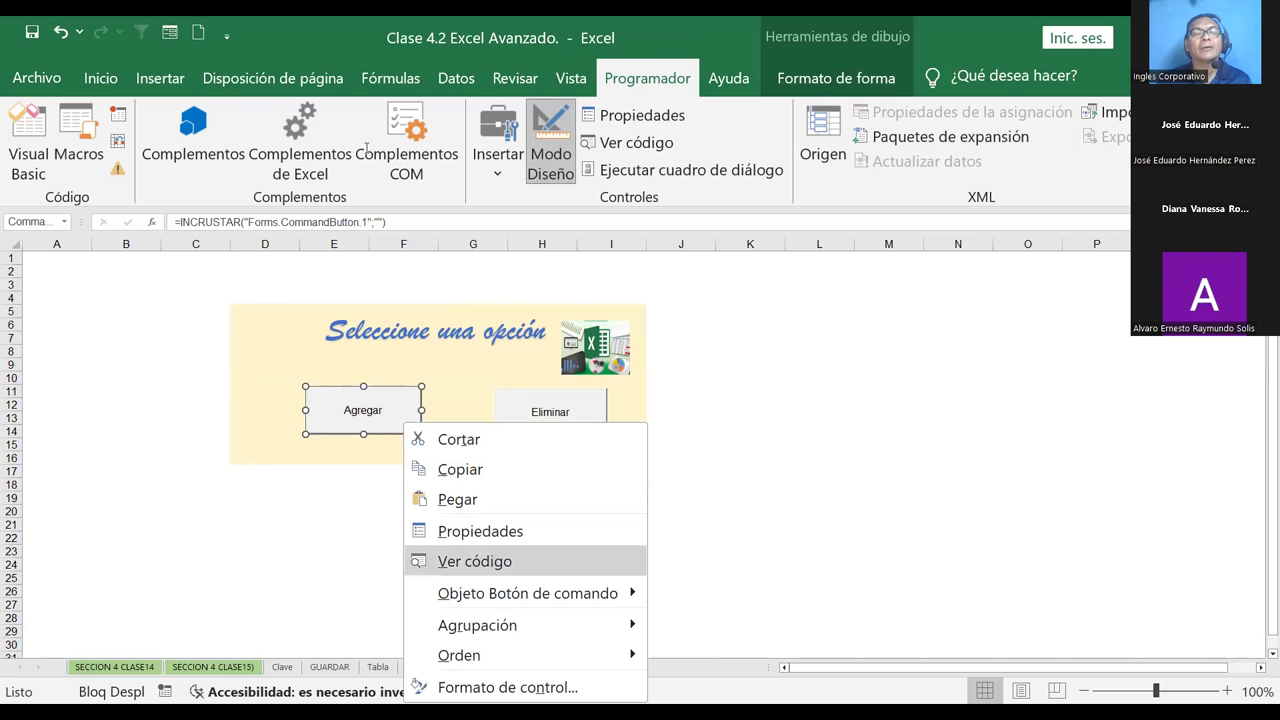
key("Return")
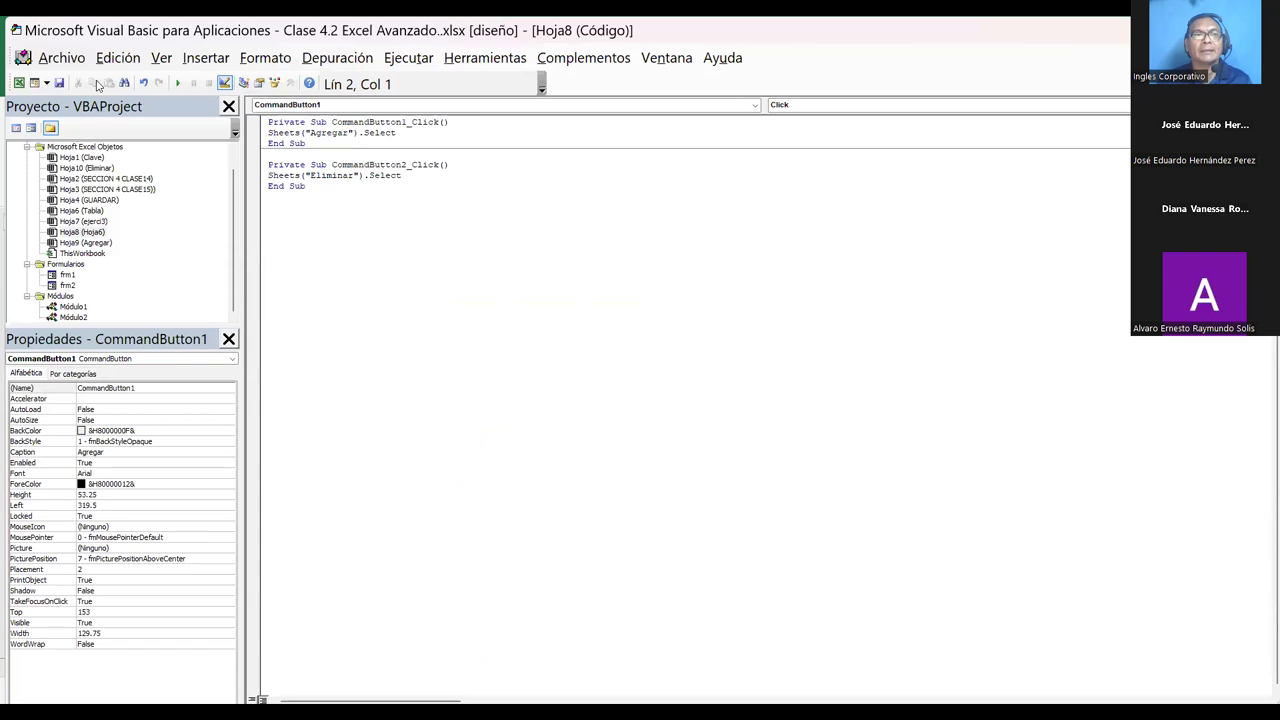
left_click(178, 84)
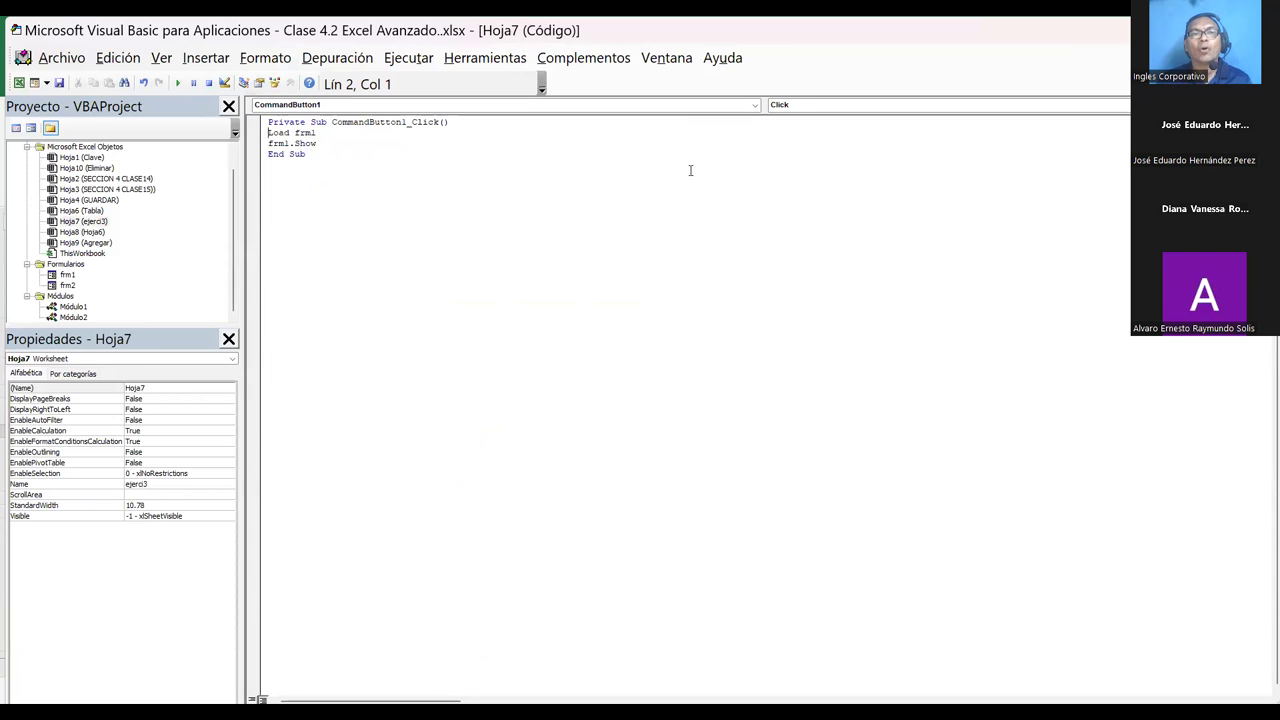
left_click(1267, 57)
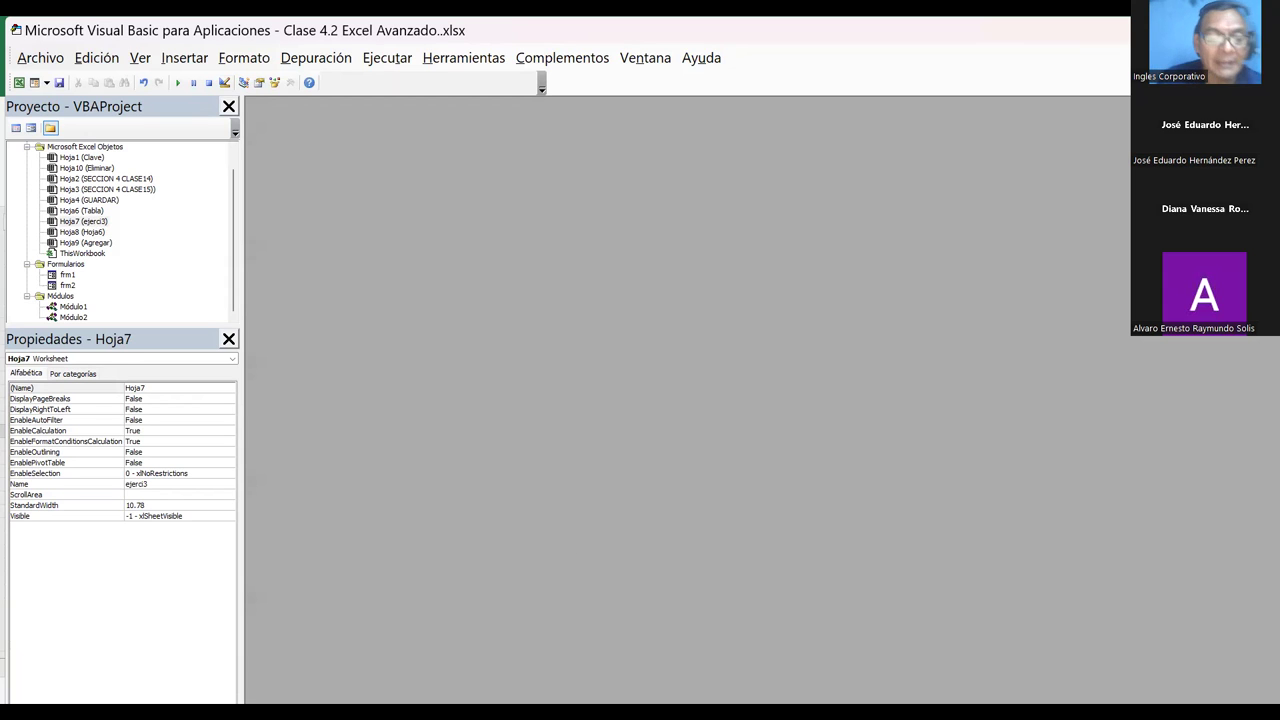
Run Hoja6's Agregar button five times, returning through the Hoja6 tab after each jump.
key("alt+F11")
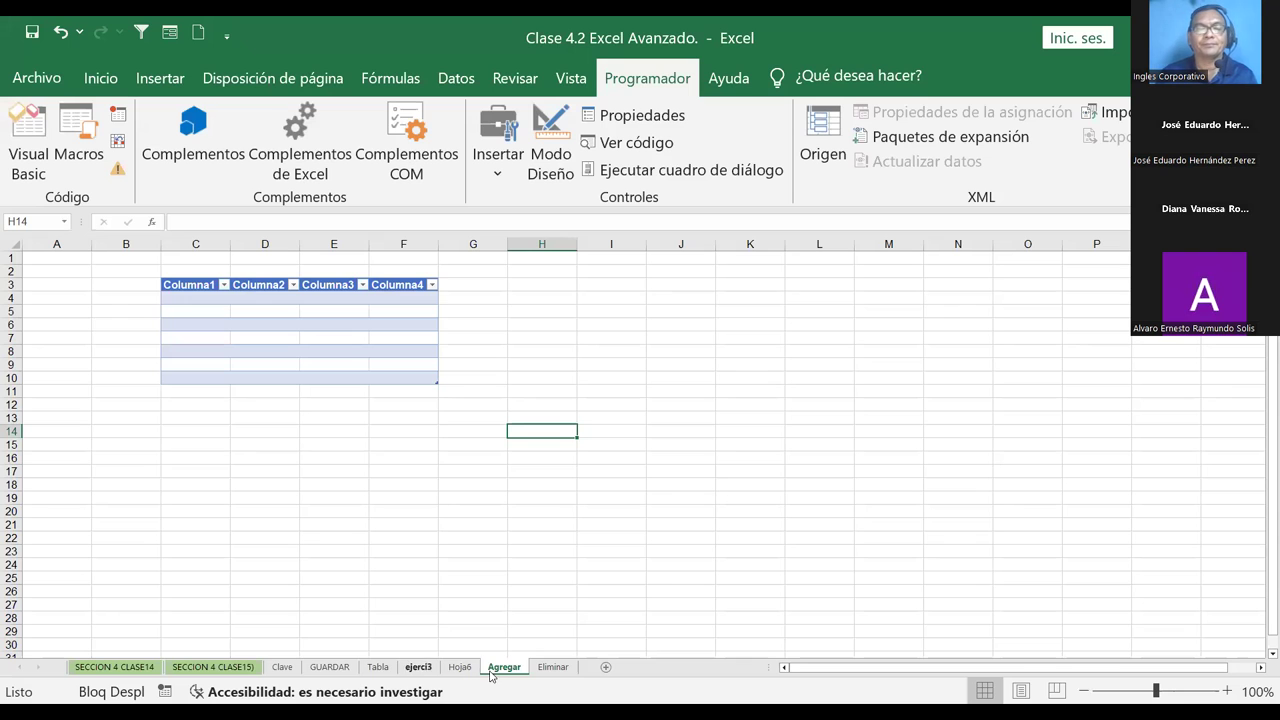
left_click(460, 667)
left_click(350, 402)
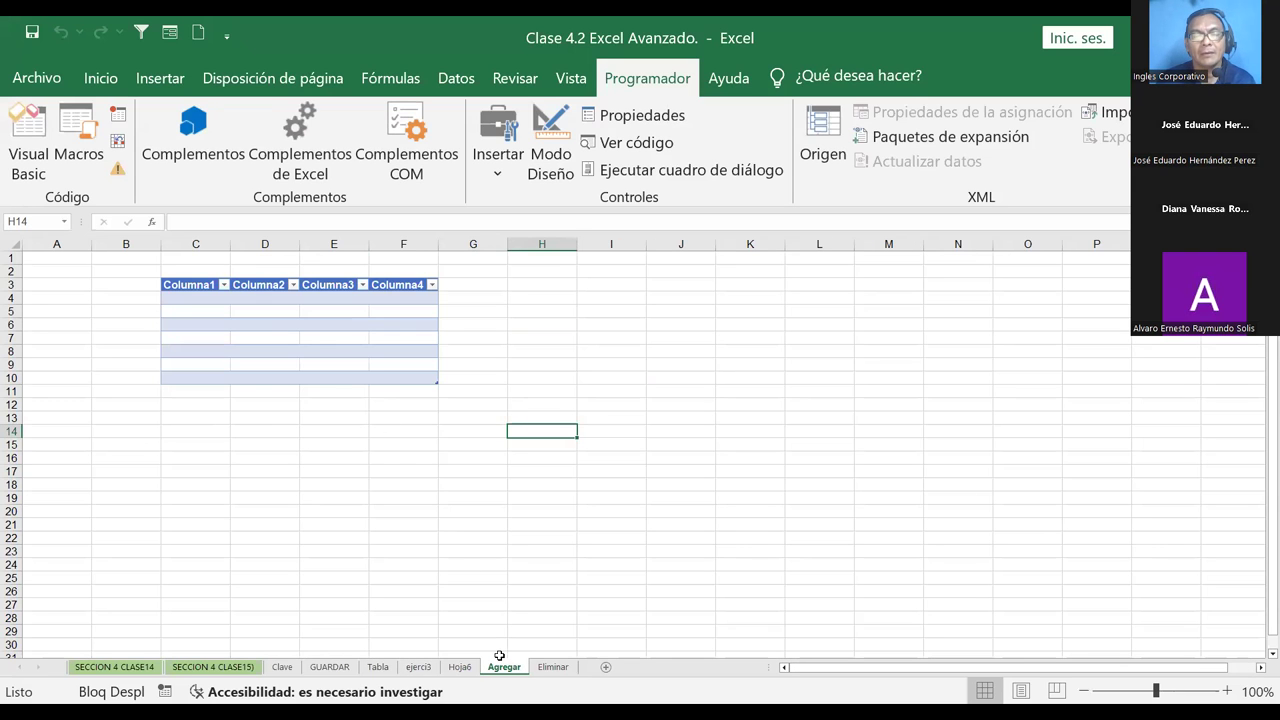
left_click(553, 667)
left_click(505, 667)
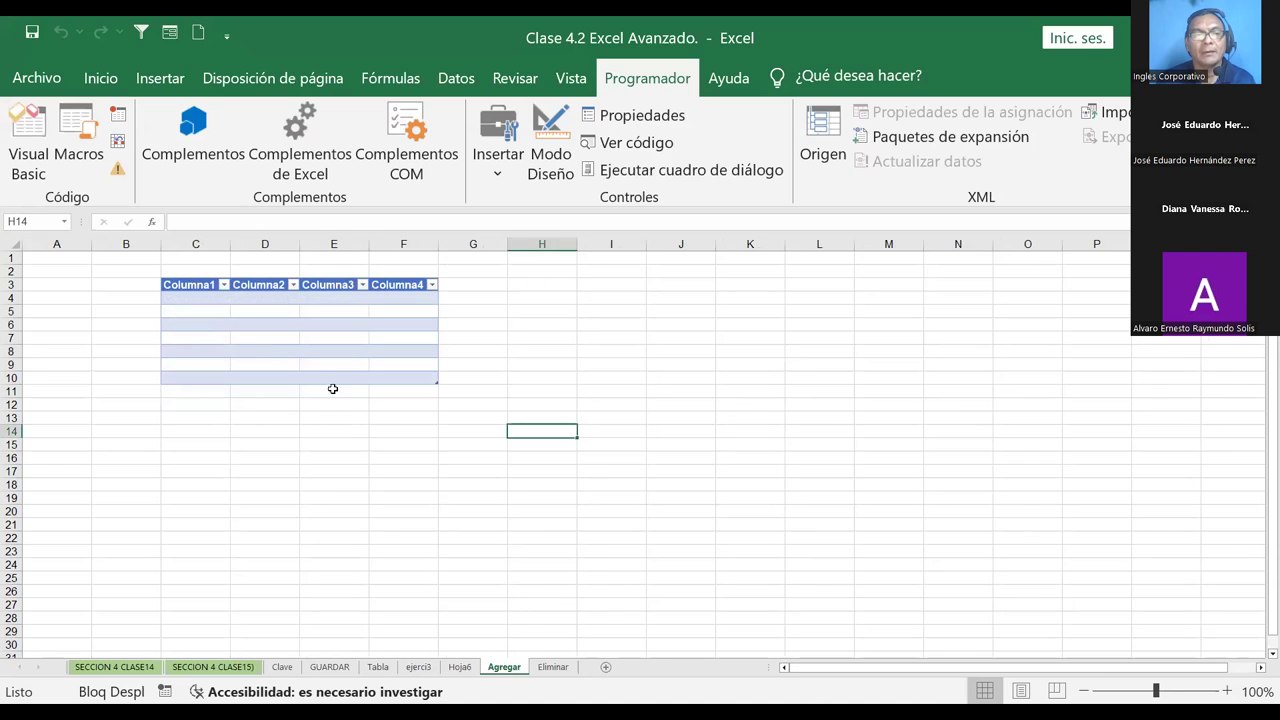
left_click(460, 667)
left_click(374, 422)
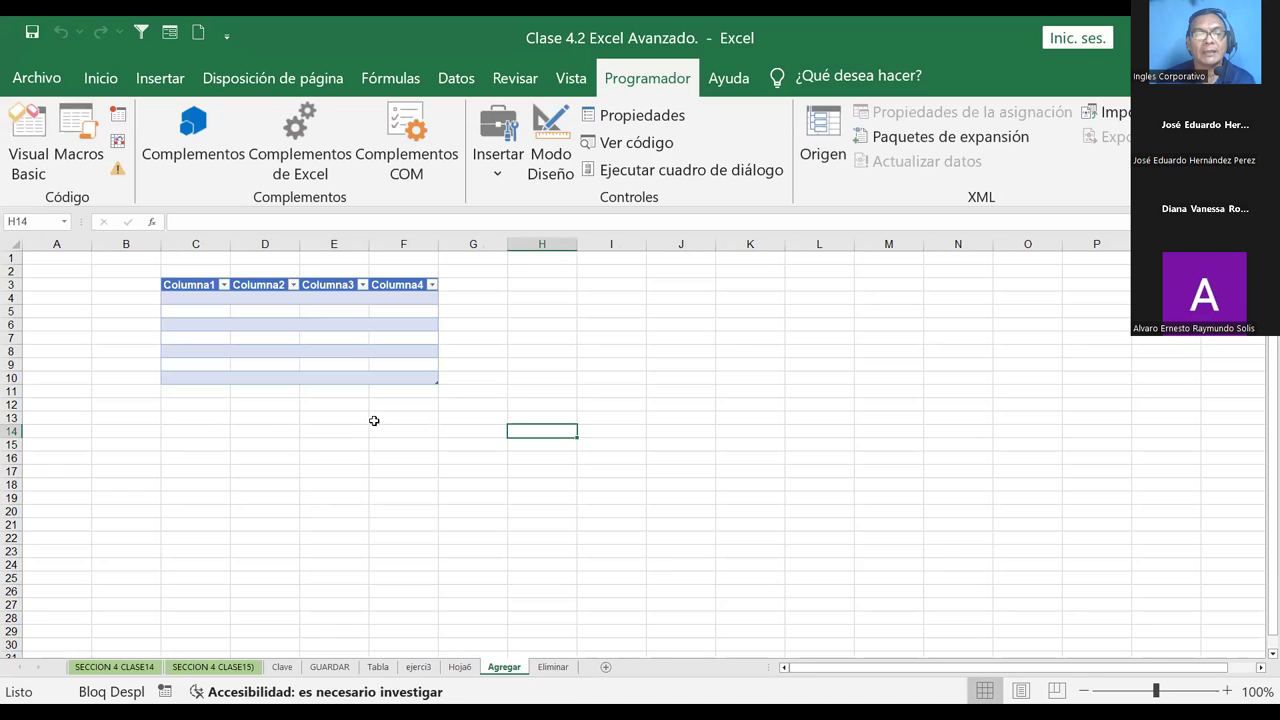
left_click(462, 667)
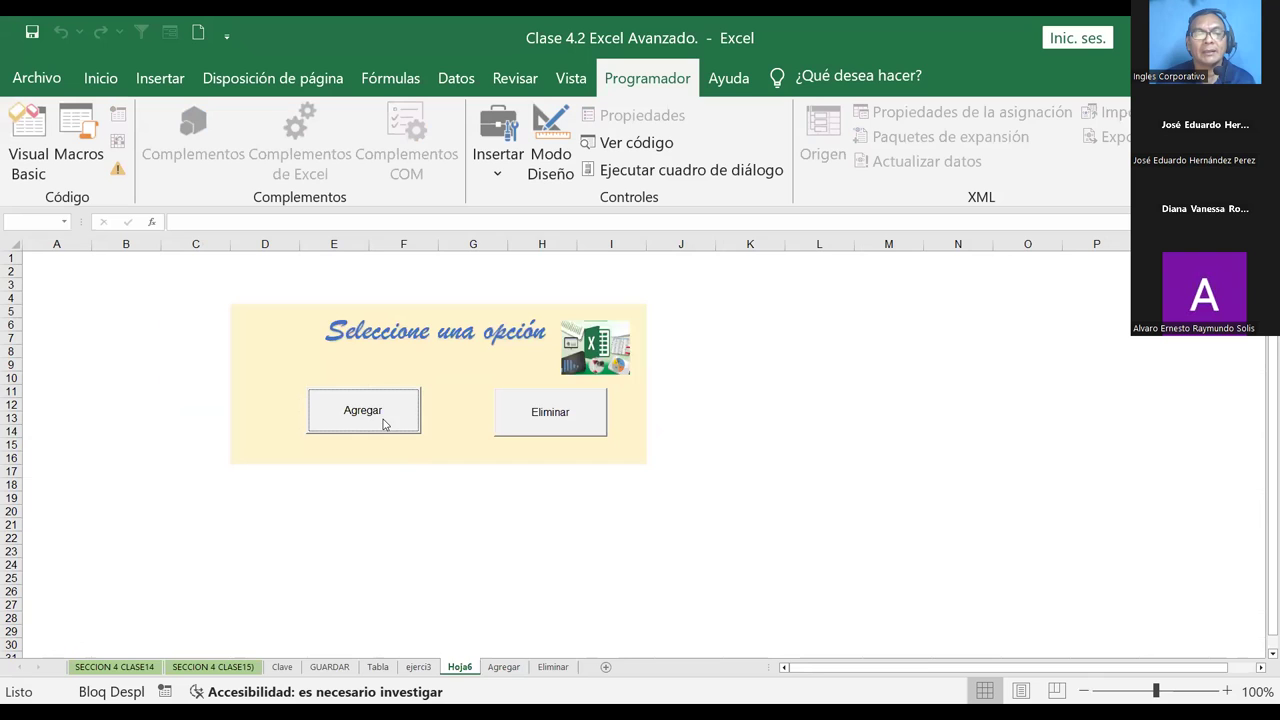
left_click(383, 419)
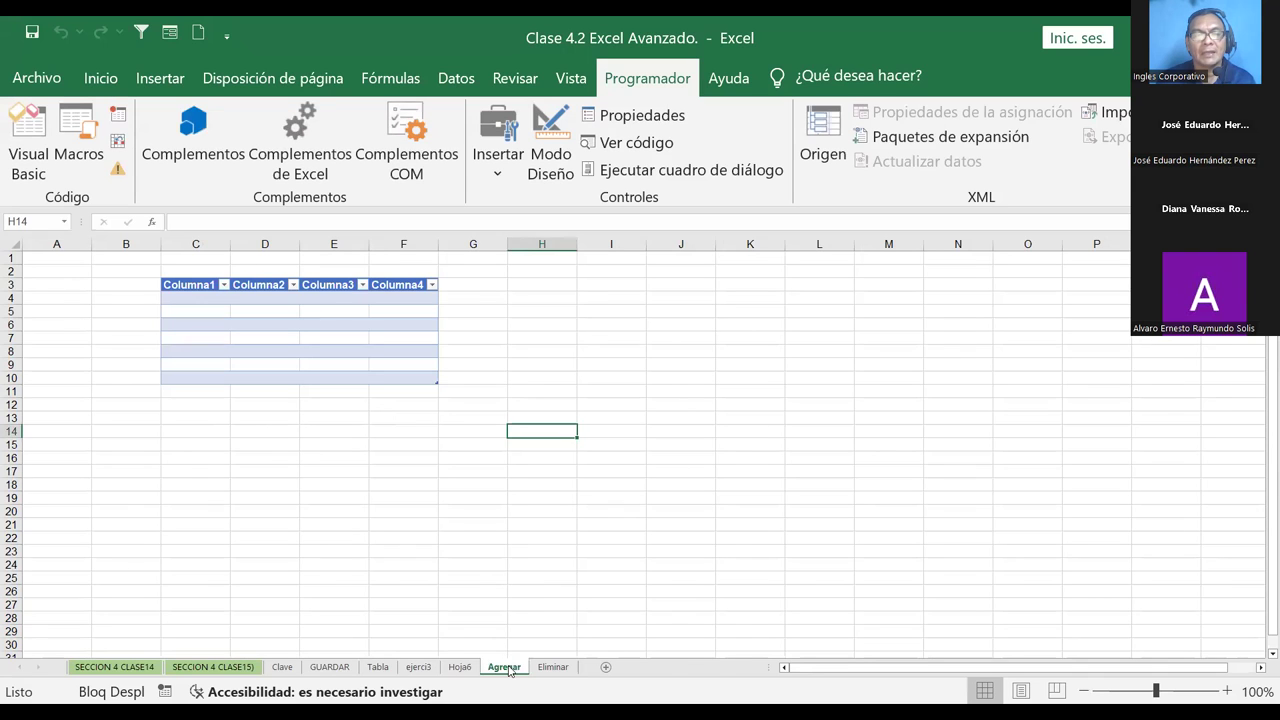
left_click(459, 667)
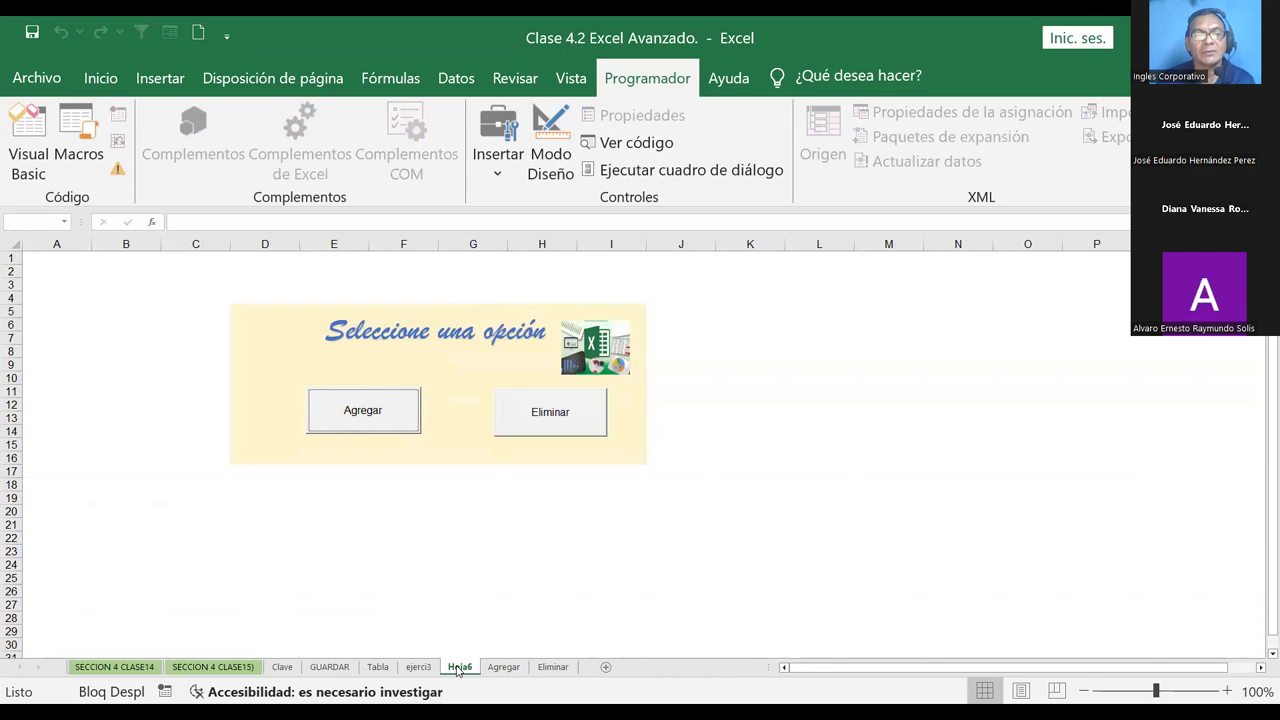
left_click(367, 430)
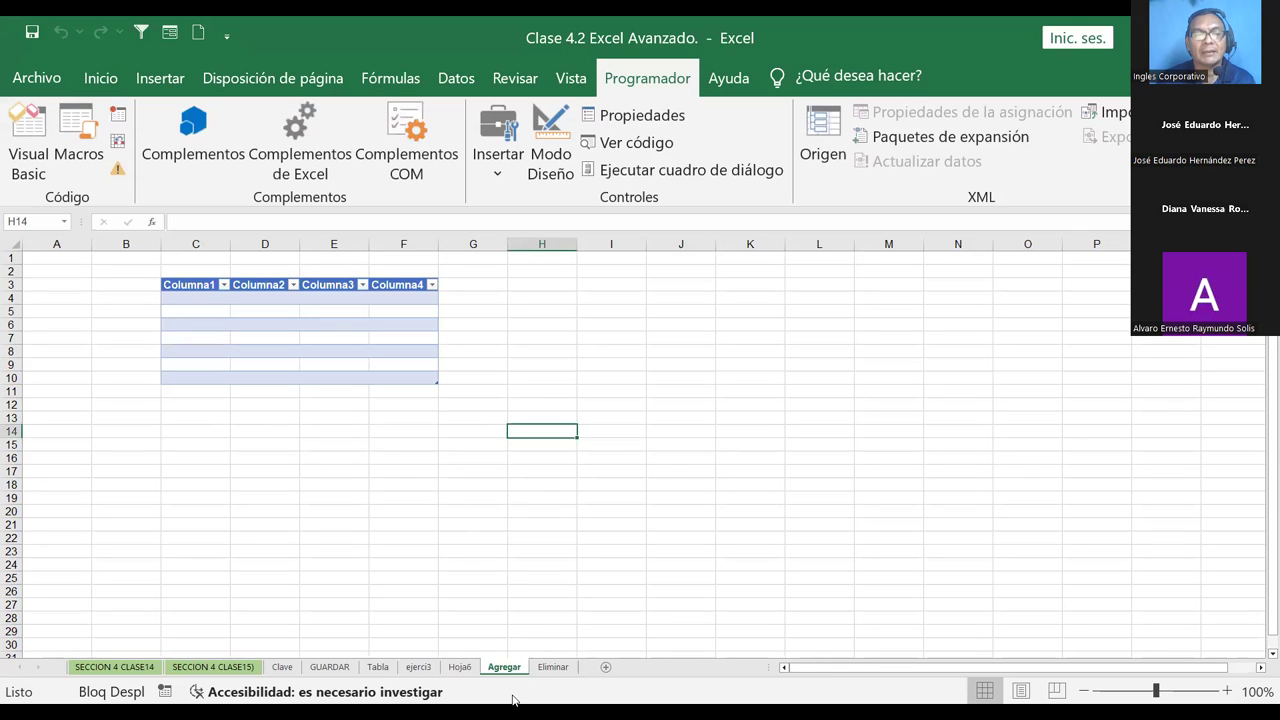
left_click(460, 667)
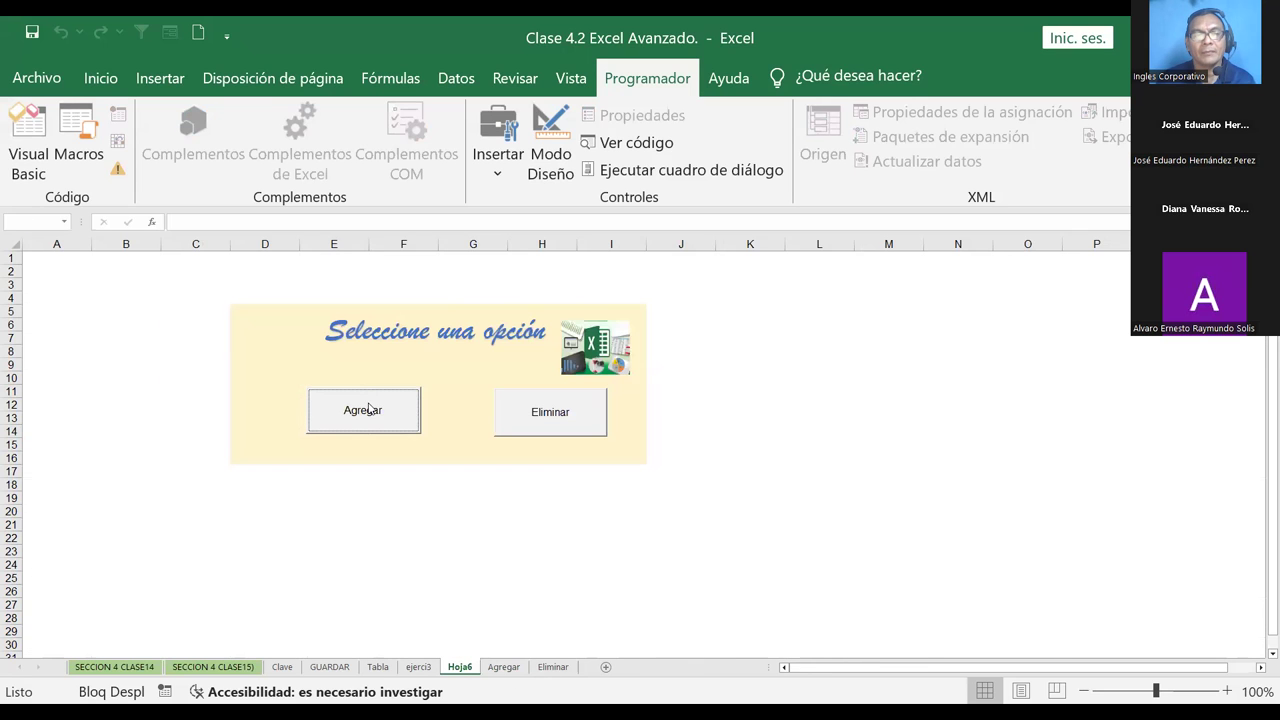
left_click(368, 409)
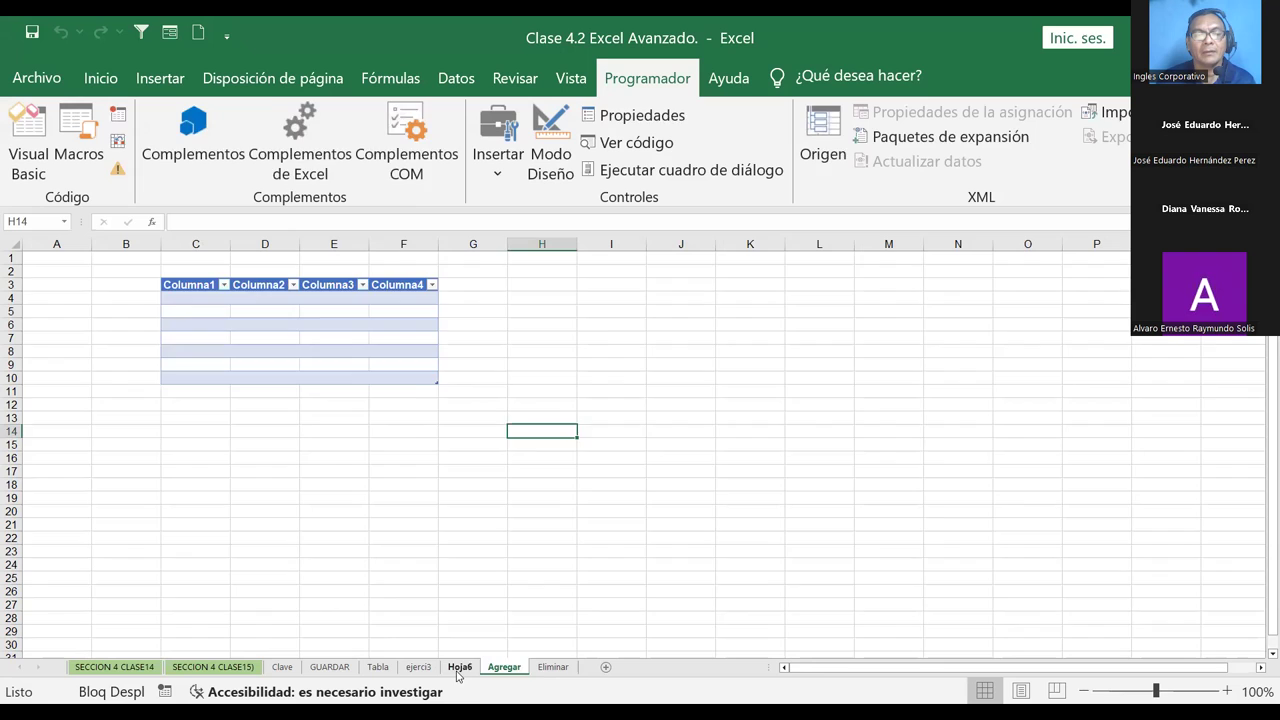
left_click(460, 667)
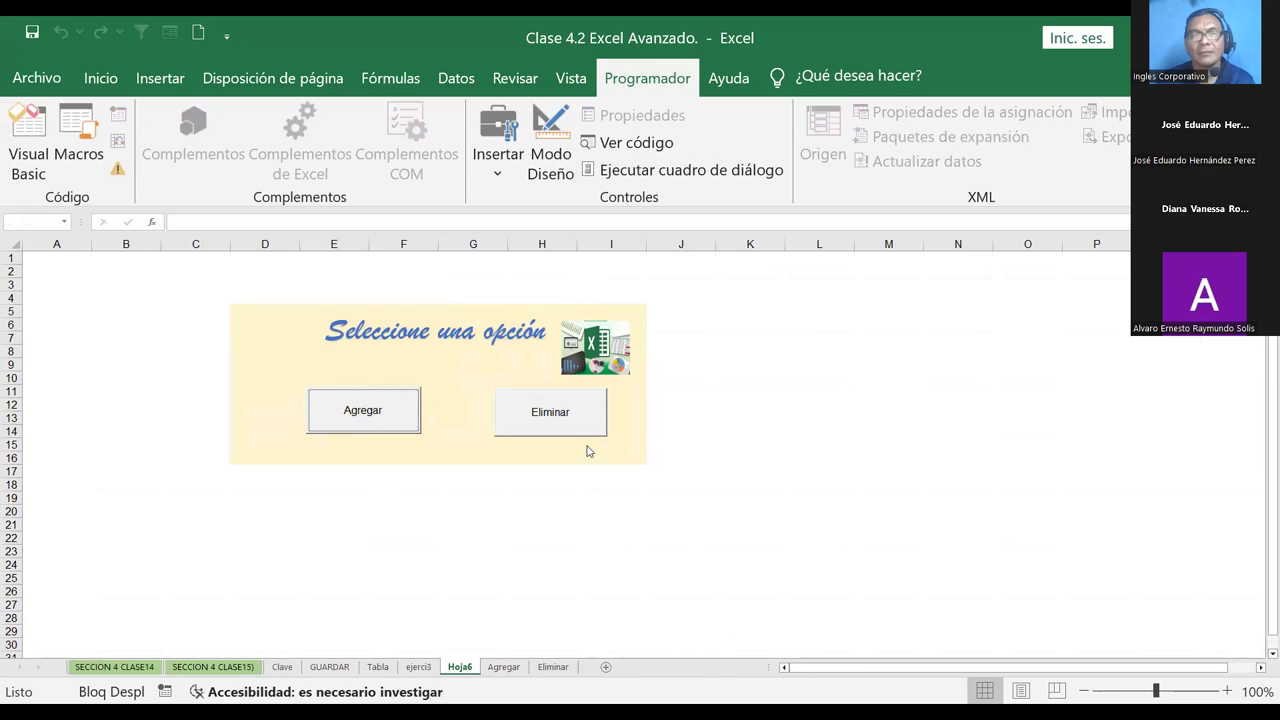
Test Hoja6's Eliminar button twice, then its Agregar button, ending on Agregar cell J9.
key("alt+F11")
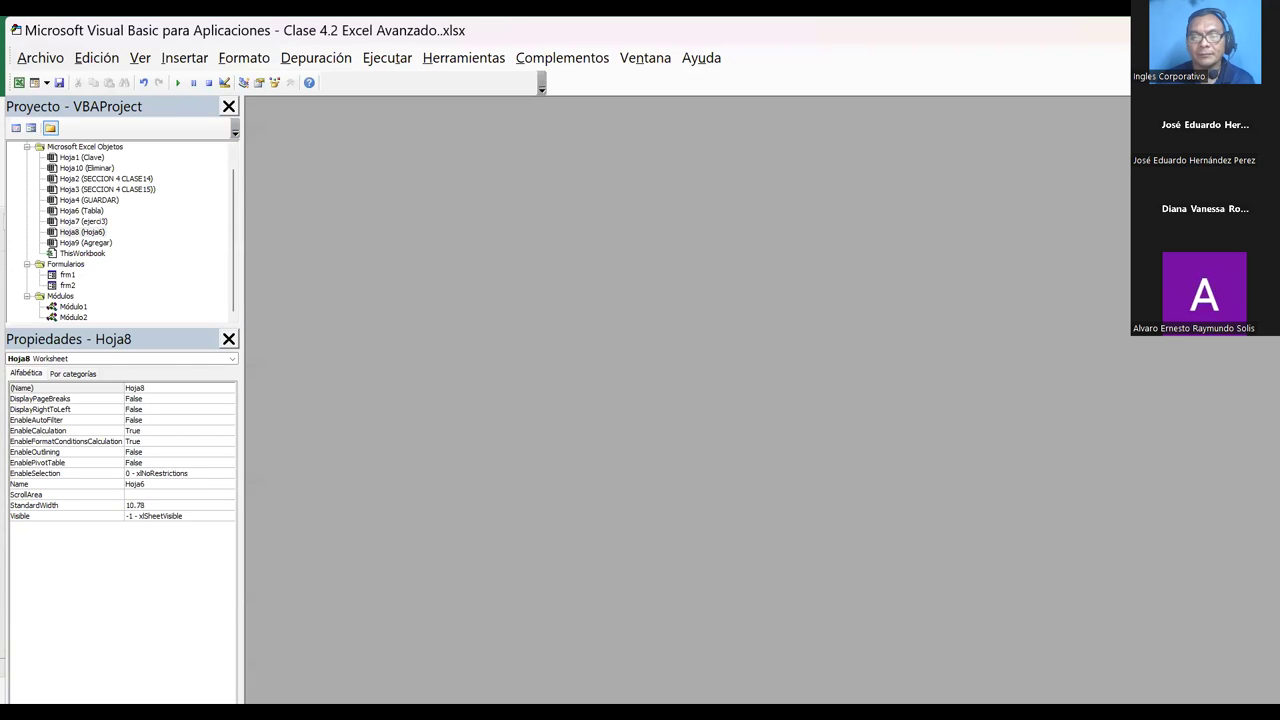
key("alt+F11")
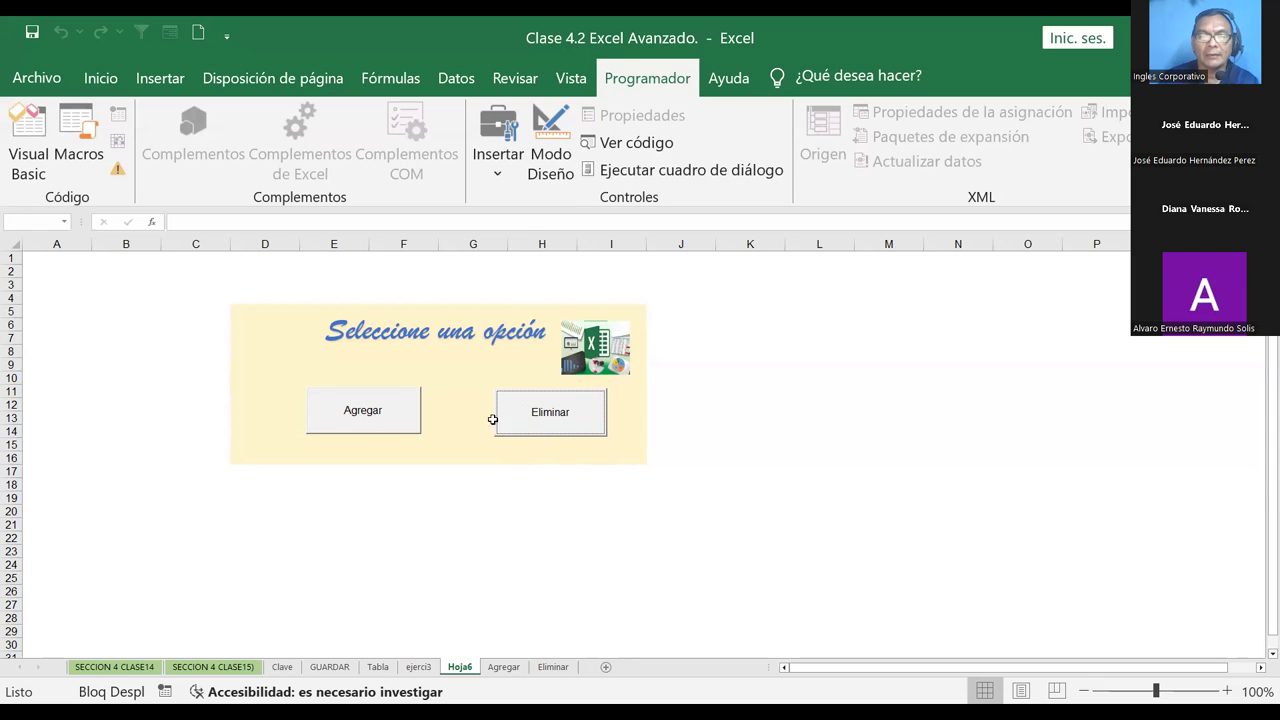
left_click(506, 419)
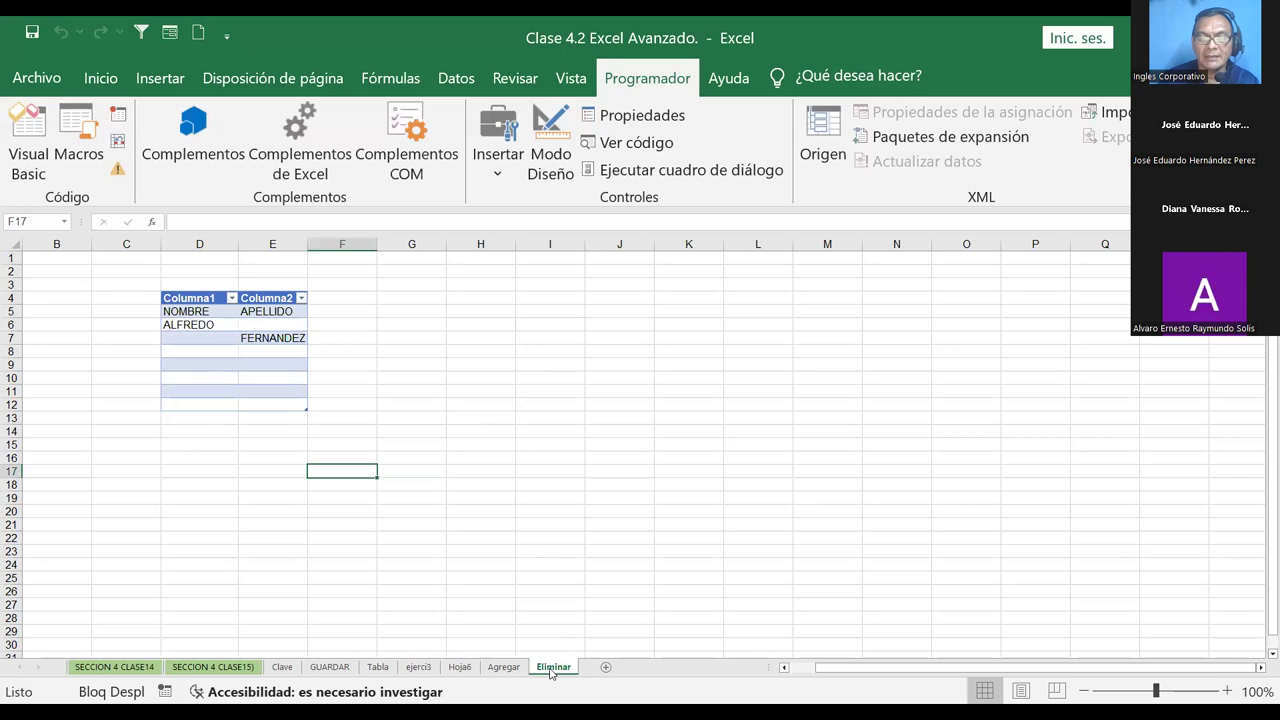
left_click(418, 667)
left_click(457, 667)
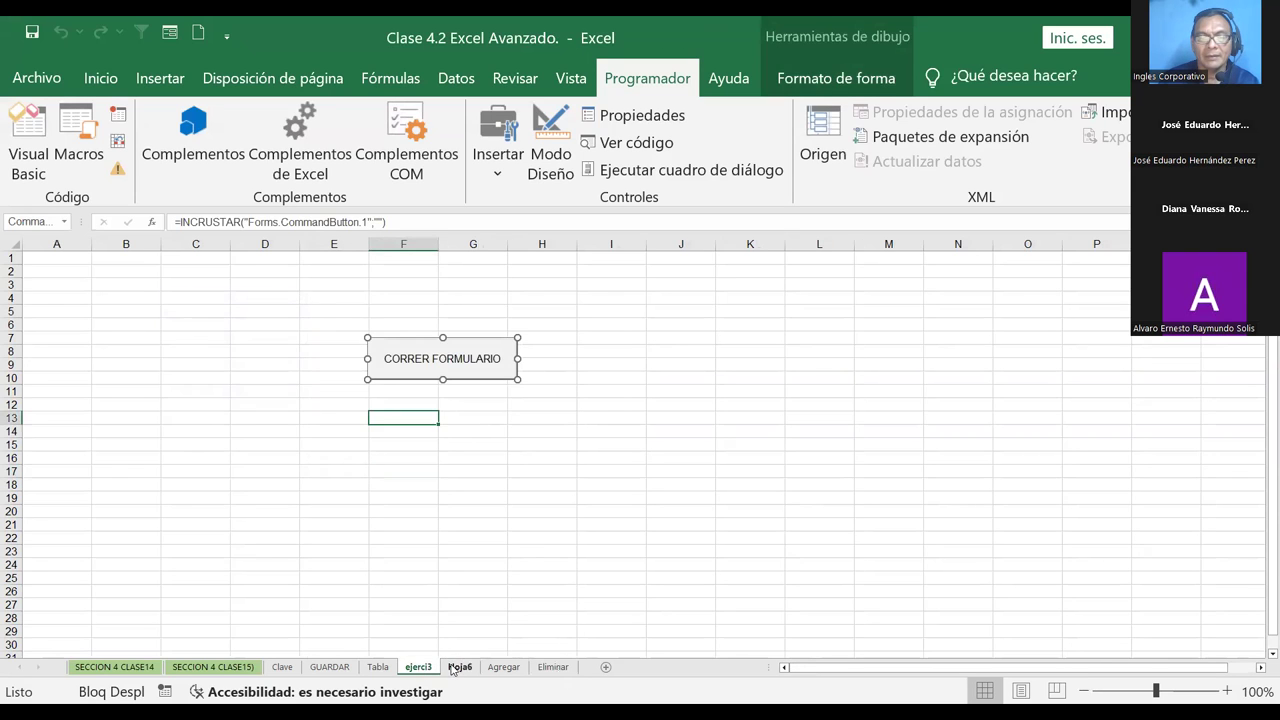
left_click(545, 420)
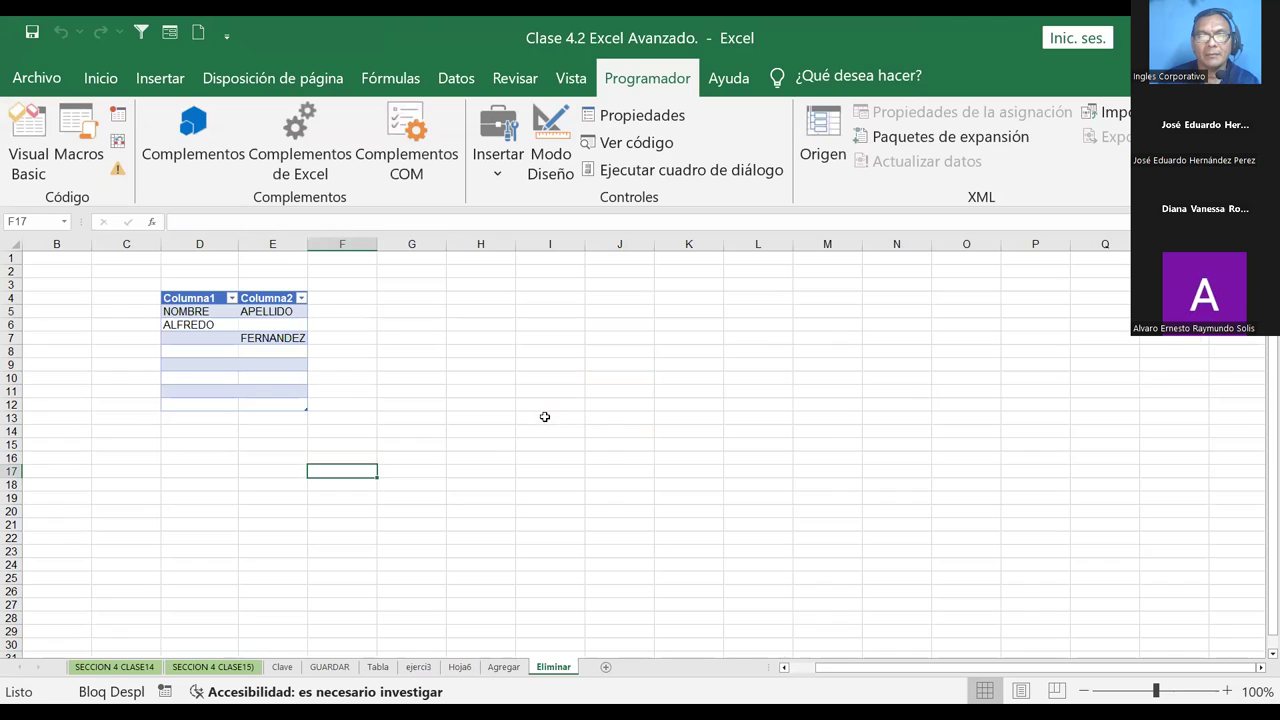
left_click(459, 667)
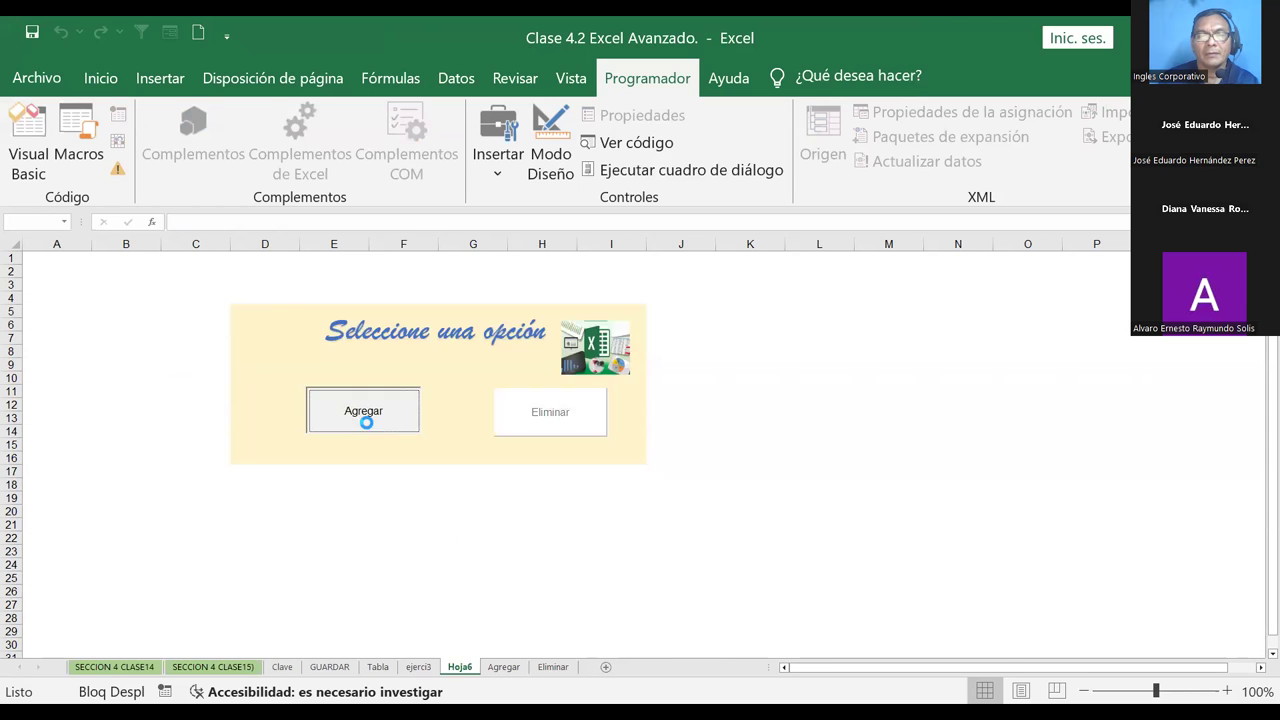
left_click(374, 429)
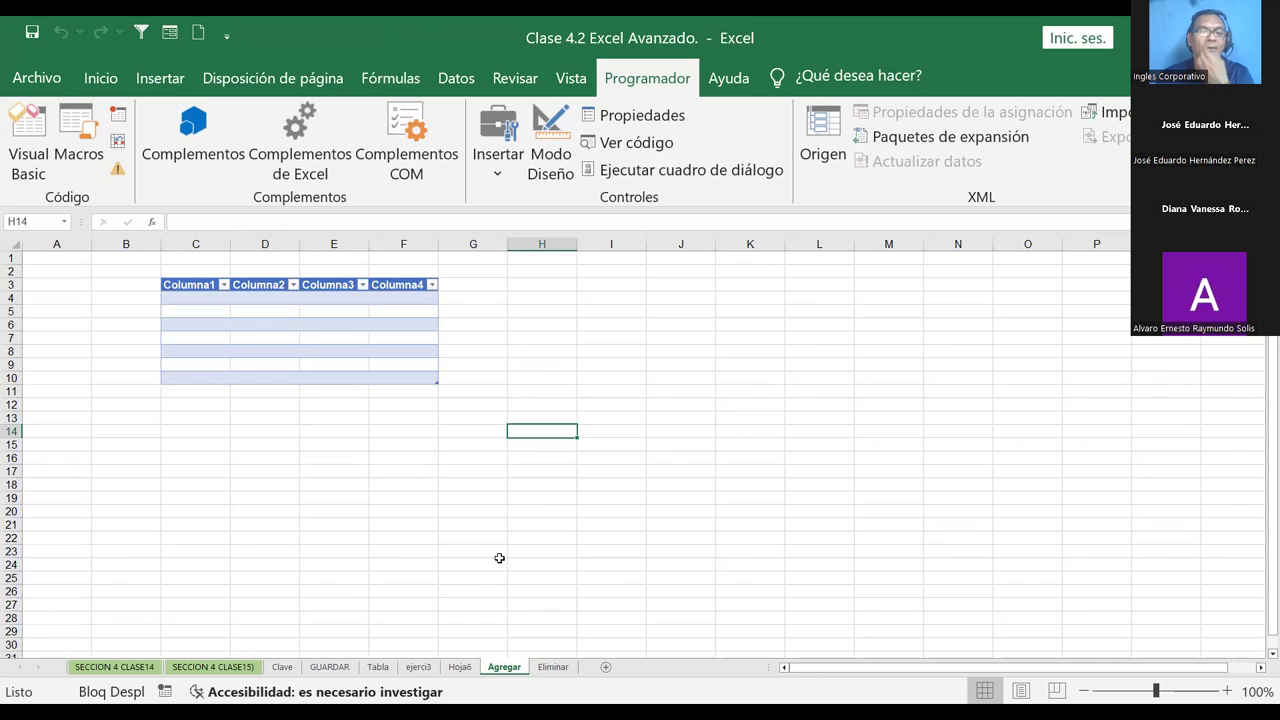
left_click(698, 362)
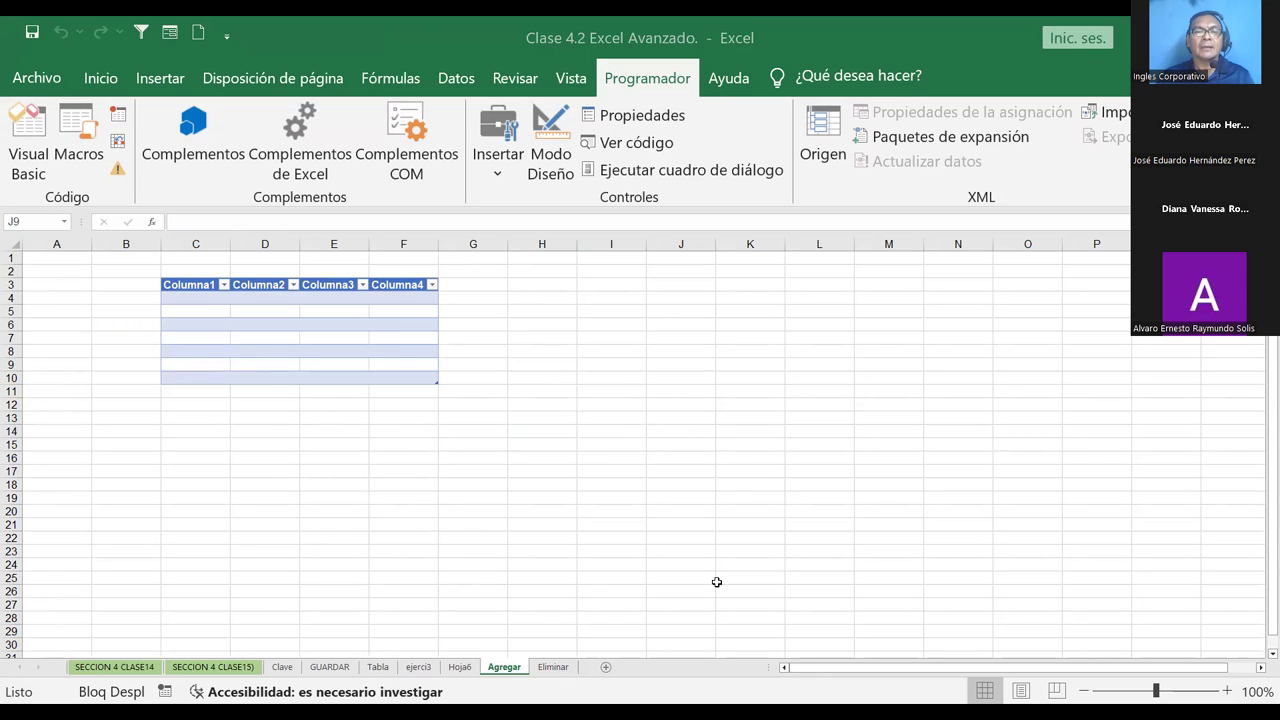
Scroll lesson 4.3 to the button macro listing and the Controles de formulario image.
scroll(342, 447, "down", 1)
scroll(342, 443, "down", 5)
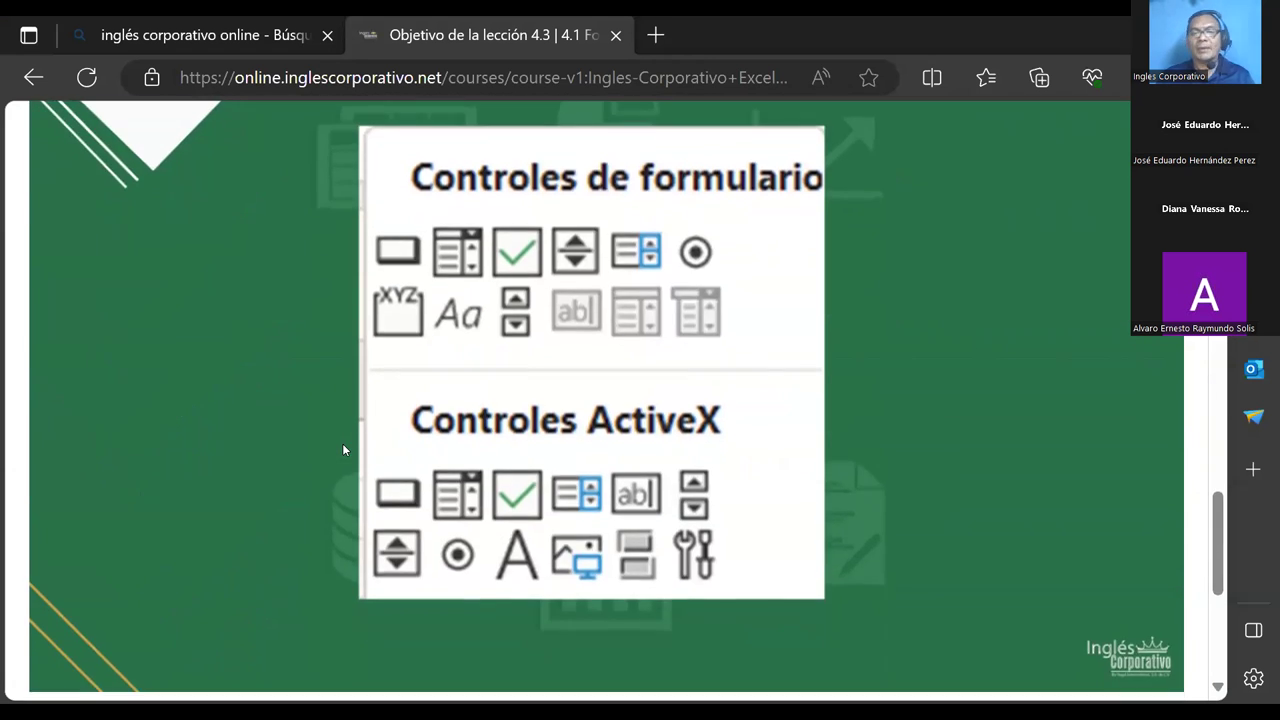
scroll(342, 443, "down", 3)
scroll(342, 443, "up", 2)
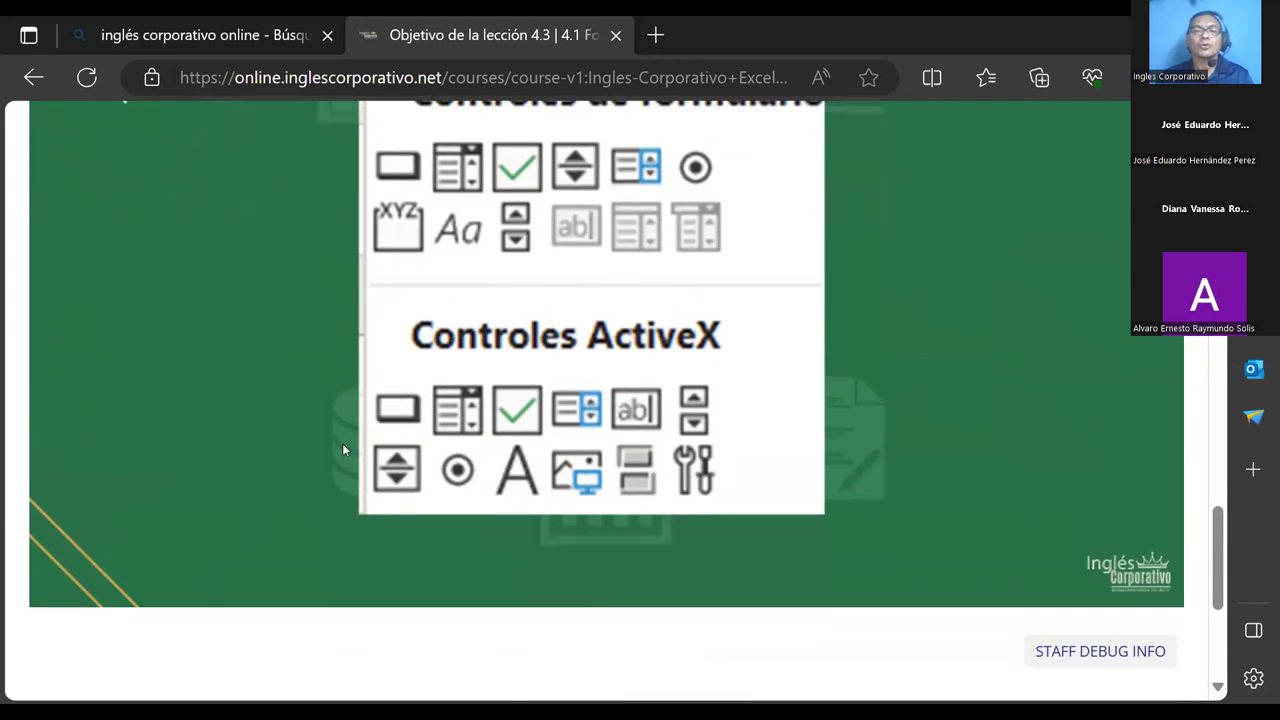
scroll(342, 444, "up", 5)
scroll(390, 440, "down", 1)
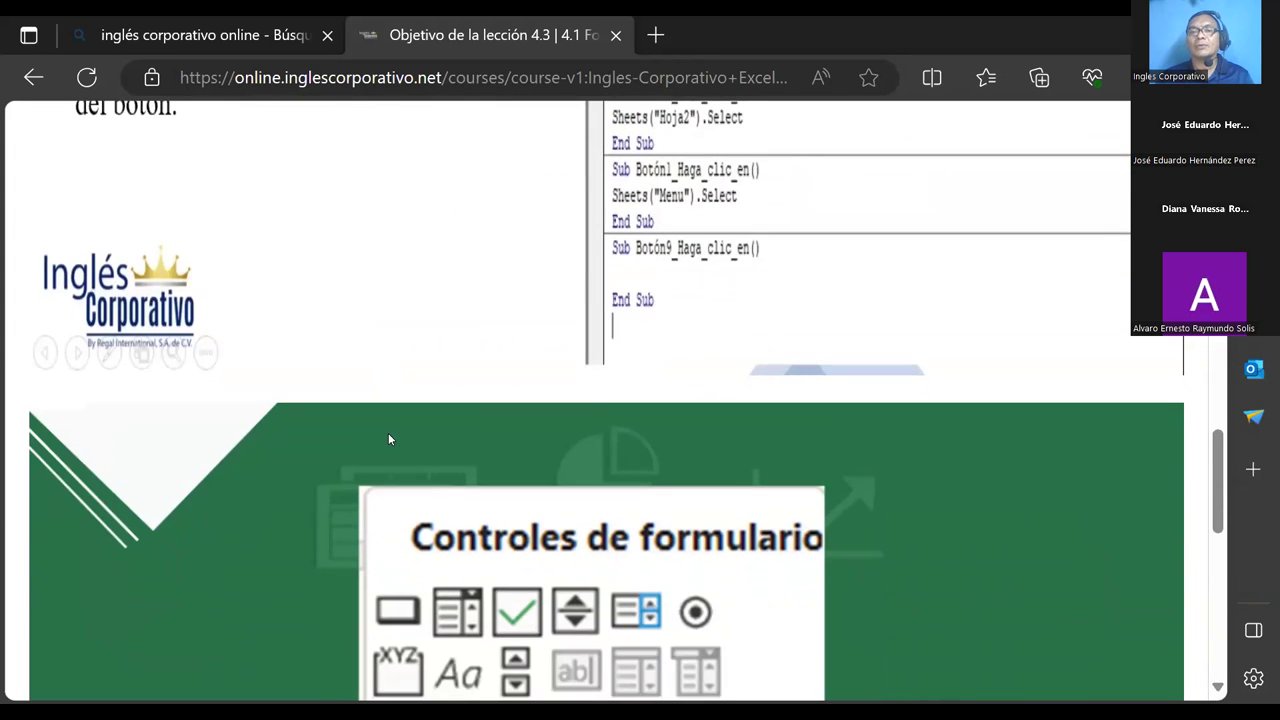
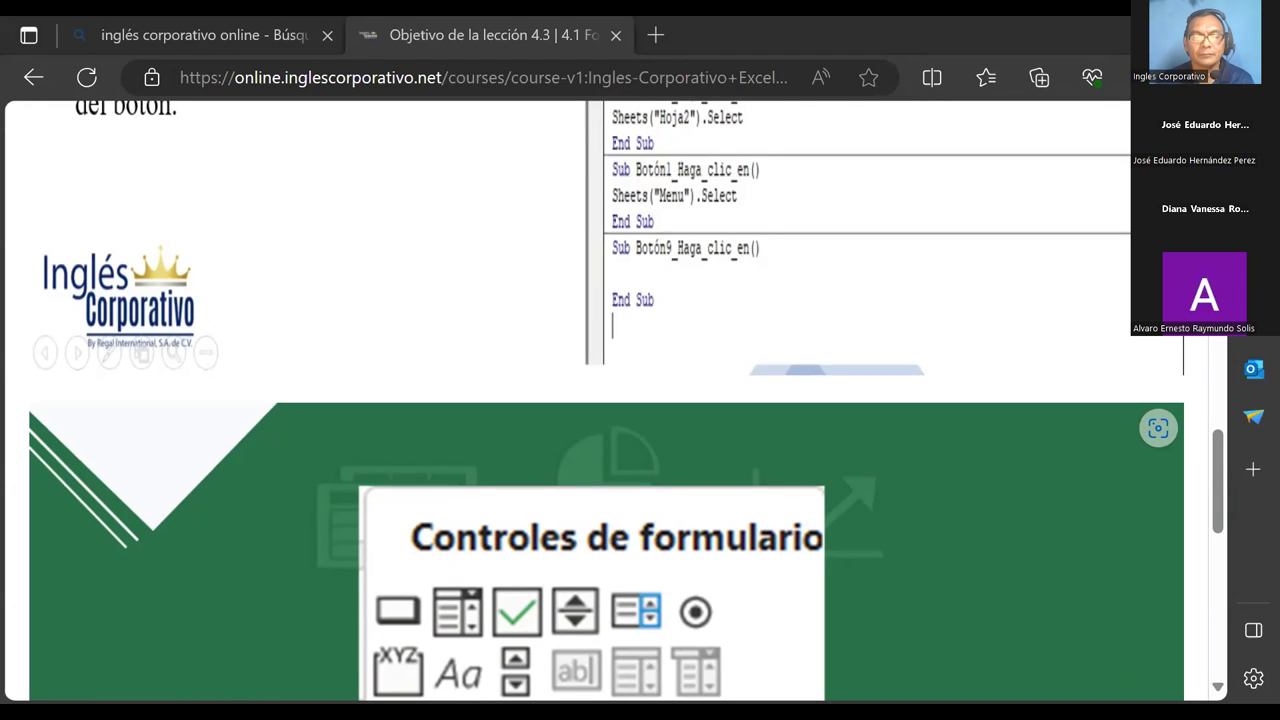
Switch from Edge back to the Excel workbook and show the Eliminar sheet.
key("alt+Tab")
left_click(460, 667)
left_click(553, 667)
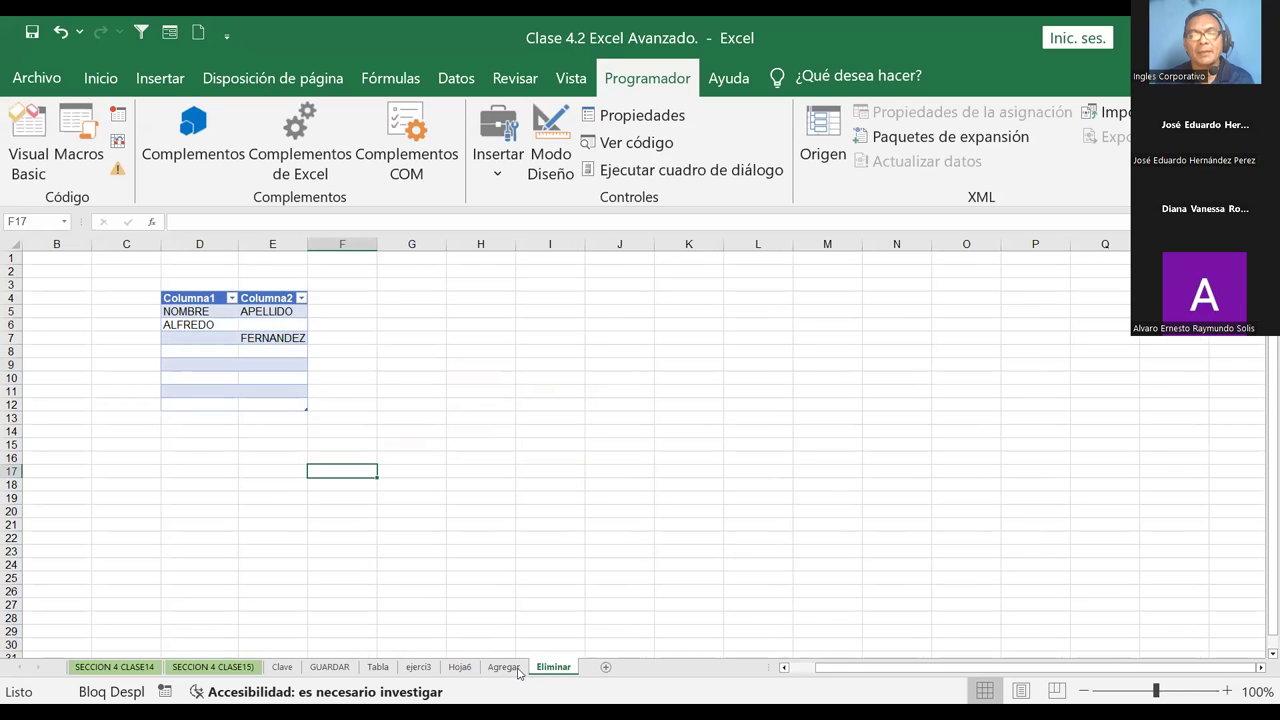
View the Agregar sheet's four-column table, then bring up Módulo2's CARGARFORMULARIO code with Alt+F11.
left_click(518, 668)
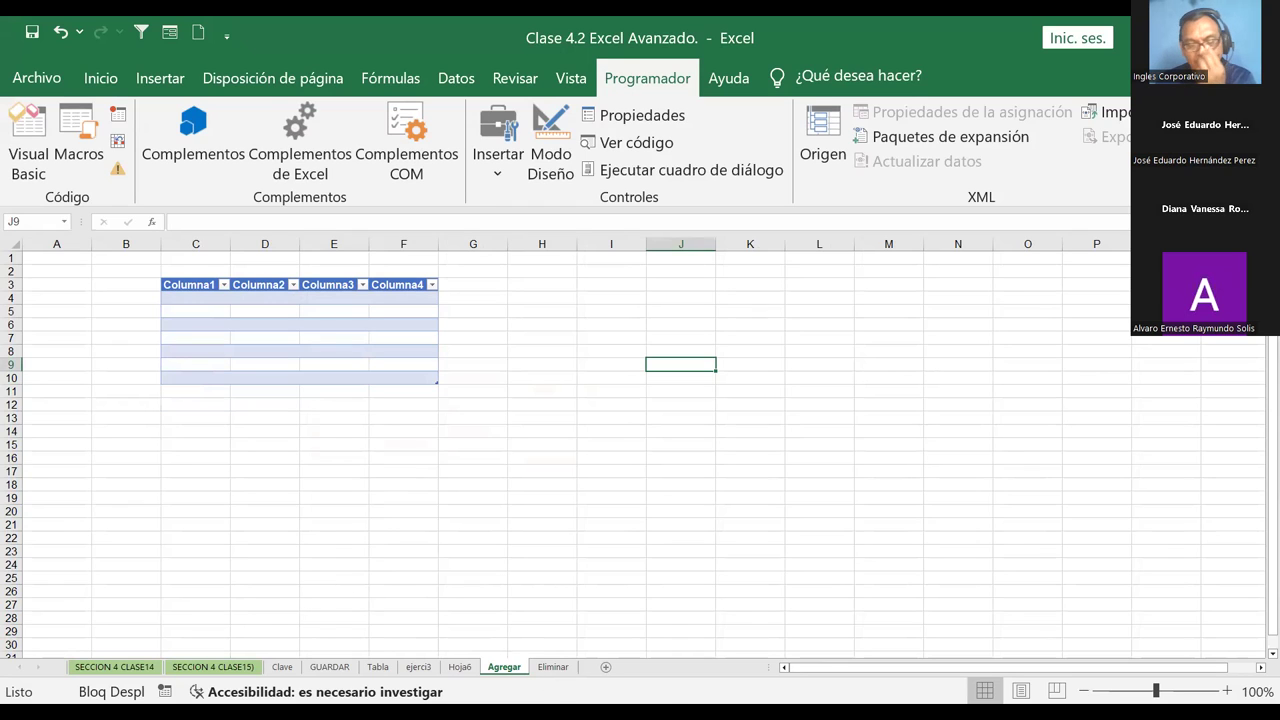
key("alt+F11")
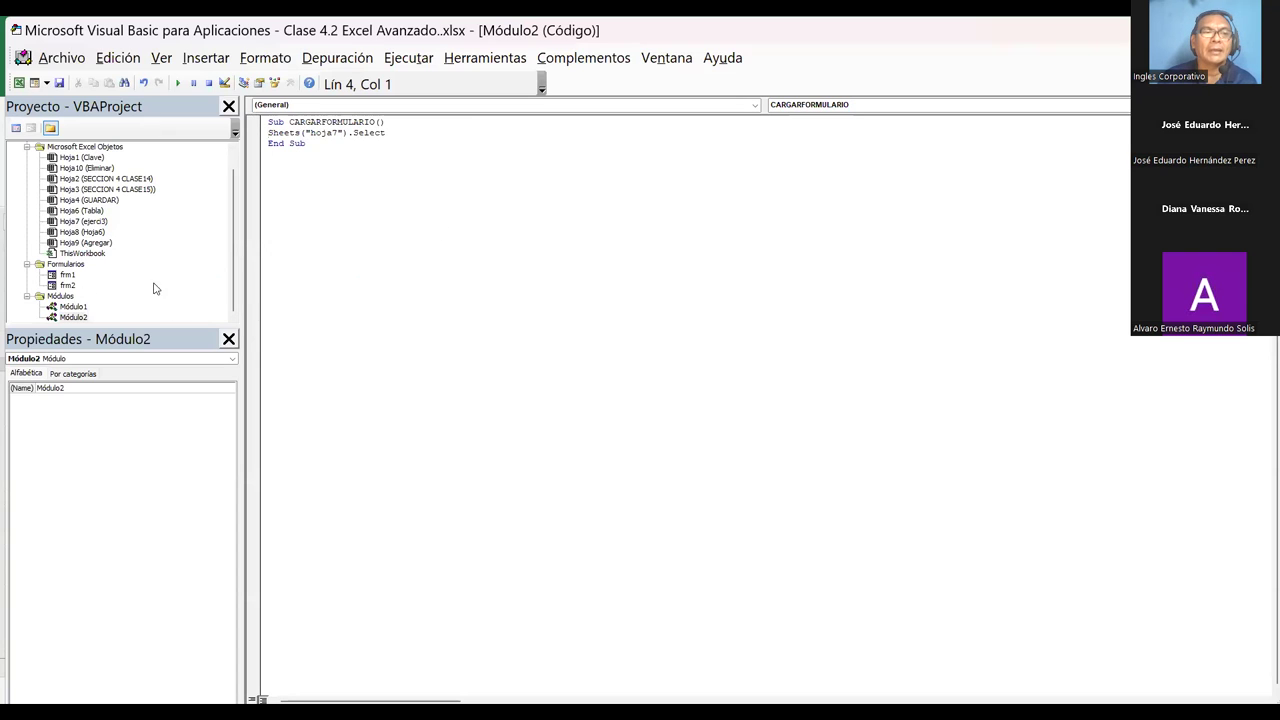
Select frm1 and frm2 in the project, return to Módulo2, and cancel the Macros dialog from Run.
left_click(67, 275)
left_click(67, 286)
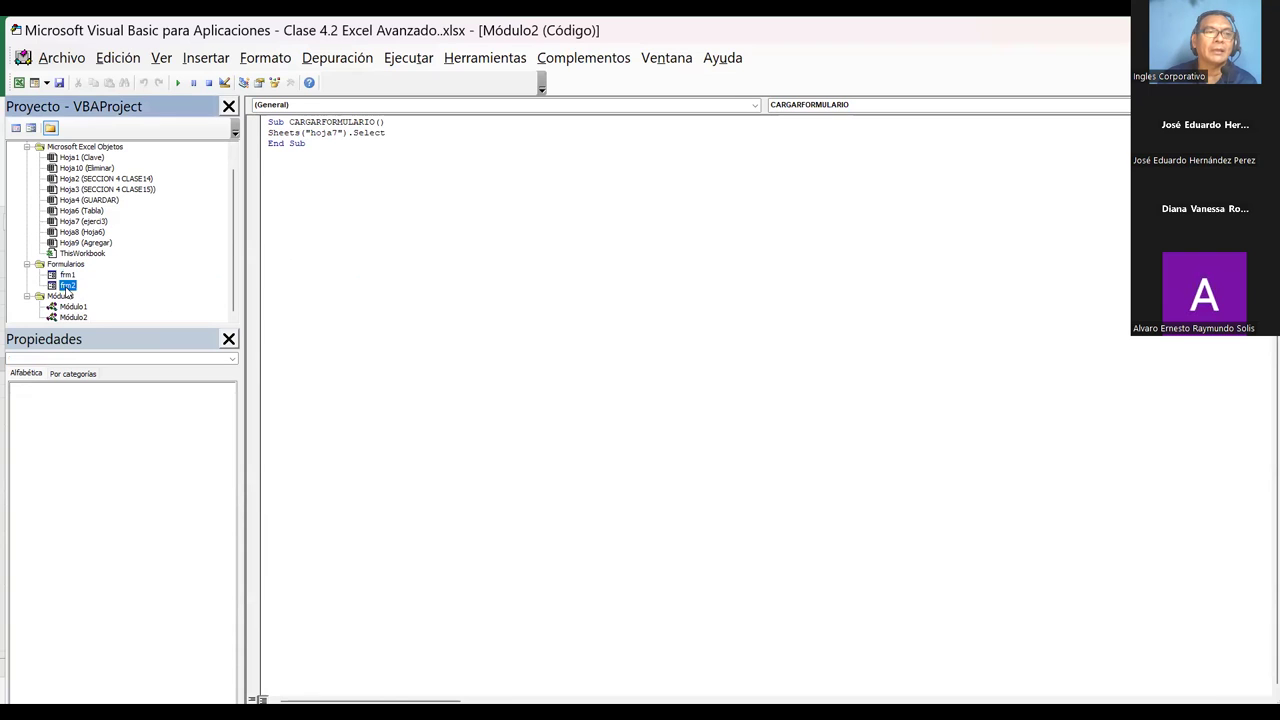
left_click(437, 261)
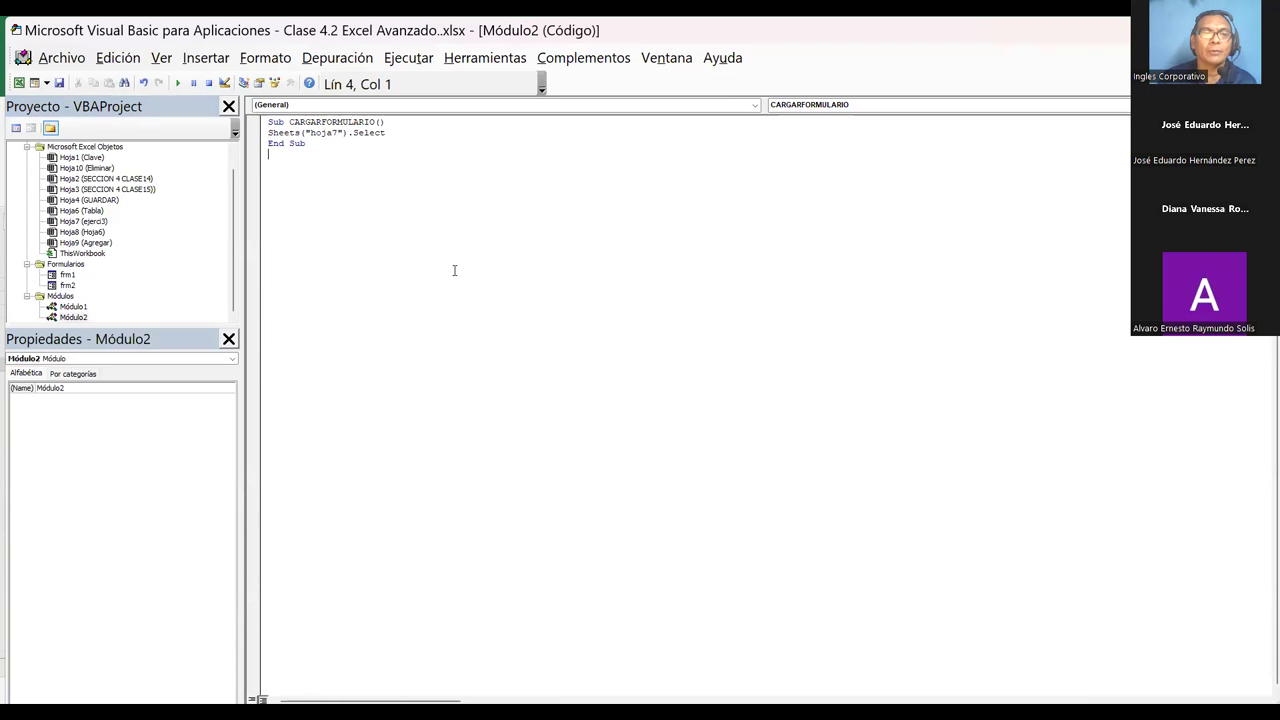
left_click(177, 83)
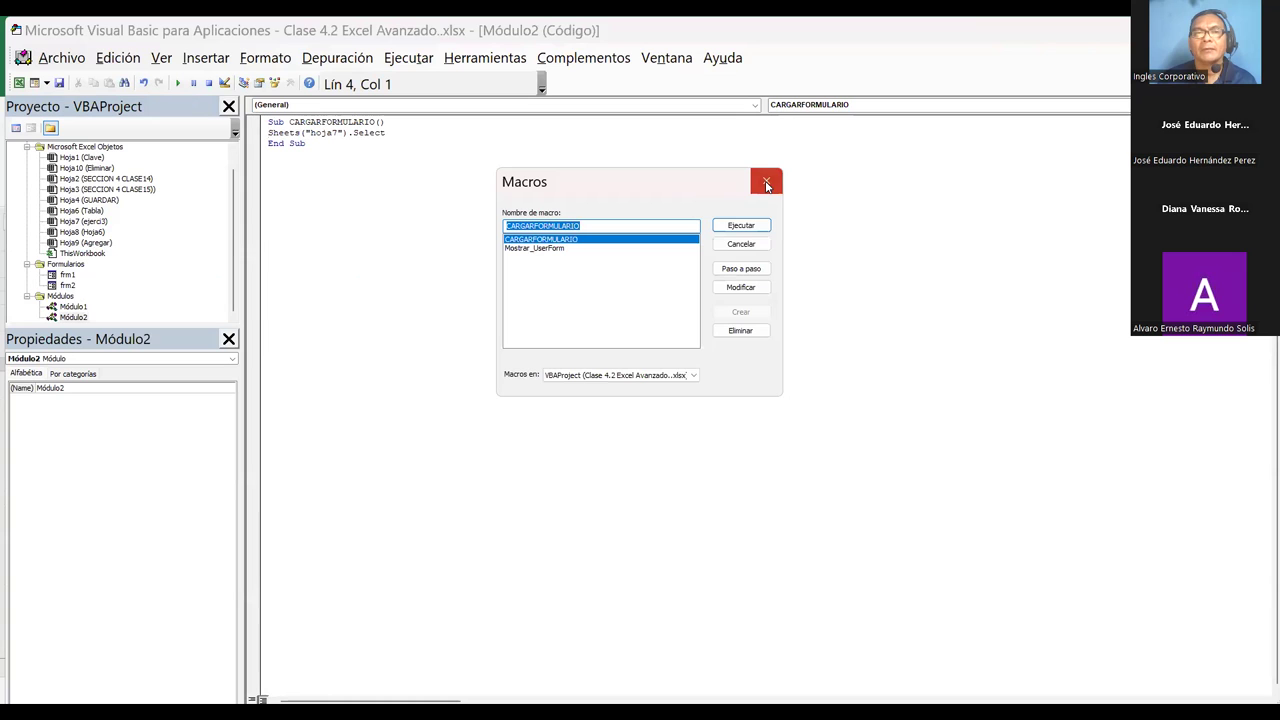
key("Return")
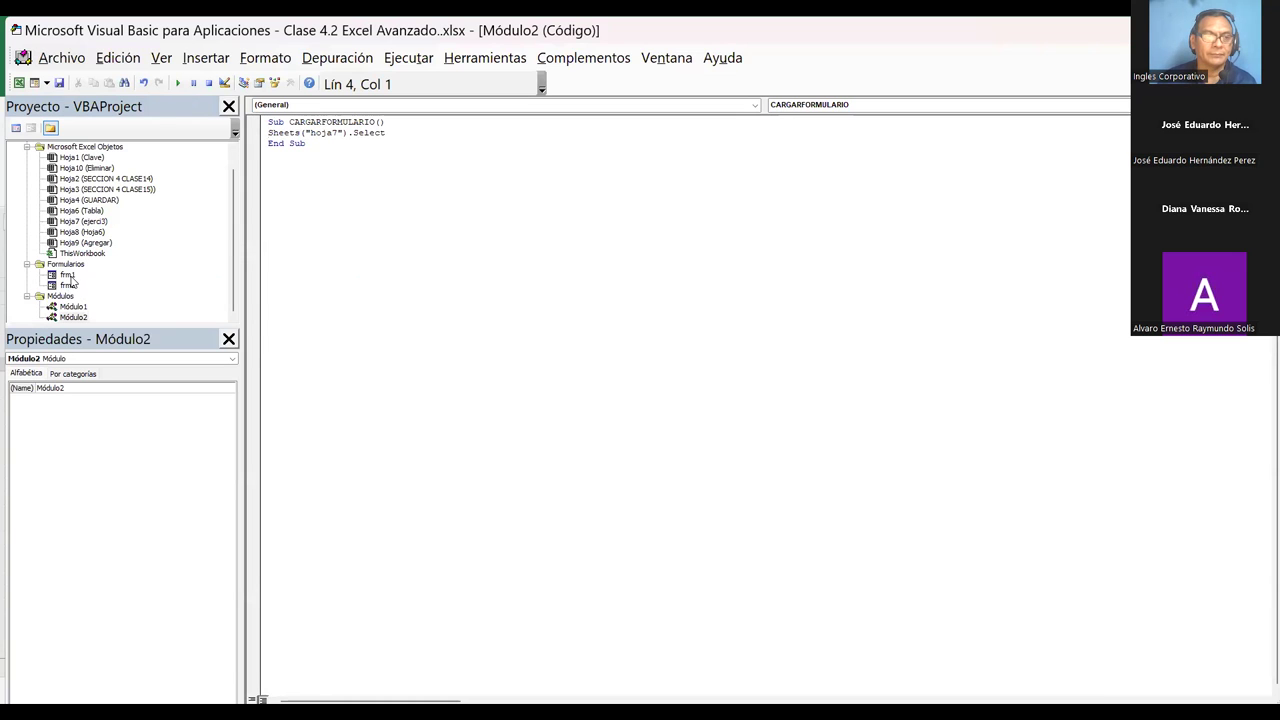
Open frm1 and the frm2 TABLA form in the designer, leaving frm1 'Ingreso de datos' showing.
double_click(67, 274)
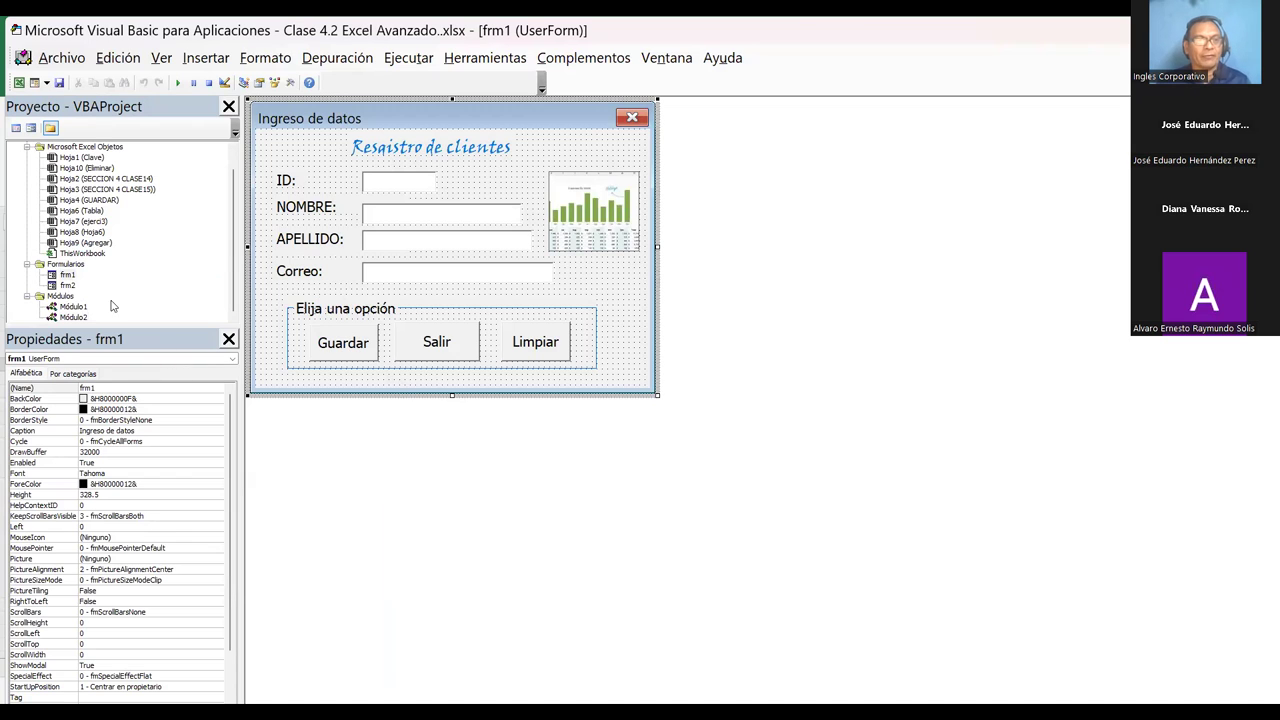
double_click(67, 285)
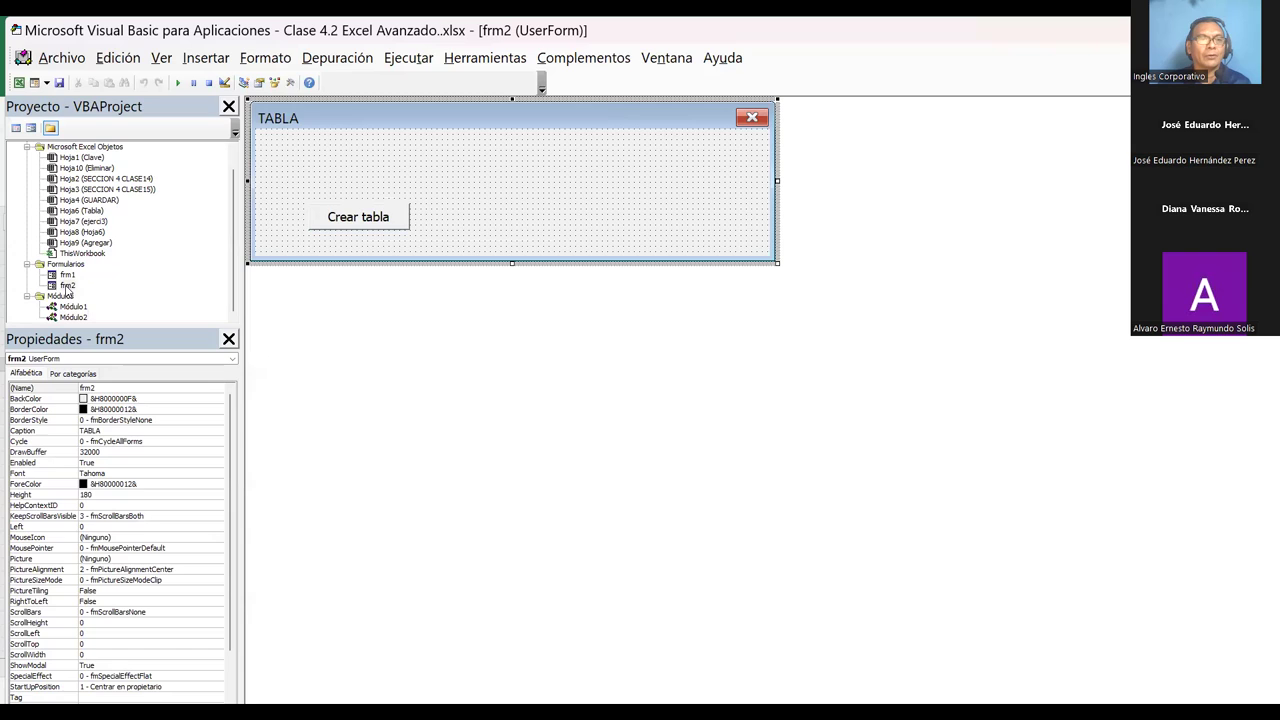
double_click(67, 274)
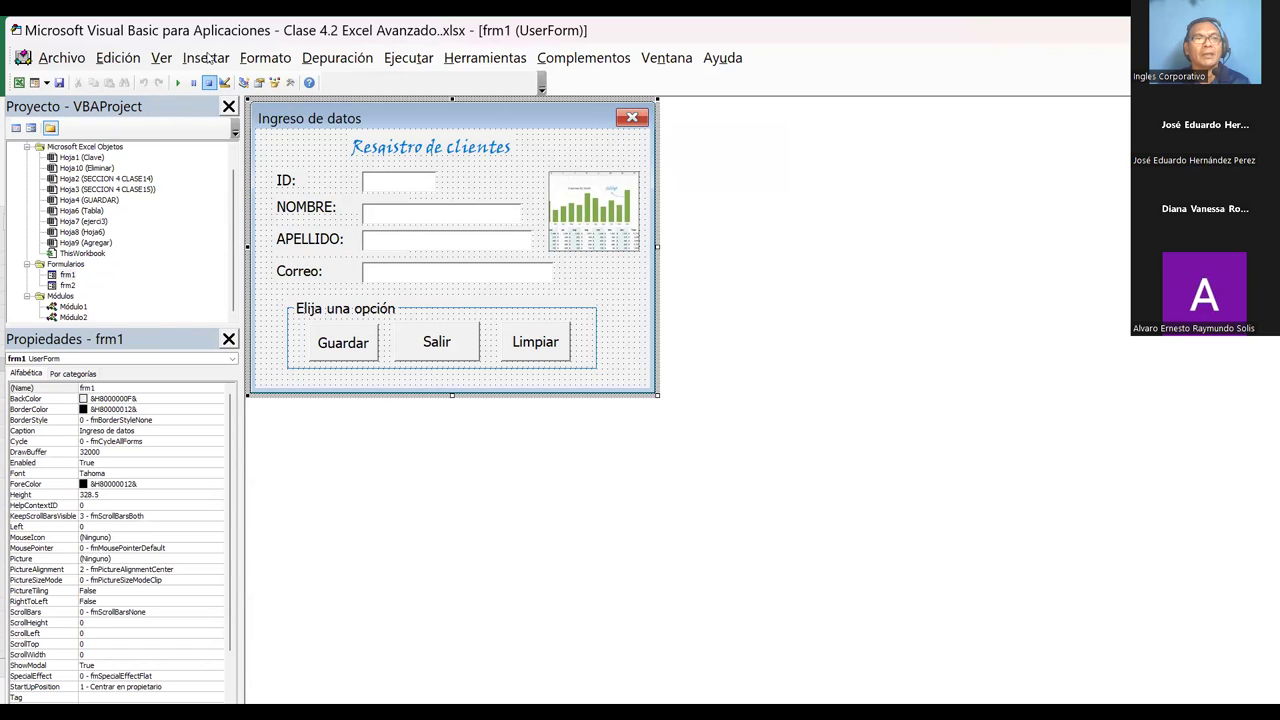
left_click(208, 58)
left_click(341, 491)
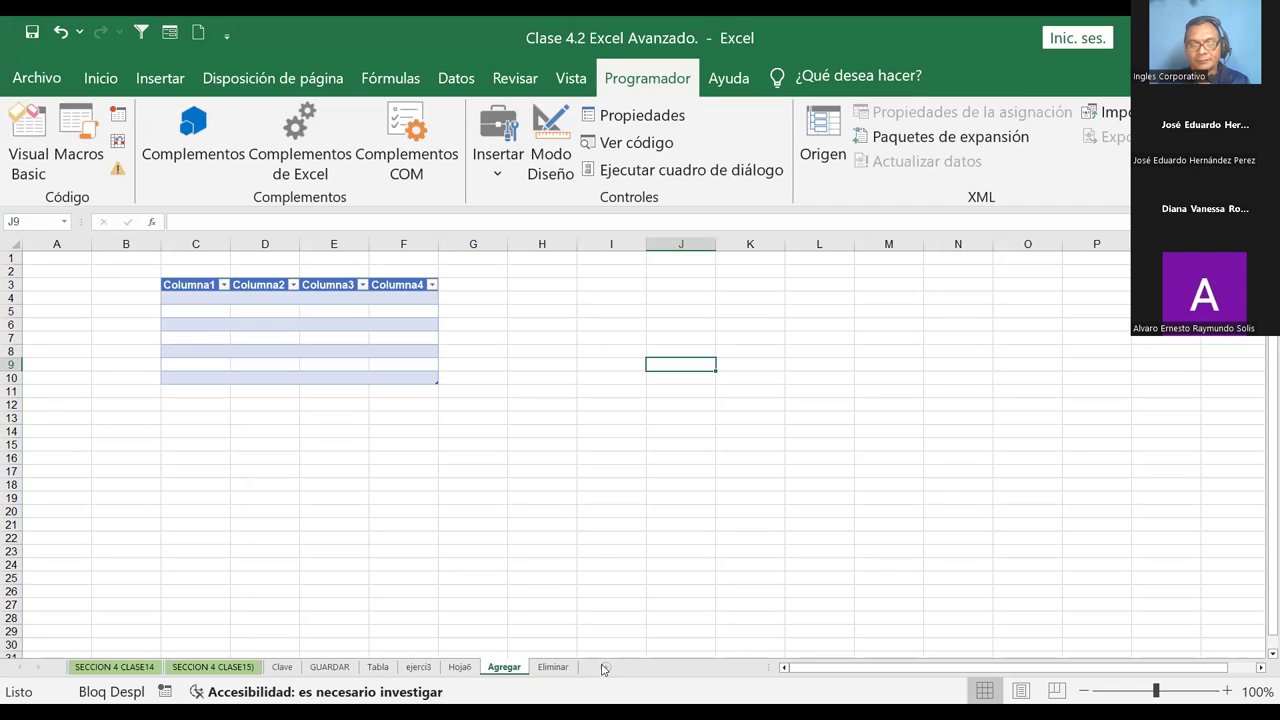
Add a new Hoja9 sheet after Eliminar and rename it practica6.
left_click(548, 667)
mouse_move(587, 671)
left_mouse_down()
mouse_move(561, 672)
mouse_move(597, 667)
left_mouse_up()
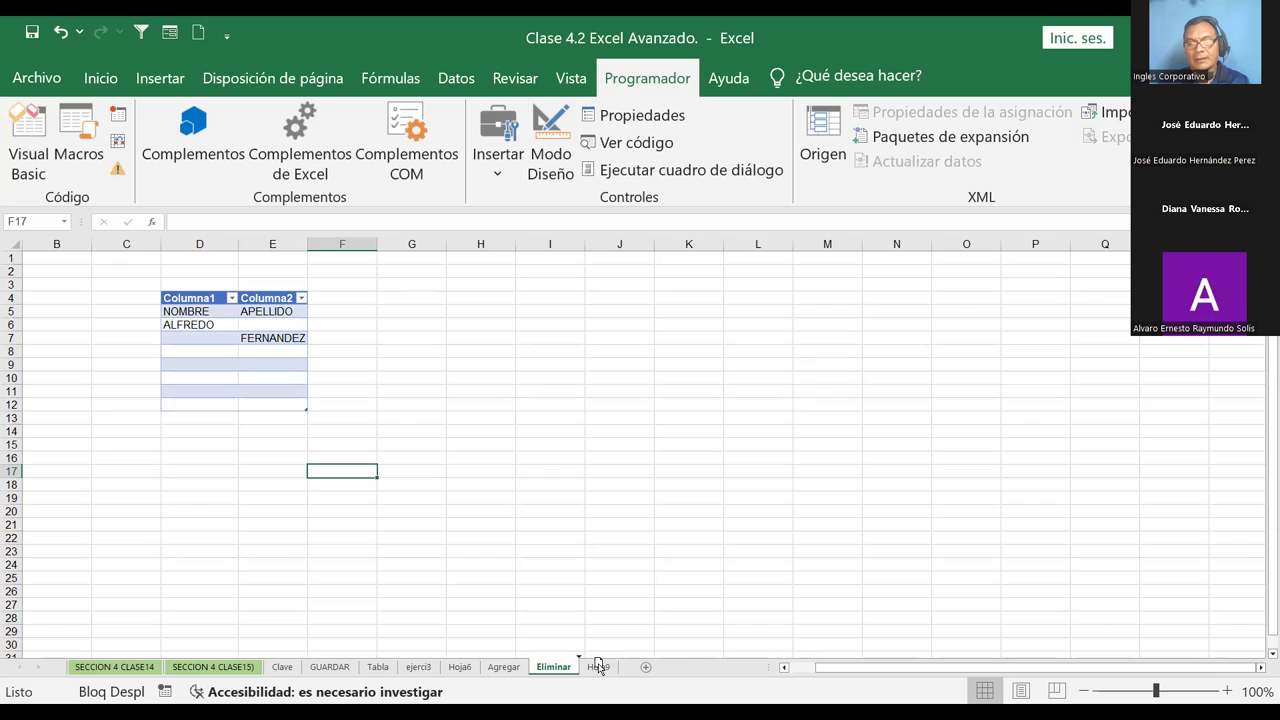
left_click(596, 668)
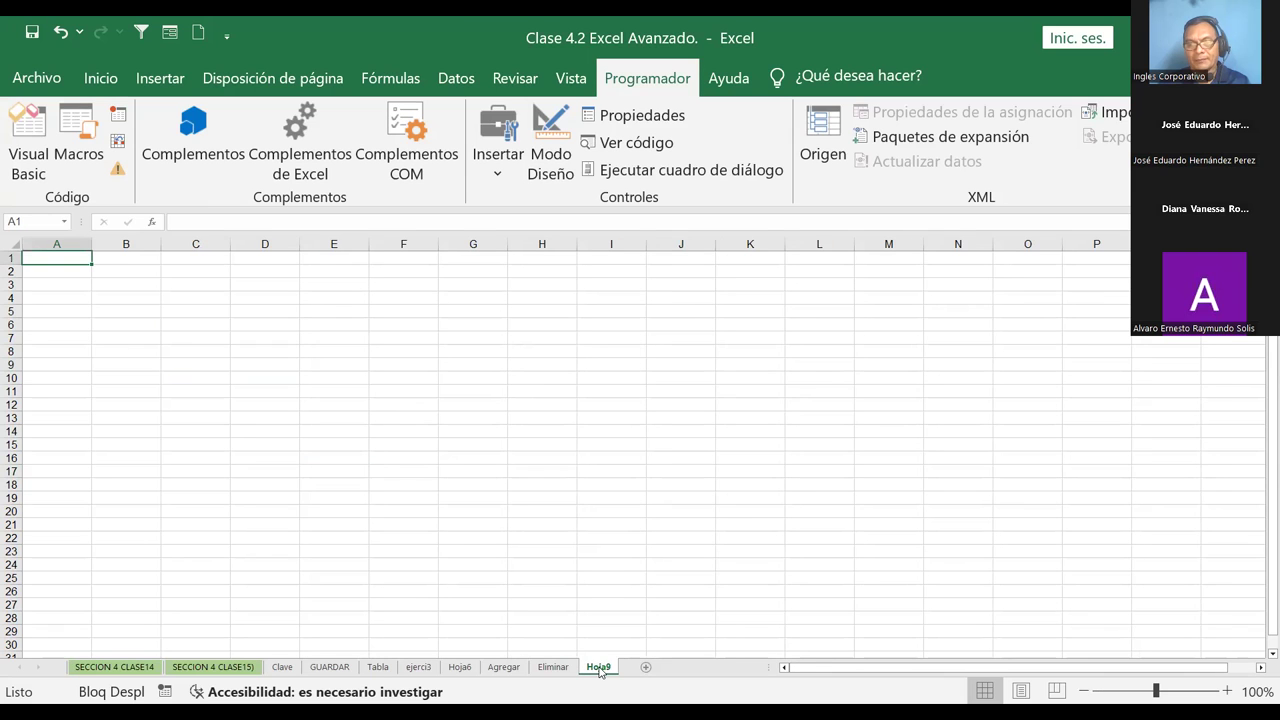
right_click(600, 670)
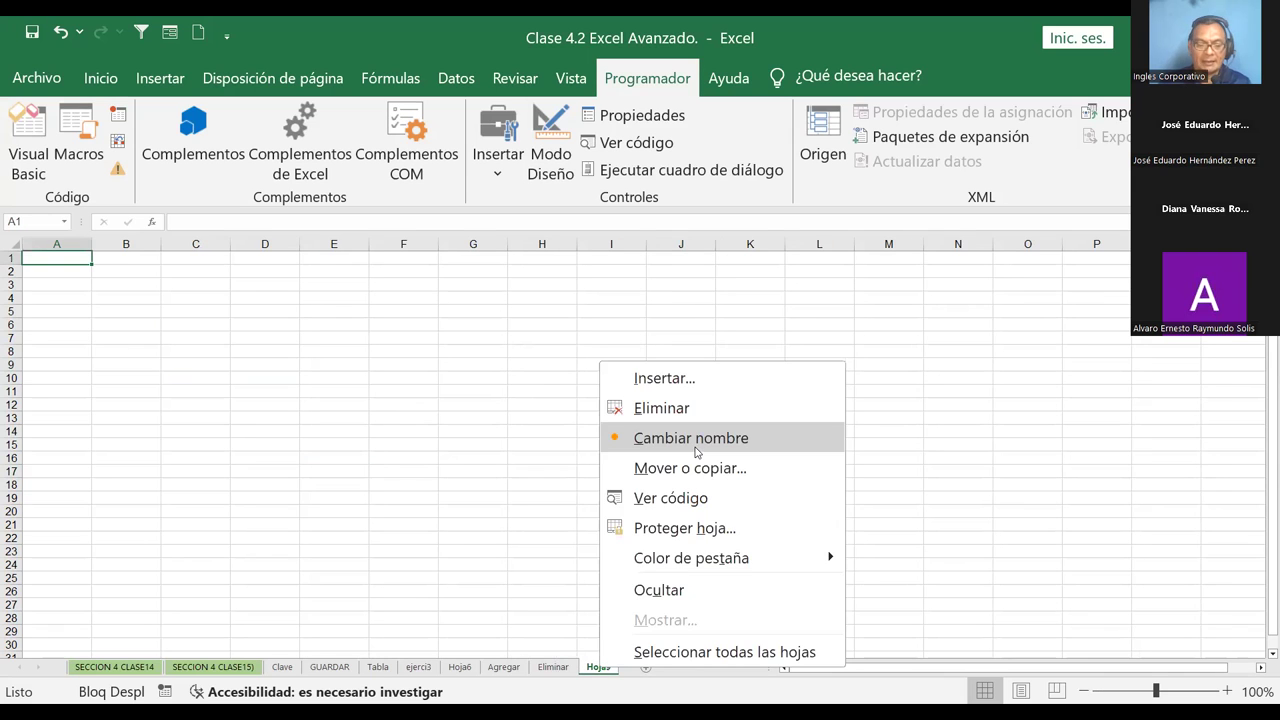
left_click(695, 438)
type("practica")
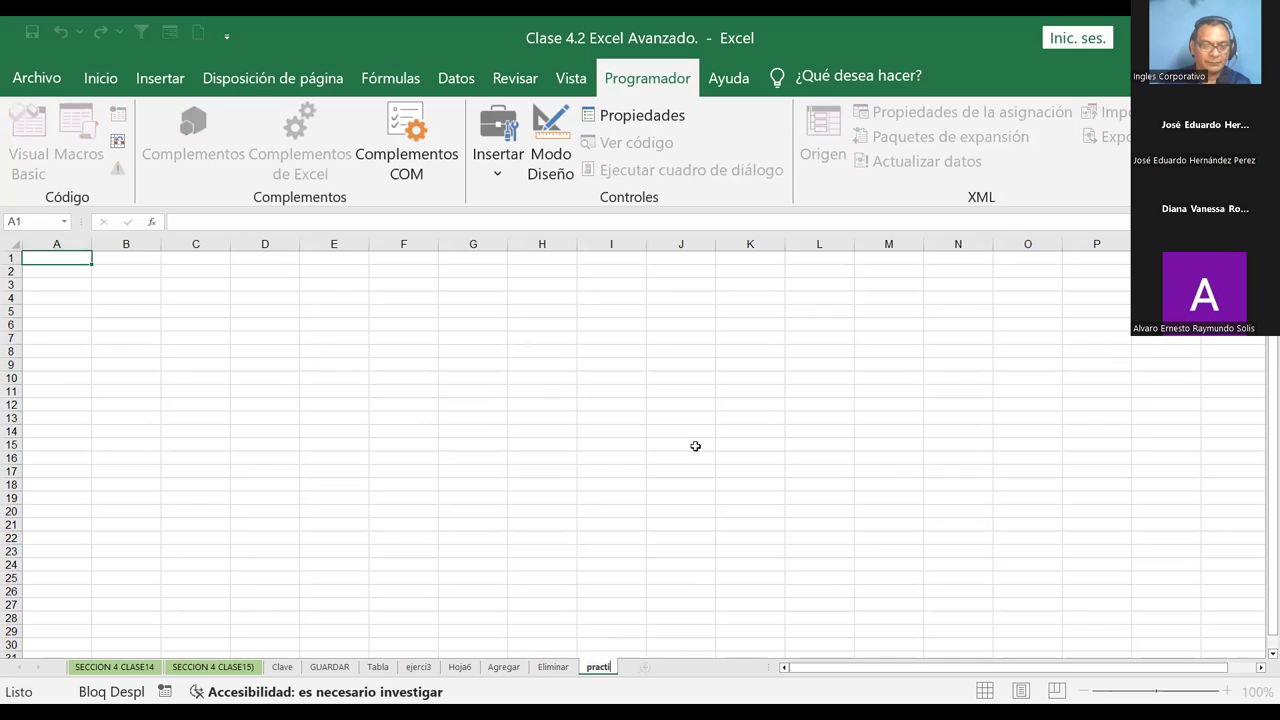
key("Return")
type("6")
left_click(597, 351)
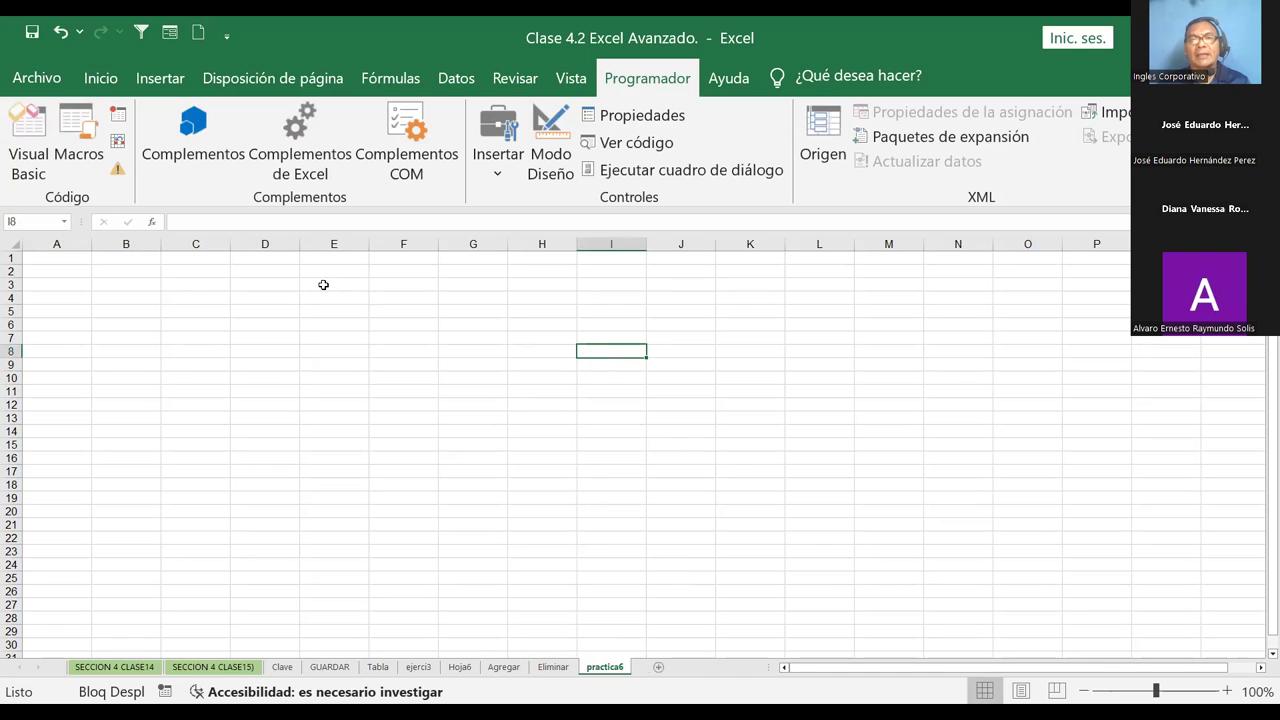
left_click(21, 150)
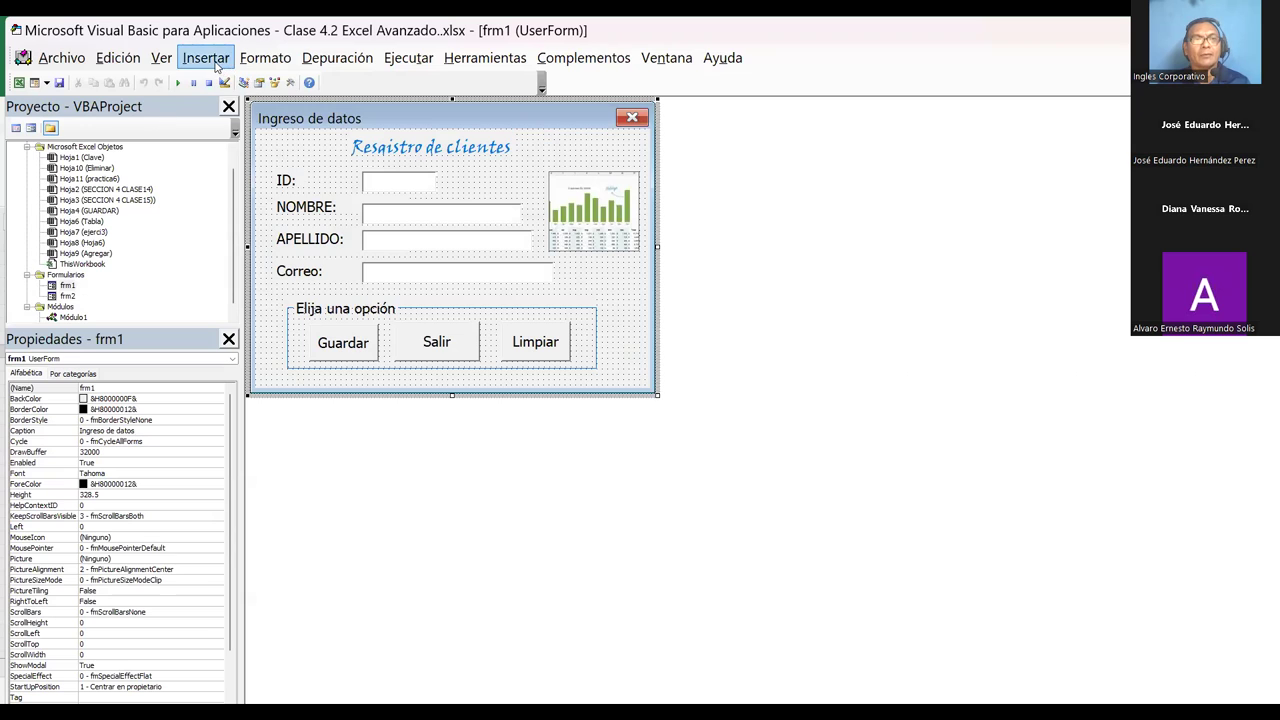
Insert a blank UserForm1 from the Insertar menu and drag it wider and taller.
left_click(215, 62)
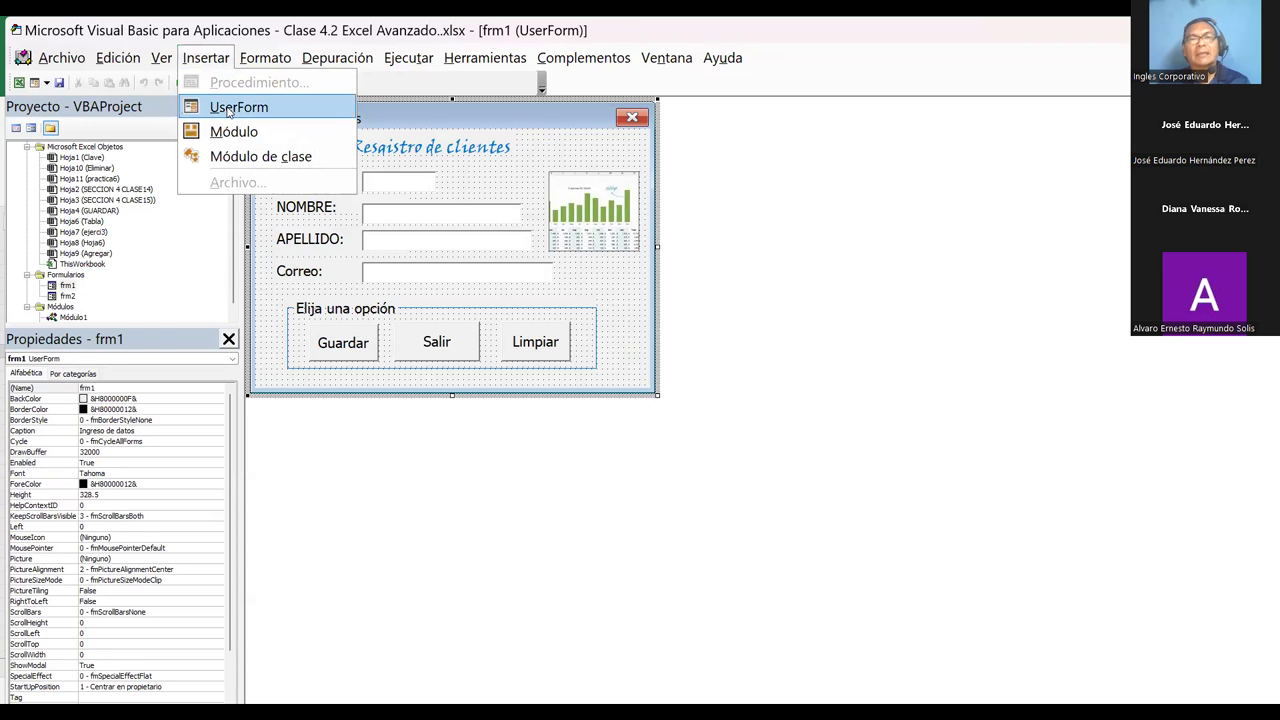
left_click(229, 112)
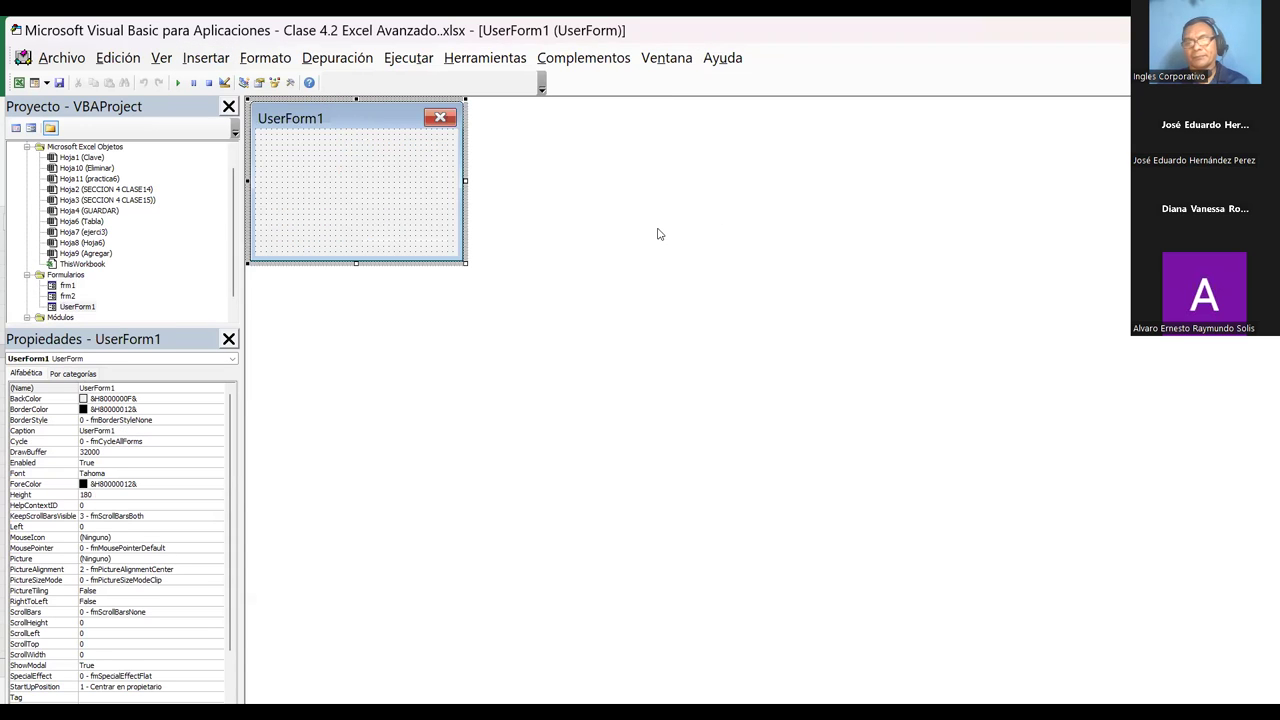
left_click_drag(466, 180, 722, 180)
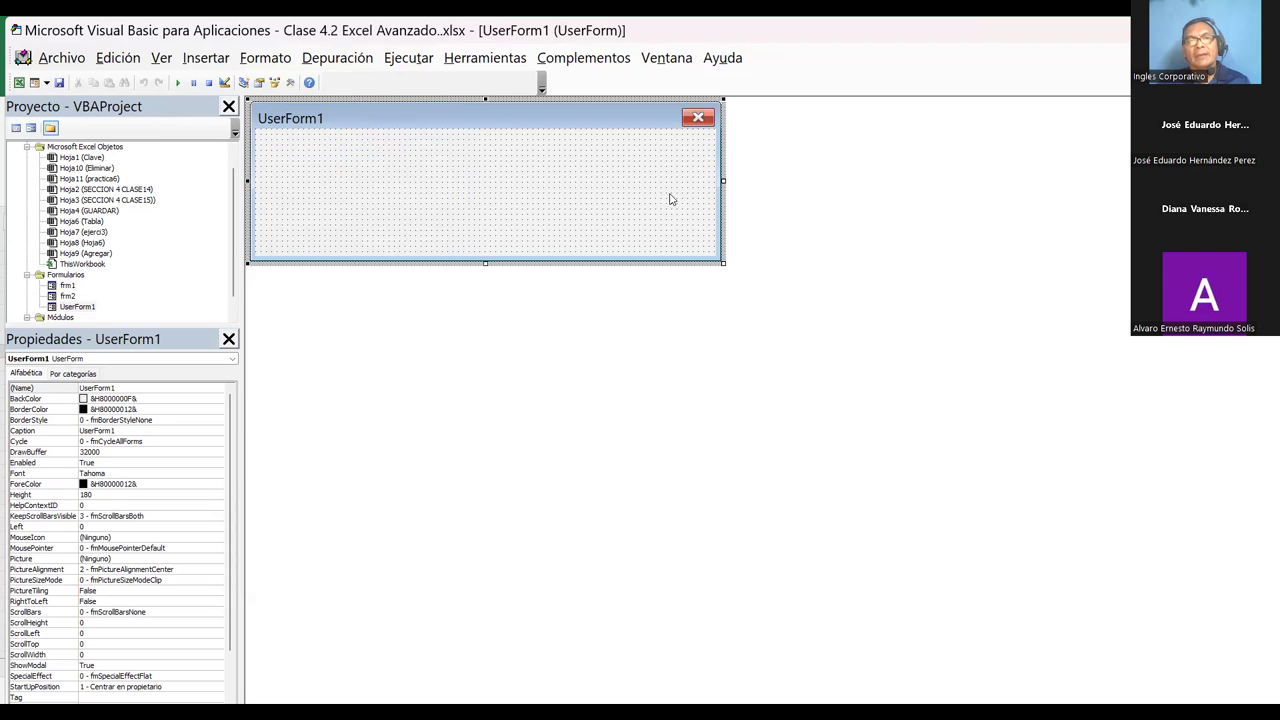
left_click_drag(485, 264, 485, 361)
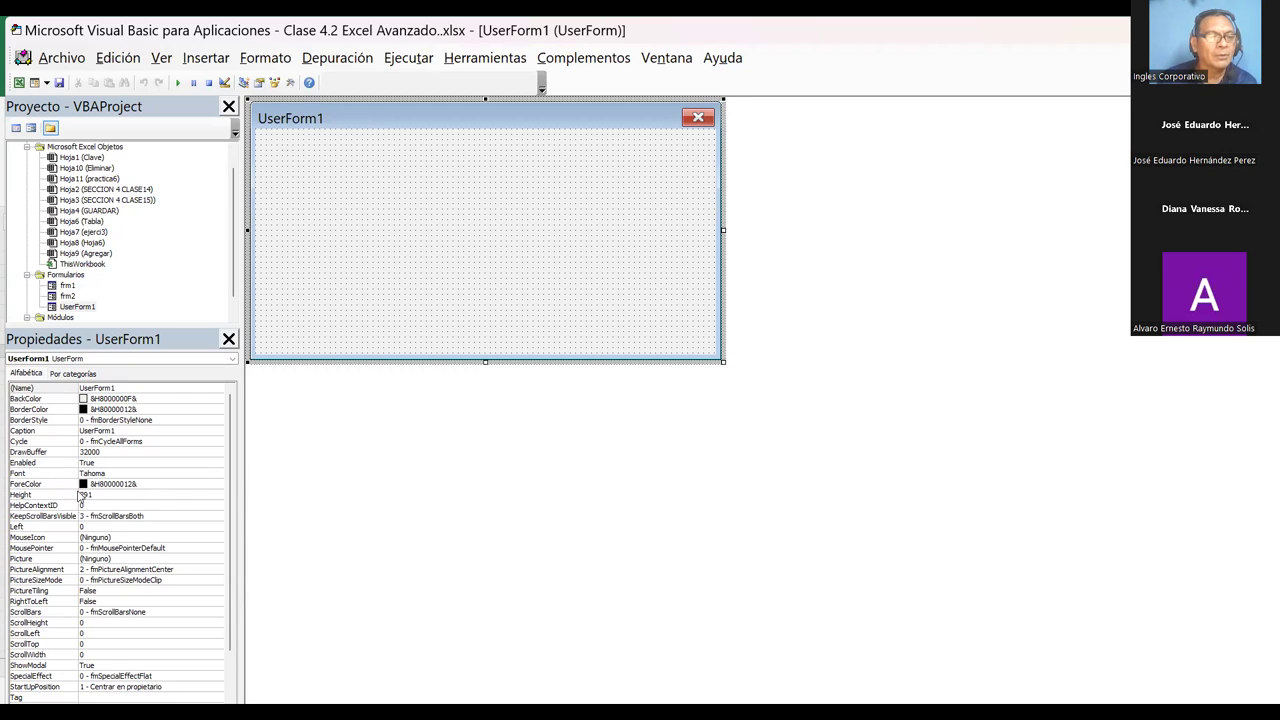
Set the form's Caption to 'llamar formulario' and its (Name) to frm3llamar.
left_click(122, 431)
key("BackSpace")
key("BackSpace")
key("BackSpace")
key("BackSpace")
key("BackSpace")
key("BackSpace")
key("BackSpace")
key("BackSpace")
key("BackSpace")
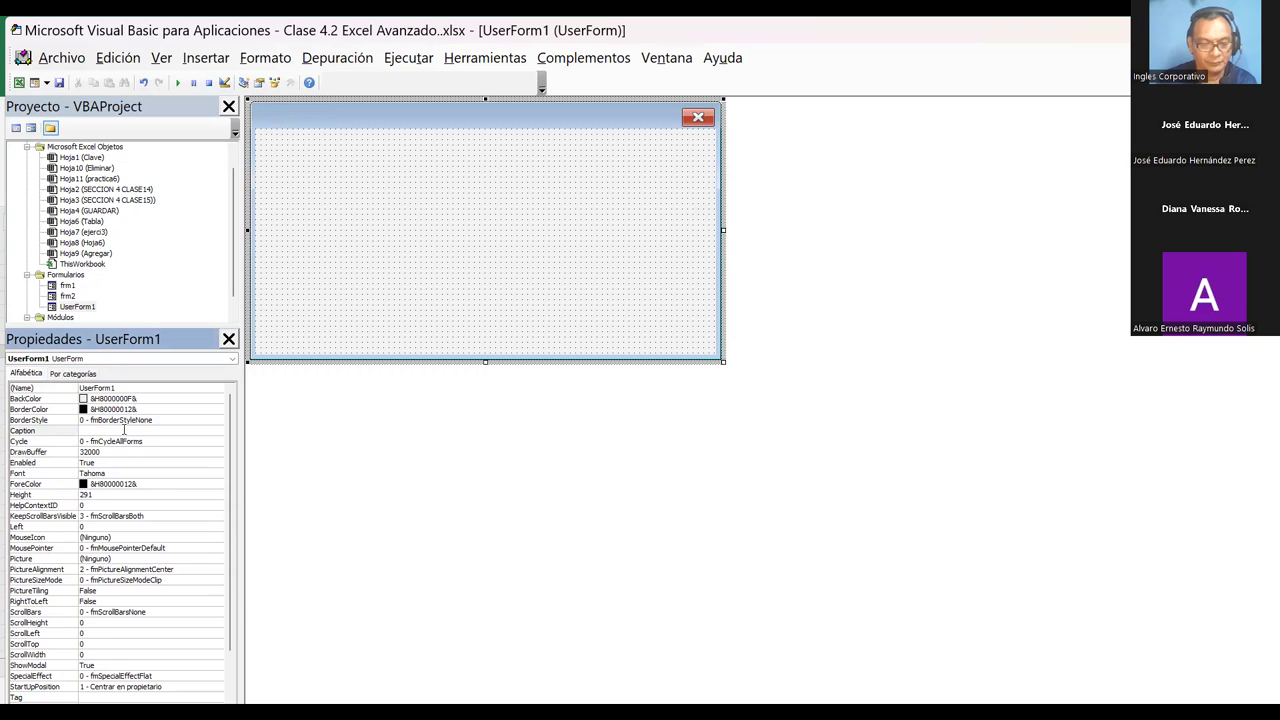
type("llamar formulario")
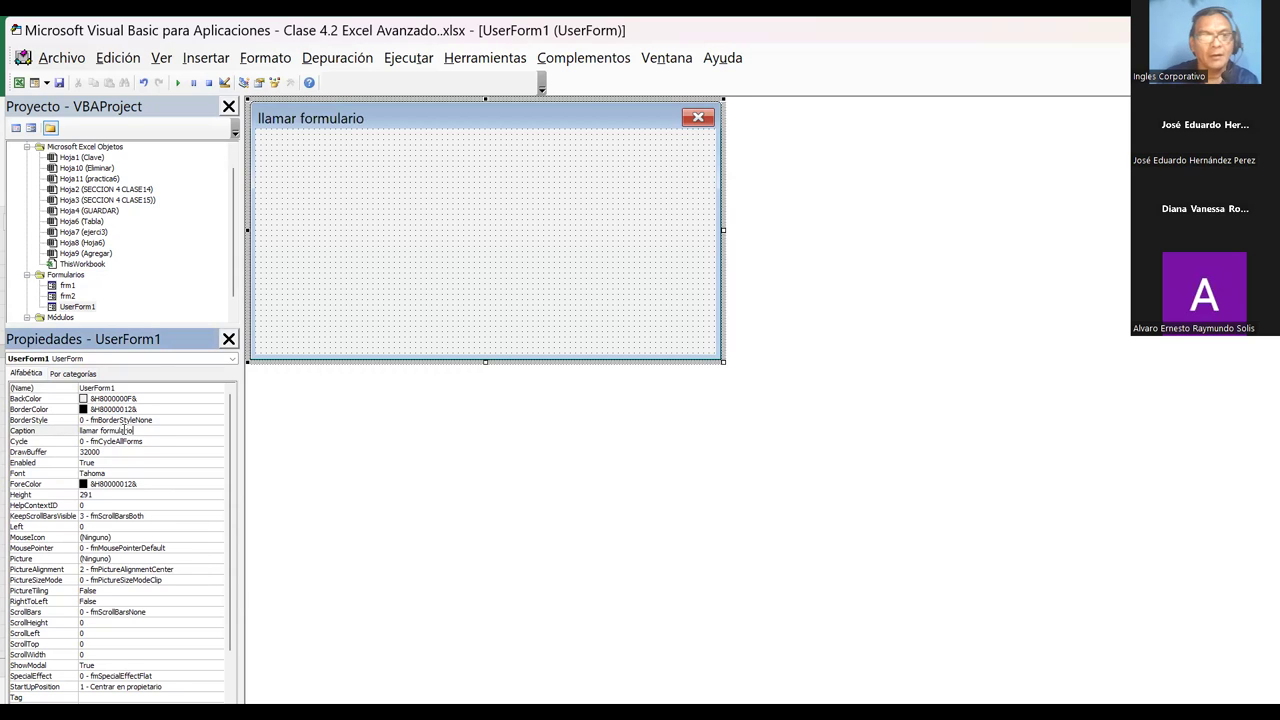
left_click(349, 304)
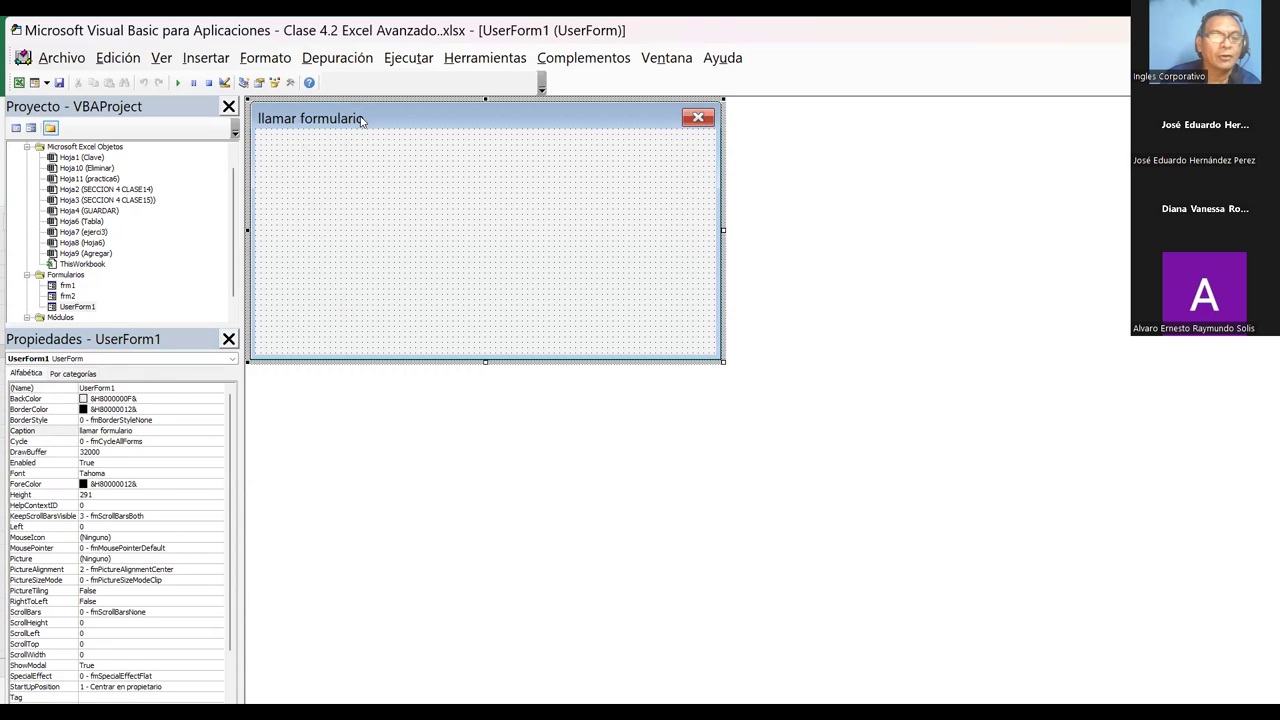
left_click(117, 389)
type("frm3llamar")
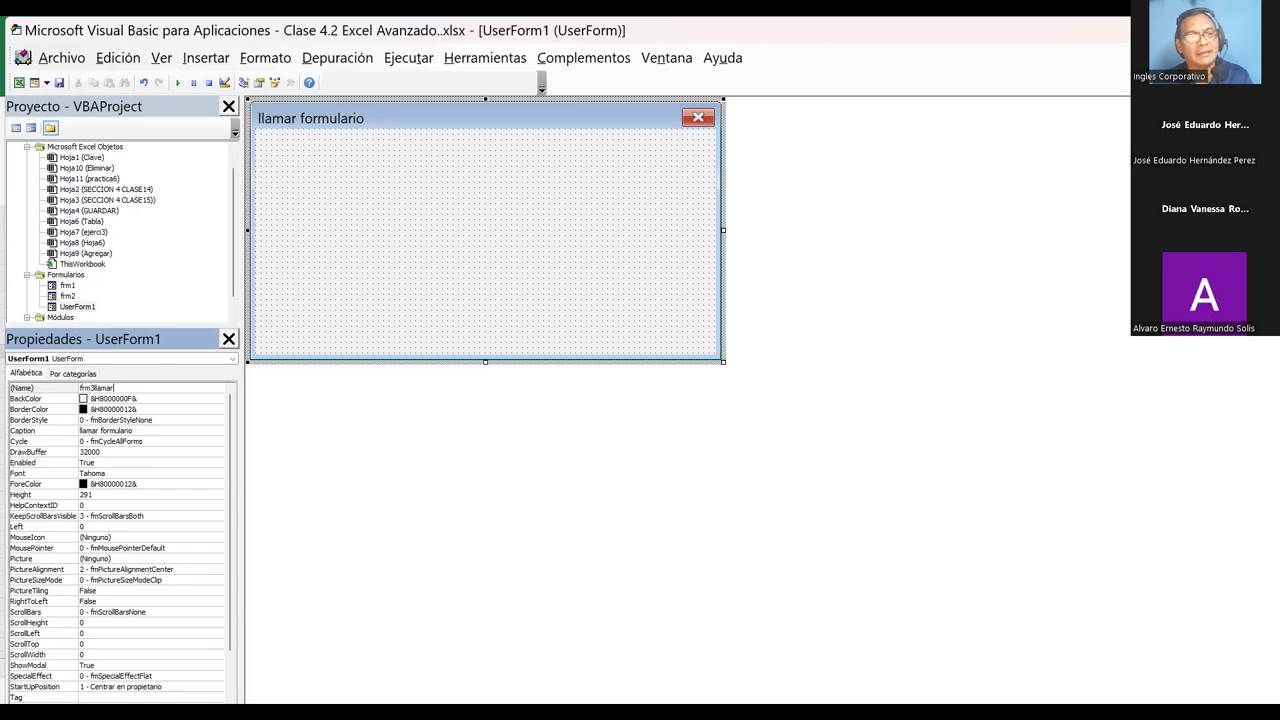
left_click(320, 250)
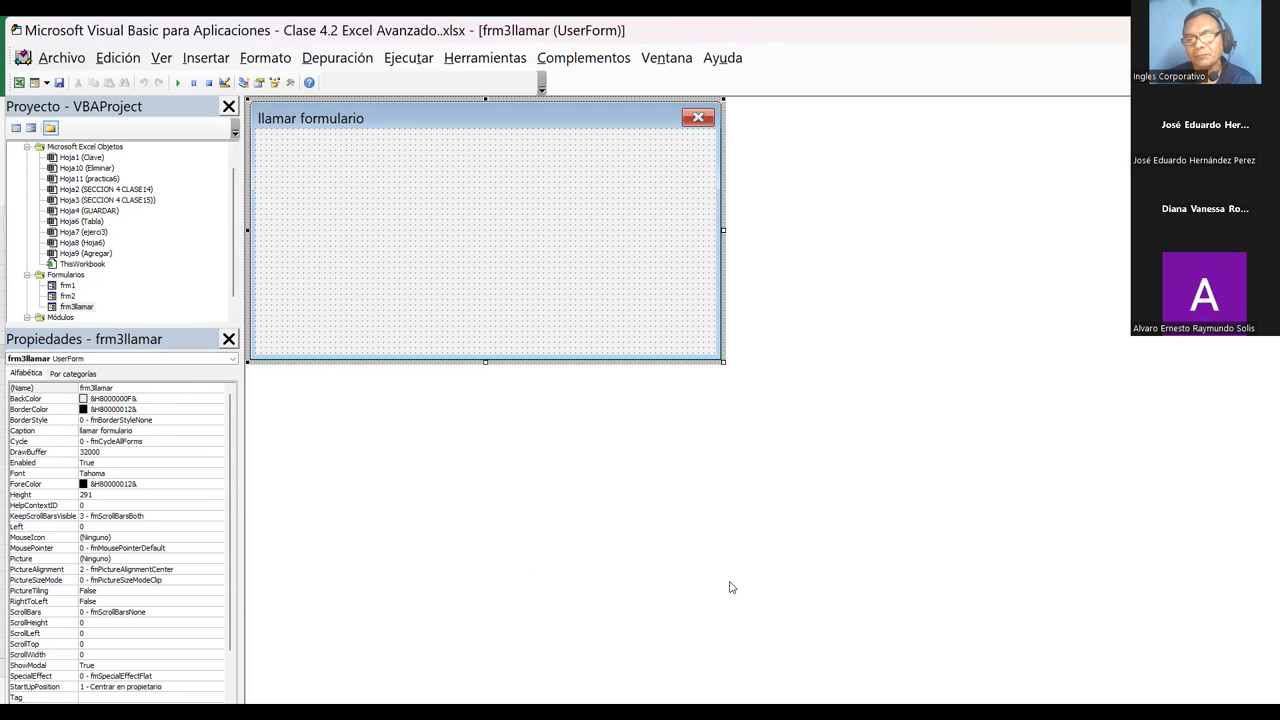
Draw a large frame filling most of the form using the controls toolbox.
left_click(290, 84)
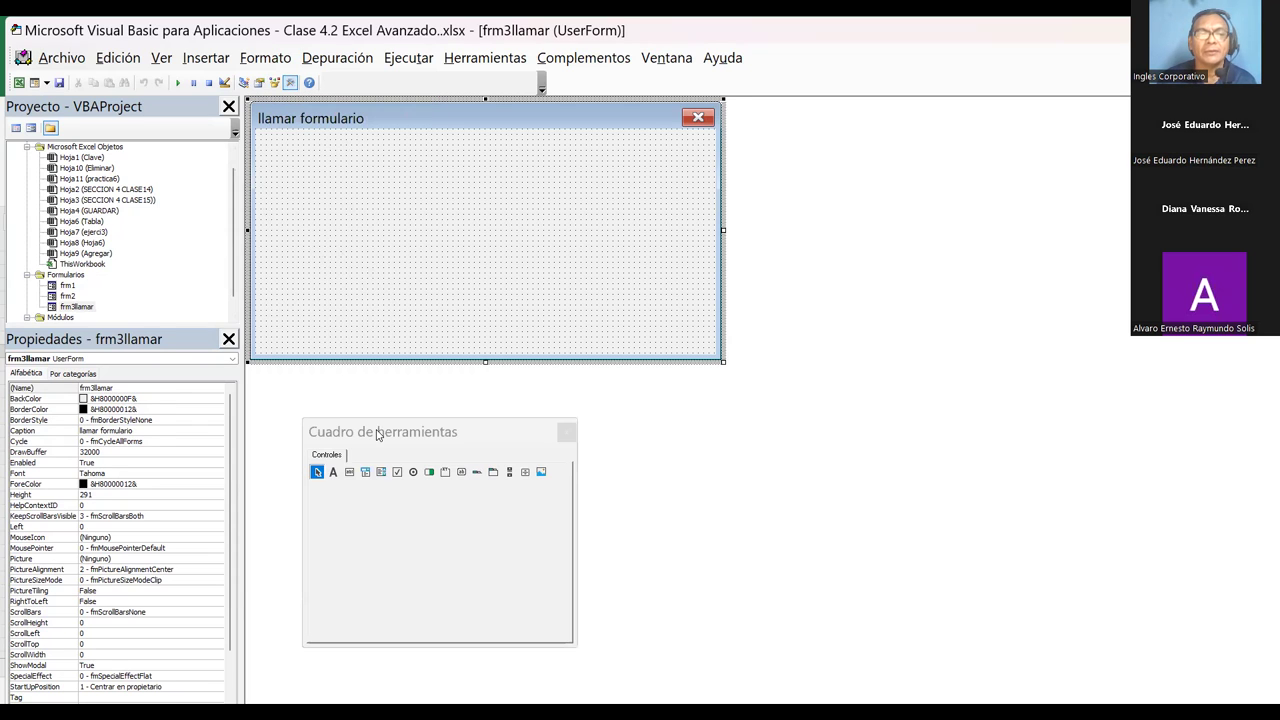
left_click_drag(371, 407, 361, 379)
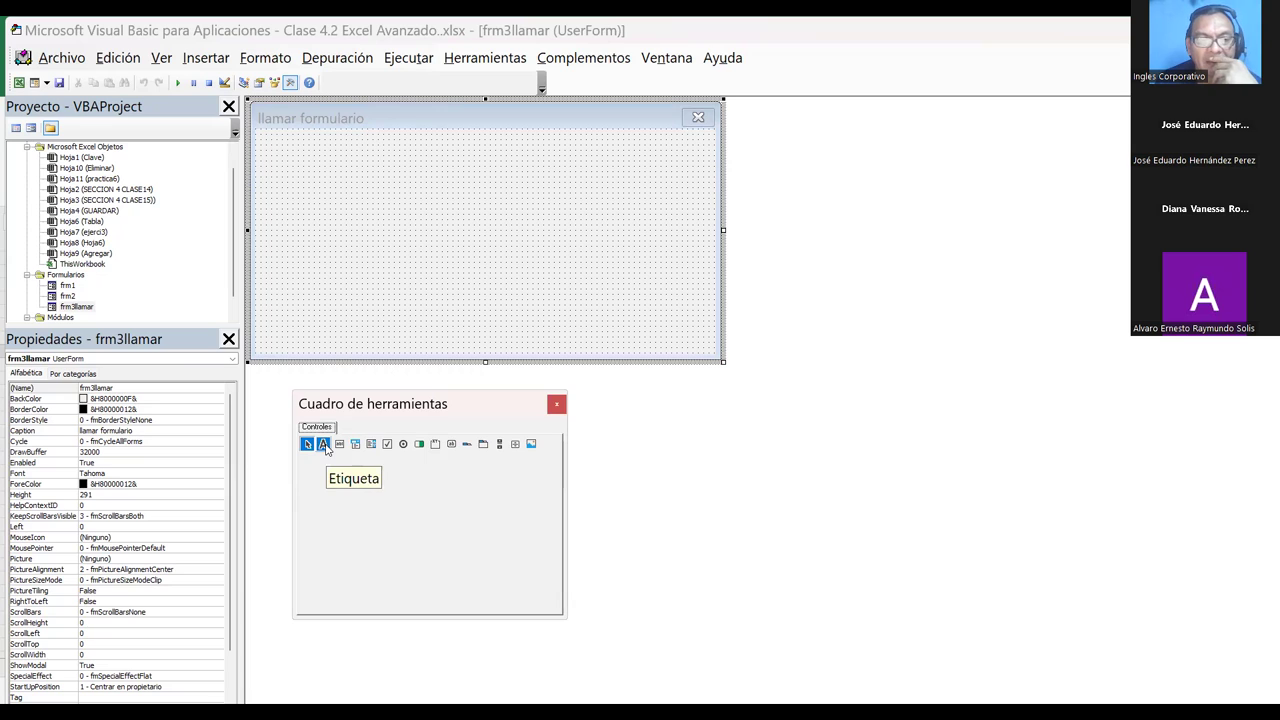
left_click(435, 444)
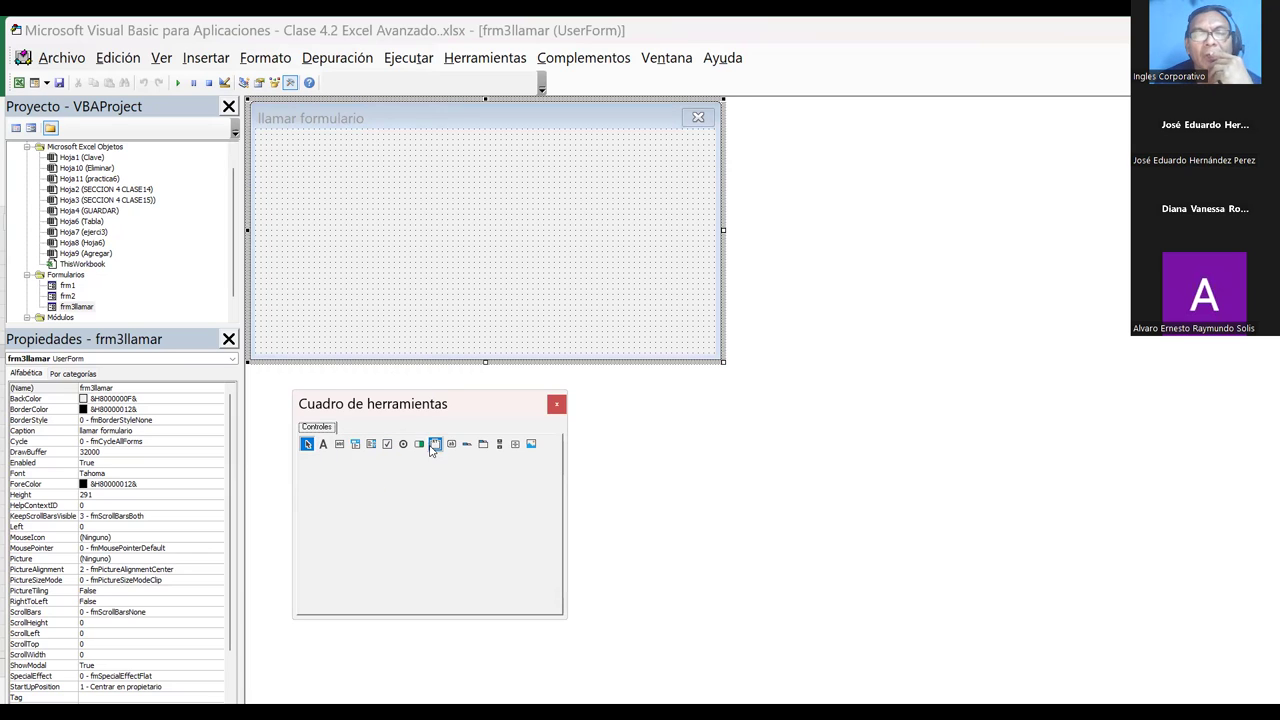
left_click_drag(288, 141, 688, 344)
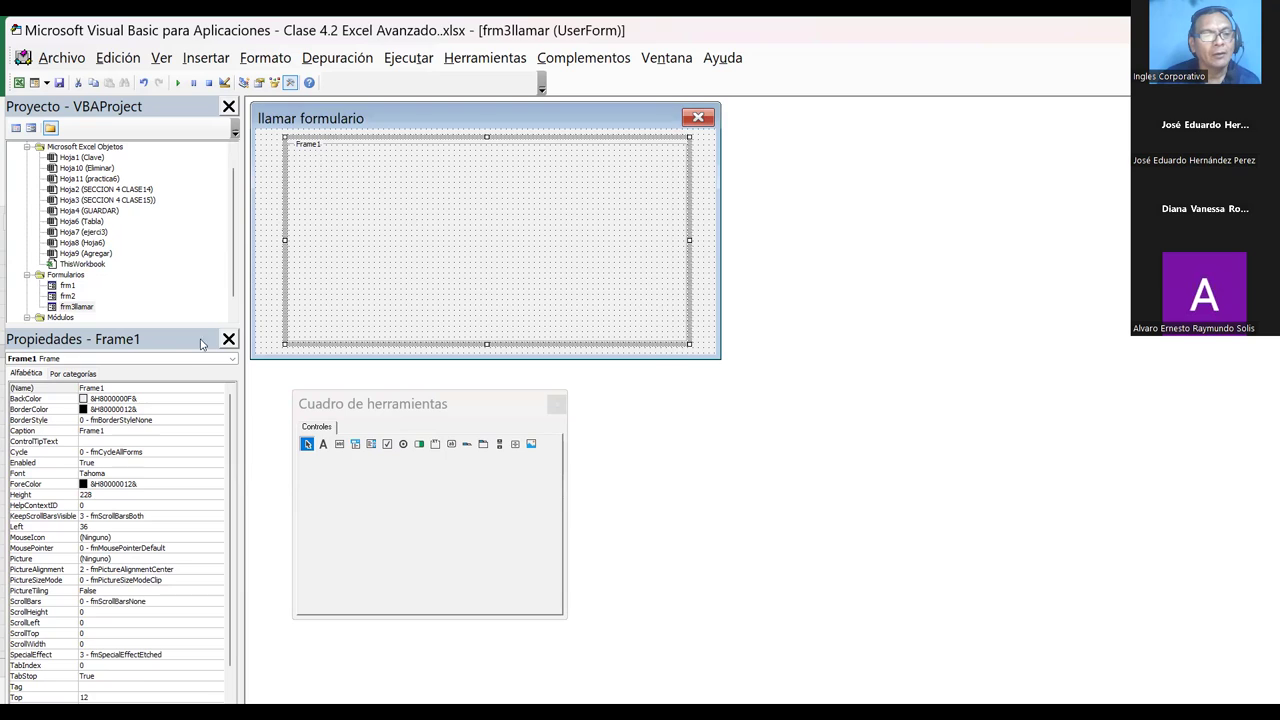
Change the frame's Caption to SISTEMA DE CONTROL, correcting the typo.
left_click(112, 432)
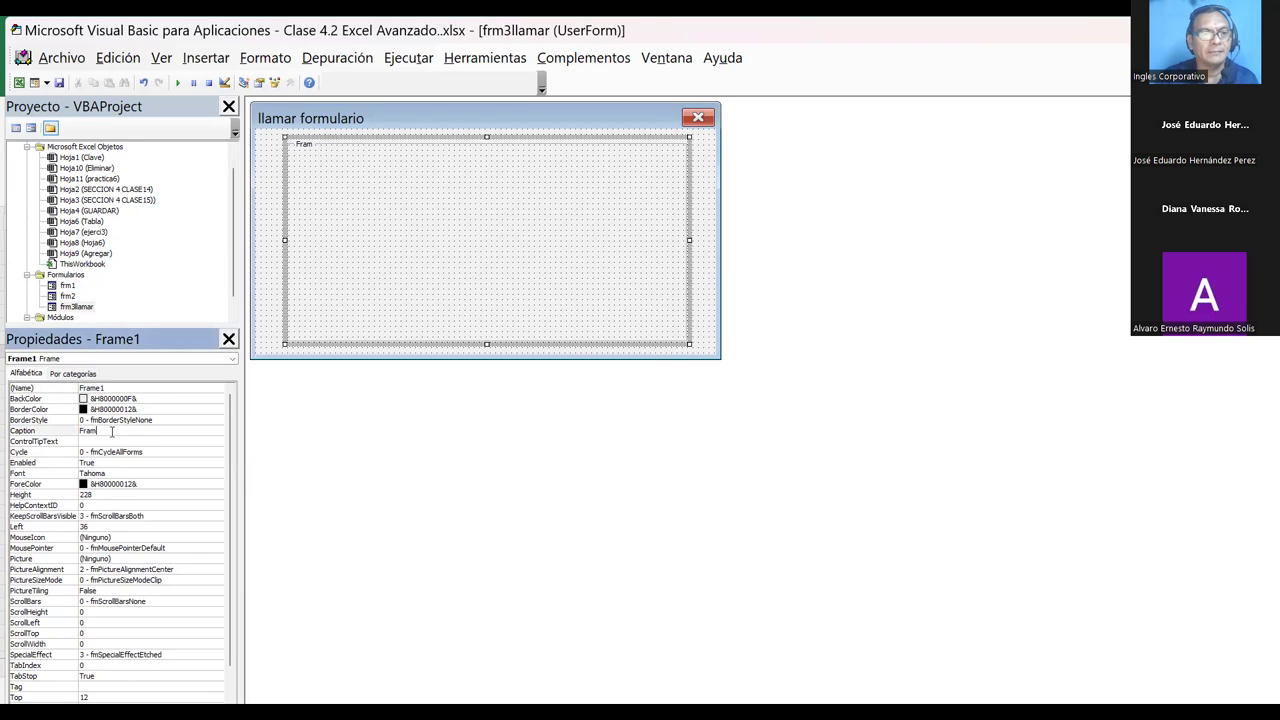
key("BackSpace")
key("BackSpace")
type("STEMA ")
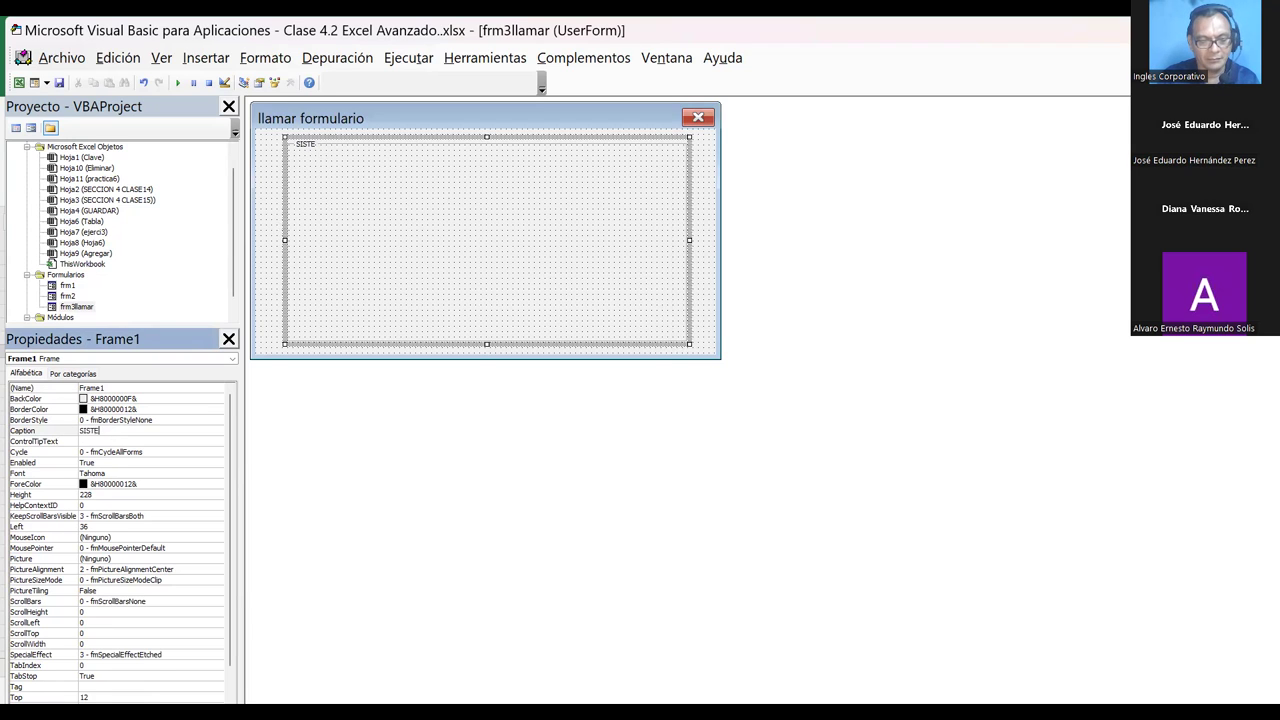
type("DE CDONTROL")
key("BackSpace")
key("BackSpace")
key("BackSpace")
key("BackSpace")
key("BackSpace")
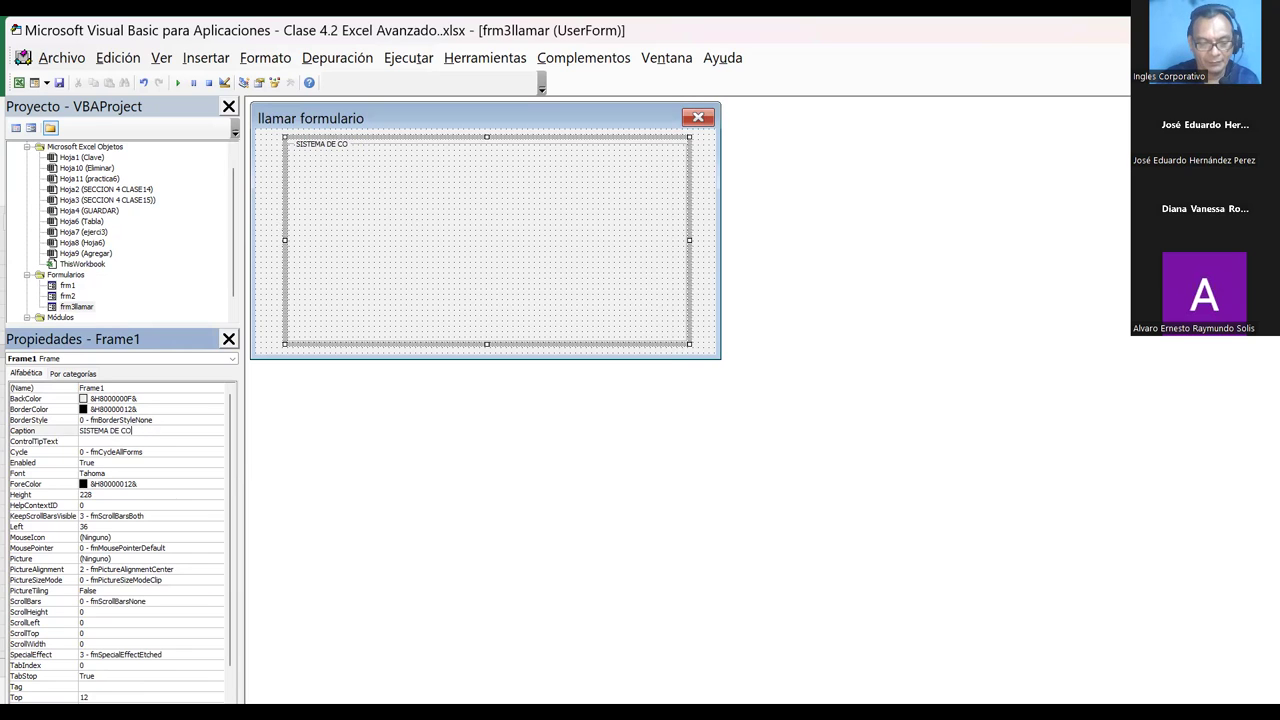
type("OL")
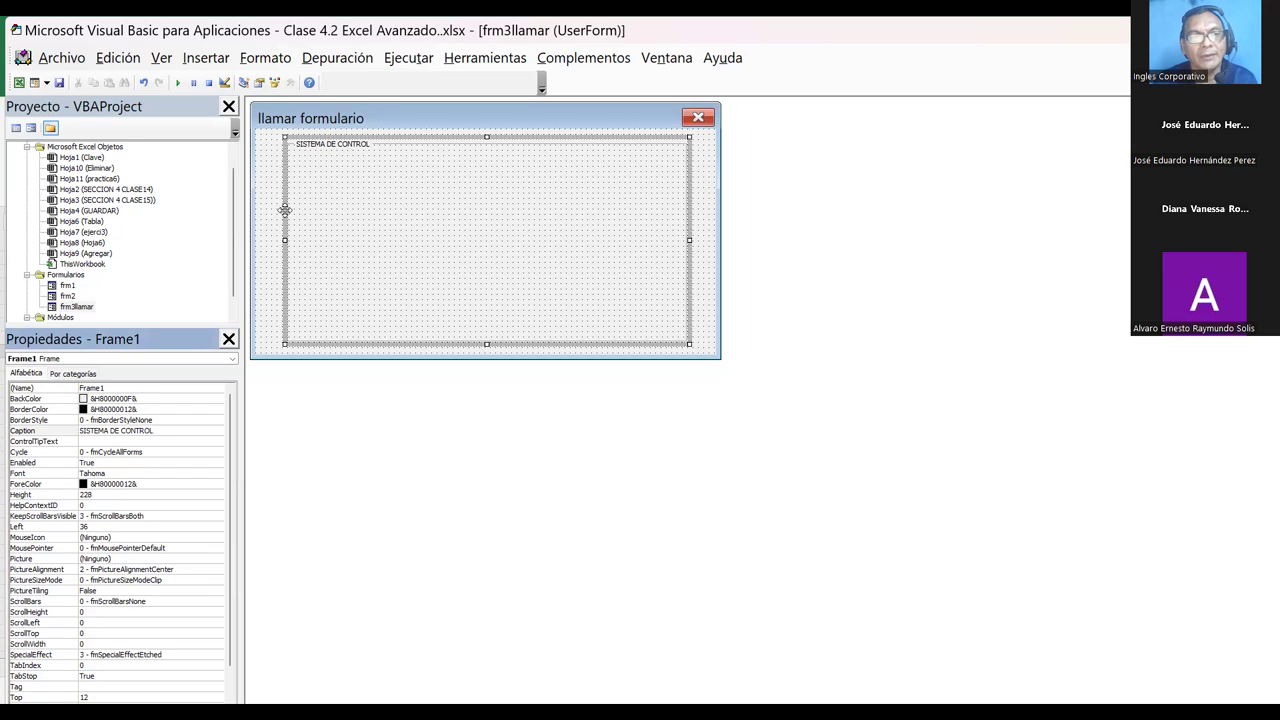
left_click(285, 210)
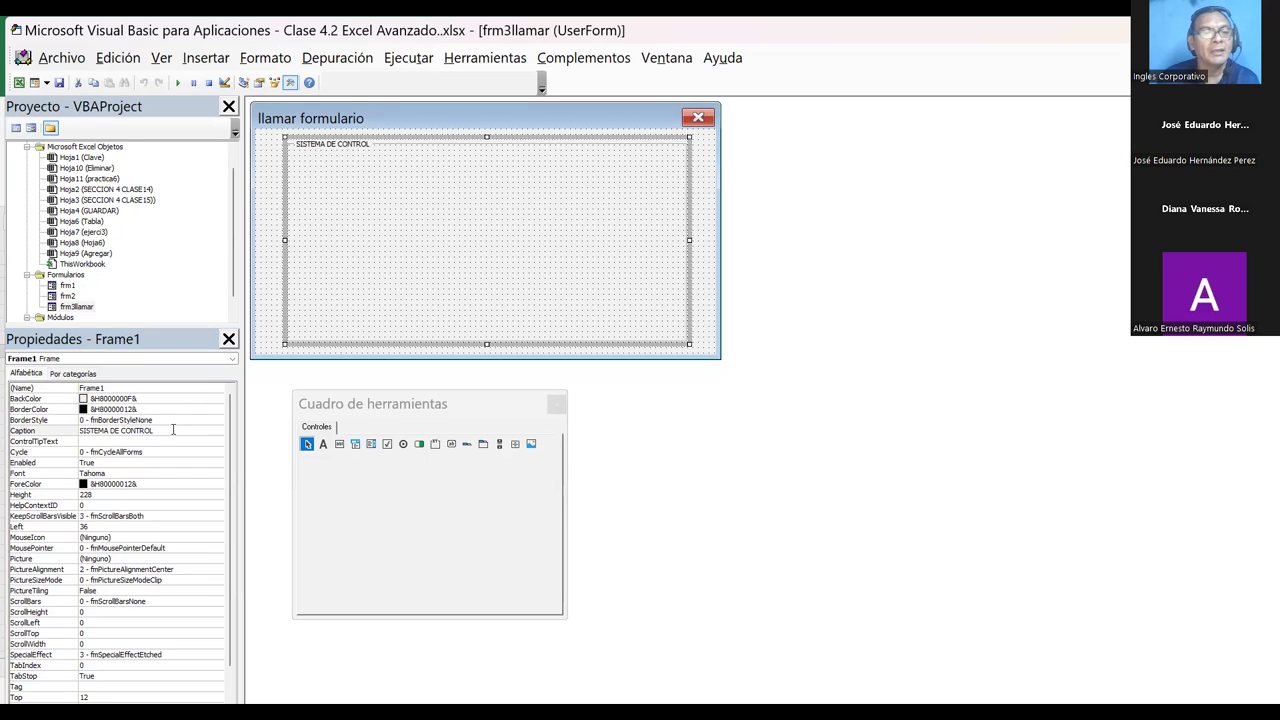
Set the frame caption font to size 16 in the Fuente dialog, then open the ForeColor list.
left_click(102, 476)
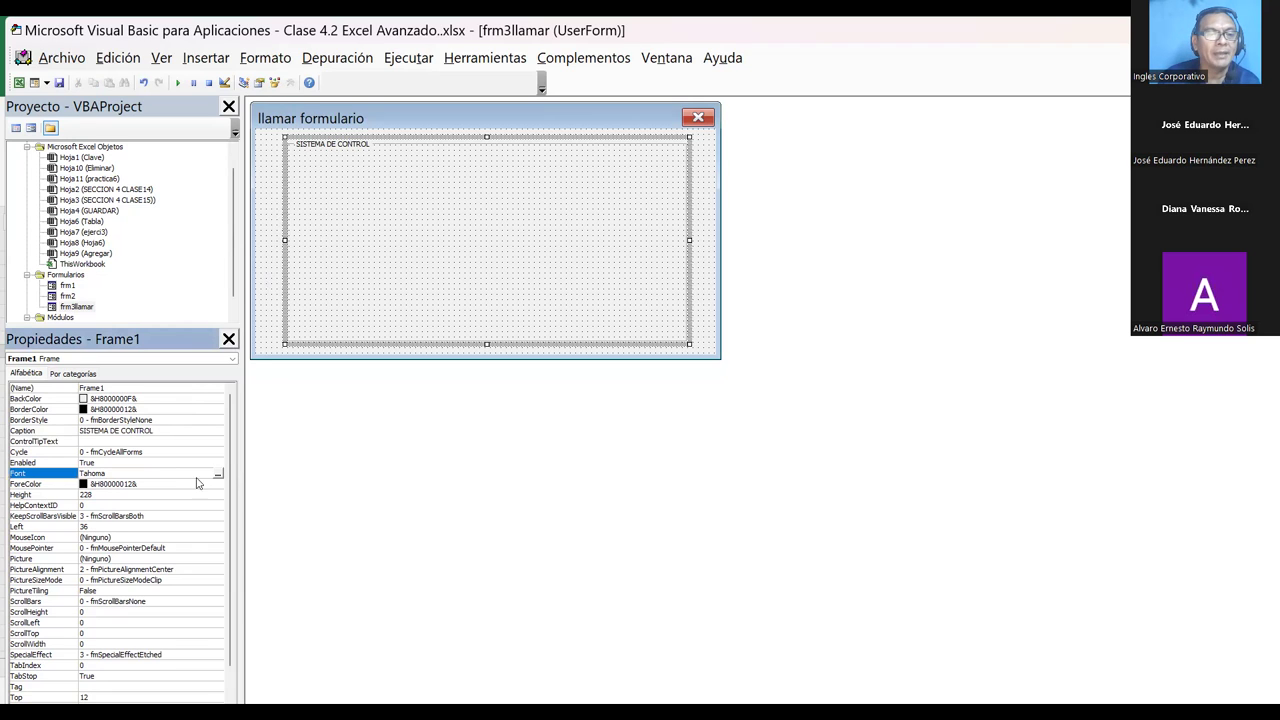
left_click(218, 474)
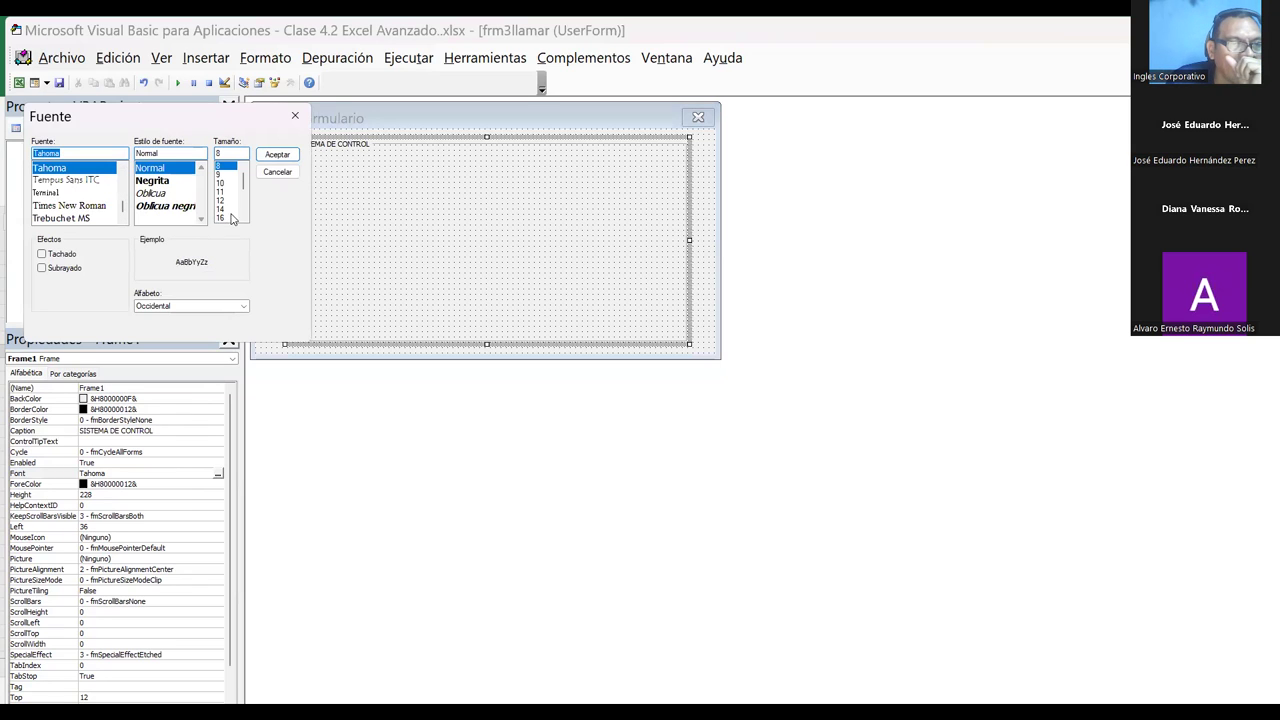
left_click_drag(243, 182, 245, 192)
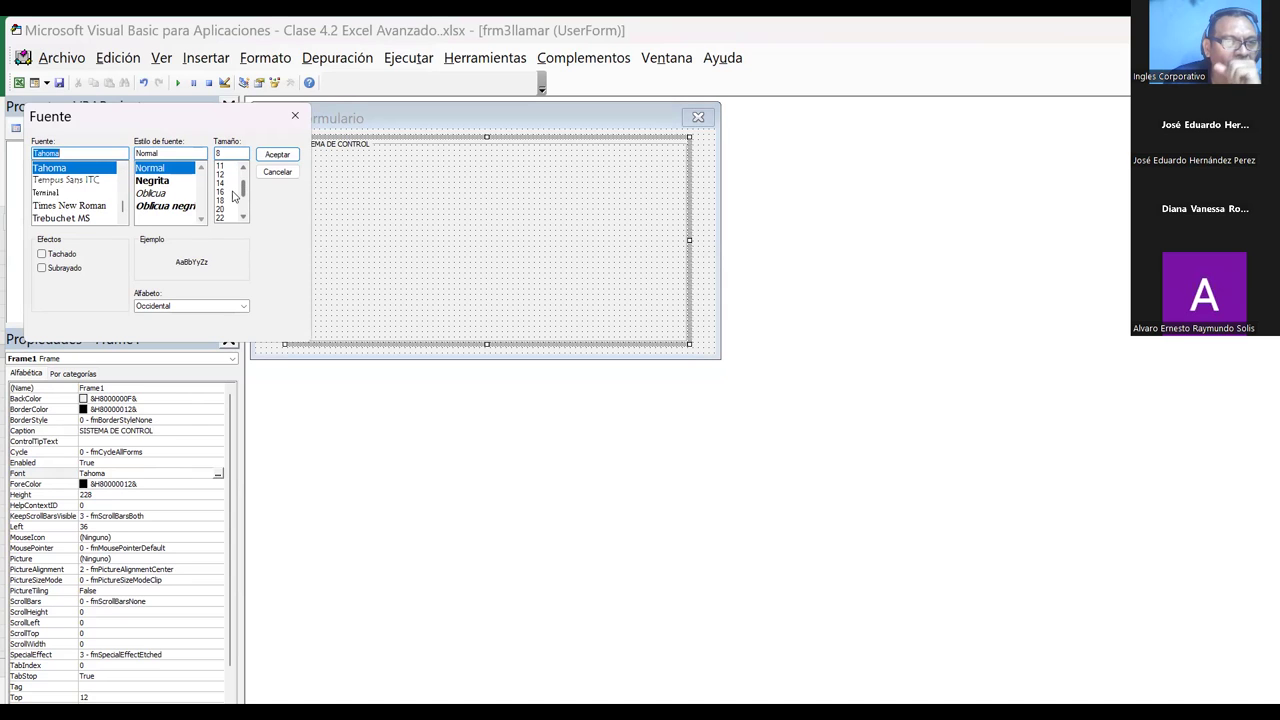
left_click(226, 193)
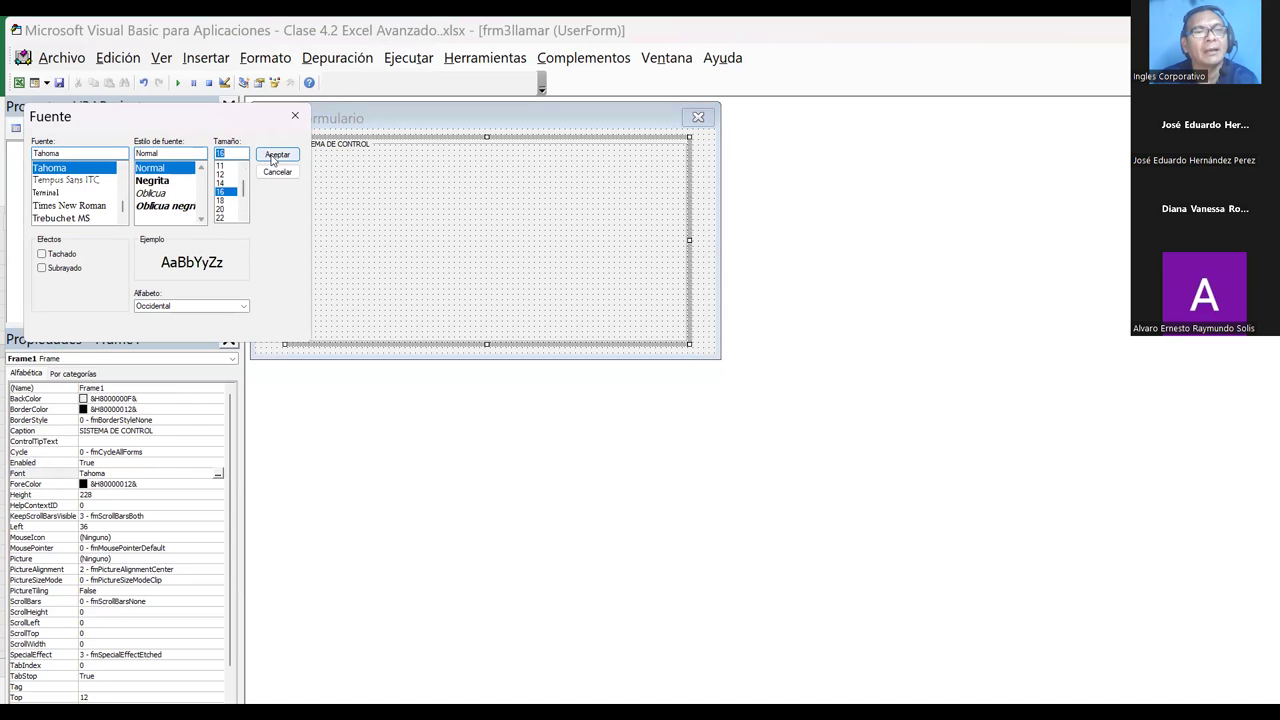
left_click(274, 158)
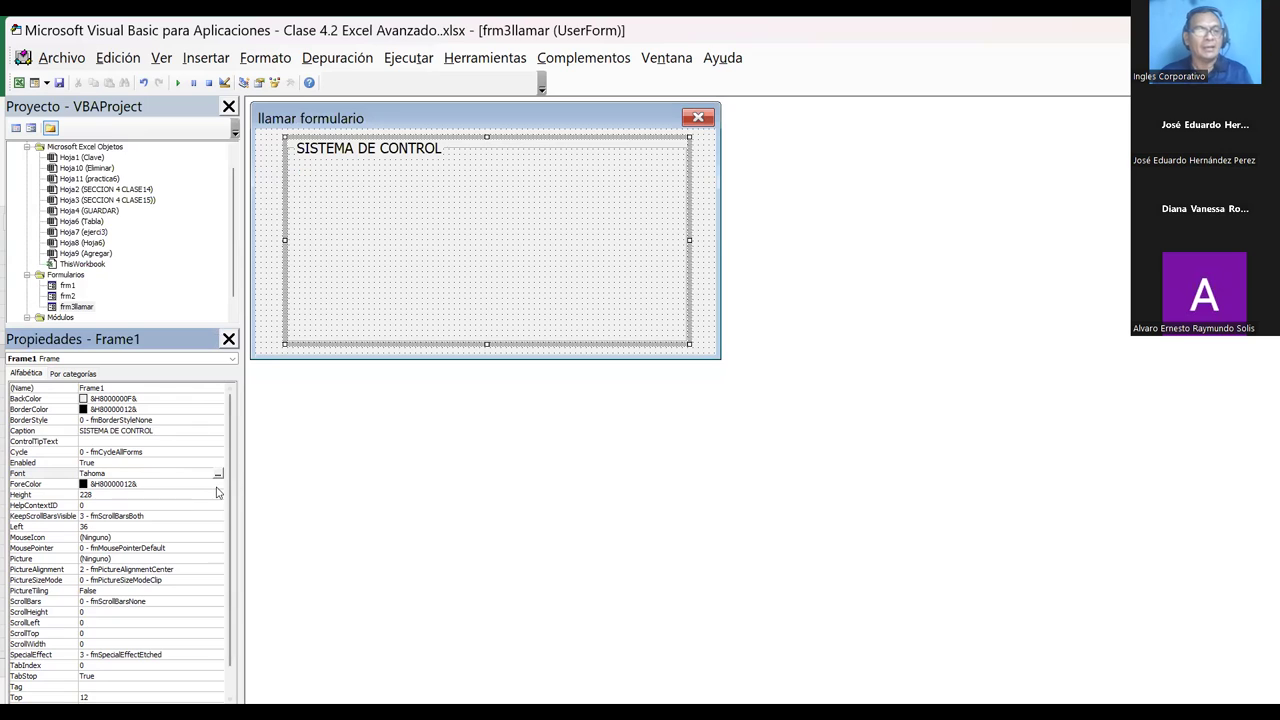
left_click(132, 485)
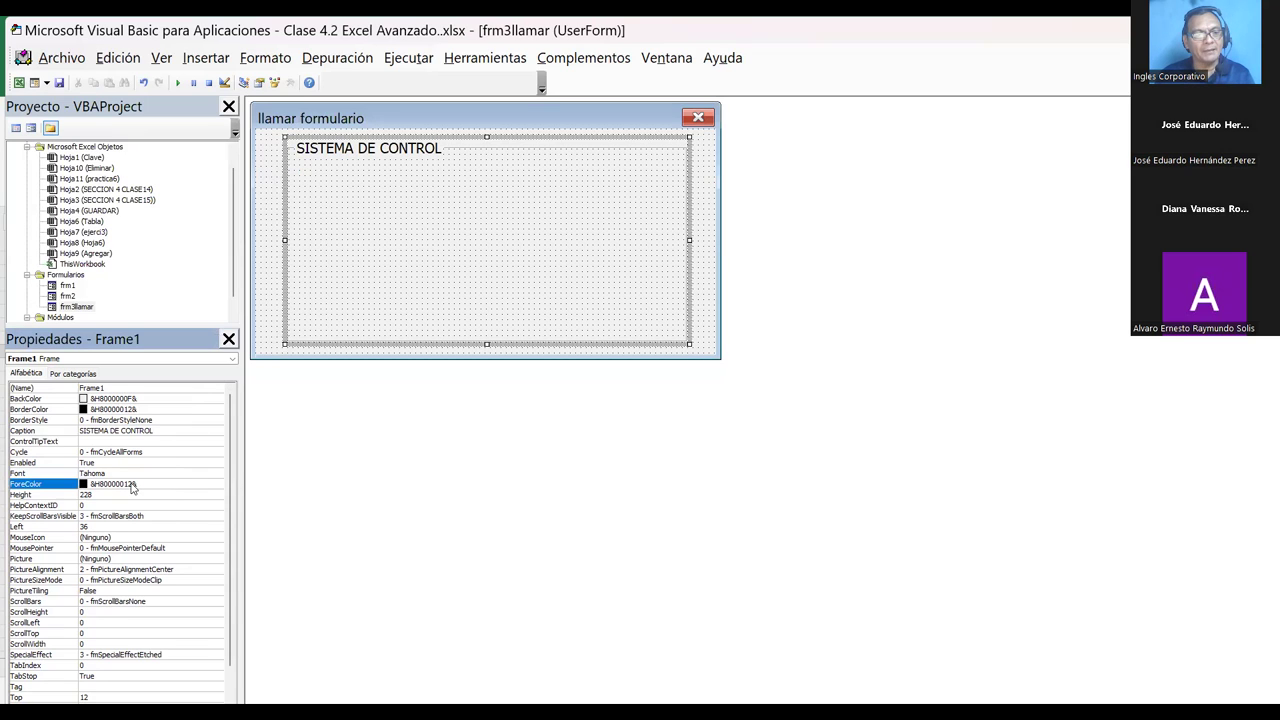
left_click(218, 485)
Make the frame's caption colour Realce blue and its BorderStyle 1 - fmBorderStyleSingle.
left_click(66, 541)
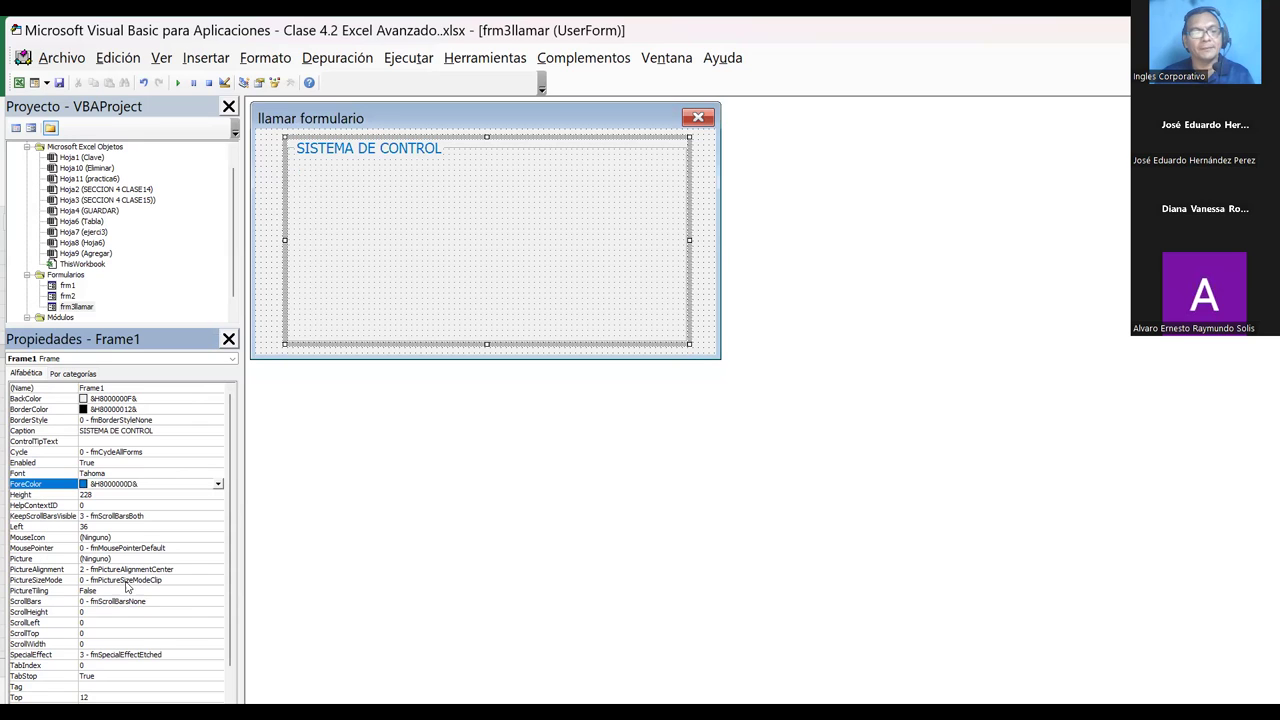
left_click(413, 157)
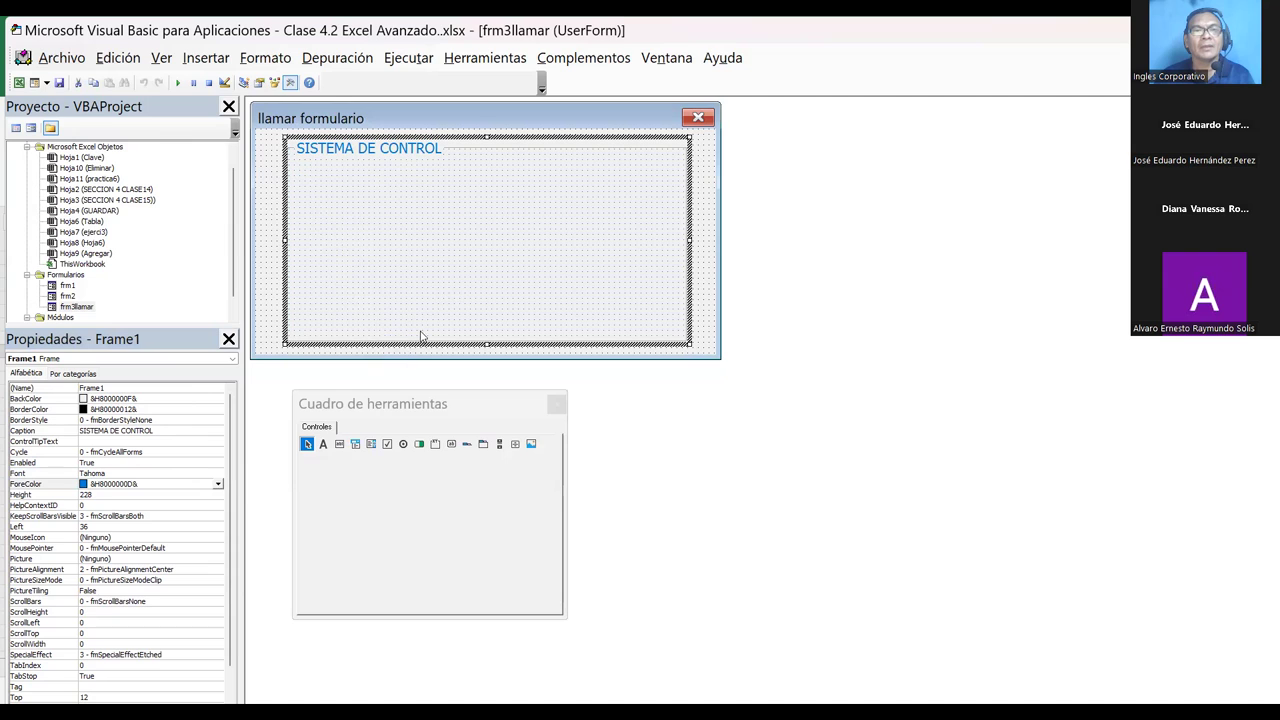
left_click(272, 204)
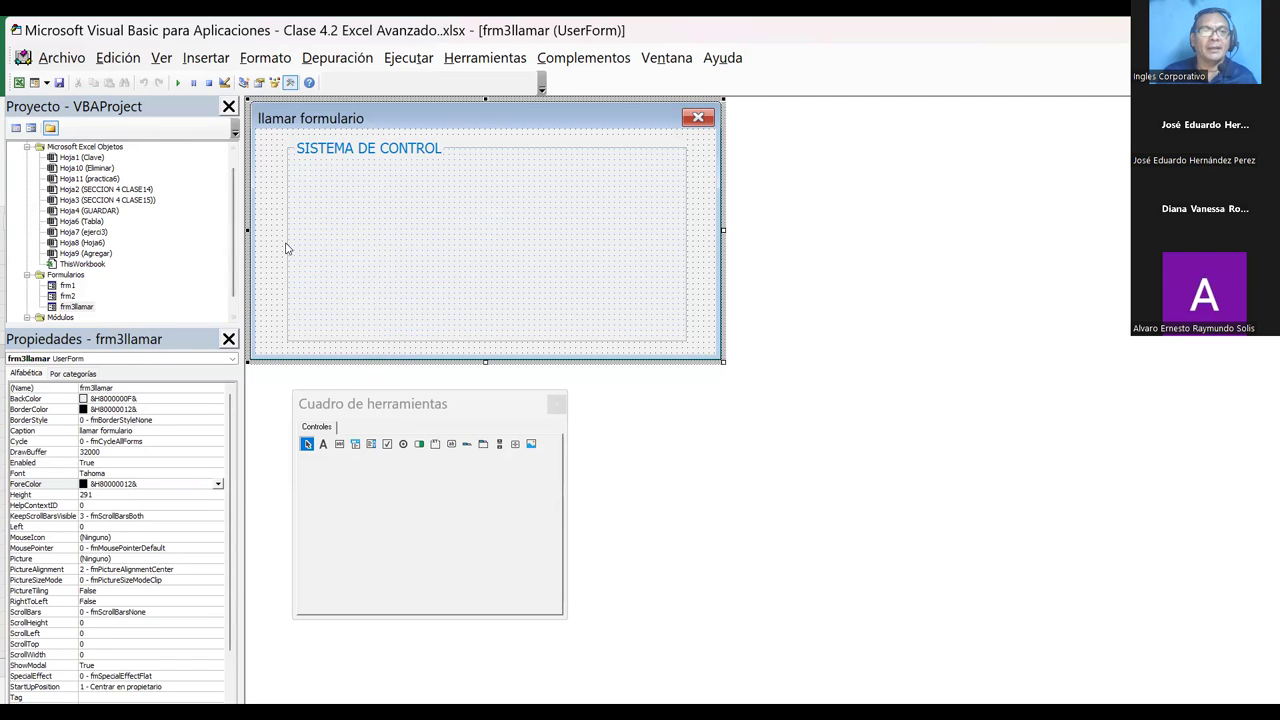
left_click(287, 248)
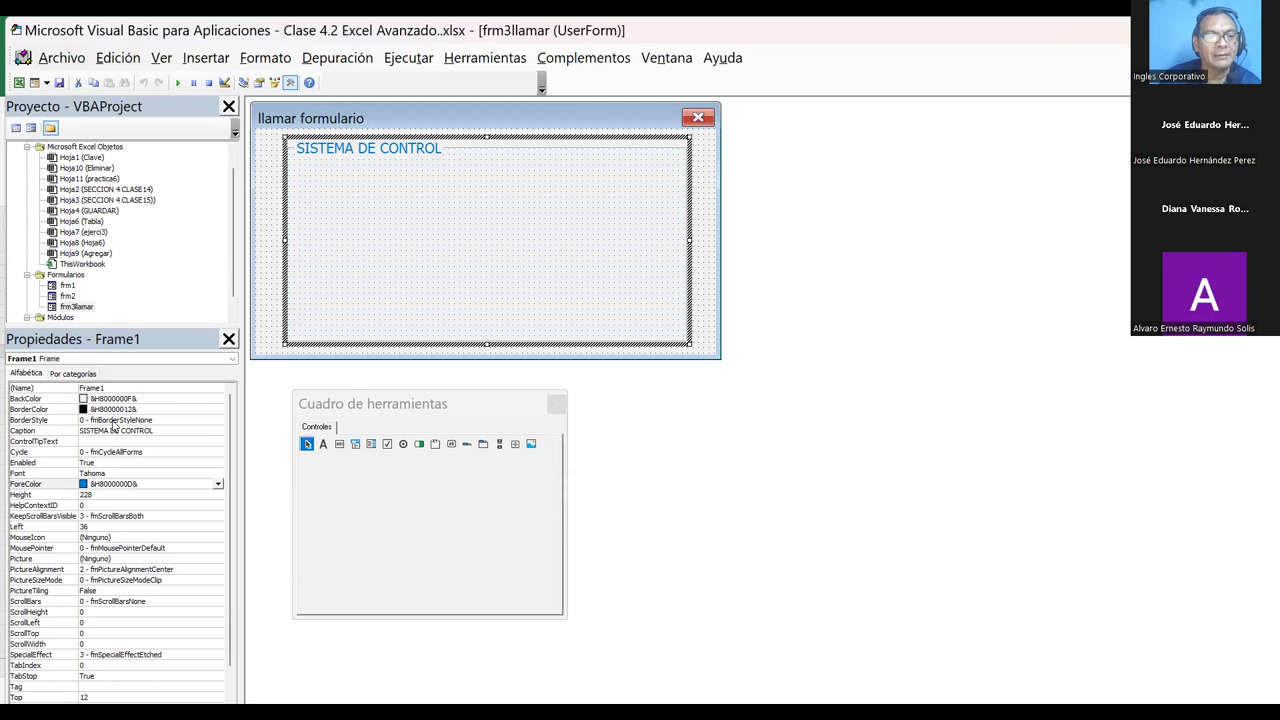
left_click(115, 420)
left_click(218, 421)
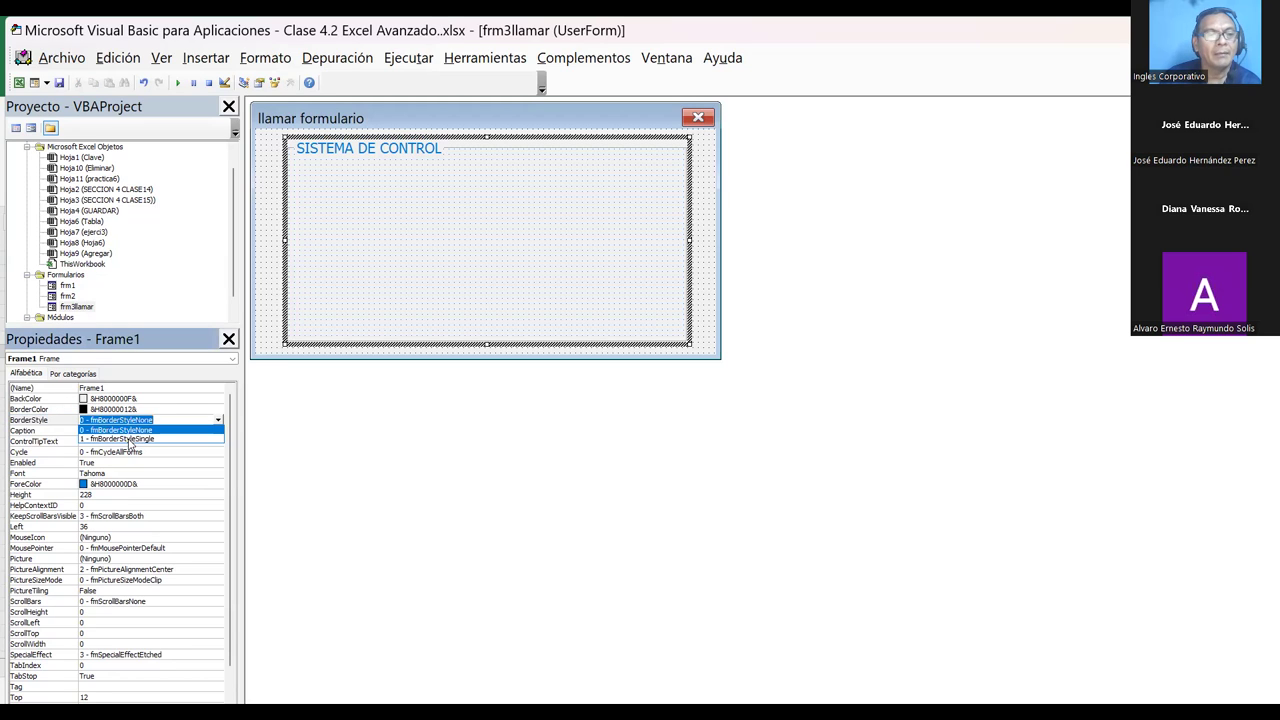
left_click(129, 439)
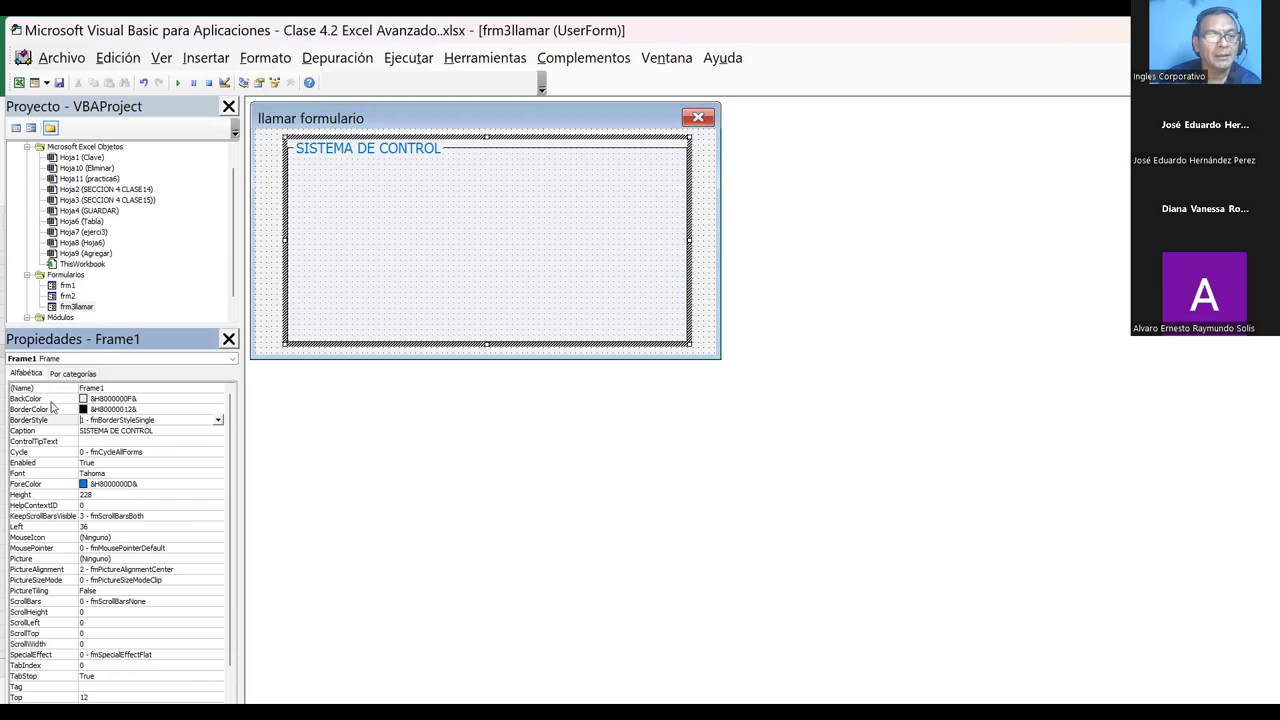
Set the frame's BackColor to Barra de título activa from the Sistema list.
left_click(47, 399)
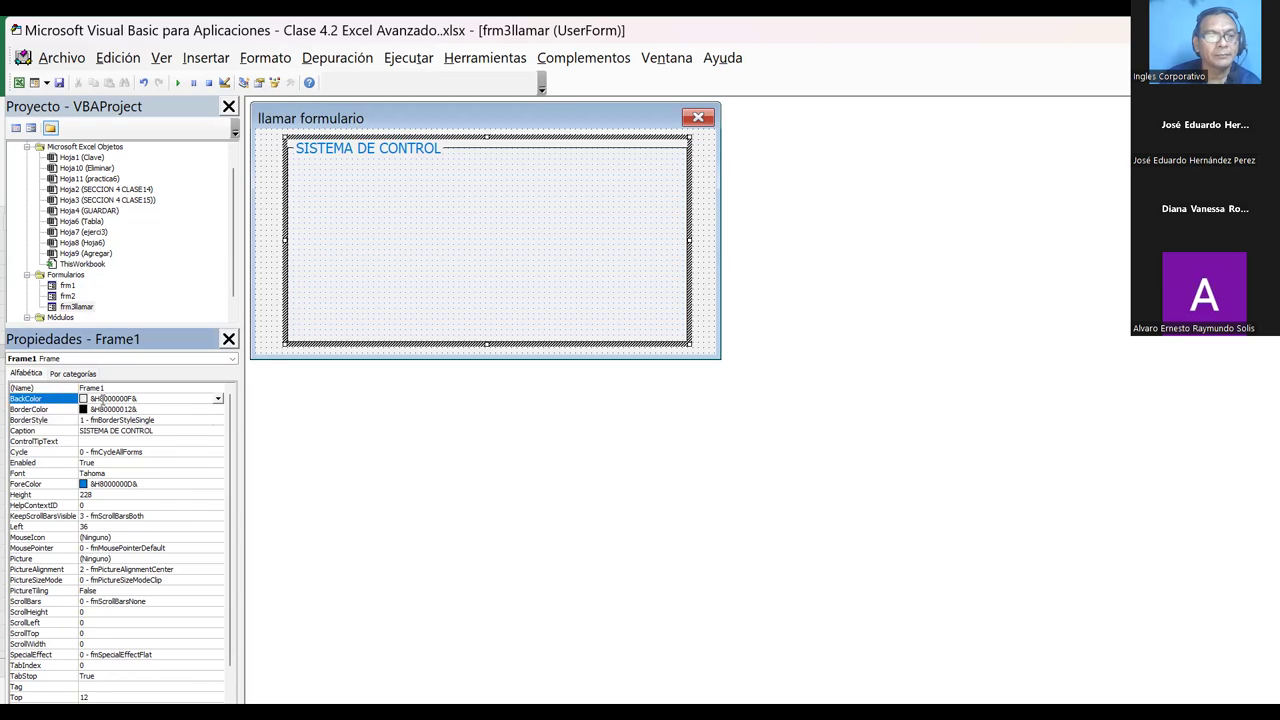
left_click(218, 398)
scroll(72, 445, "up", 1)
scroll(74, 450, "up", 1)
scroll(76, 455, "up", 1)
scroll(80, 463, "up", 1)
scroll(78, 462, "up", 3)
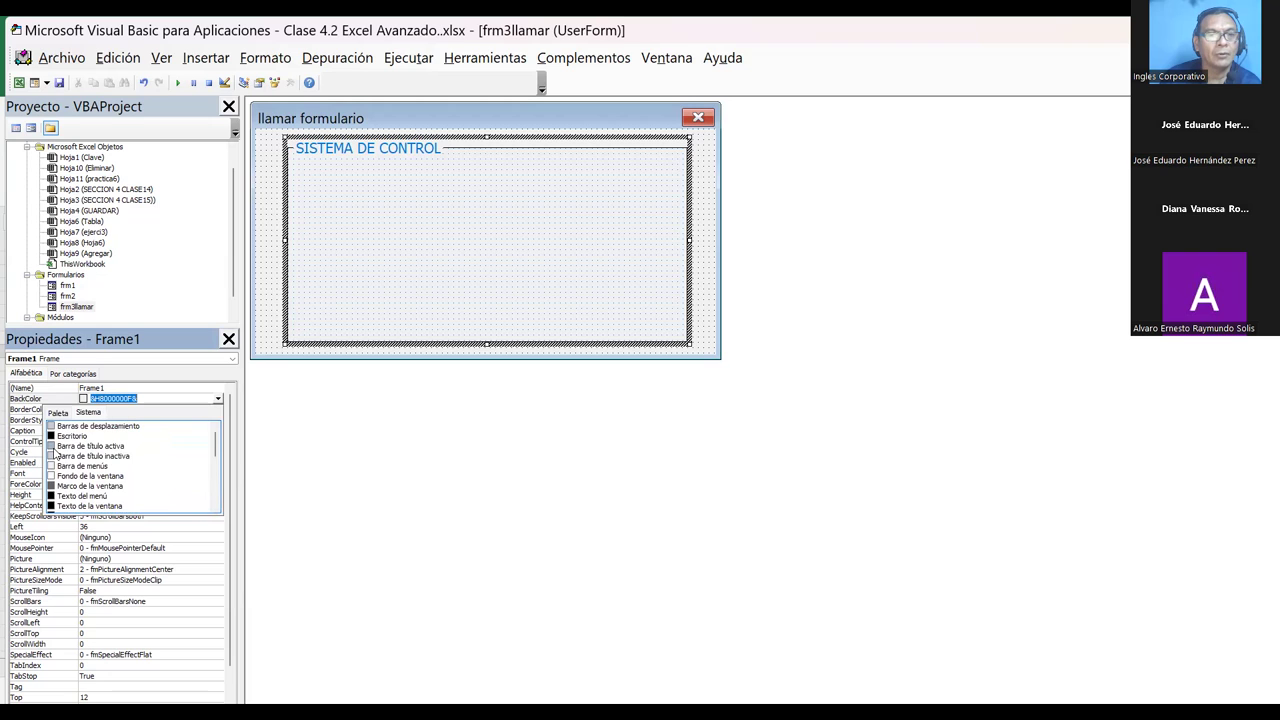
left_click(56, 446)
left_click(271, 308)
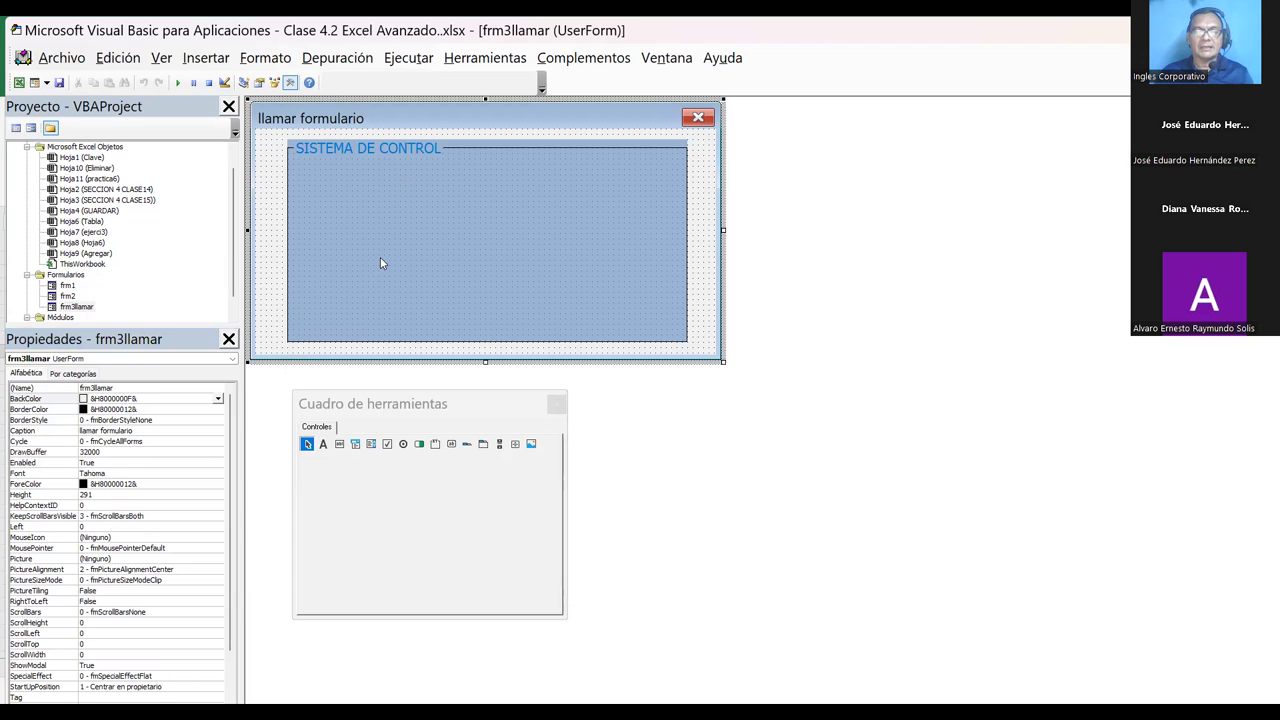
Draw a label at the frame's top-left captioned ID:.
left_click(323, 444)
left_click_drag(304, 172, 432, 200)
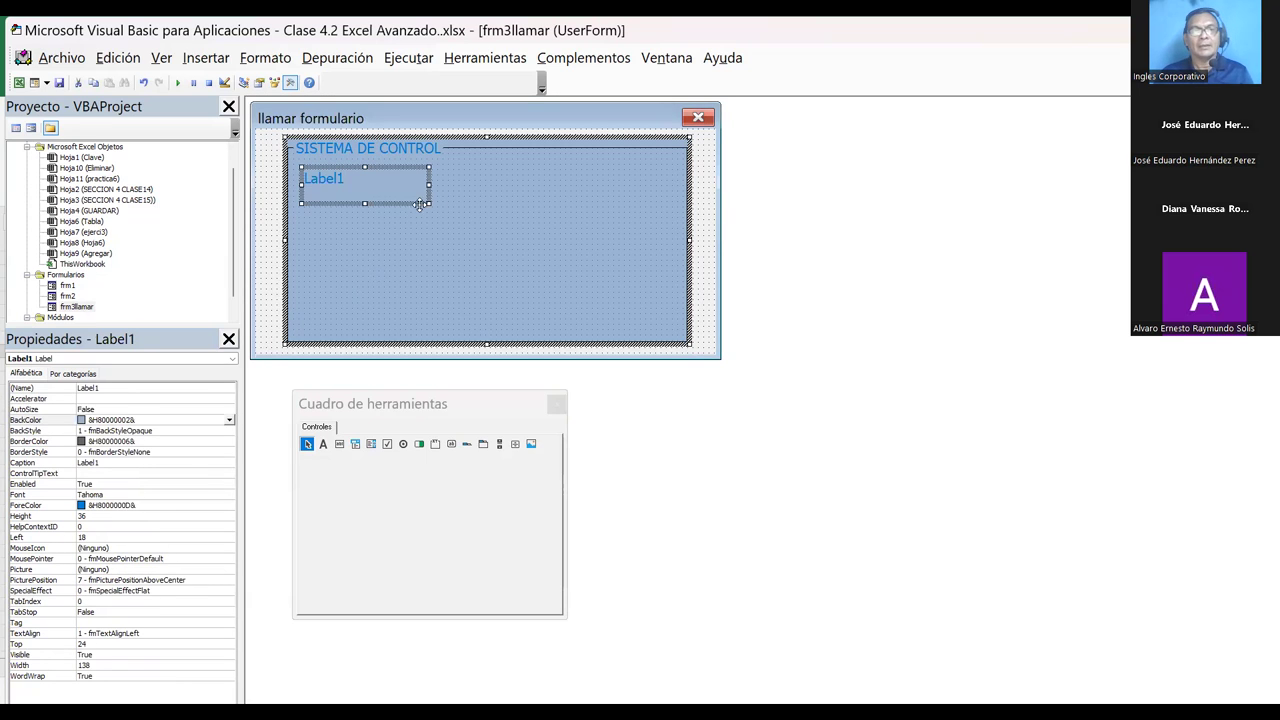
left_click(341, 176)
key("BackSpace")
key("BackSpace")
key("BackSpace")
type("ID:")
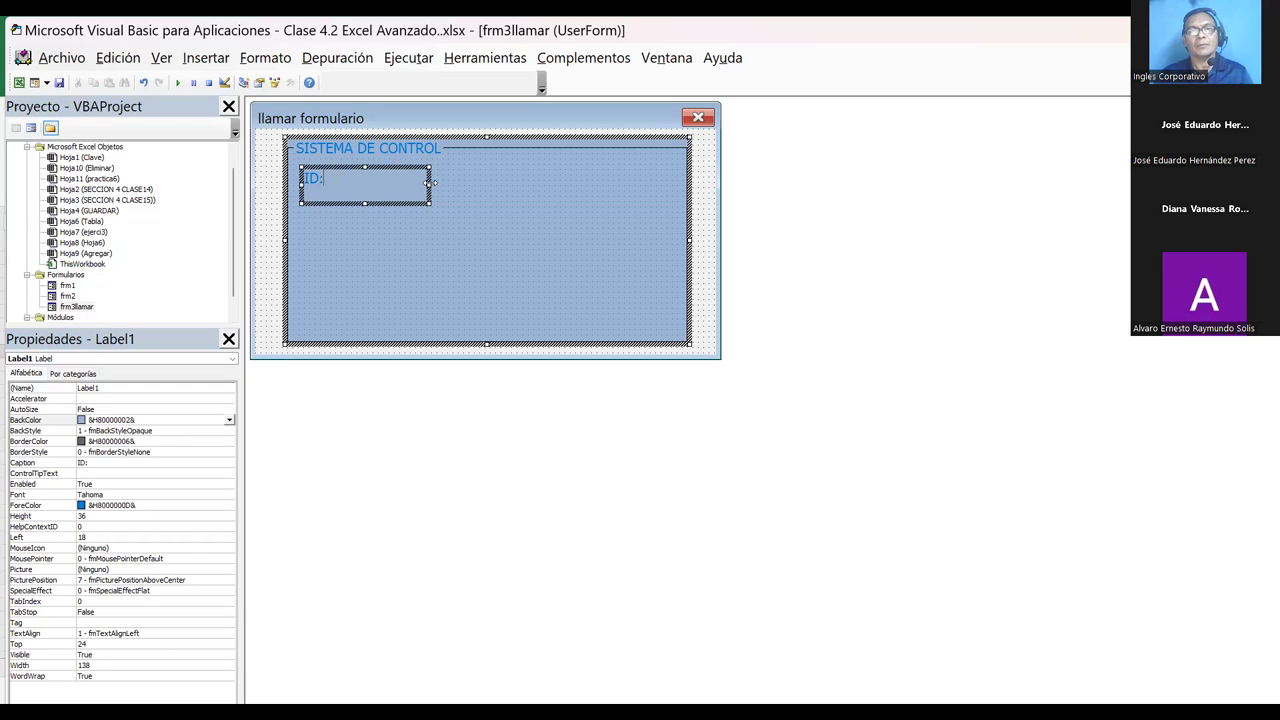
left_click(342, 247)
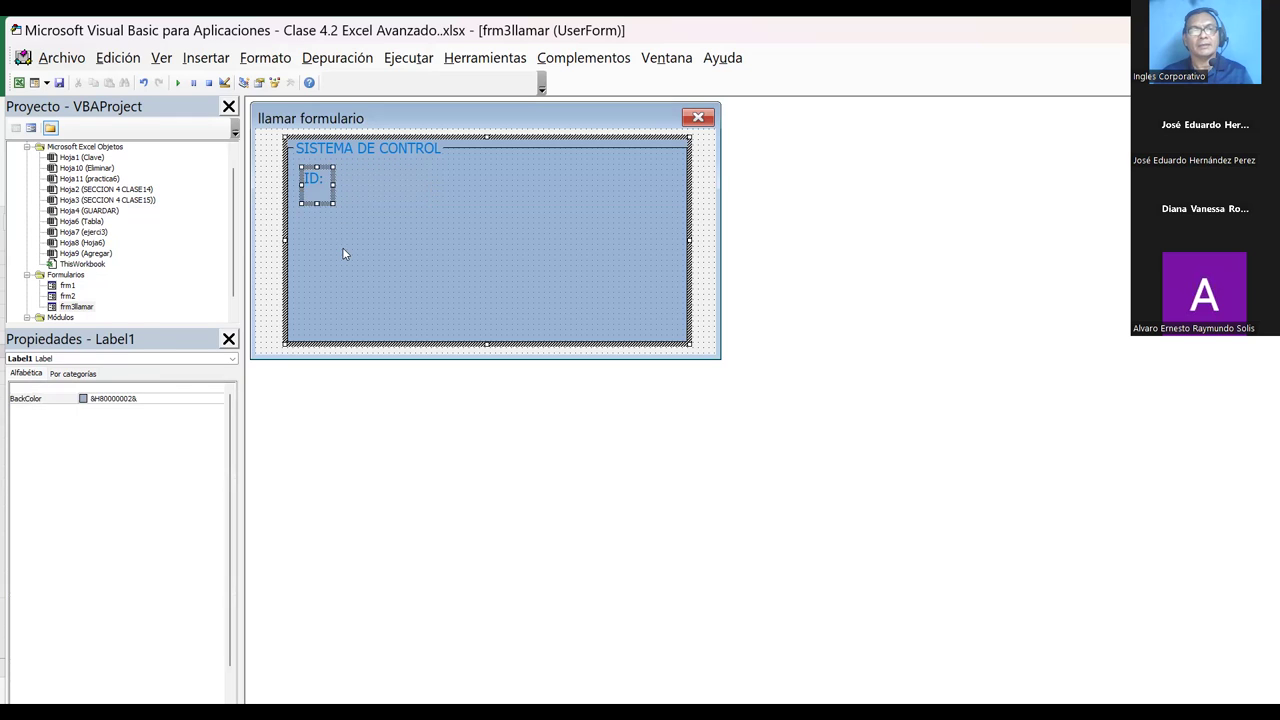
left_click(407, 227)
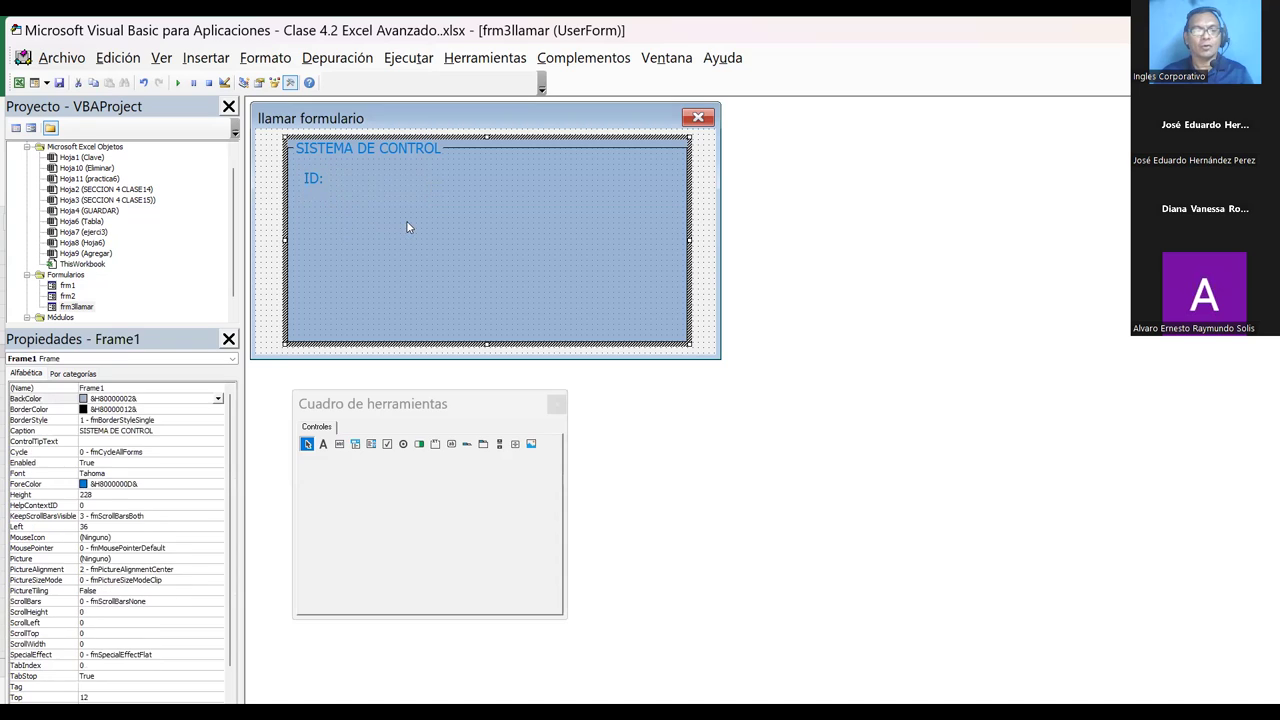
Add a second label below it captioned NOMBRE:.
left_click(323, 445)
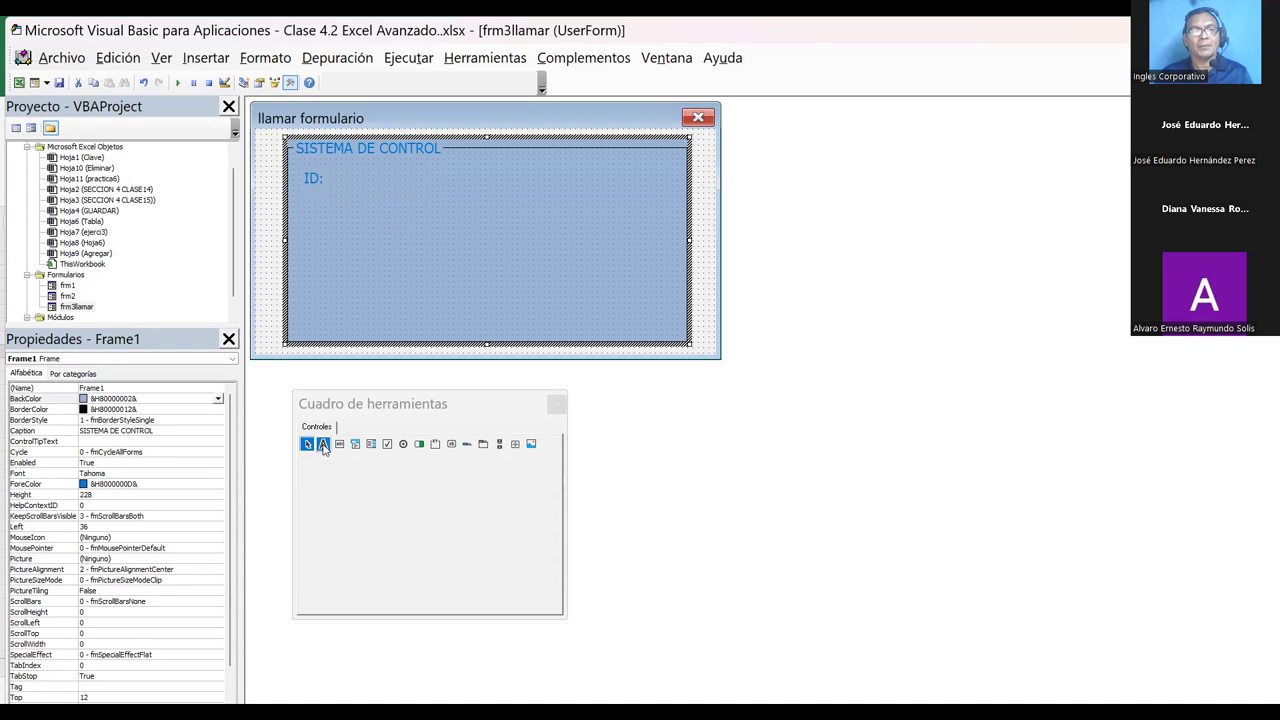
left_click_drag(307, 198, 407, 224)
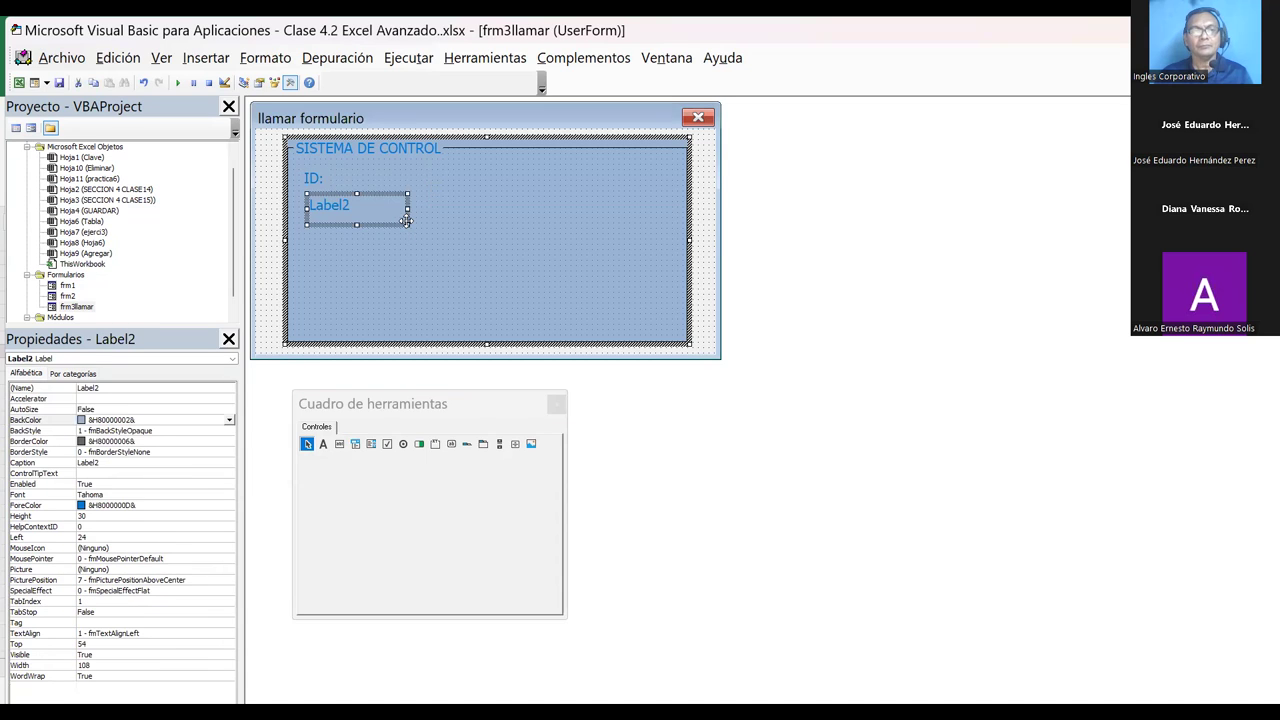
left_click(349, 204)
key("BackSpace")
key("BackSpace")
key("BackSpace")
key("BackSpace")
key("BackSpace")
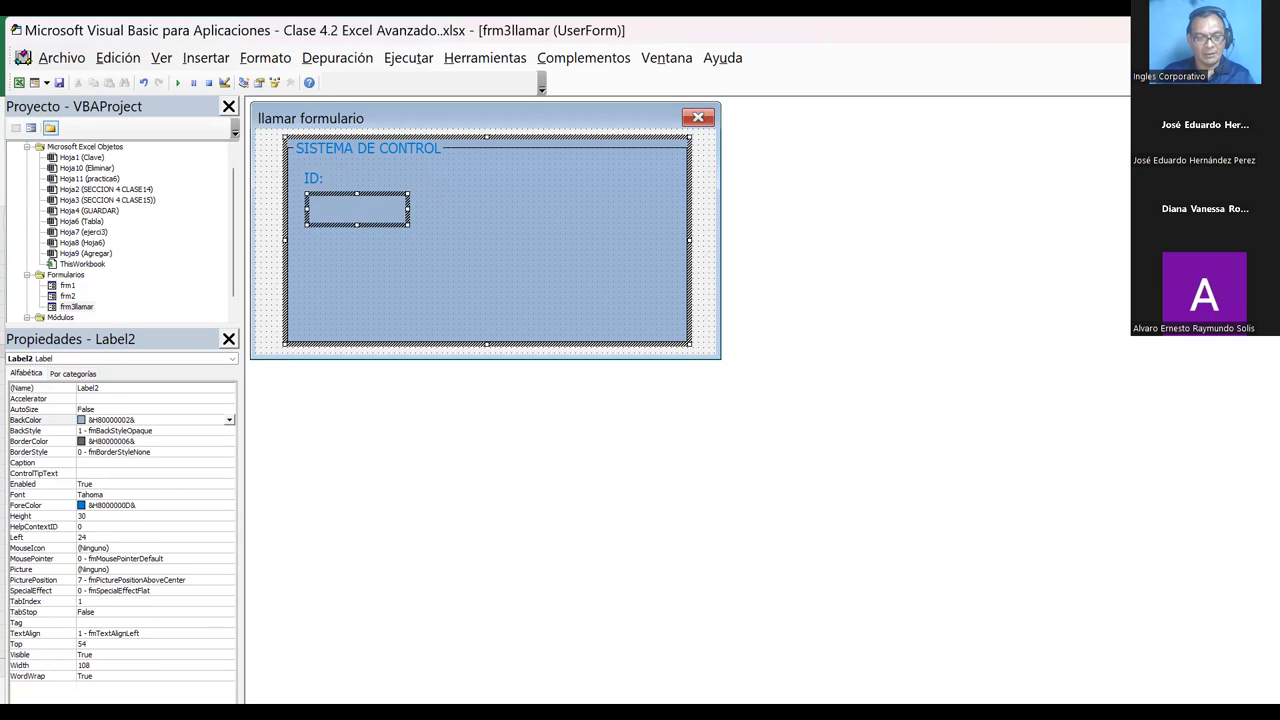
type("NOMBRE:")
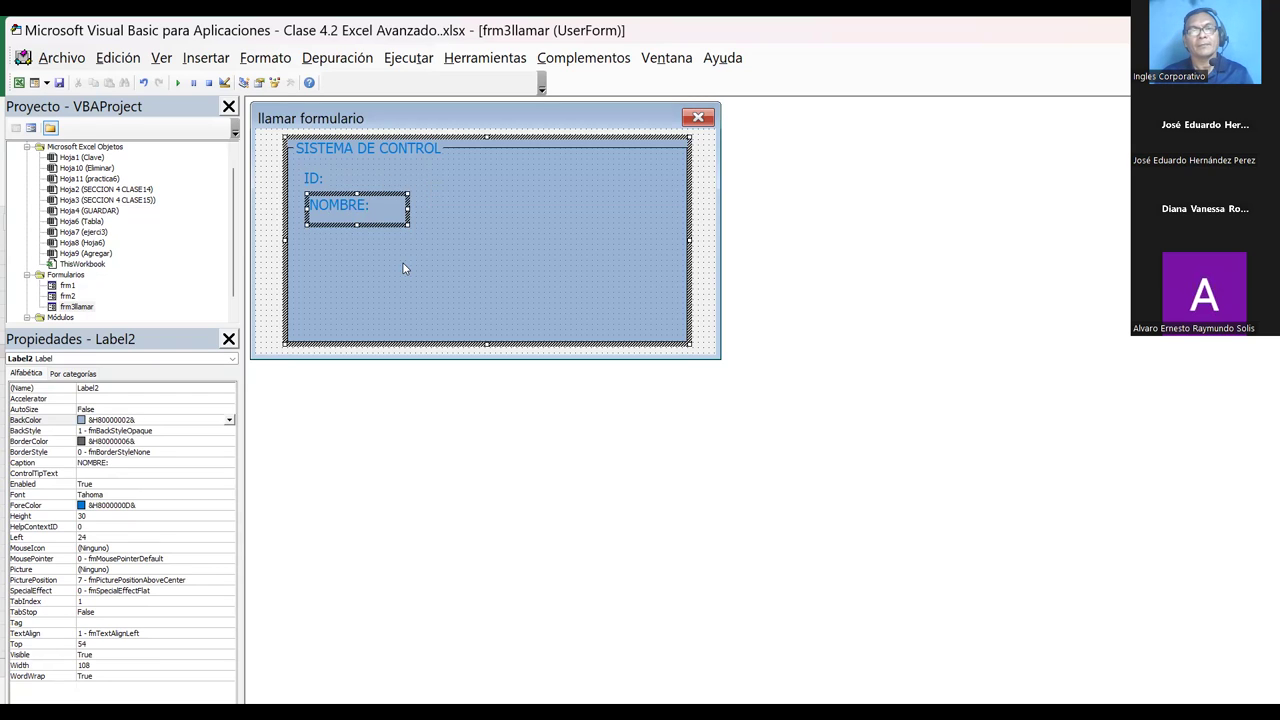
left_click(381, 208)
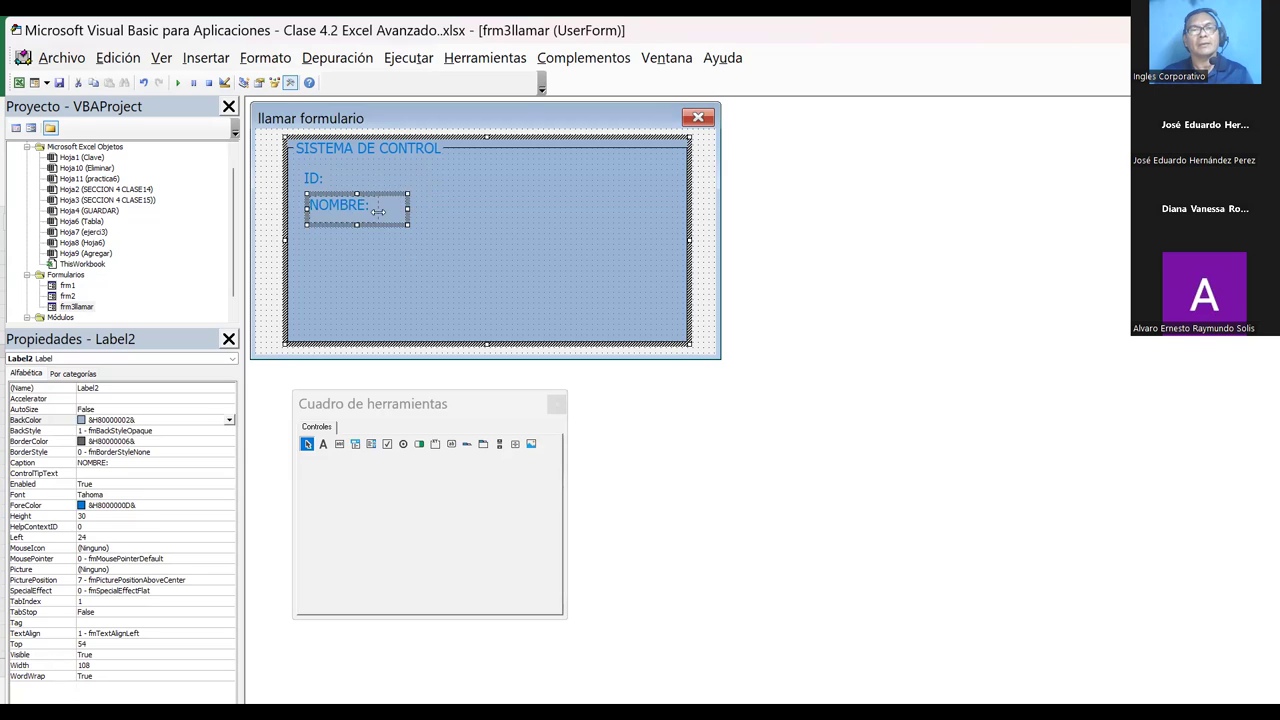
left_click(335, 259)
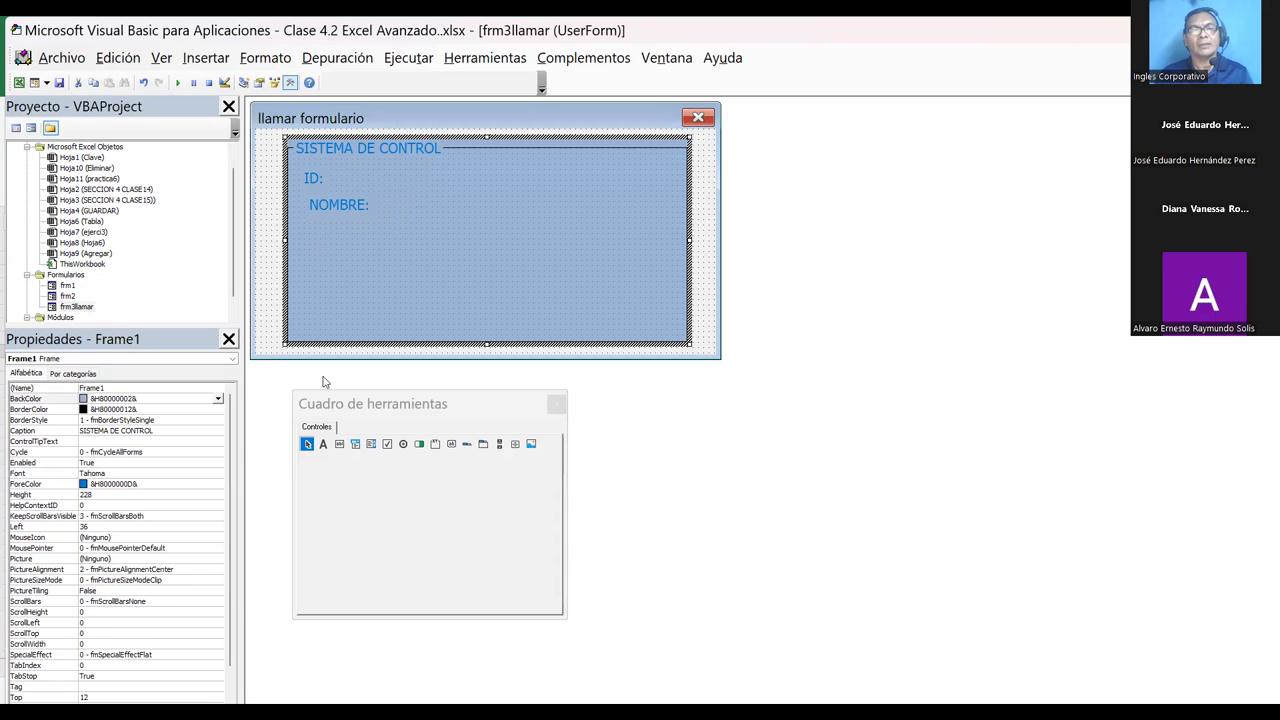
Add a third label below NOMBRE: captioned APELLIDO:.
left_click(324, 446)
left_click_drag(310, 231, 412, 250)
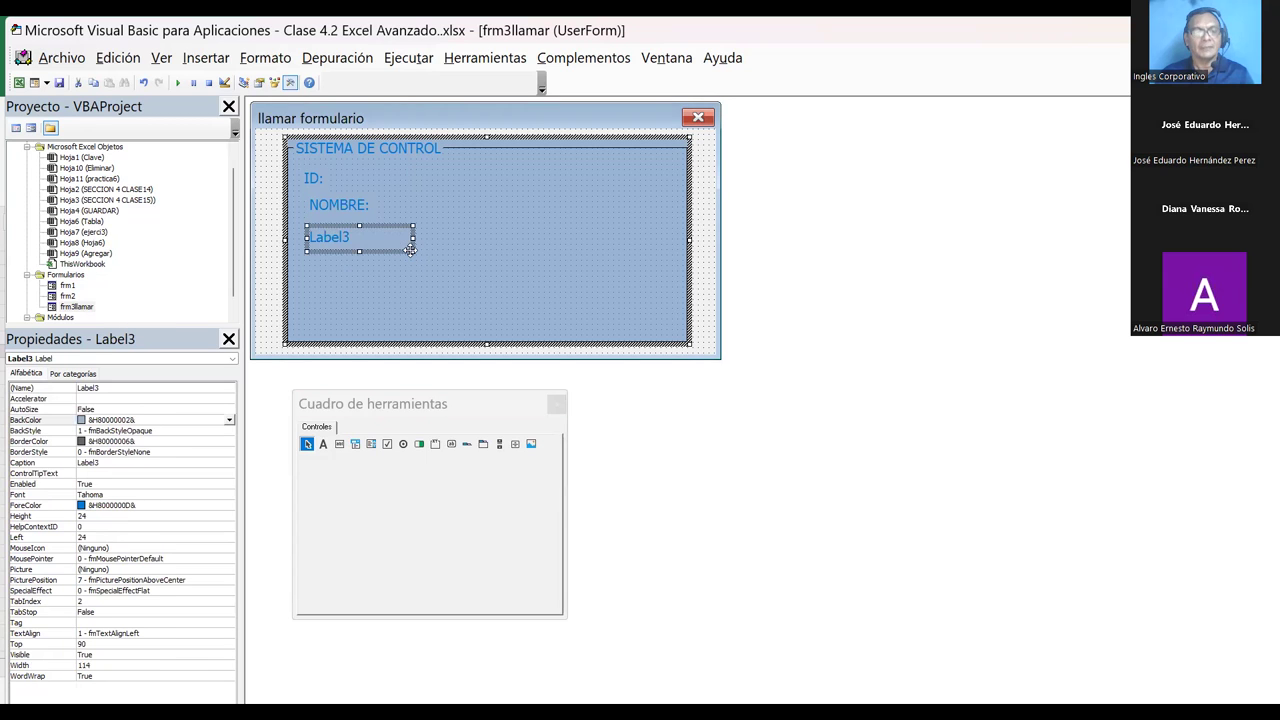
left_click(349, 239)
key("BackSpace")
key("BackSpace")
key("BackSpace")
key("BackSpace")
key("BackSpace")
key("BackSpace")
type("ELLIDO:")
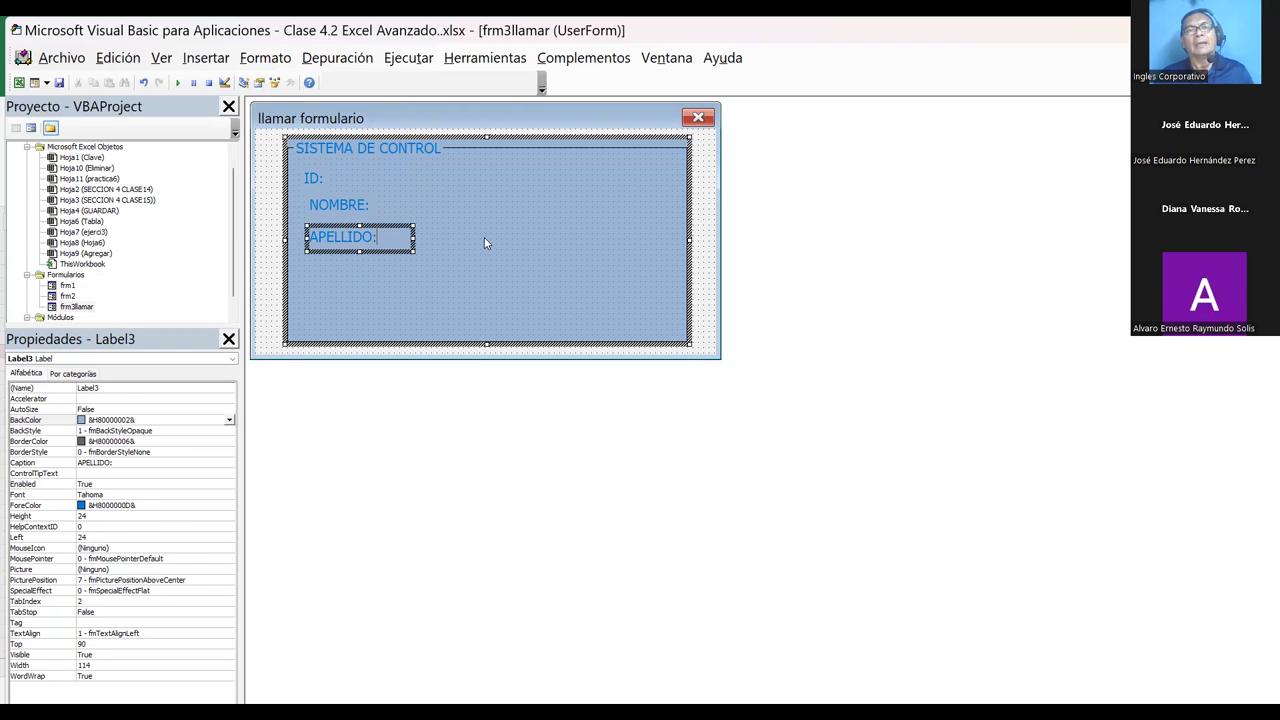
left_click(484, 237)
left_click(338, 208)
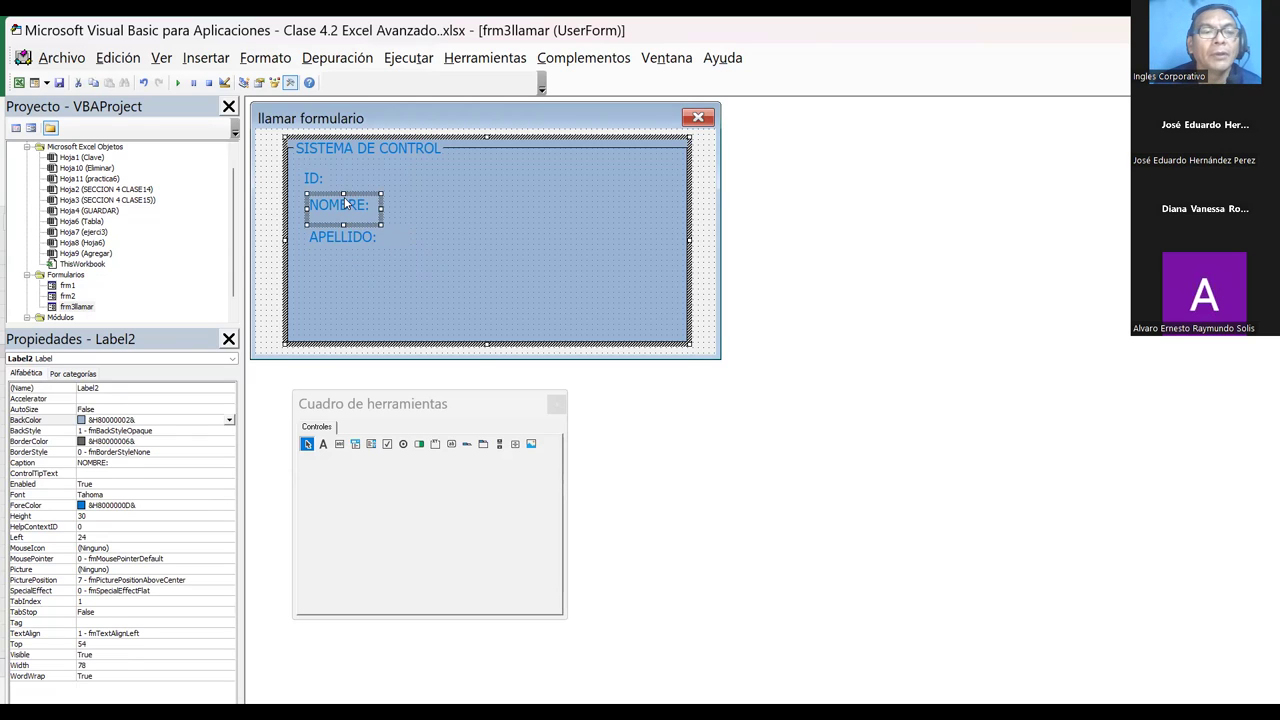
left_click(315, 178)
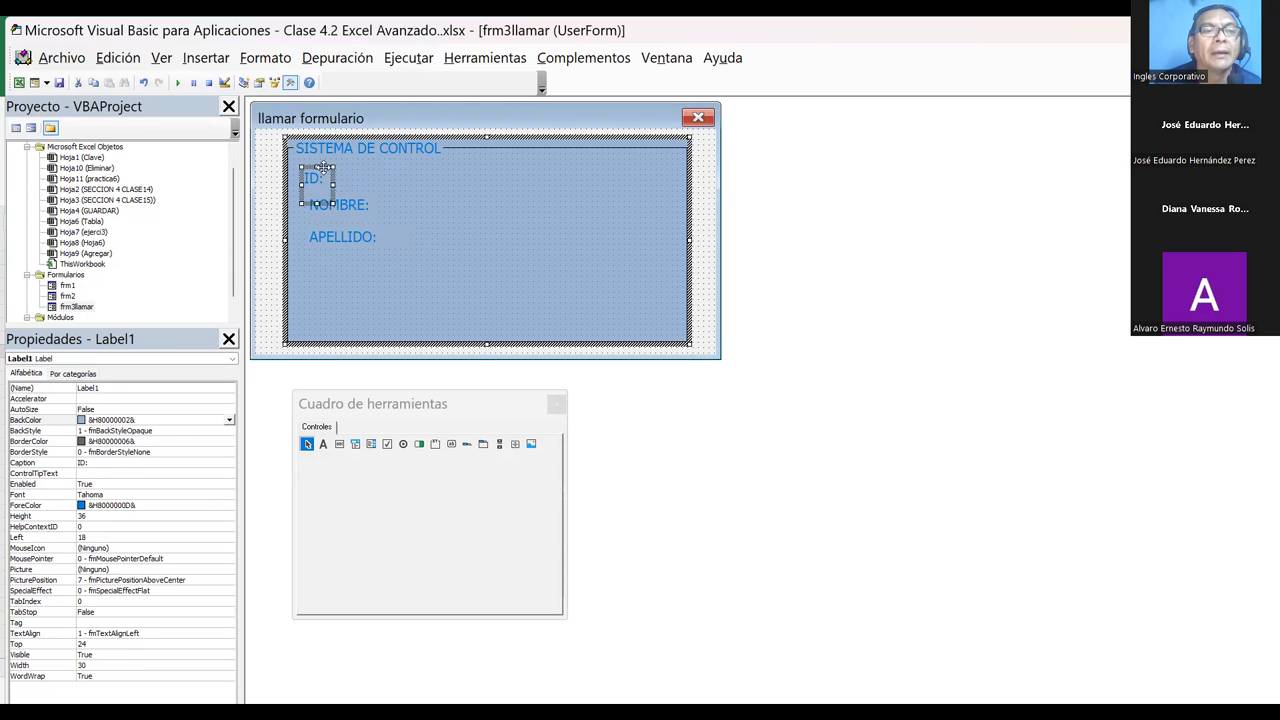
left_click(415, 275)
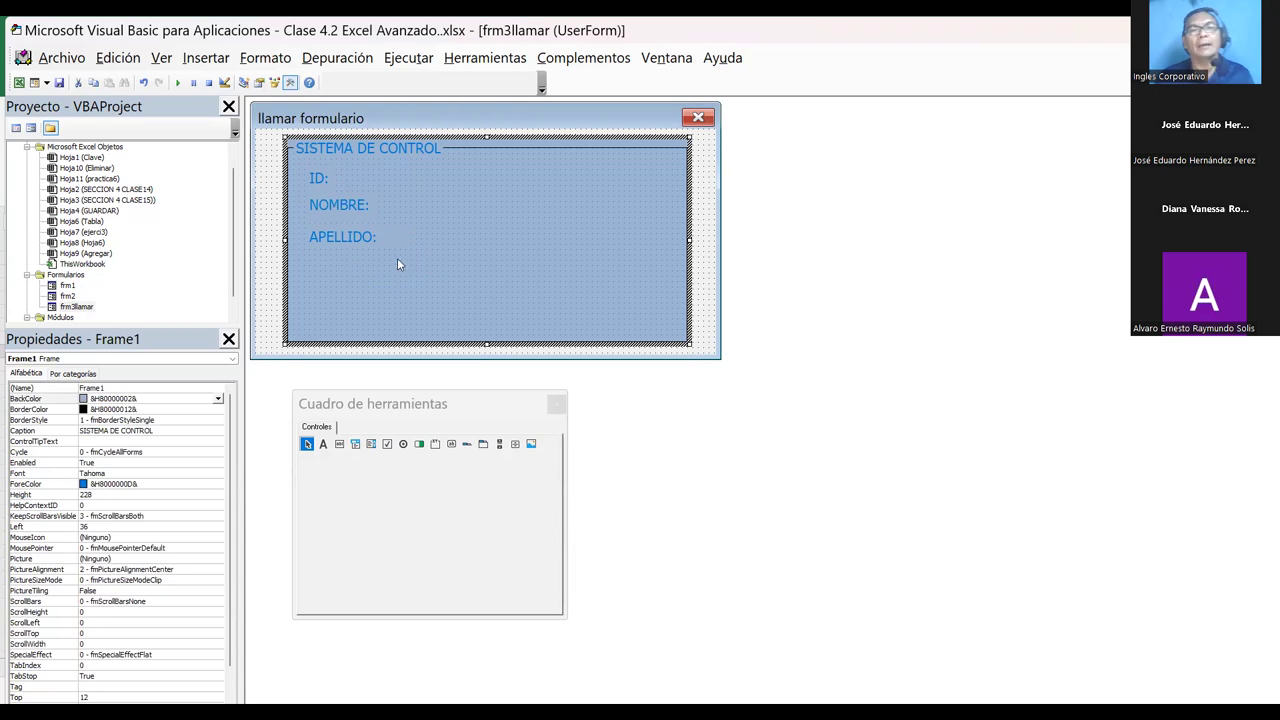
left_click(315, 178)
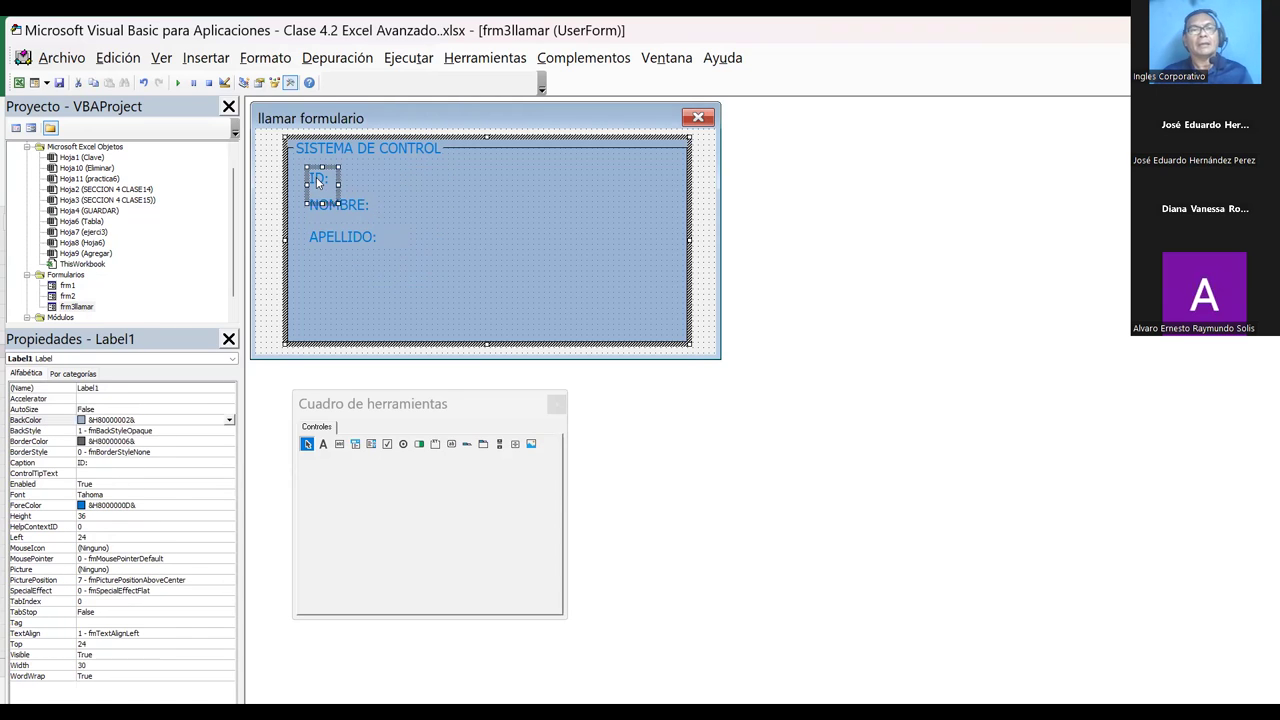
left_click(97, 496)
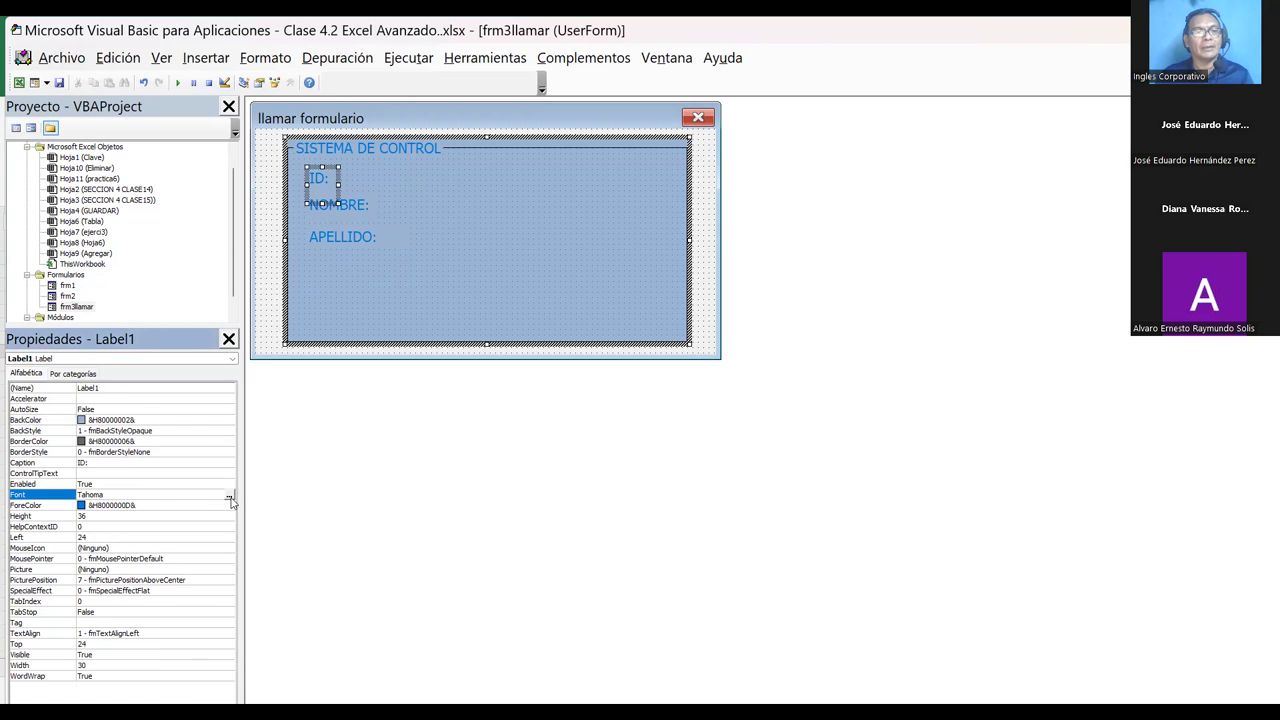
left_click(229, 497)
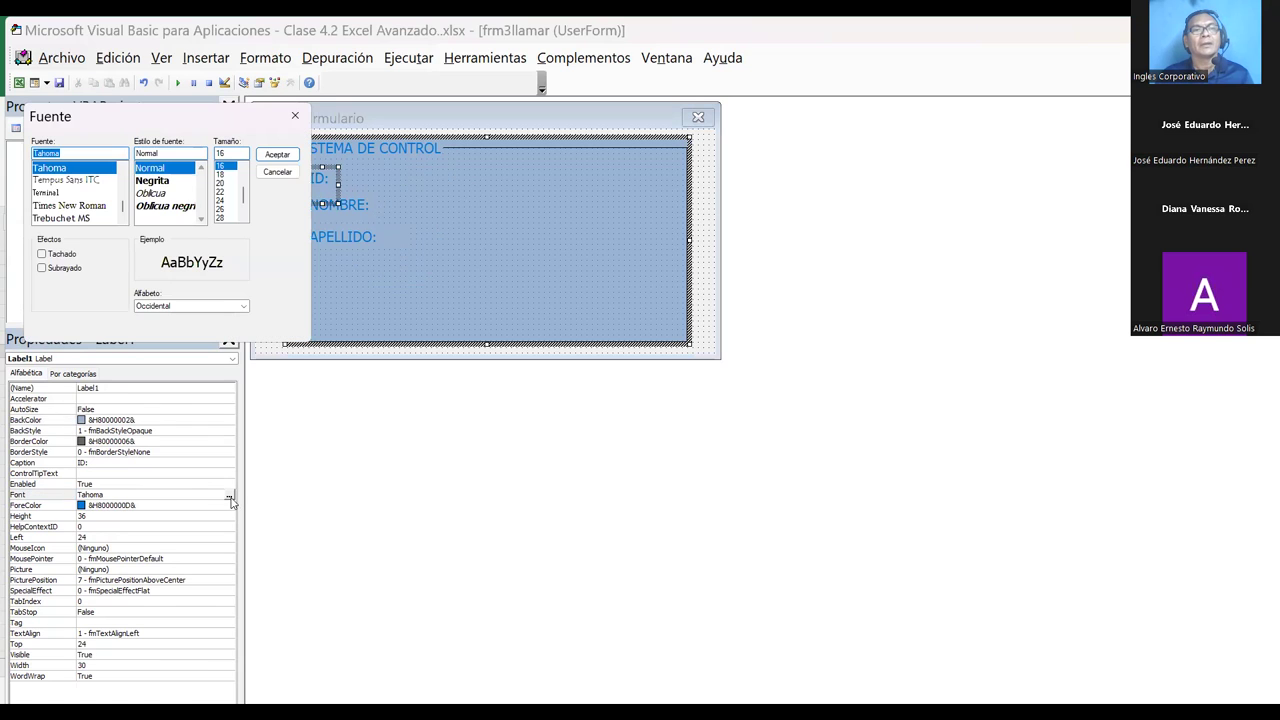
left_click(296, 119)
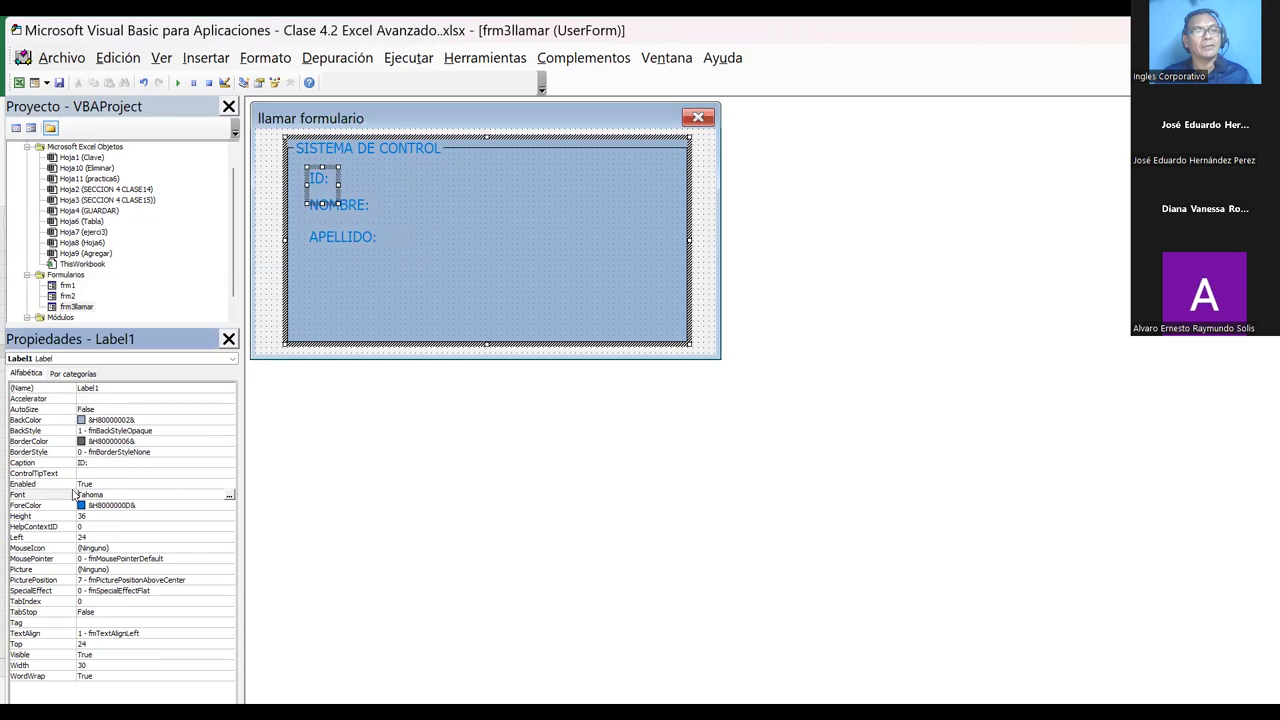
left_click(27, 431)
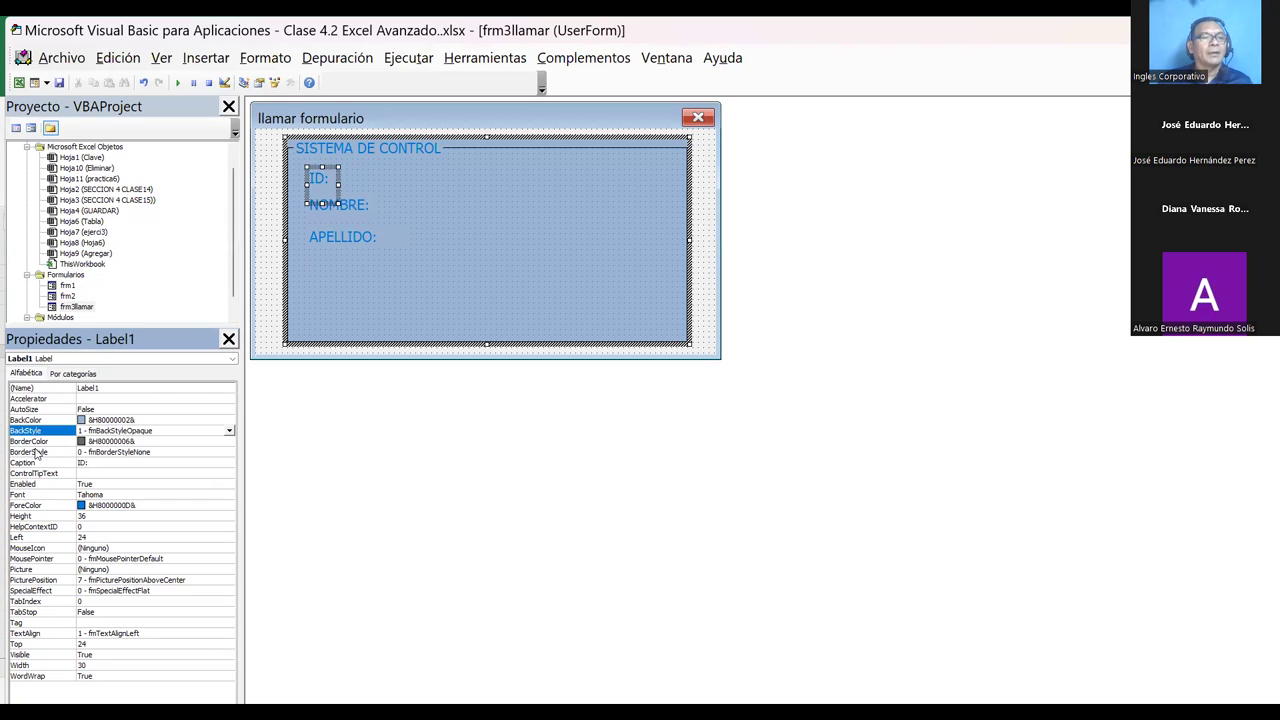
left_click(340, 237)
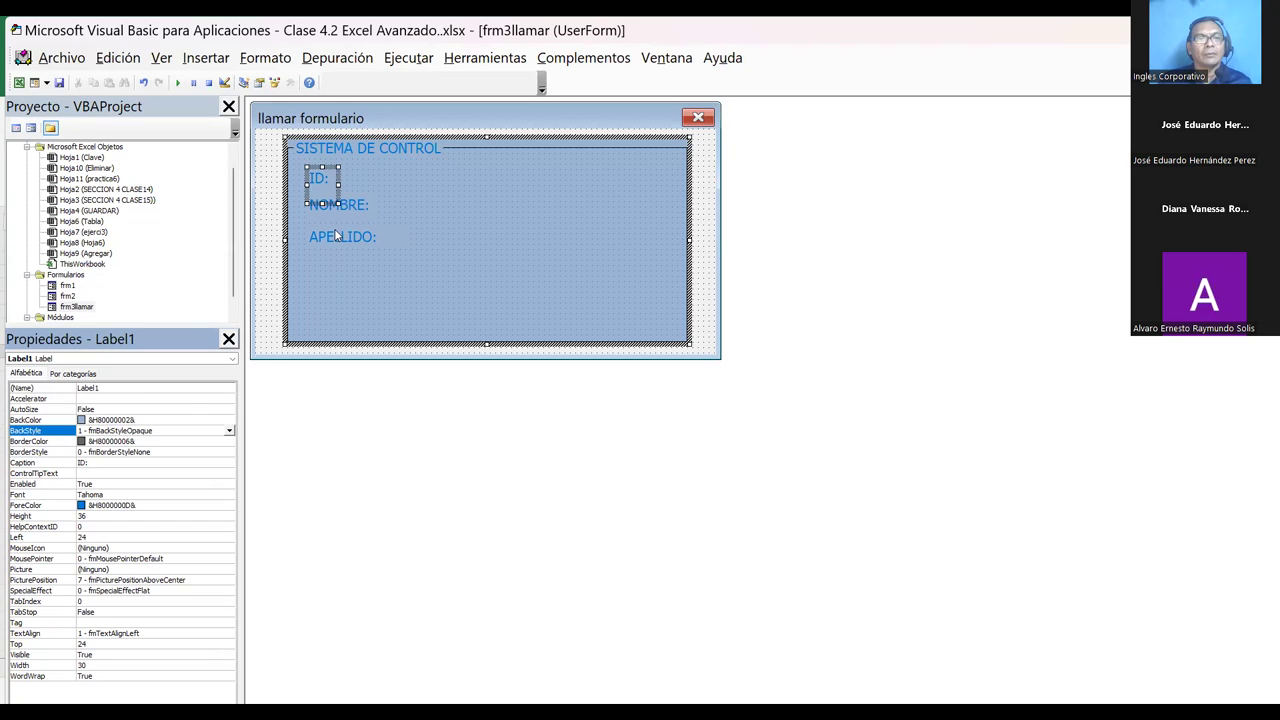
left_click(354, 218)
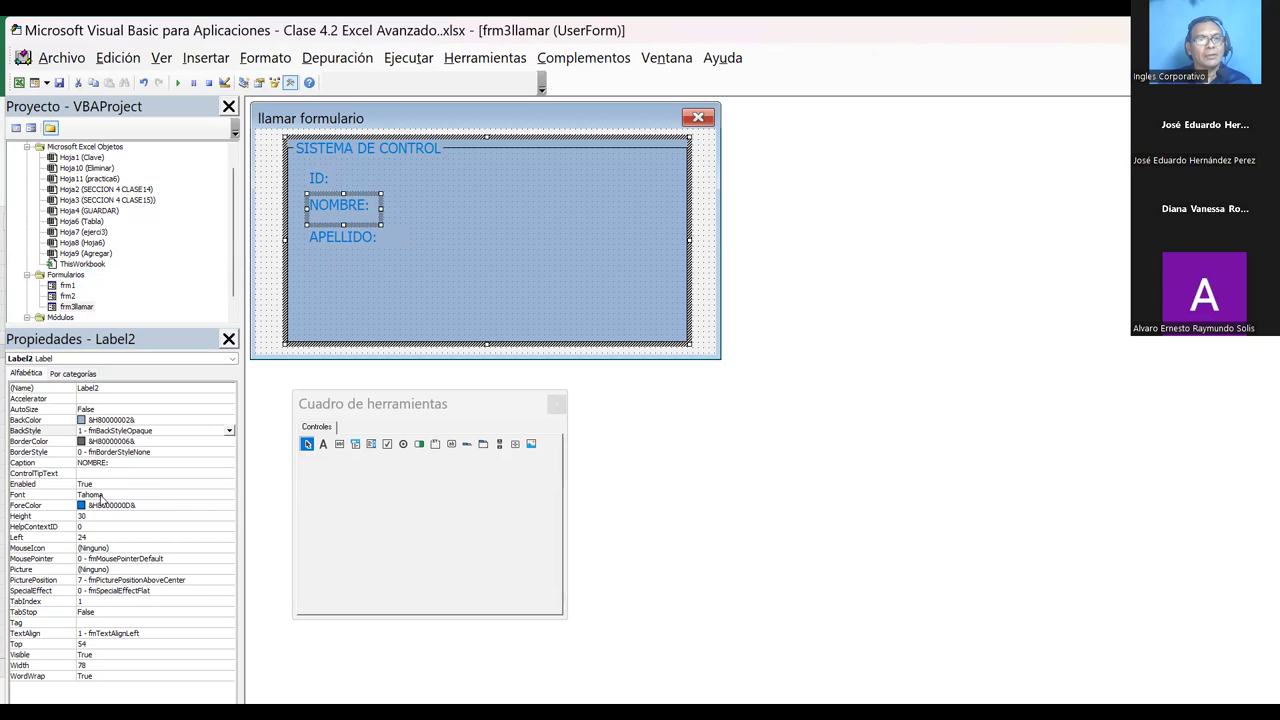
Set the ForeColor of the NOMBRE and APELLIDO labels to black (Texto del menú).
left_click(101, 496)
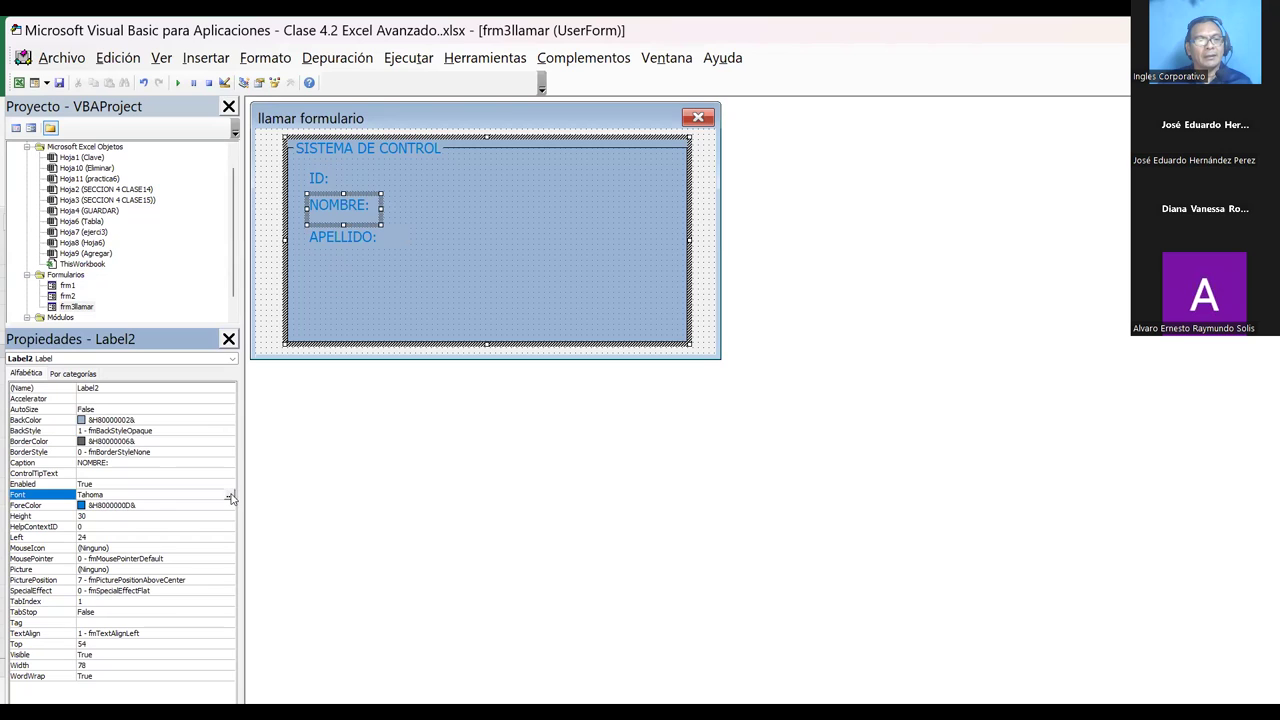
left_click(230, 496)
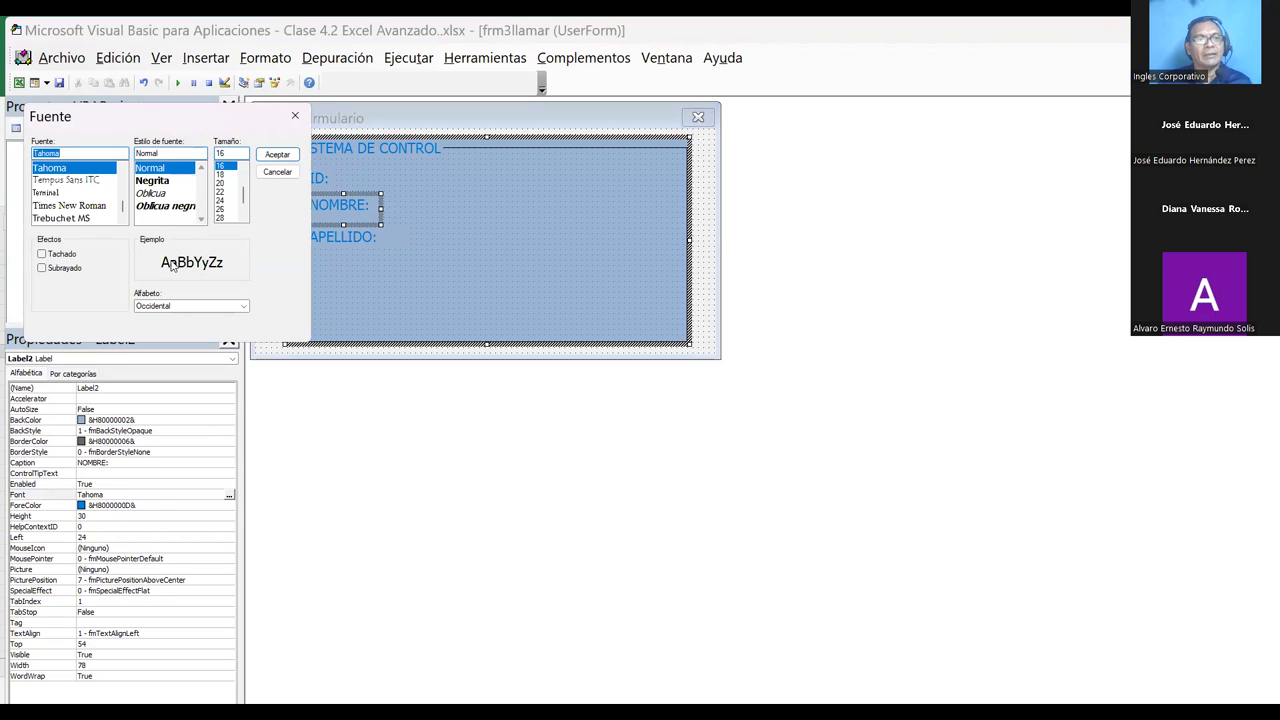
left_click_drag(277, 155, 153, 311)
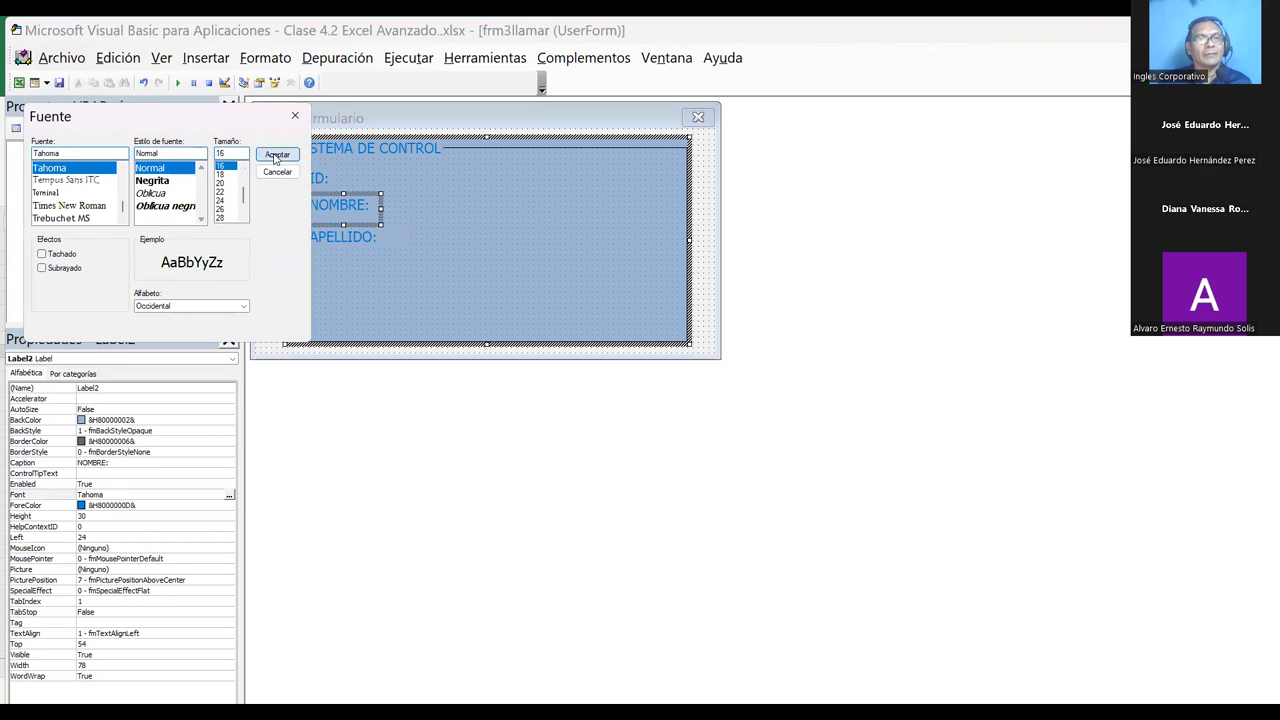
key("Escape")
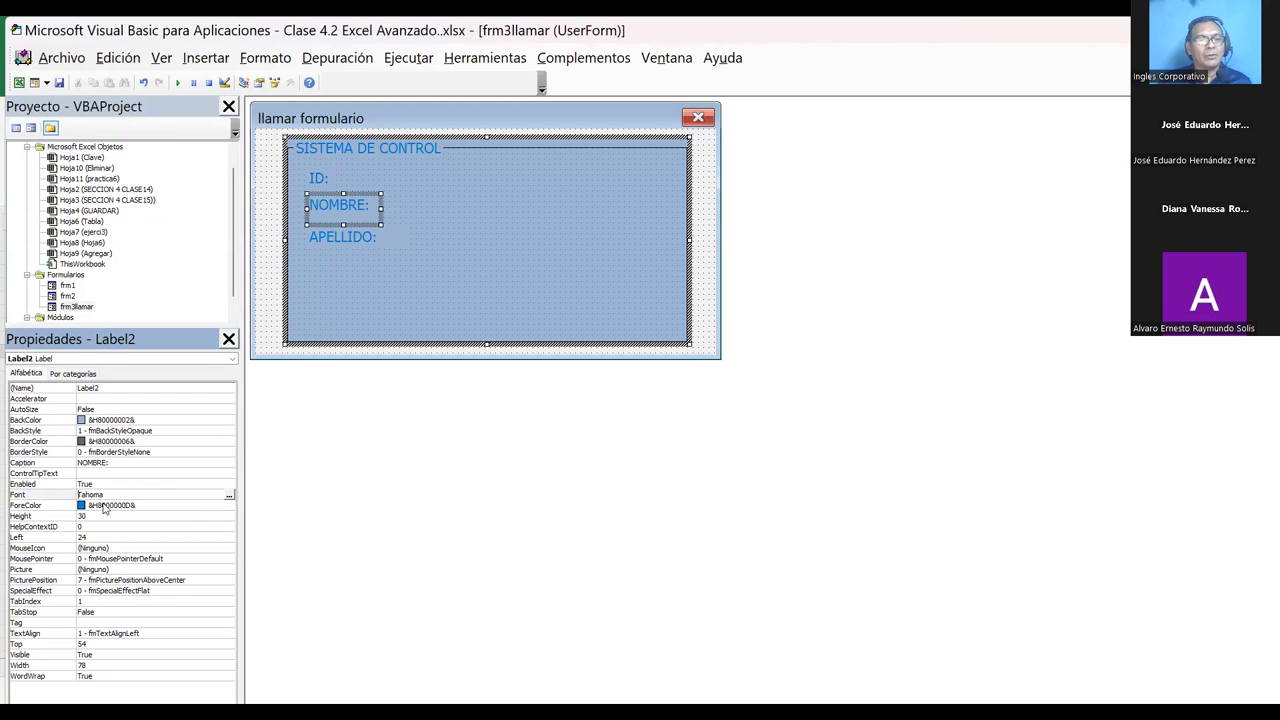
left_click(120, 505)
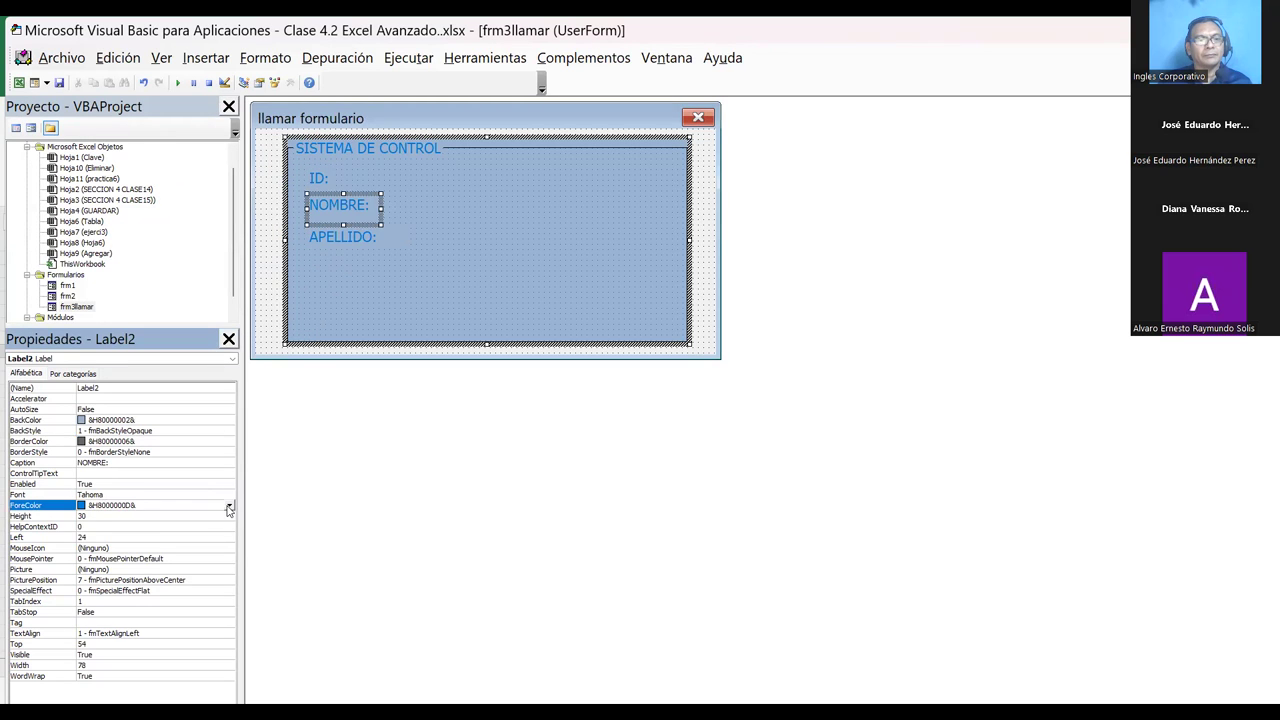
left_click(229, 507)
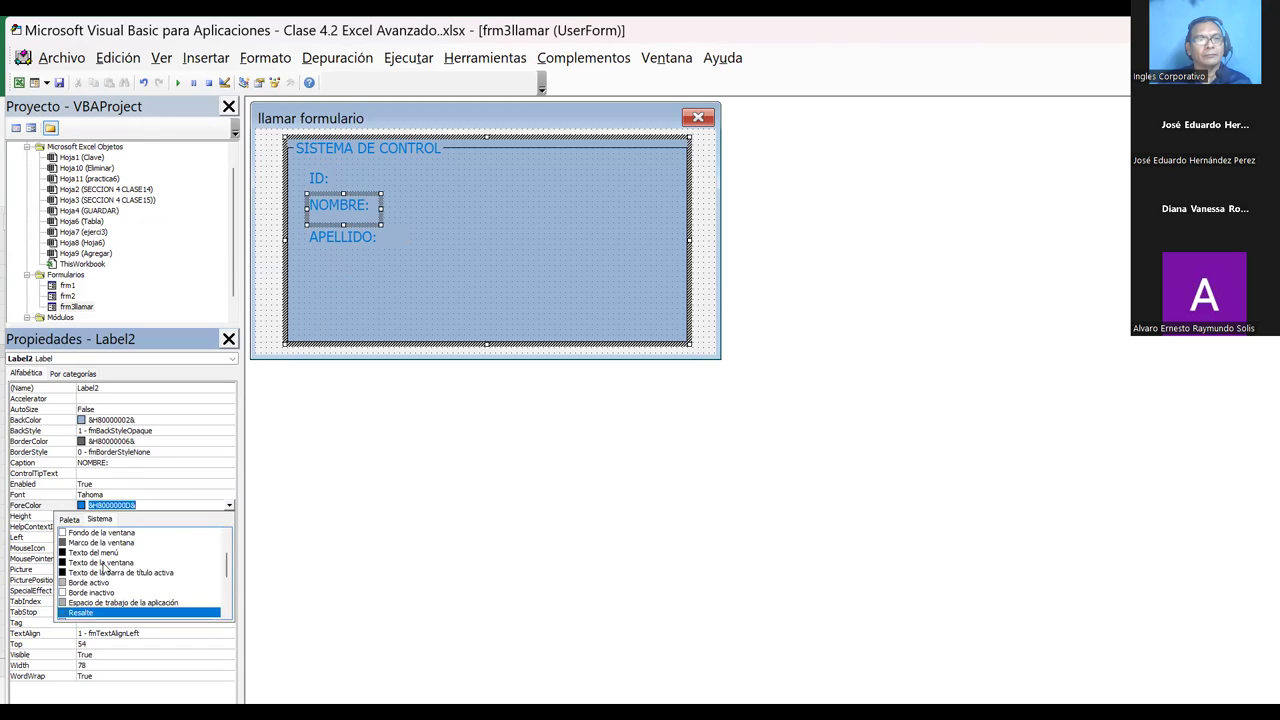
left_click(85, 564)
left_click(325, 244)
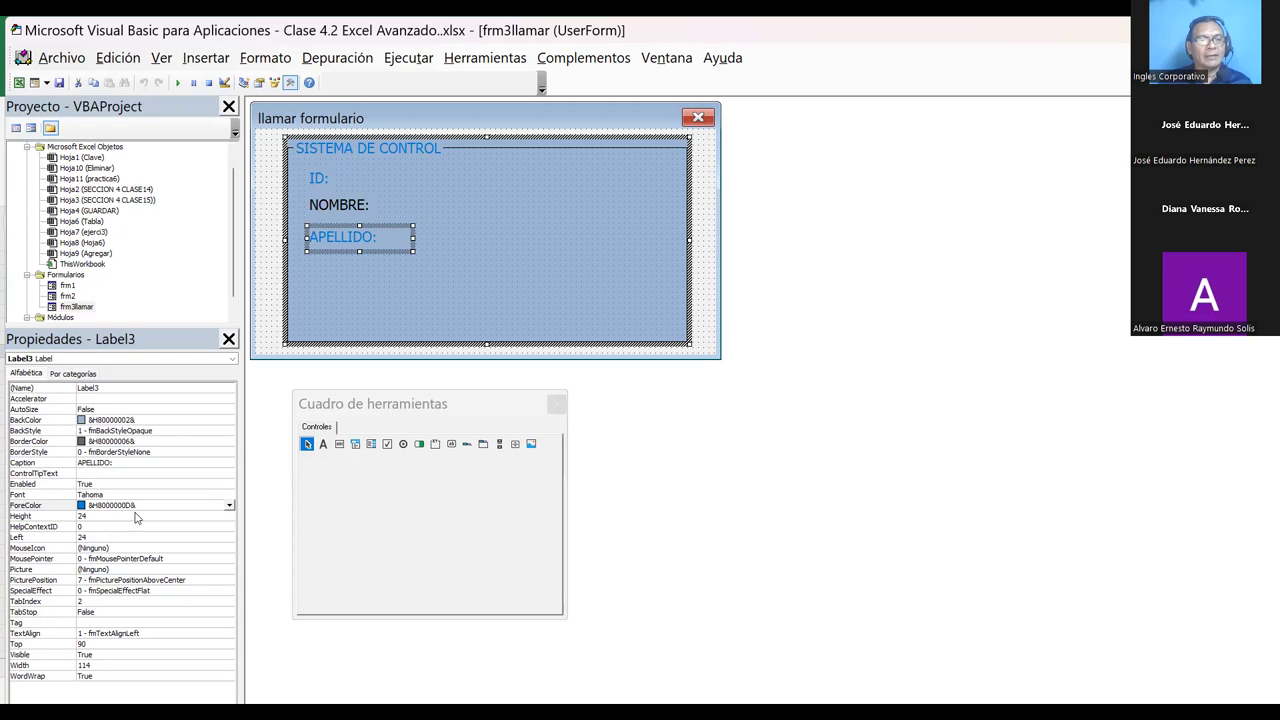
left_click(230, 508)
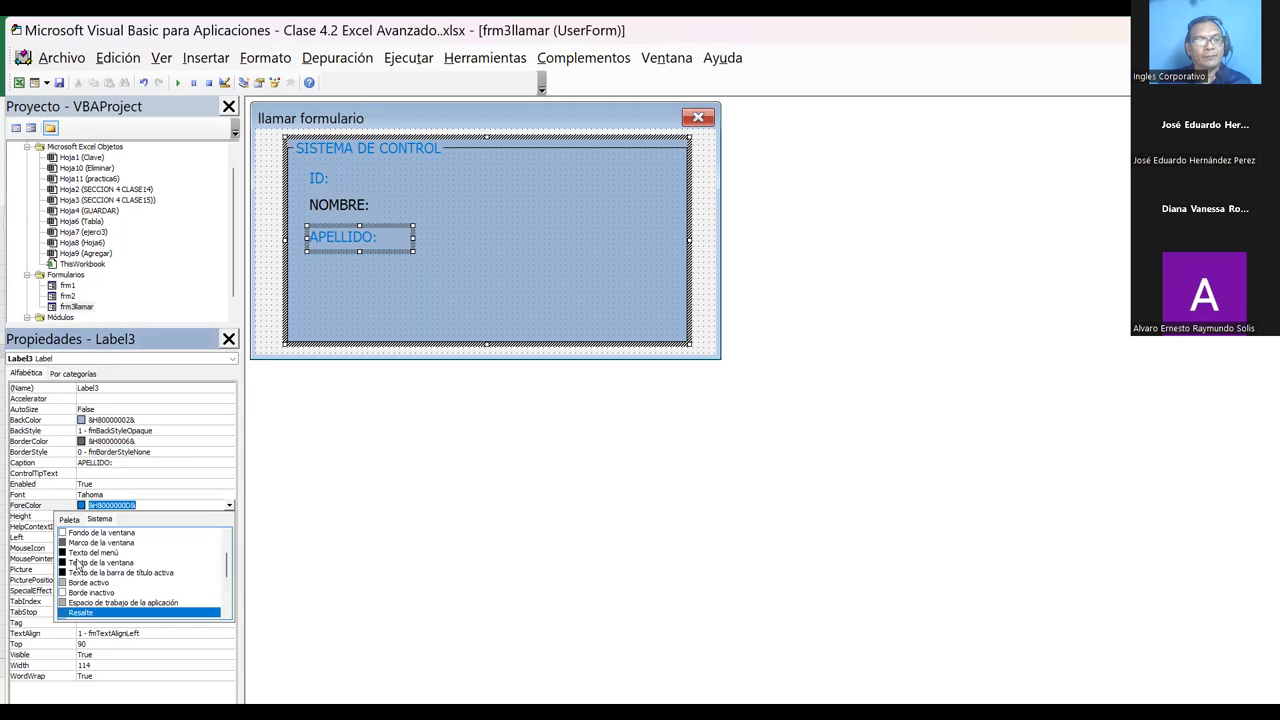
left_click(69, 553)
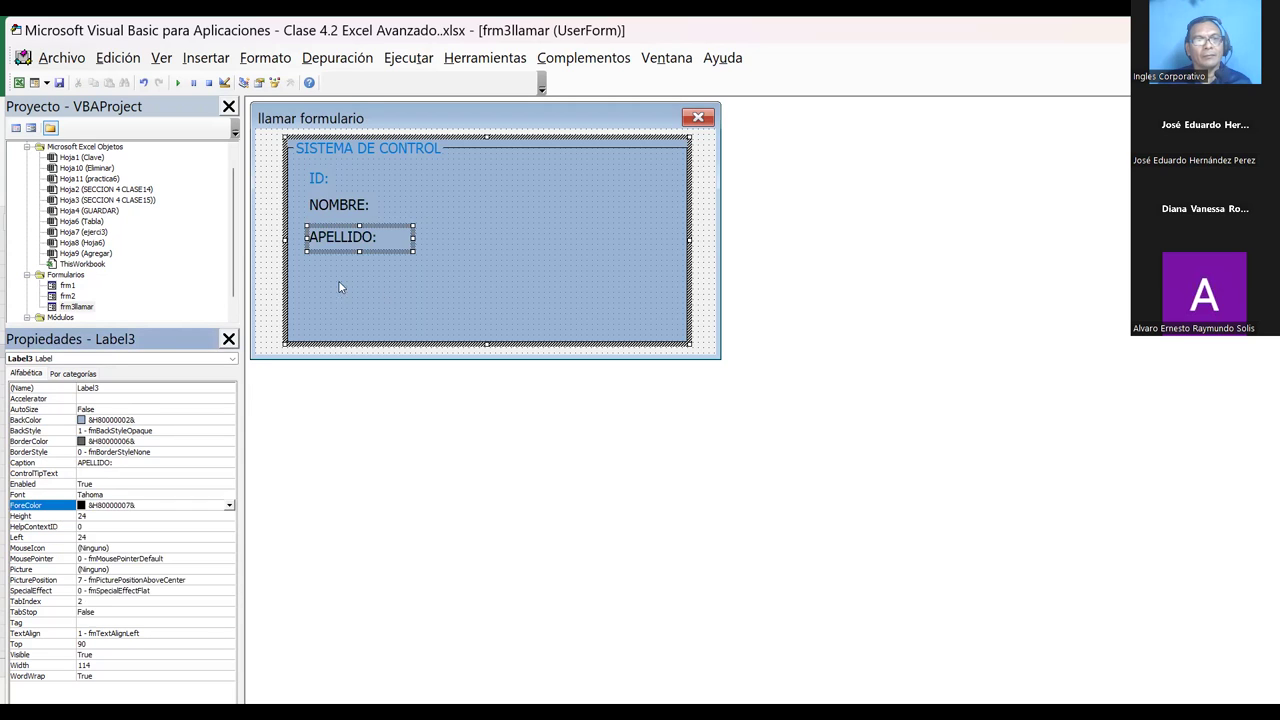
Draw text boxes beside the NOMBRE and APELLIDO labels.
left_click(327, 280)
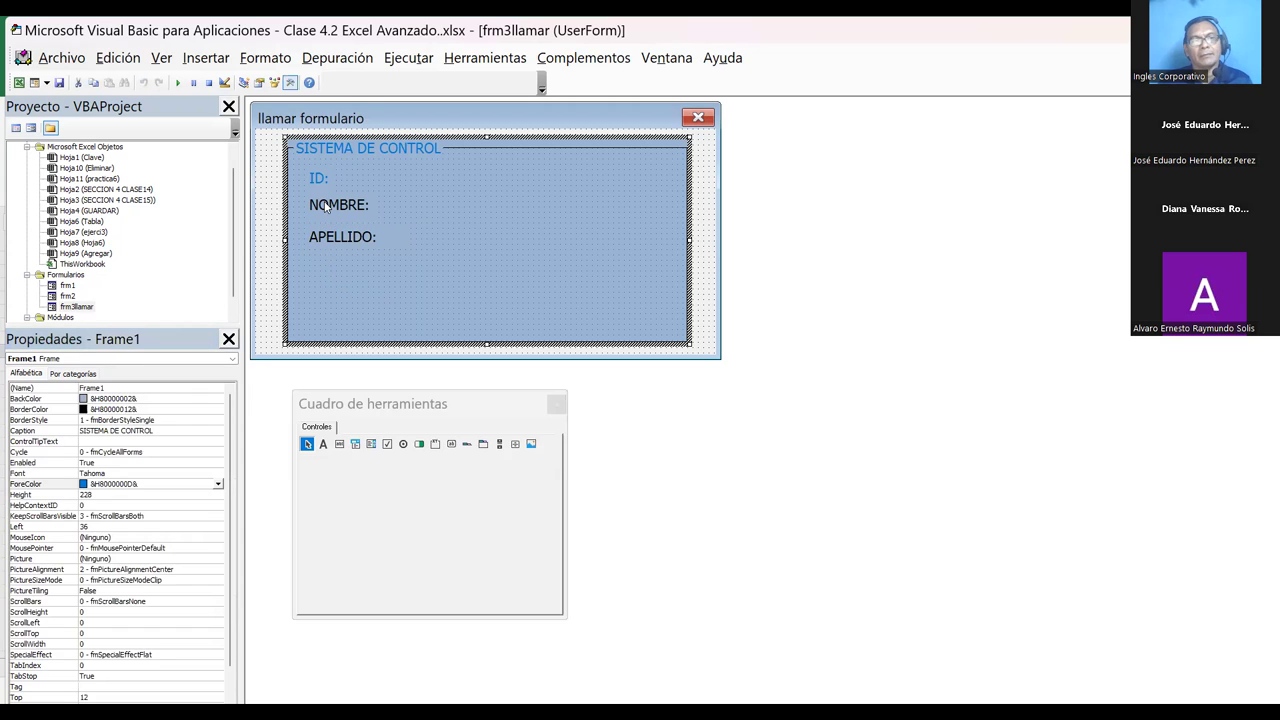
left_click(340, 444)
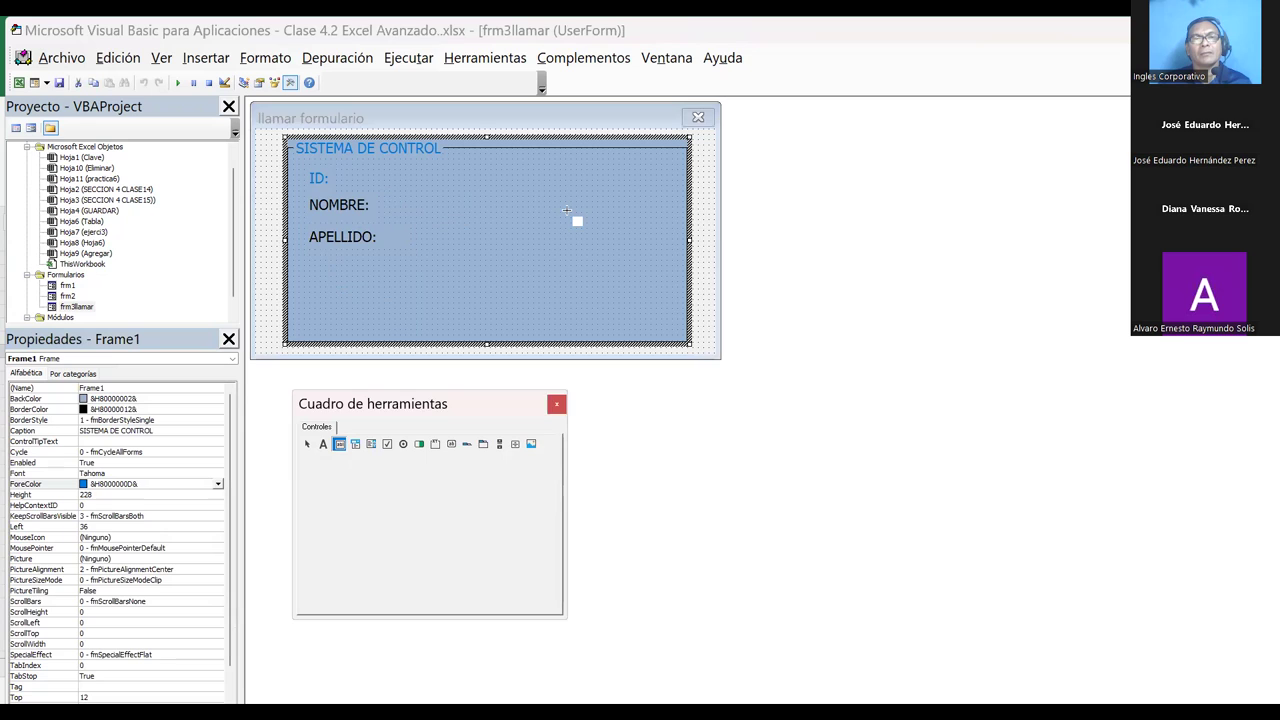
left_click_drag(376, 194, 568, 219)
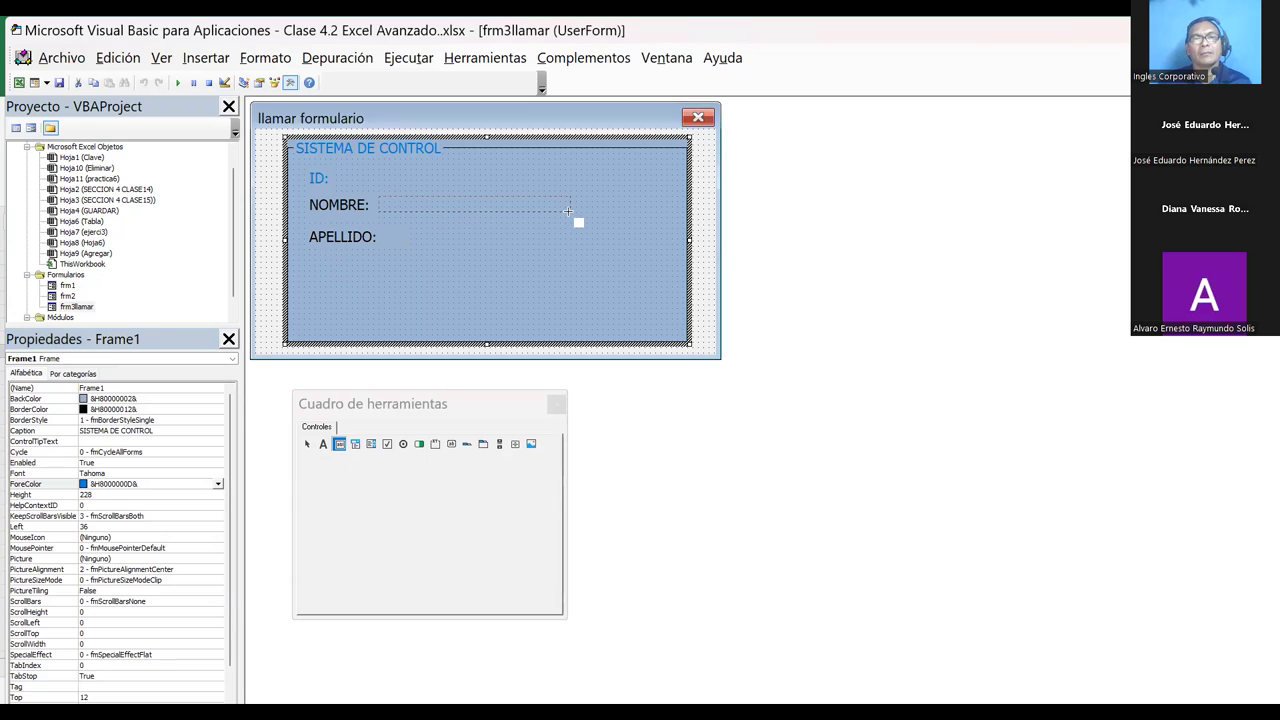
left_click(340, 448)
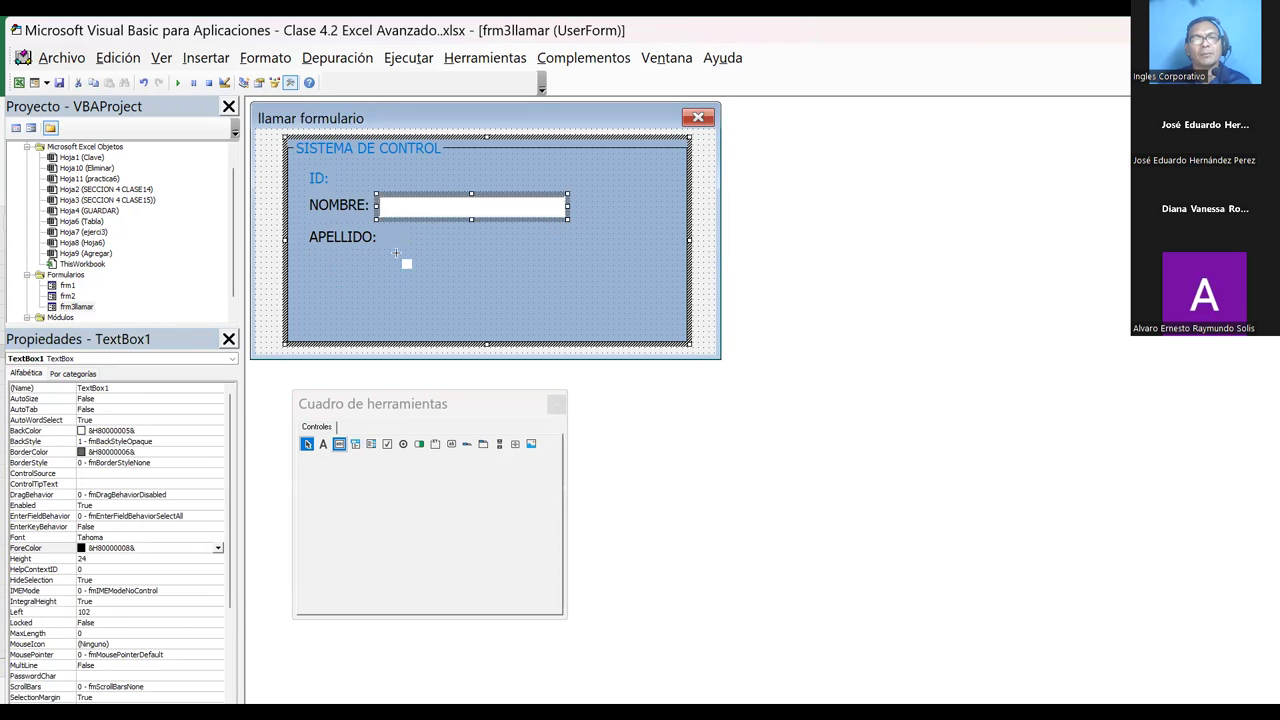
left_click_drag(377, 229, 570, 244)
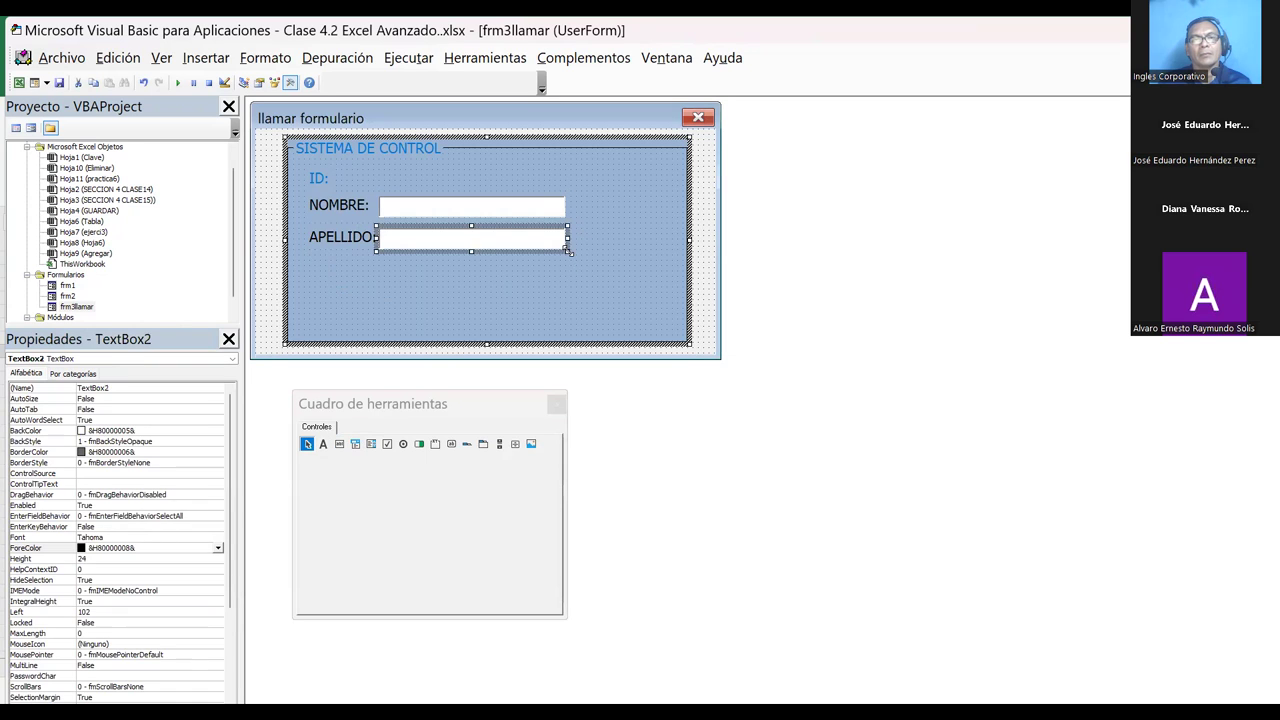
left_click(599, 235)
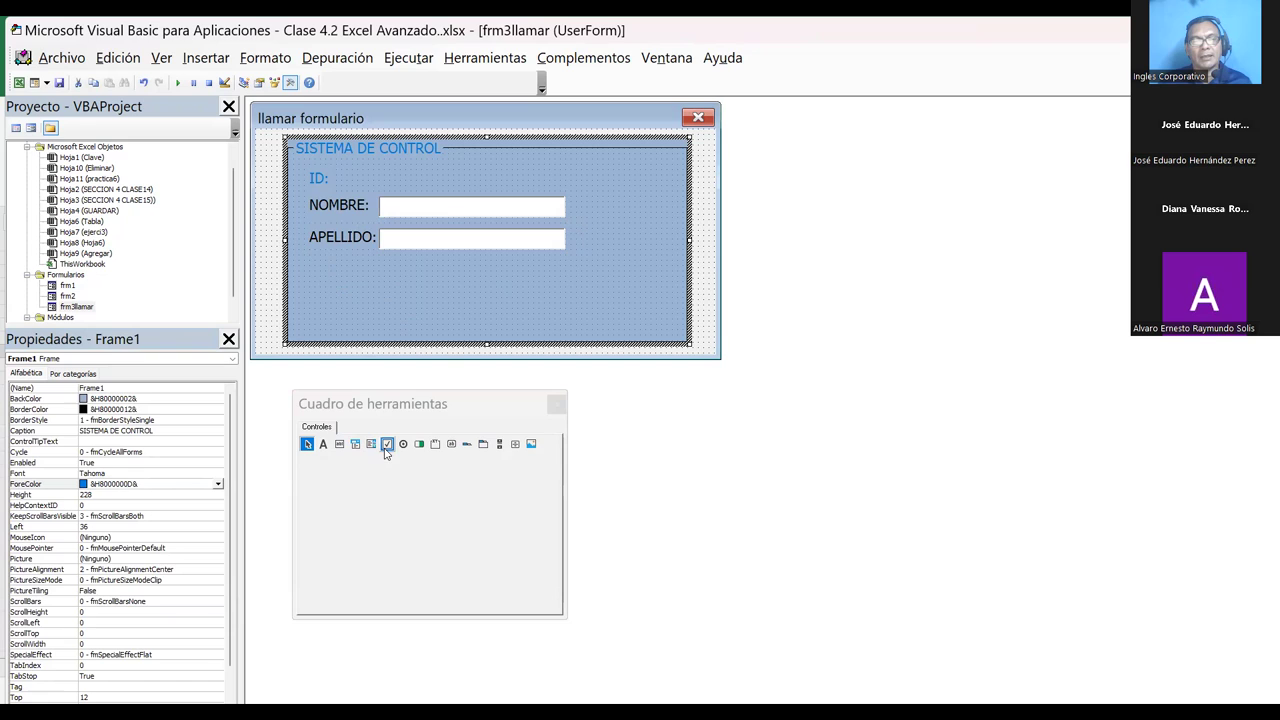
Move the first text box up to the ID row and narrow it, and shift the second up to NOMBRE.
left_click_drag(441, 209, 444, 177)
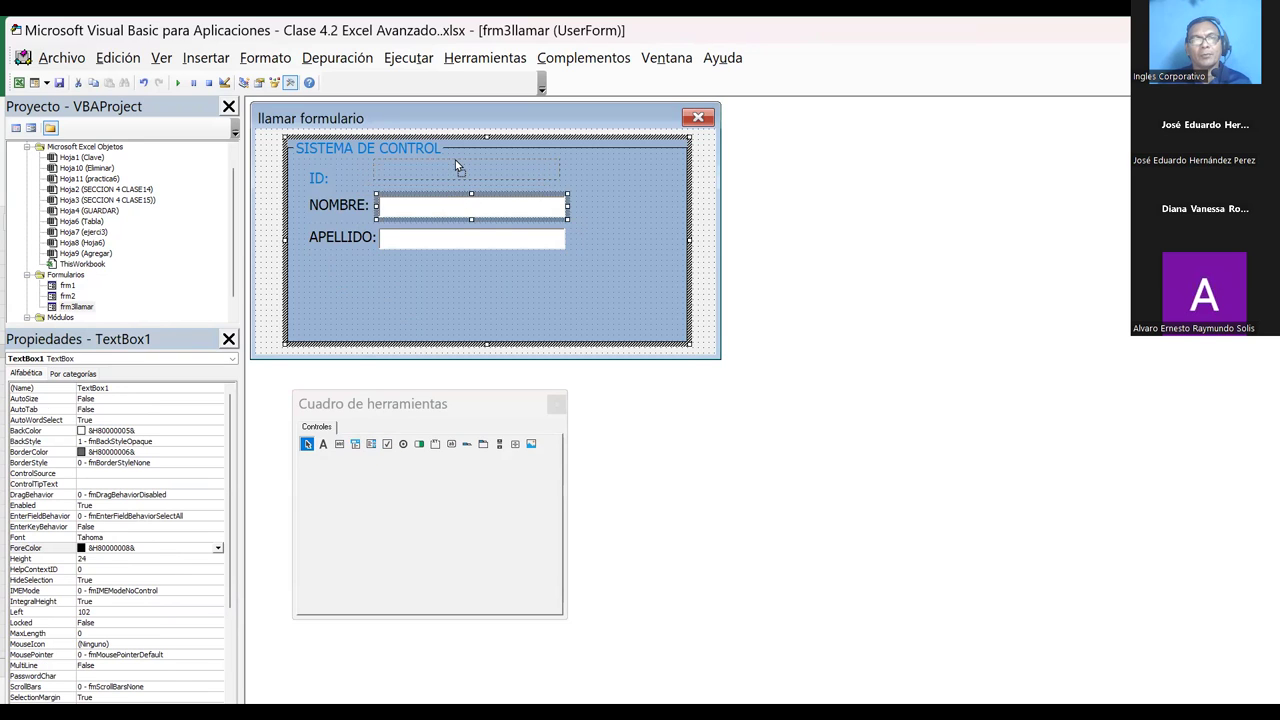
left_click_drag(452, 170, 454, 168)
left_click_drag(562, 175, 448, 175)
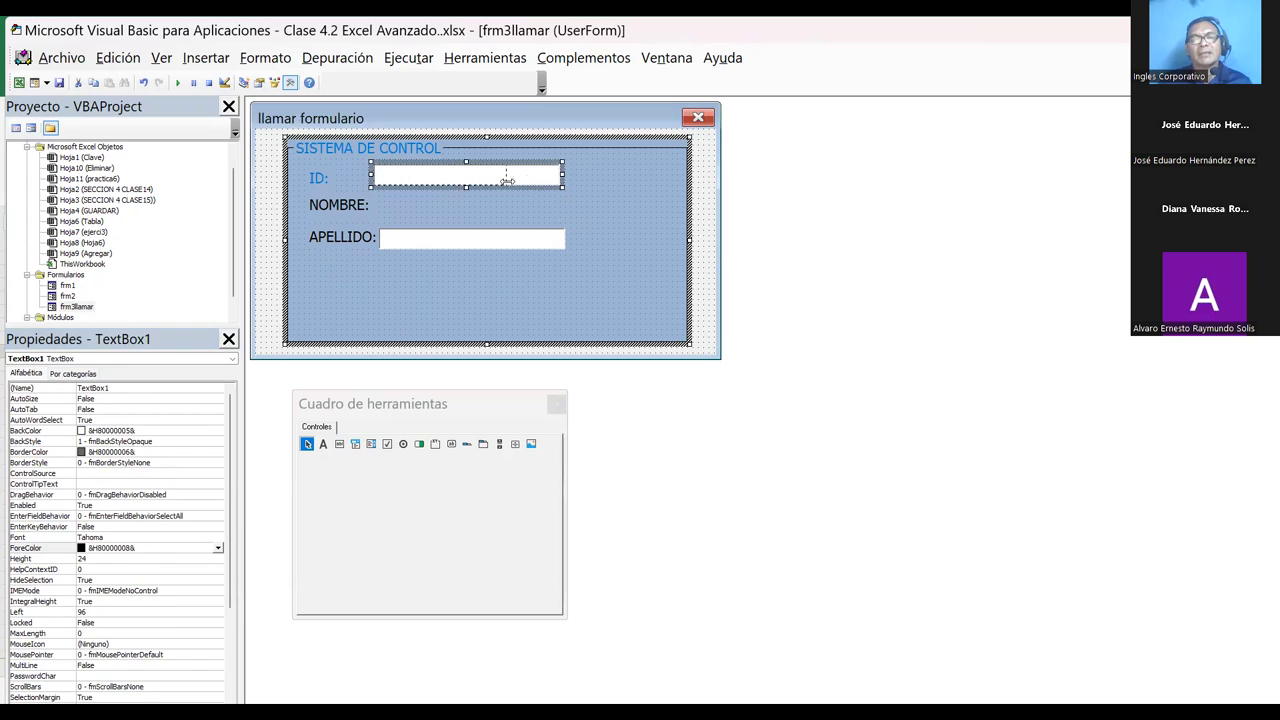
left_click(424, 243)
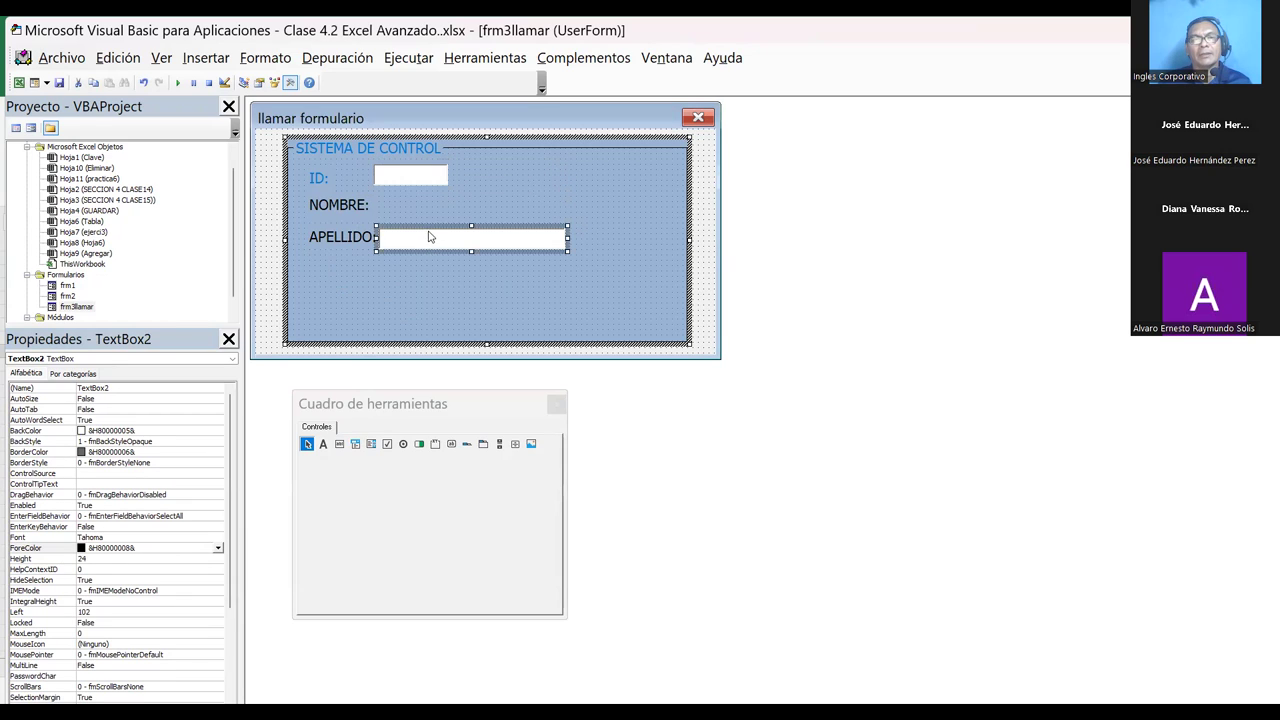
left_click_drag(424, 243, 427, 197)
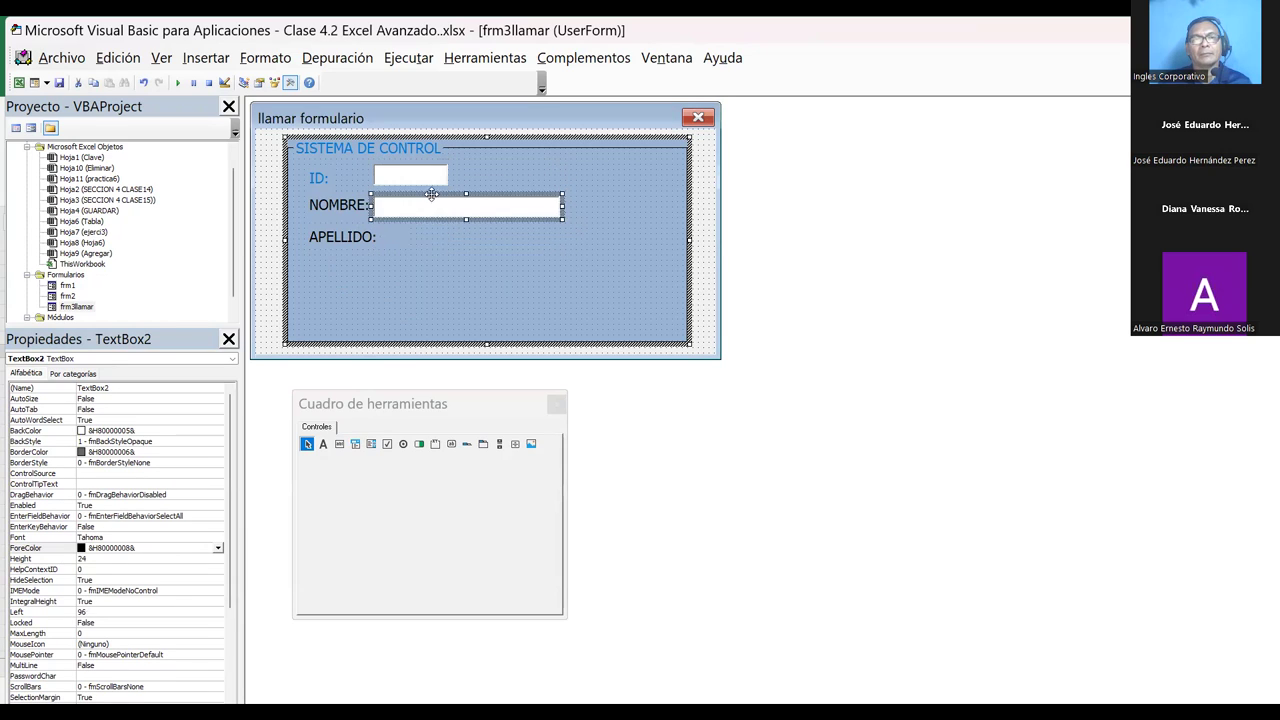
Add a text box beside APELLIDO and align all three boxes to a common left edge.
left_click(340, 448)
left_click_drag(390, 230, 580, 255)
left_click(395, 170)
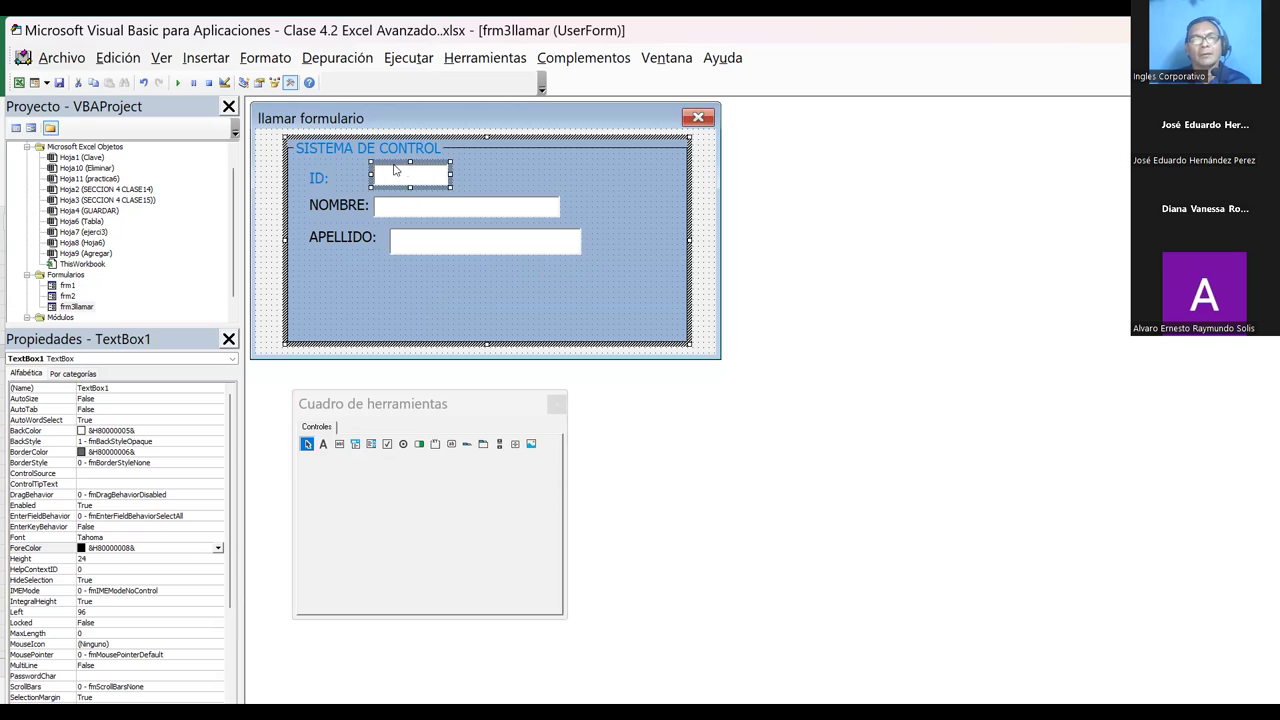
mouse_move(395, 170)
left_mouse_down()
mouse_move(425, 171)
mouse_move(468, 203)
left_mouse_up()
left_click(441, 195)
left_click_drag(445, 245, 462, 238)
left_click(456, 280)
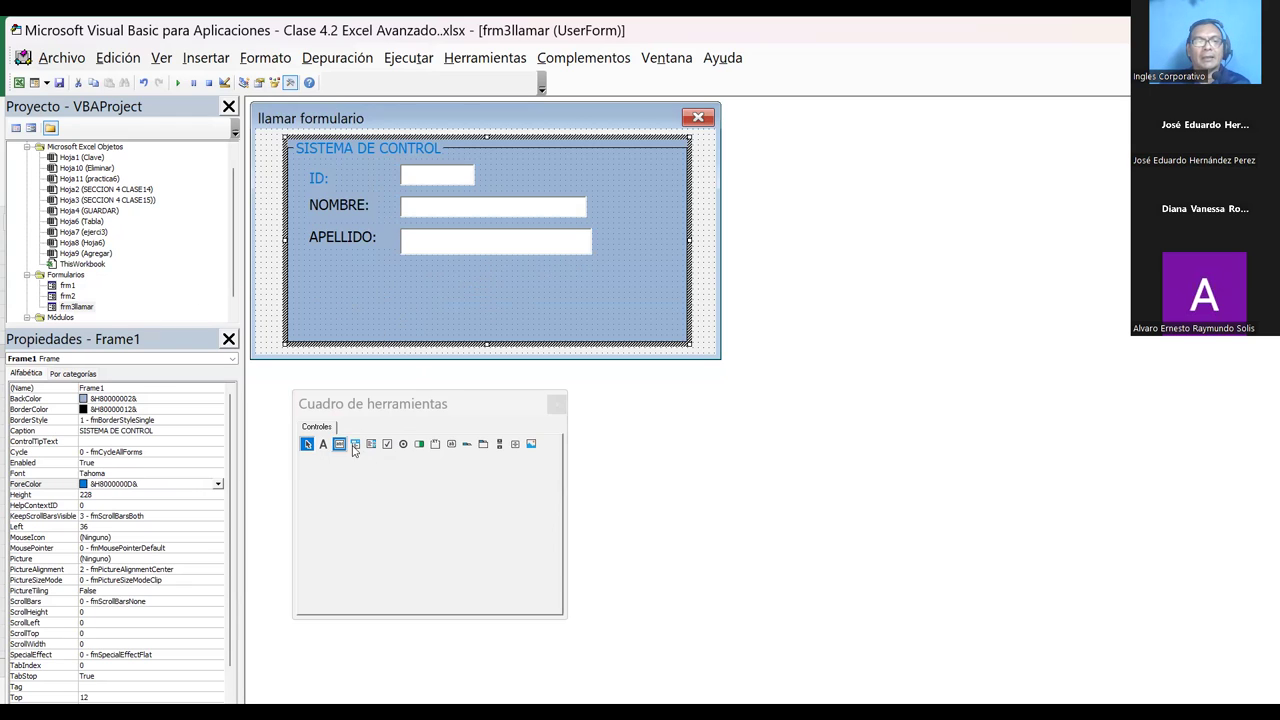
Draw a second frame beneath the APELLIDO field.
left_click(422, 440)
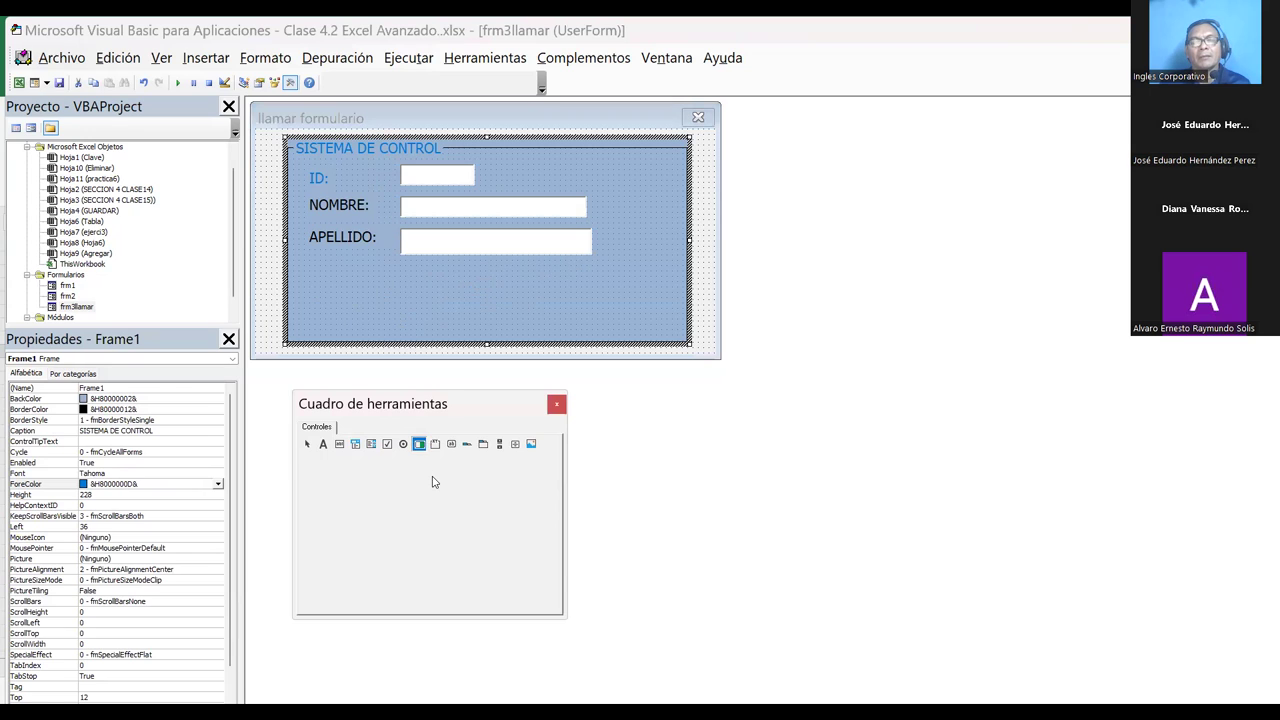
left_click(435, 446)
left_click_drag(316, 282, 663, 330)
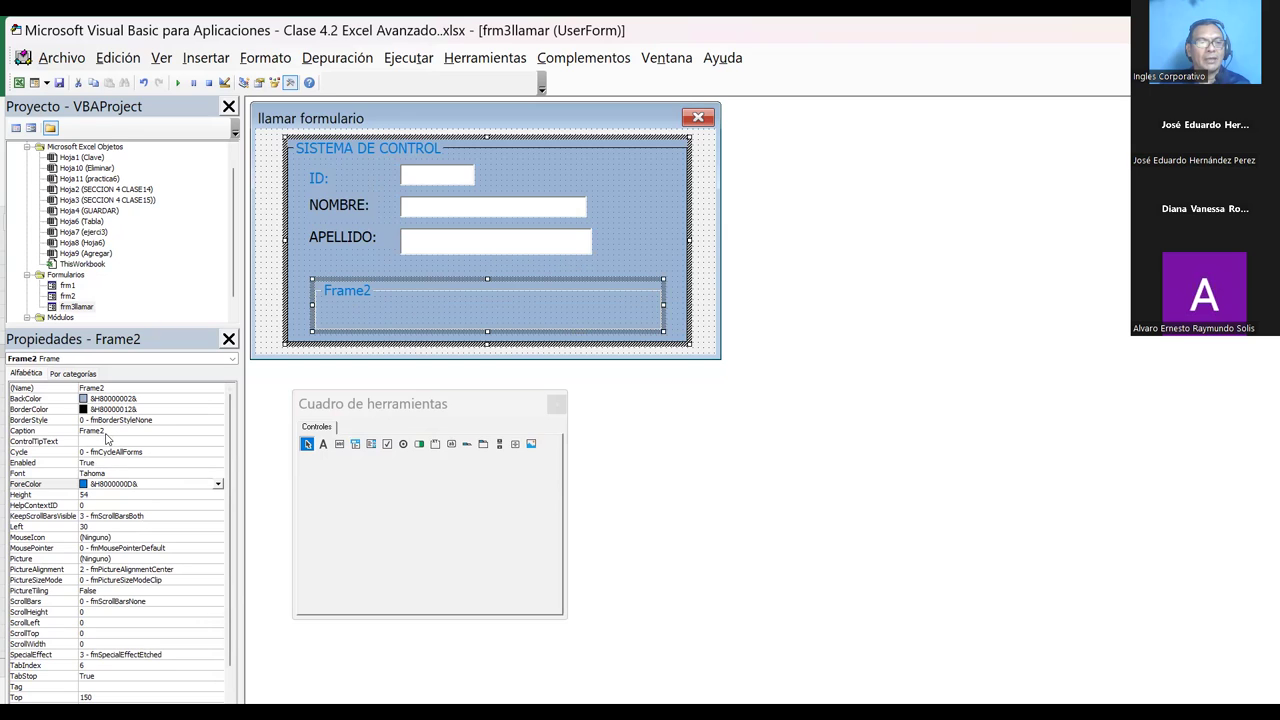
Change the new frame's caption from Frame2 to 'Seleccion una opción'.
left_click(109, 431)
key("BackSpace")
key("BackSpace")
key("BackSpace")
key("BackSpace")
key("BackSpace")
key("BackSpace")
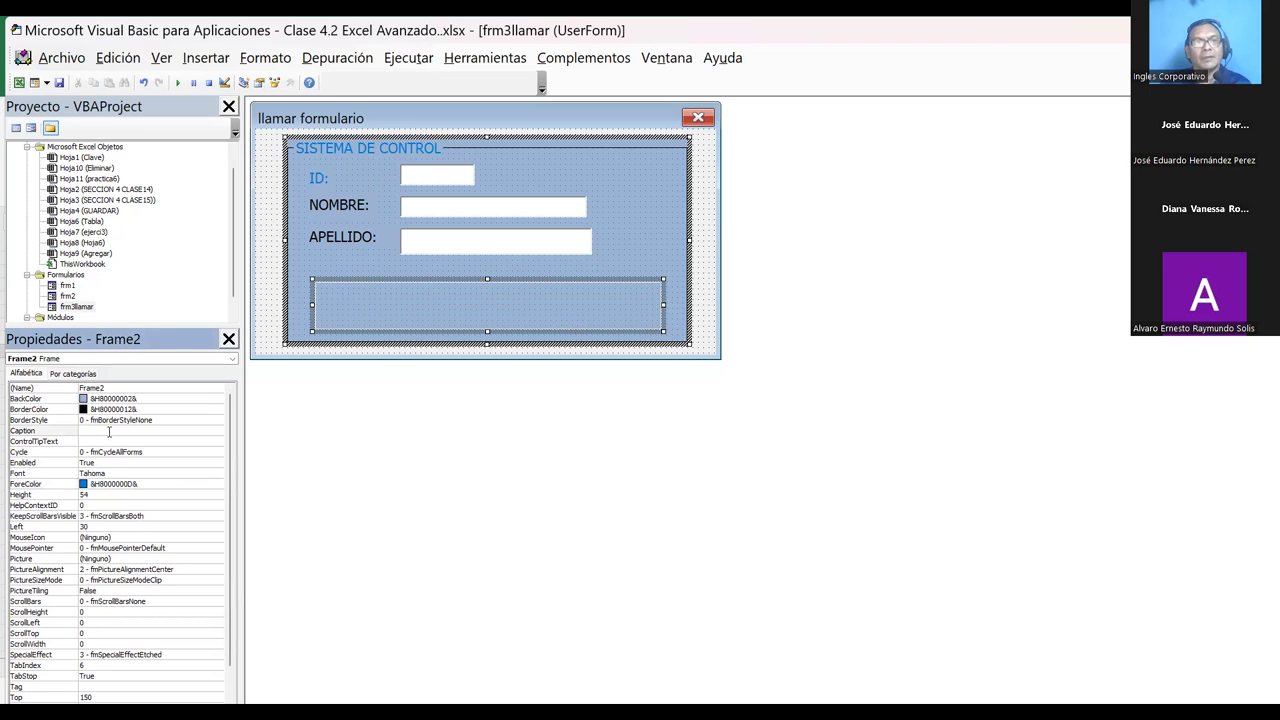
type("sE")
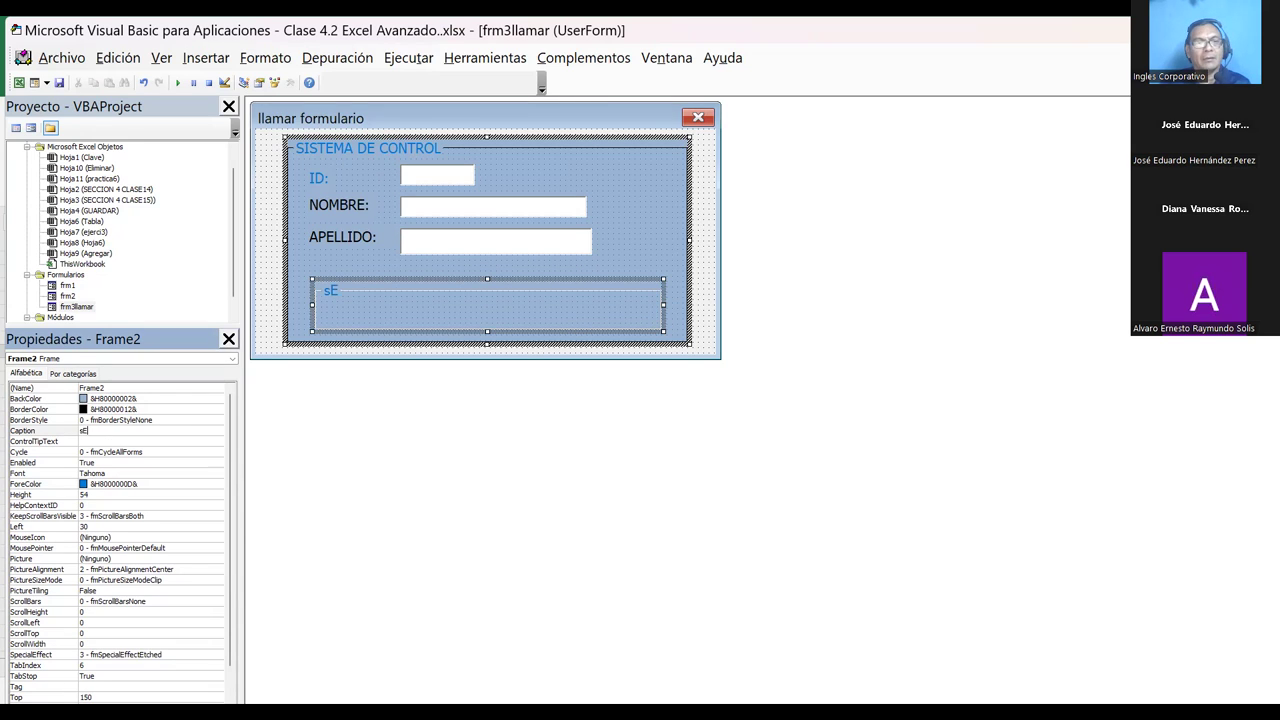
key("BackSpace")
key("BackSpace")
type("Seleccion ua opción")
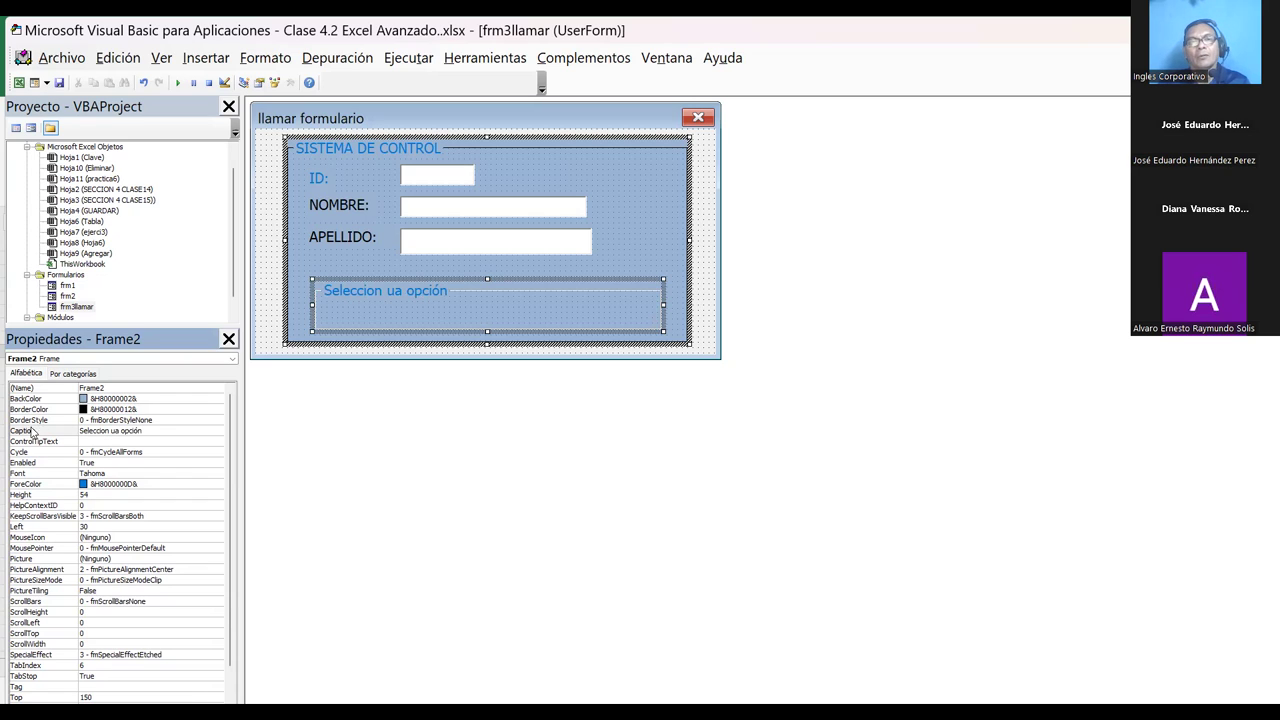
left_click(397, 292)
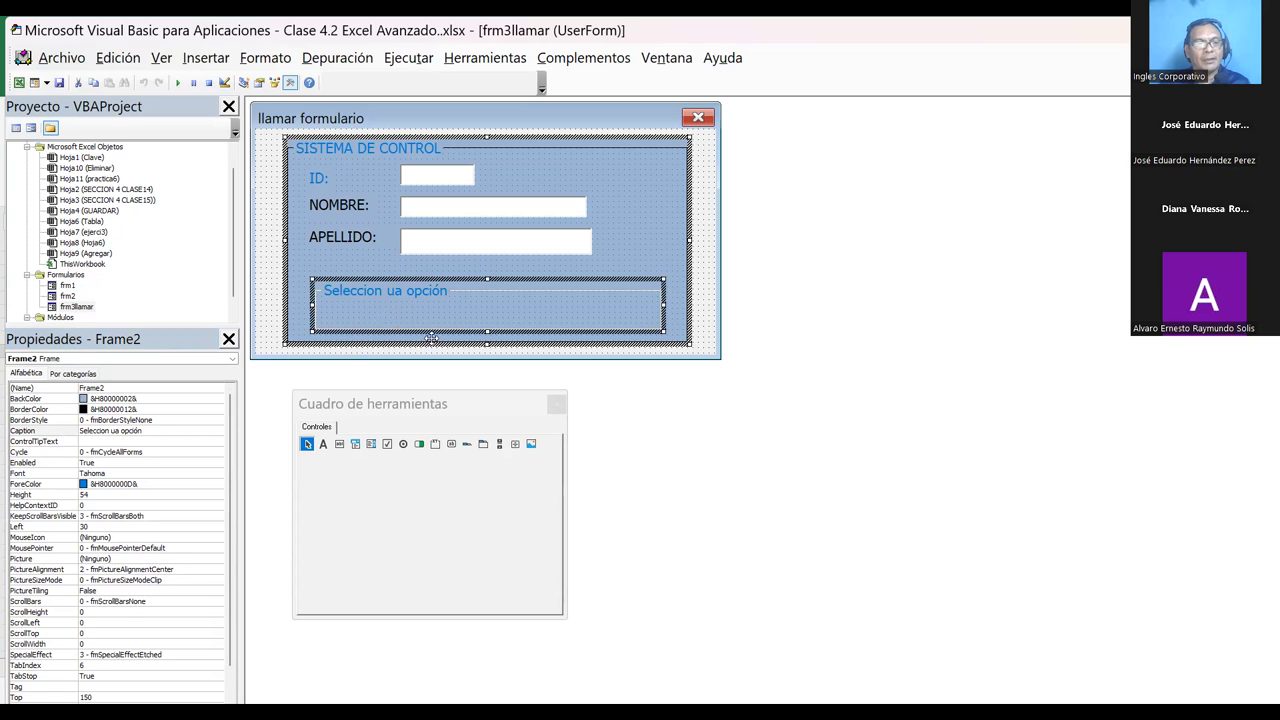
right_click(393, 295)
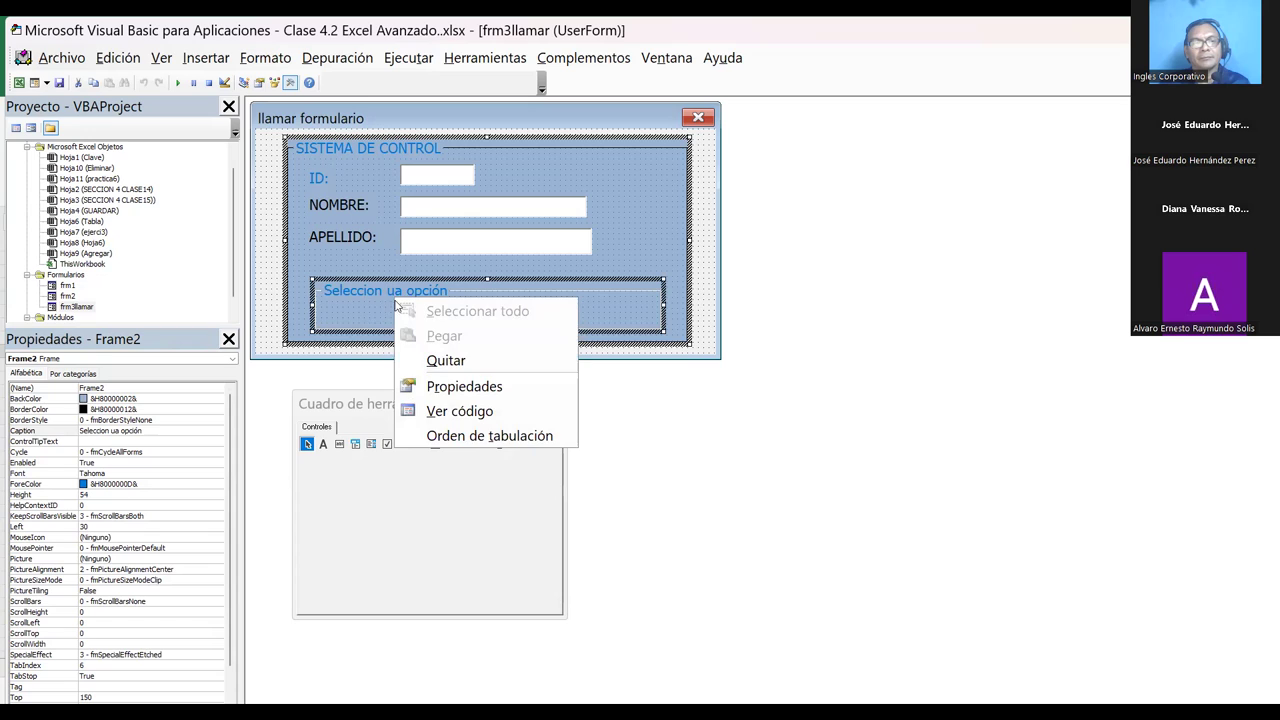
left_click(374, 291)
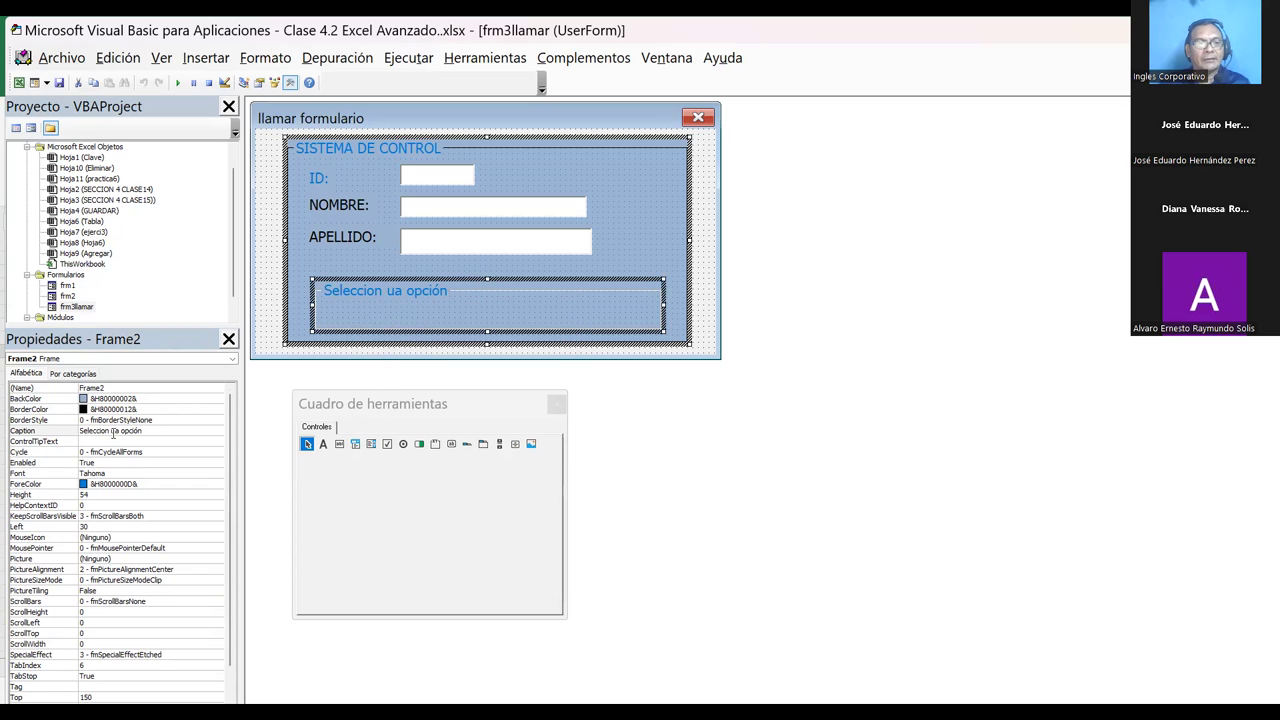
left_click(116, 432)
type("n")
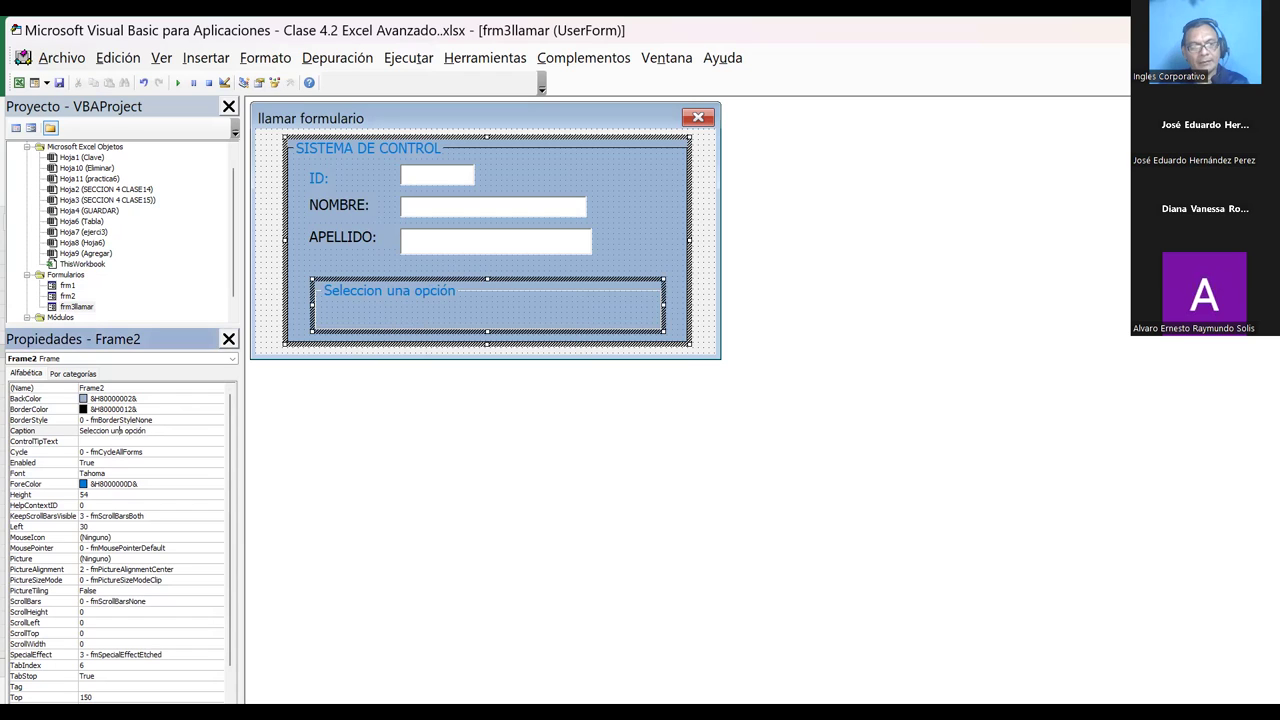
Extend the Seleccion una opción frame's top edge upward to make it taller.
left_click(621, 224)
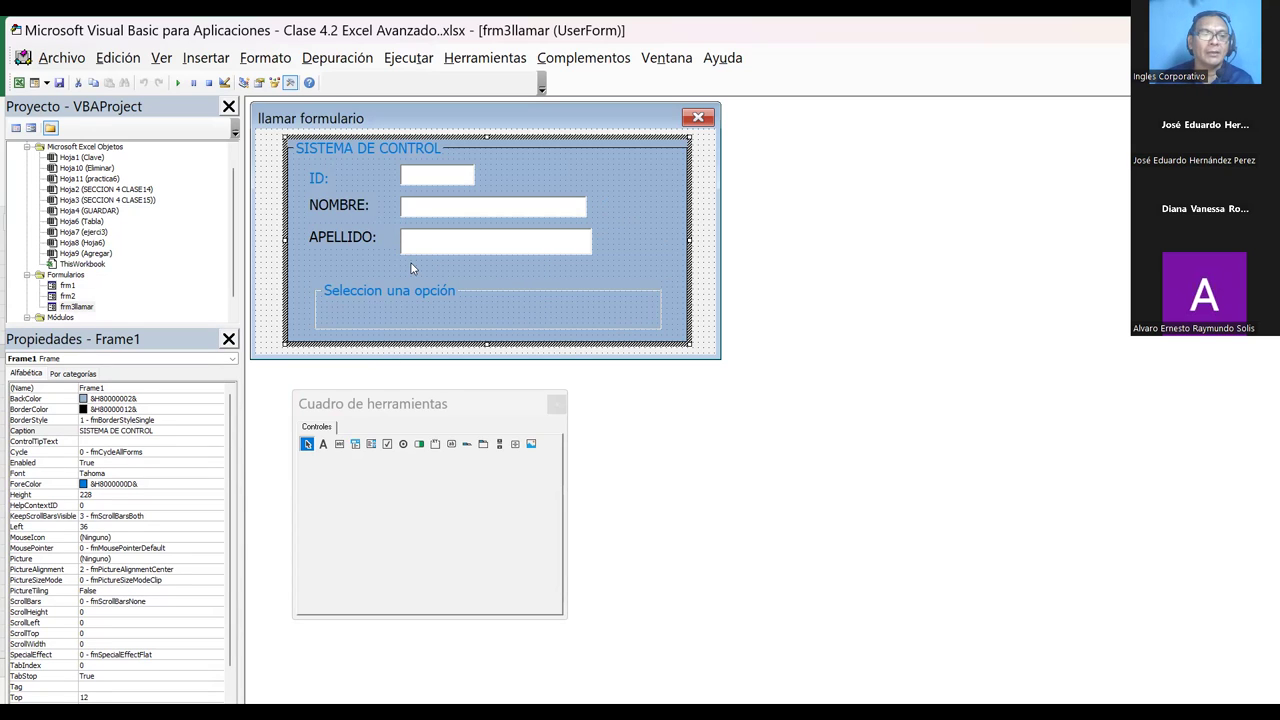
left_click(472, 330)
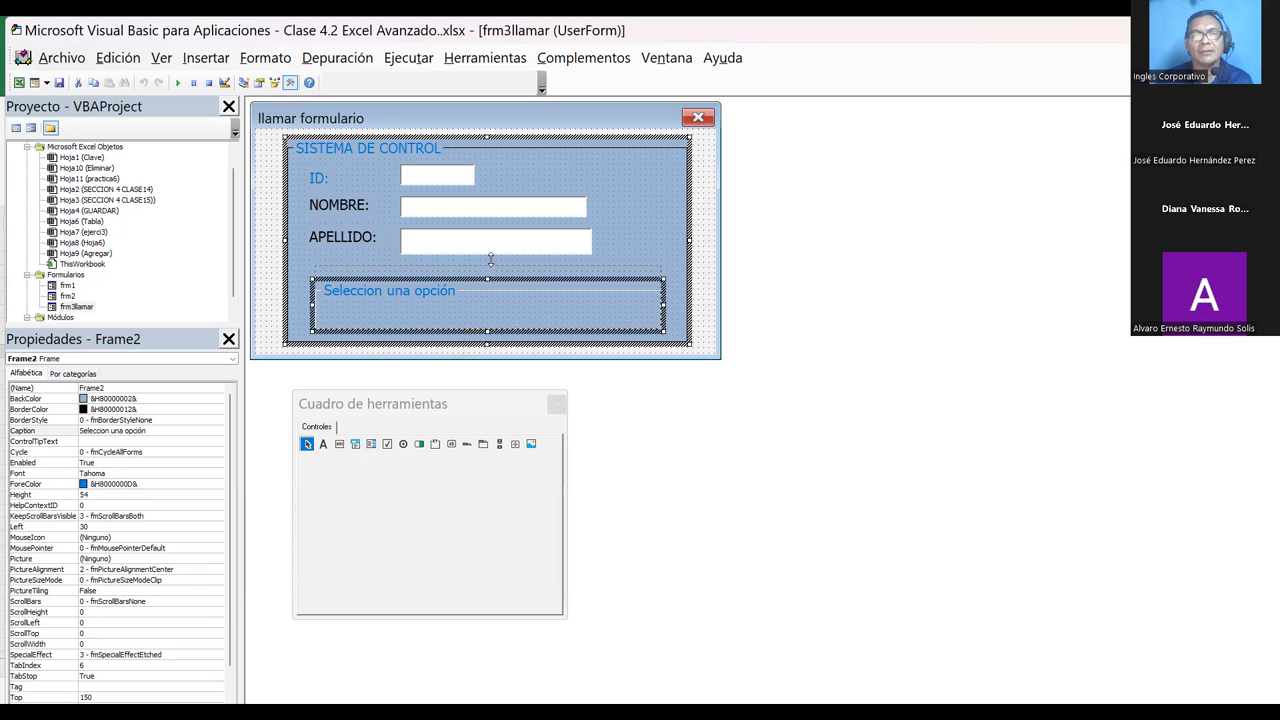
left_click_drag(487, 279, 489, 256)
left_click(617, 195)
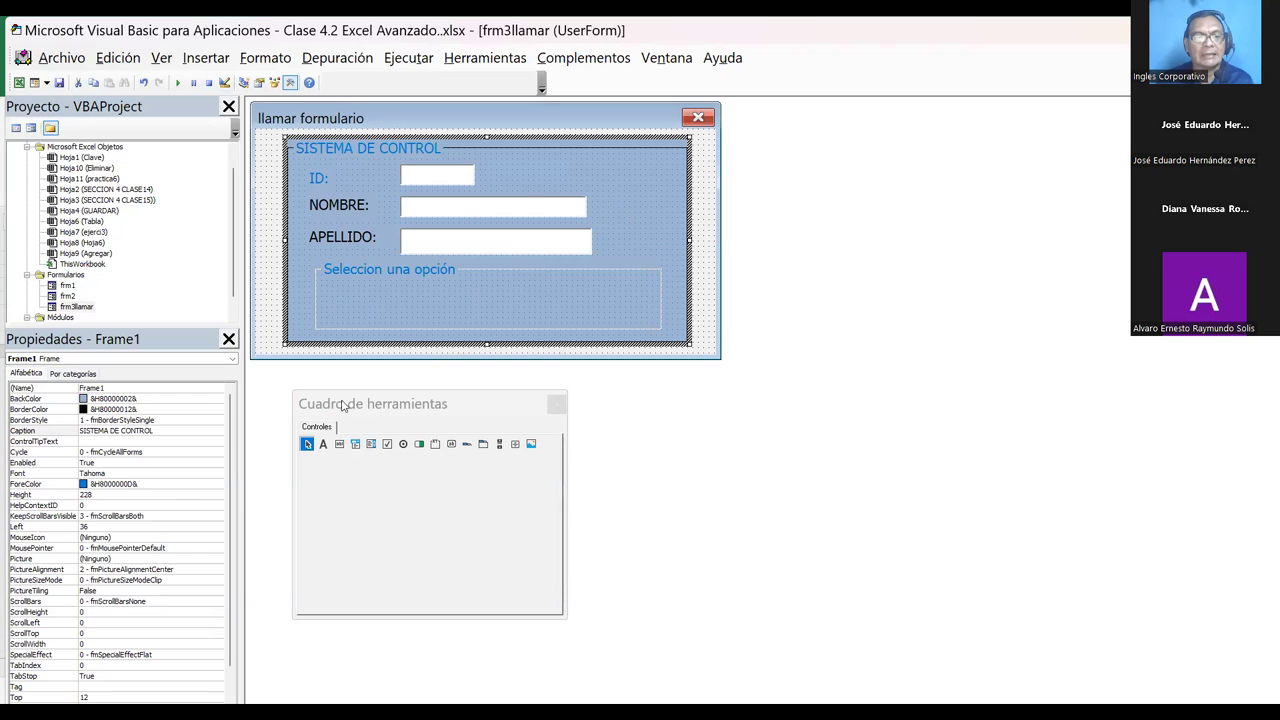
Add a toggle button captioned 'Registrar' in the frame and widen it to fit.
left_click(422, 445)
left_click_drag(362, 279, 430, 323)
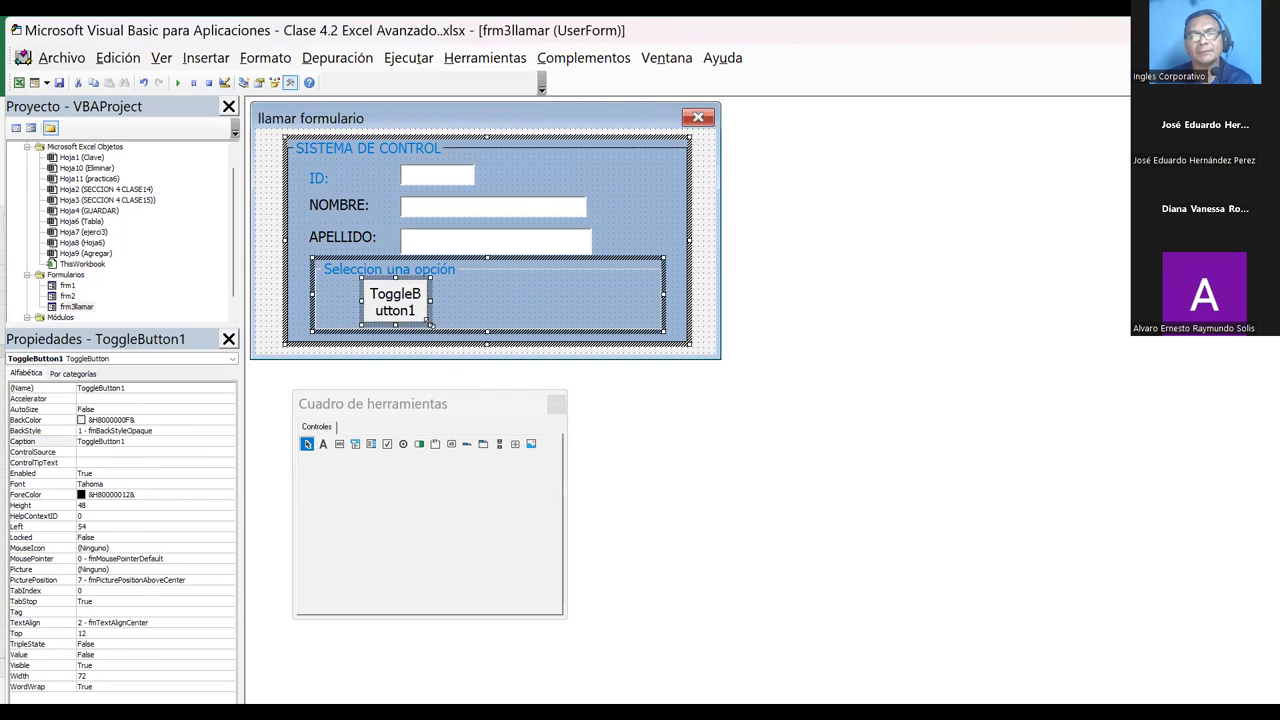
left_click(139, 440)
key("BackSpace")
key("BackSpace")
key("BackSpace")
key("BackSpace")
key("BackSpace")
key("BackSpace")
key("BackSpace")
key("BackSpace")
key("BackSpace")
key("BackSpace")
key("BackSpace")
key("BackSpace")
type("Registrar")
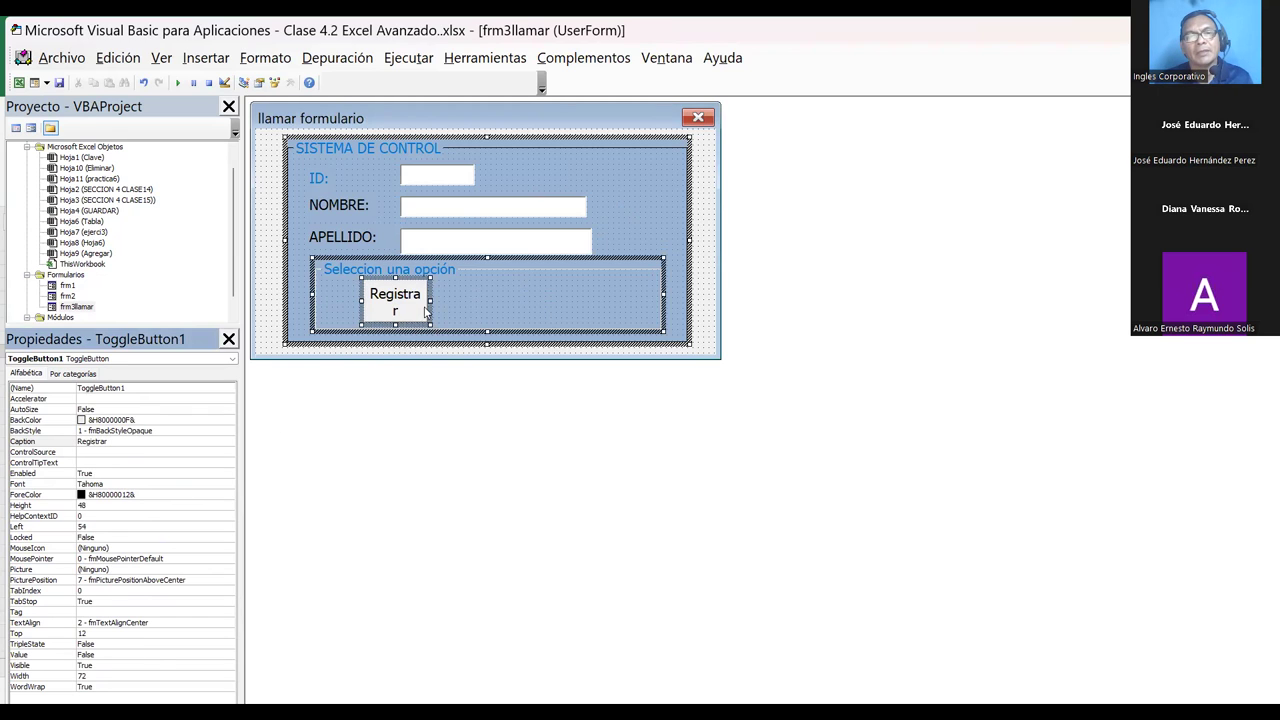
left_click_drag(430, 299, 438, 299)
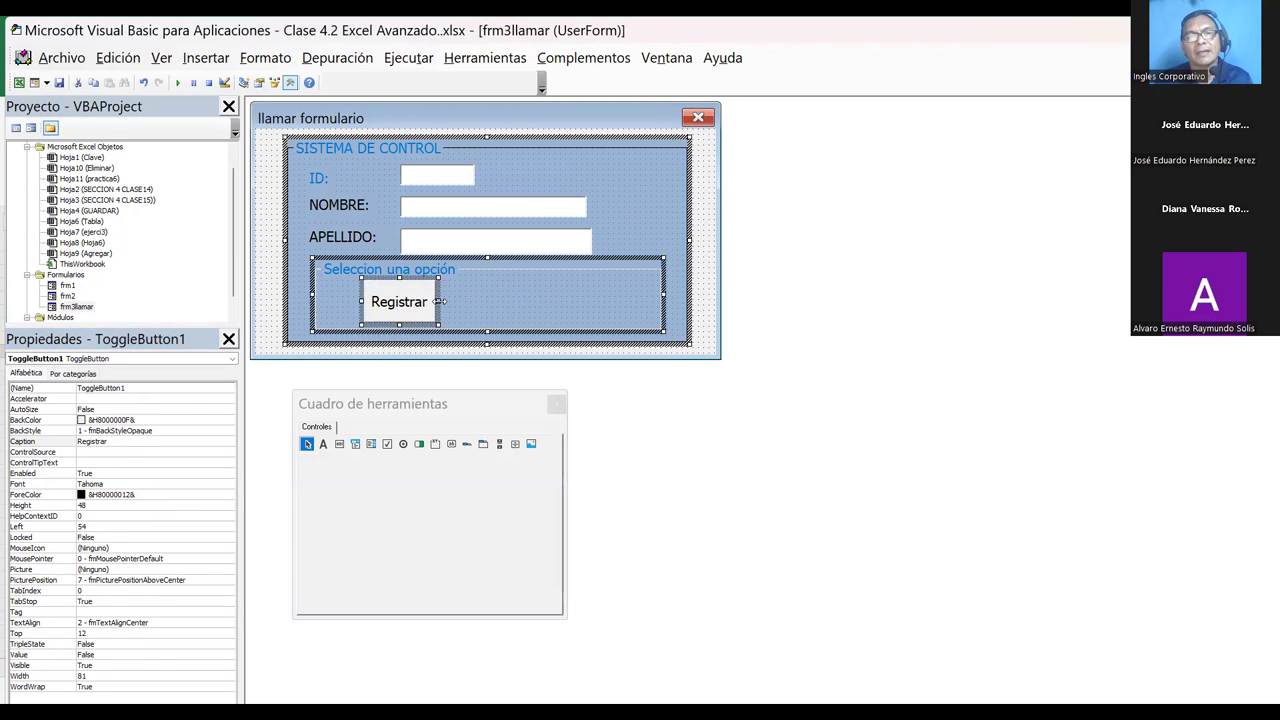
left_click(520, 301)
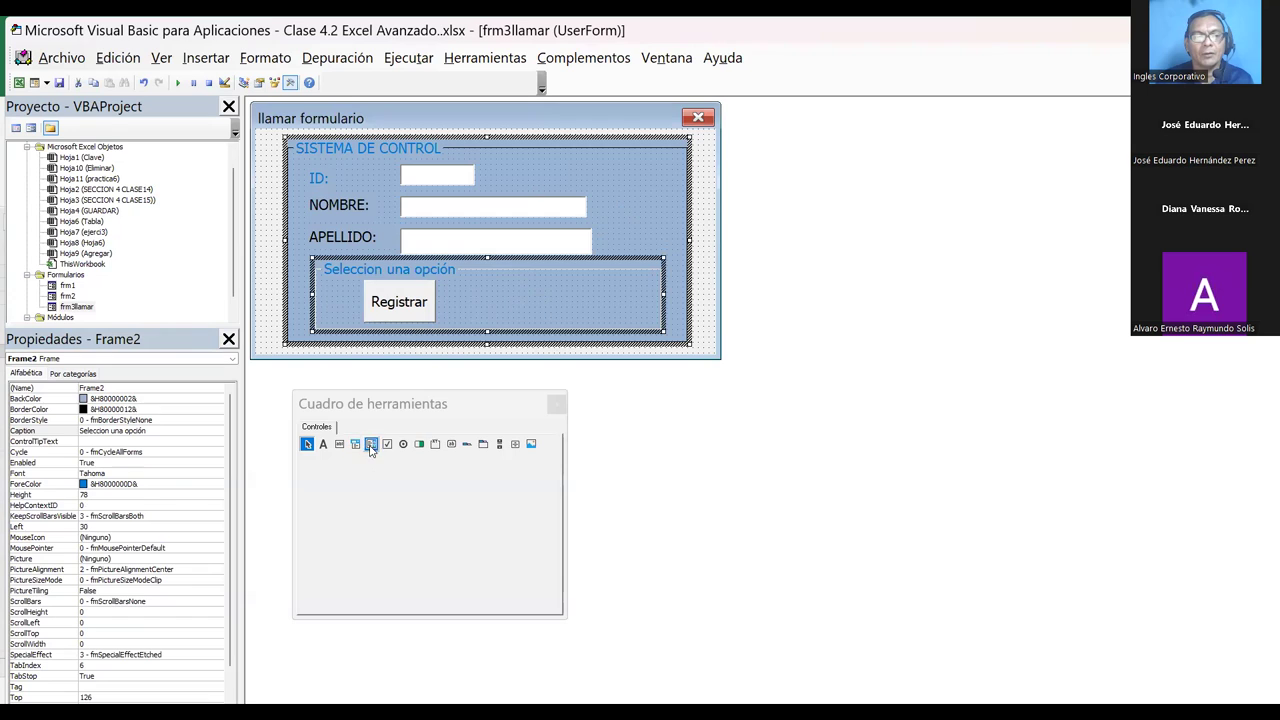
Add a second toggle button captioned 'Salir' beside Registrar.
left_click(418, 445)
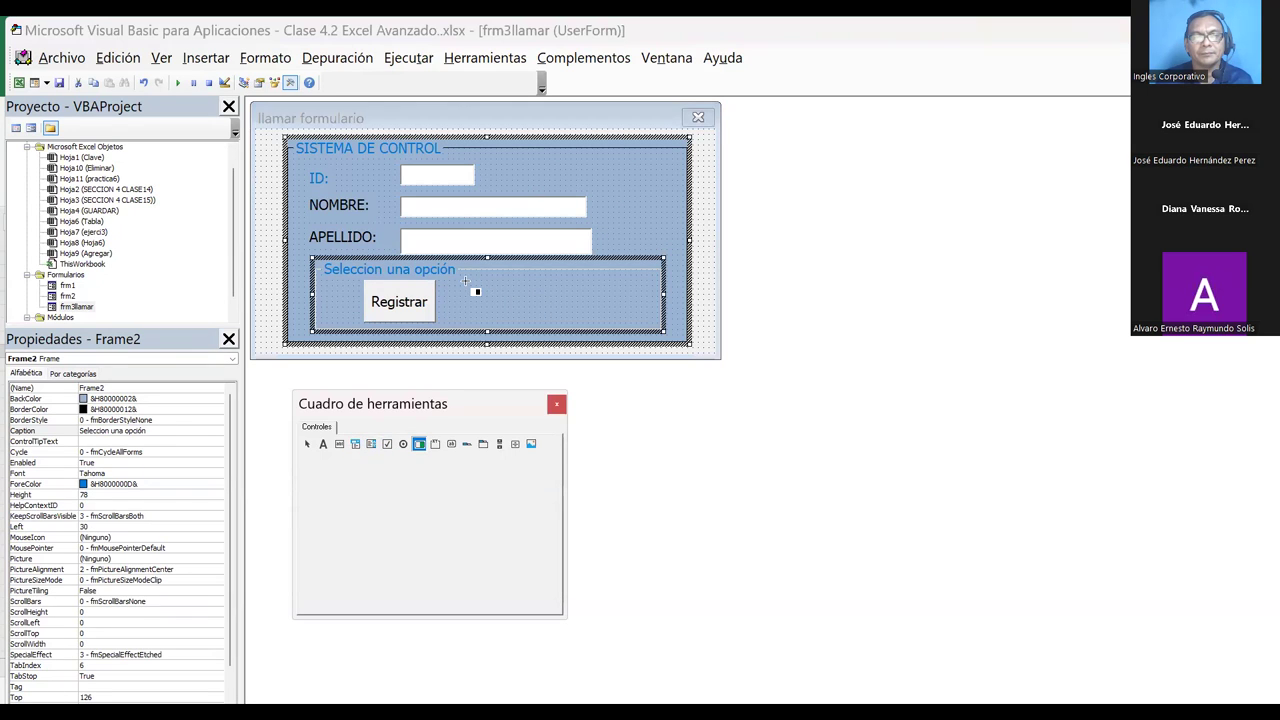
left_click_drag(465, 282, 531, 323)
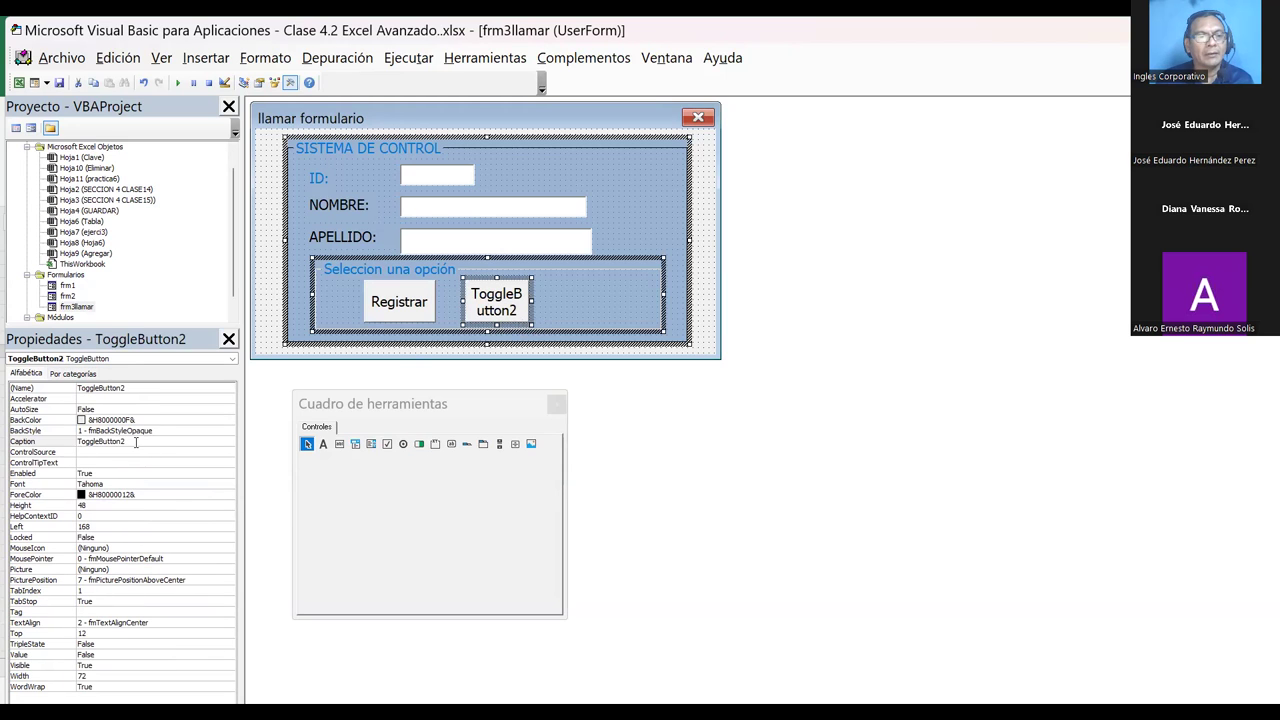
left_click(136, 441)
key("BackSpace")
key("BackSpace")
key("BackSpace")
key("BackSpace")
key("BackSpace")
key("BackSpace")
key("BackSpace")
key("BackSpace")
key("BackSpace")
key("BackSpace")
key("BackSpace")
type("Salir")
left_click(464, 345)
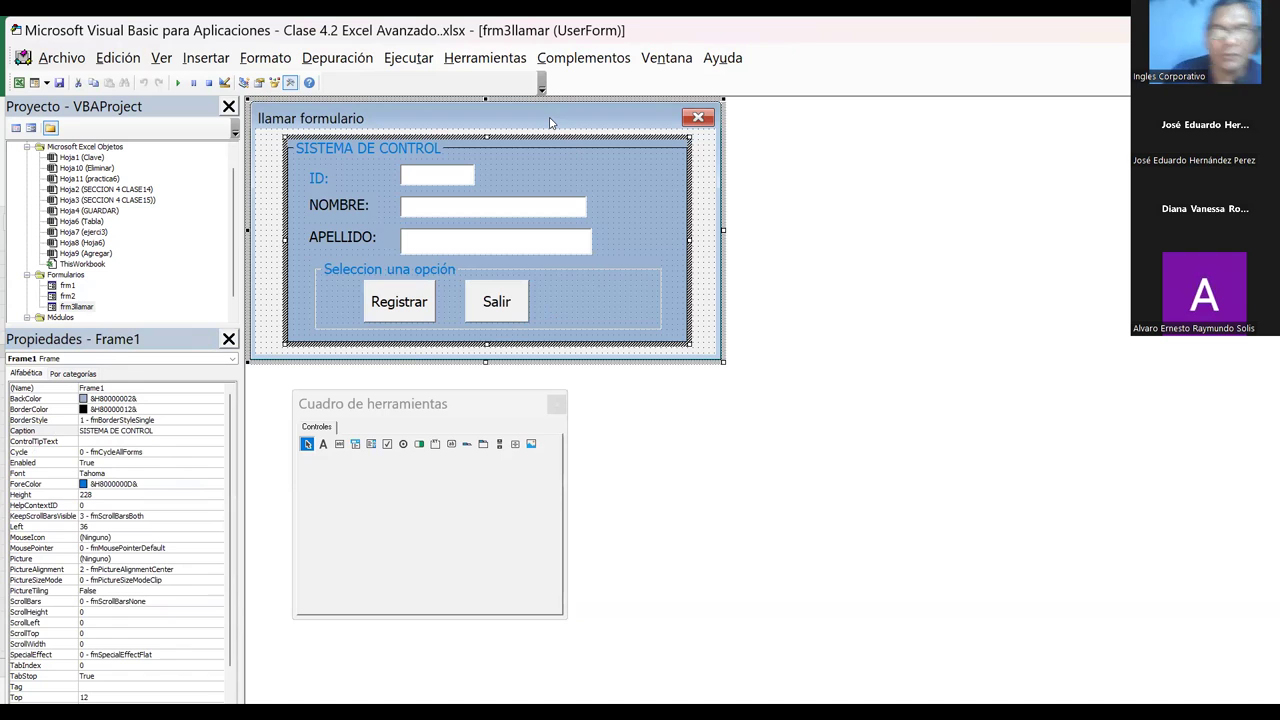
Run the llamar formulario UserForm with Run Sub/UserForm to test it over the sheet.
left_click(178, 84)
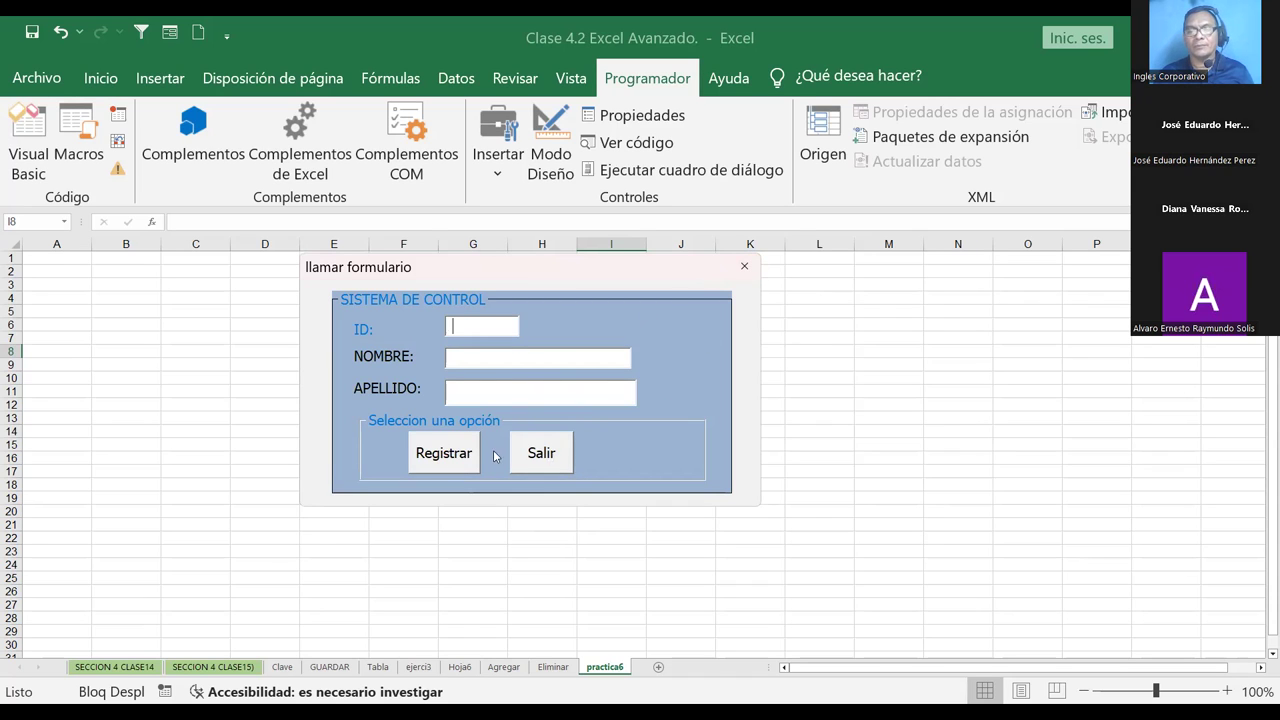
Close the running form and select the ID label back in the frm3llamar designer.
left_click(744, 270)
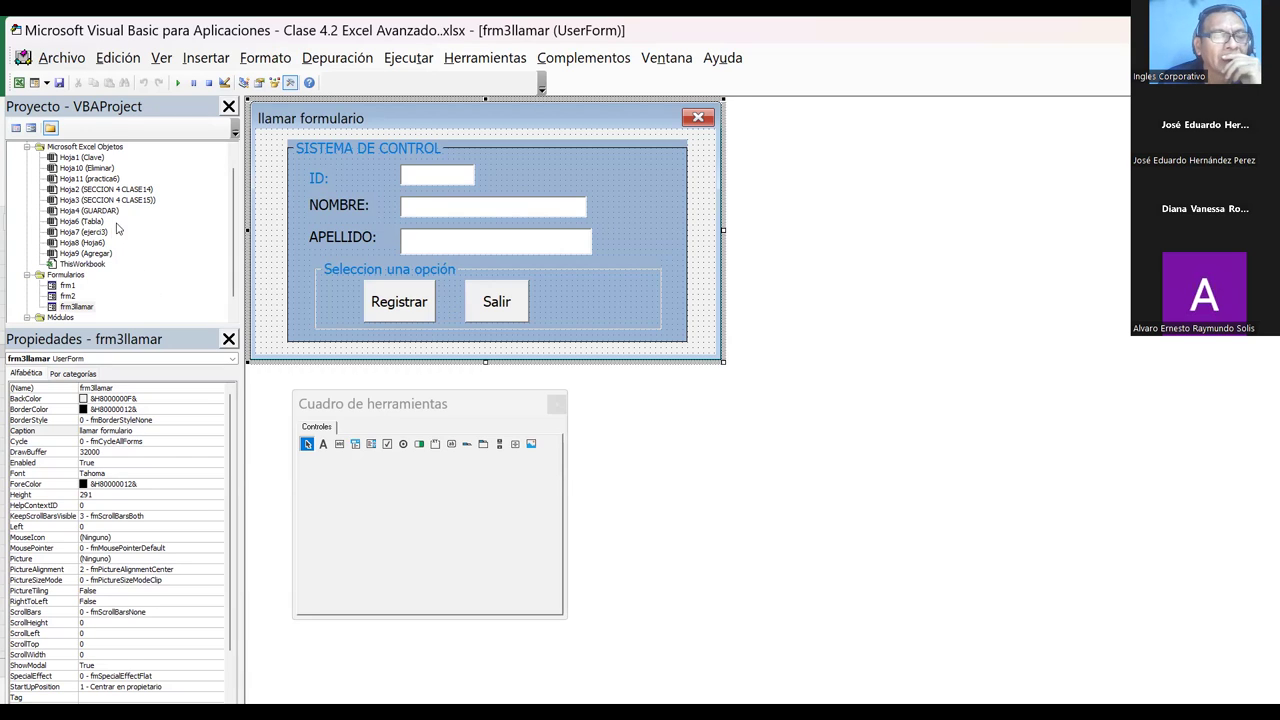
scroll(107, 203, "up", 1)
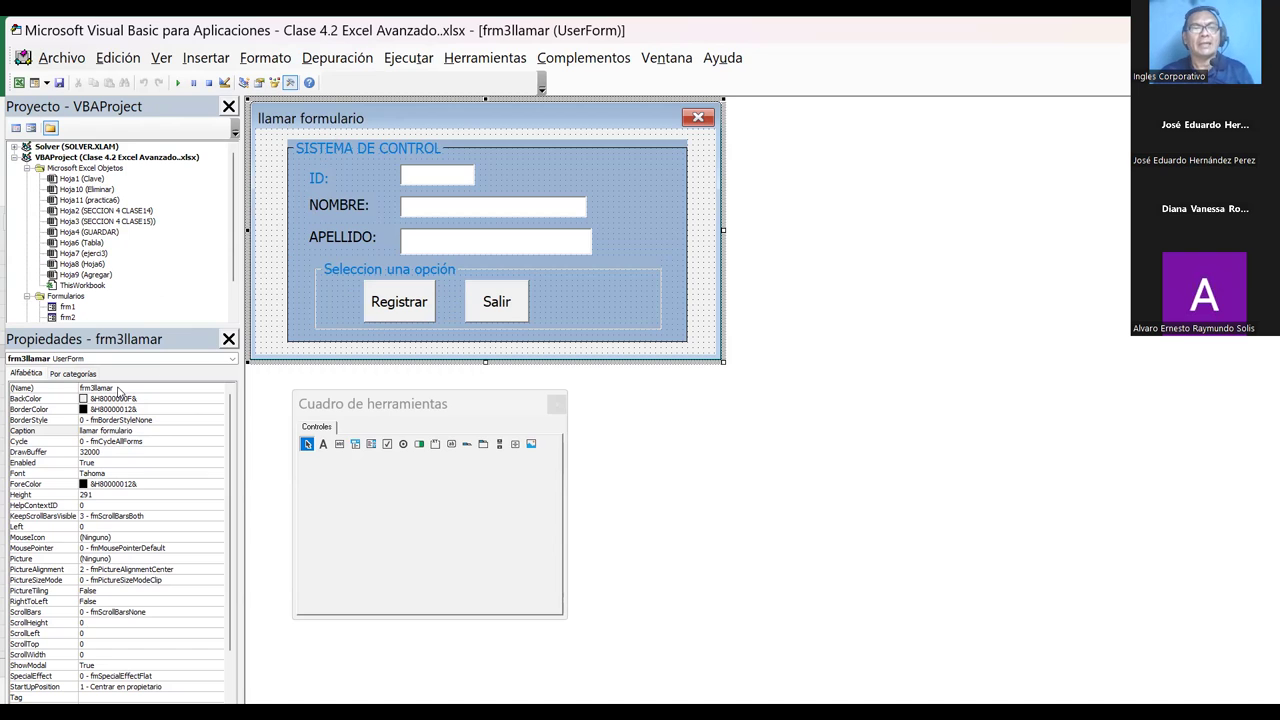
left_click(322, 179)
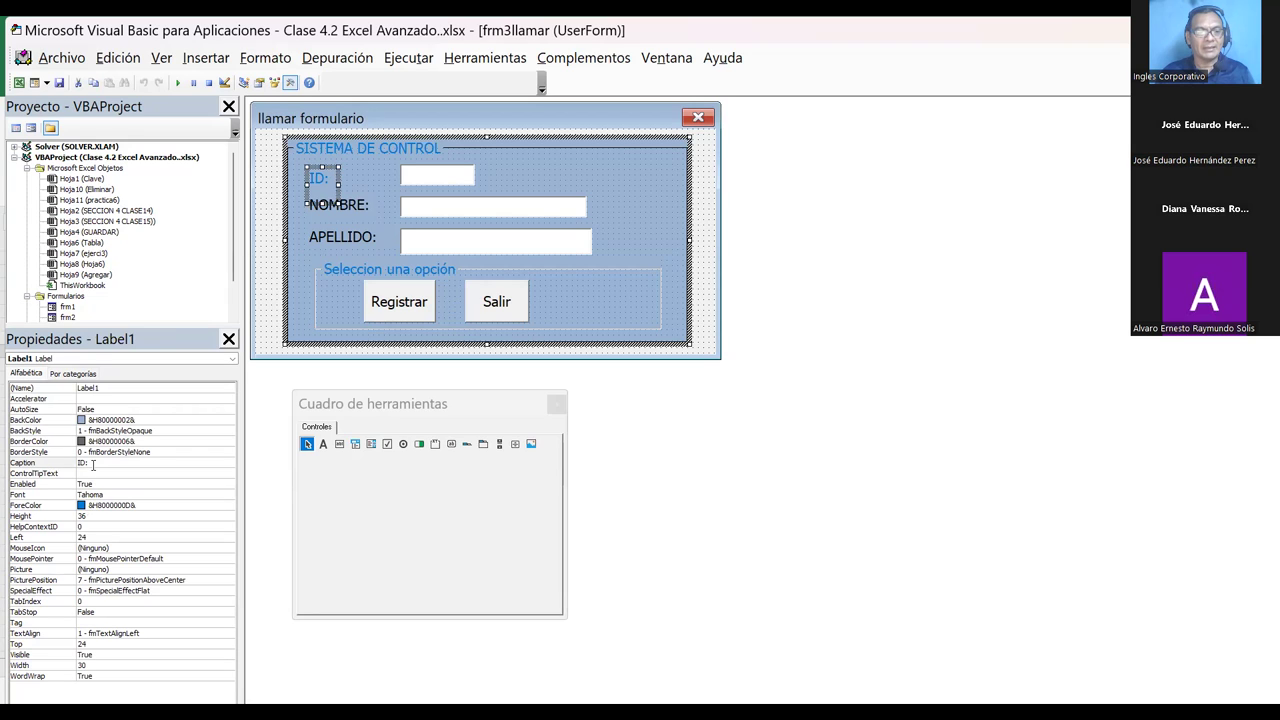
left_click(356, 208)
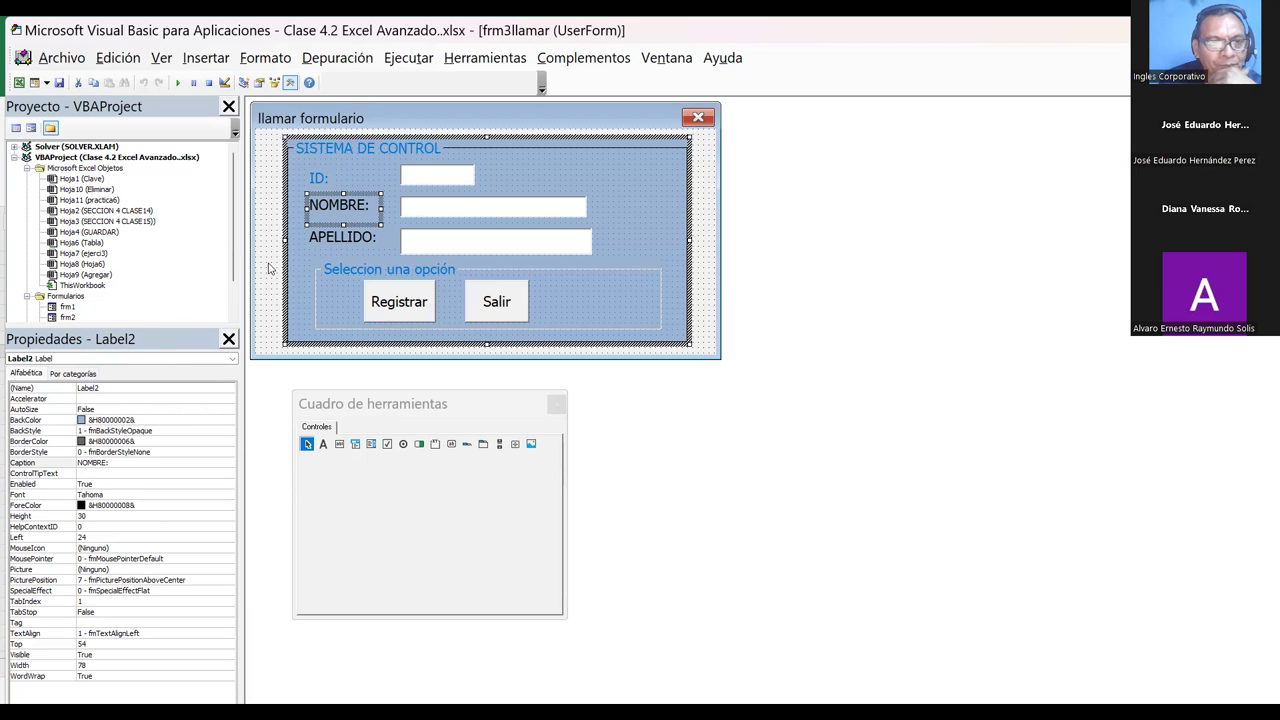
left_click(105, 388)
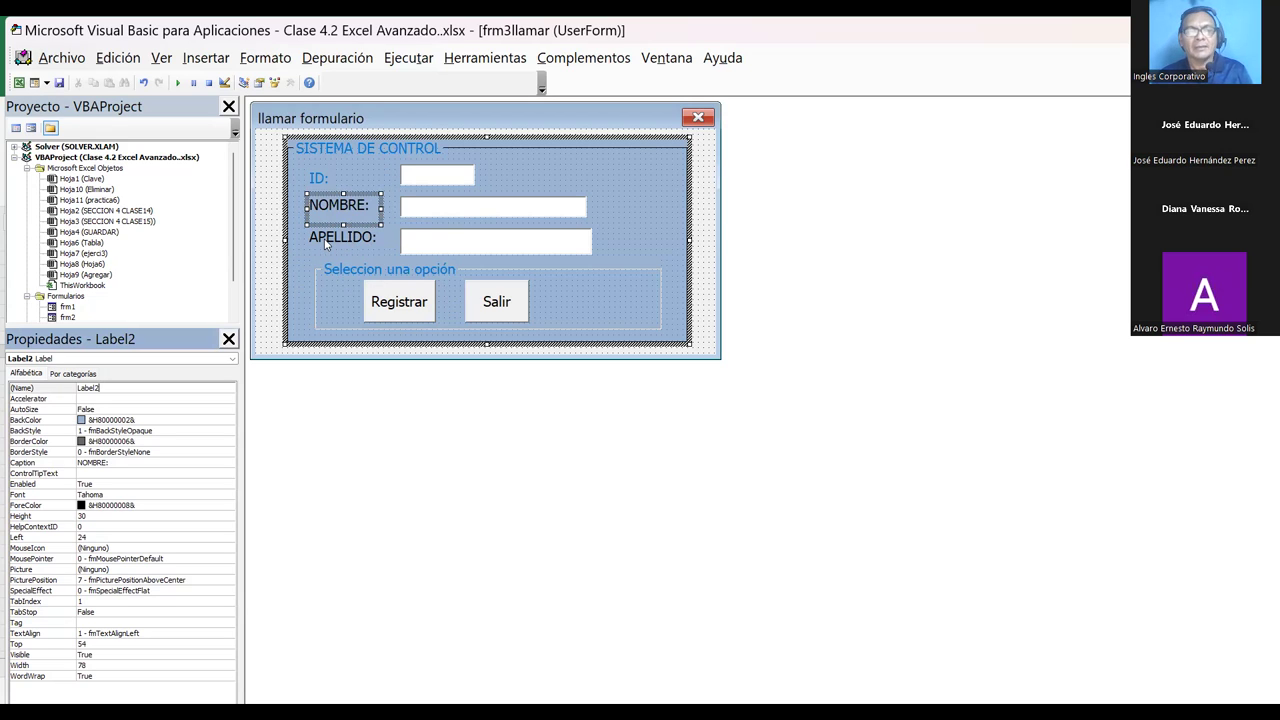
left_click(325, 243)
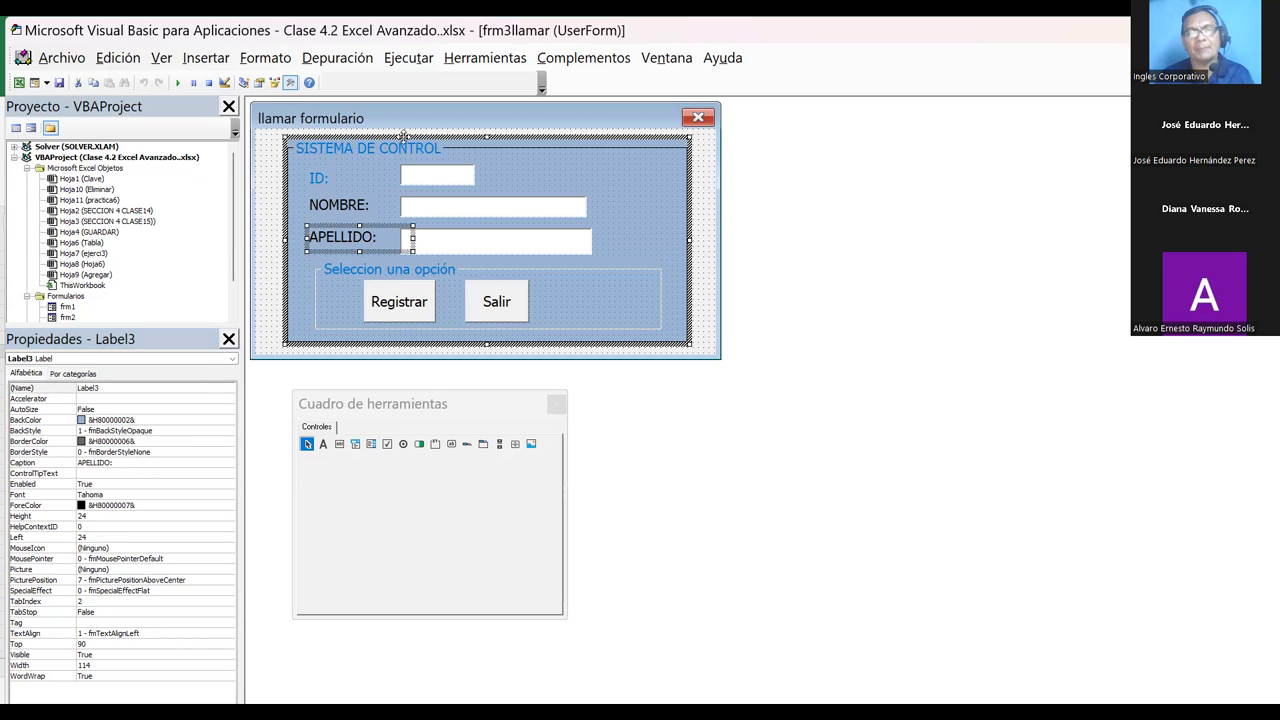
left_click(365, 176)
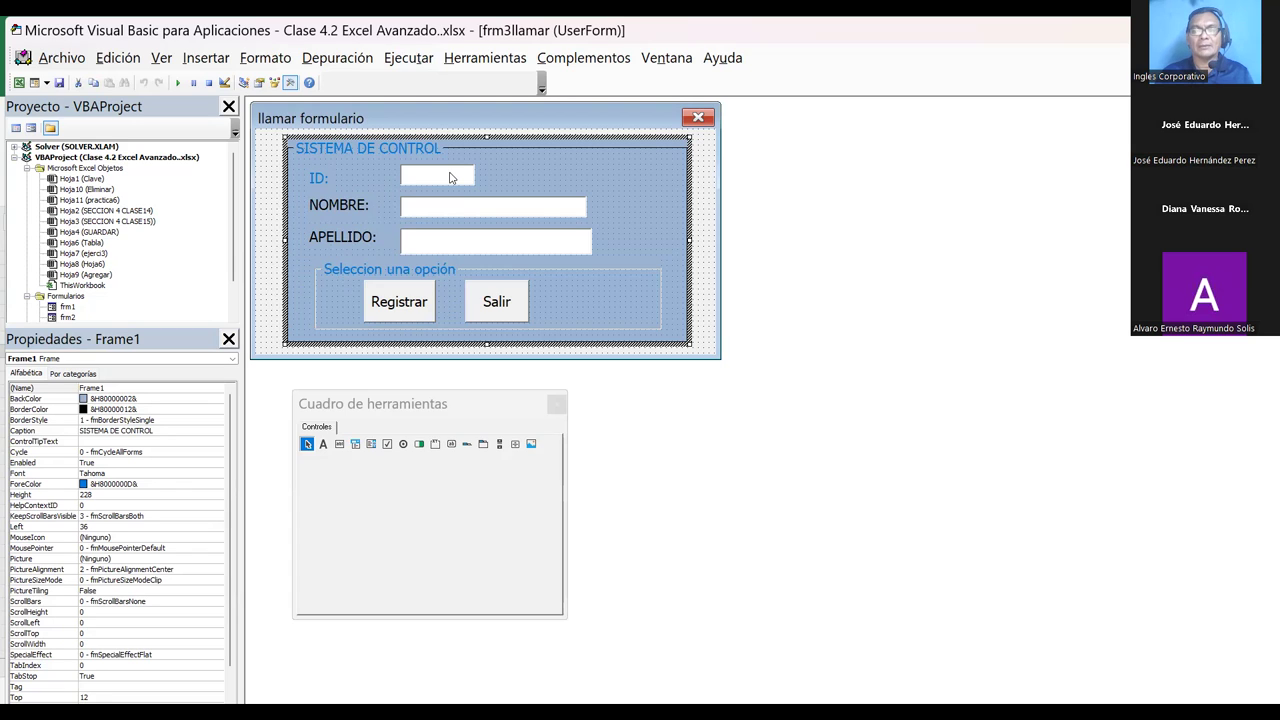
left_click(451, 178)
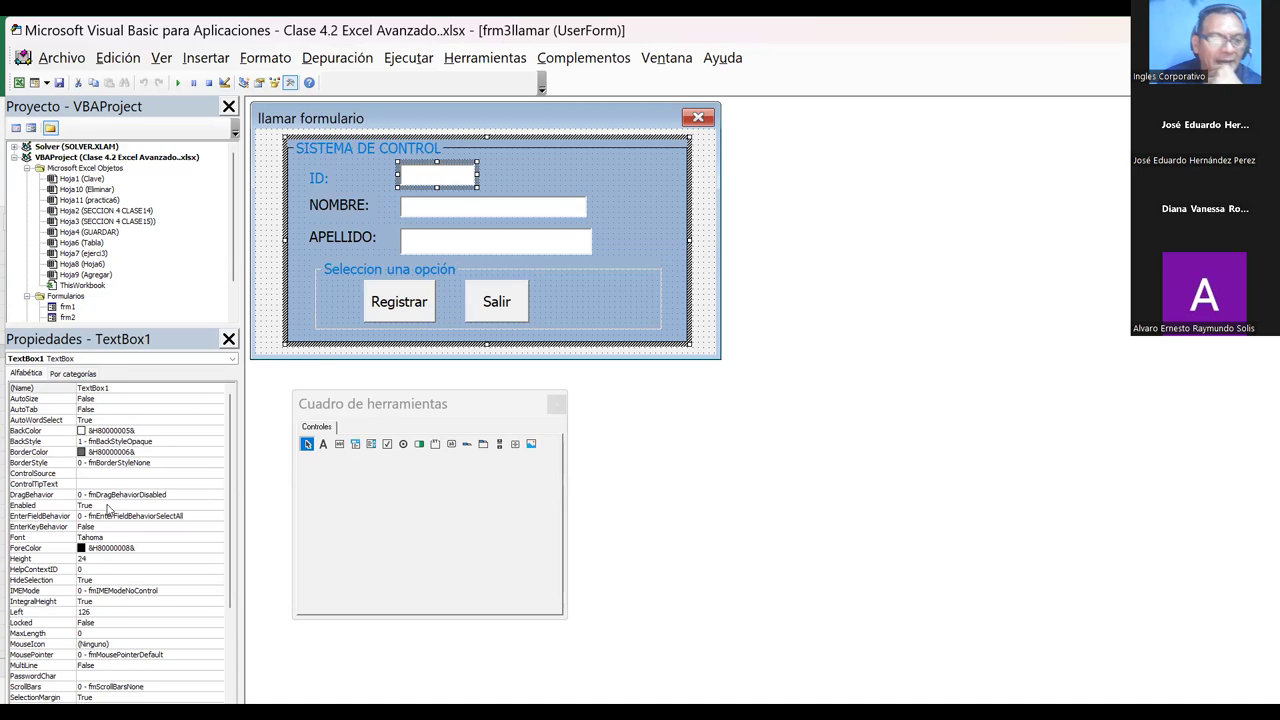
Rename the ID text box from TextBox1 to Txtid in the (Name) property.
left_click(124, 388)
key("BackSpace")
key("BackSpace")
key("BackSpace")
key("BackSpace")
key("BackSpace")
type("Txt")
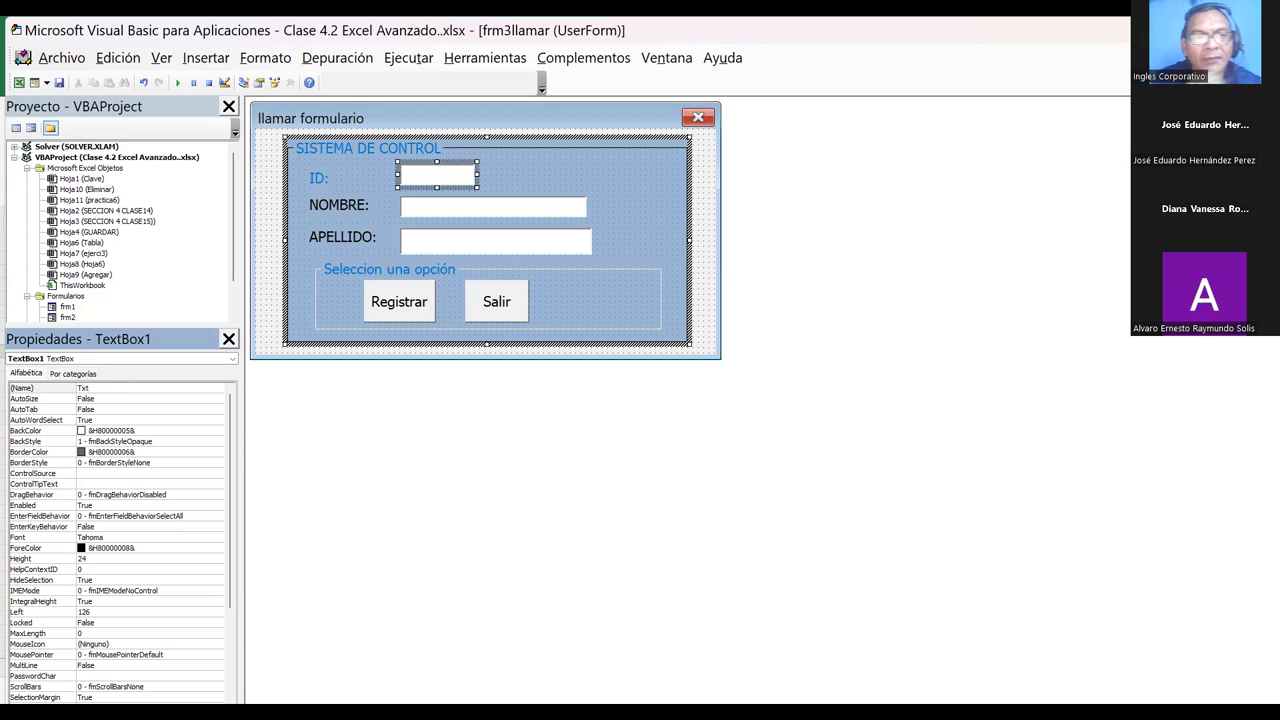
type("d")
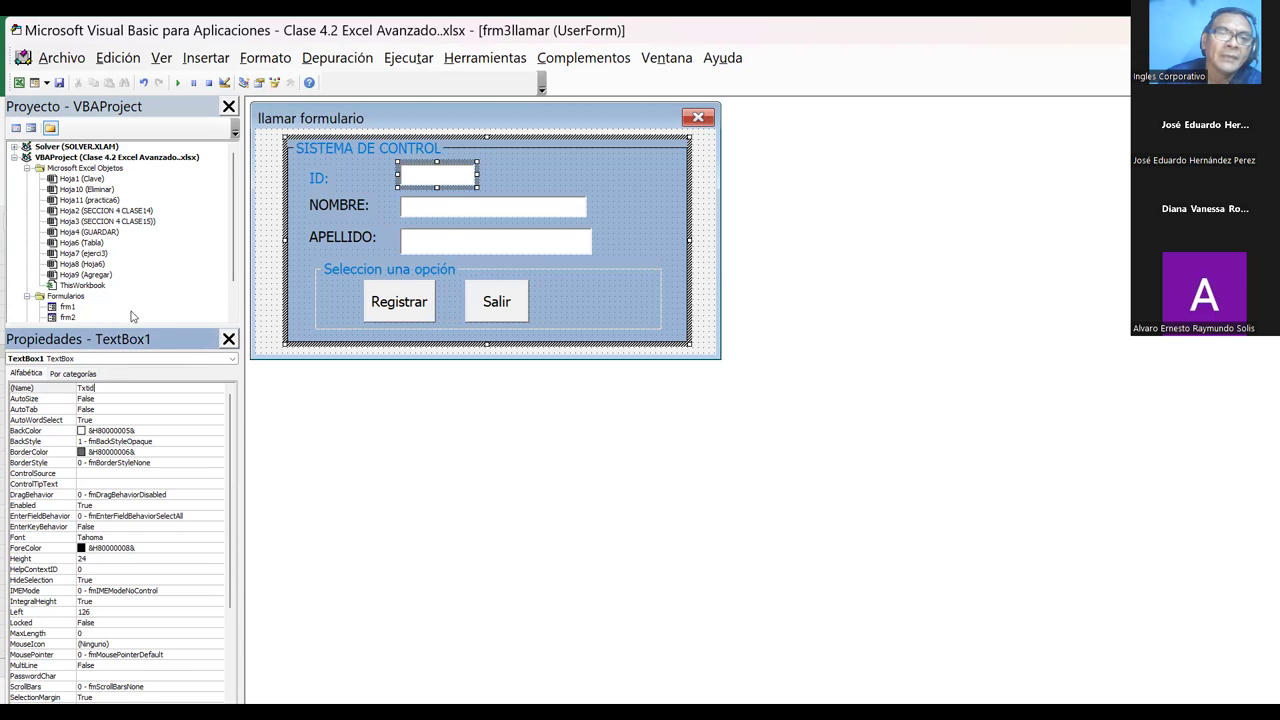
left_click(448, 210)
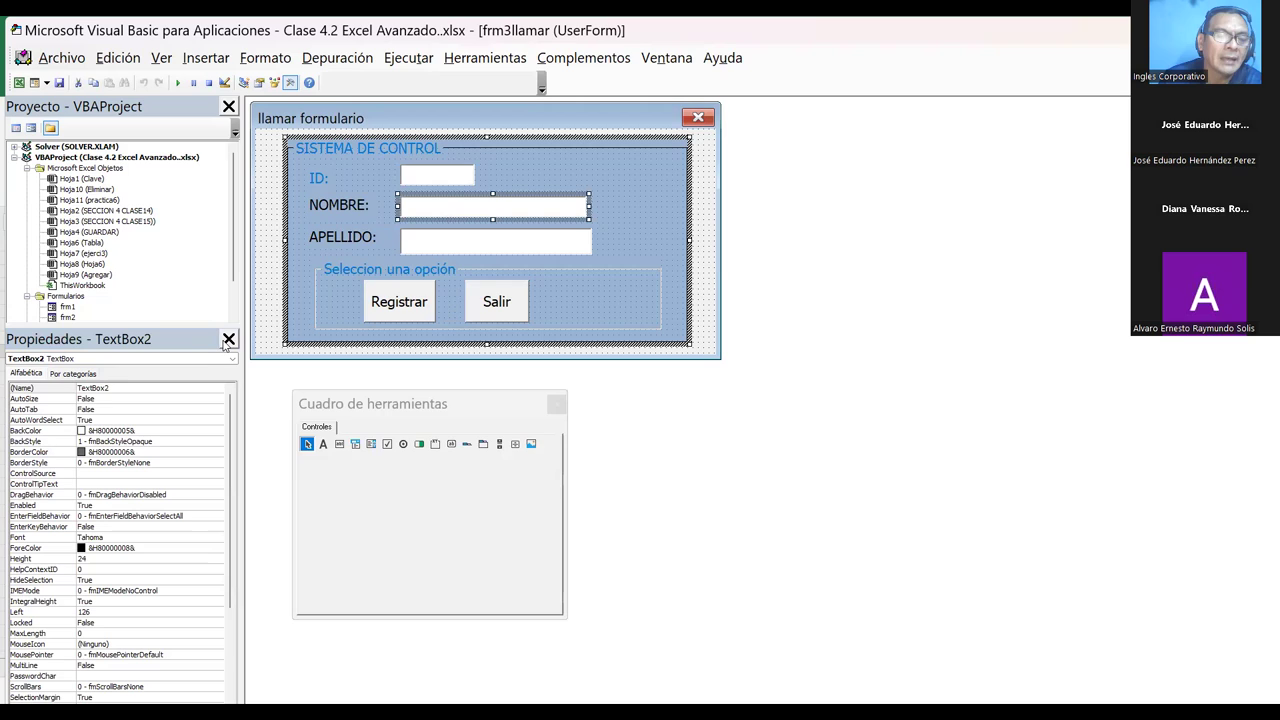
Change the NOMBRE text box's (Name) from TextBox2 to Txtnombre.
left_click(124, 390)
key("BackSpace")
key("BackSpace")
key("BackSpace")
key("BackSpace")
key("BackSpace")
key("BackSpace")
type("xt")
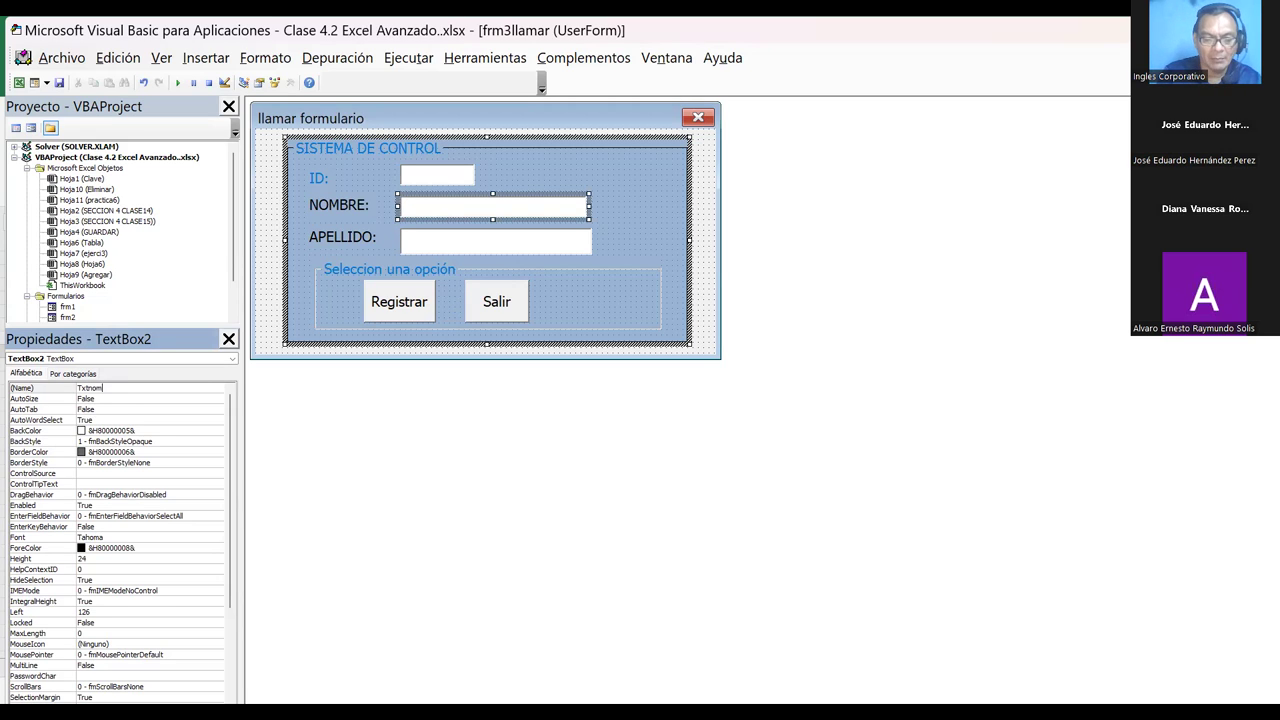
type("bre")
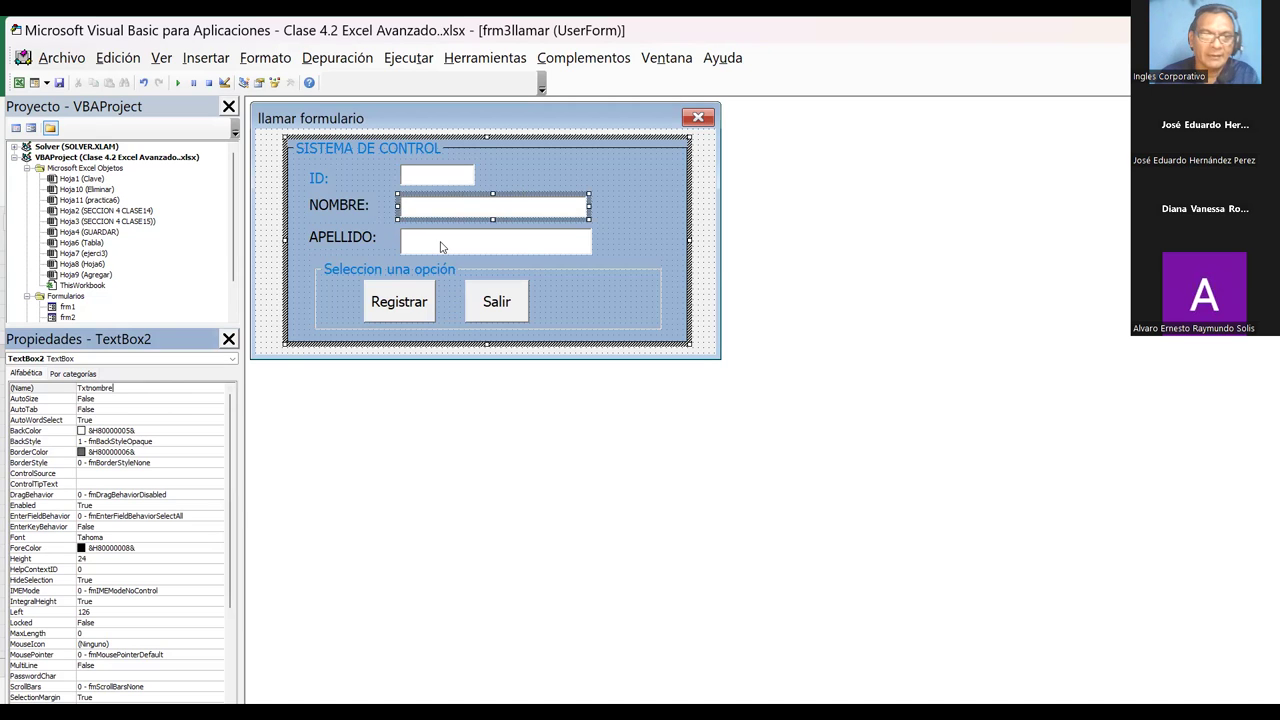
key("Return")
left_click(440, 247)
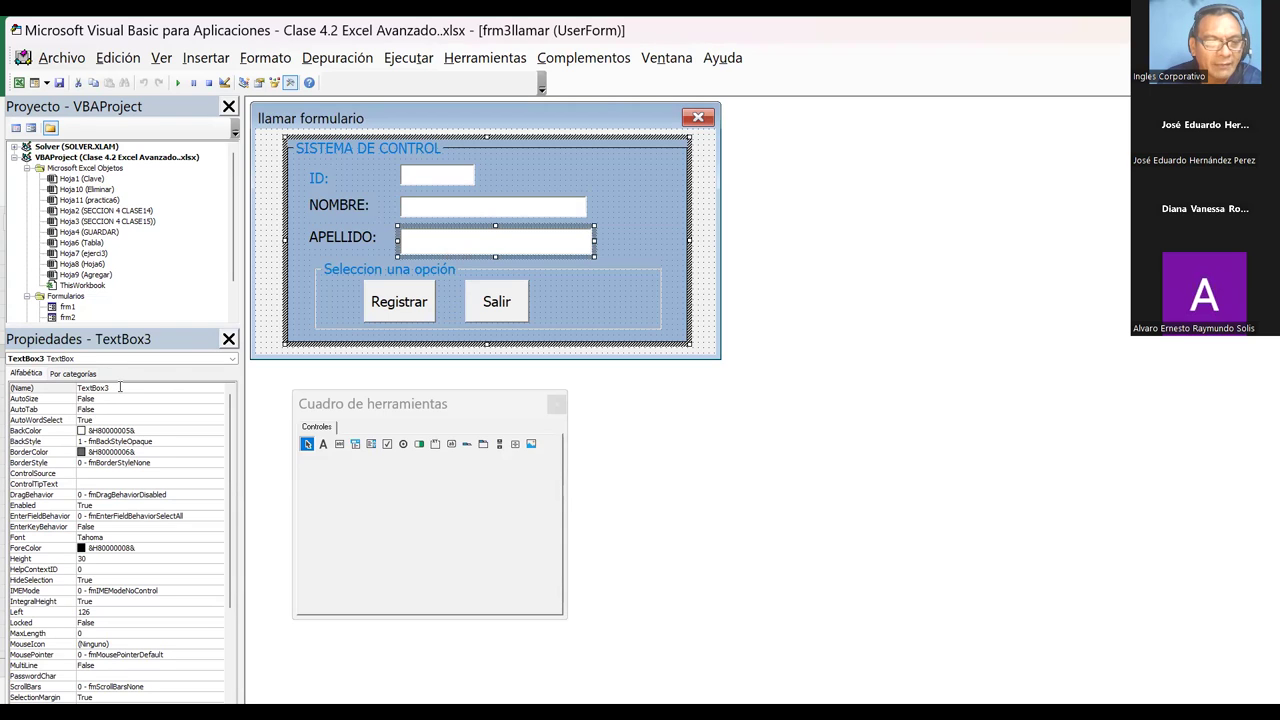
Clear the APELLIDO text box's default TextBox3 name in the (Name) field for Txtapellido.
left_click(120, 387)
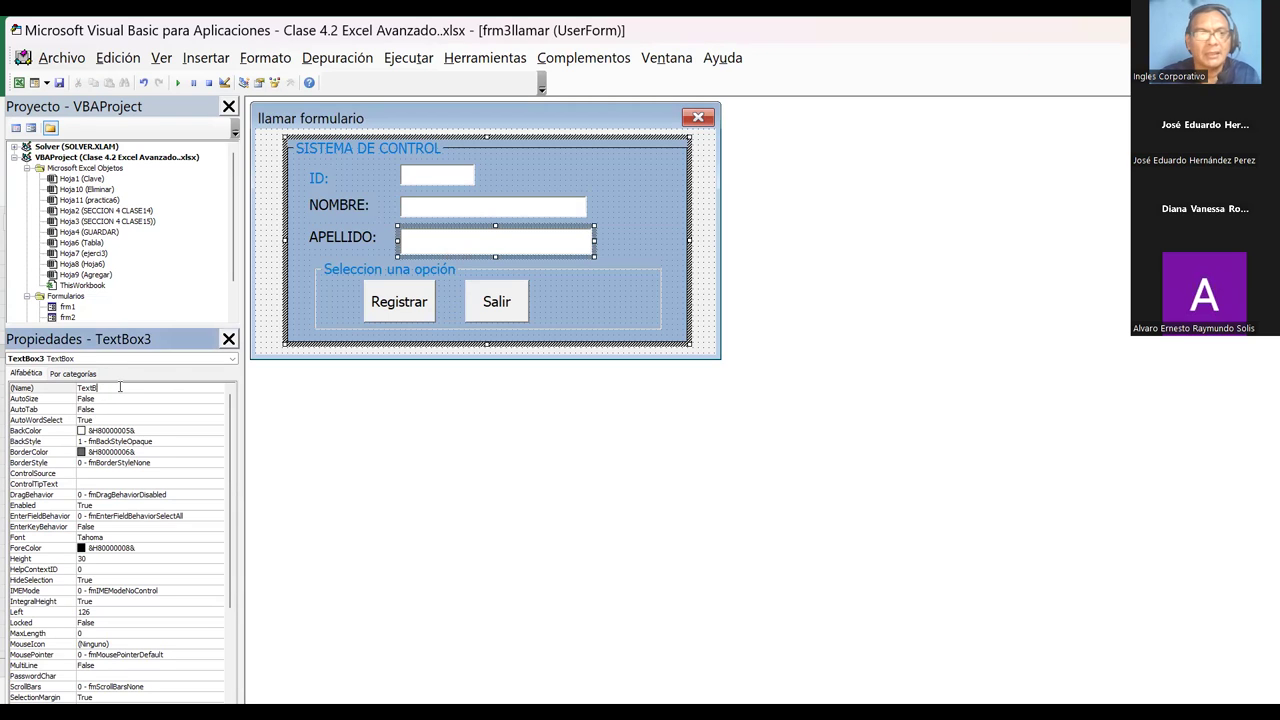
key("BackSpace")
type("apellido")
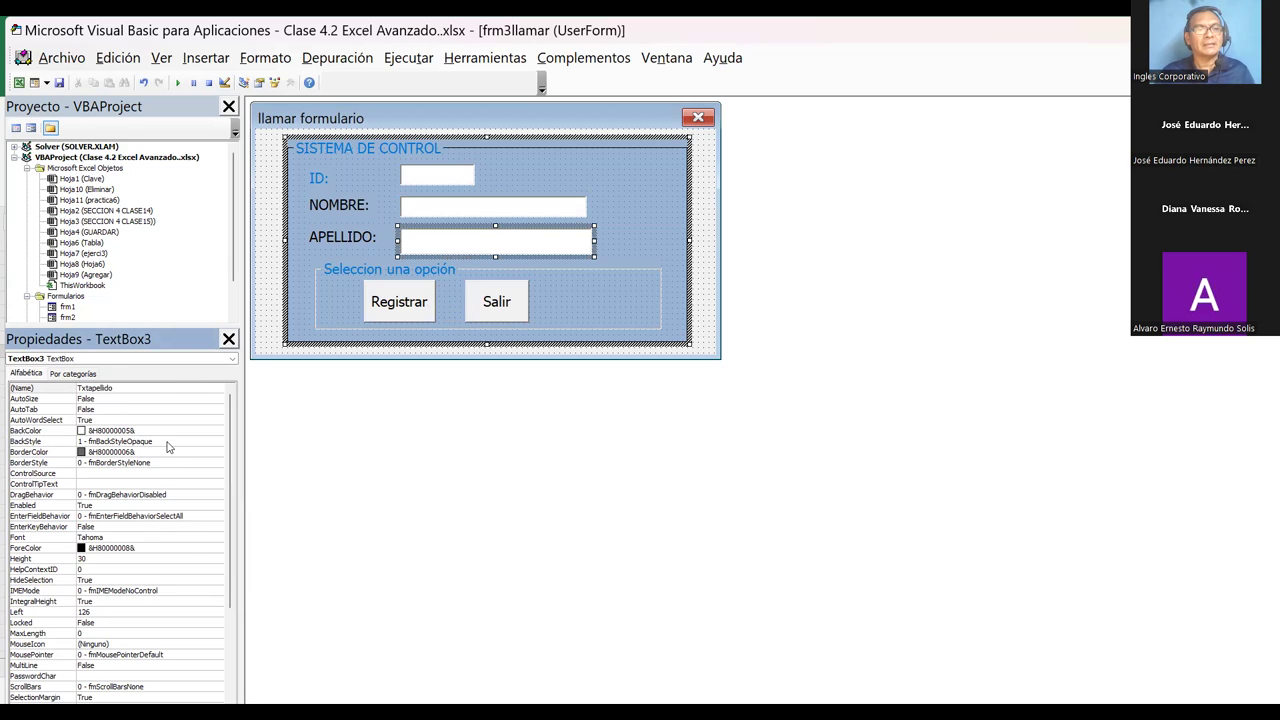
Draw an empty 84 × 90 image control at the SISTEMA DE CONTROL frame's top right.
left_click(373, 250)
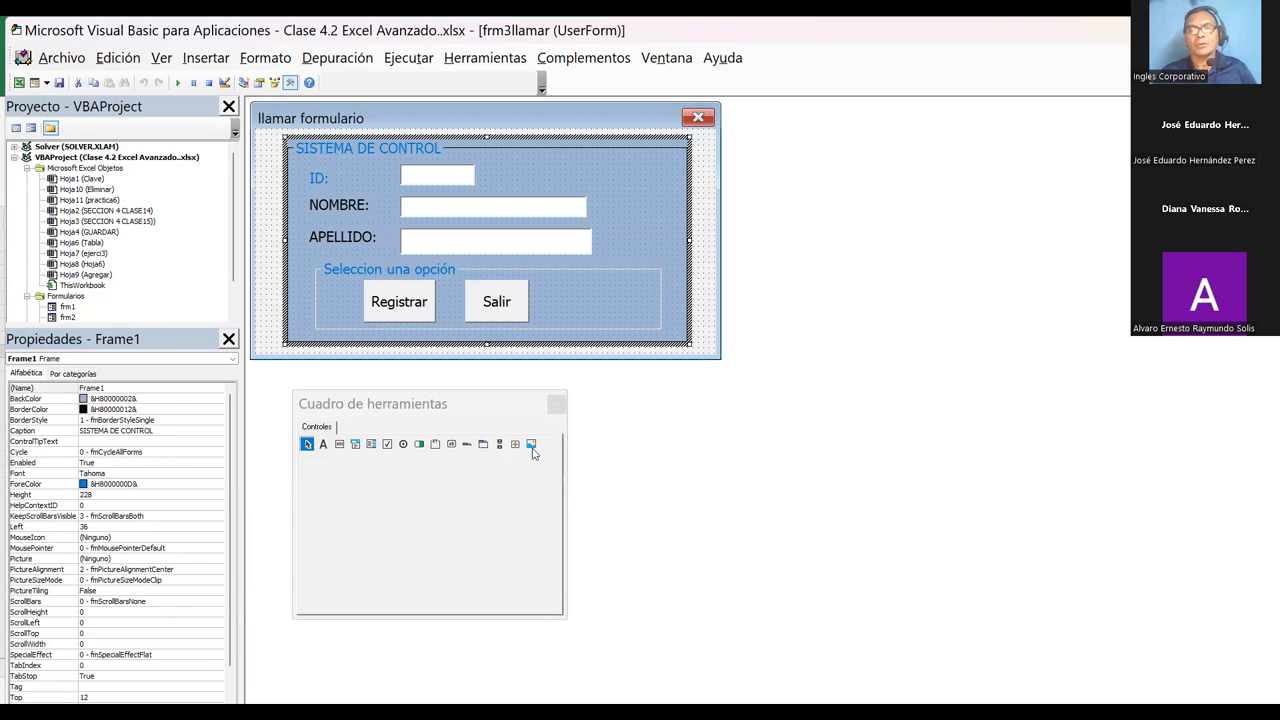
left_click(530, 446)
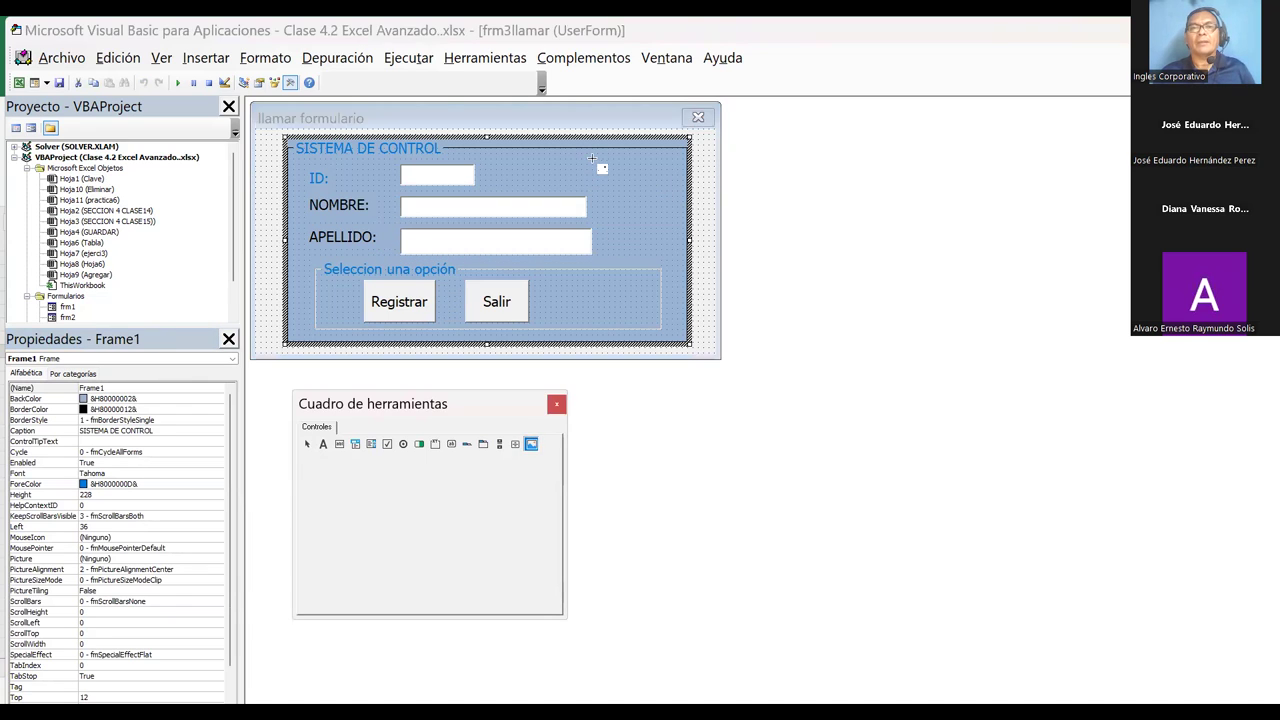
left_click_drag(600, 150, 680, 236)
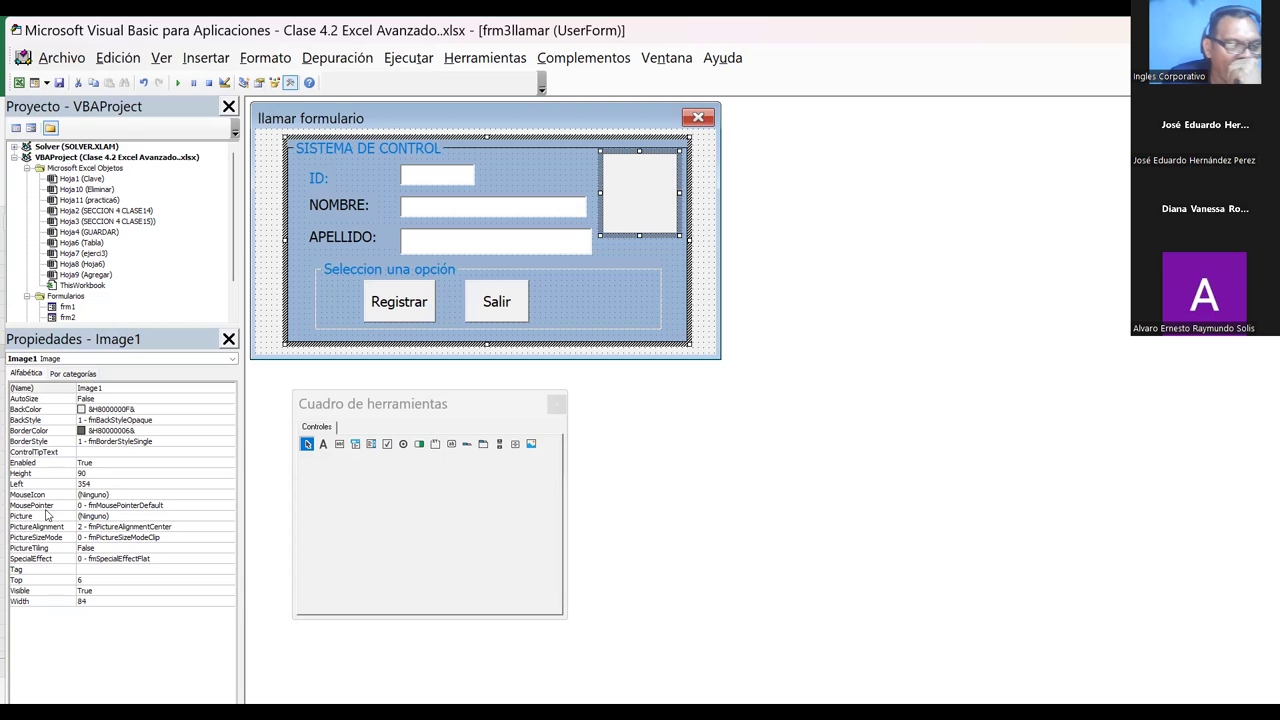
left_click(216, 519)
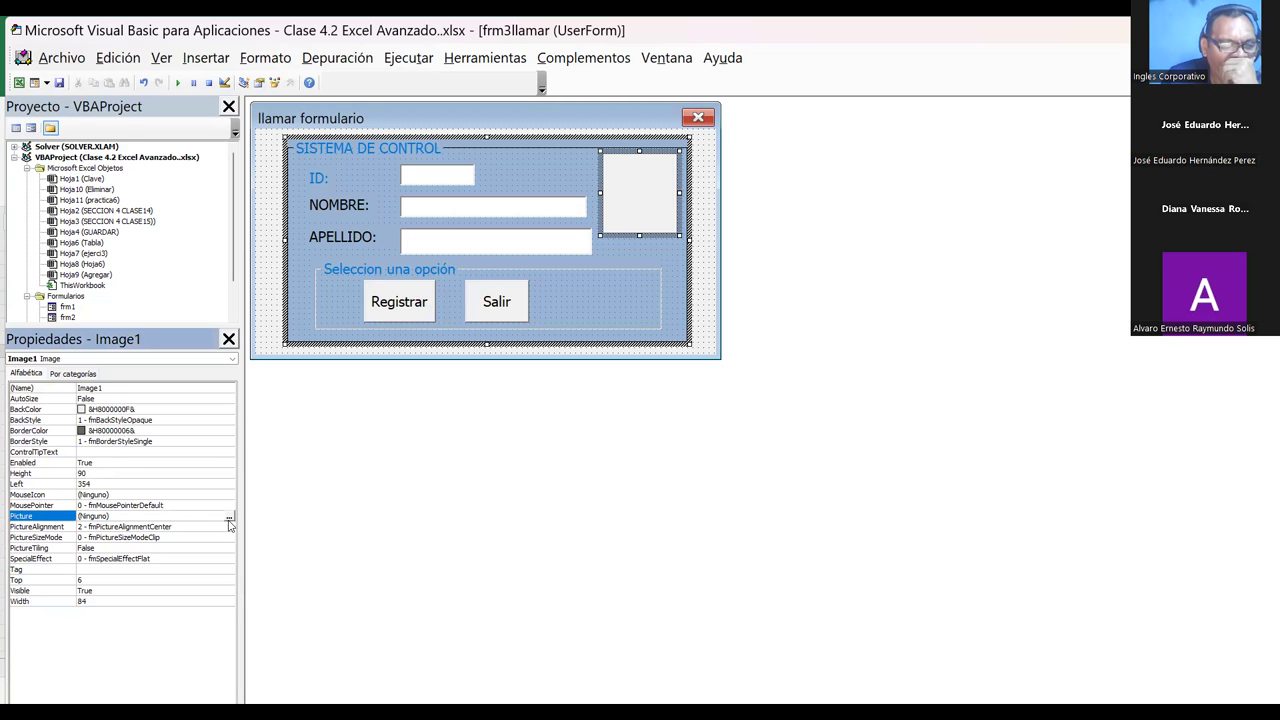
left_click(229, 517)
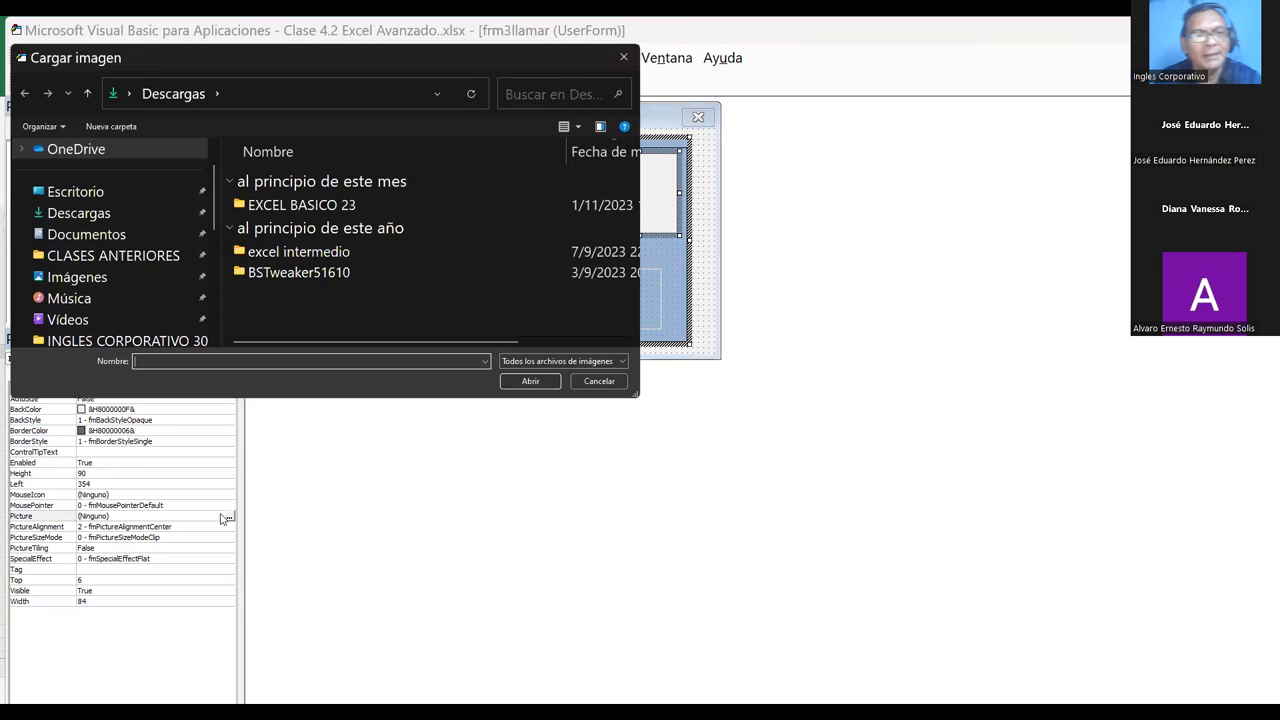
left_click(72, 214)
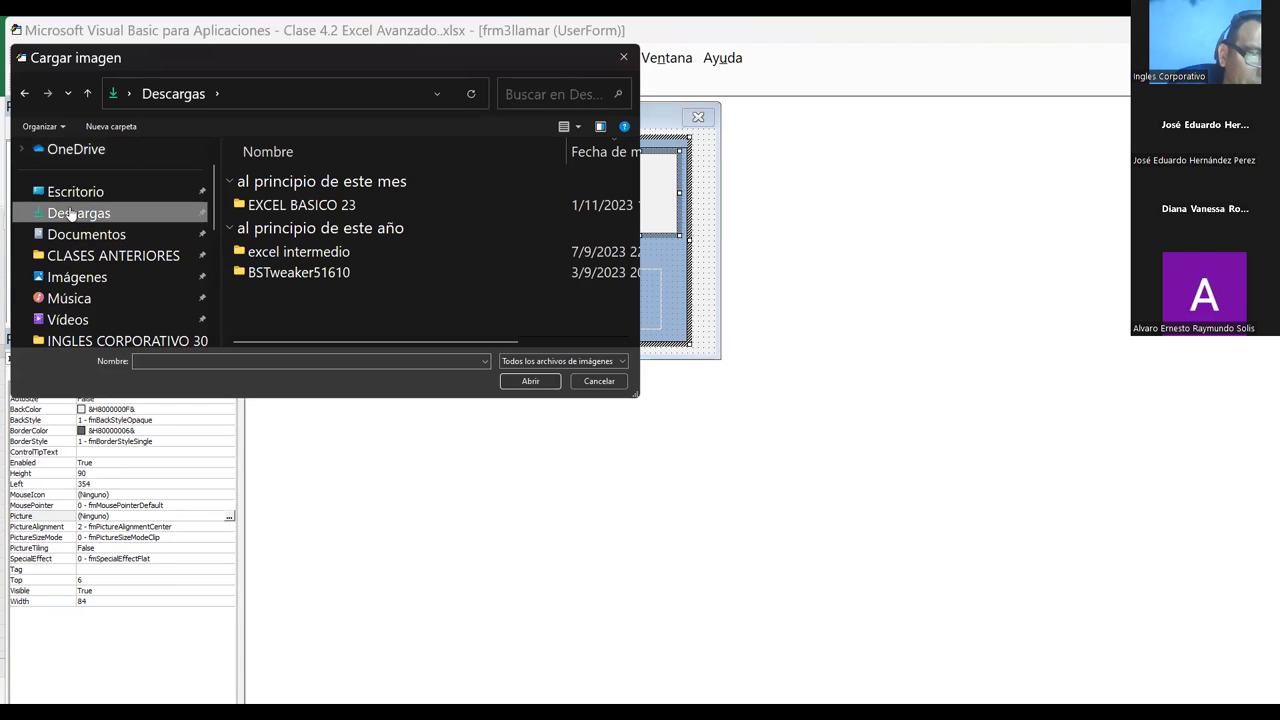
left_click(106, 197)
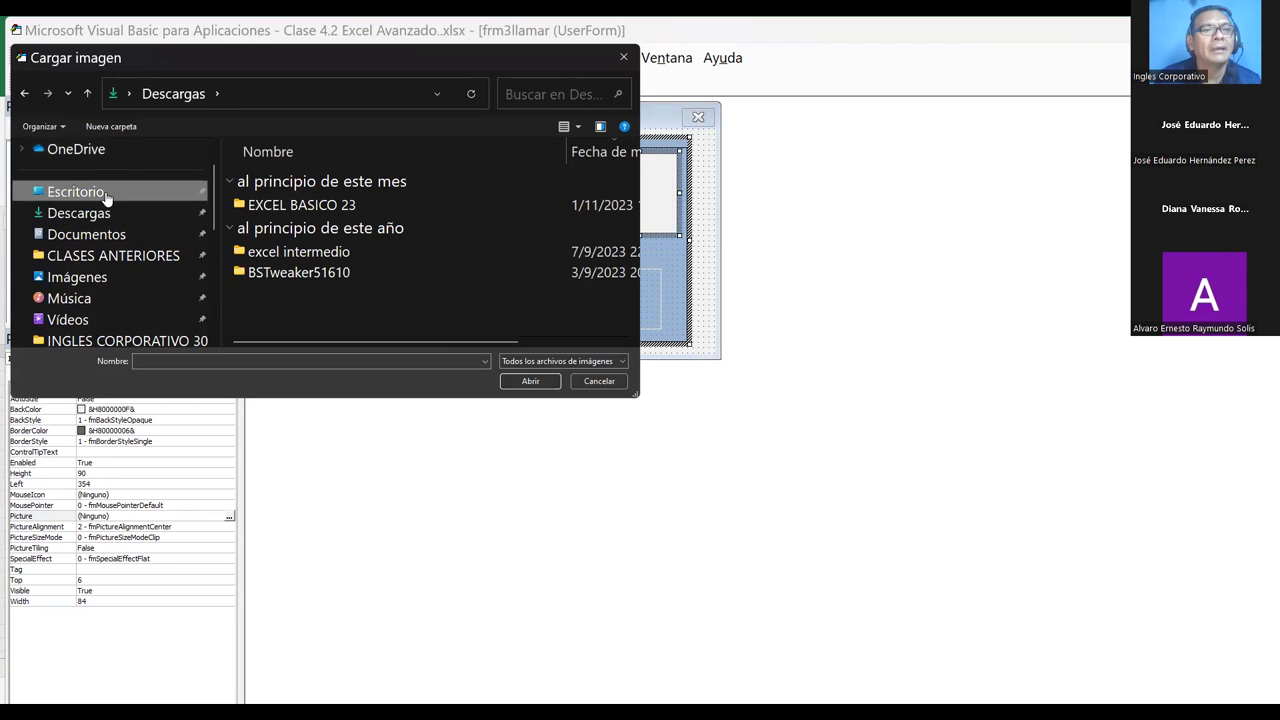
left_click(78, 215)
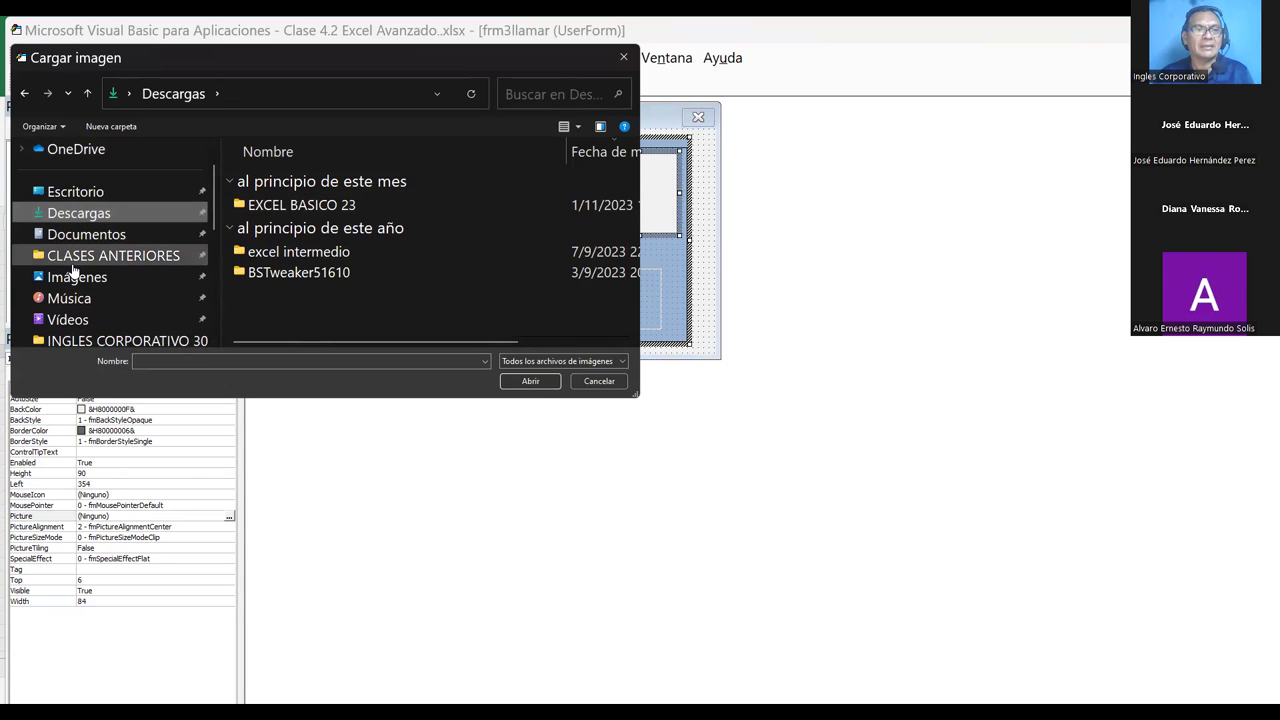
left_click(62, 191)
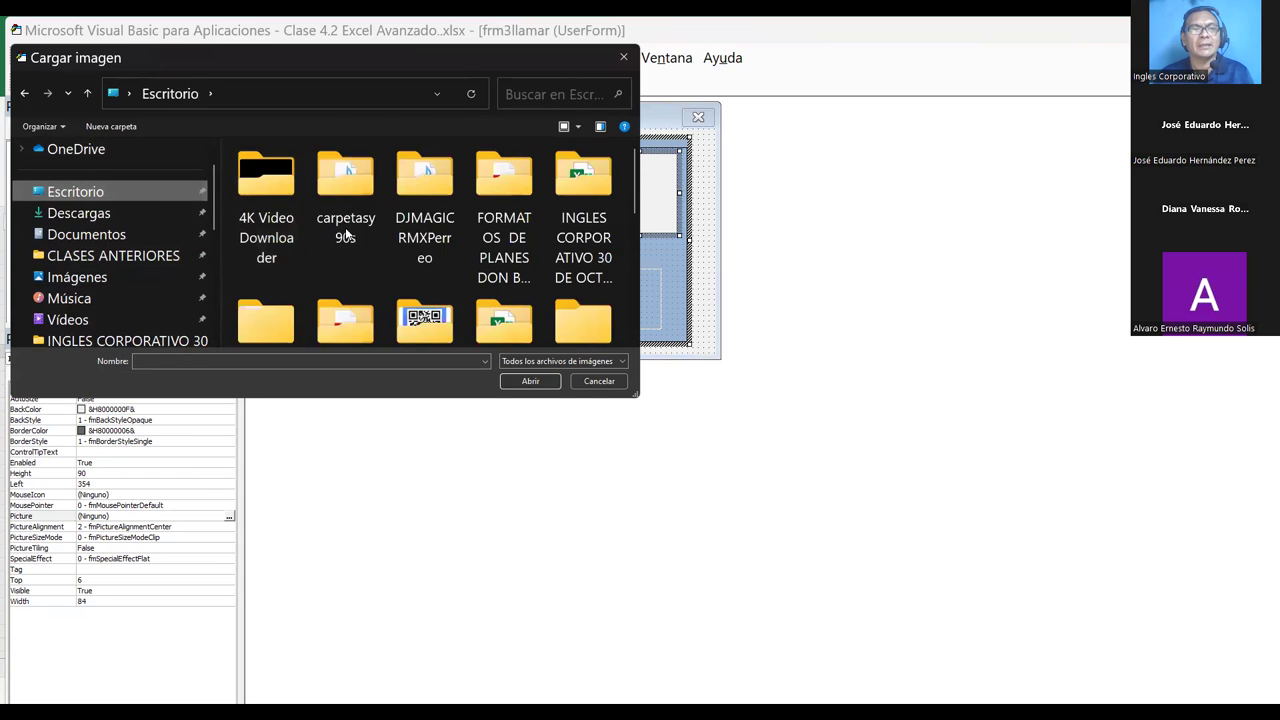
scroll(345, 235, "down", 5)
scroll(340, 260, "up", 5)
key("Escape")
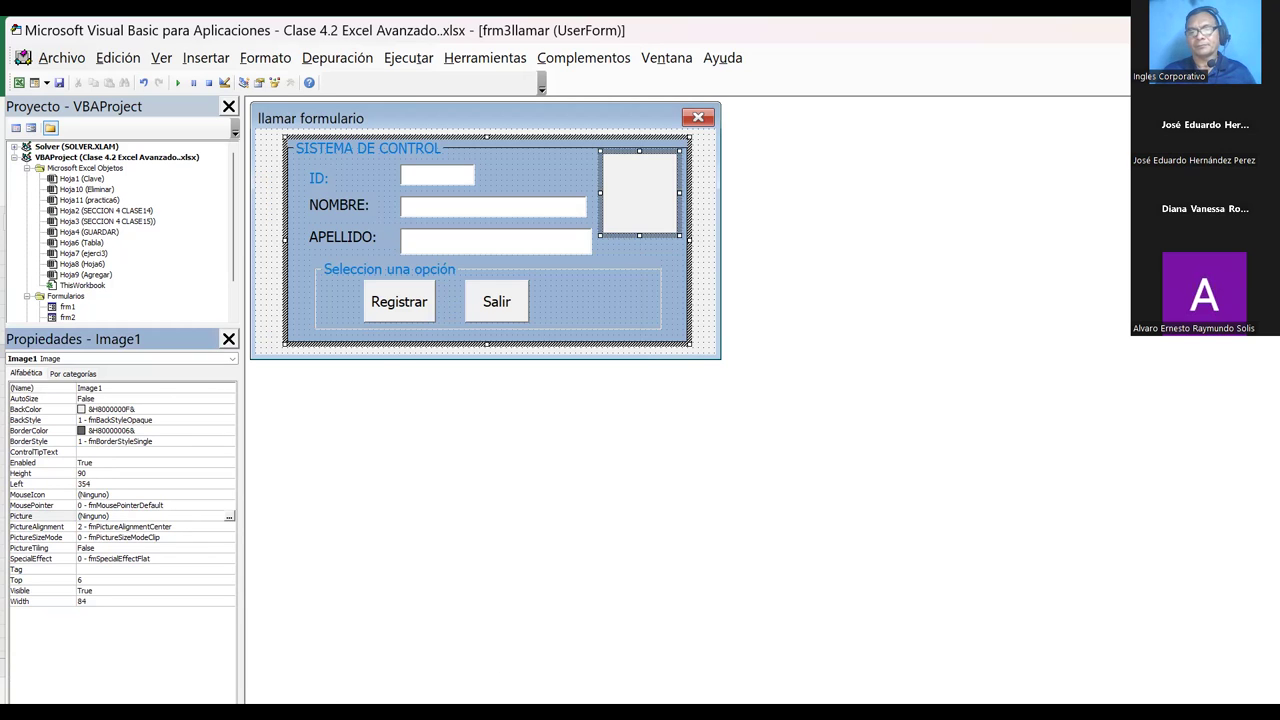
Search online pictures for 'Excel' via Insertar > Ilustraciones > Imágenes > Imágenes en línea.
left_click(18, 82)
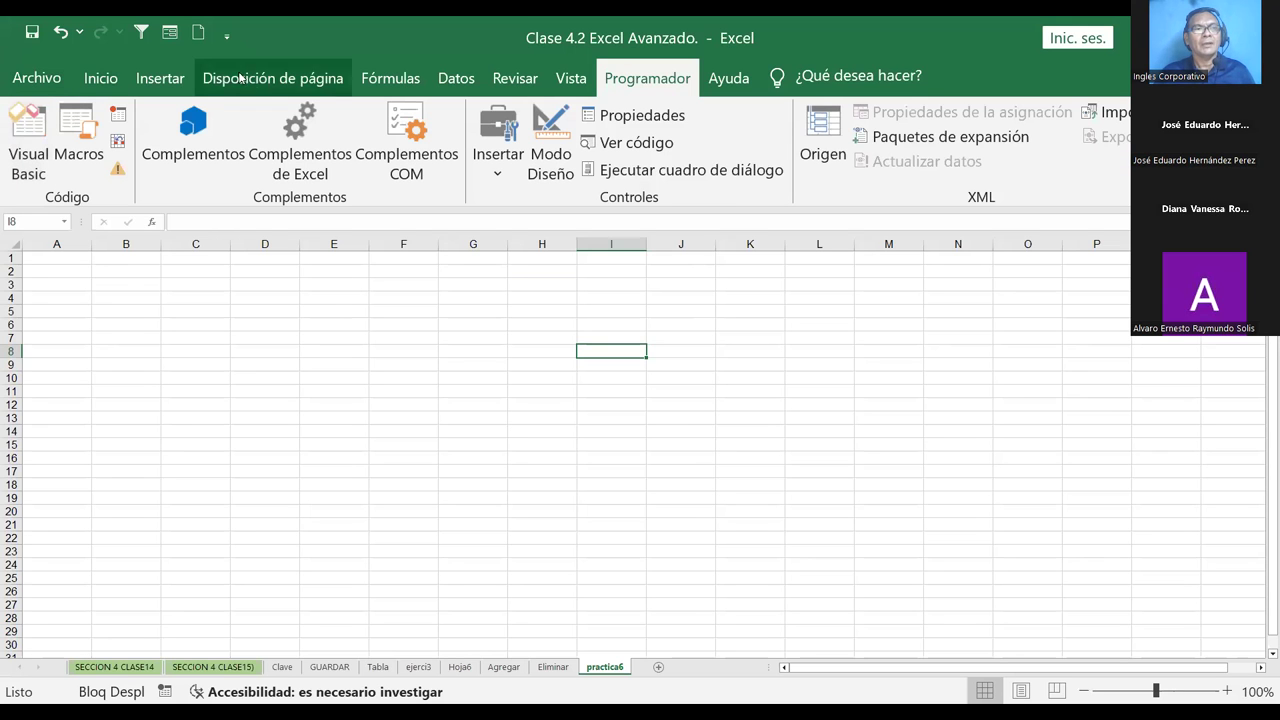
left_click(163, 82)
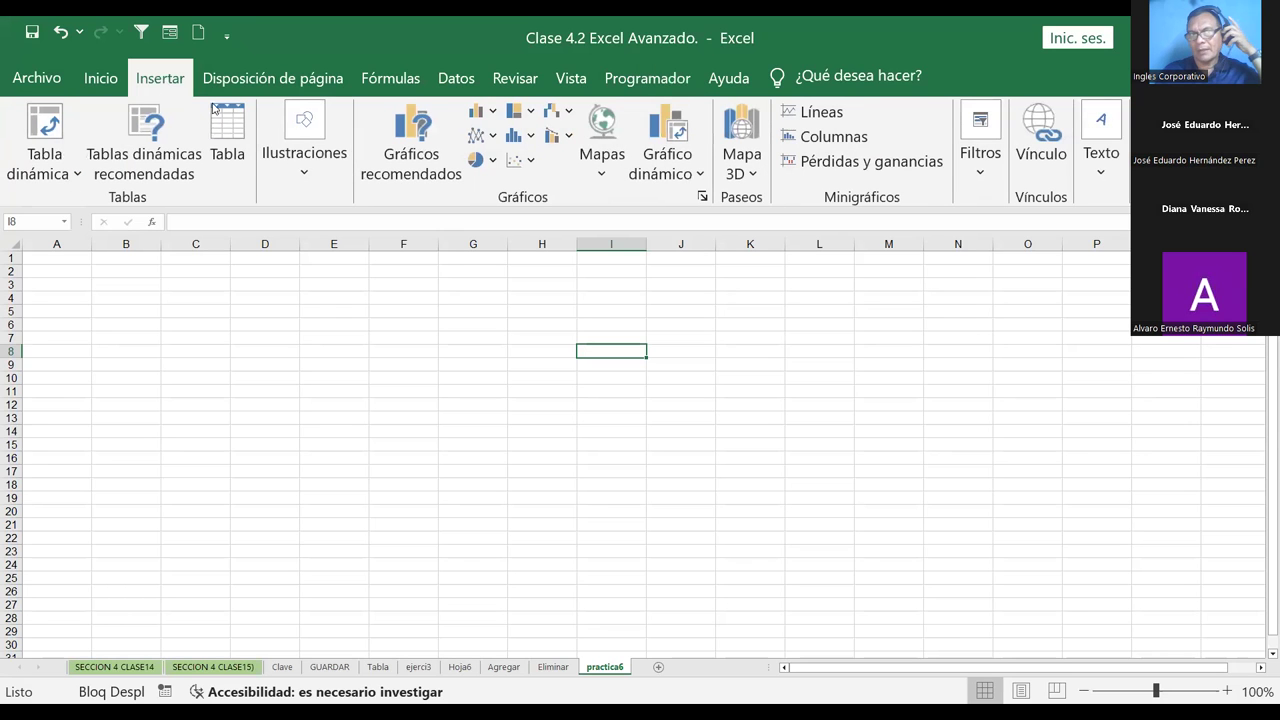
left_click(298, 174)
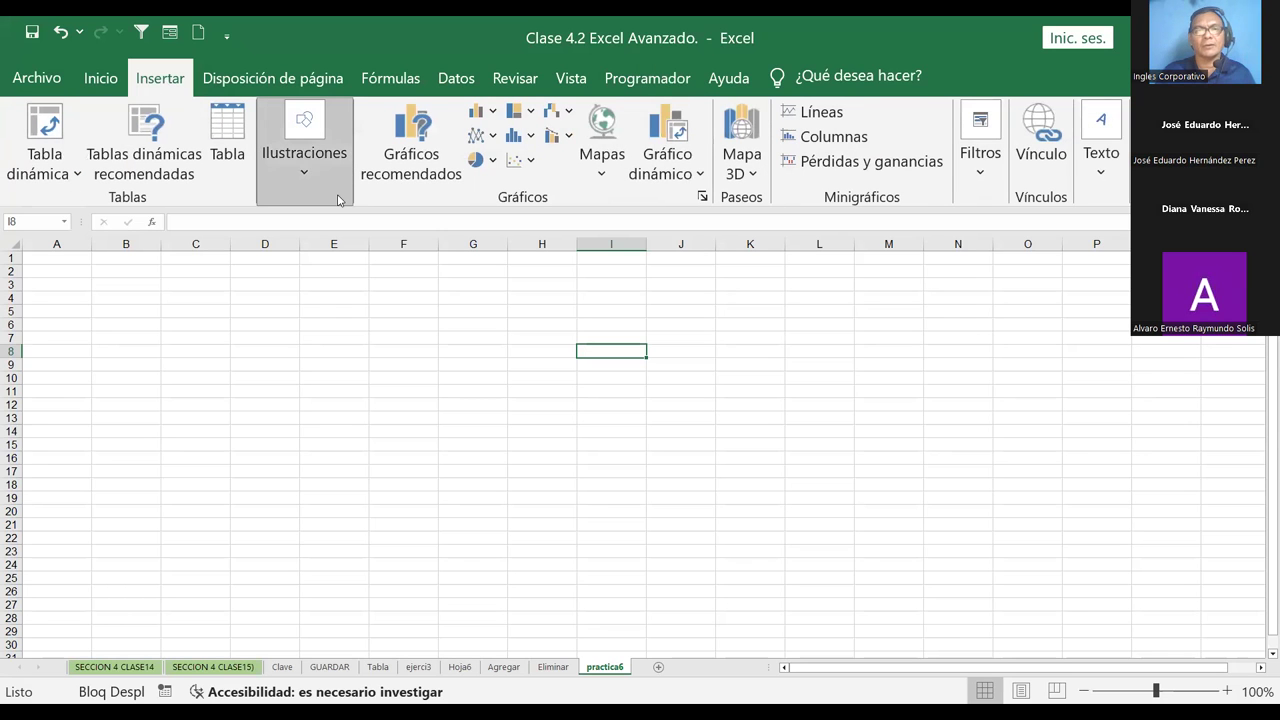
left_click(295, 283)
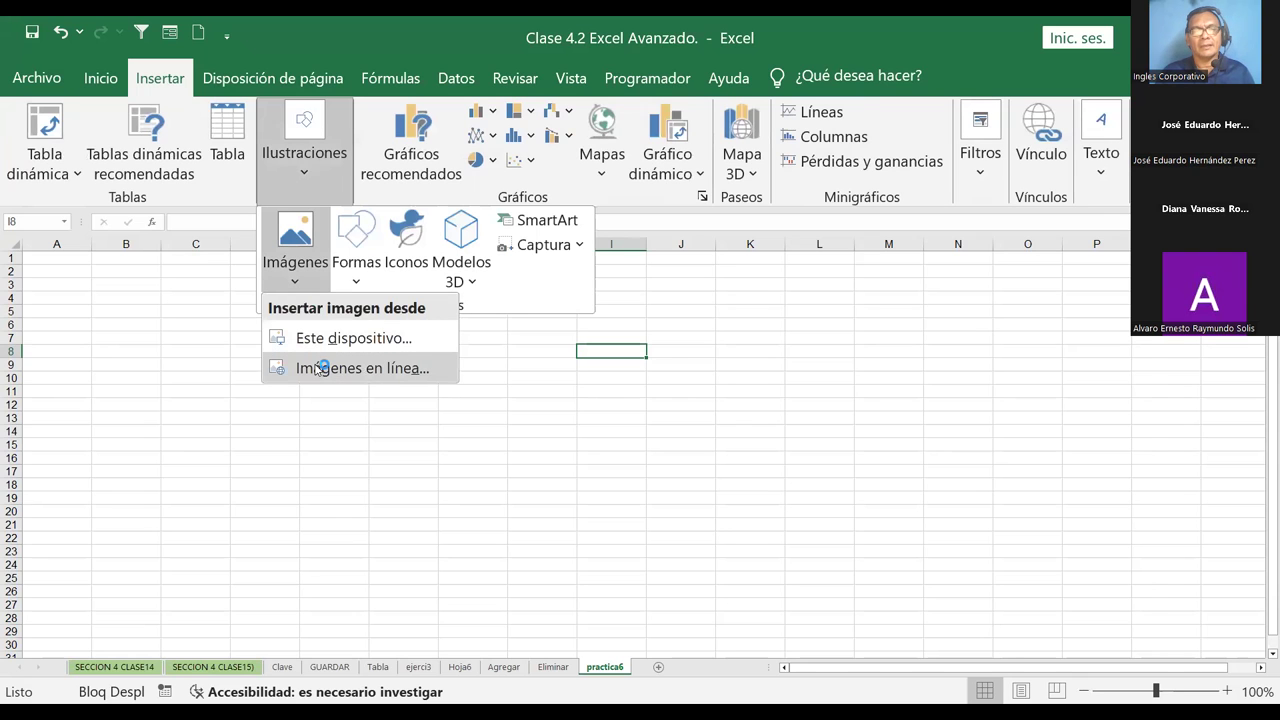
left_click(316, 369)
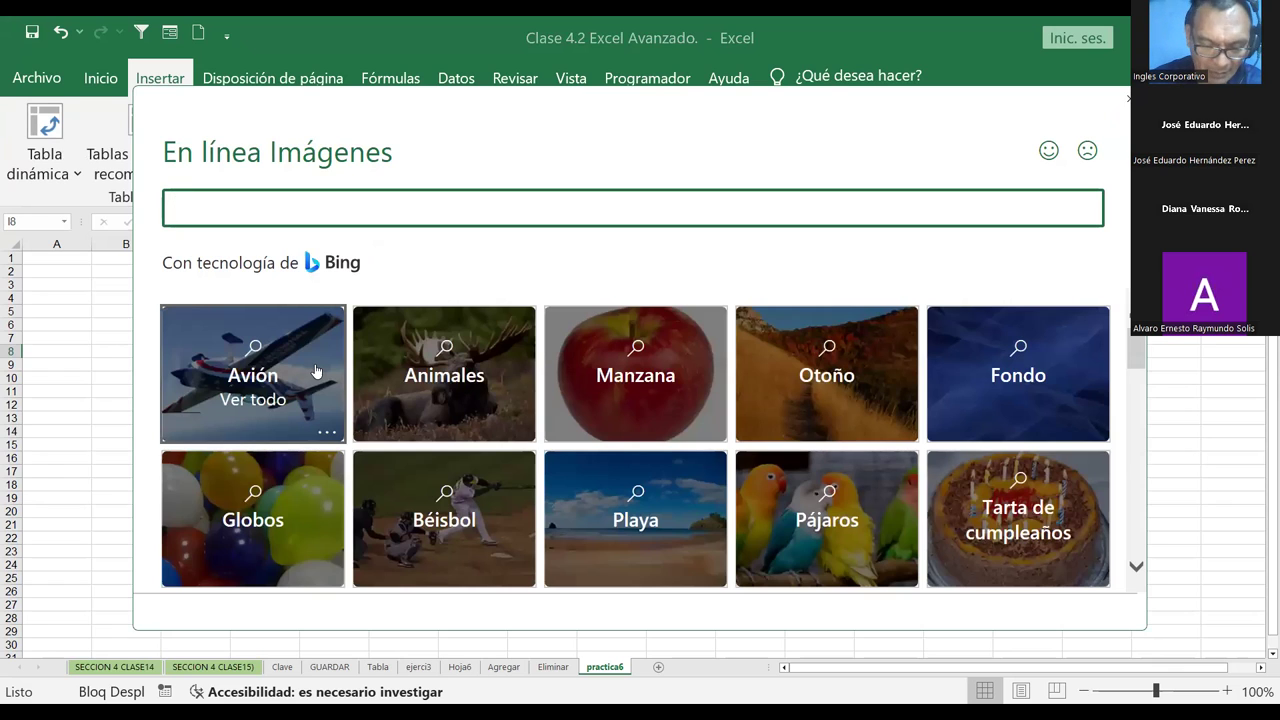
type("Excel")
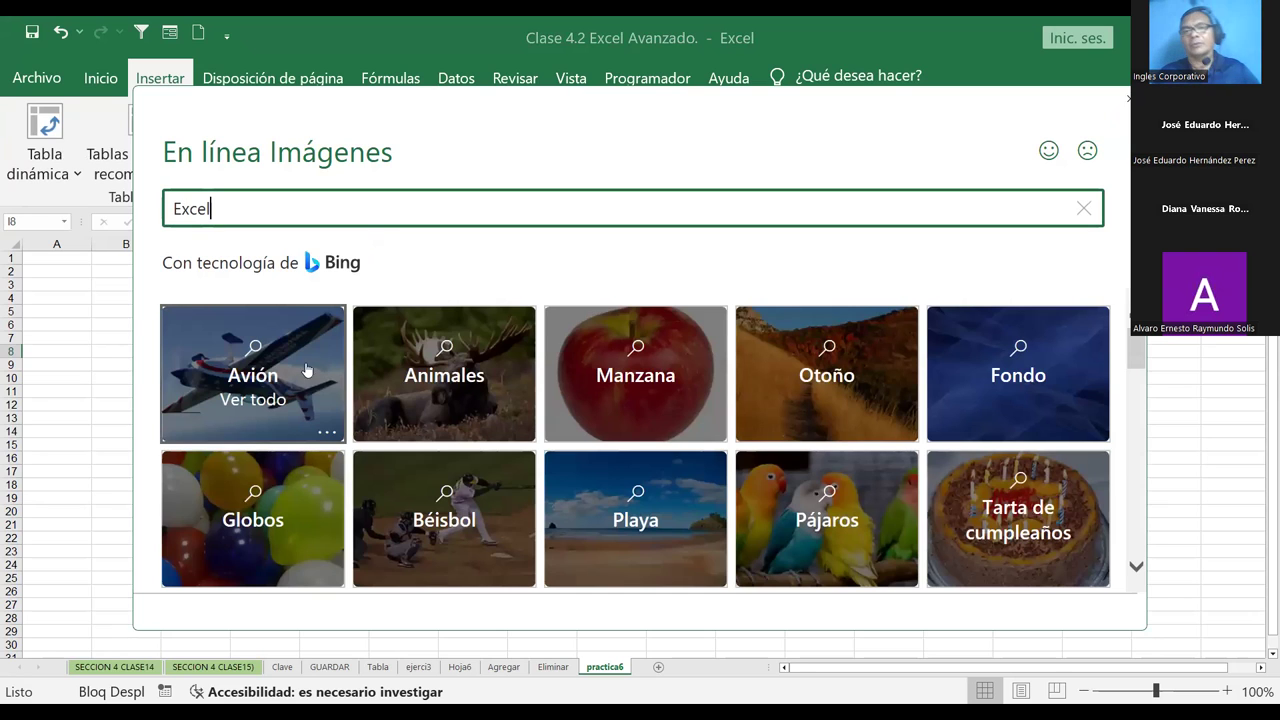
key("Return")
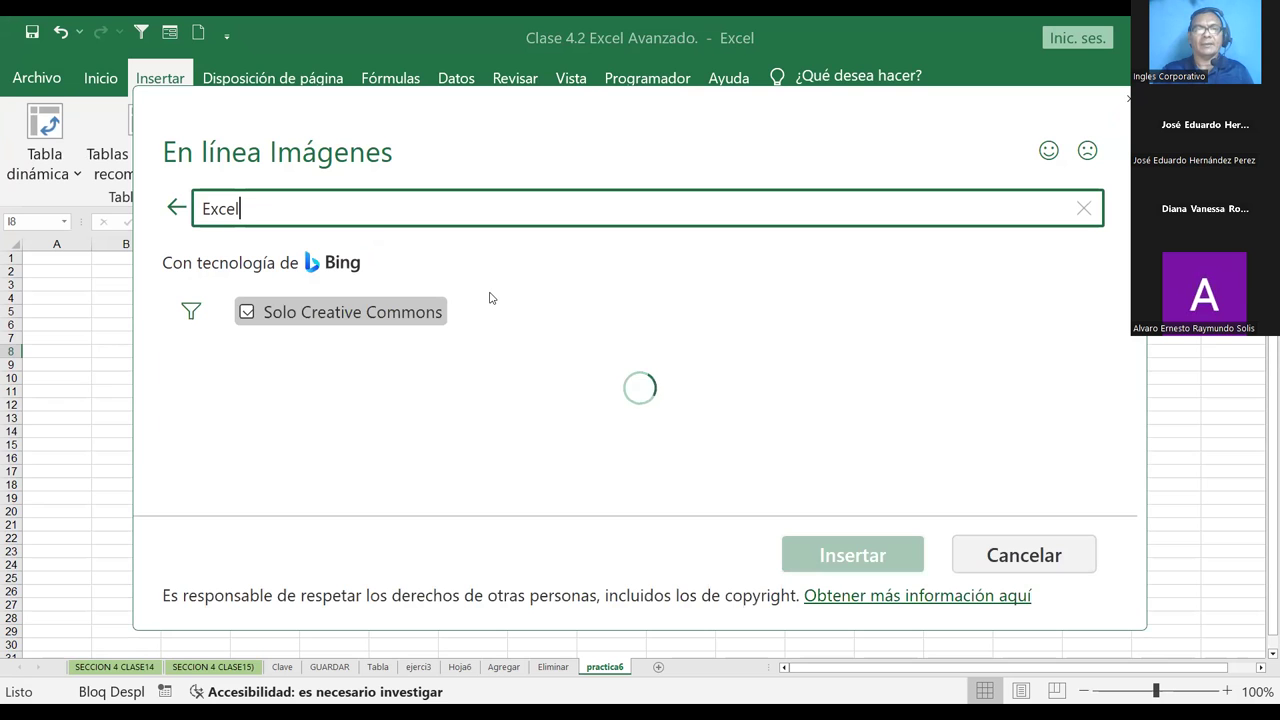
Insert the green Excel logo from the search results onto the practica6 sheet.
scroll(437, 398, "down", 2)
scroll(437, 398, "down", 3)
scroll(420, 400, "down", 3)
scroll(420, 423, "down", 3)
scroll(410, 450, "down", 3)
scroll(399, 480, "down", 2)
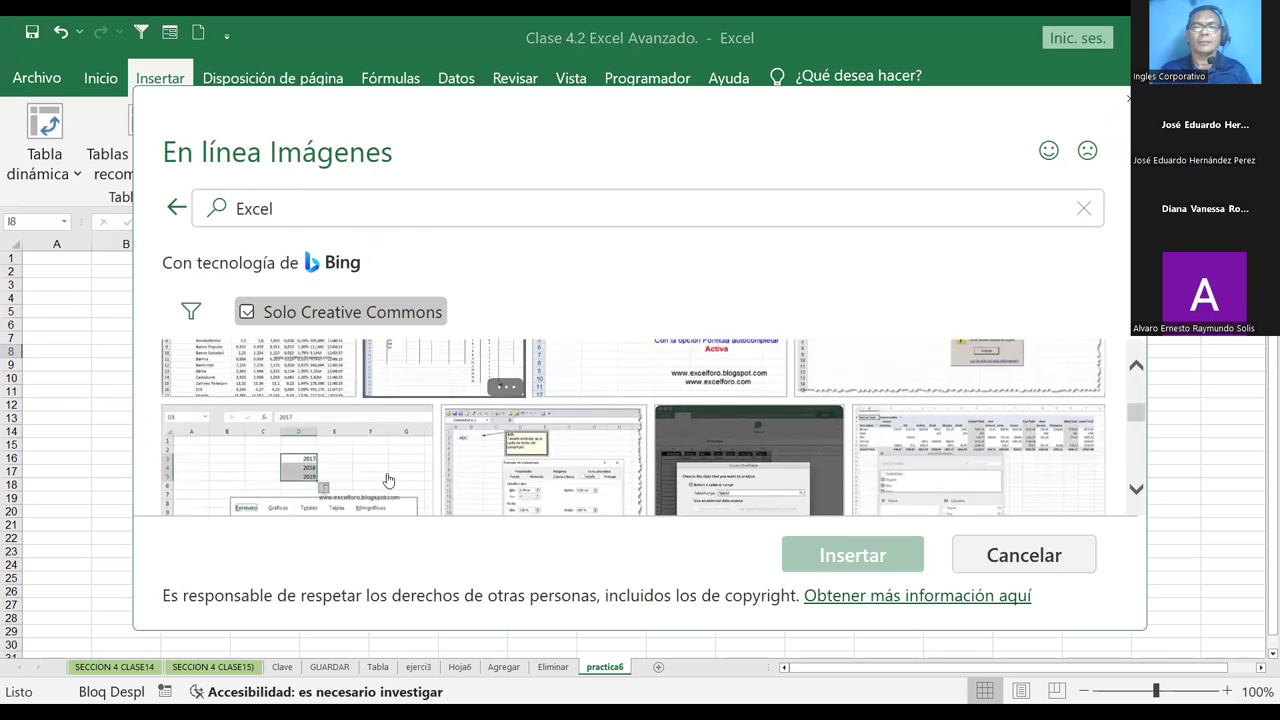
scroll(396, 483, "down", 2)
scroll(395, 485, "down", 2)
scroll(393, 487, "down", 2)
scroll(393, 487, "down", 2)
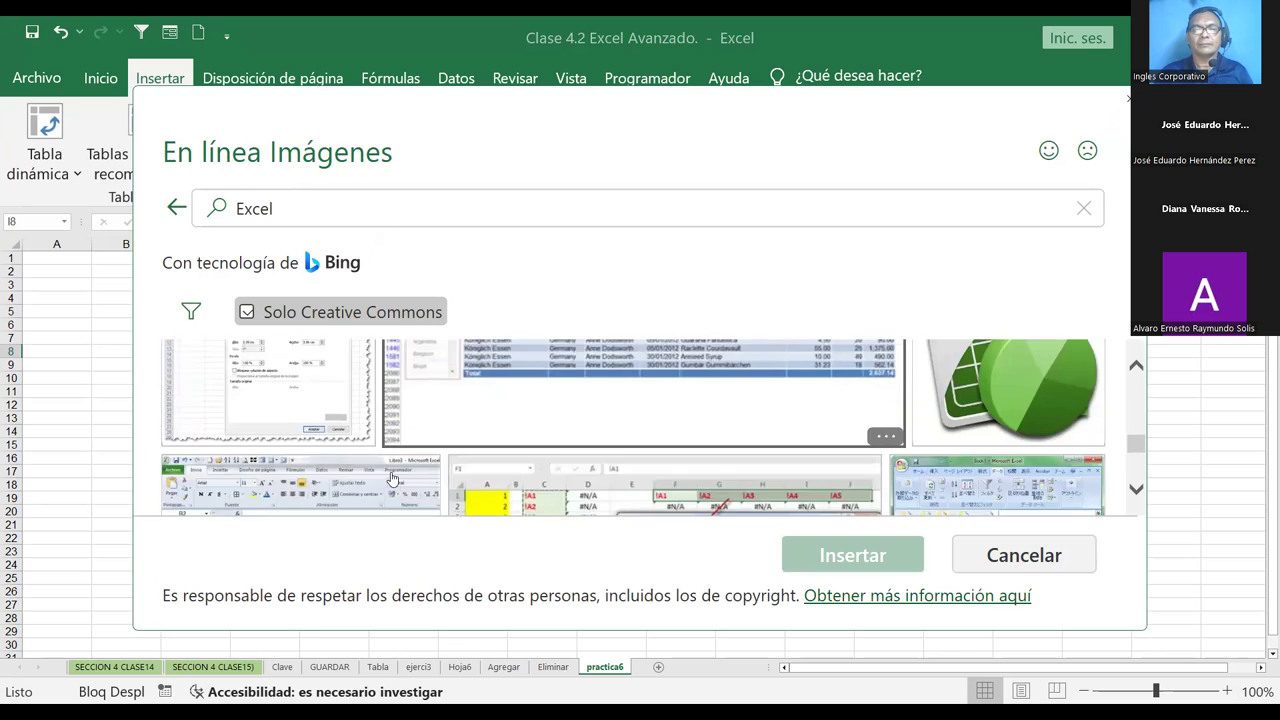
left_click(998, 385)
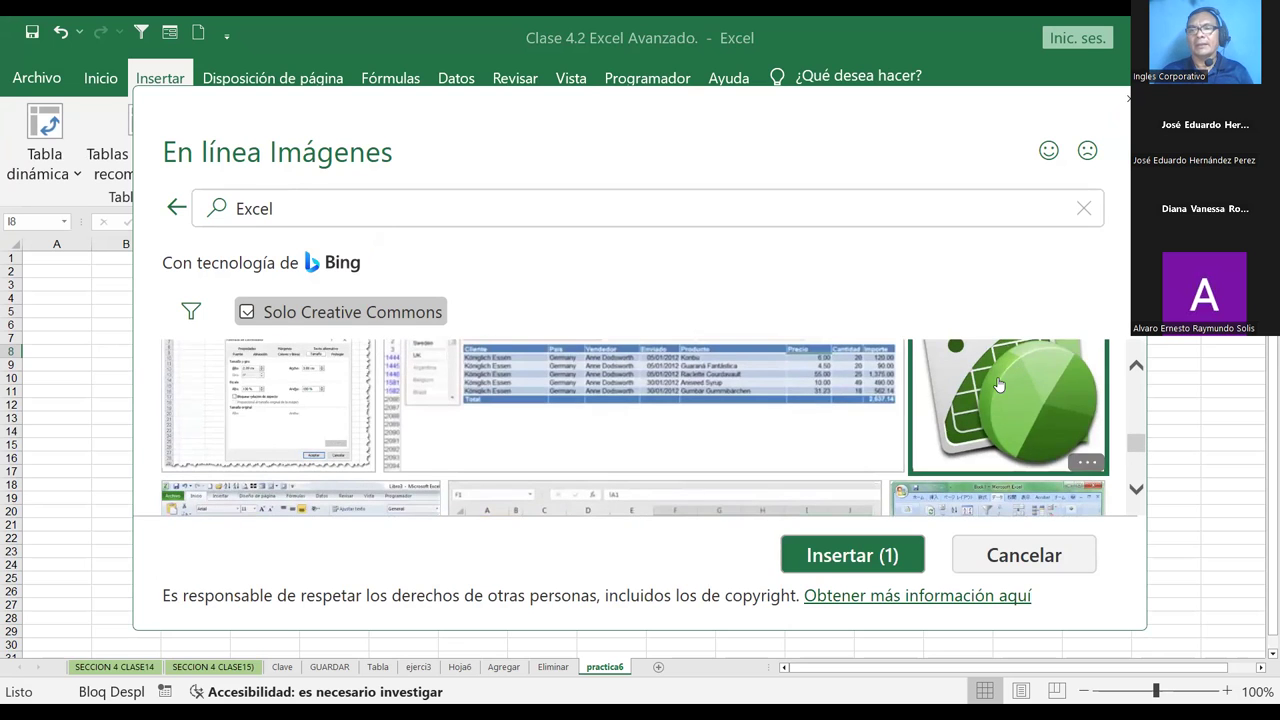
left_click(840, 560)
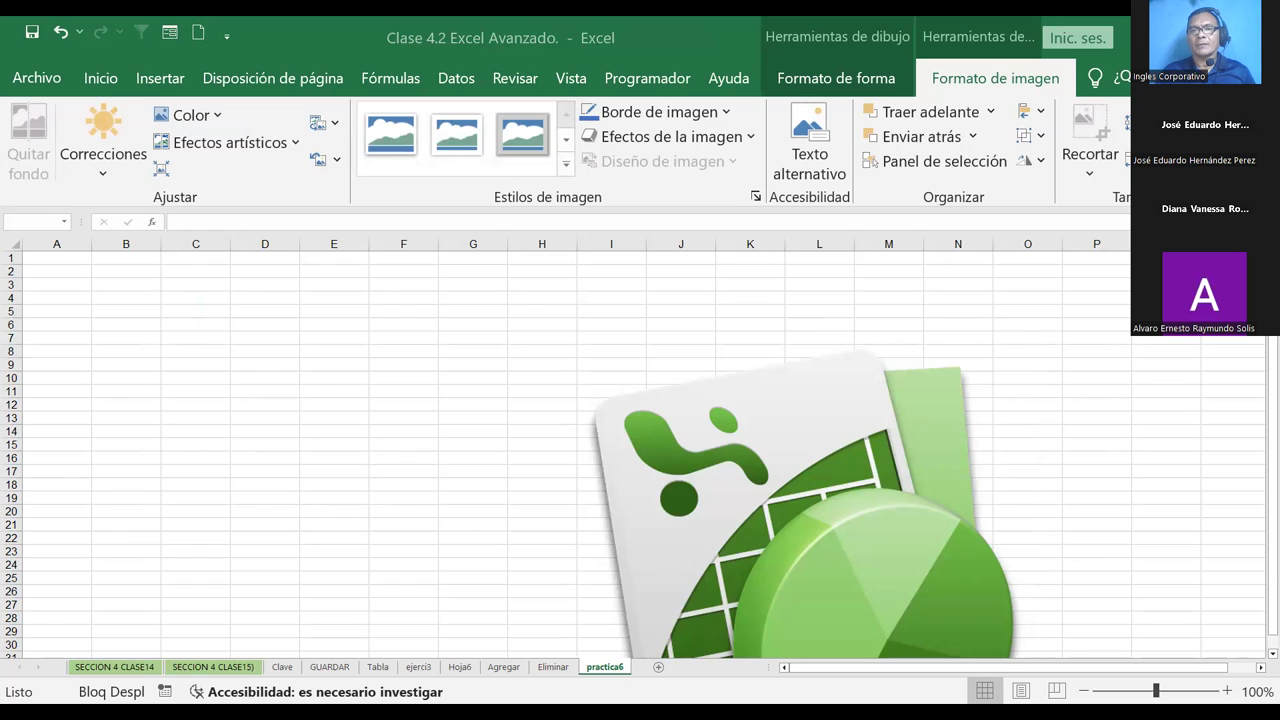
key("alt+F11")
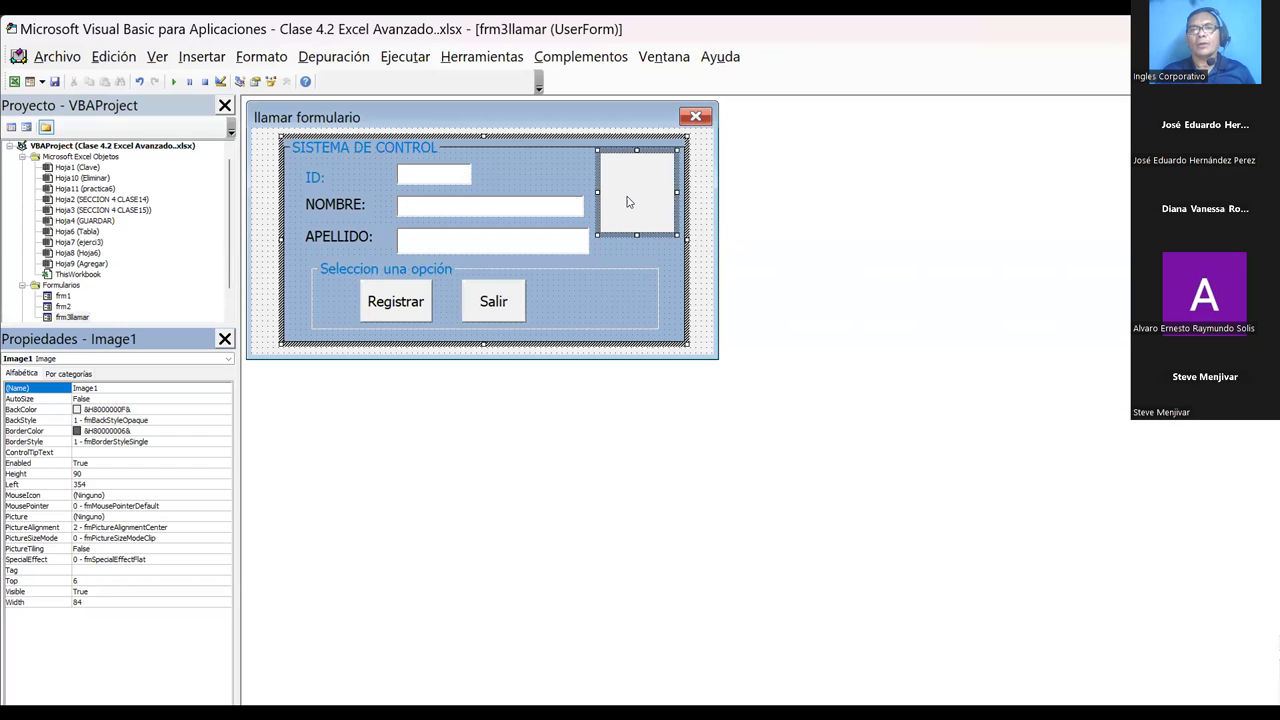
left_click(648, 149)
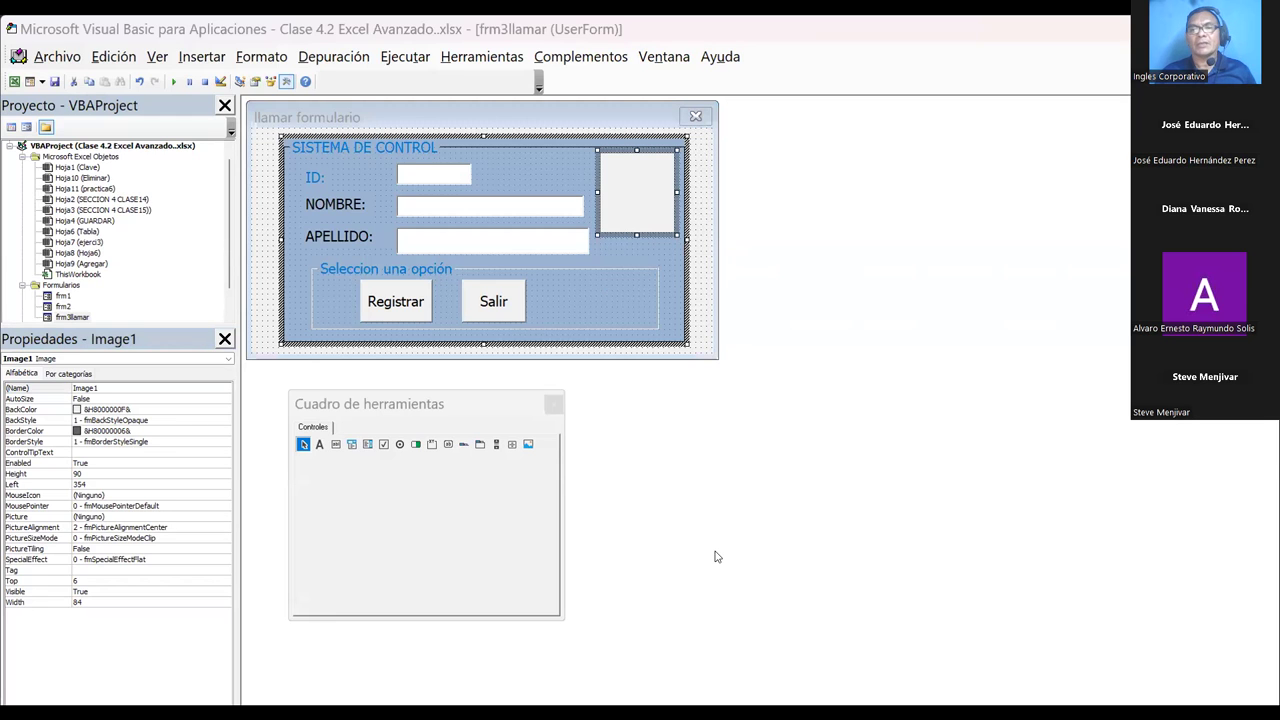
key("alt+F11")
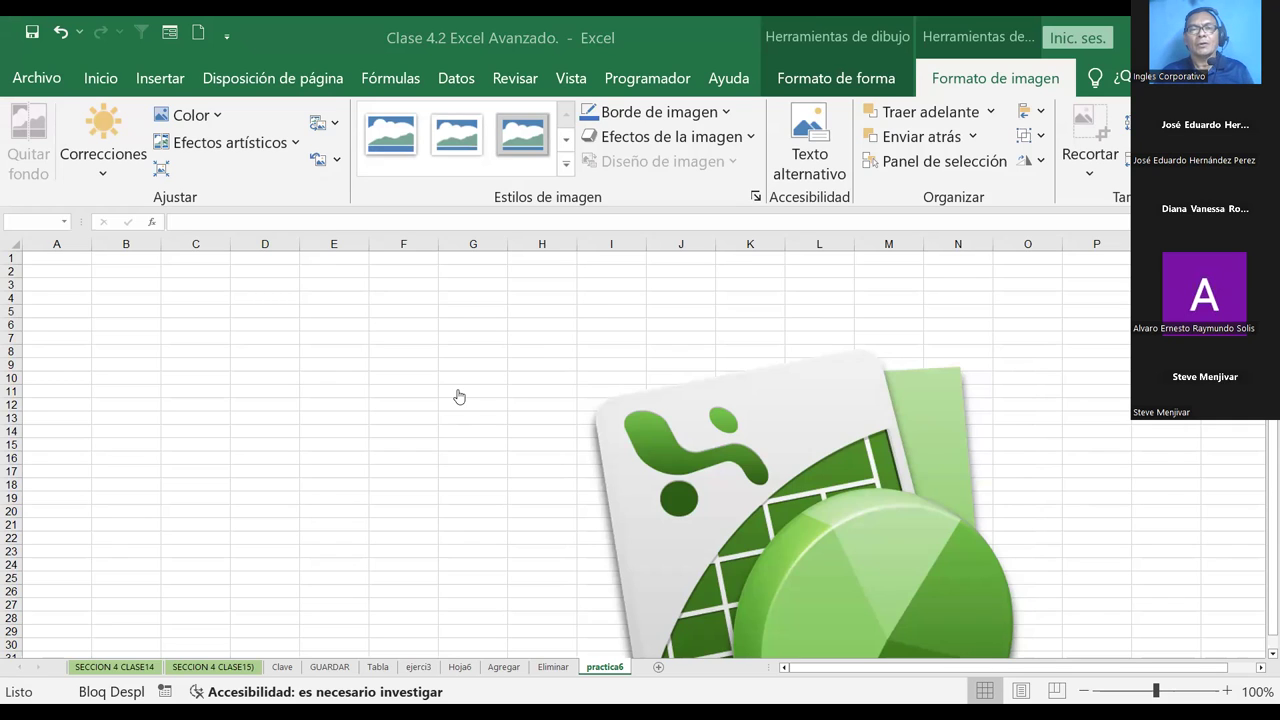
key("F12")
key("Escape")
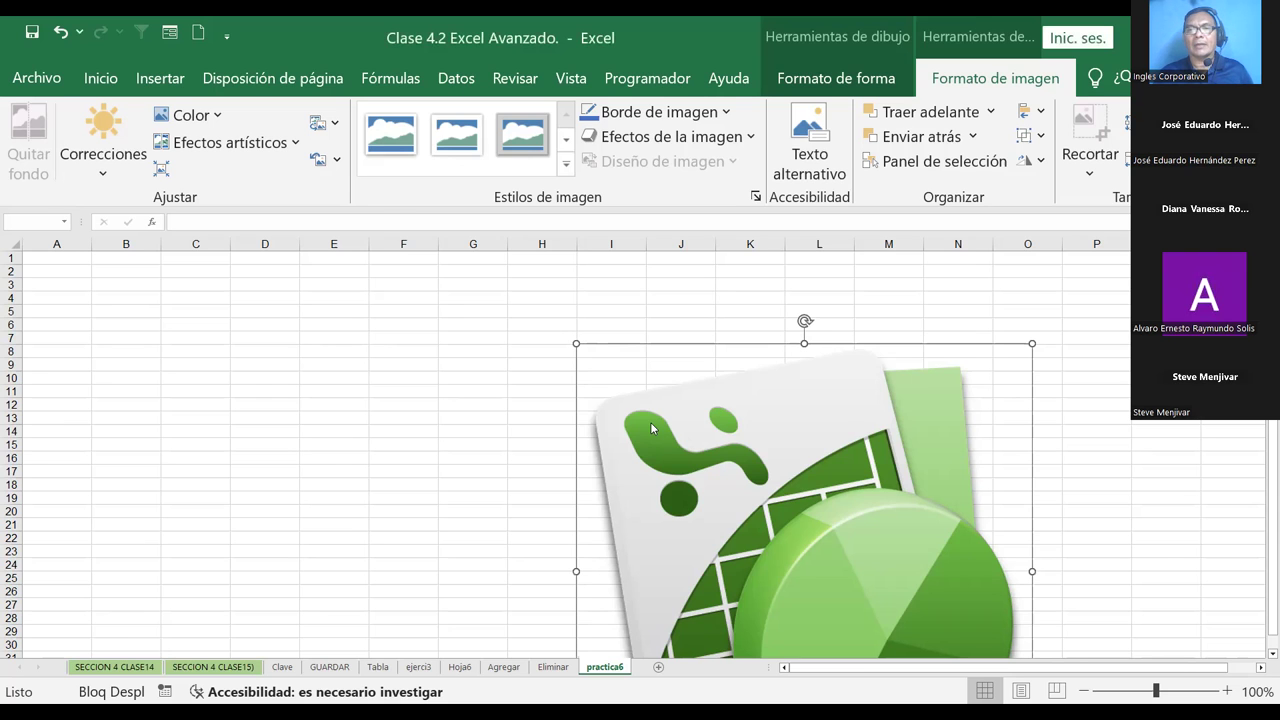
key("alt+F11")
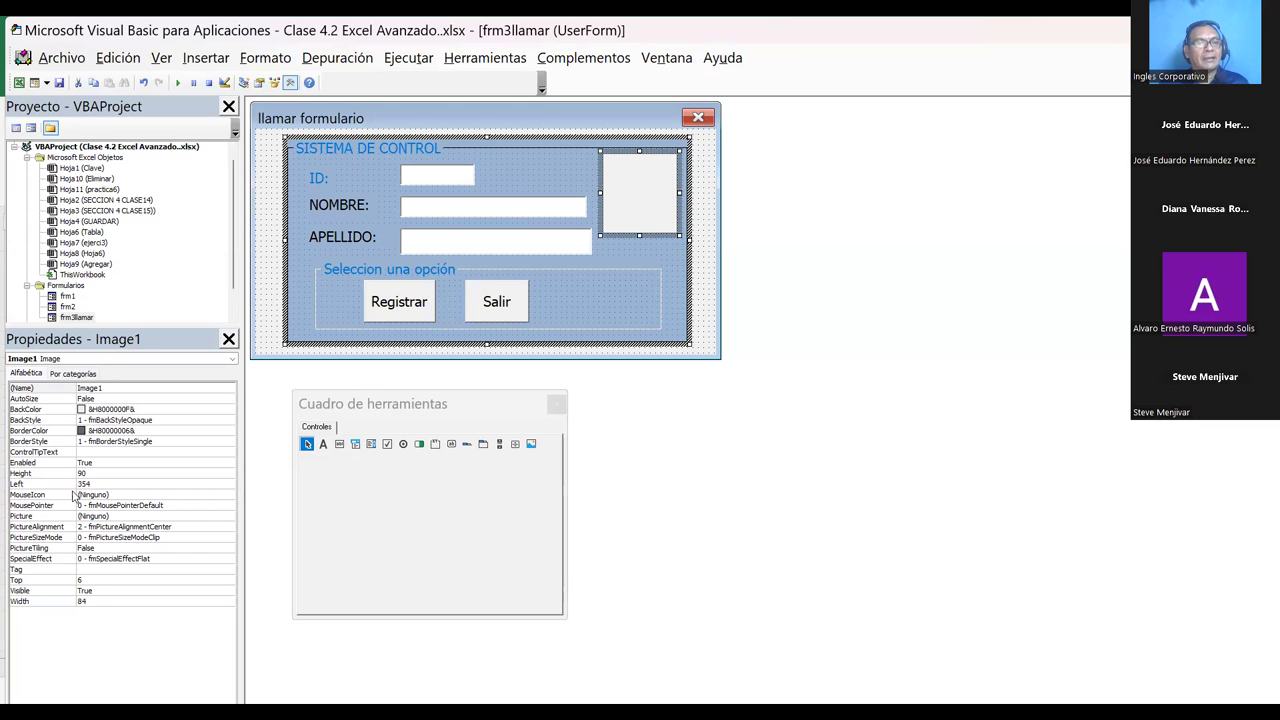
Open the image box's Picture file chooser and show files of every type (*).
left_click(119, 516)
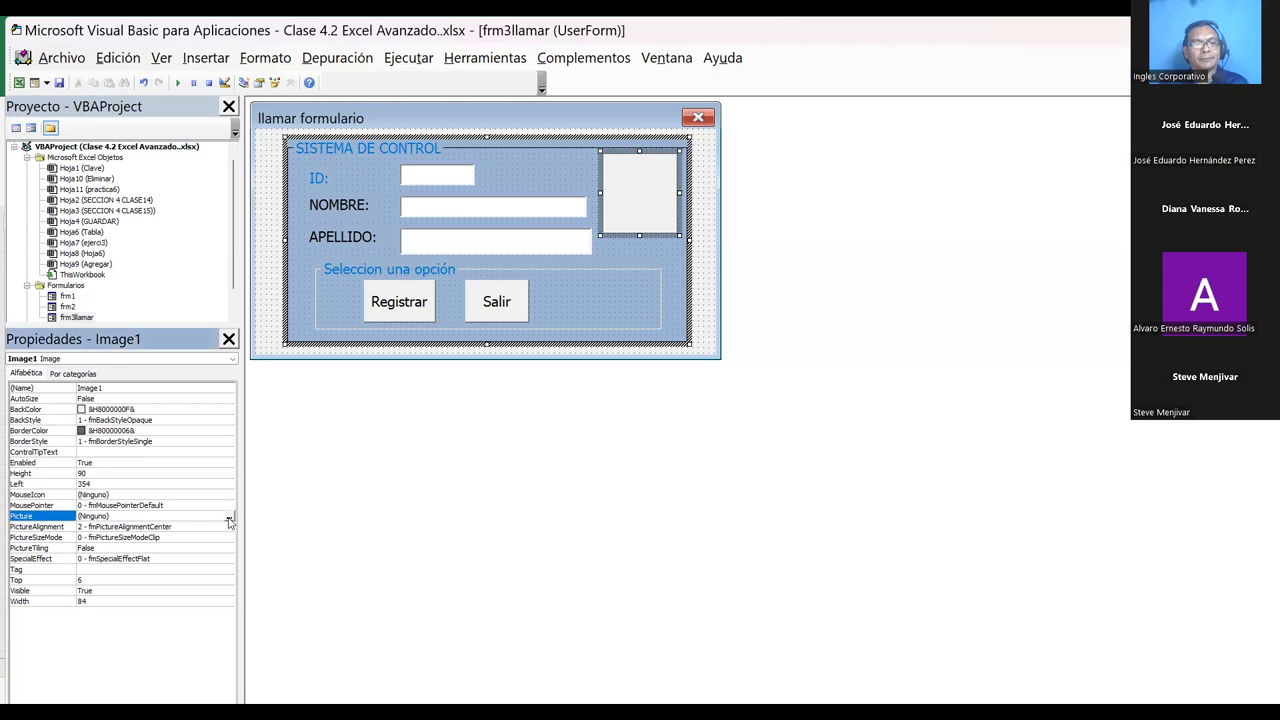
left_click(229, 516)
left_click(63, 191)
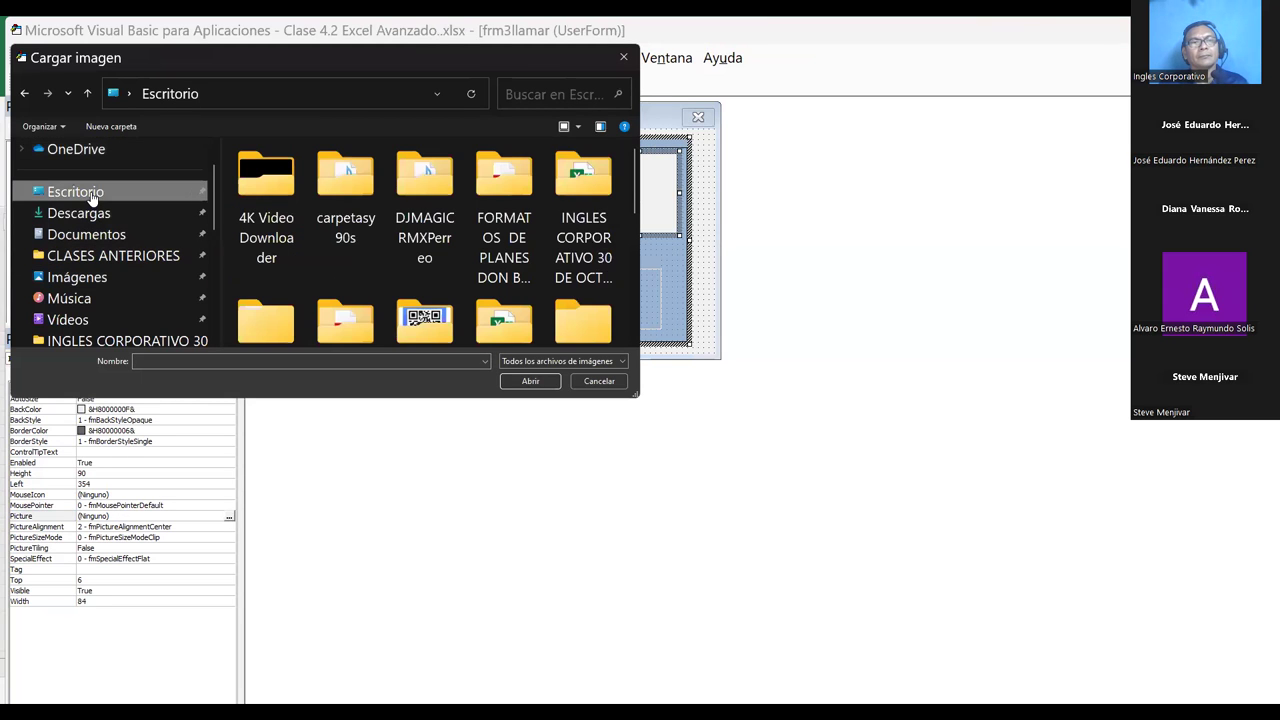
left_click_drag(634, 180, 641, 287)
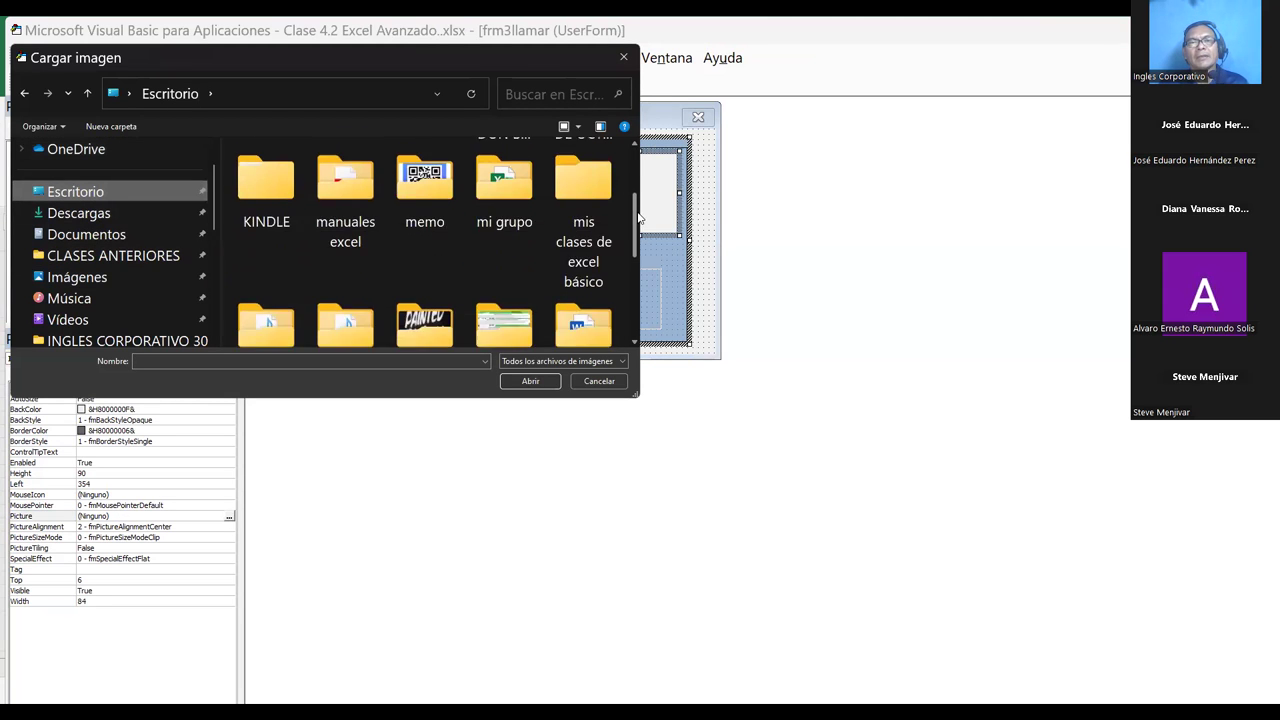
left_click(342, 360)
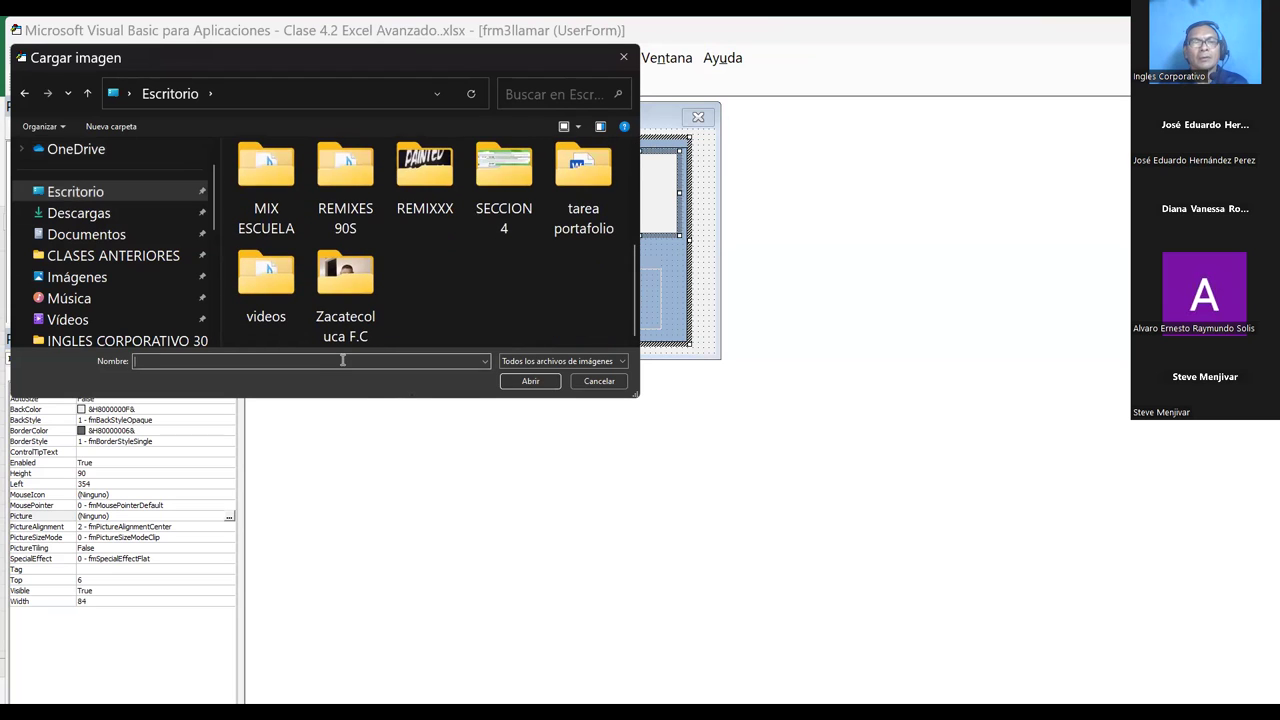
type("*.*")
key("Return")
Load the avanzado chart picture from Descargas into the image box.
scroll(433, 232, "down", 5)
scroll(433, 232, "down", 5)
scroll(430, 250, "down", 5)
scroll(426, 280, "down", 3)
scroll(426, 280, "up", 2)
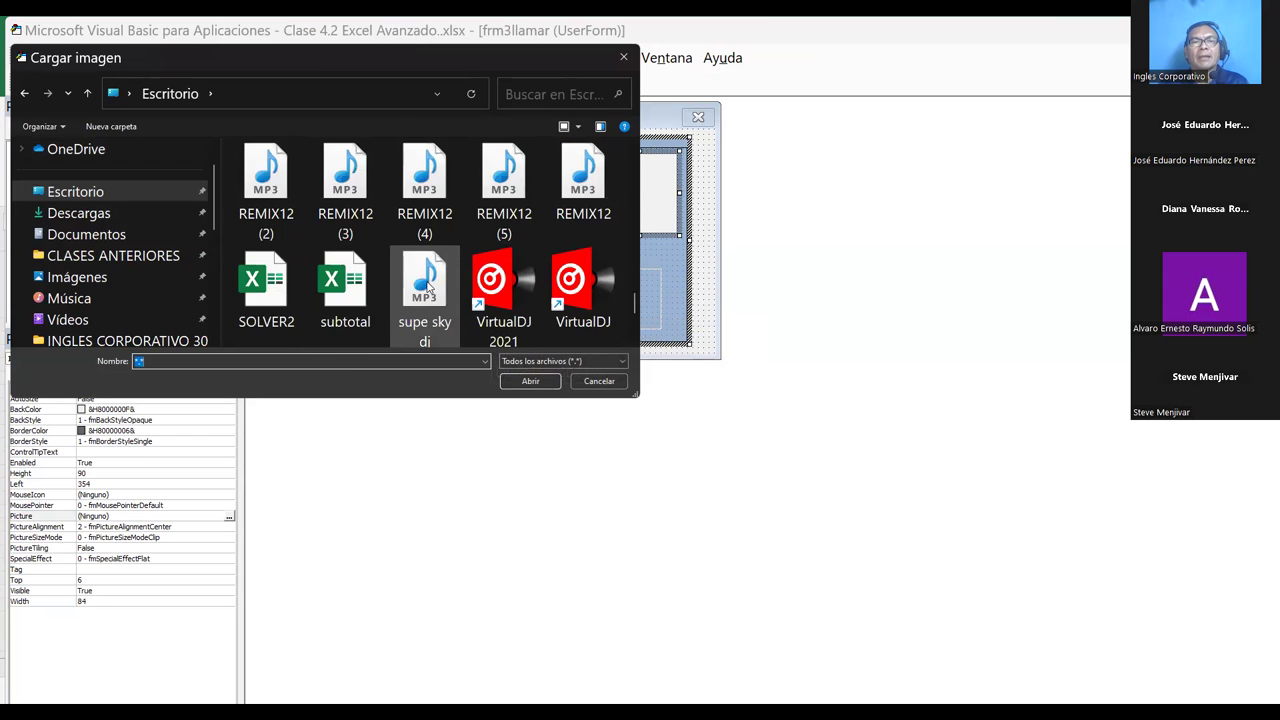
scroll(426, 285, "down", 3)
scroll(429, 282, "up", 1)
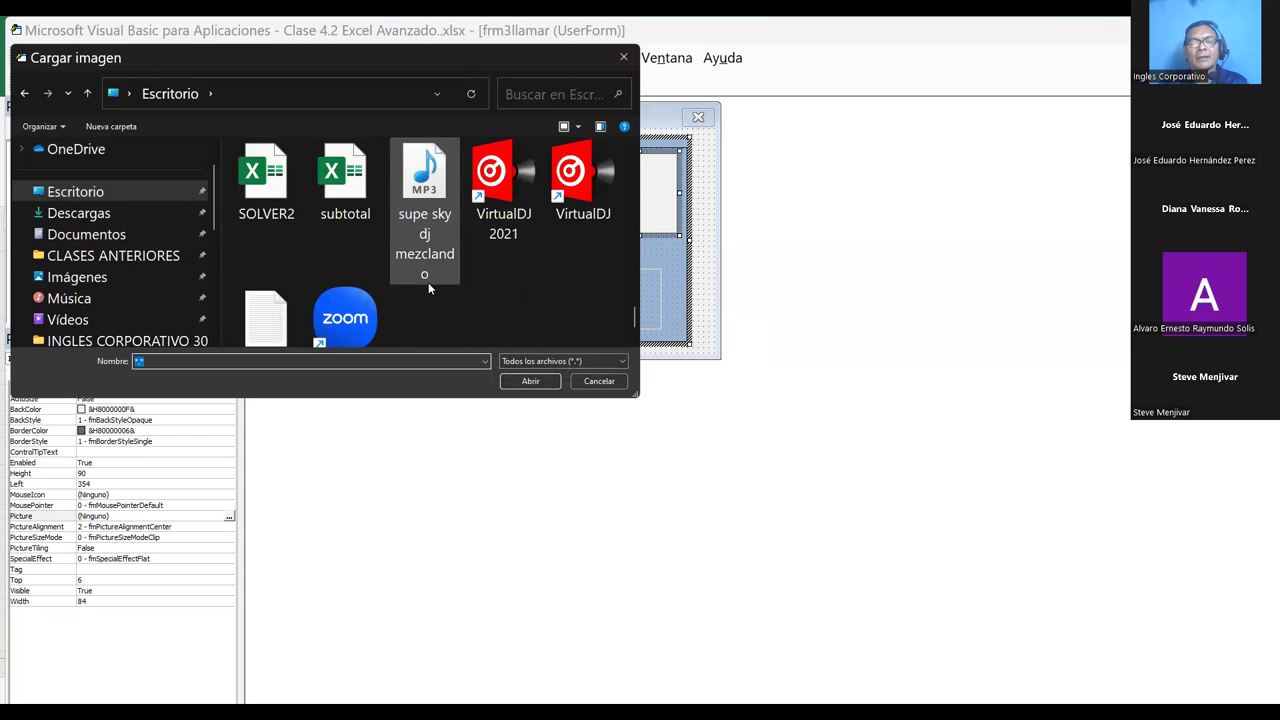
scroll(429, 288, "up", 1)
scroll(429, 288, "up", 1)
scroll(429, 290, "up", 1)
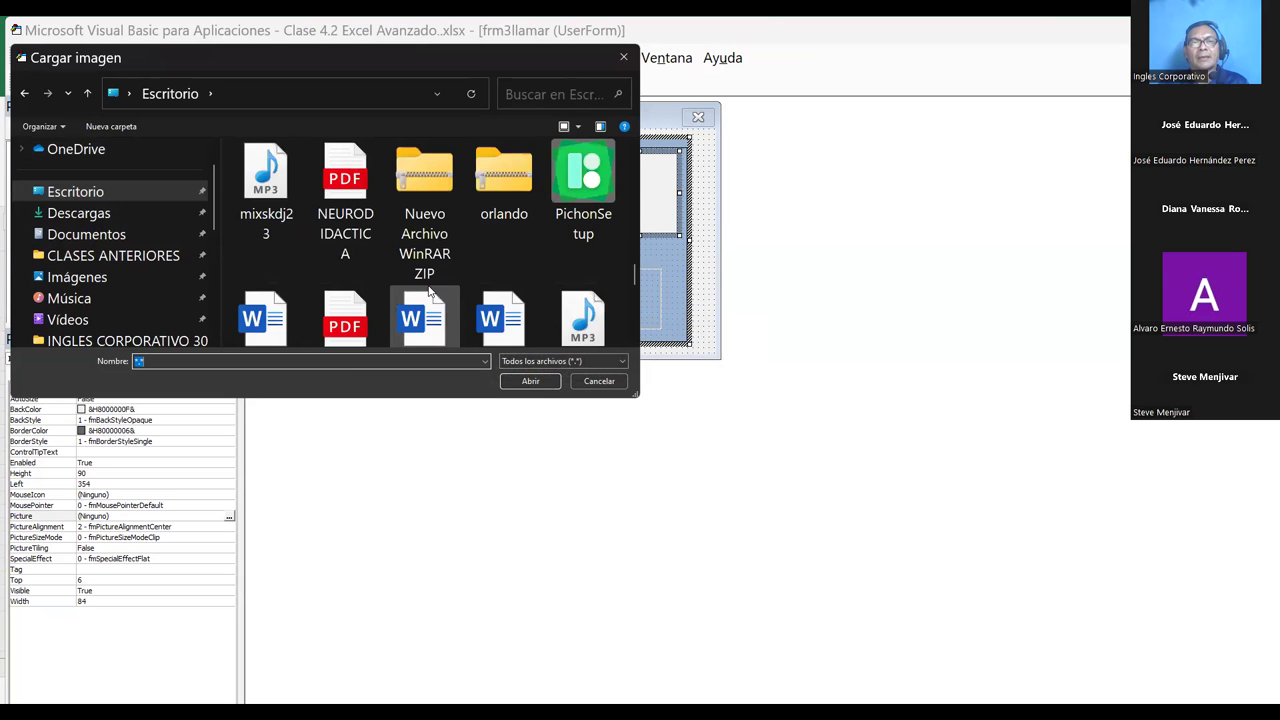
scroll(429, 290, "up", 1)
scroll(429, 290, "up", 1)
scroll(429, 290, "up", 1)
scroll(429, 290, "up", 1)
scroll(429, 290, "up", 1)
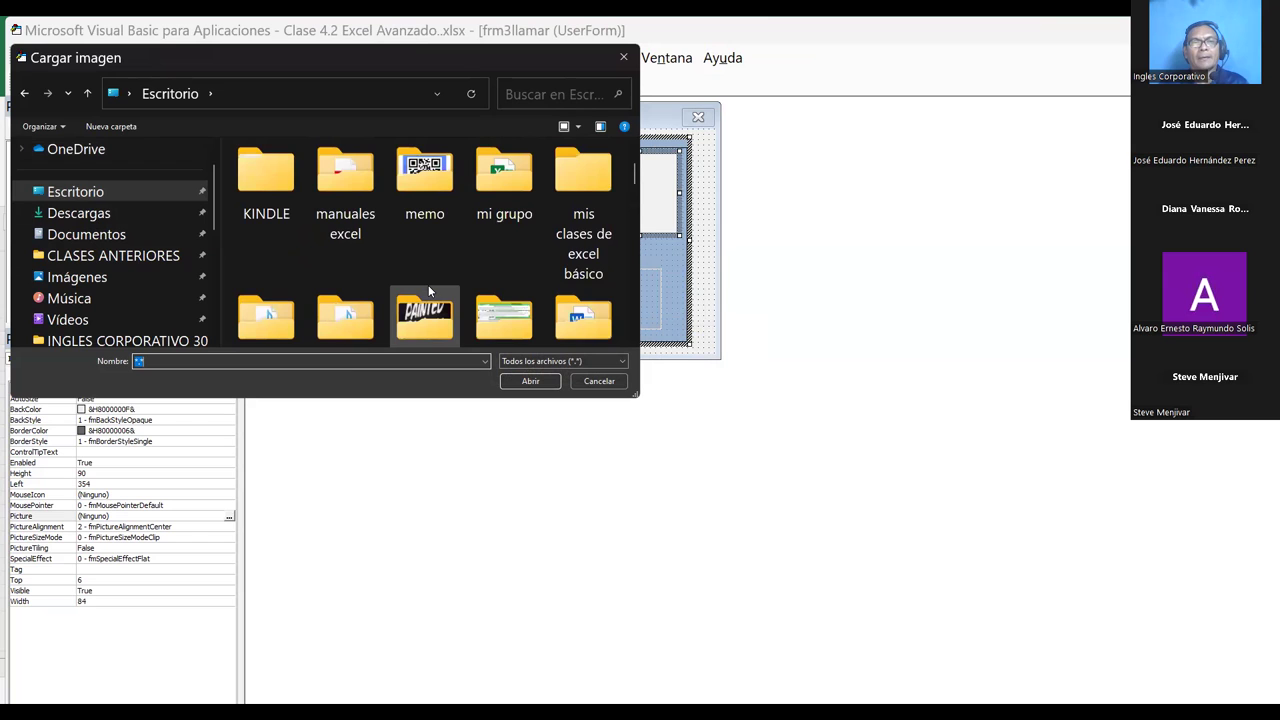
scroll(428, 290, "up", 1)
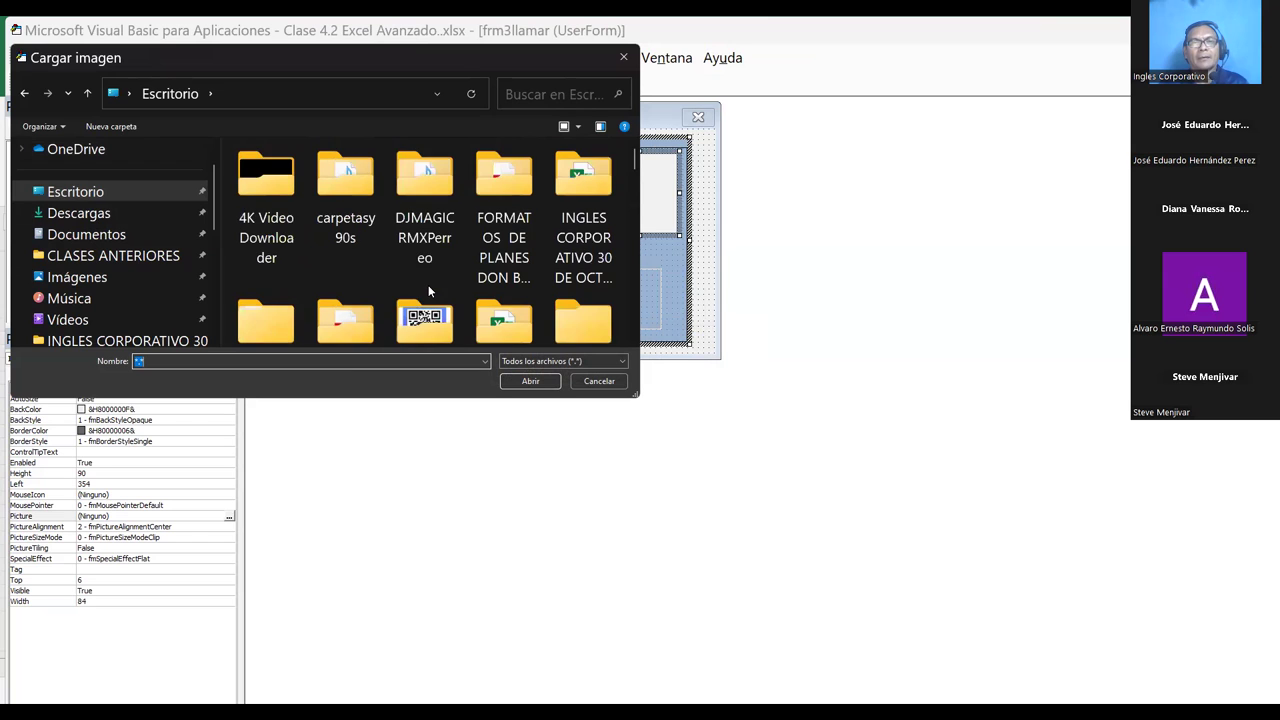
left_click(75, 213)
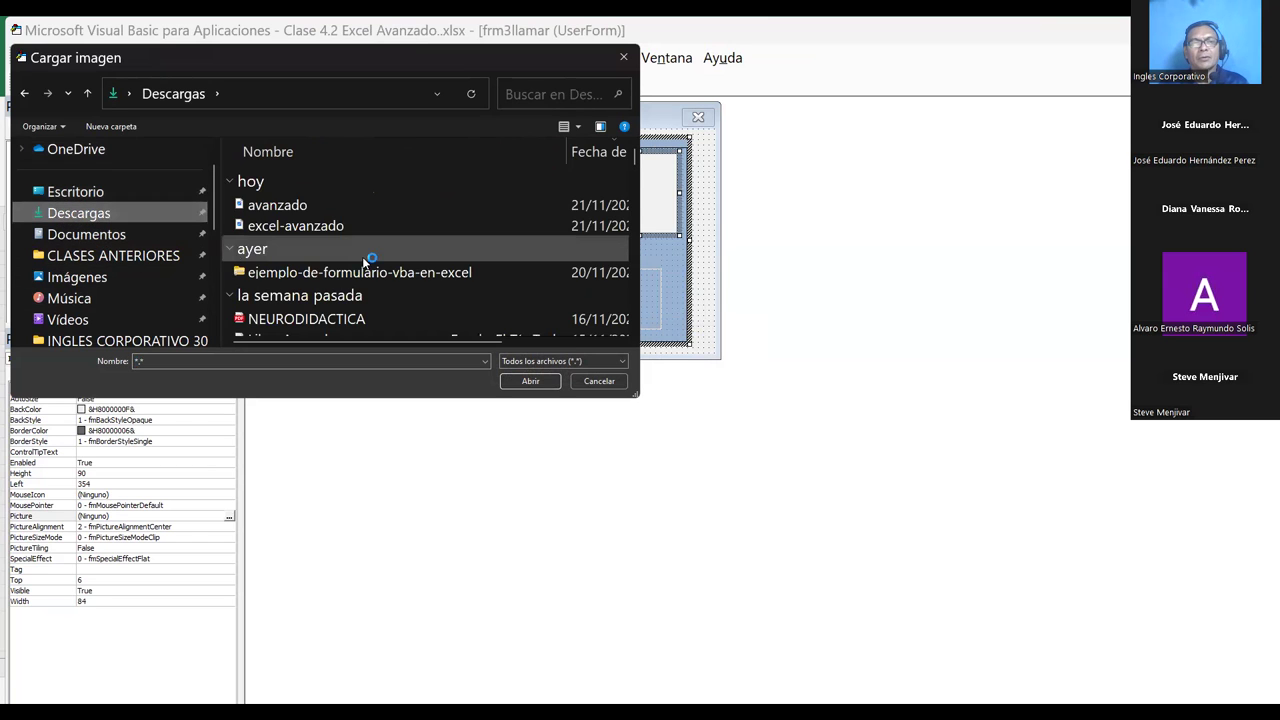
left_click(275, 207)
left_click(518, 386)
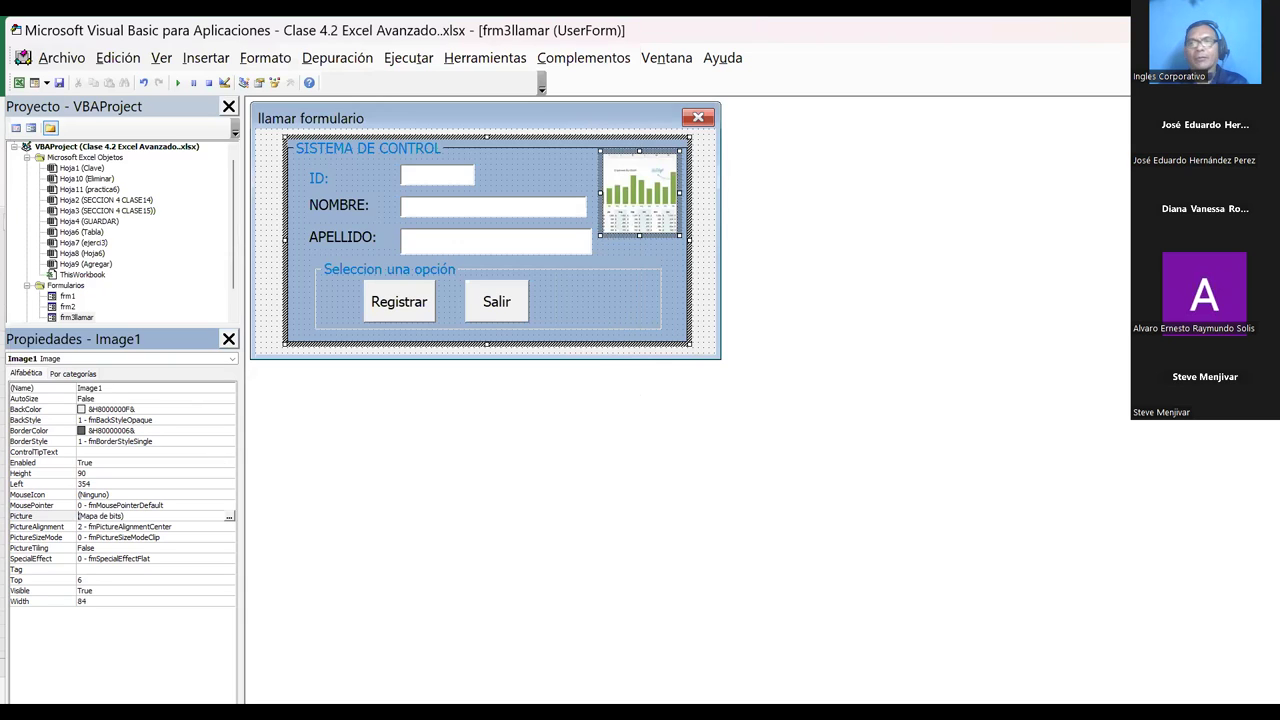
Save the workbook, confirming the save as a workbook without macros.
left_click(652, 168)
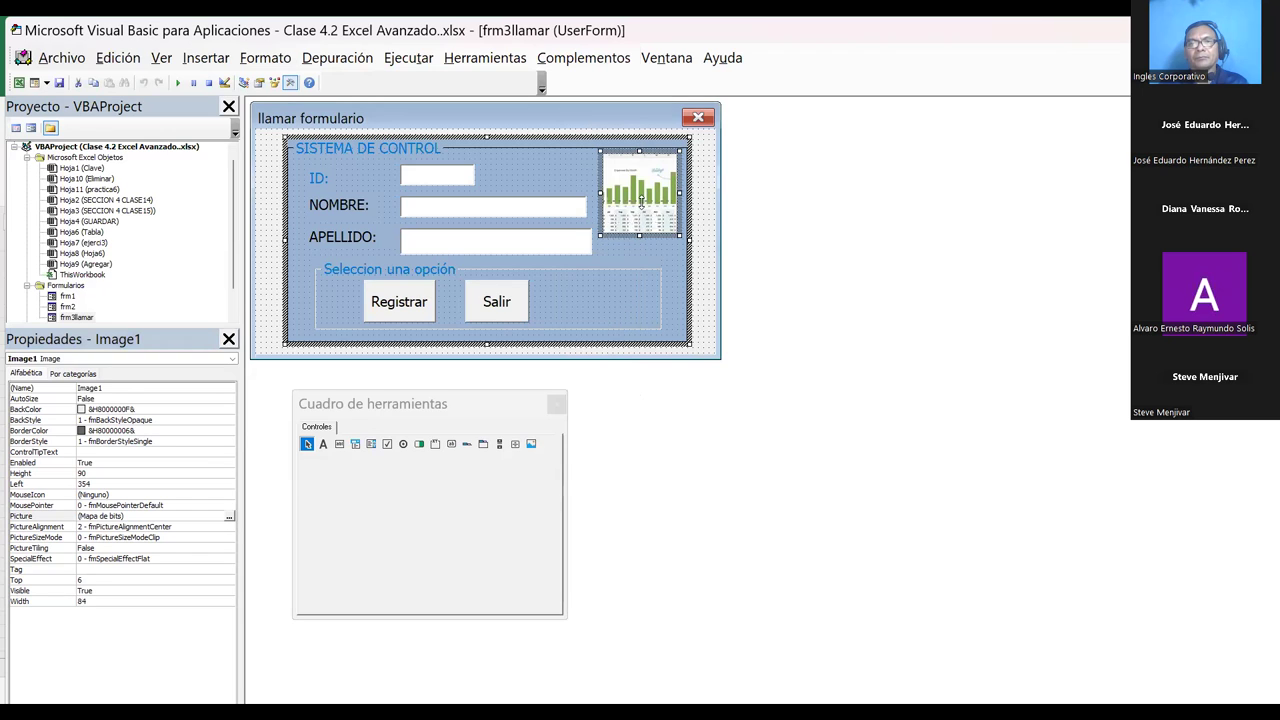
left_click(648, 254)
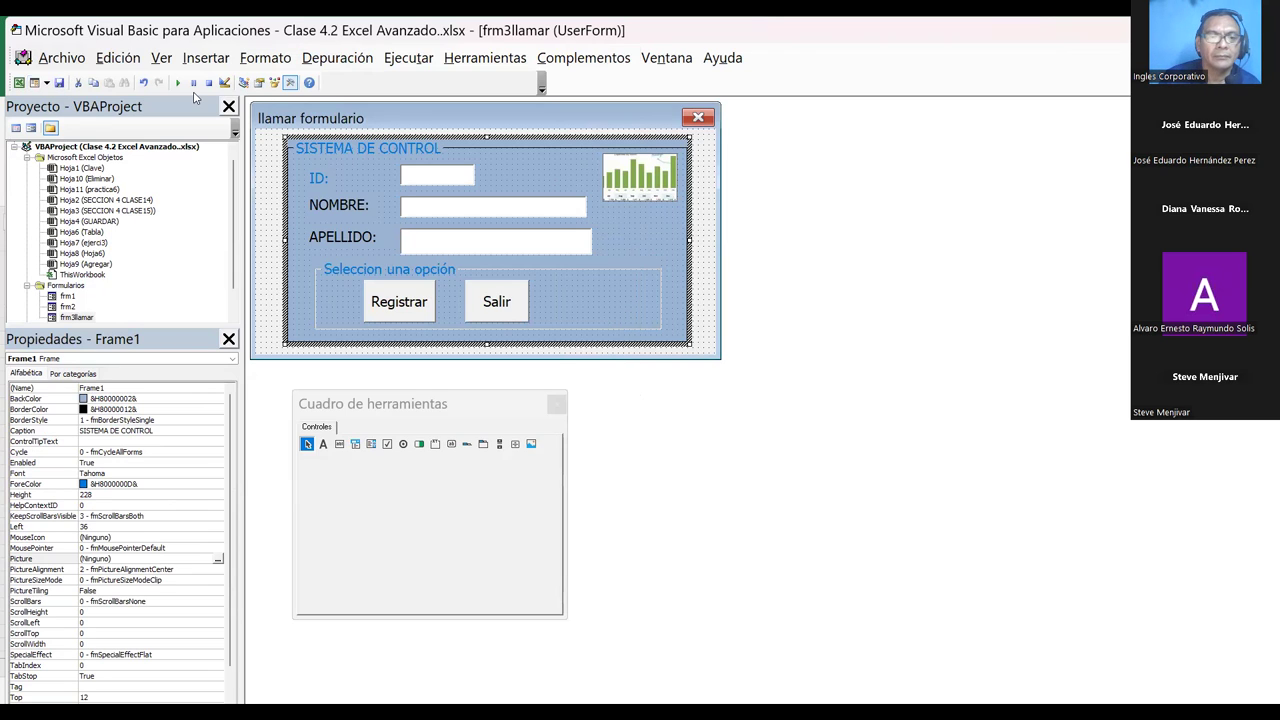
key("ctrl+s")
left_click(570, 440)
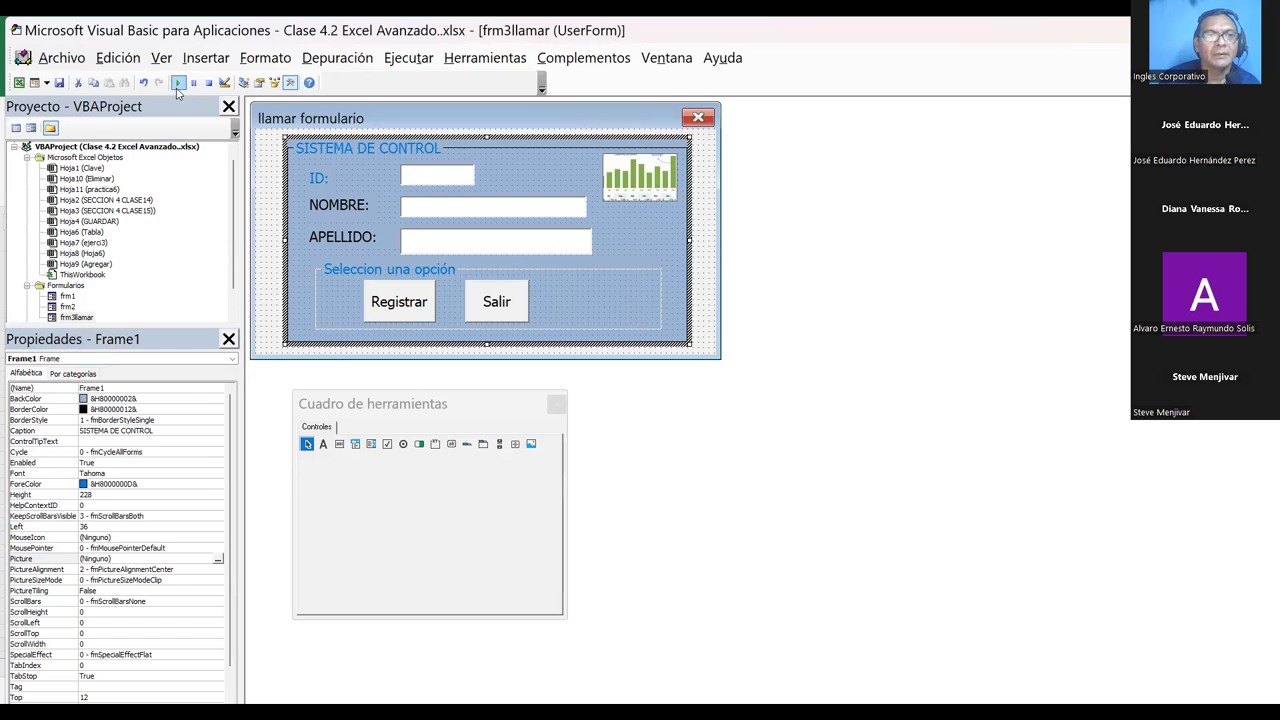
left_click(179, 84)
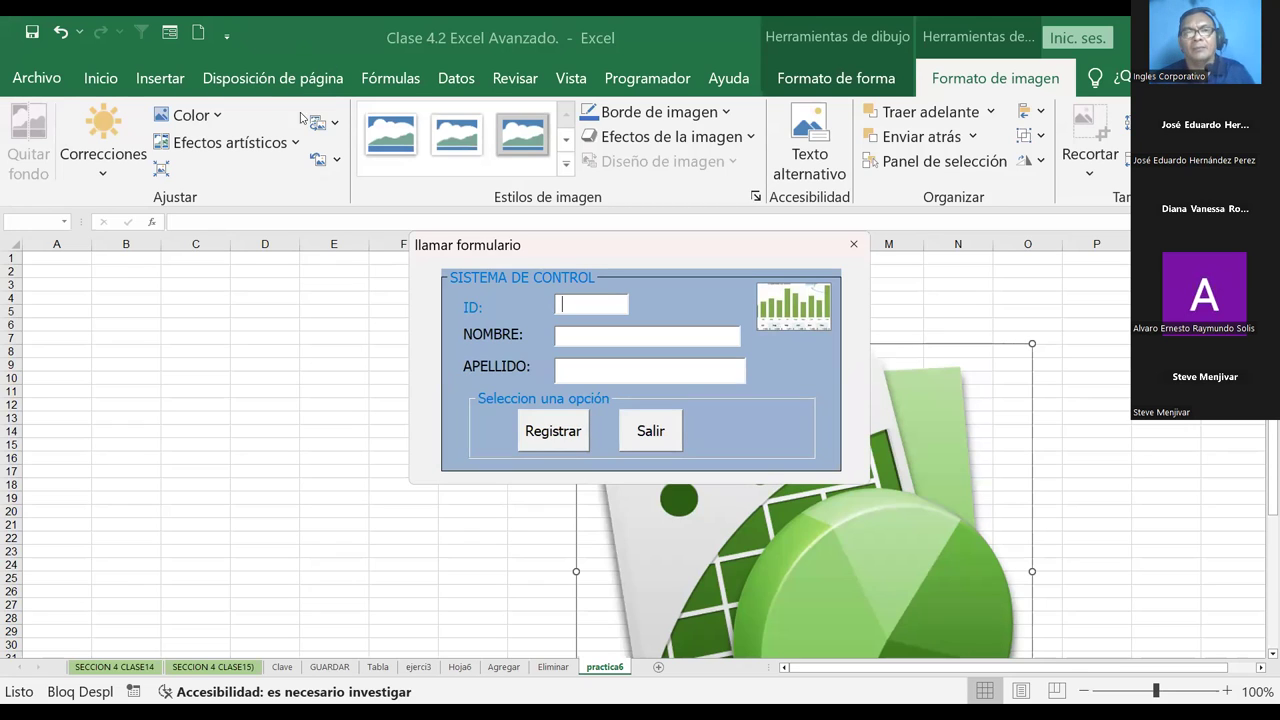
left_click(855, 246)
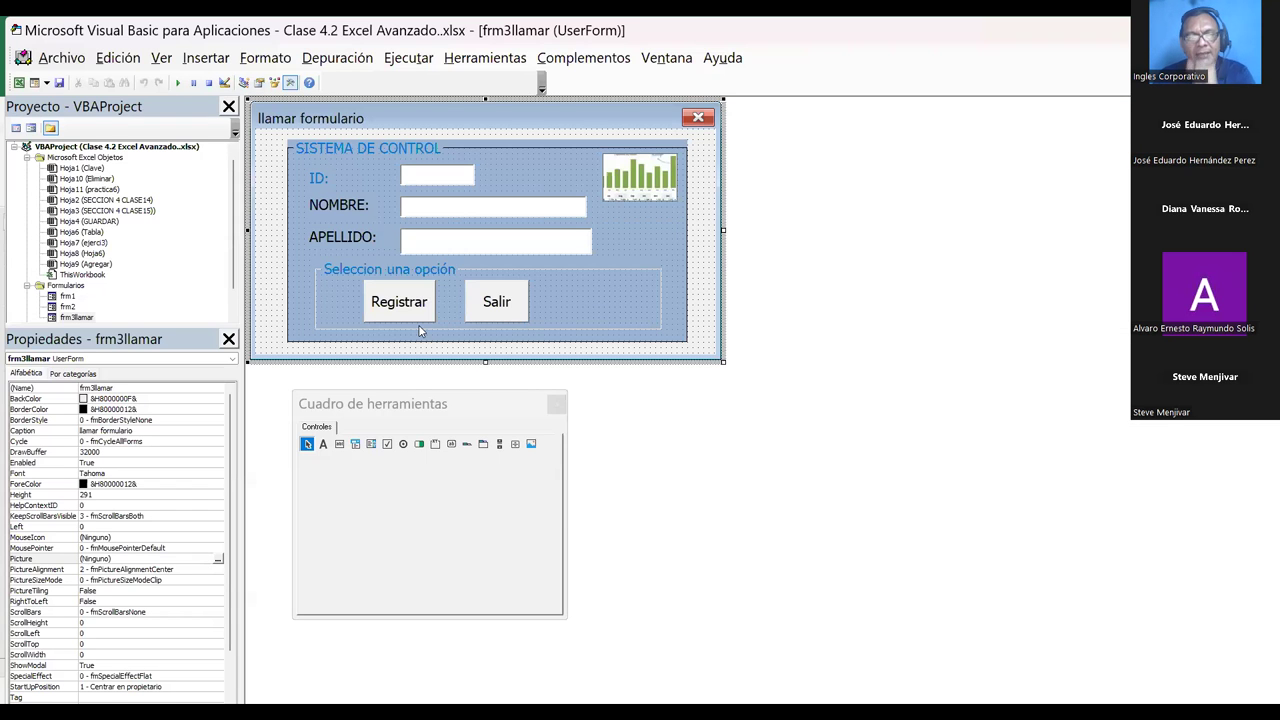
Put End in the Salir button's ToggleButton2_Click procedure and save the workbook.
left_click(497, 302)
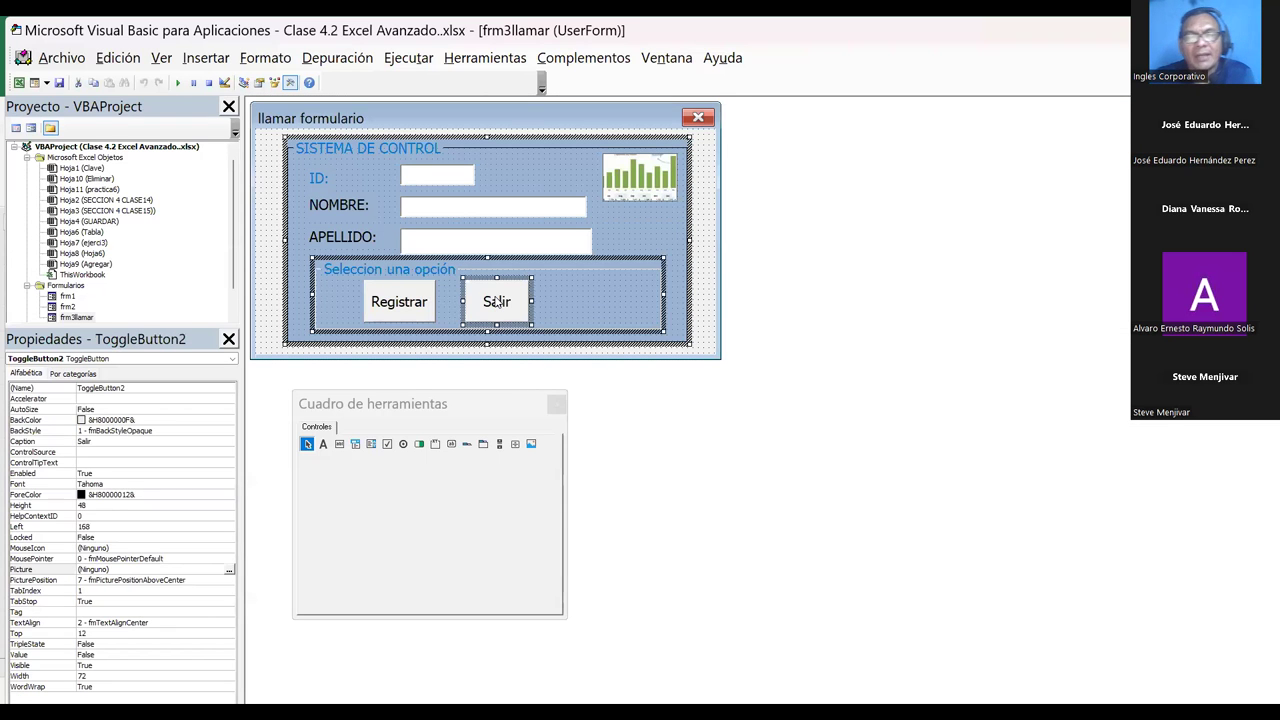
double_click(505, 301)
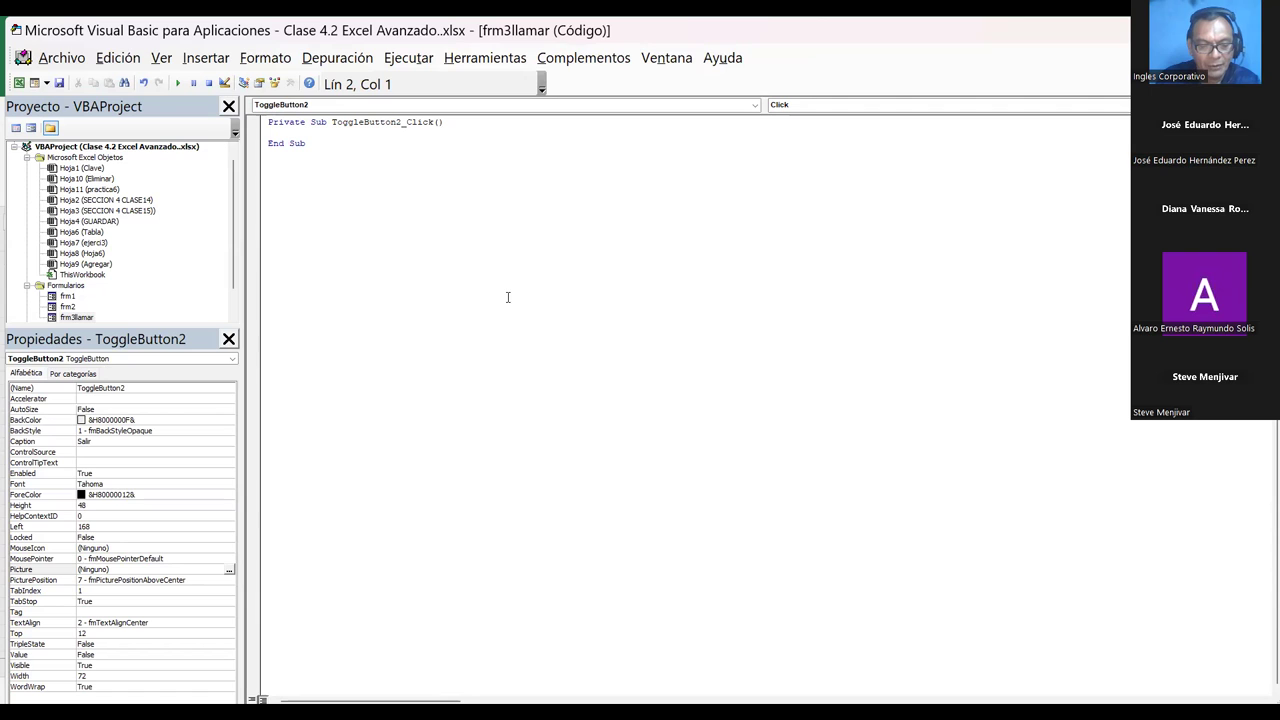
type("END")
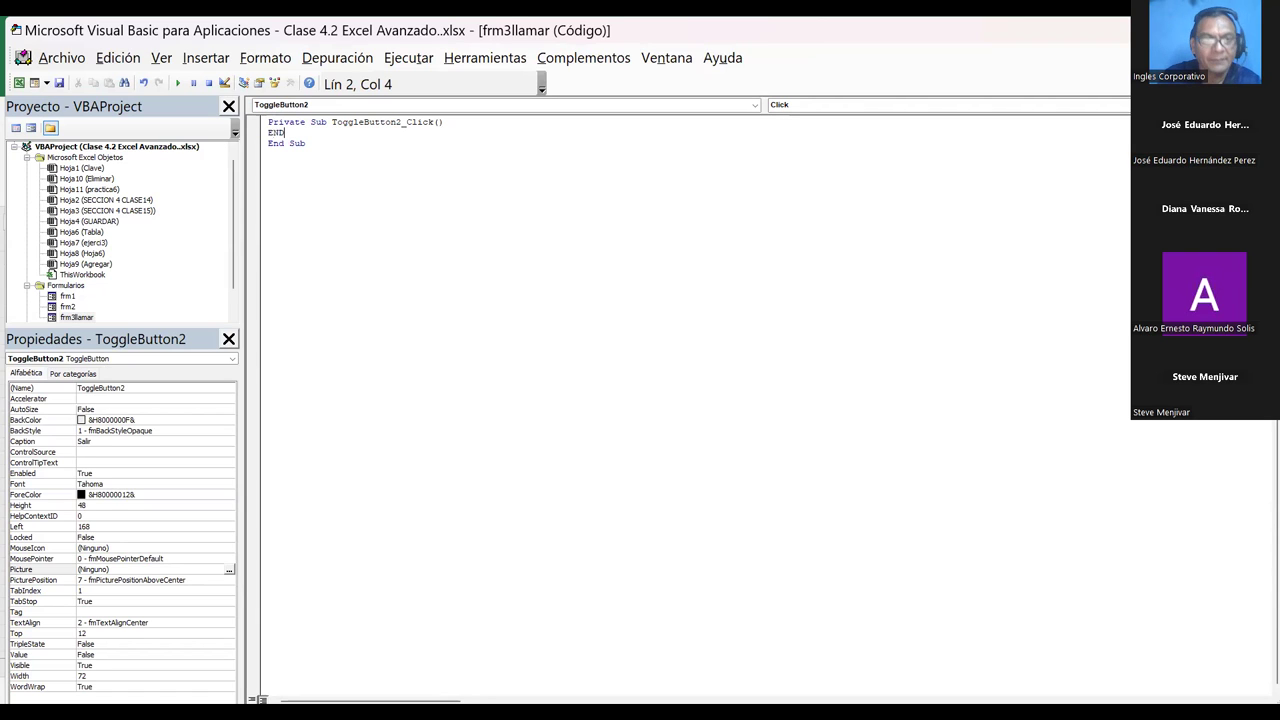
key("BackSpace")
key("BackSpace")
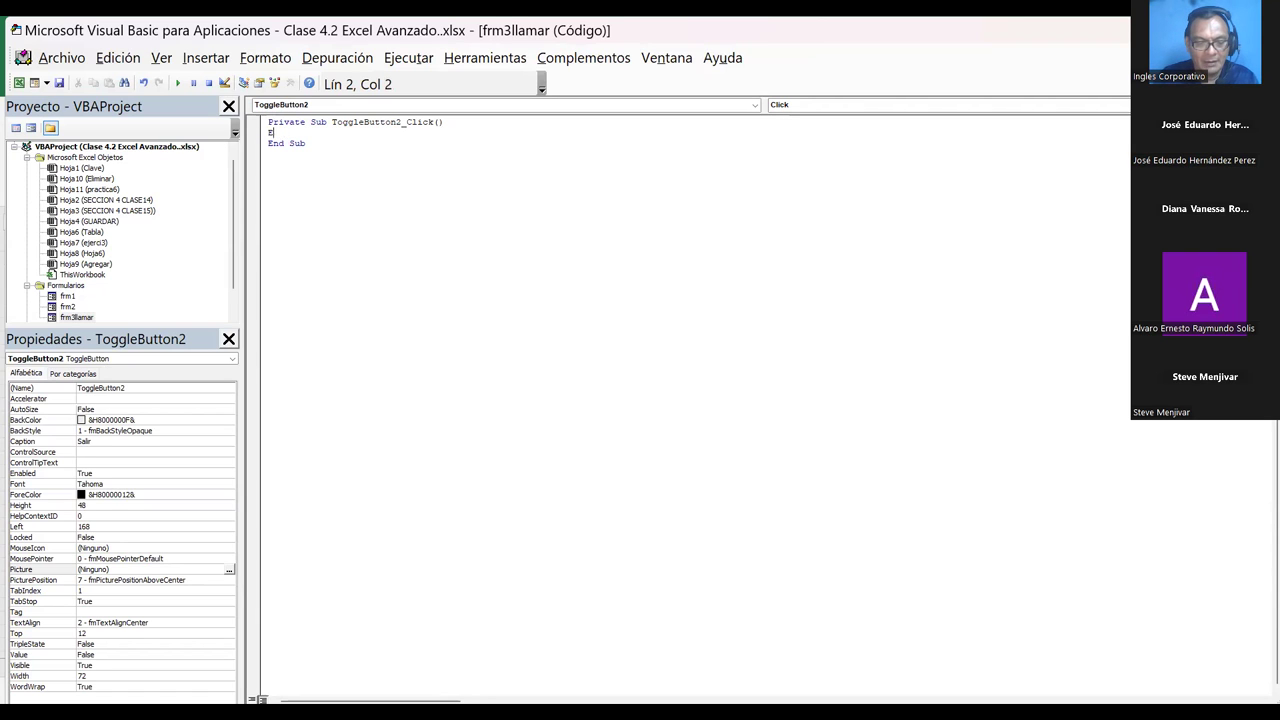
type("nd")
left_click(551, 266)
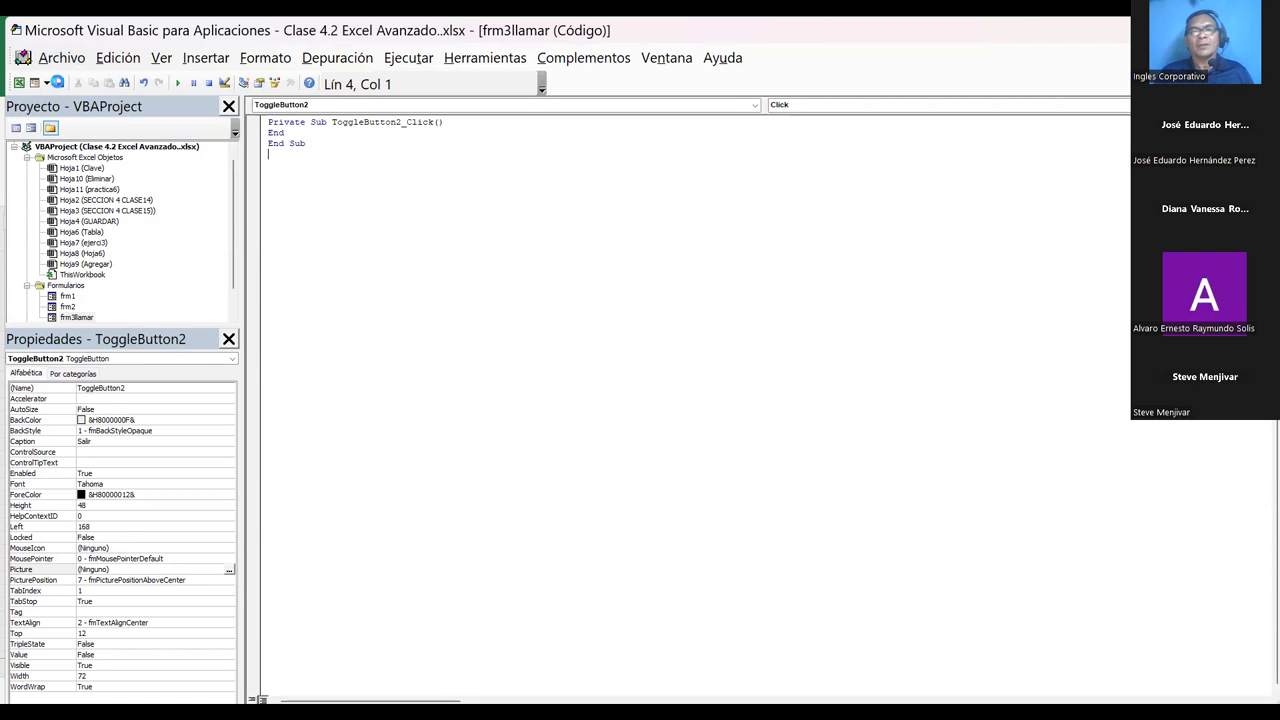
left_click(59, 84)
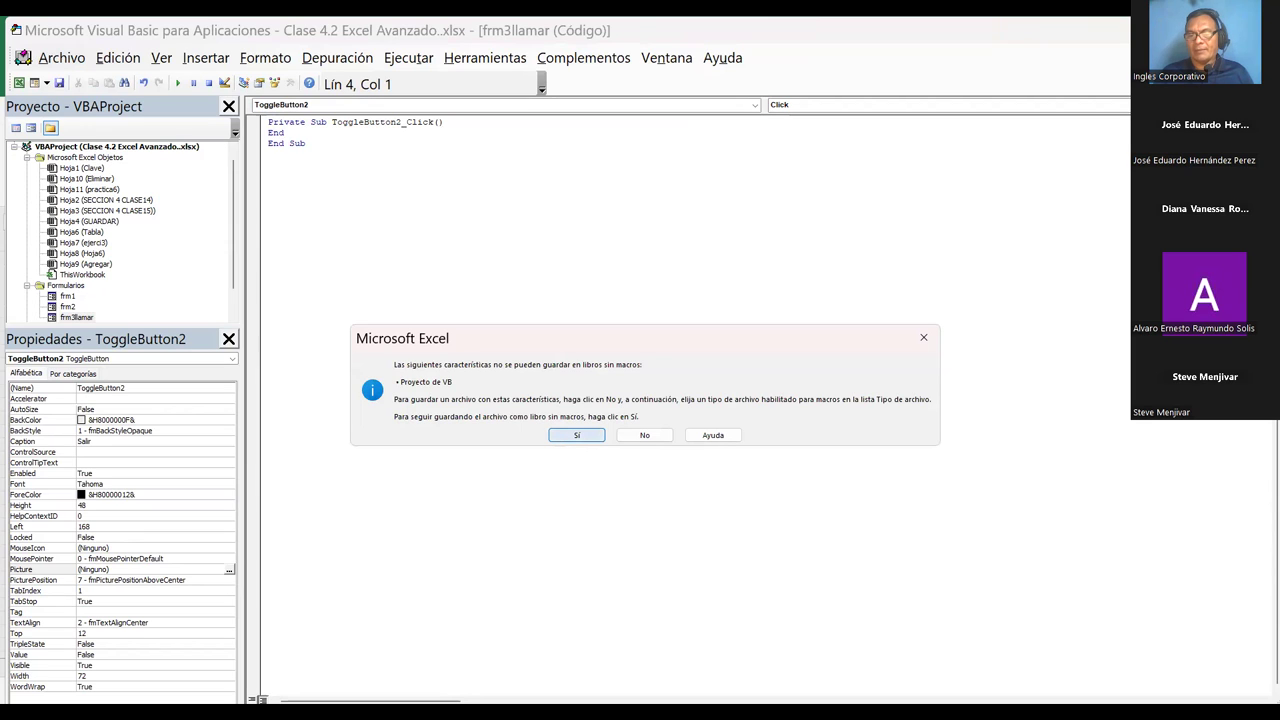
key("Return")
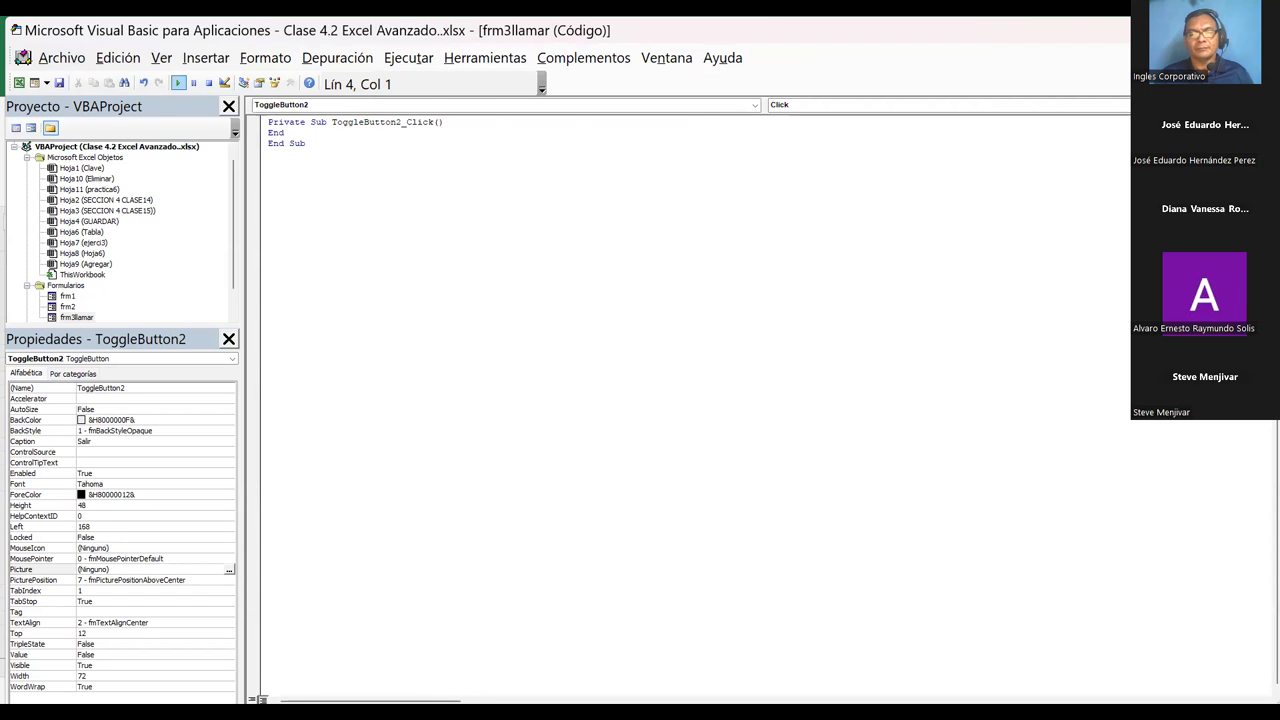
Glance at the Excel workbook, then run the llamar formulario form.
key("alt+F11")
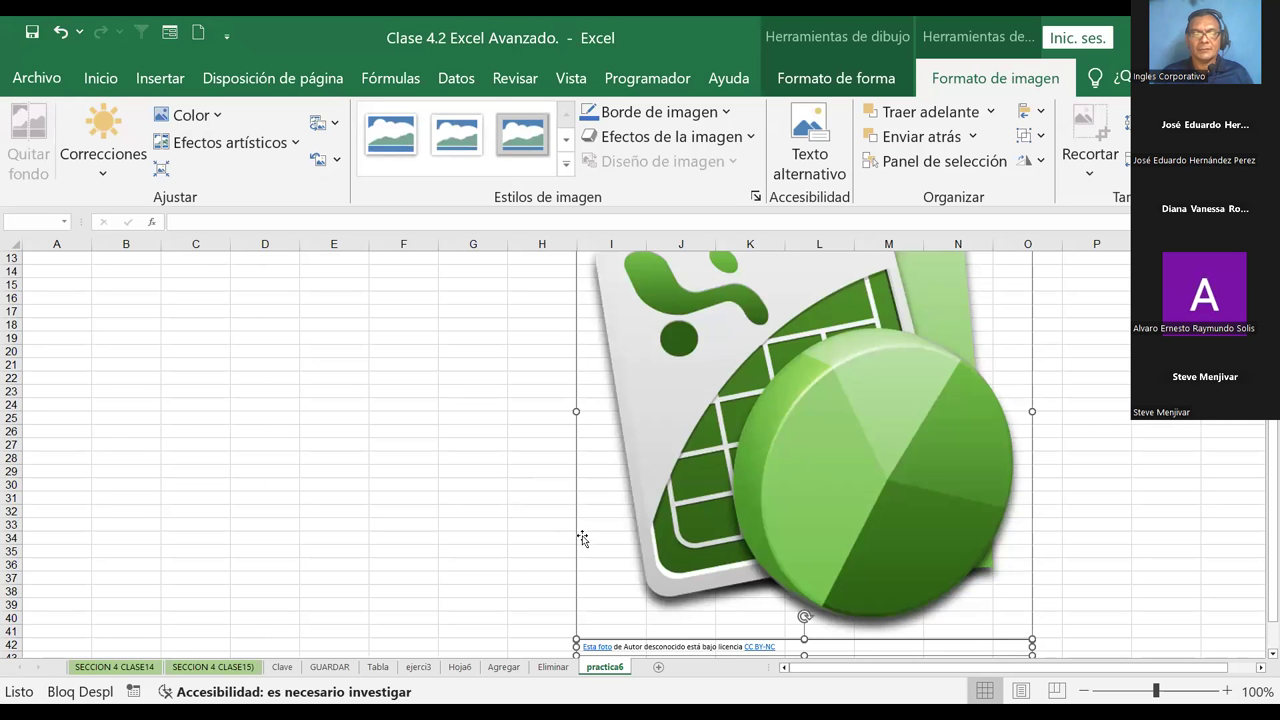
scroll(588, 542, "up", 1)
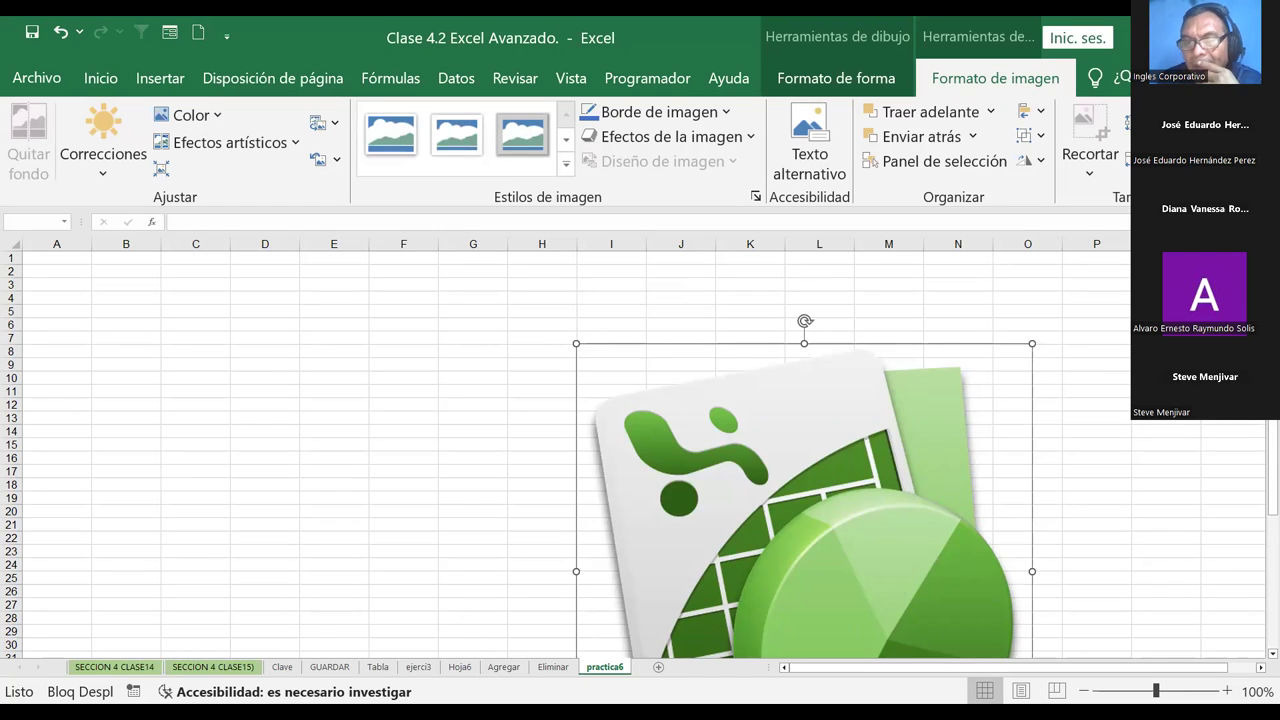
key("alt+F11")
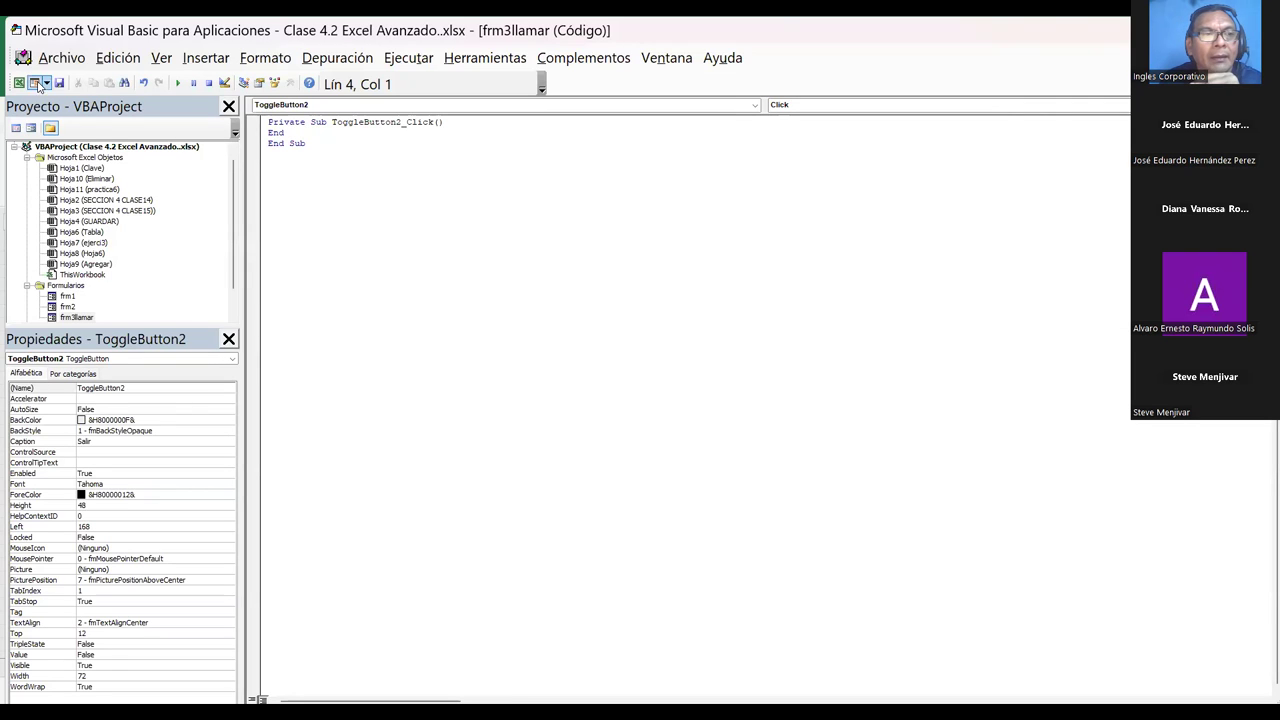
left_click(179, 84)
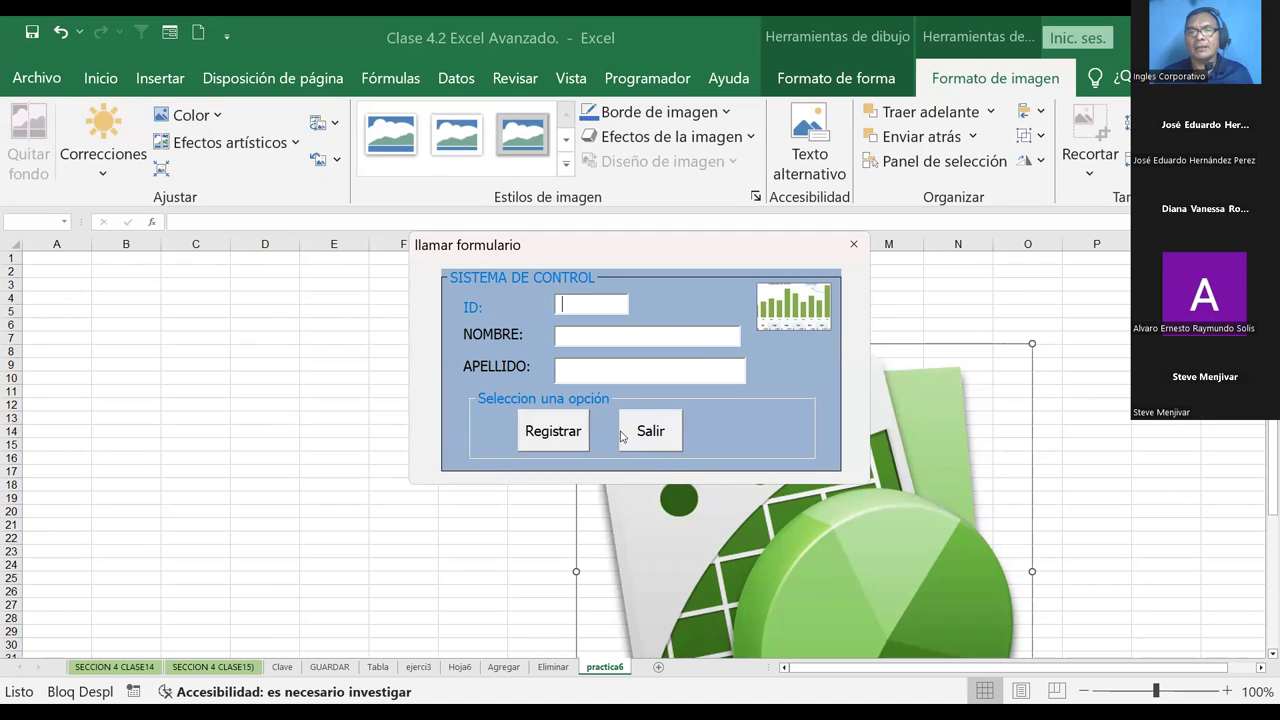
Test Salir on the running form twice, then view its code and return to the frm3llamar layout.
left_click(659, 433)
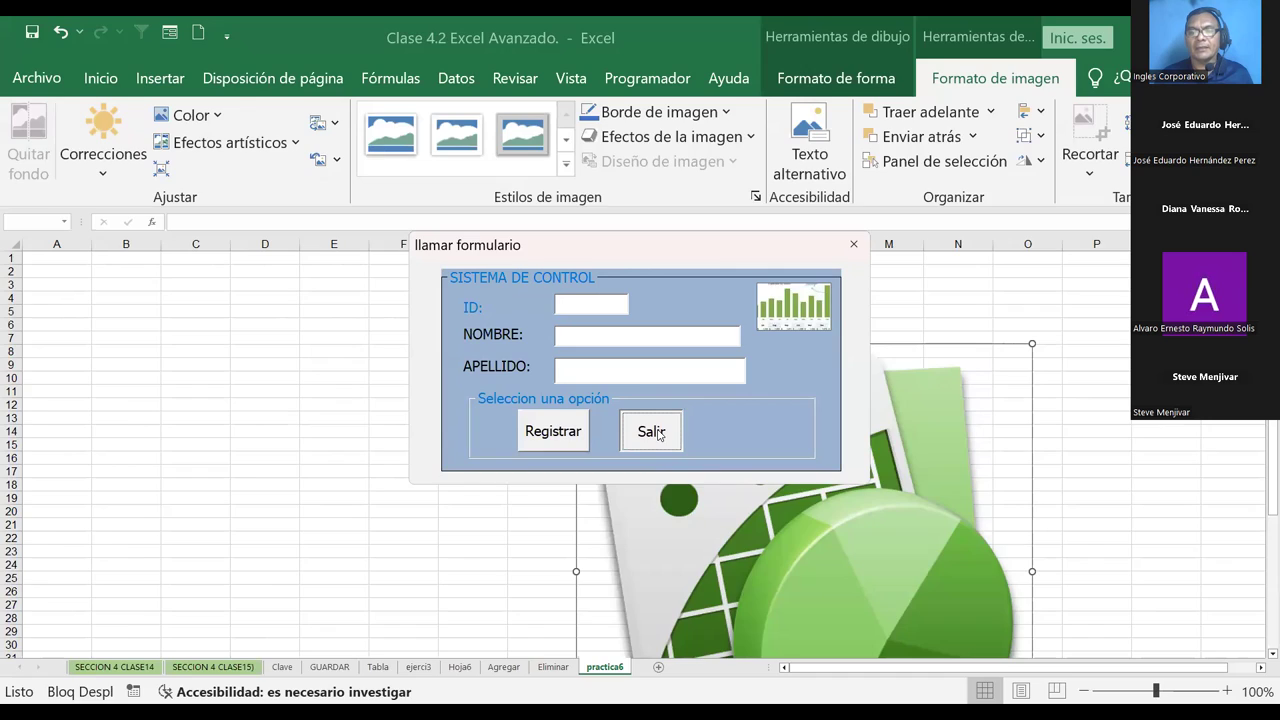
left_click(657, 433)
left_click(179, 84)
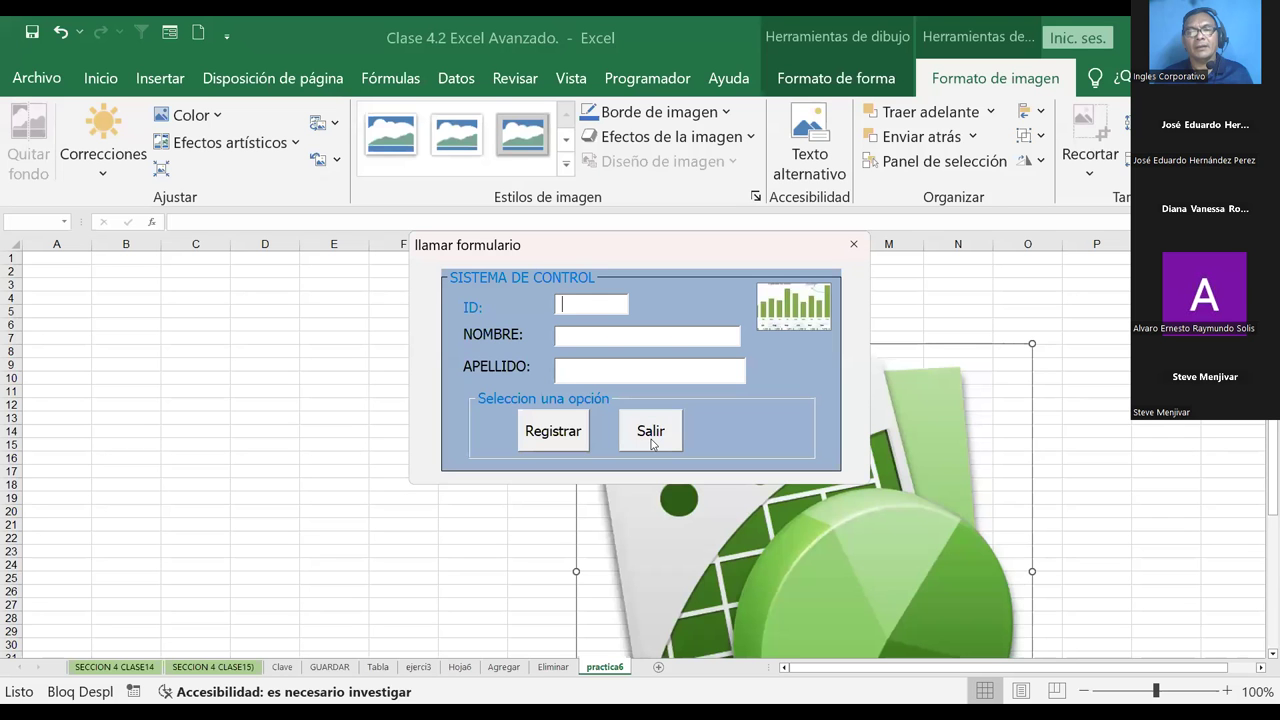
left_click(651, 440)
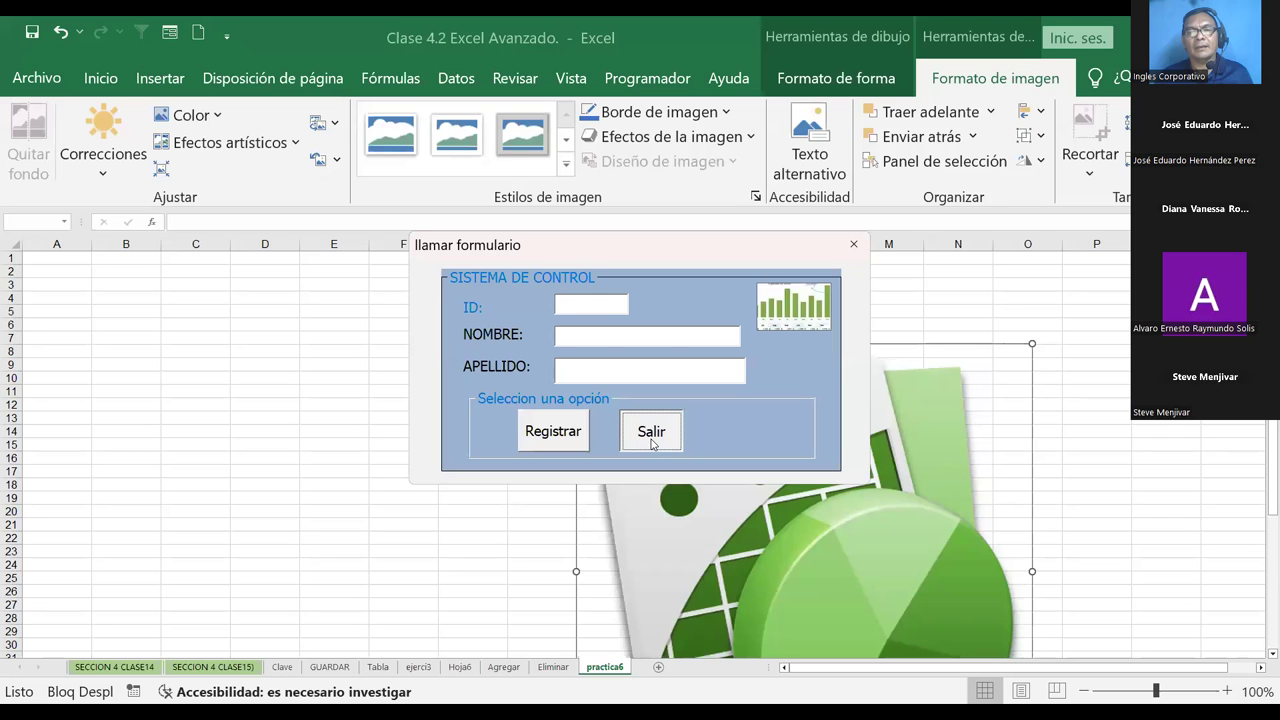
key("alt+F4")
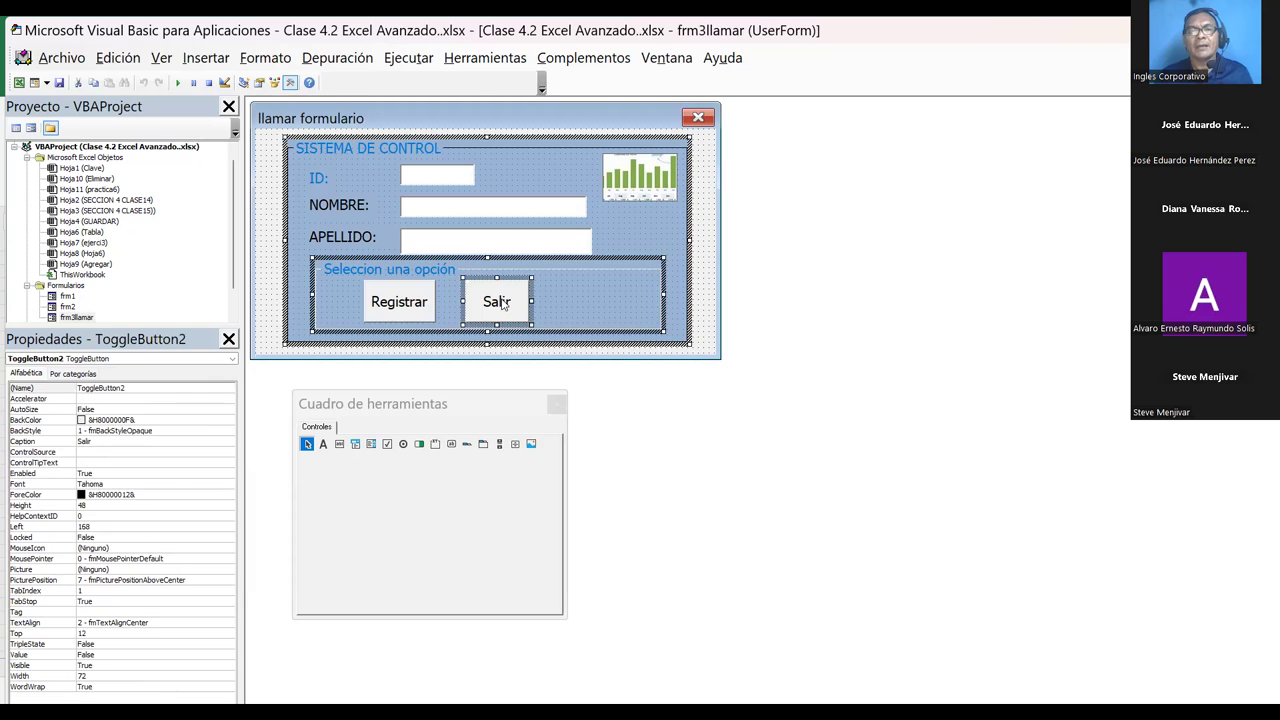
double_click(503, 304)
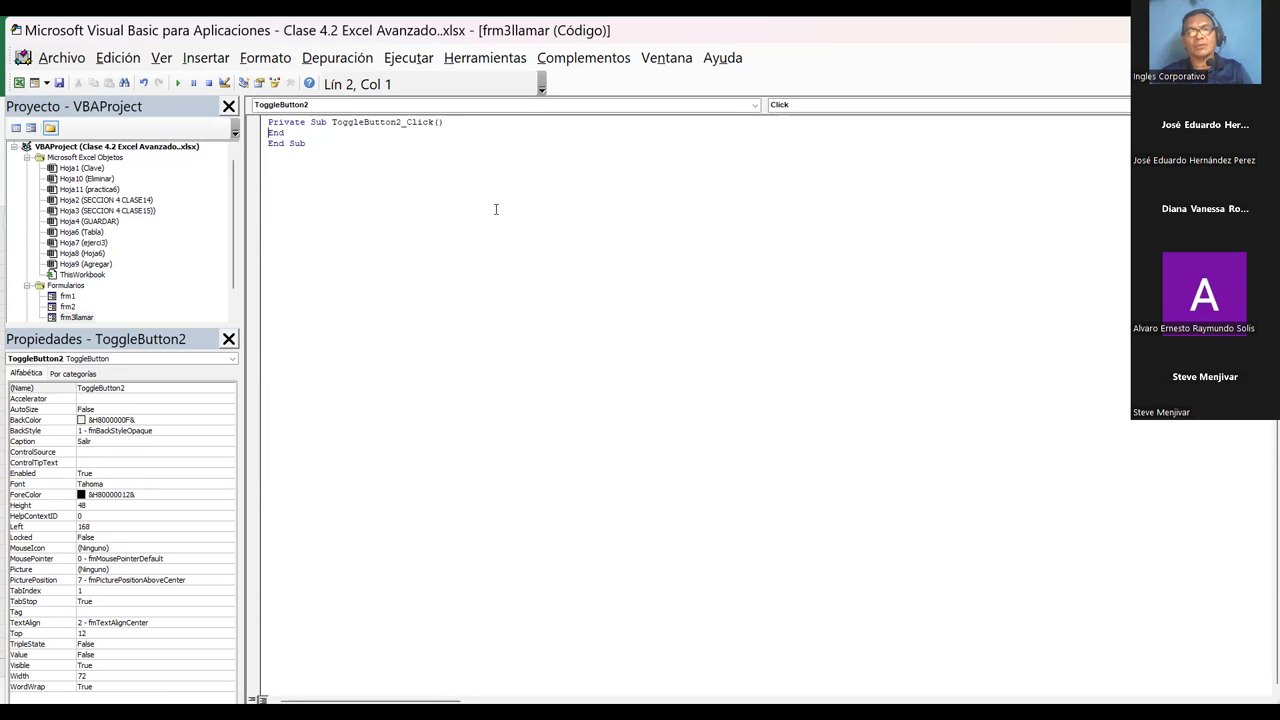
key("shift+F7")
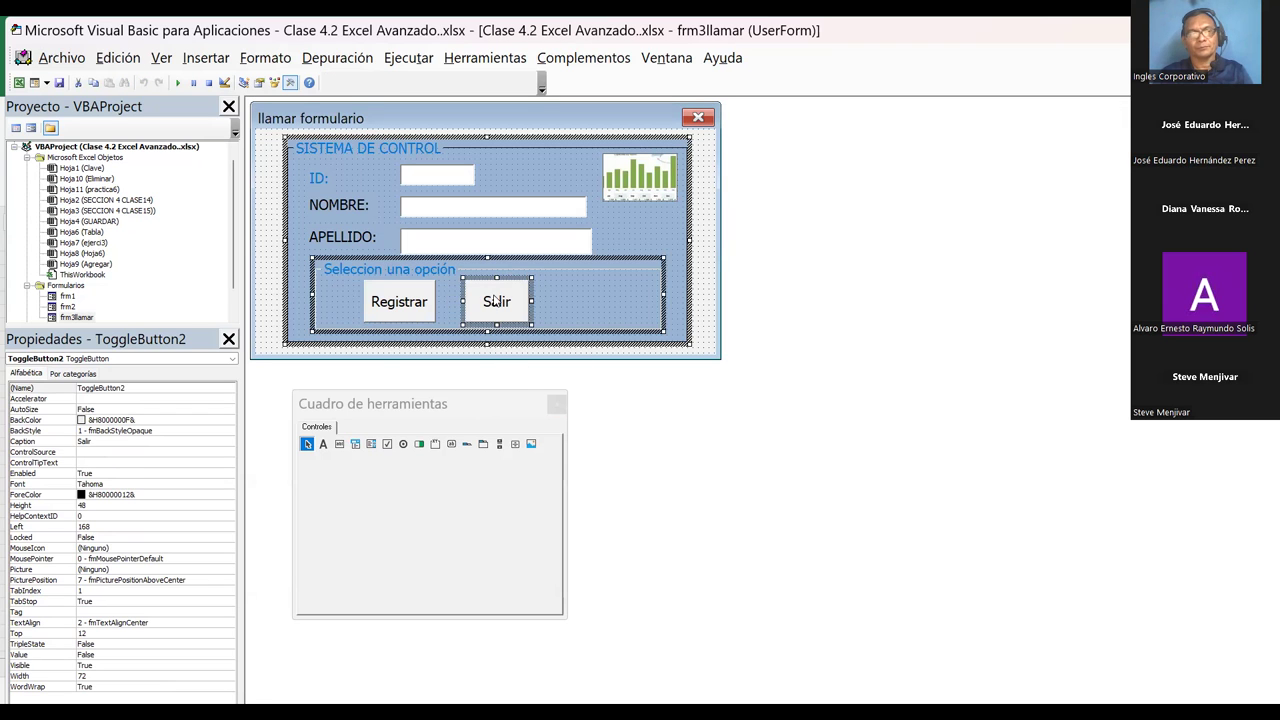
Rename the Salir button to cmdsalir.
left_click(150, 388)
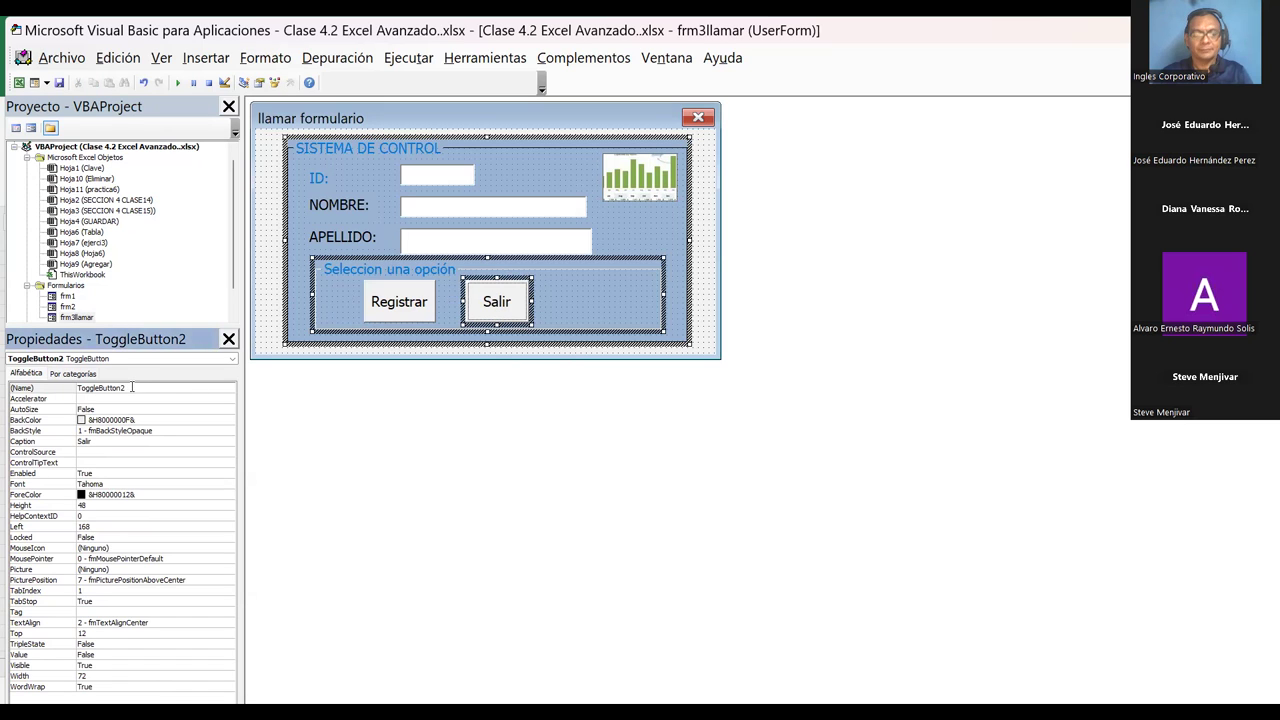
key("BackSpace")
key("BackSpace")
key("BackSpace")
key("BackSpace")
key("BackSpace")
key("BackSpace")
key("BackSpace")
key("BackSpace")
key("BackSpace")
key("BackSpace")
key("BackSpace")
key("BackSpace")
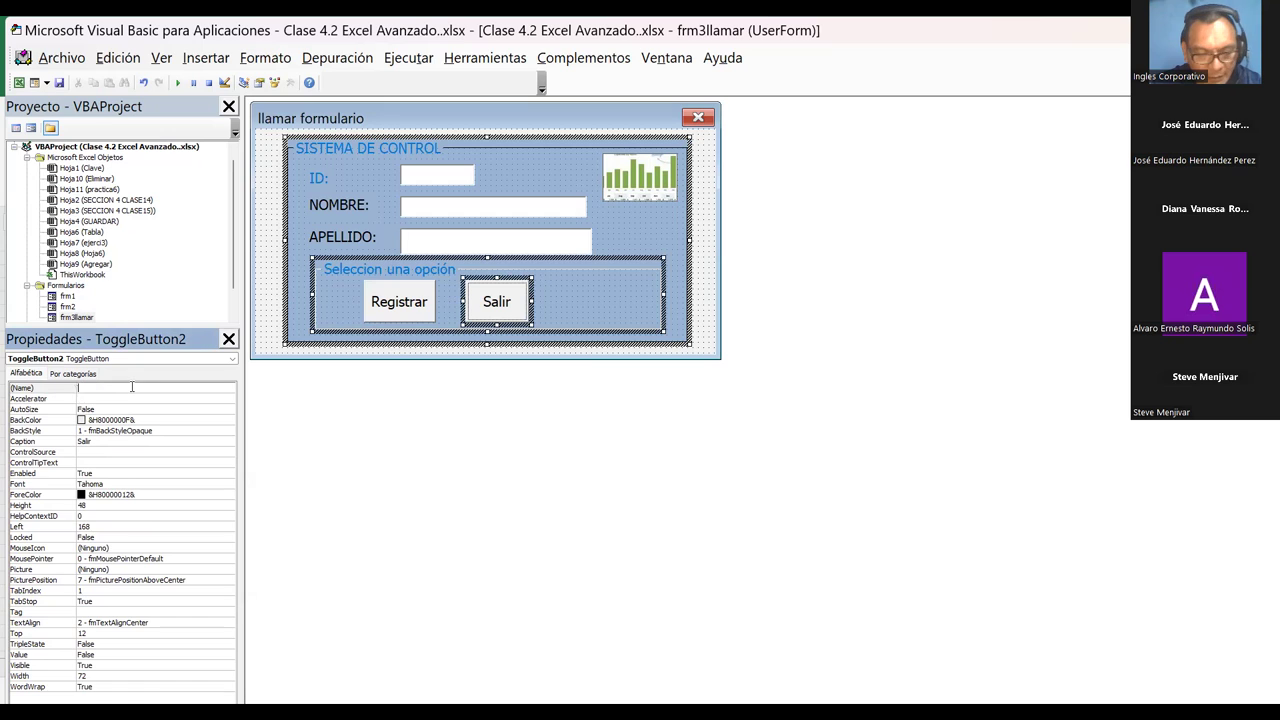
type("cmd")
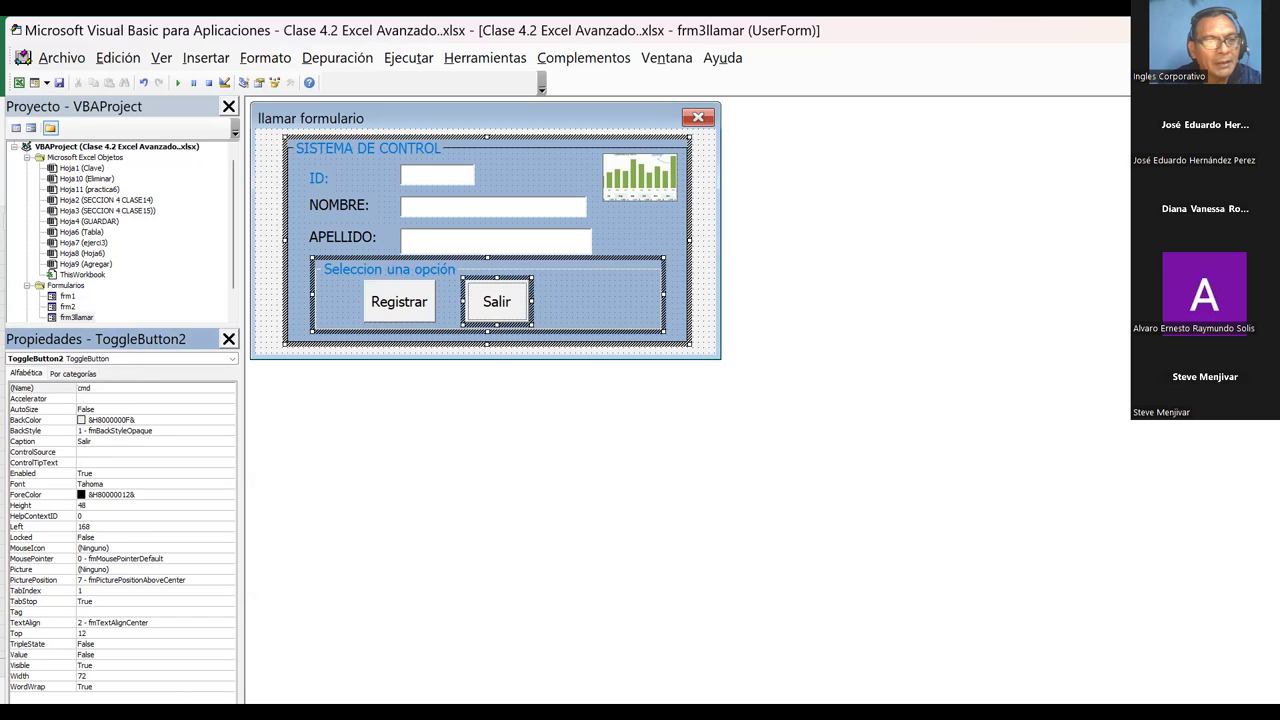
type("salir")
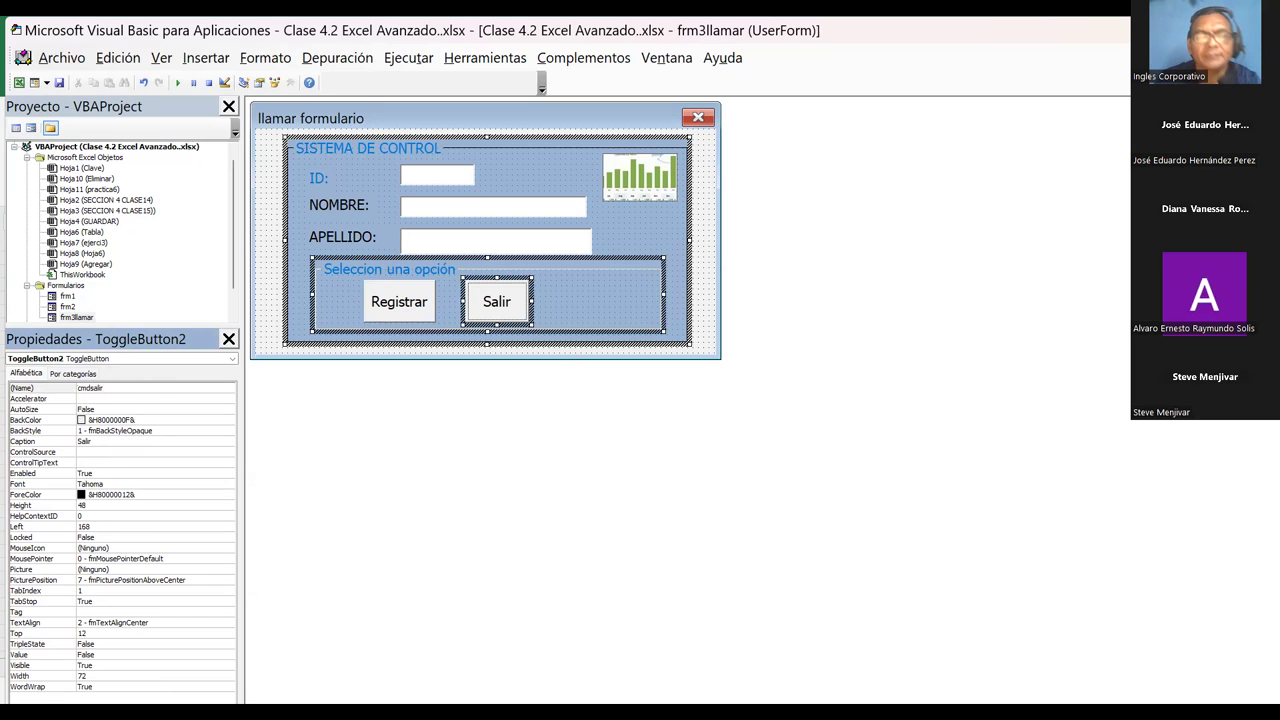
left_click(523, 178)
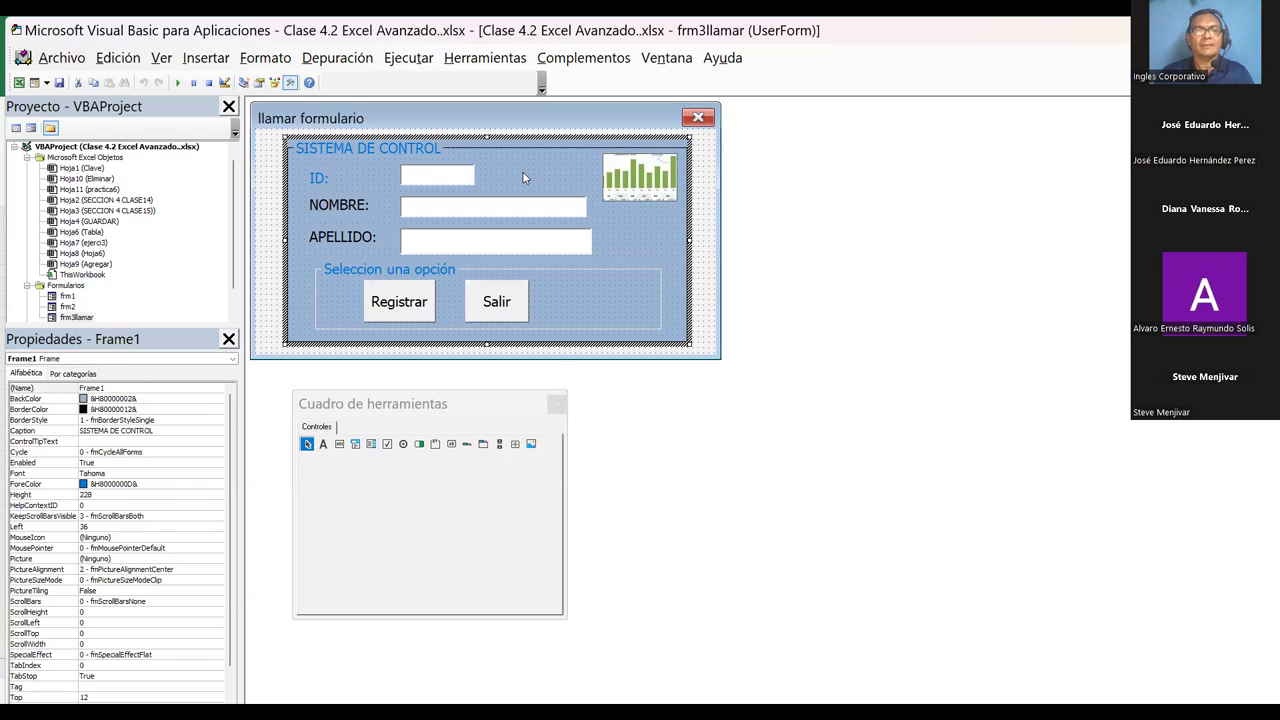
Rename the Registrar button from ToggleButton1 to cmdregistrar.
left_click(383, 290)
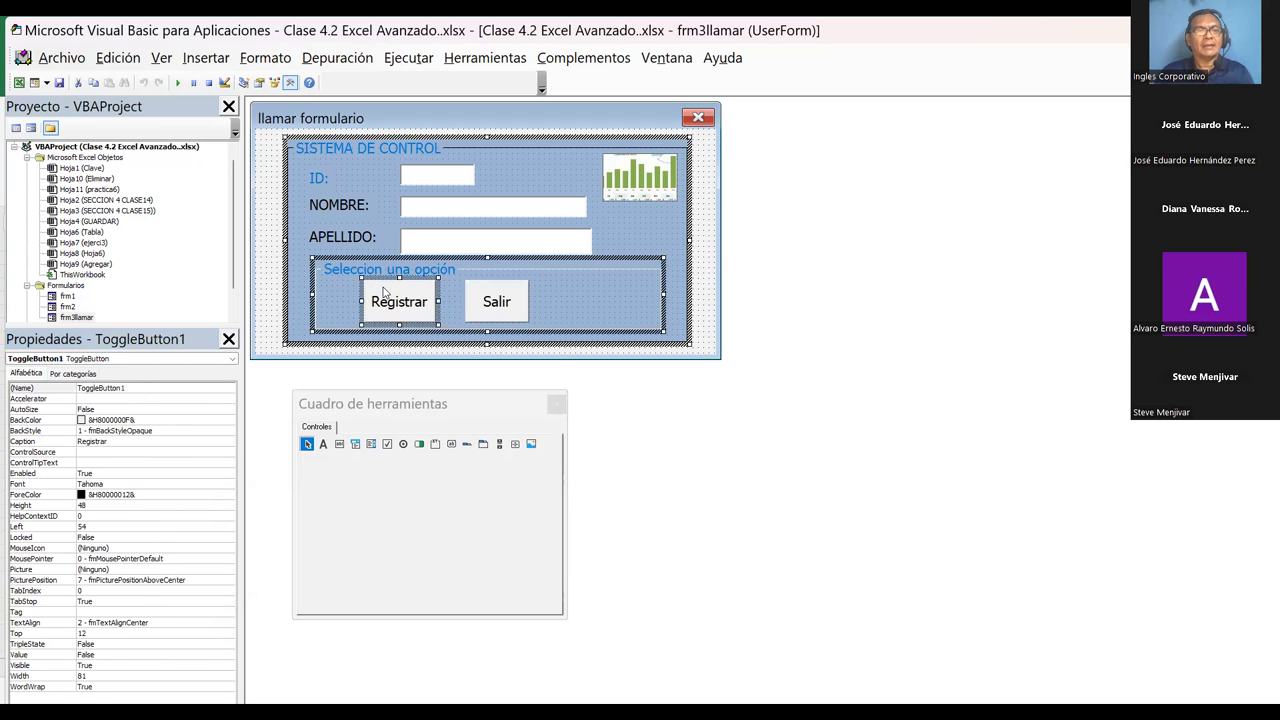
left_click(128, 390)
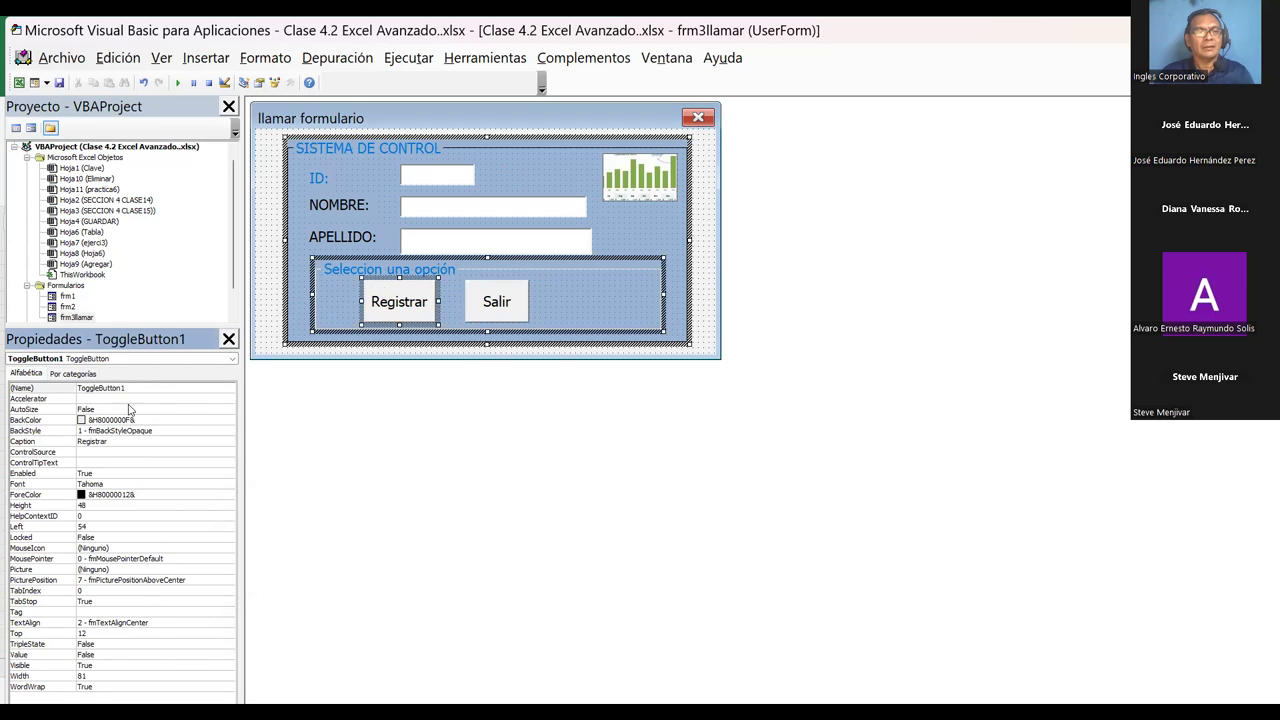
left_click(115, 442)
left_click(135, 388)
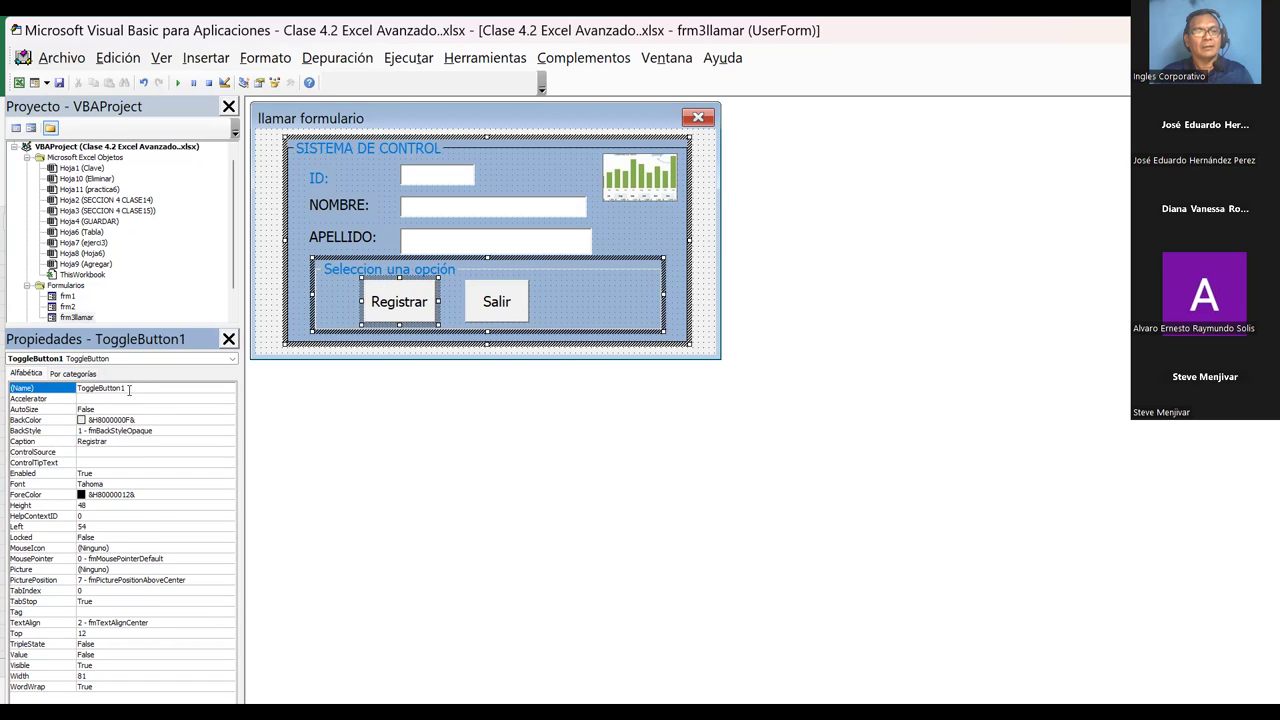
double_click(129, 390)
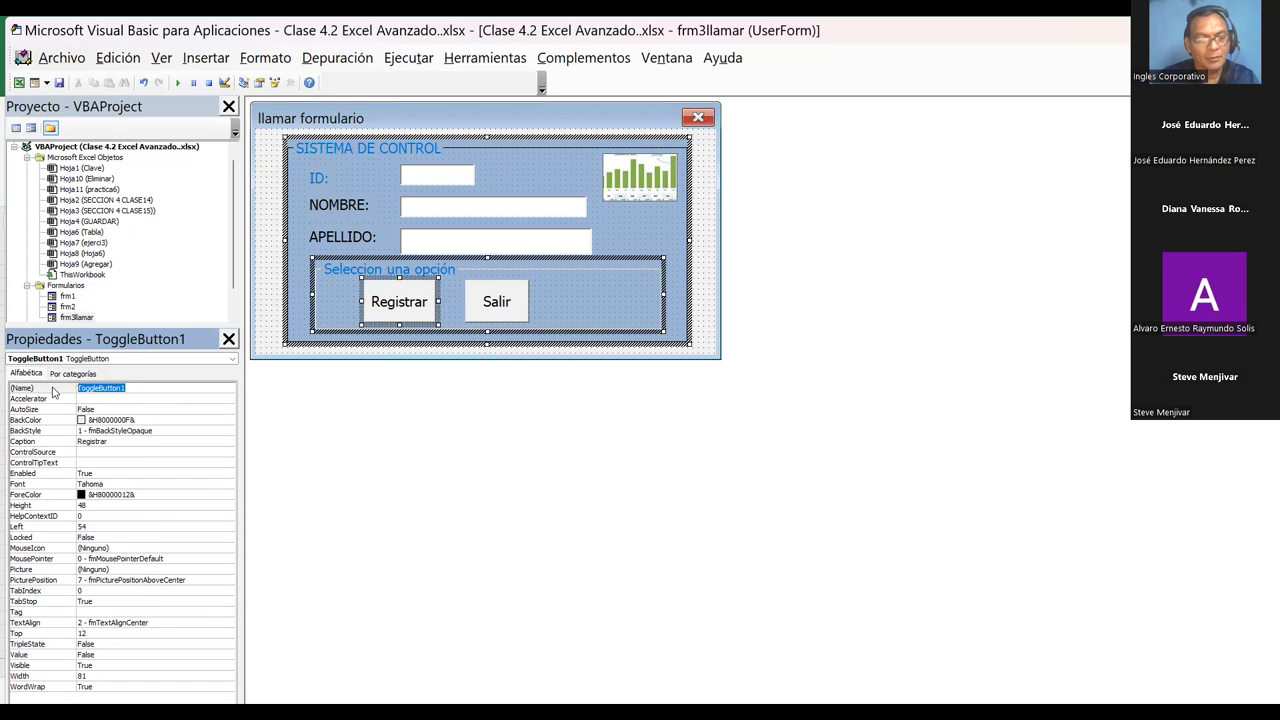
type("cmd")
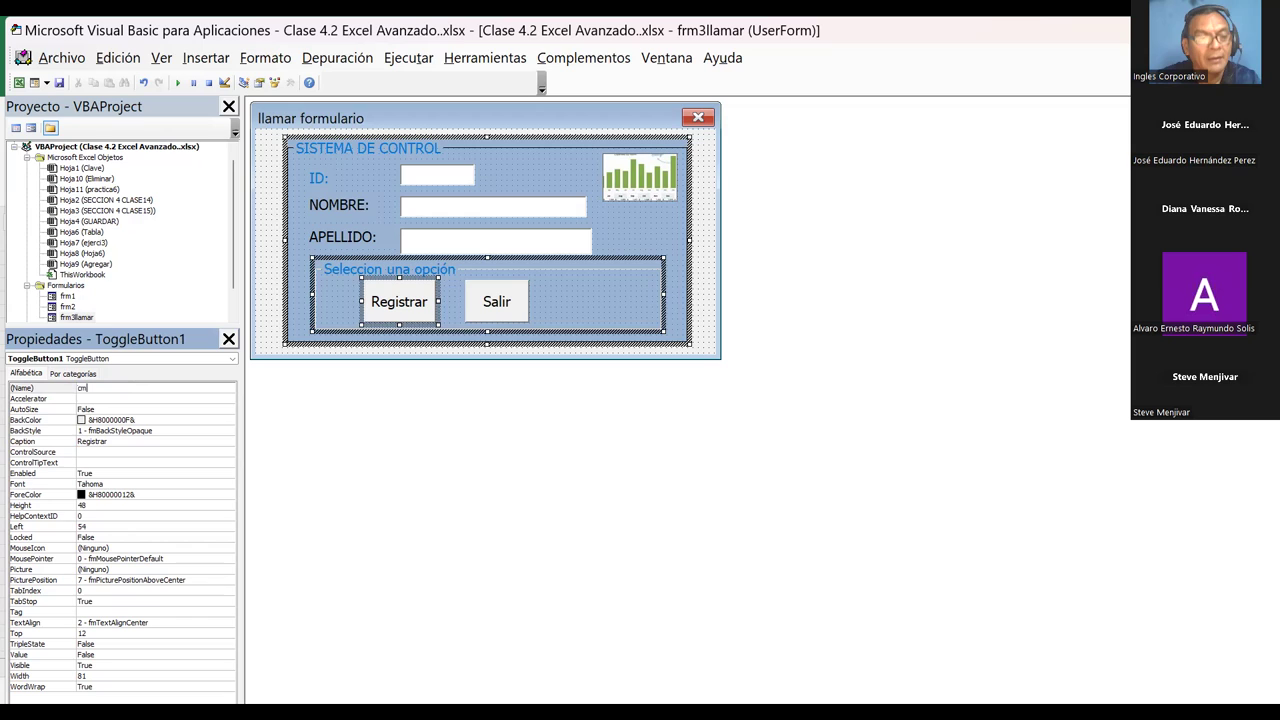
type("registrar")
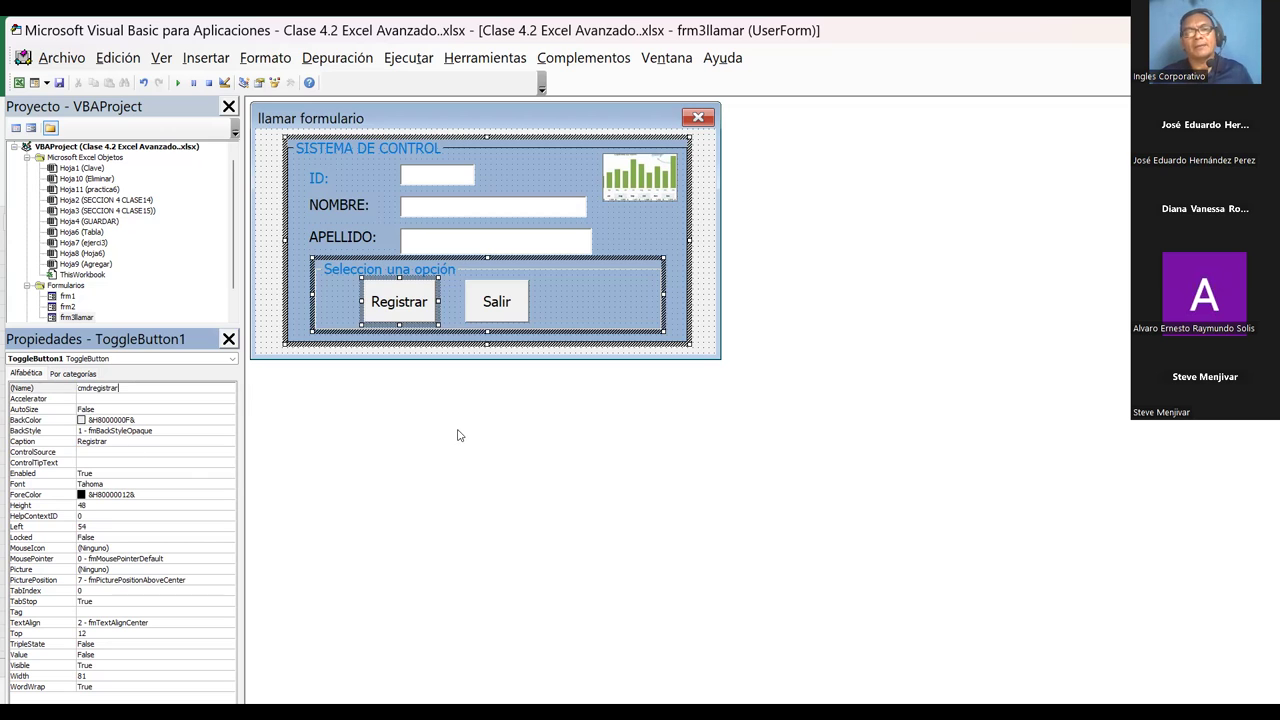
left_click(458, 435)
left_click(500, 133)
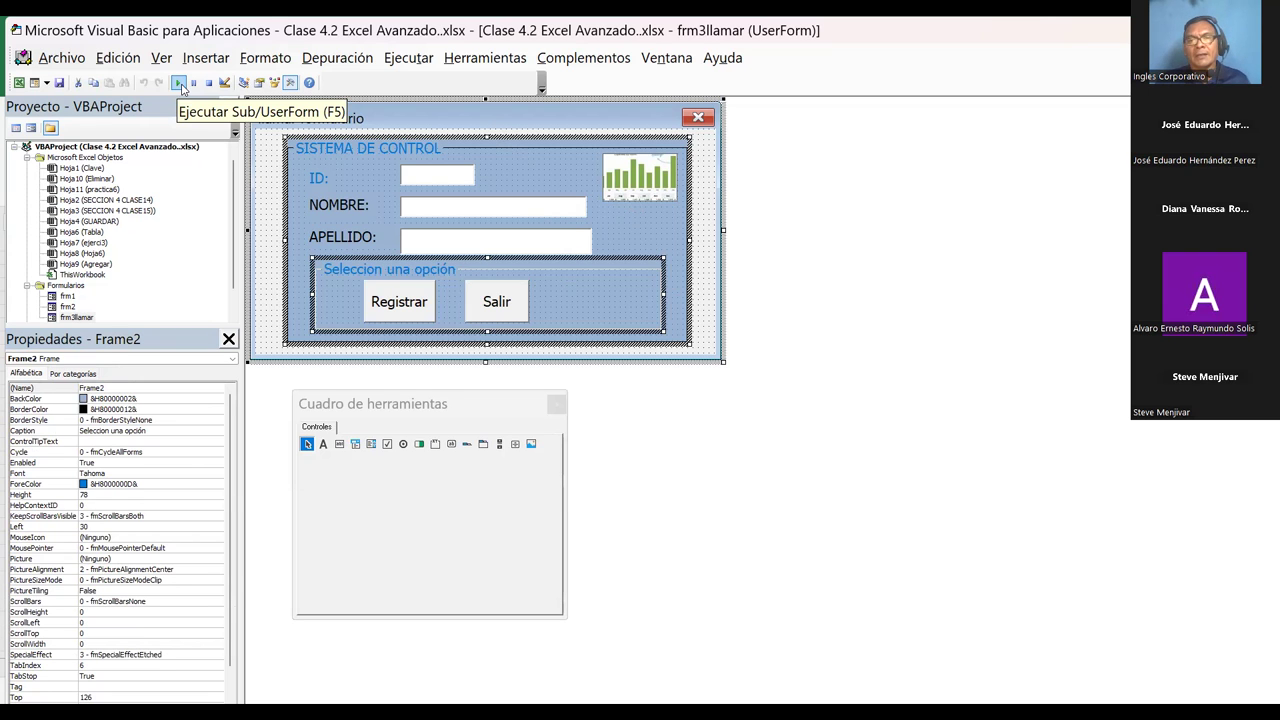
Test-run the form with Salir, then open the cmdregistrar_Click procedure.
left_click(181, 88)
left_click(650, 440)
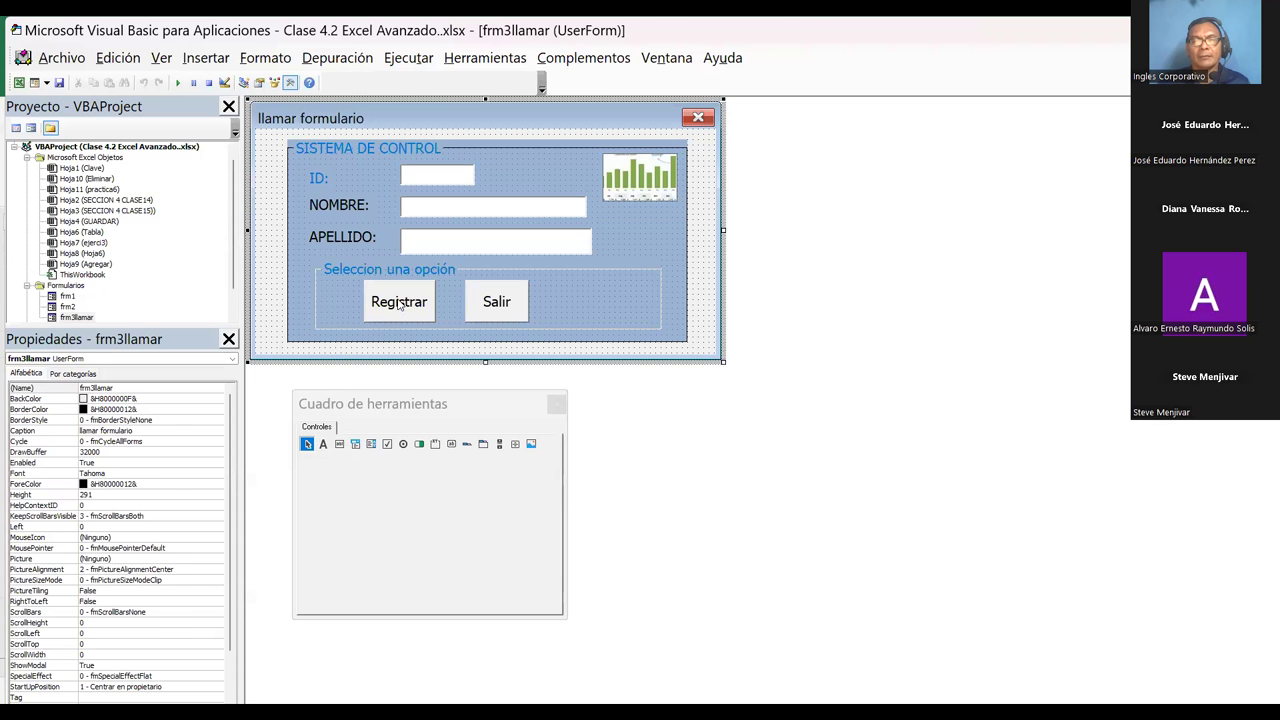
double_click(397, 300)
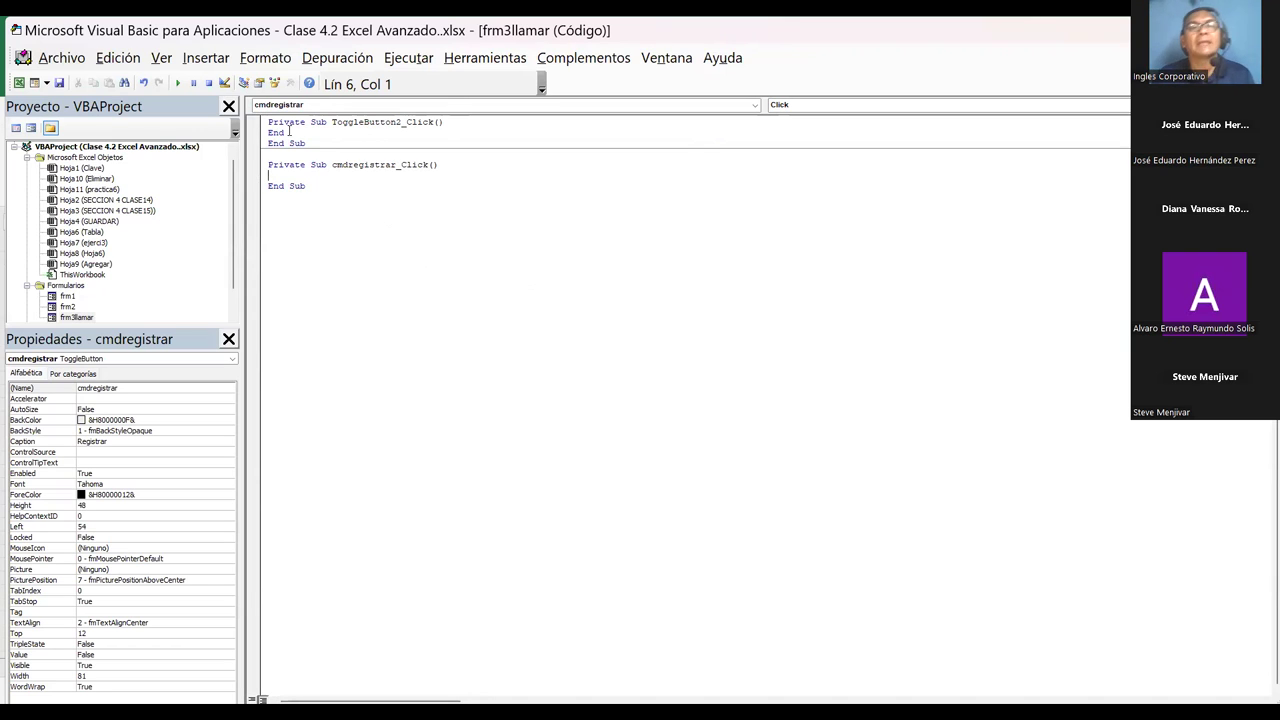
Create the cmdsalir_Click procedure containing End.
left_click(382, 130)
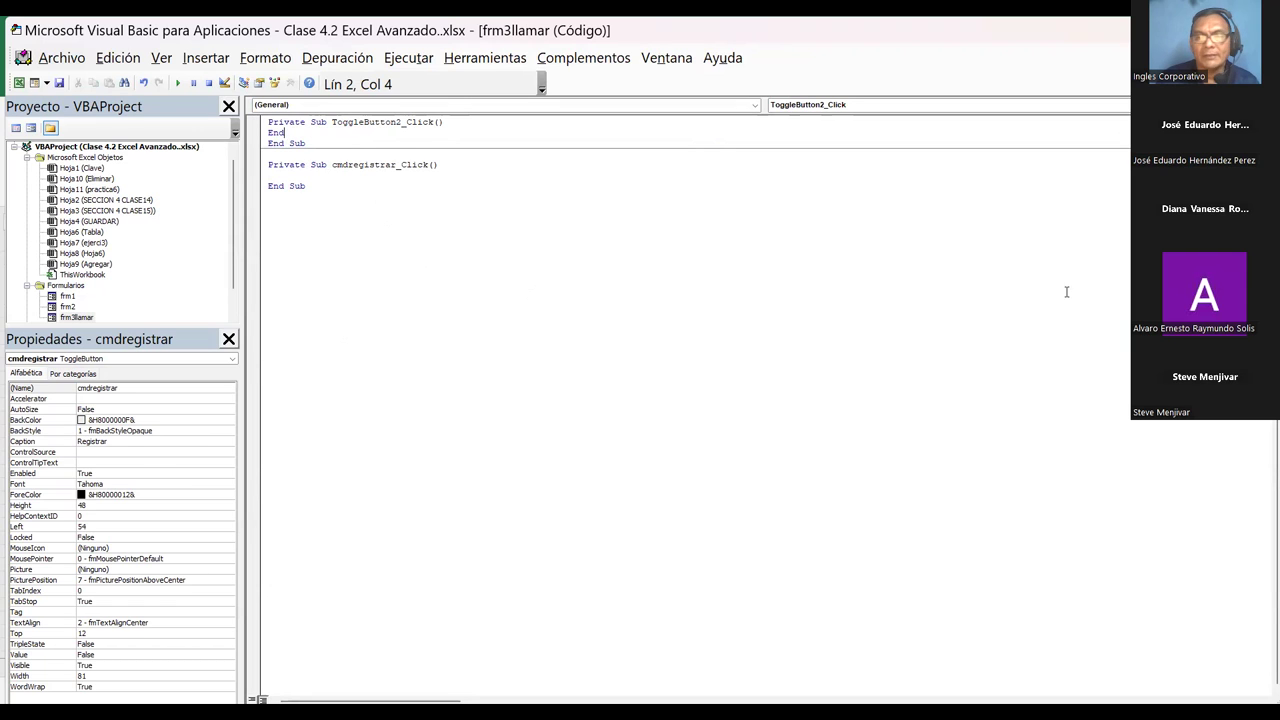
key("shift+F7")
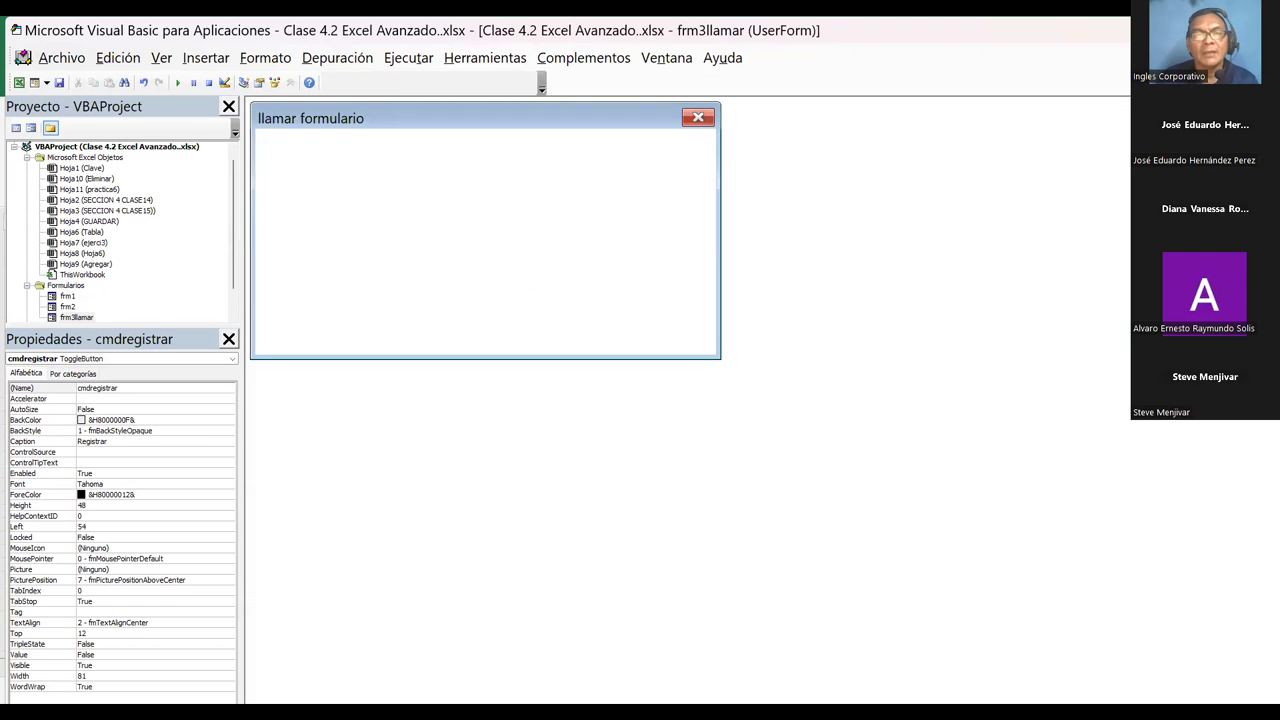
left_click(485, 306)
double_click(485, 306)
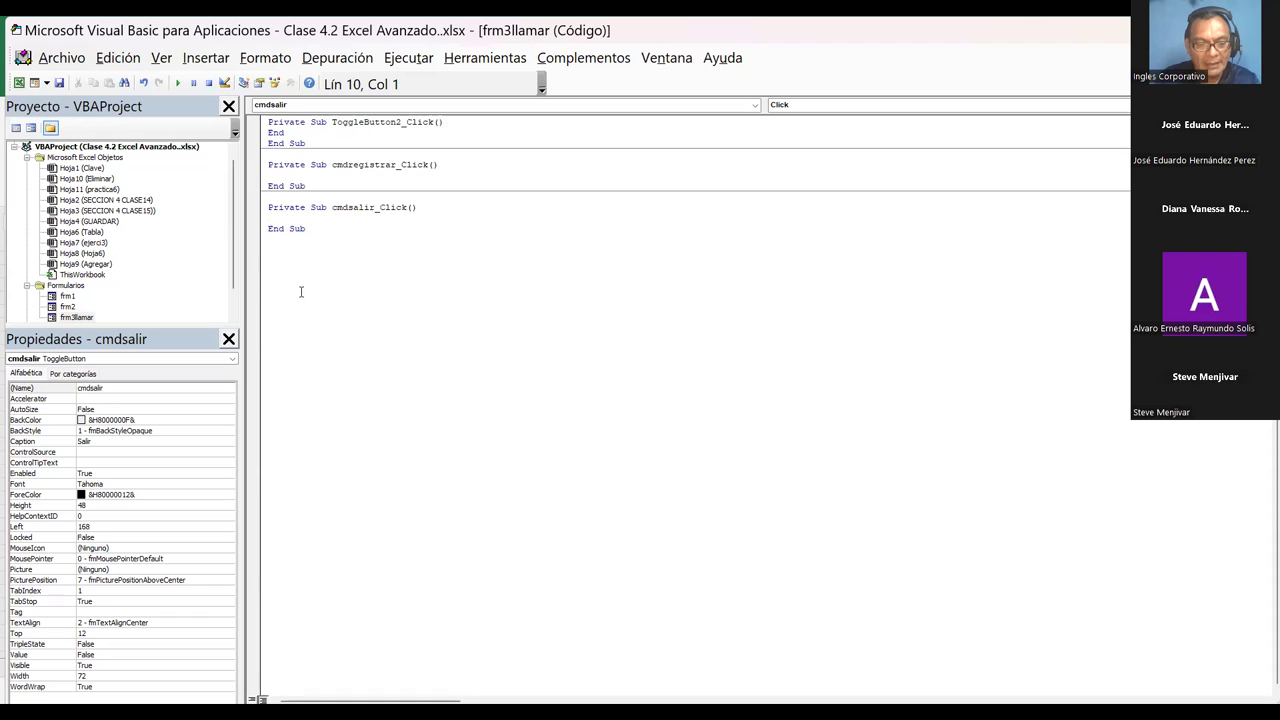
type("End")
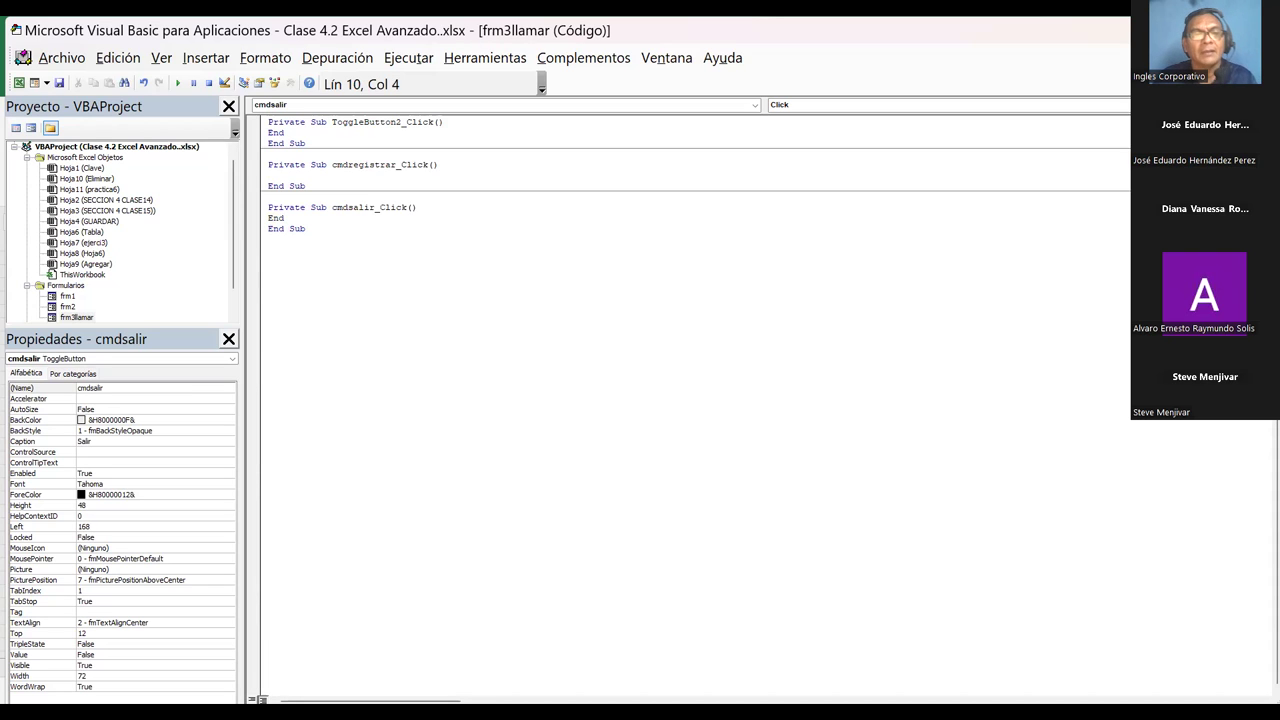
Delete the obsolete ToggleButton2_Click procedure, save the workbook, and run the form.
left_click(383, 403)
left_click_drag(366, 143, 262, 122)
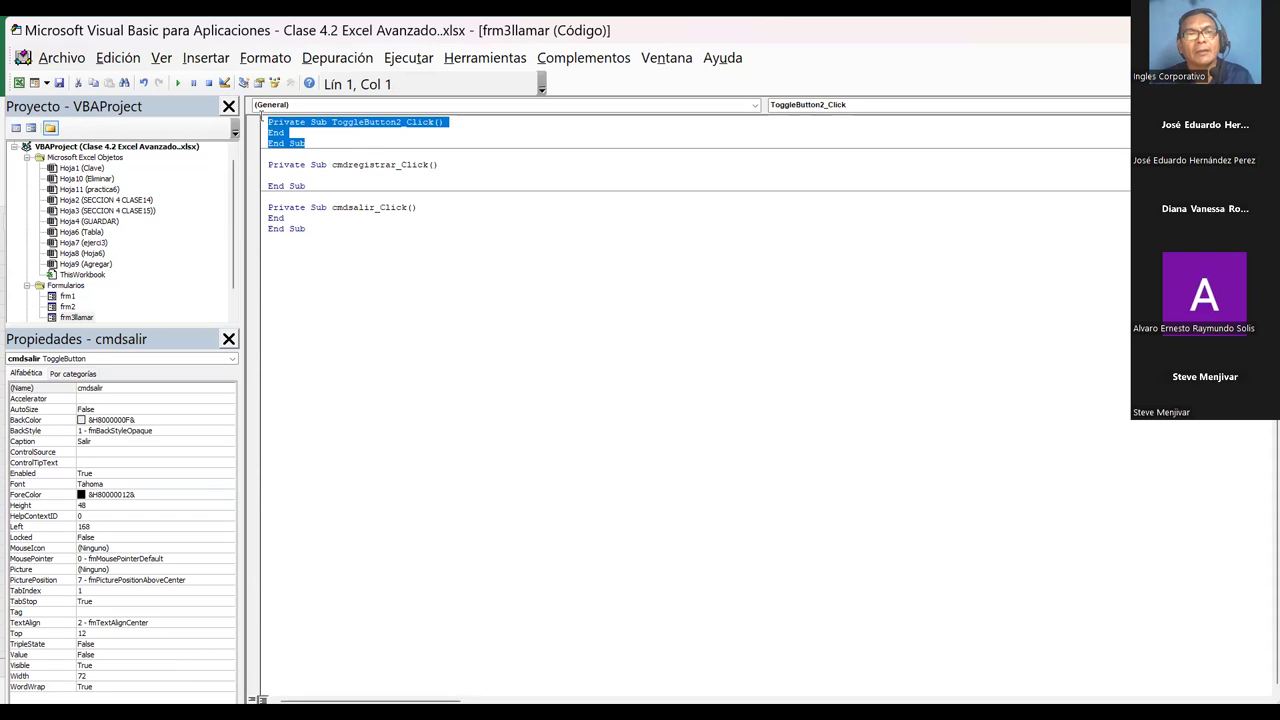
key("Delete")
key("Delete")
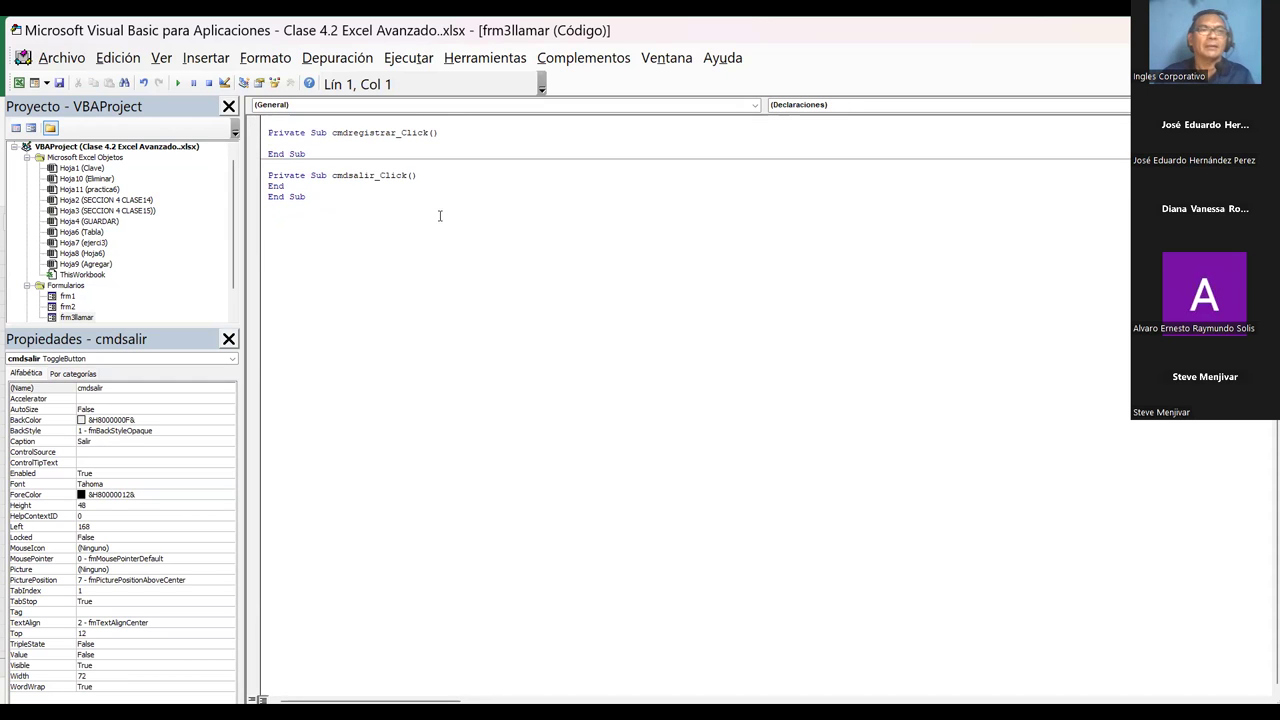
left_click(59, 83)
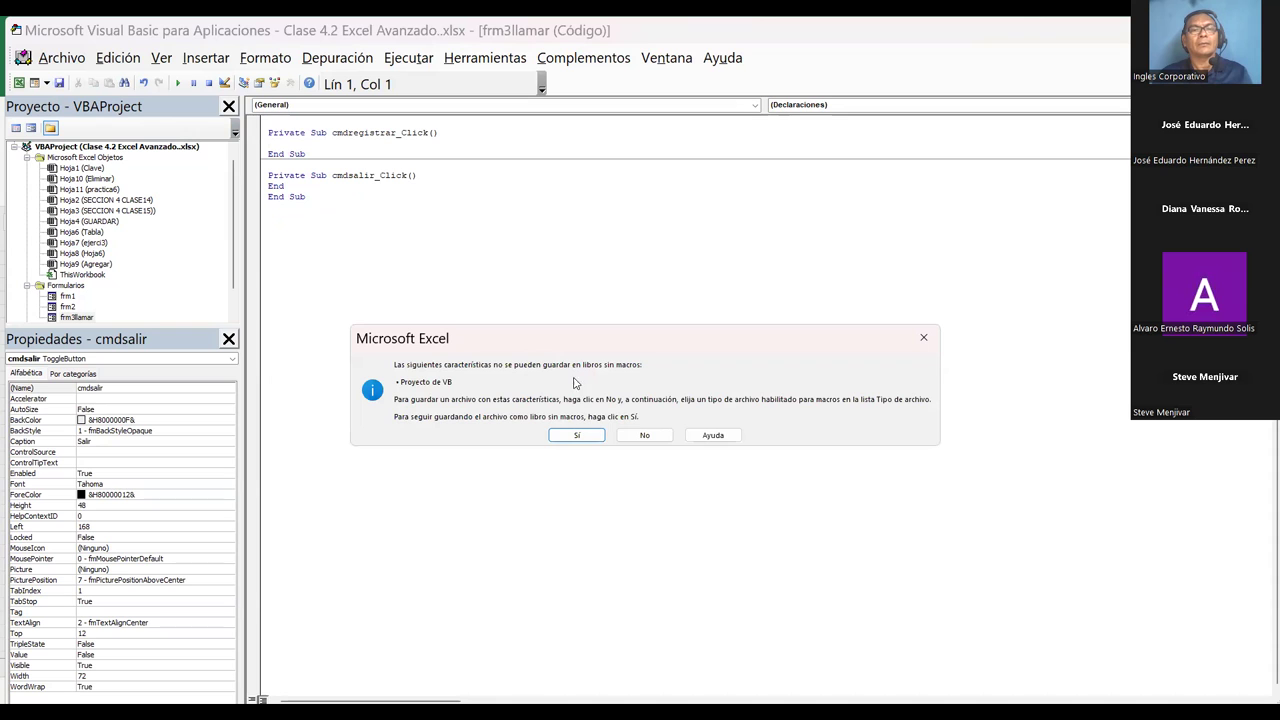
left_click(576, 437)
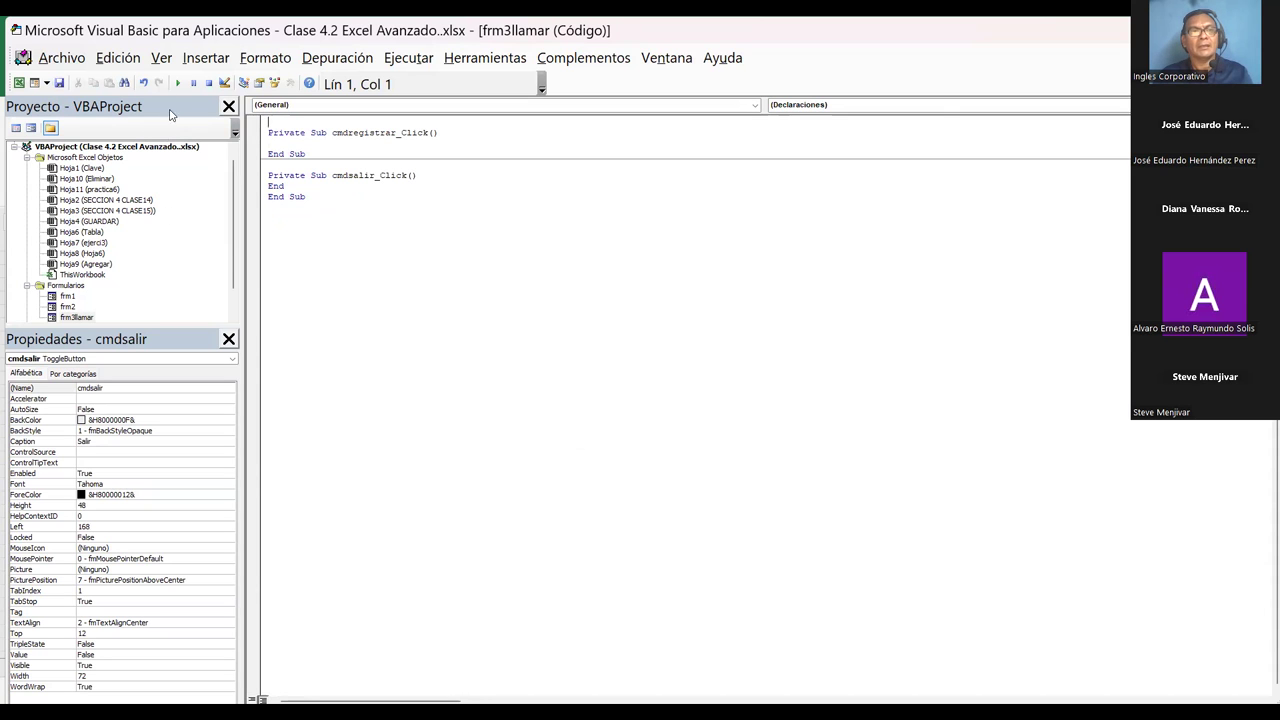
left_click(175, 86)
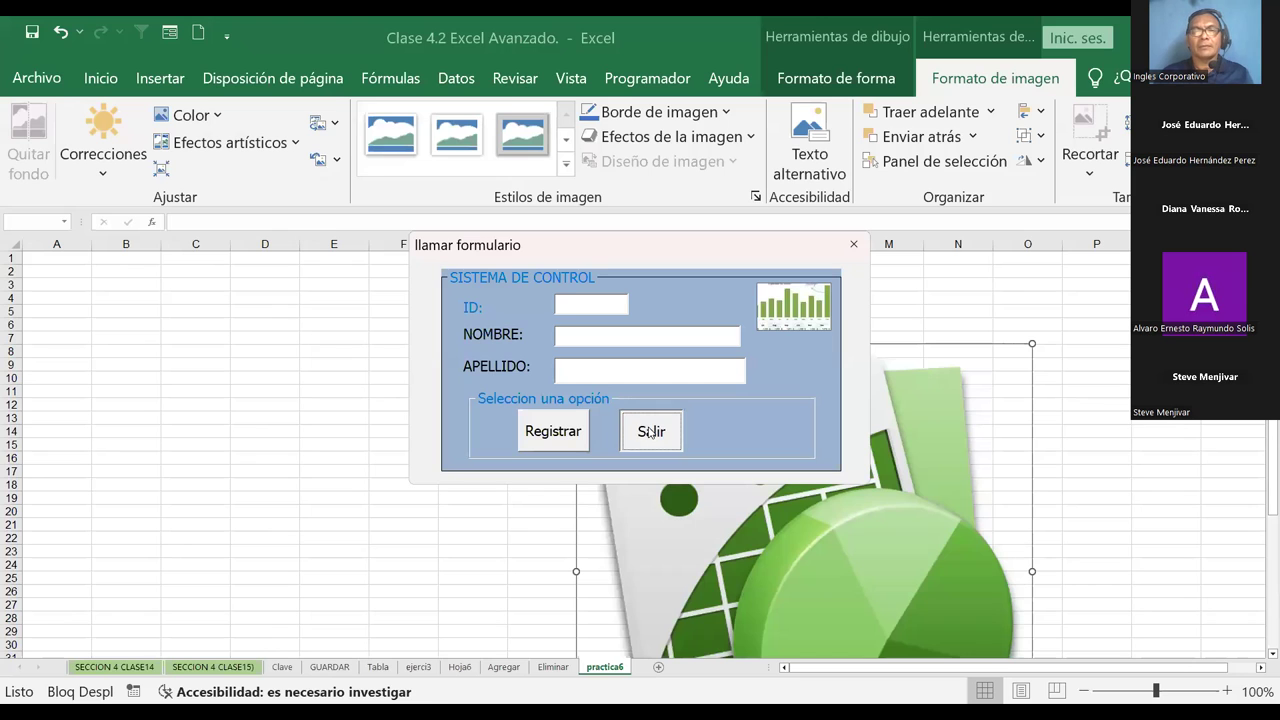
Close the running form with Salir and open frm1 'Ingreso de datos' in the designer.
left_click(651, 432)
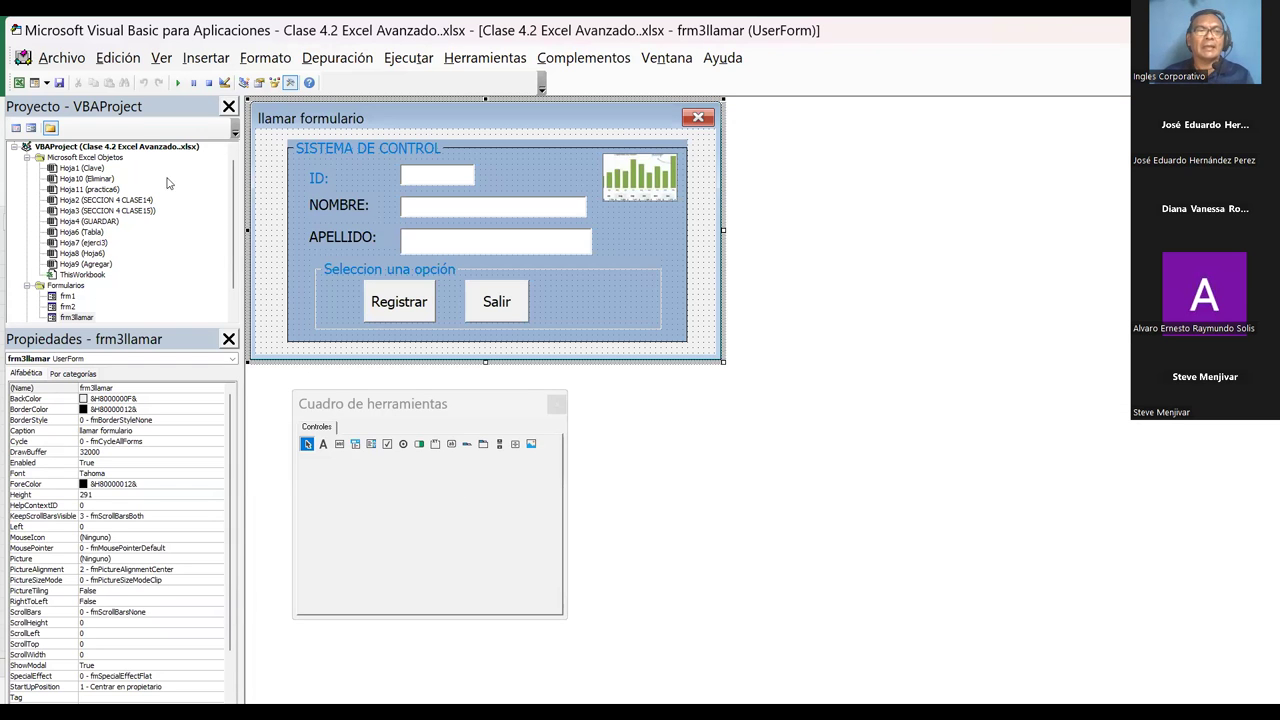
double_click(67, 297)
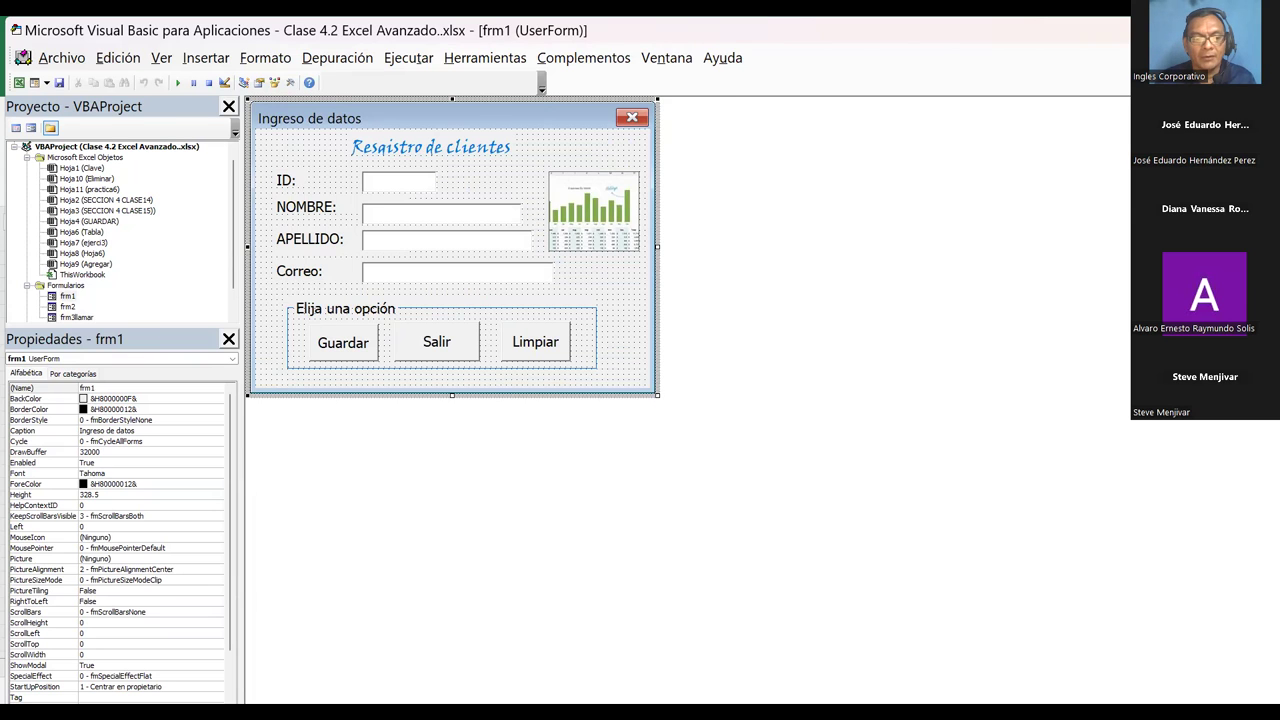
key("alt+F11")
On the GUARDAR sheet, delete the sample client record in row 2.
left_click(330, 666)
left_click(331, 494)
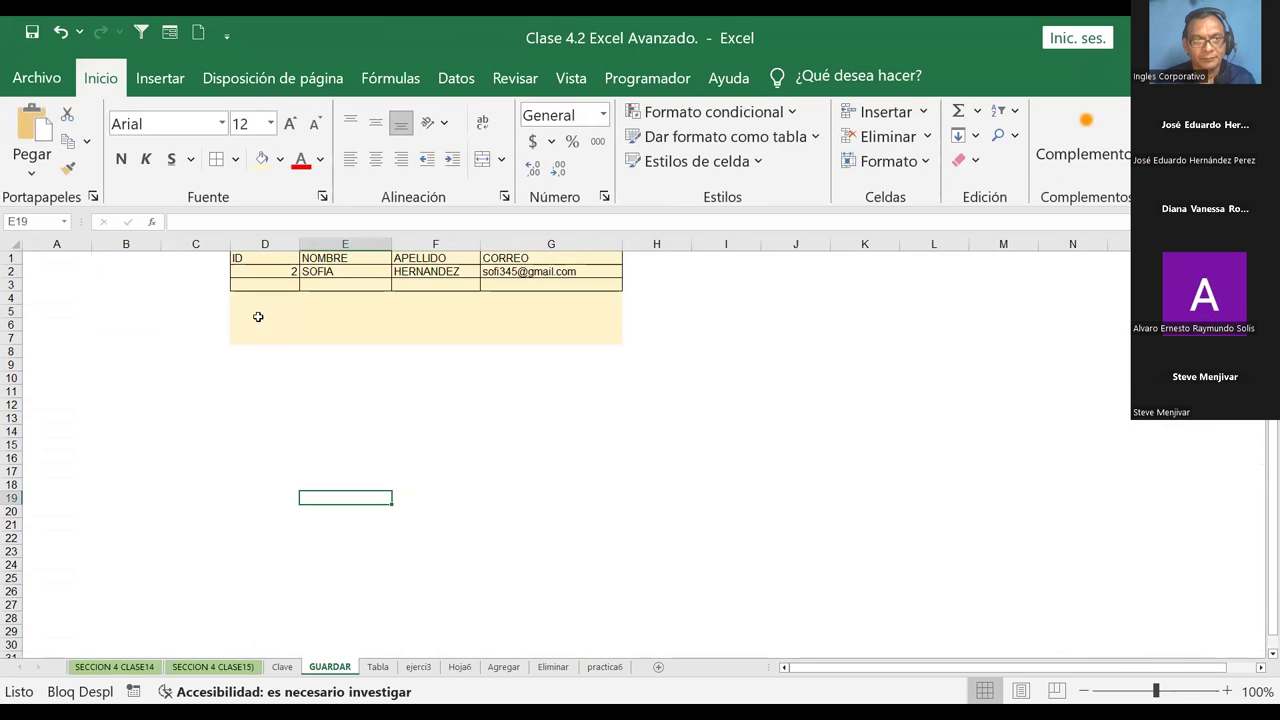
mouse_move(571, 269)
left_mouse_down()
mouse_move(270, 285)
mouse_move(264, 270)
left_mouse_up()
key("Delete")
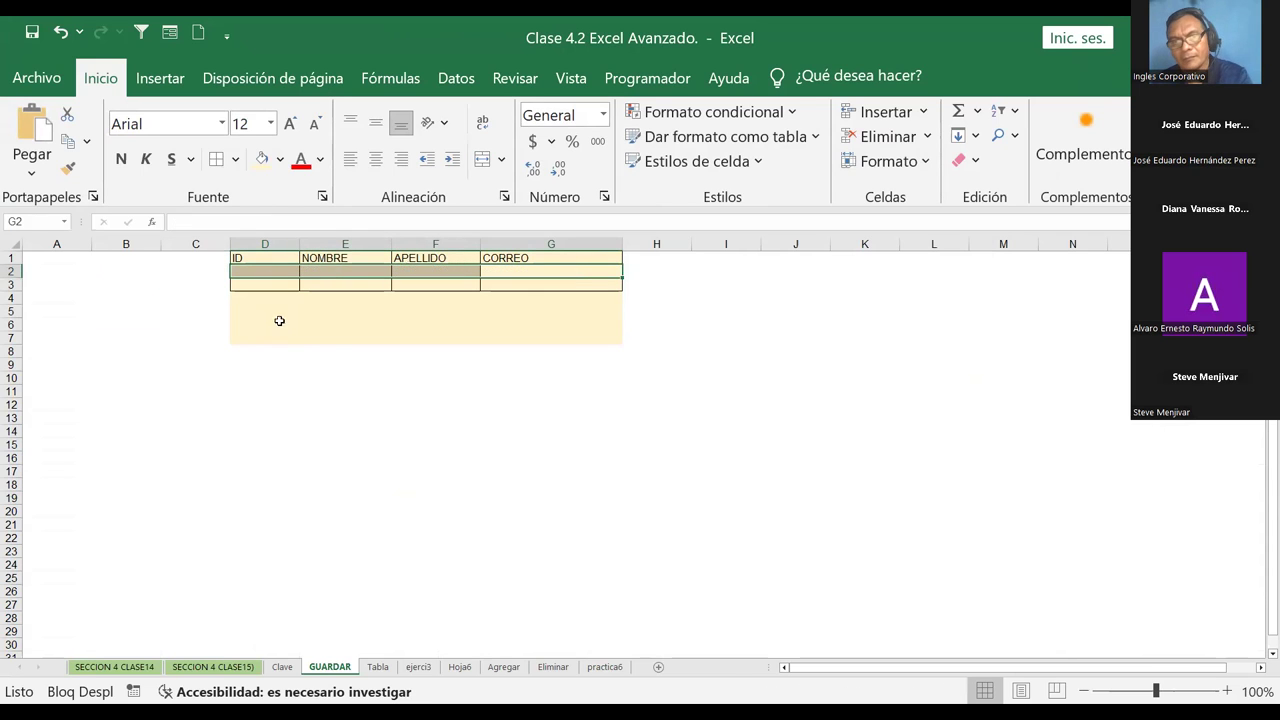
left_click(362, 403)
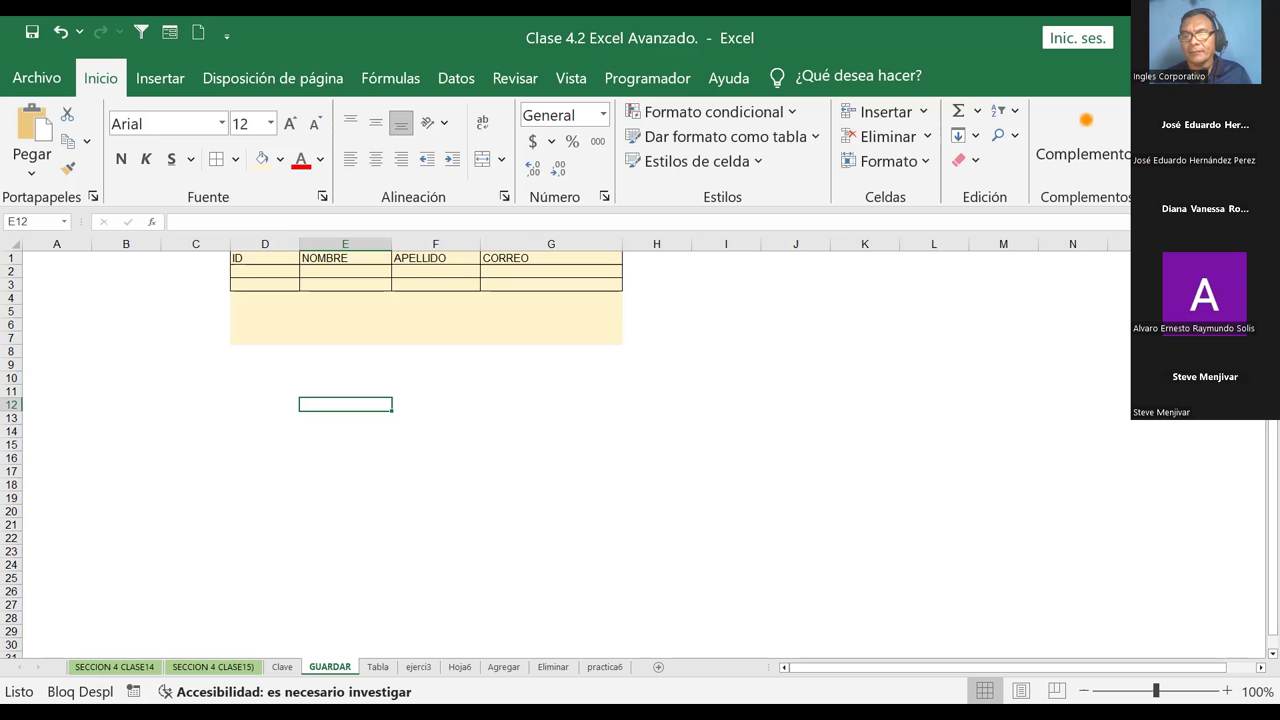
Back in the editor, select frm1's Guardar button and then its surrounding option frame.
key("alt+F11")
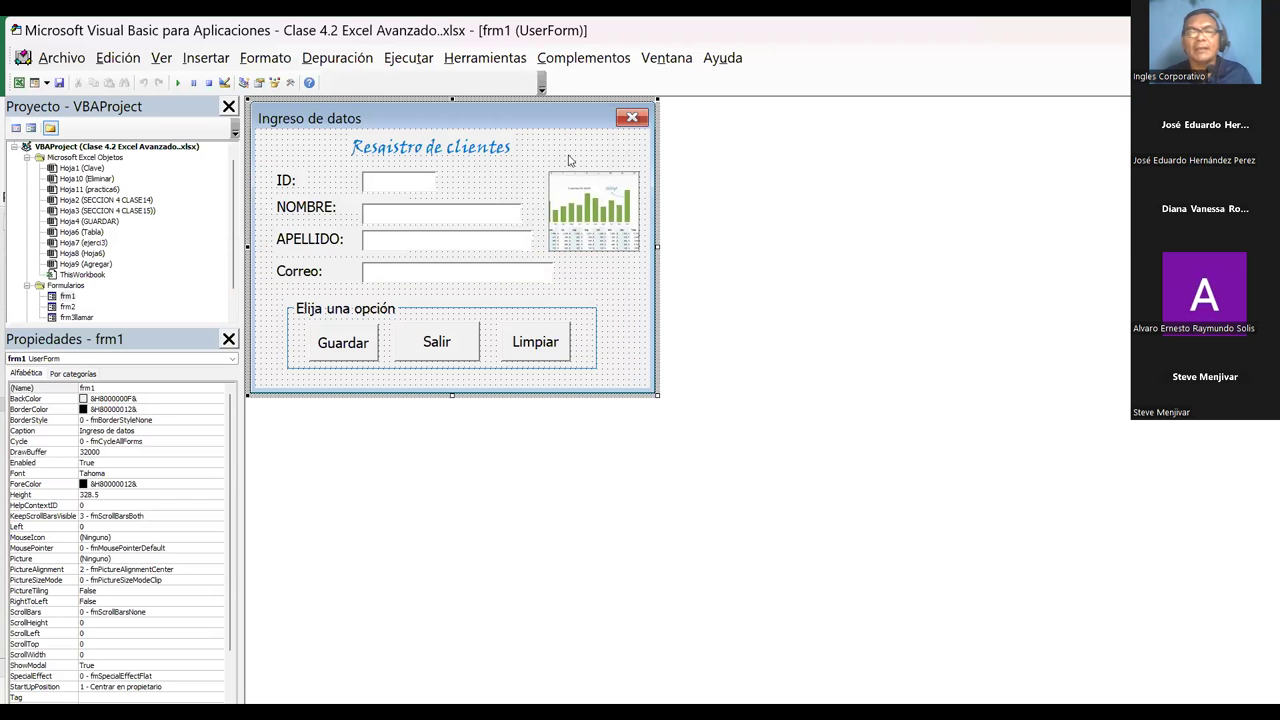
left_click(352, 338)
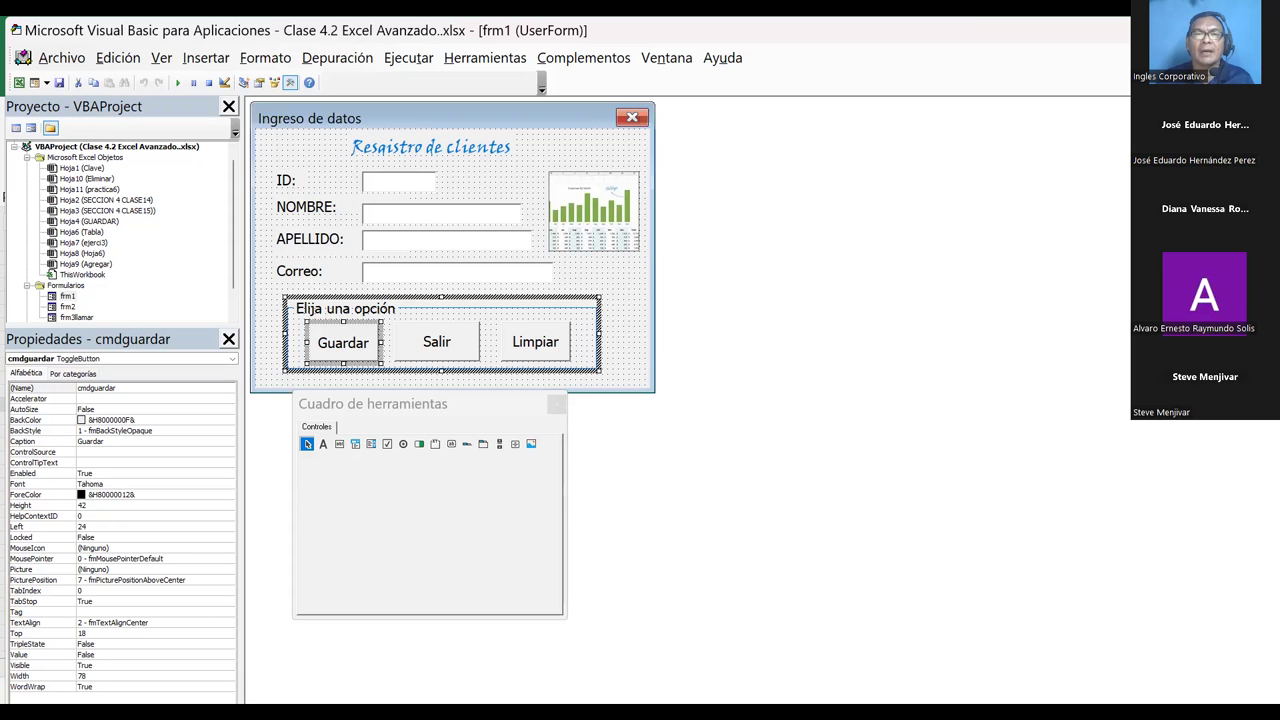
key("Escape")
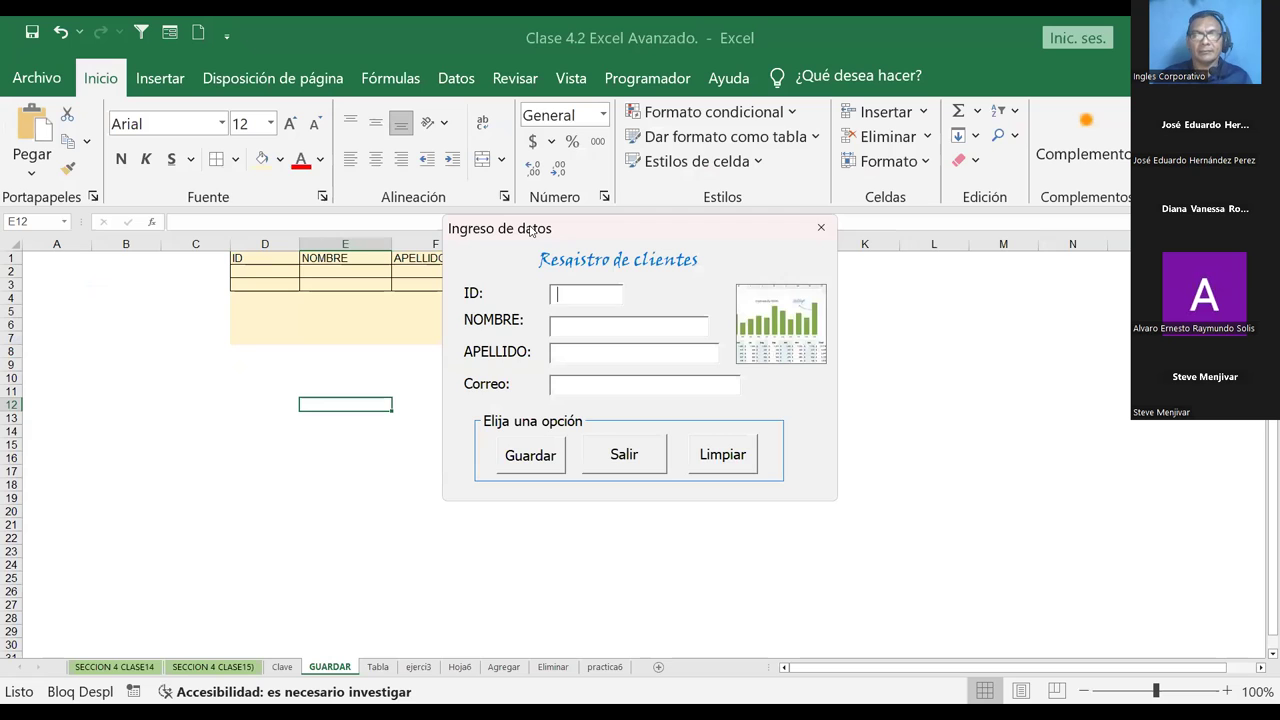
Enter a test customer's ID, name, surname and e-mail in the form and save them to row 2.
left_click_drag(532, 230, 751, 109)
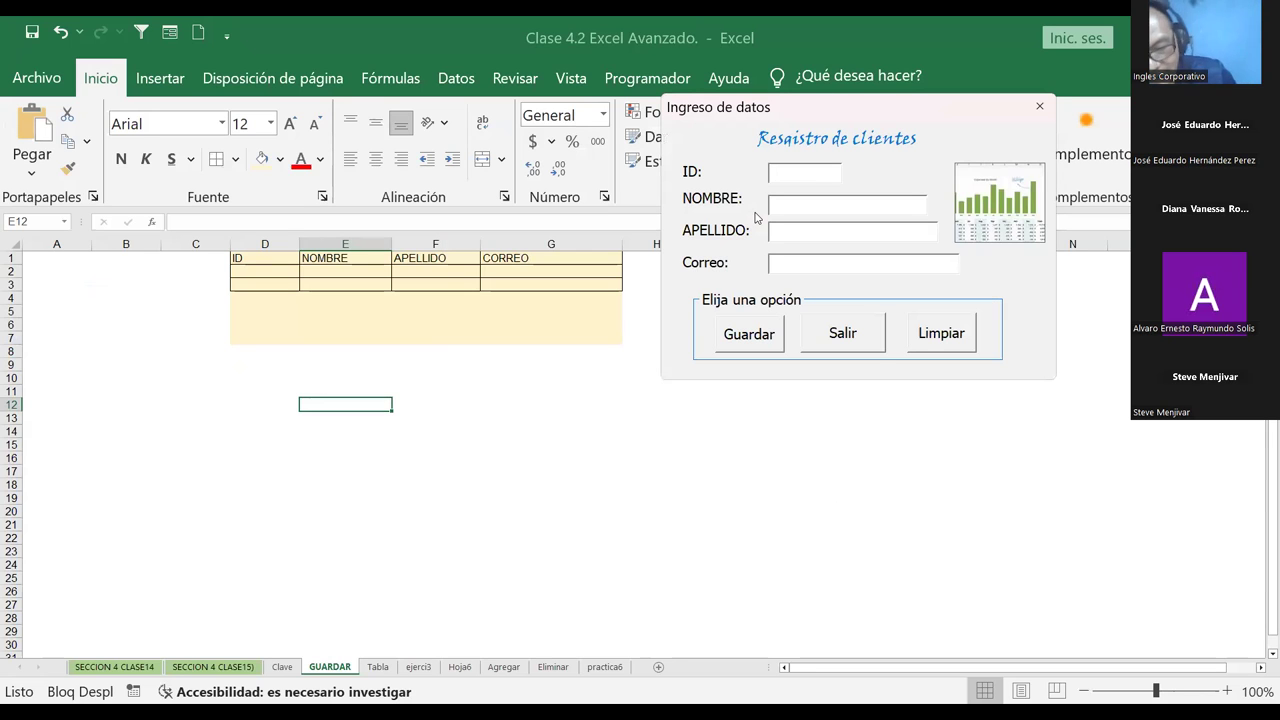
type("456")
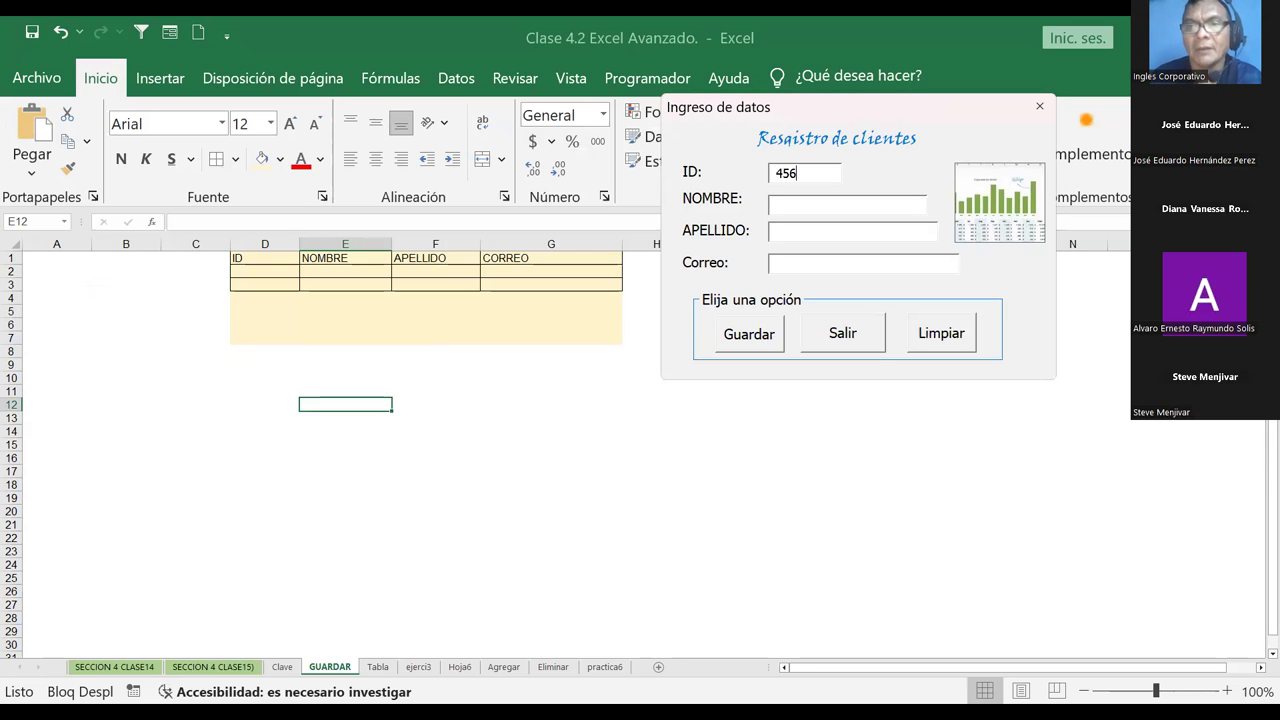
left_click(801, 205)
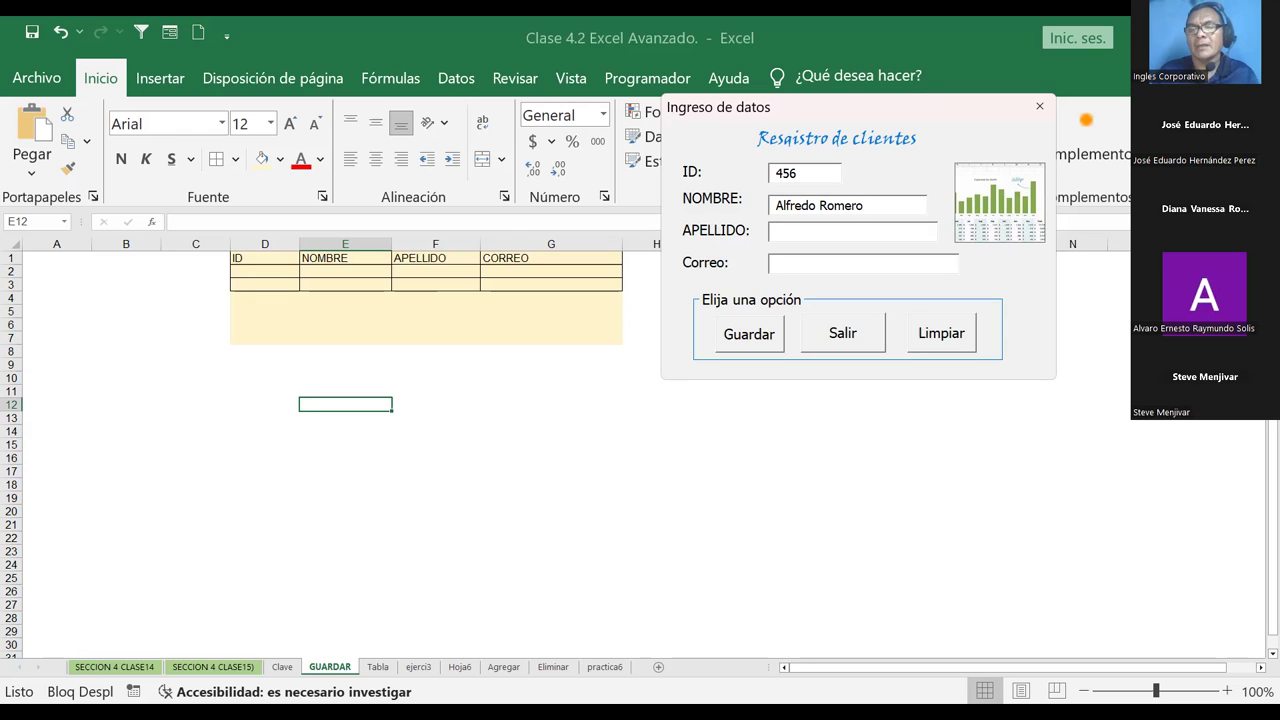
left_click(794, 232)
type("Fernández")
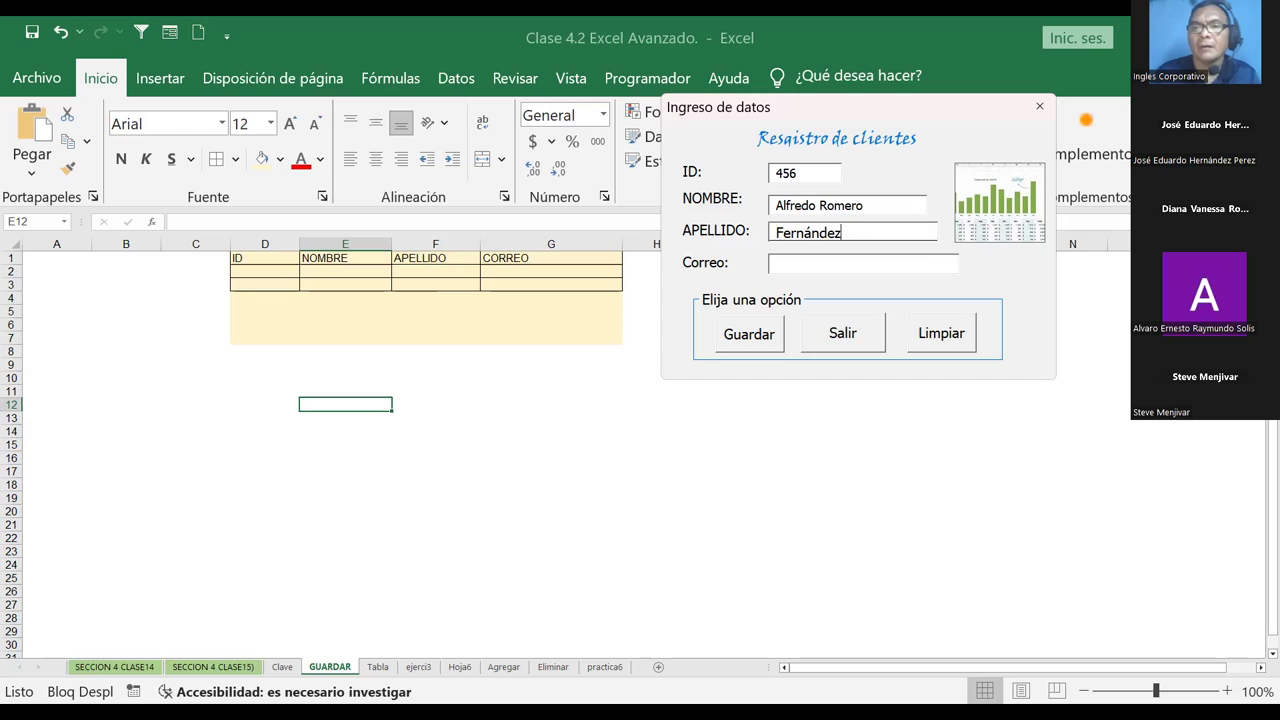
left_click(870, 203)
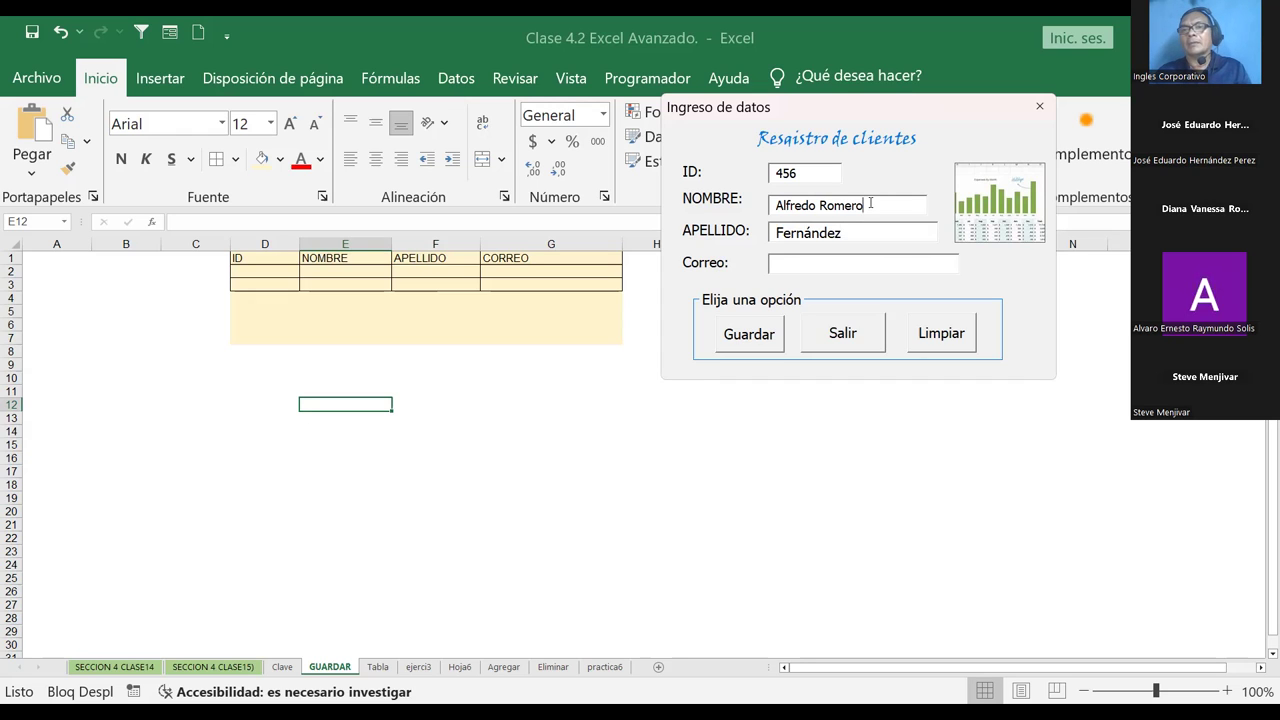
key("BackSpace")
key("BackSpace")
key("BackSpace")
key("BackSpace")
key("BackSpace")
key("BackSpace")
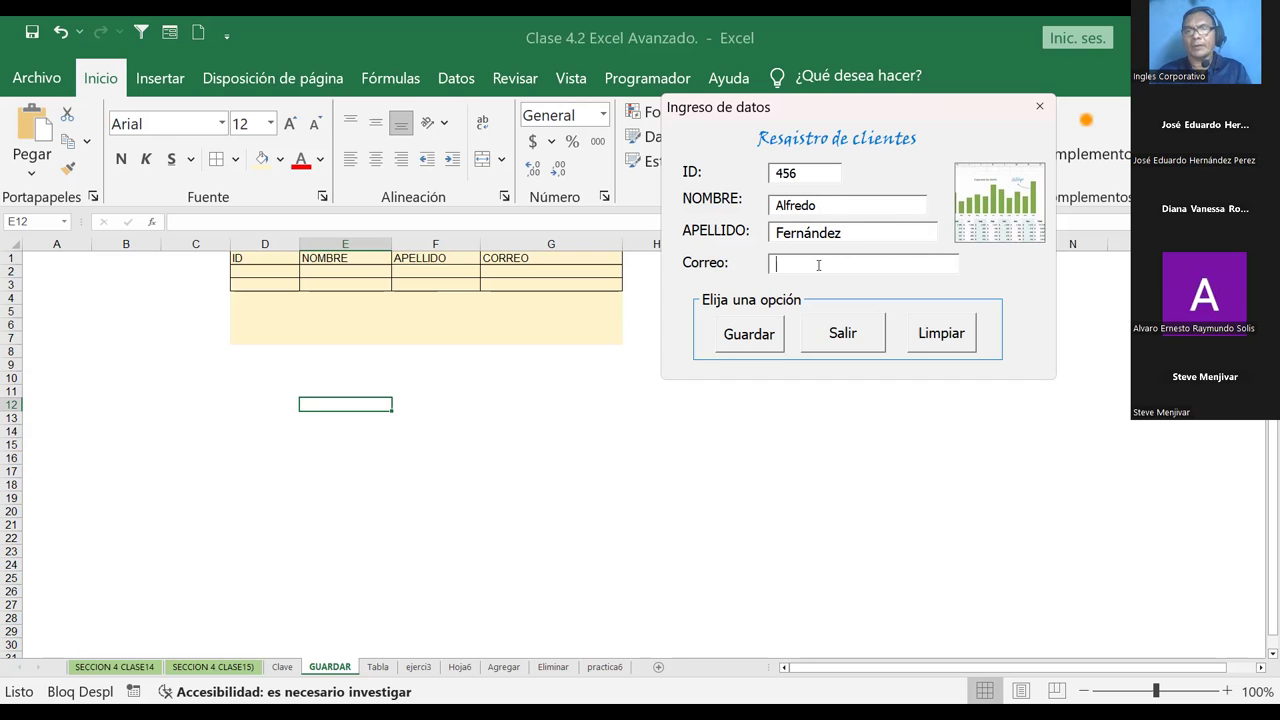
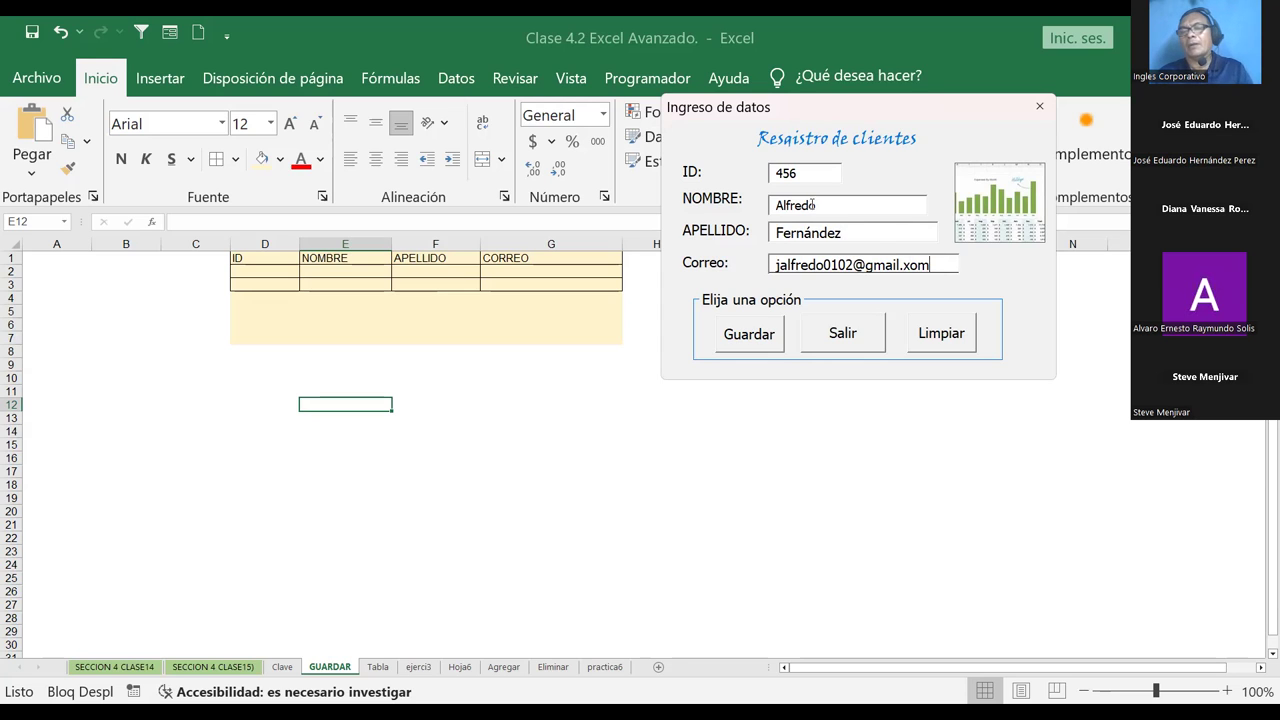
left_click(757, 341)
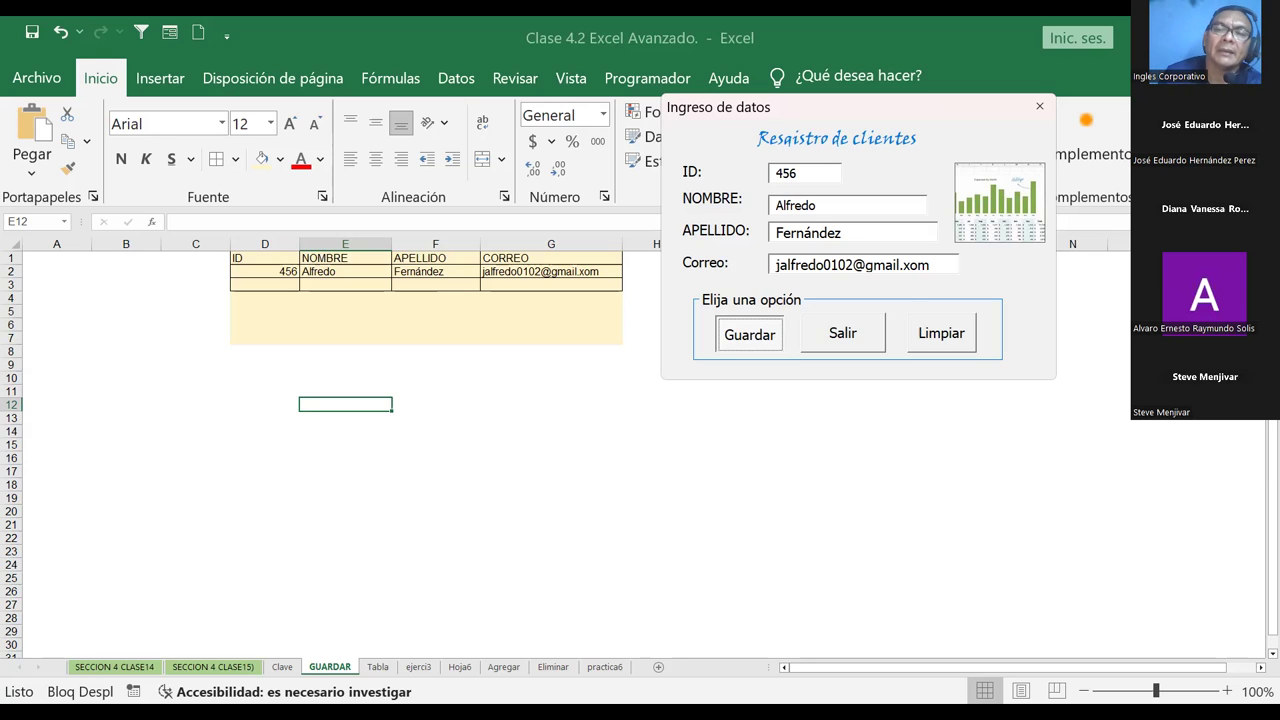
Correct the heading label's caption from 'Resgistro' to 'Registro de clientes' and save the project.
left_click(1038, 104)
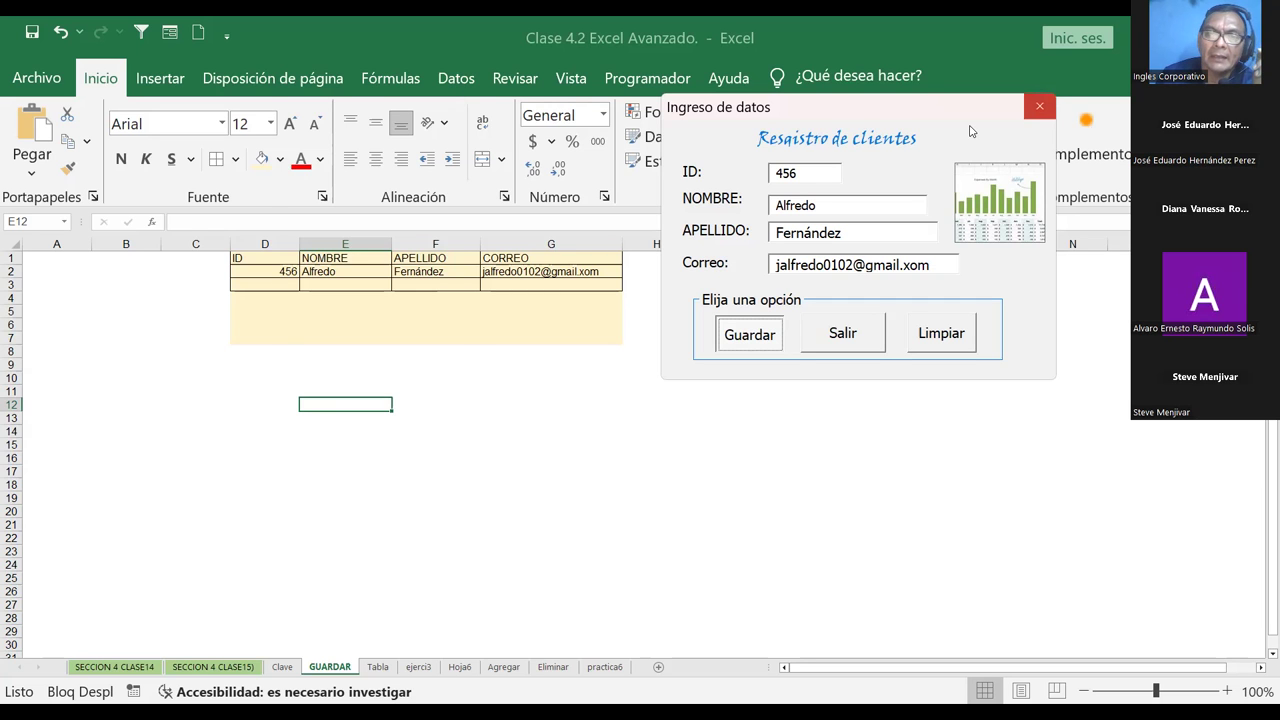
double_click(403, 148)
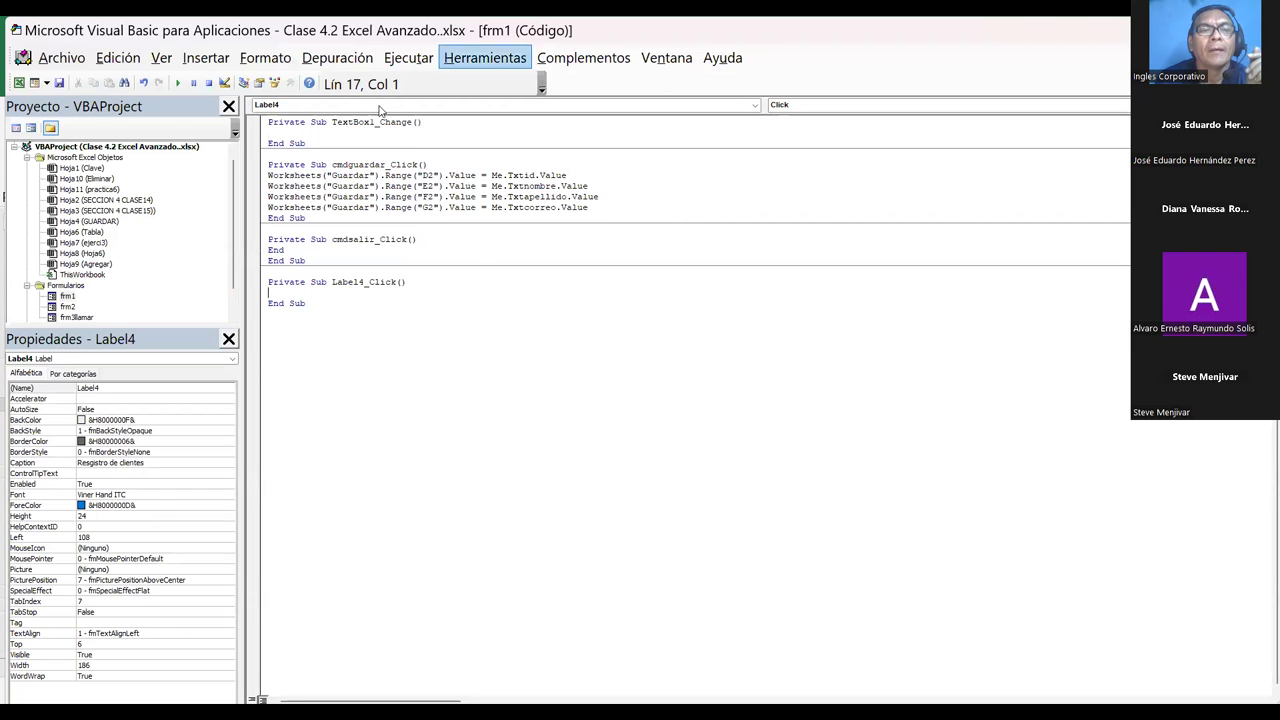
key("shift+F7")
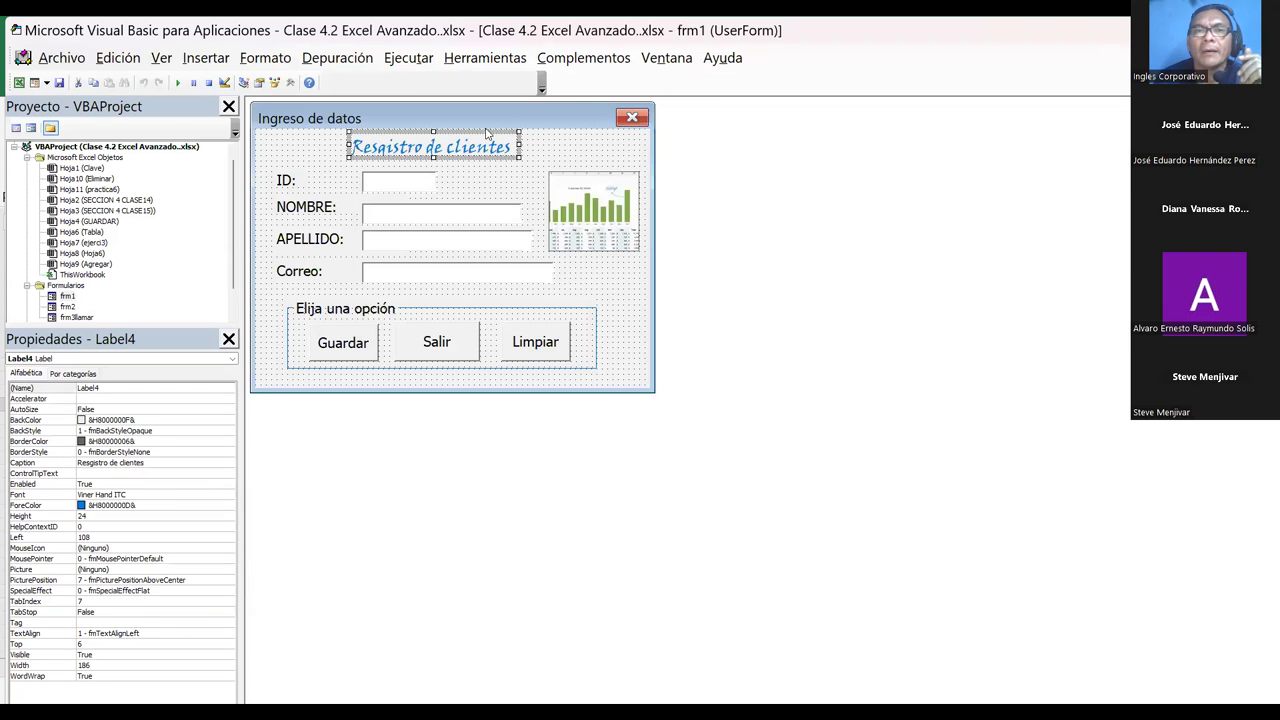
left_click(414, 146)
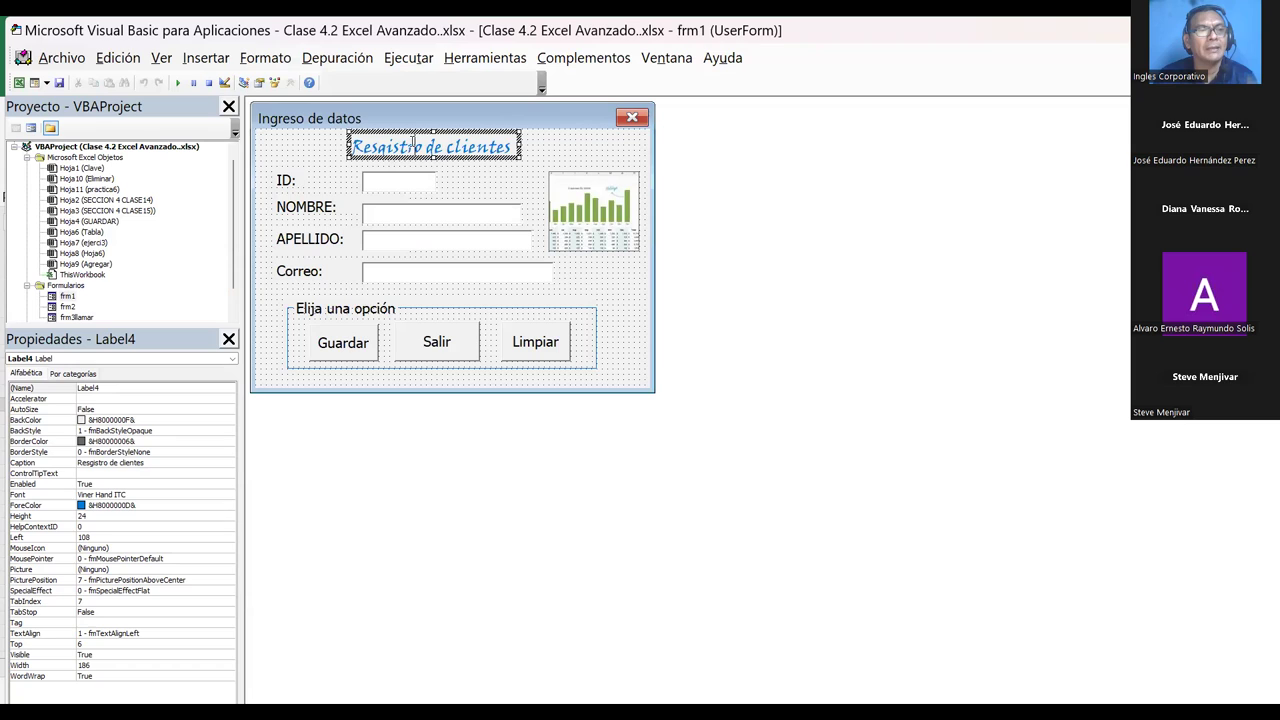
left_click(89, 463)
left_click(89, 463)
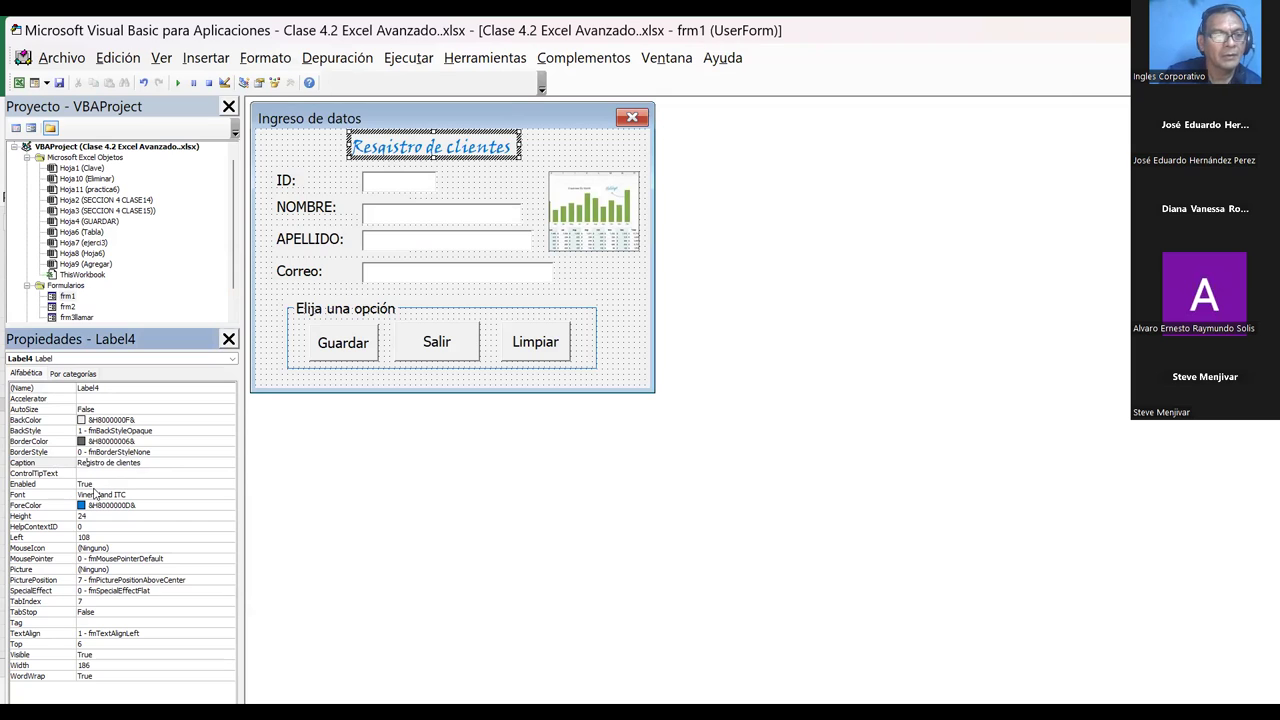
left_click(302, 485)
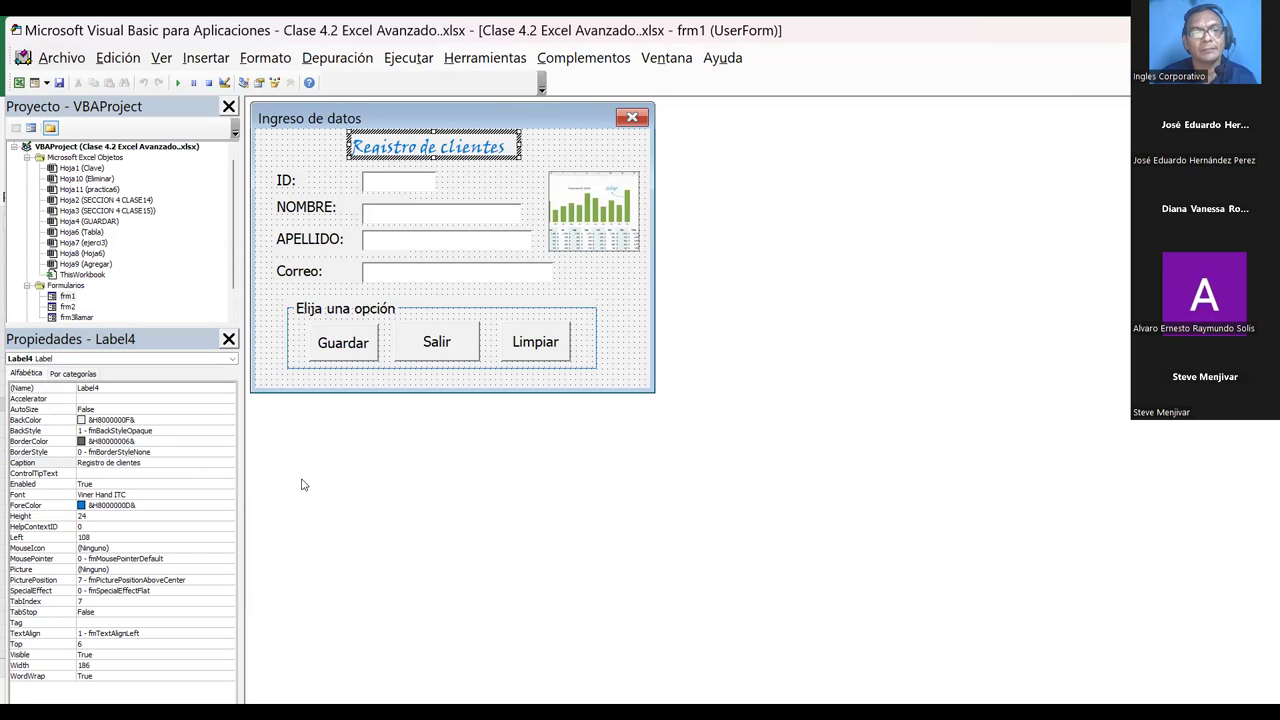
left_click(59, 82)
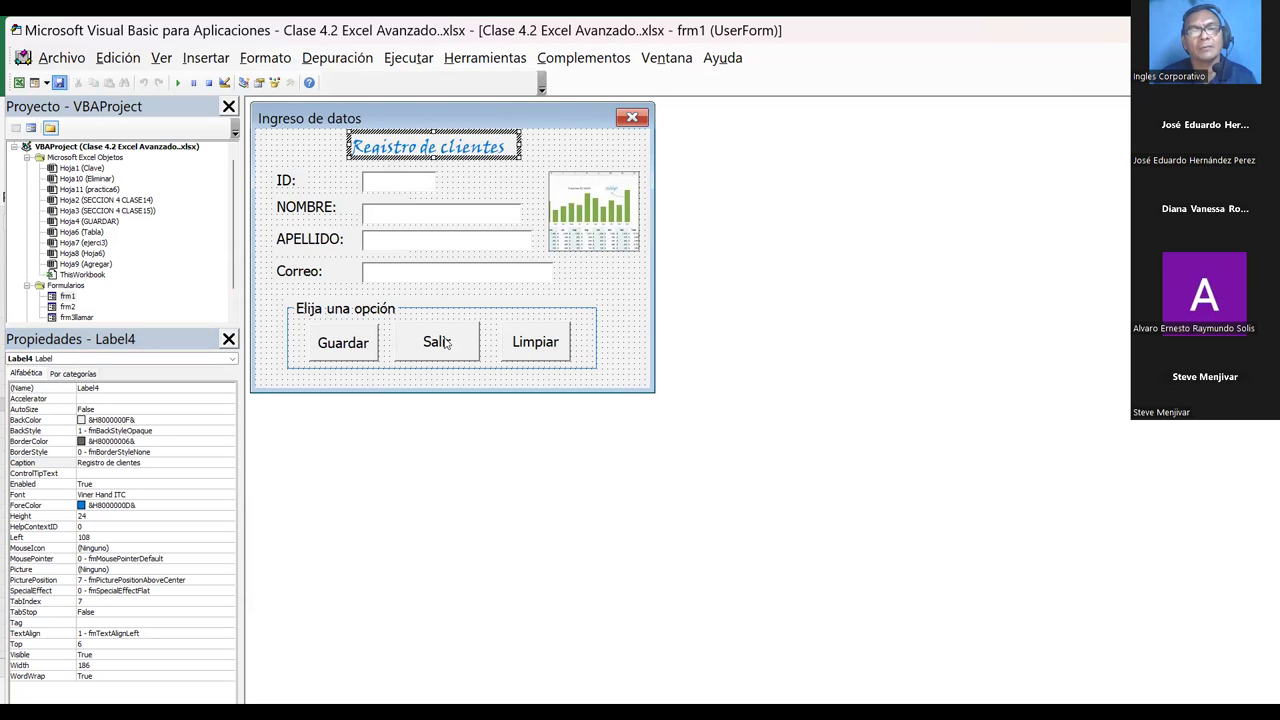
key("ctrl+s")
Restart the form and enter a new test customer's ID, name and surname.
key("Return")
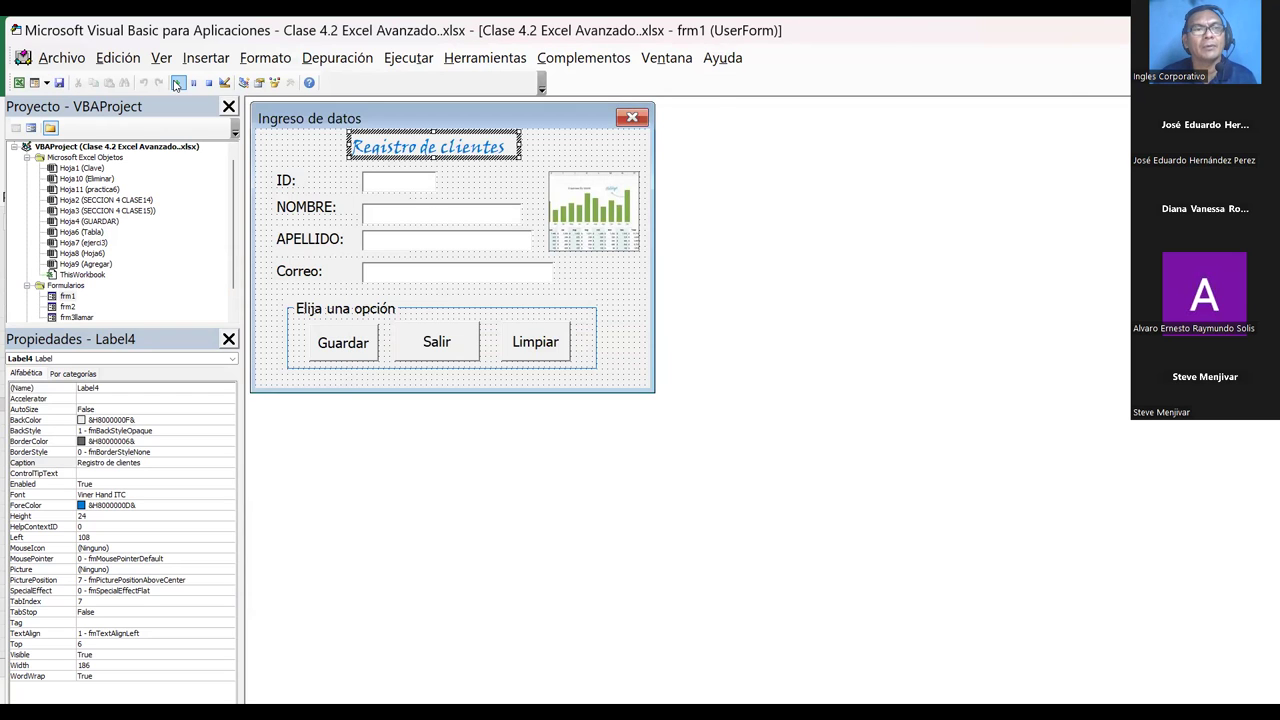
left_click(176, 83)
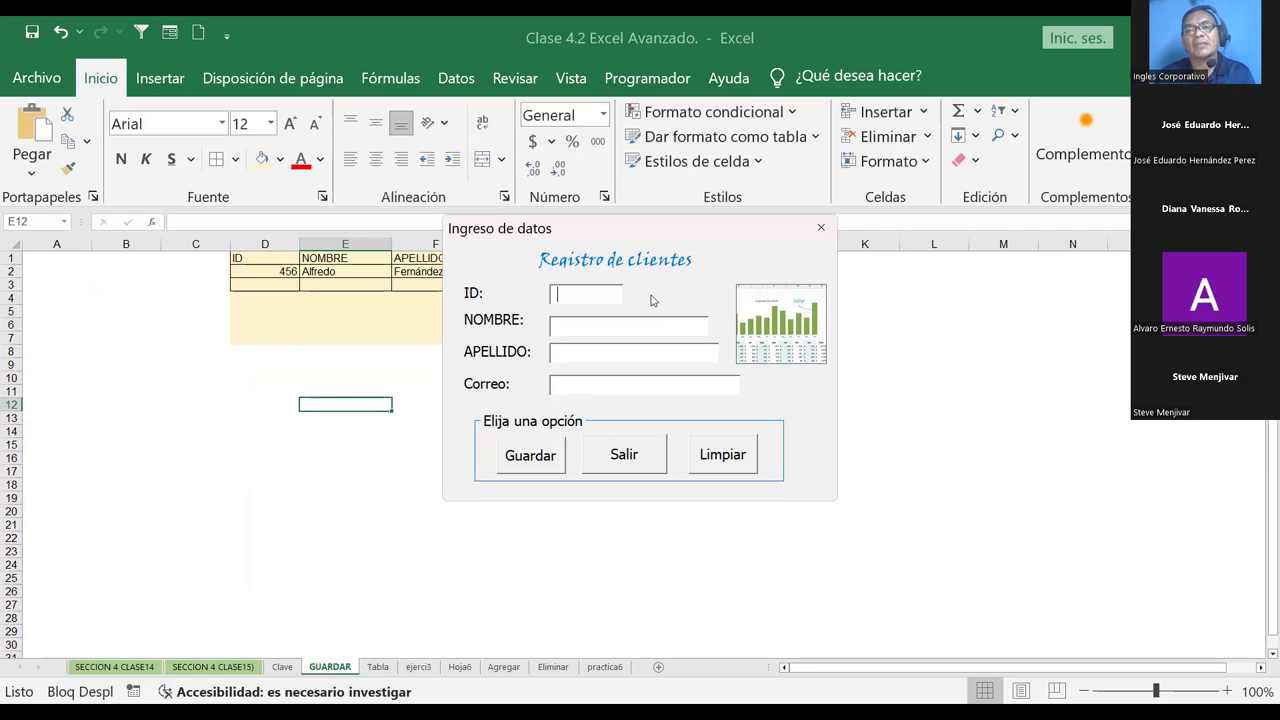
type("644")
key("Tab")
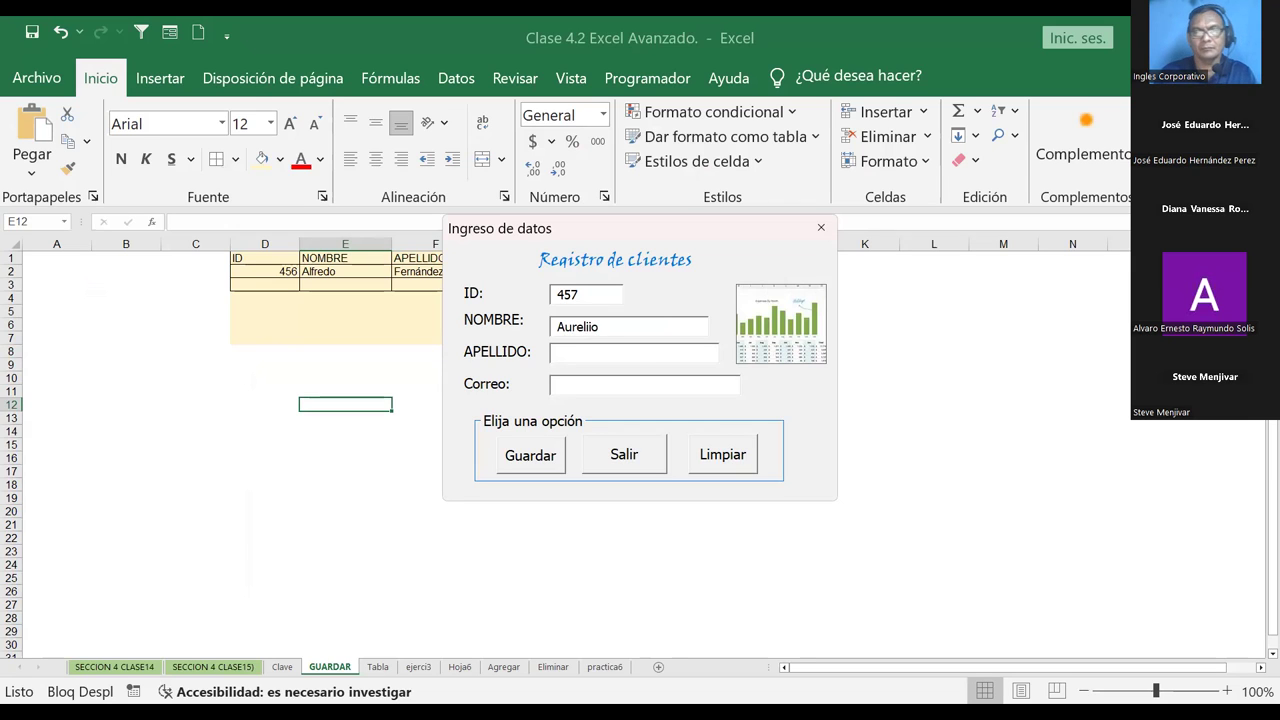
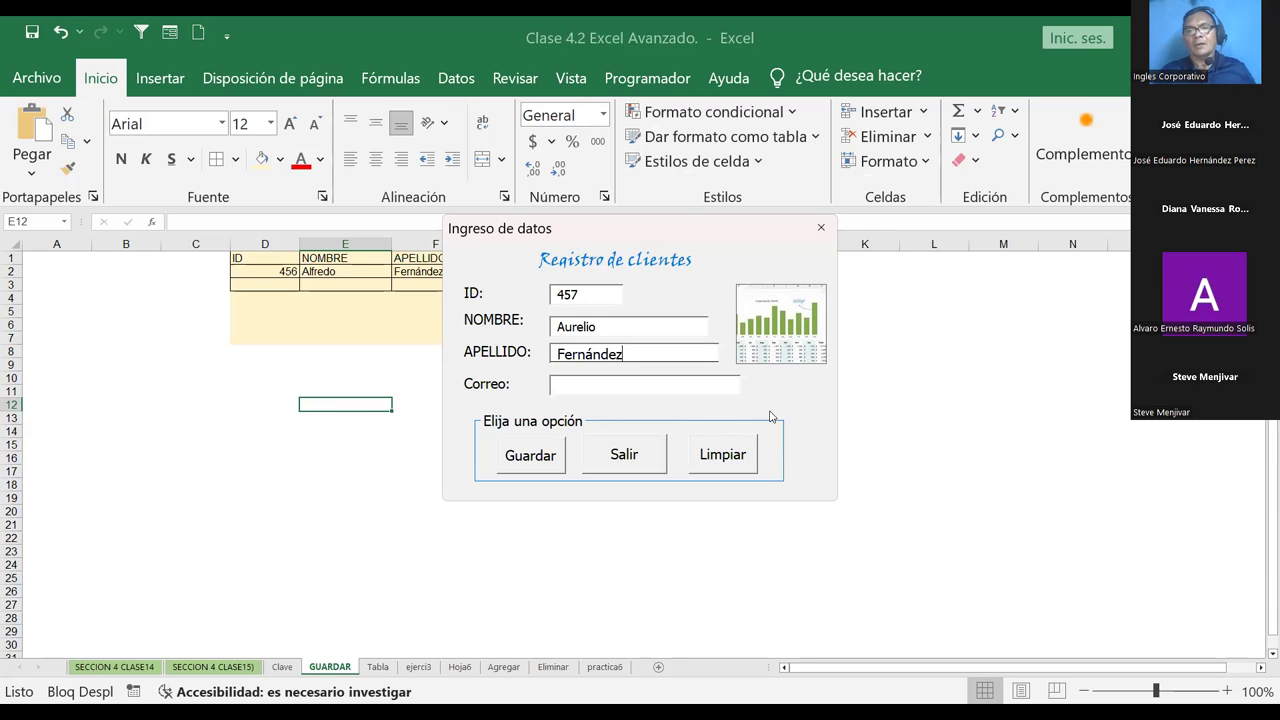
Fill in the test customer's e-mail and save the record to GUARDAR row 2.
left_click(577, 384)
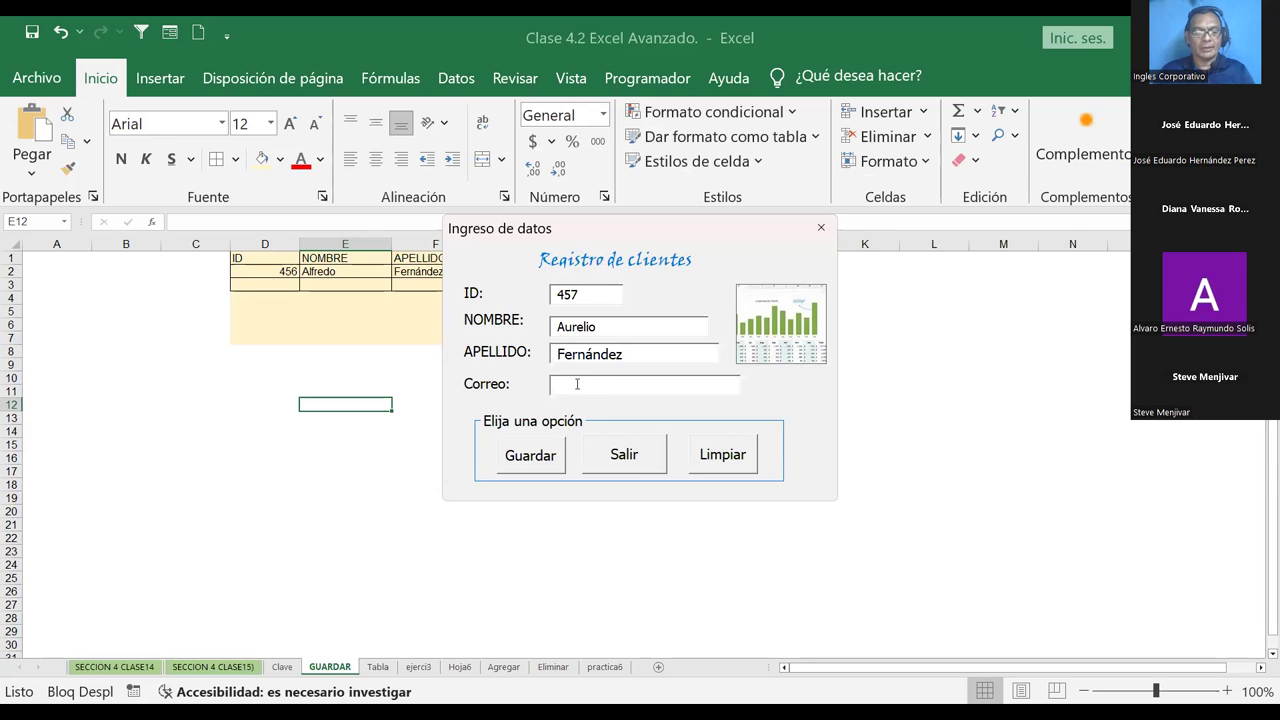
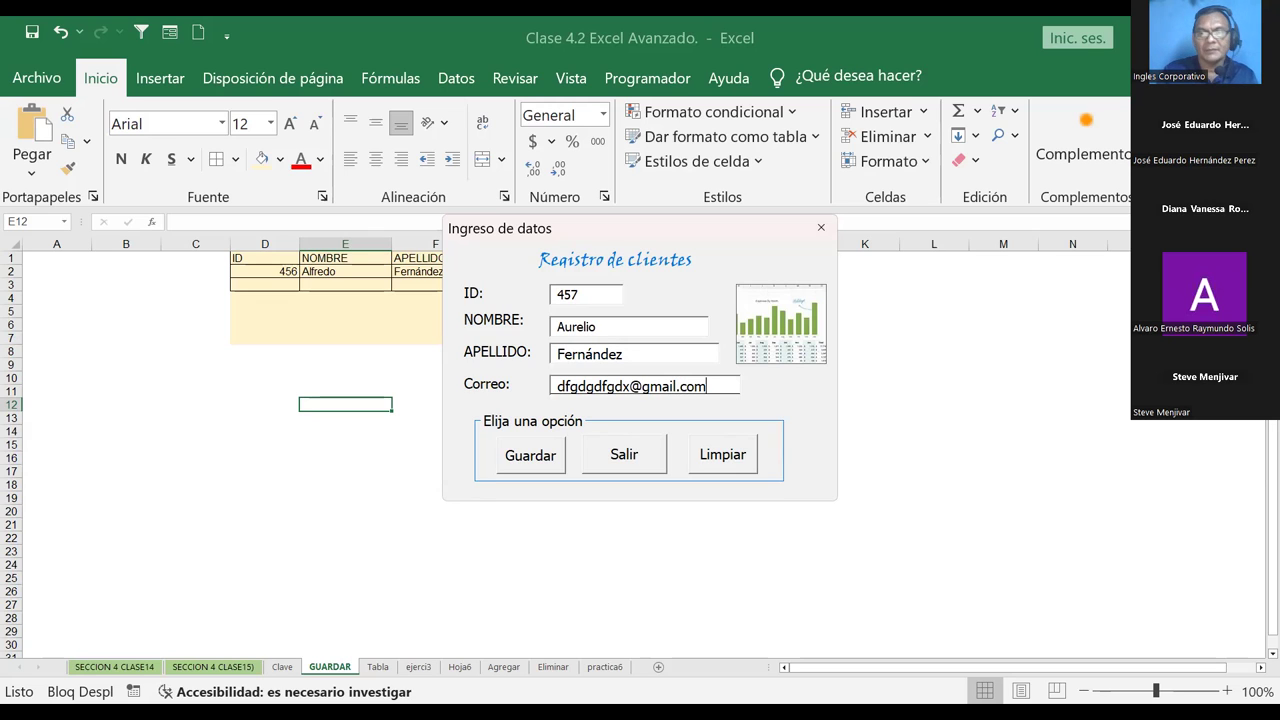
left_click(512, 456)
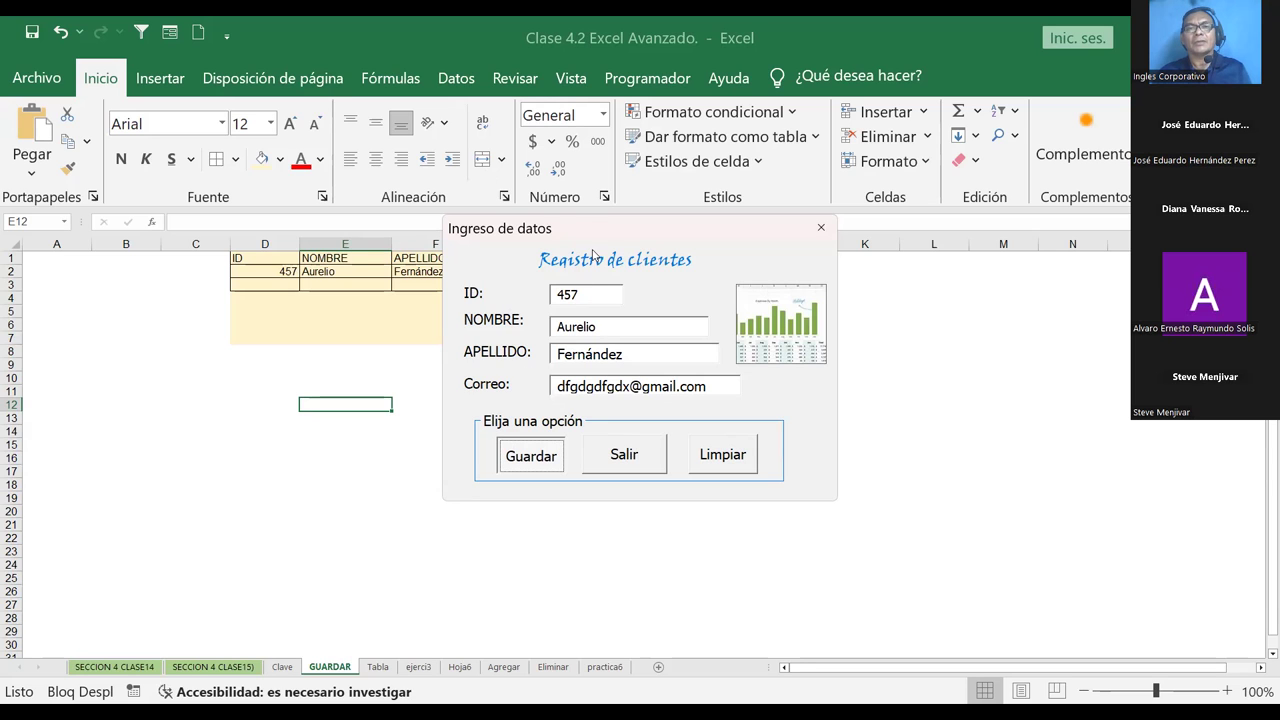
Move the form aside to reveal the CORREO column, then generate an empty Txtid_Change procedure.
left_click_drag(819, 98, 820, 100)
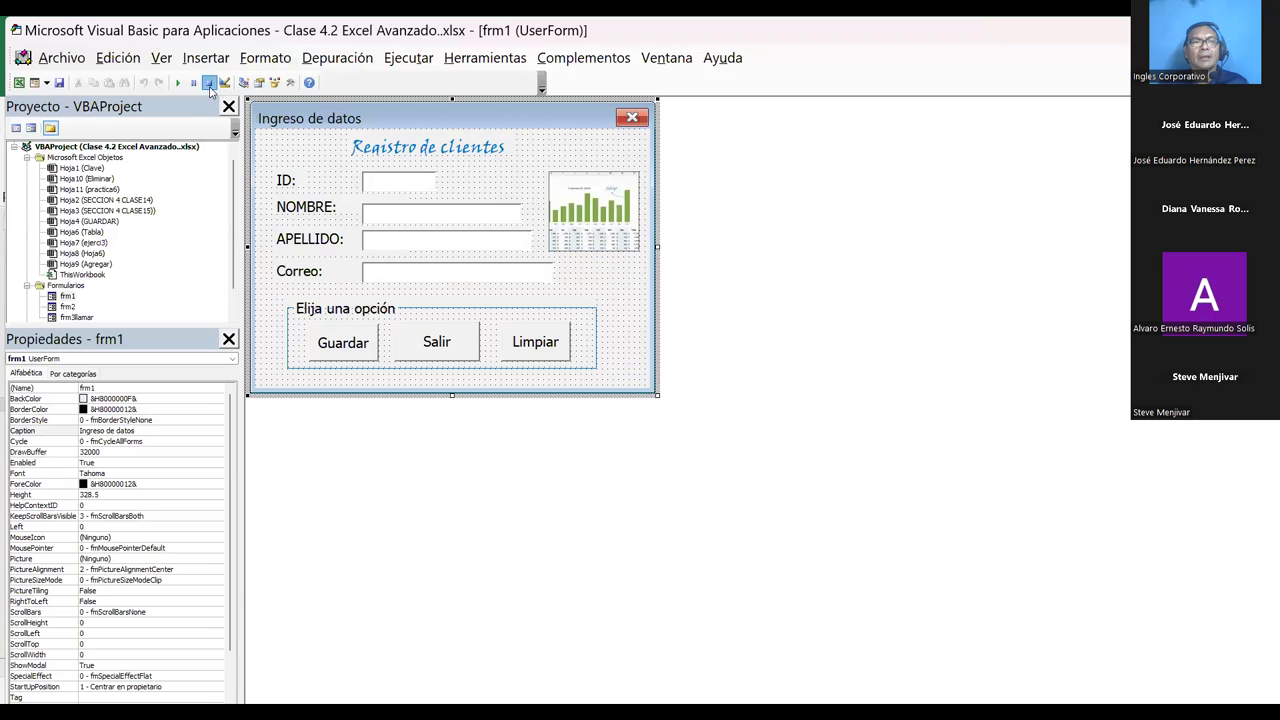
double_click(373, 181)
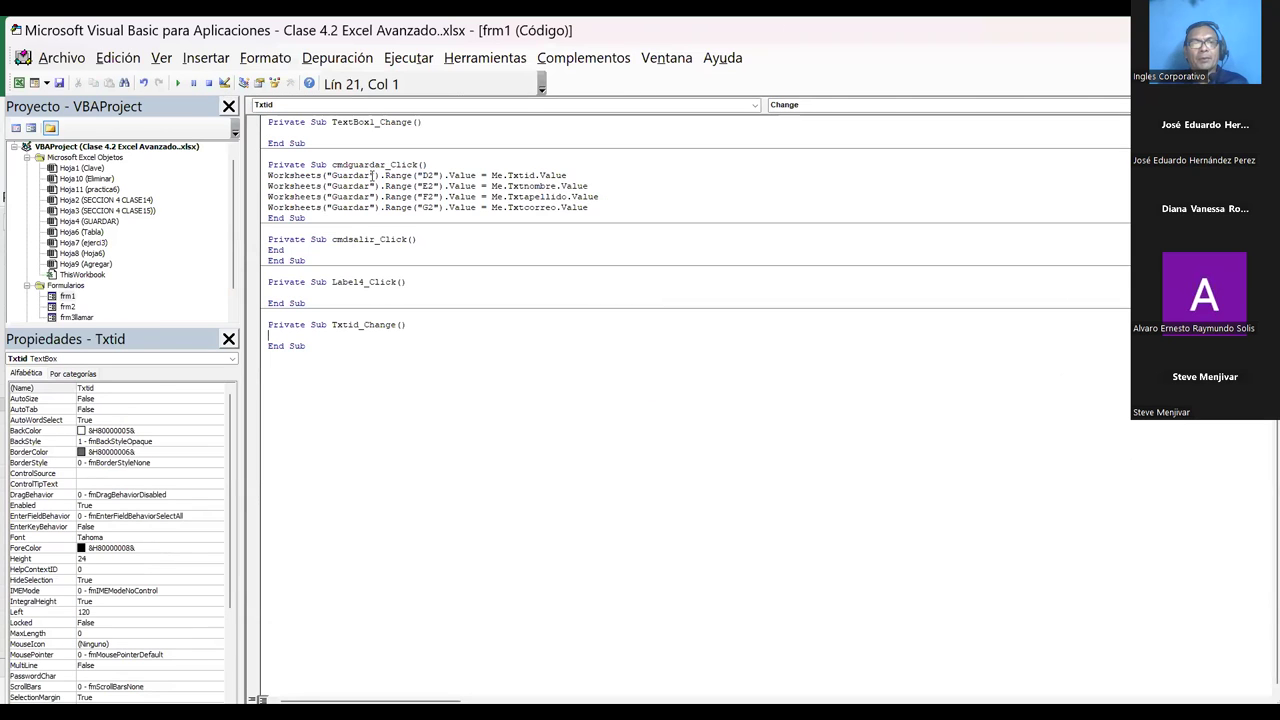
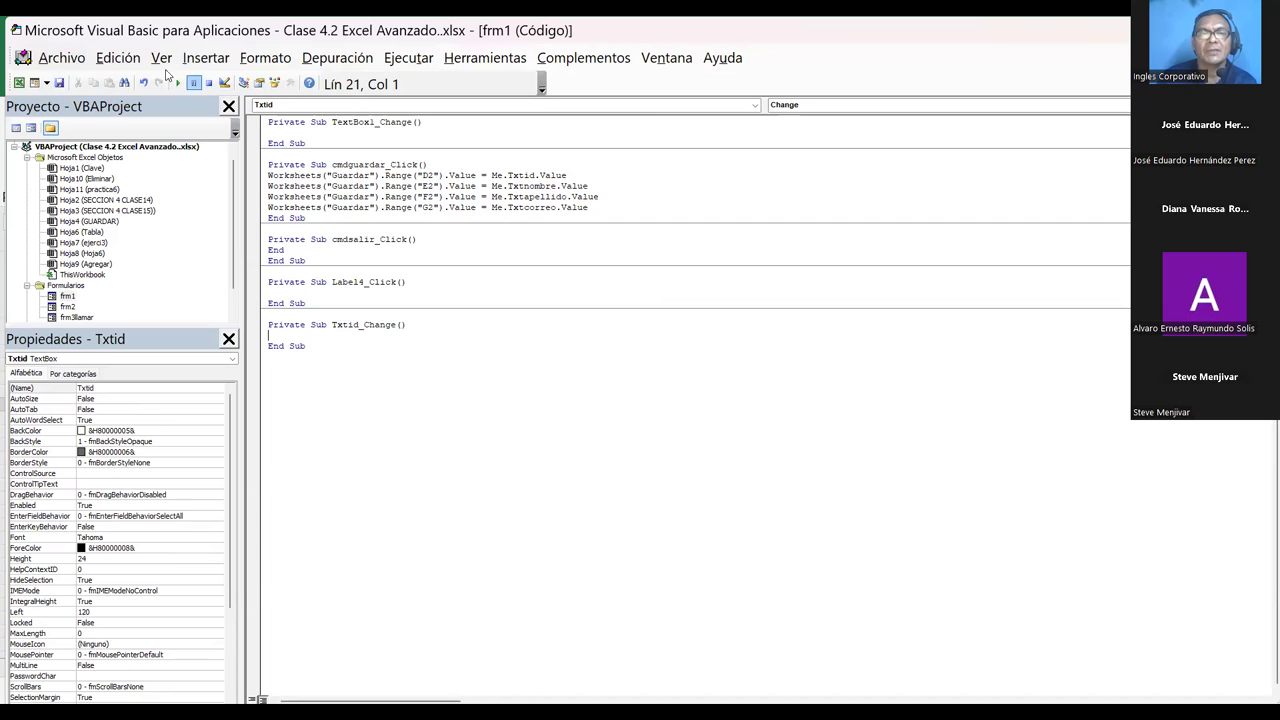
Launch the client registration form and enter ID 458 with the client's first name and surname.
left_click(176, 84)
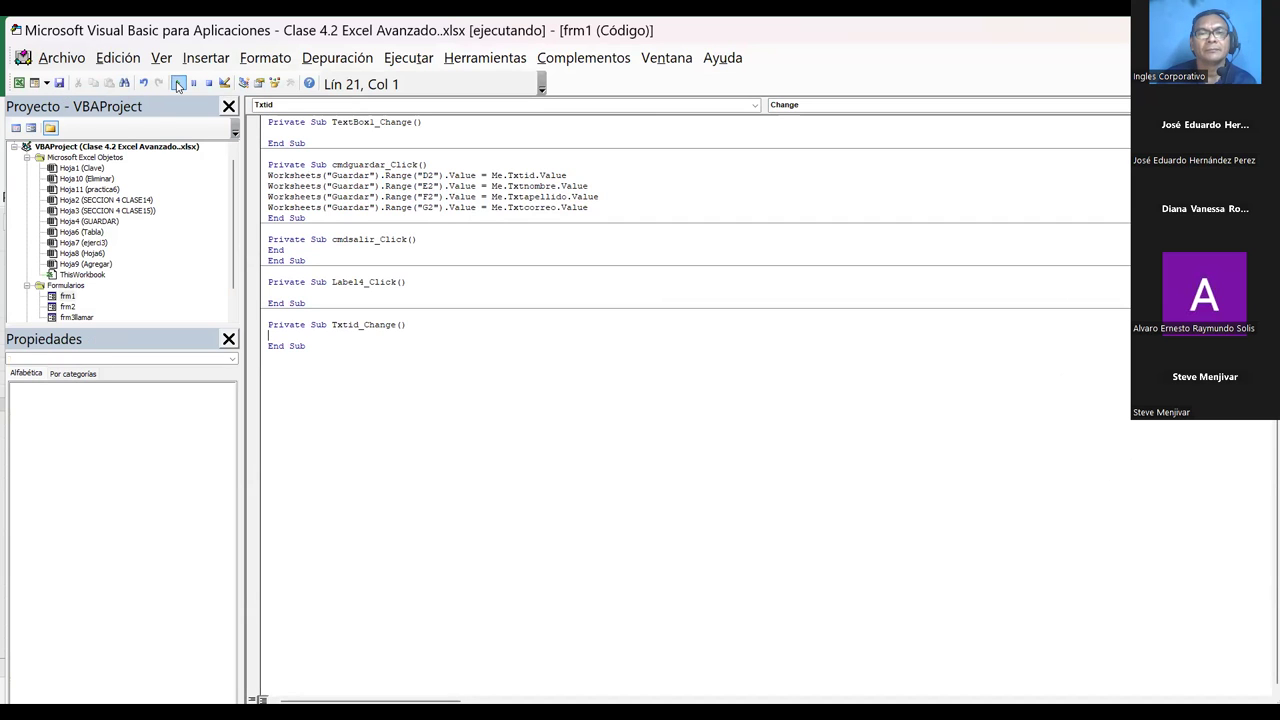
left_click(178, 84)
type("4")
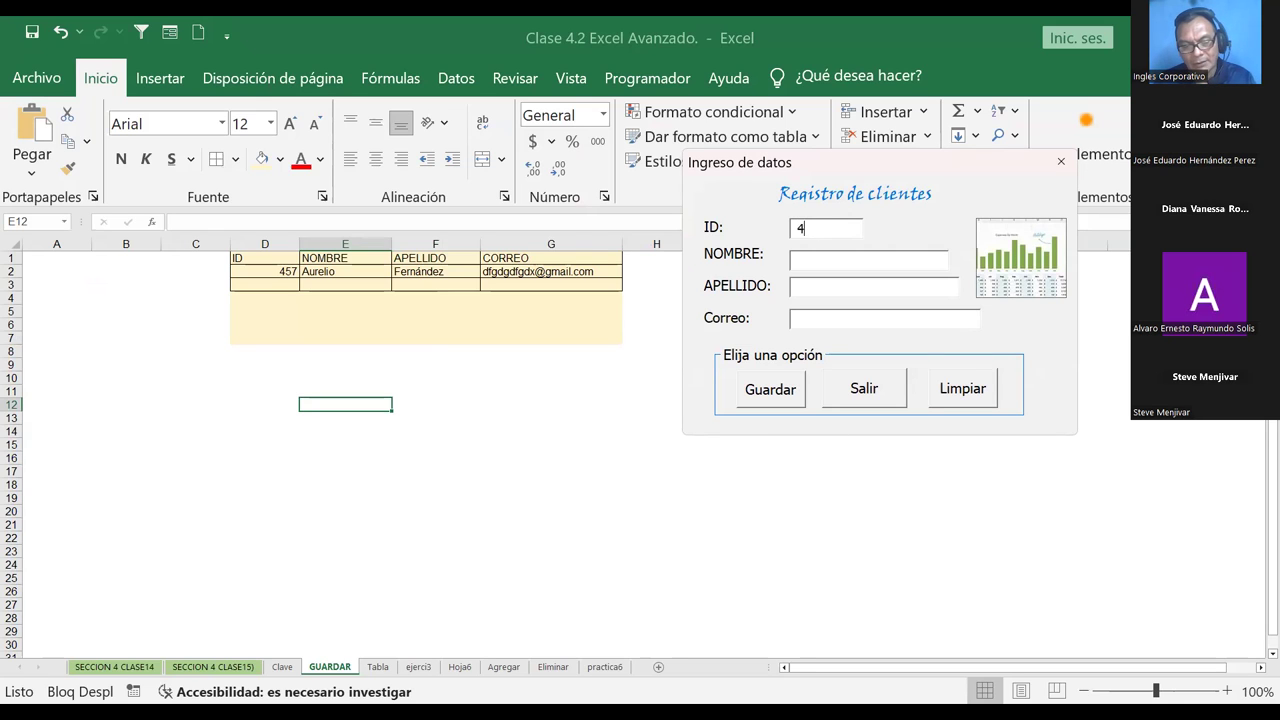
type("58")
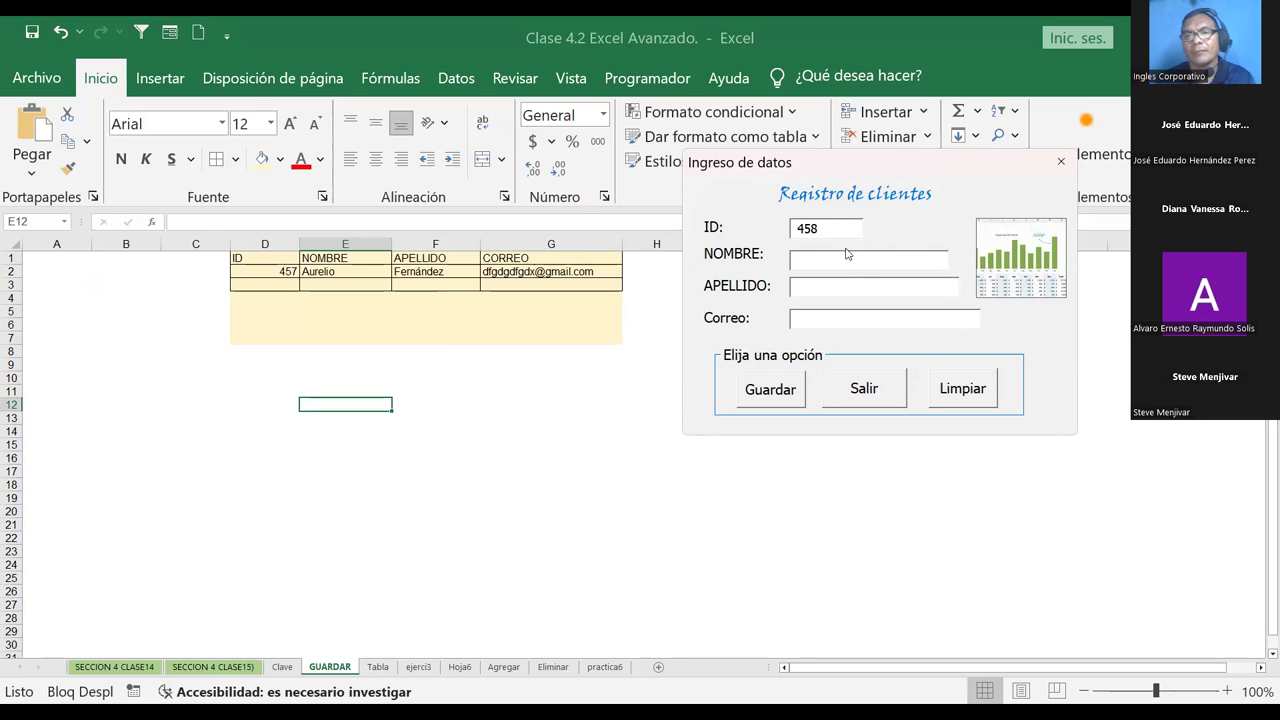
left_click(826, 255)
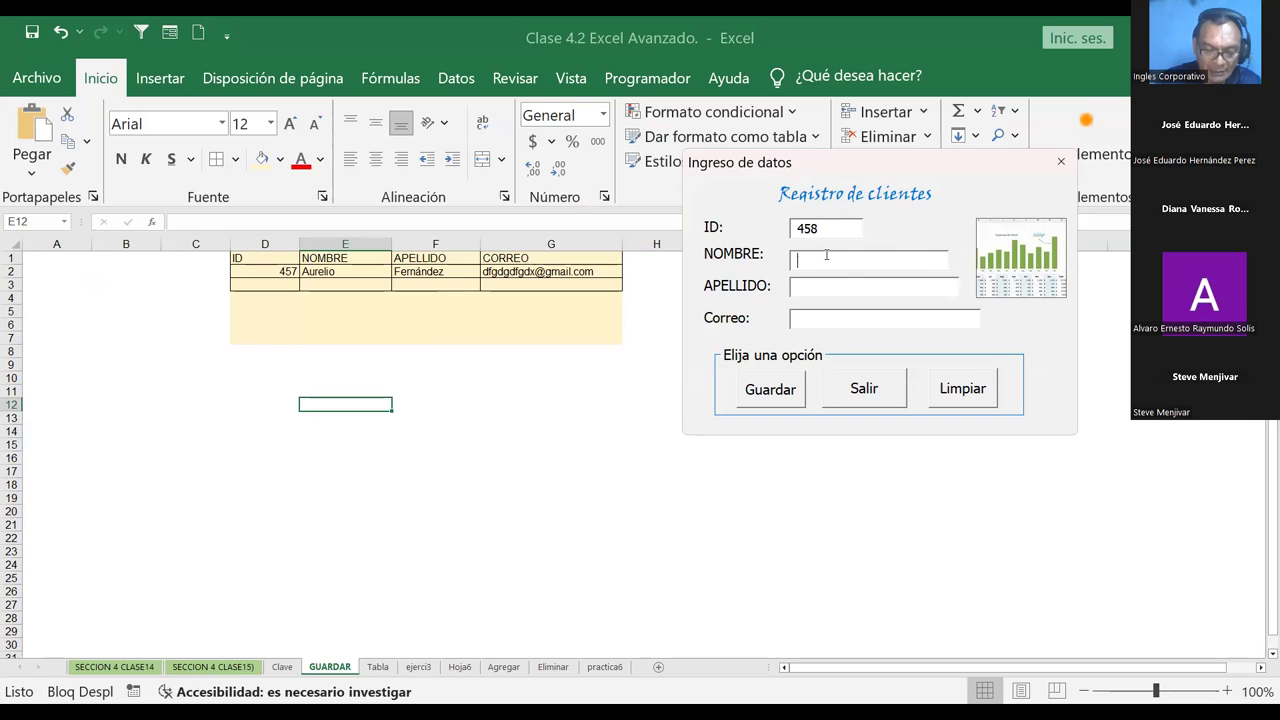
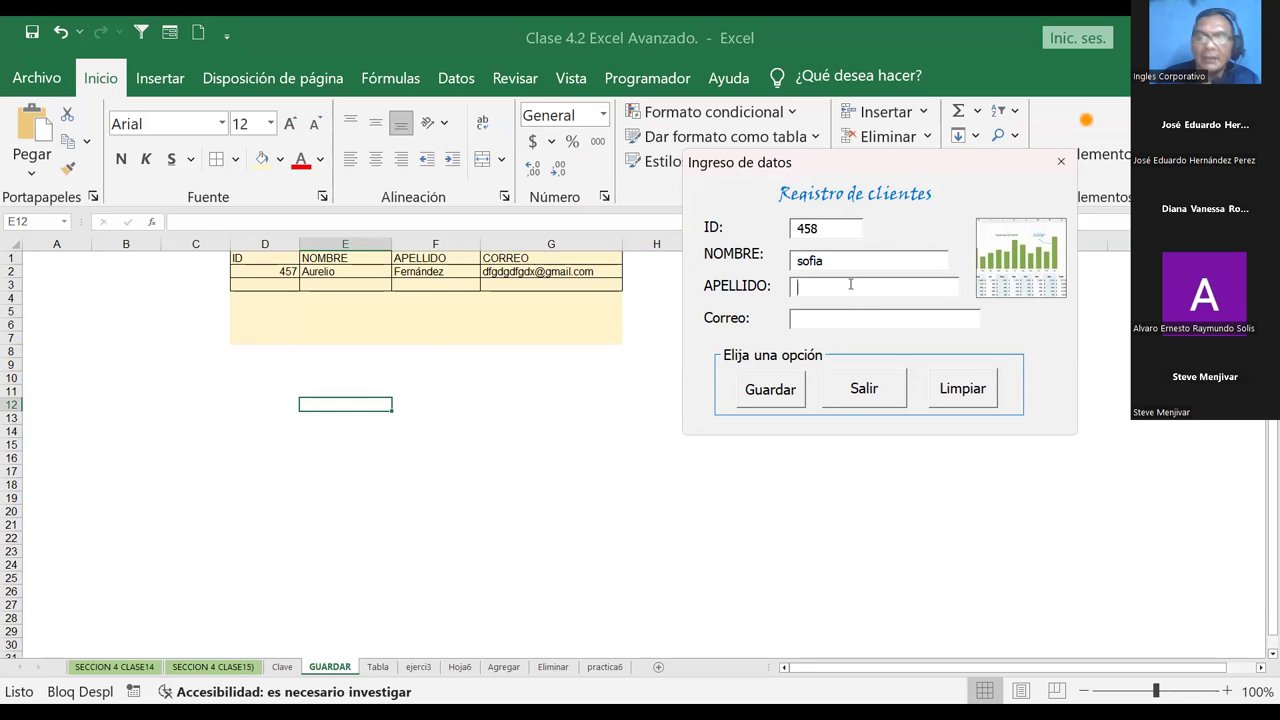
Enter the client's Gmail e-mail address, correcting mistyped characters.
left_click(849, 320)
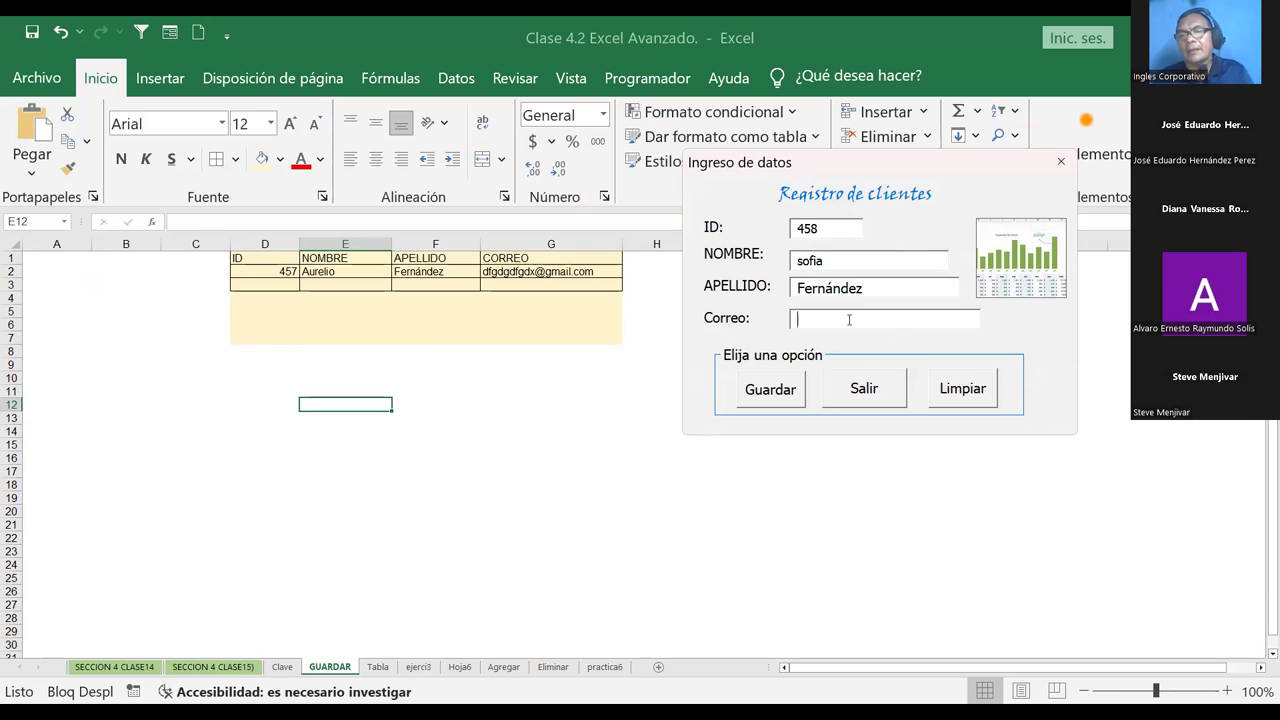
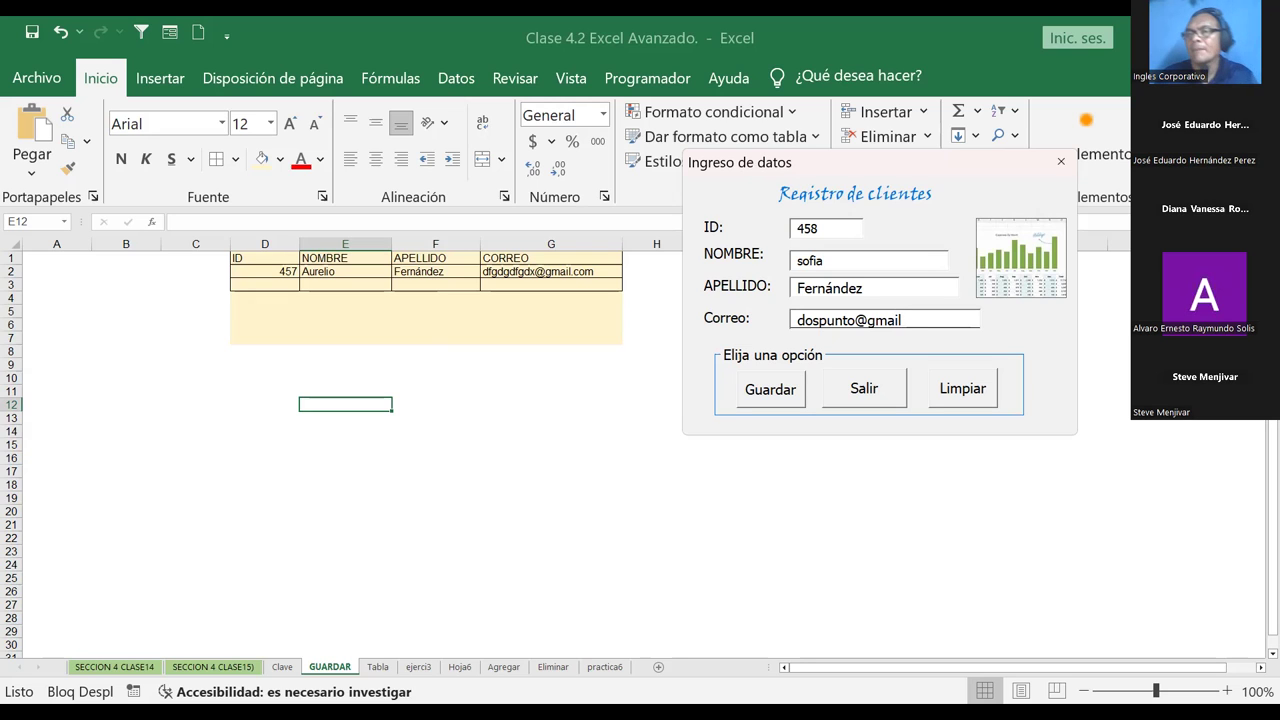
Save the client as row 2 of the GUARDAR sheet and close the form with Salir.
left_click(761, 389)
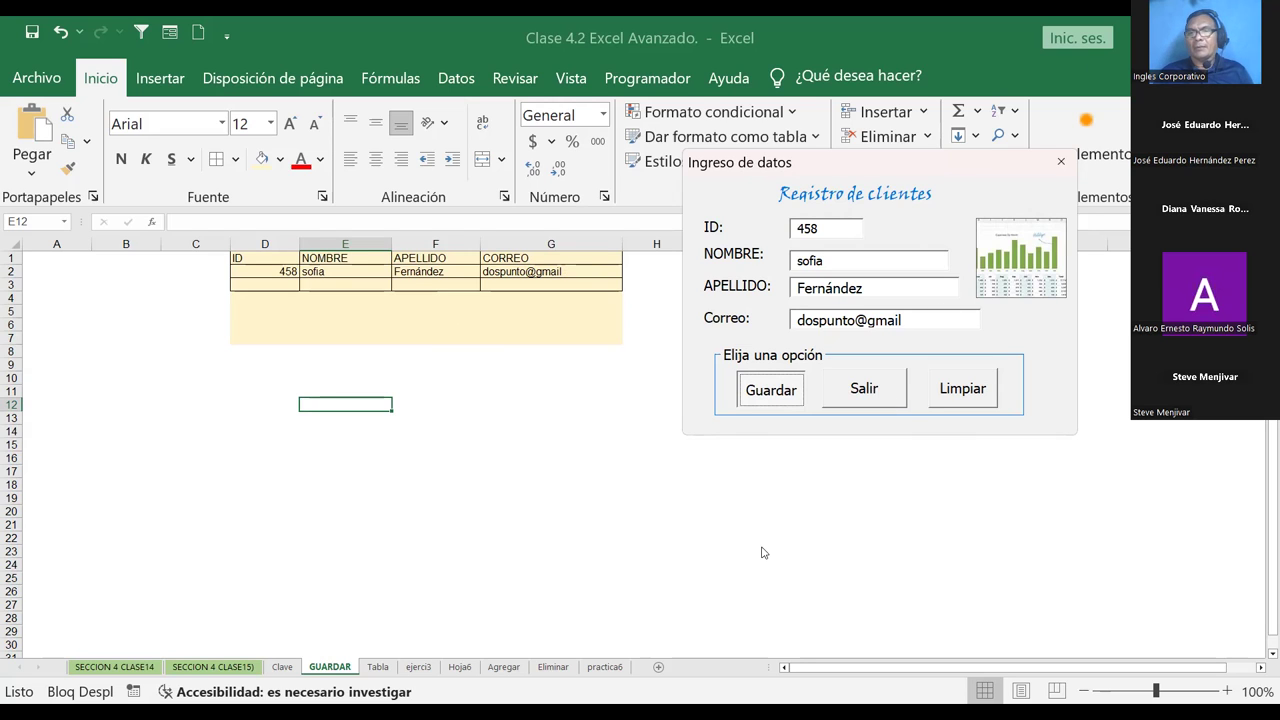
left_click(858, 397)
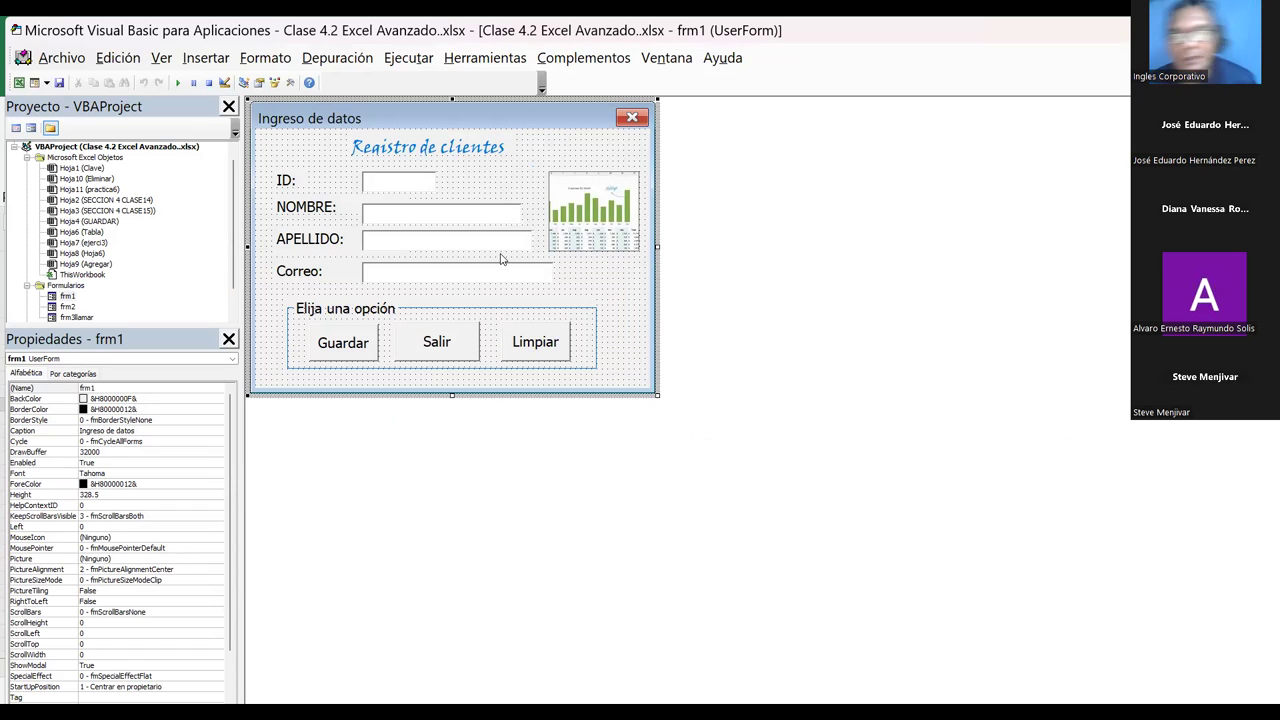
Inspect frm1's Guardar, Salir and Limpiar buttons and its option frame, then open frm2.
left_click(351, 358)
left_click(460, 334)
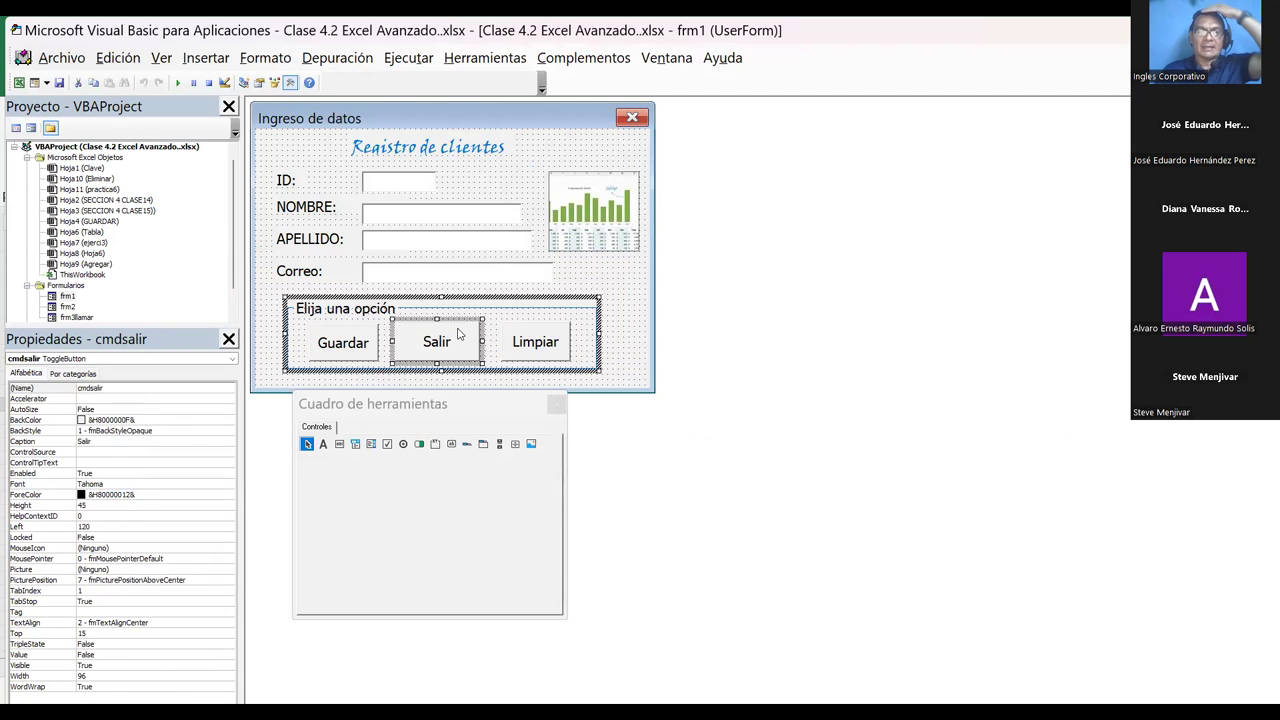
left_click(527, 341)
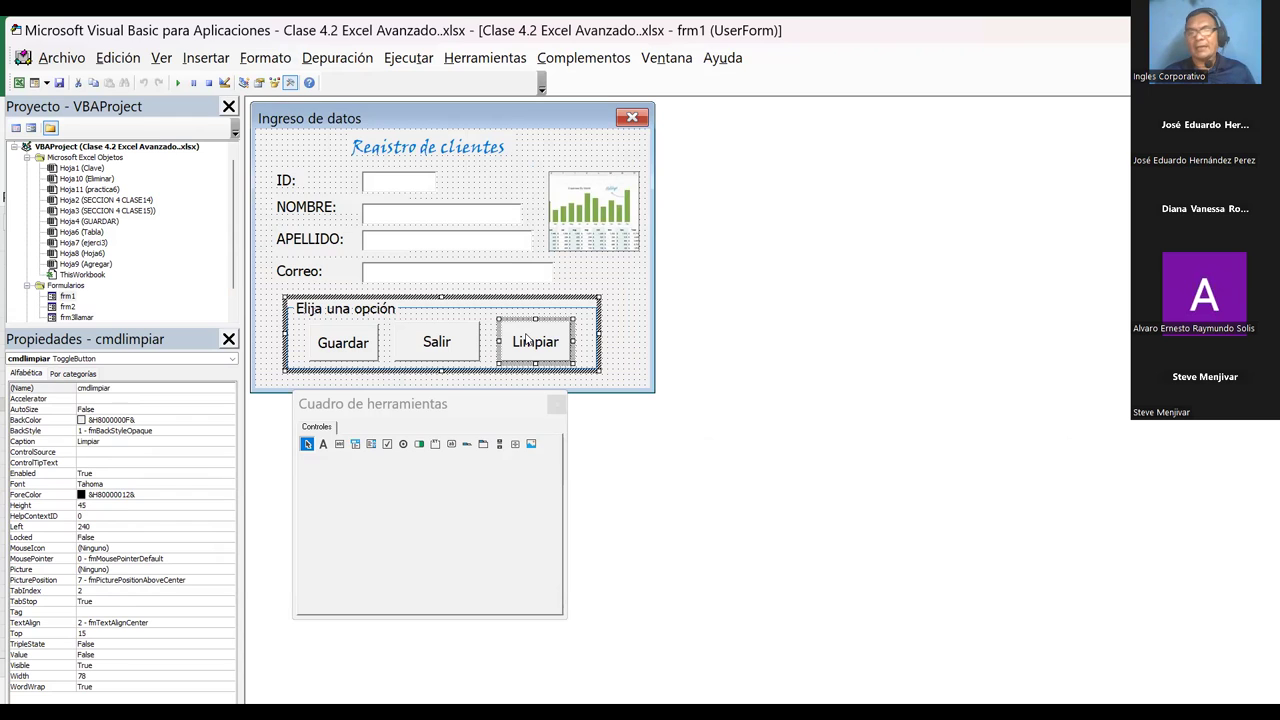
left_click(481, 119)
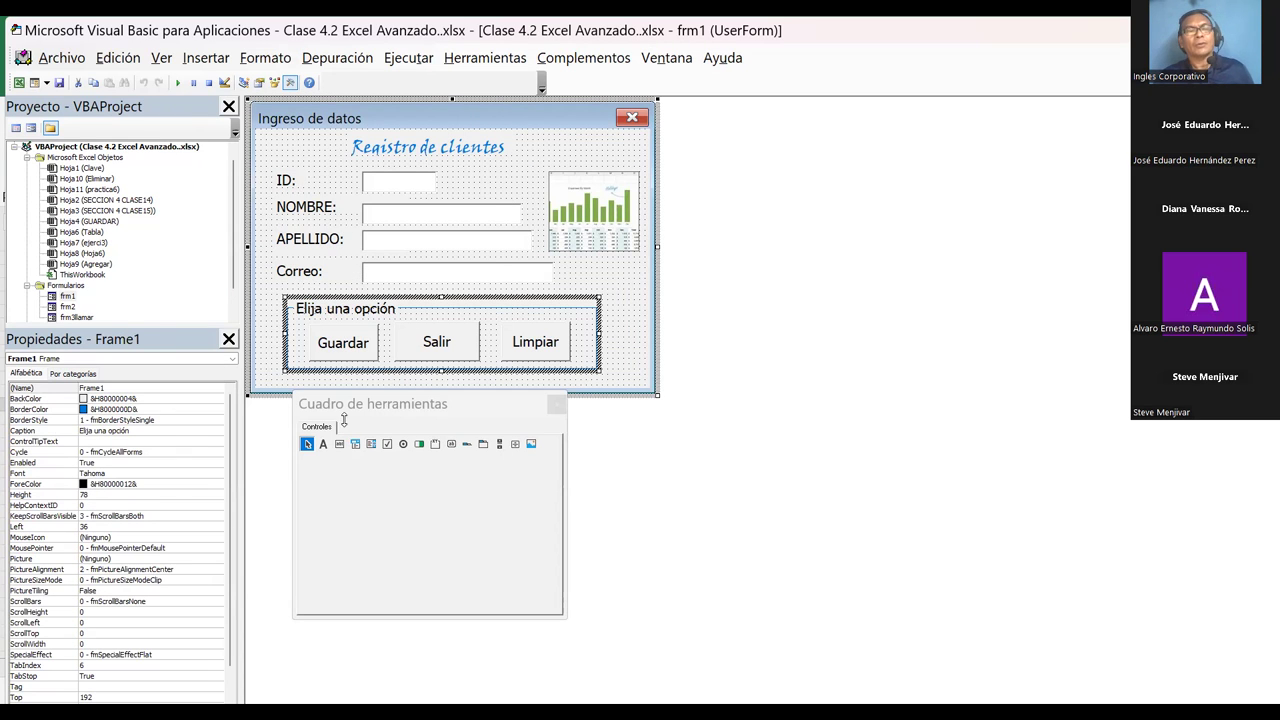
double_click(67, 307)
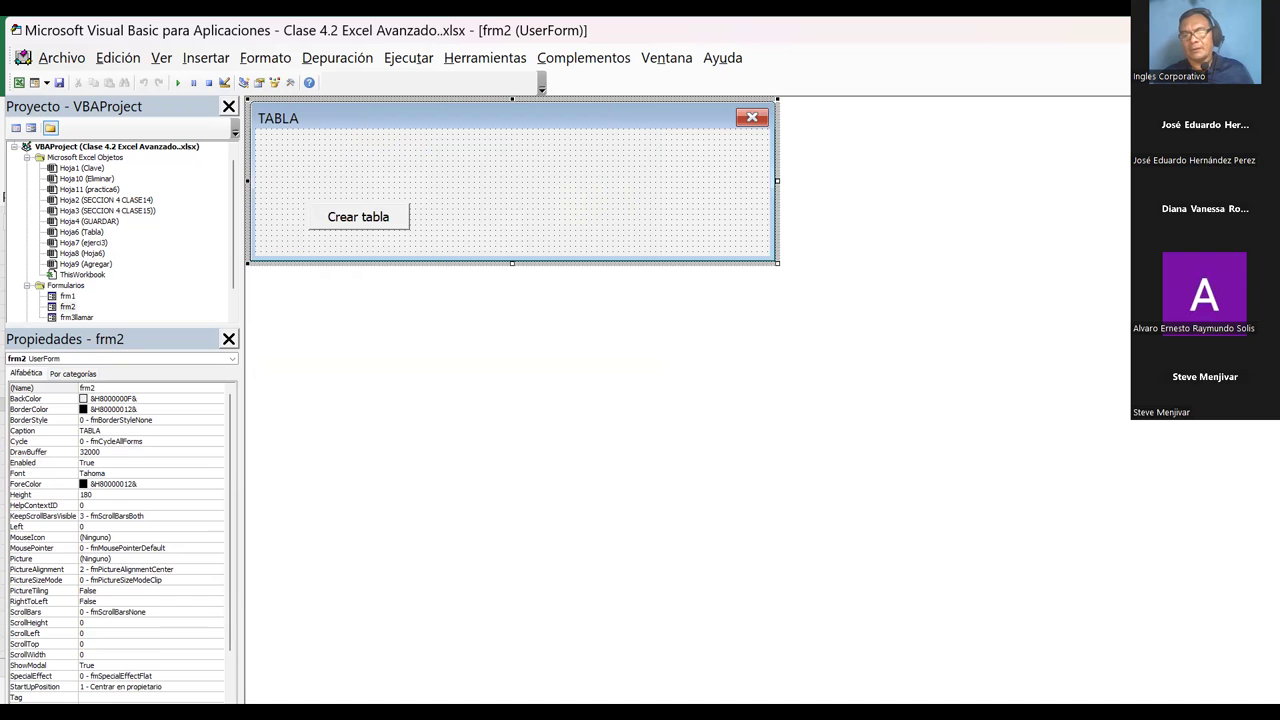
Turn off the filter arrows on the Tabla sheet's MES/VENTAS table.
key("alt+F11")
left_click(385, 668)
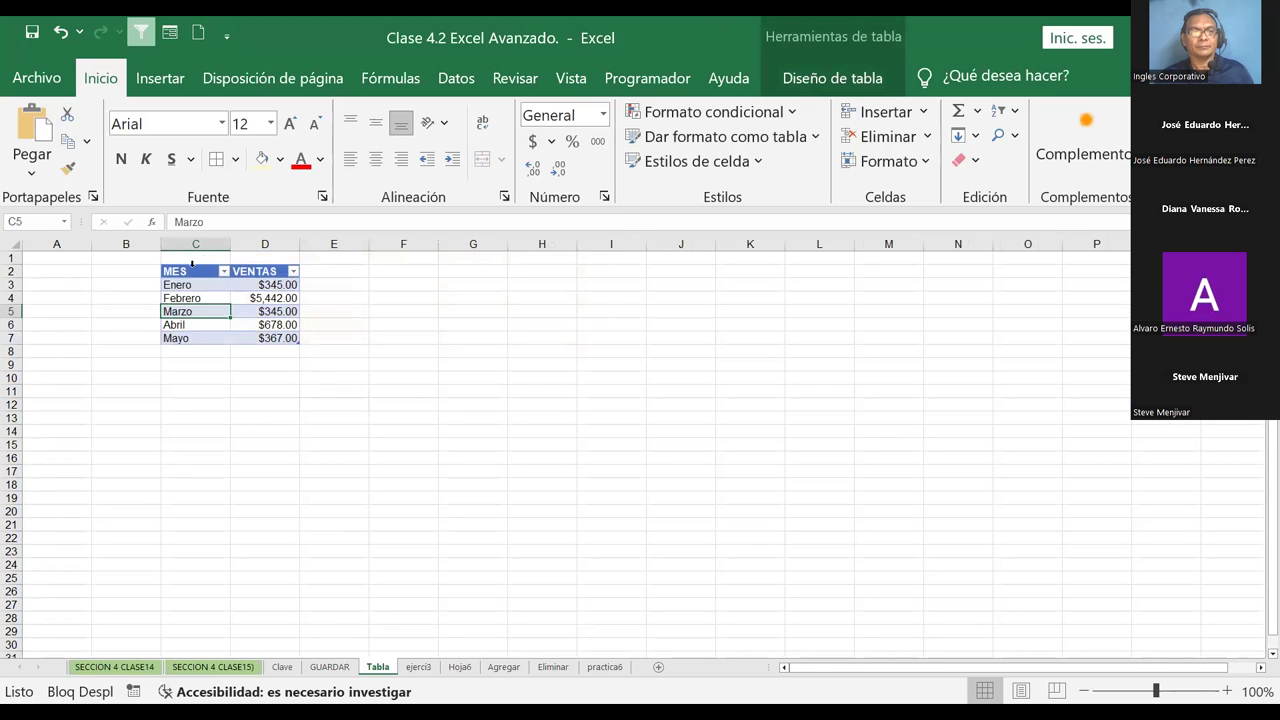
left_click_drag(214, 283, 205, 340)
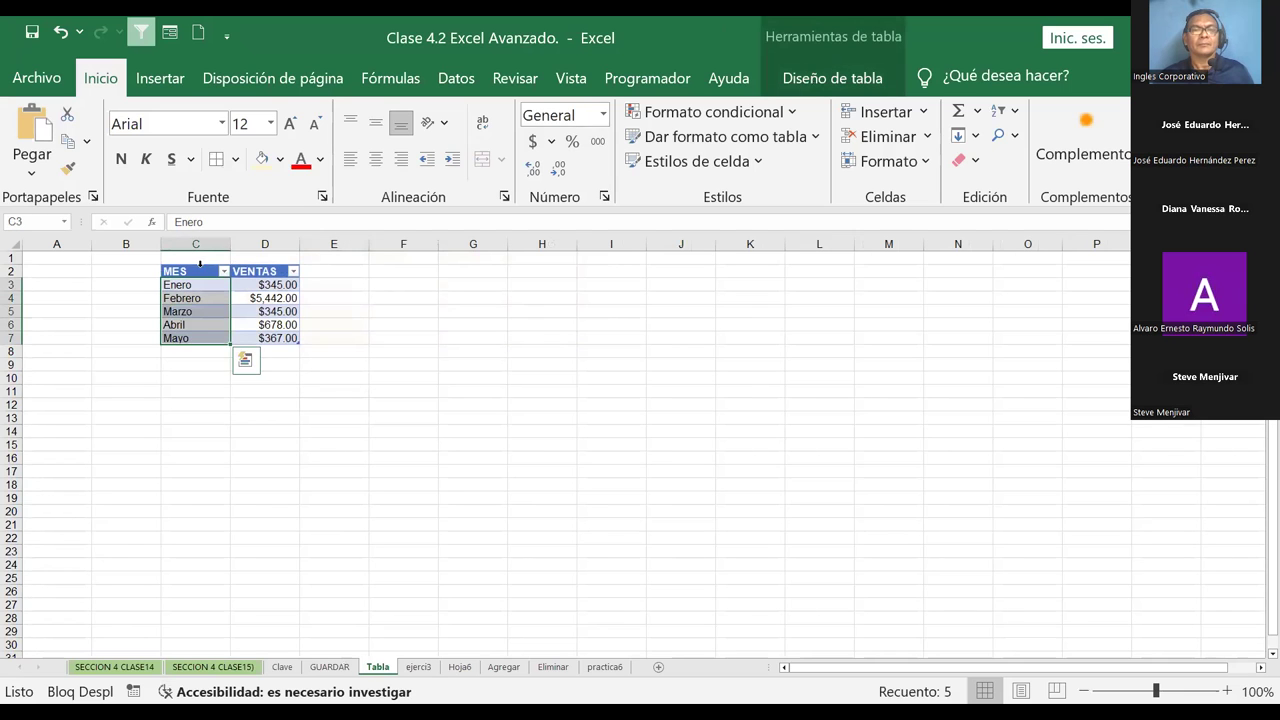
left_click(447, 78)
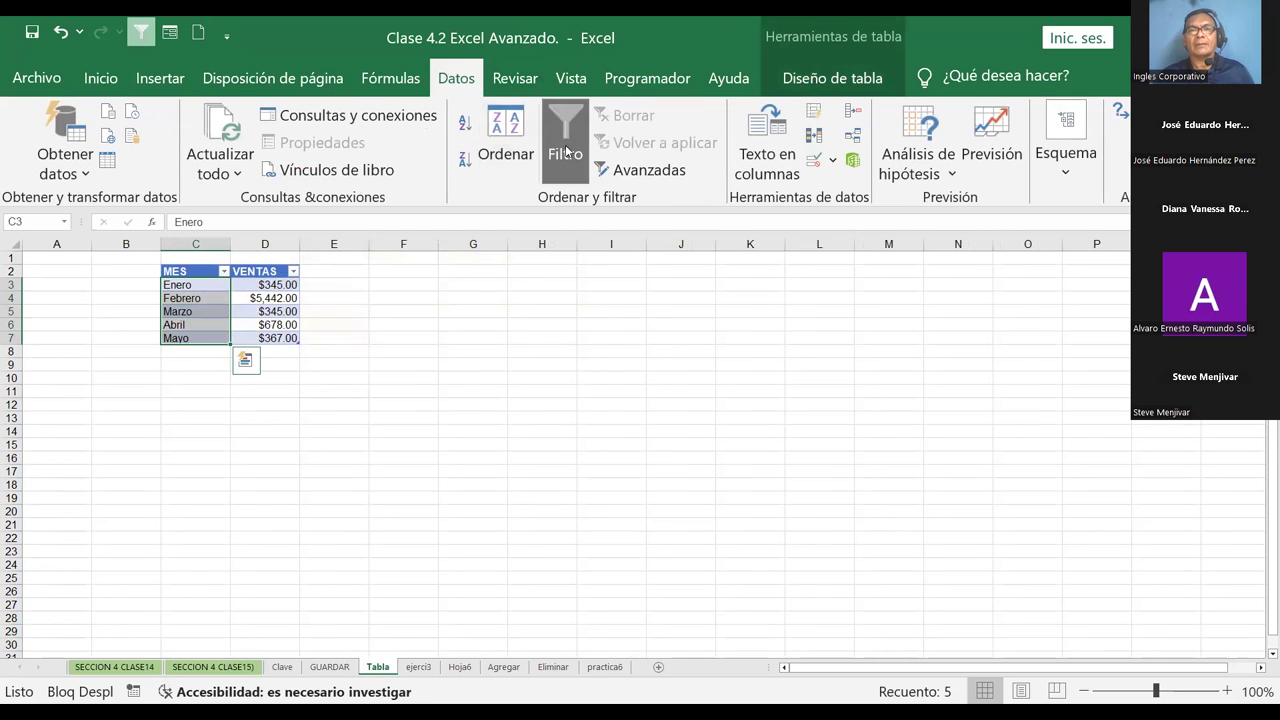
left_click(407, 325)
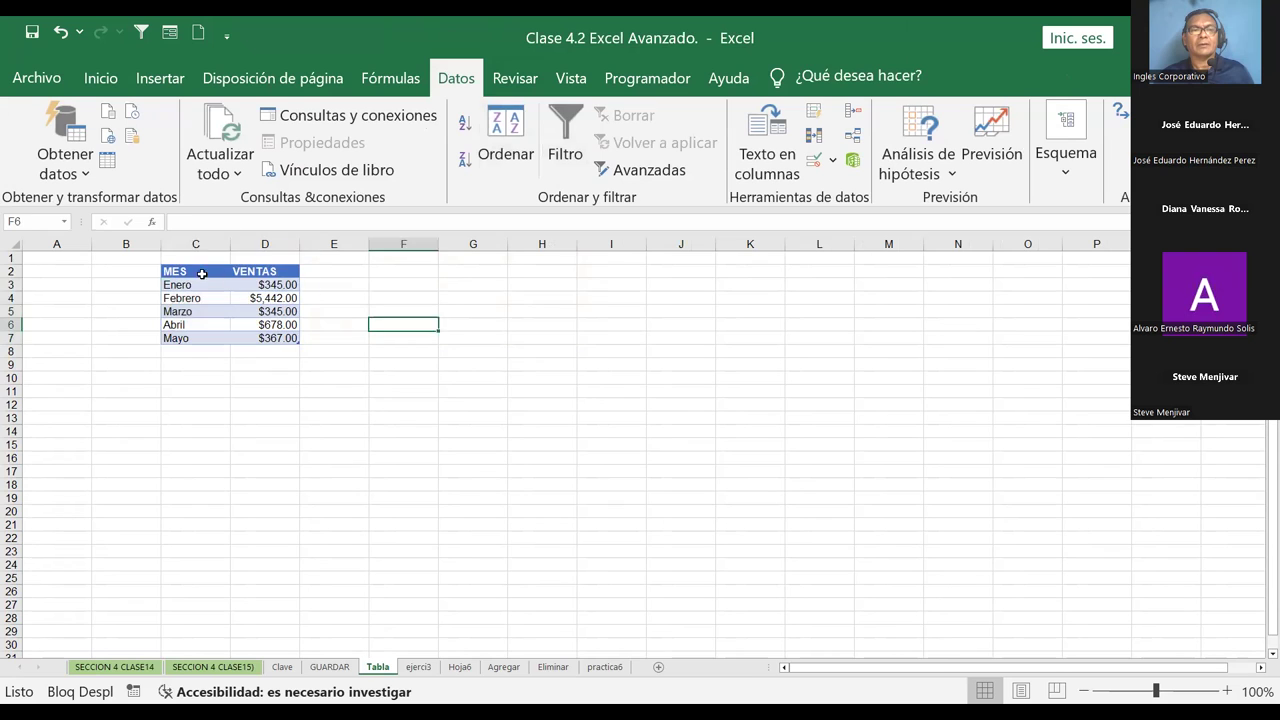
Fill C2:D7 pale yellow and give the C2:D2 header row a dark fill.
left_click_drag(180, 272, 280, 336)
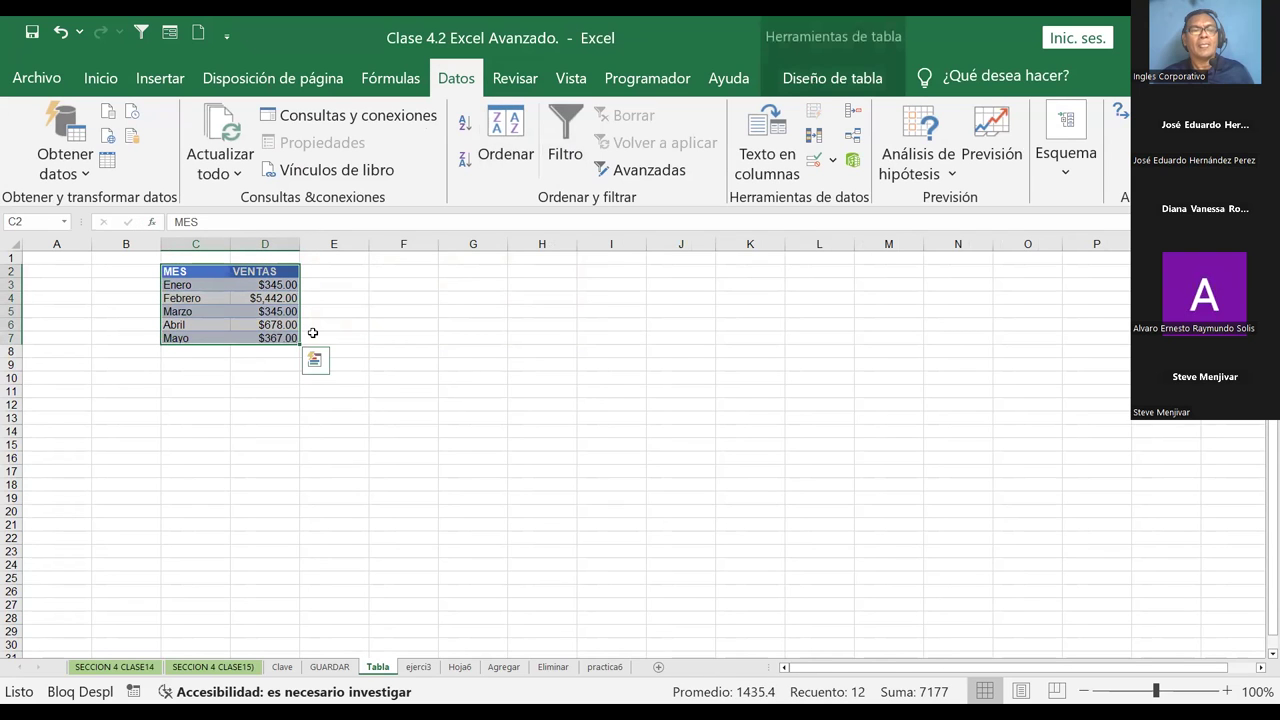
left_click(156, 80)
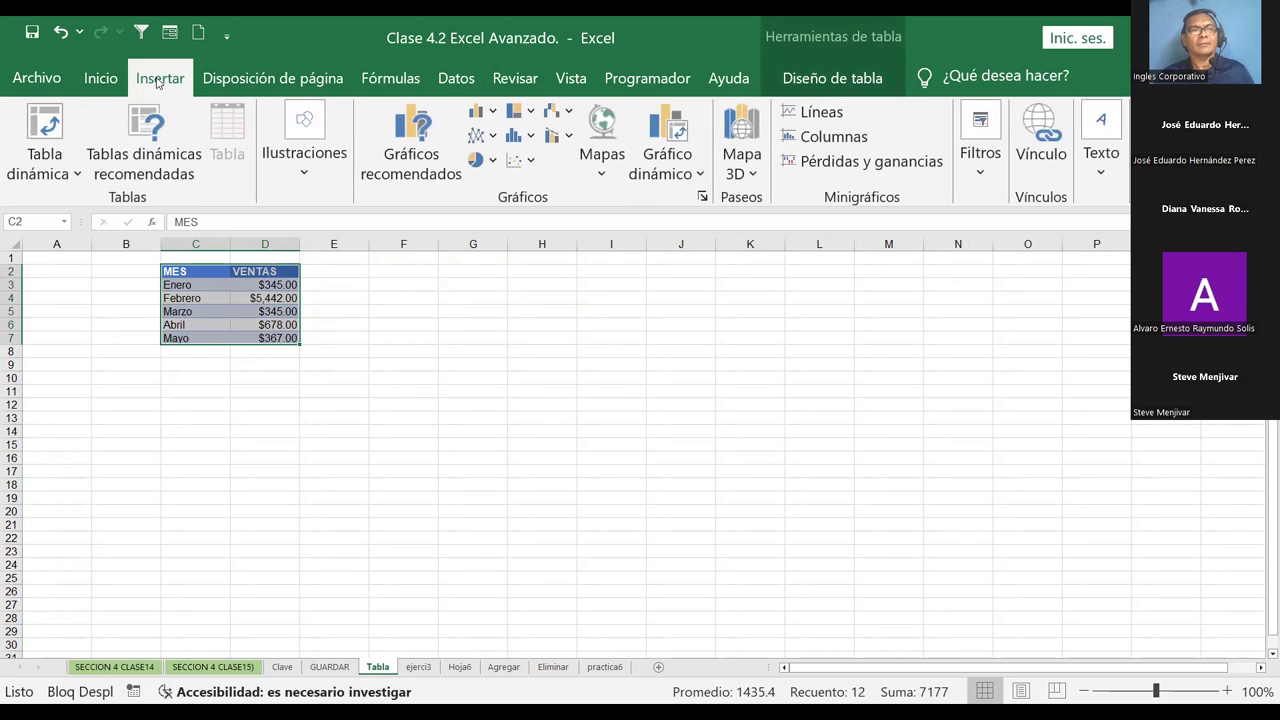
left_click(104, 80)
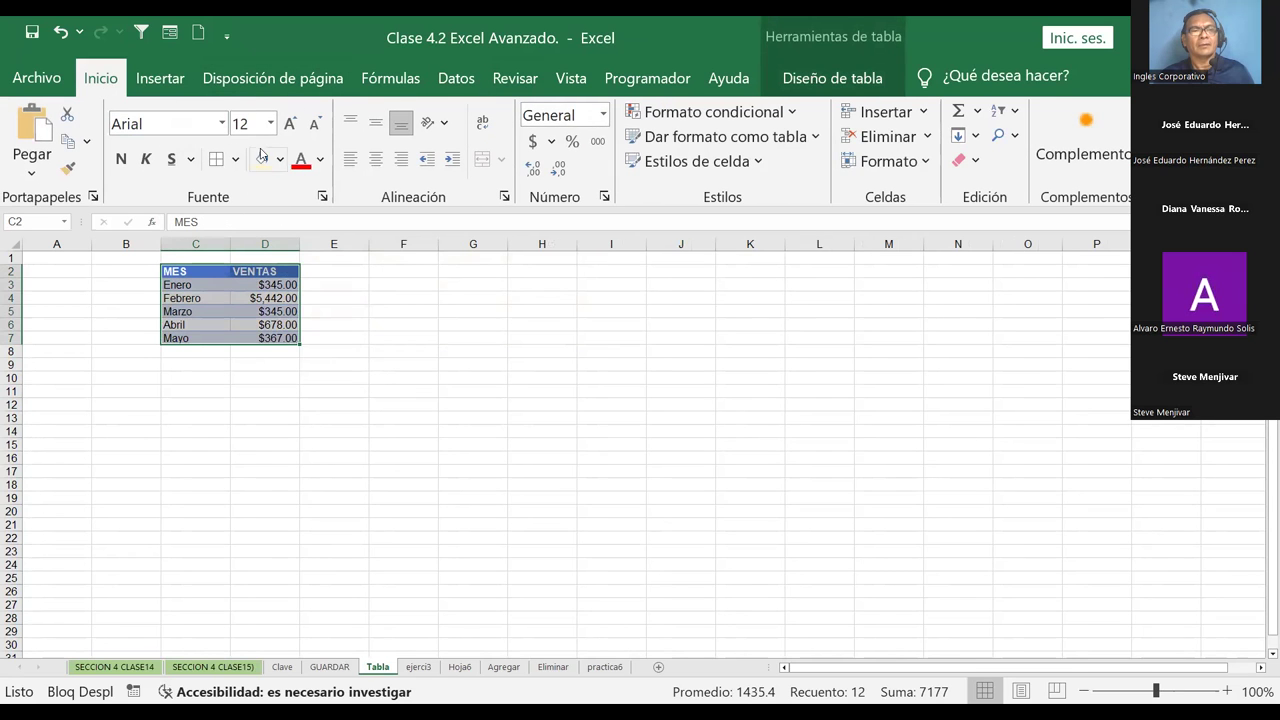
left_click(262, 158)
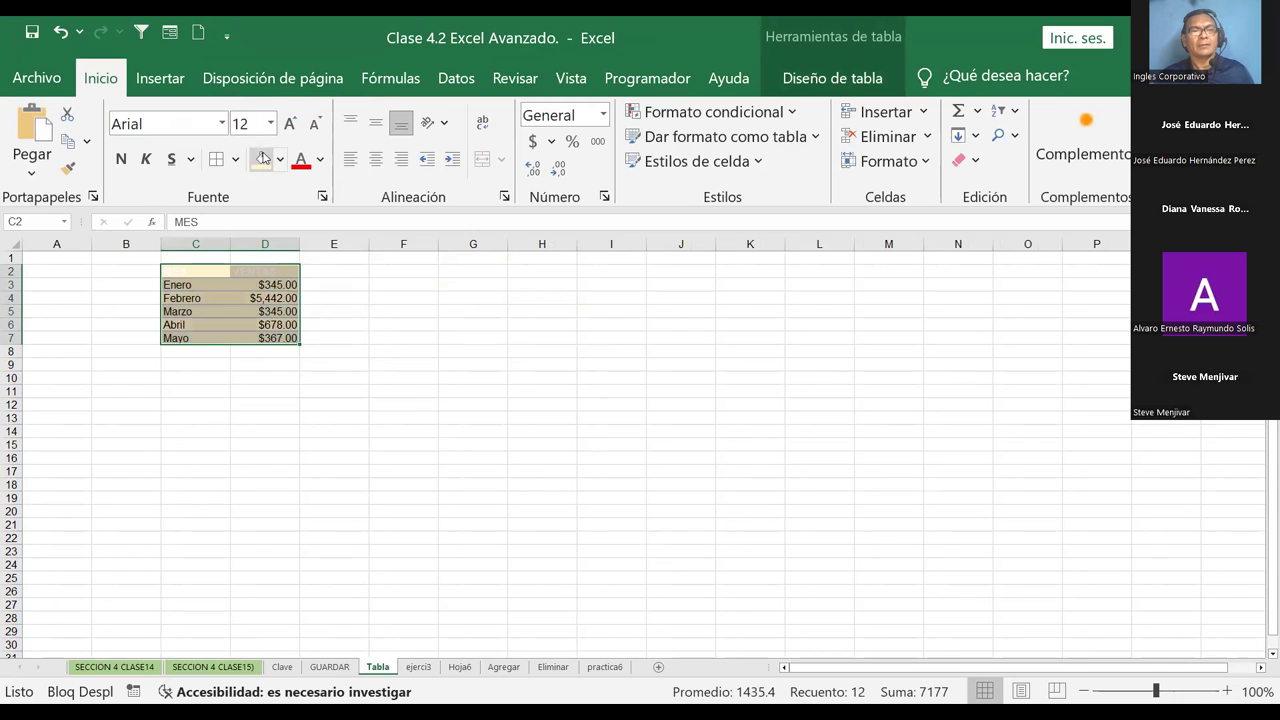
left_click(336, 298)
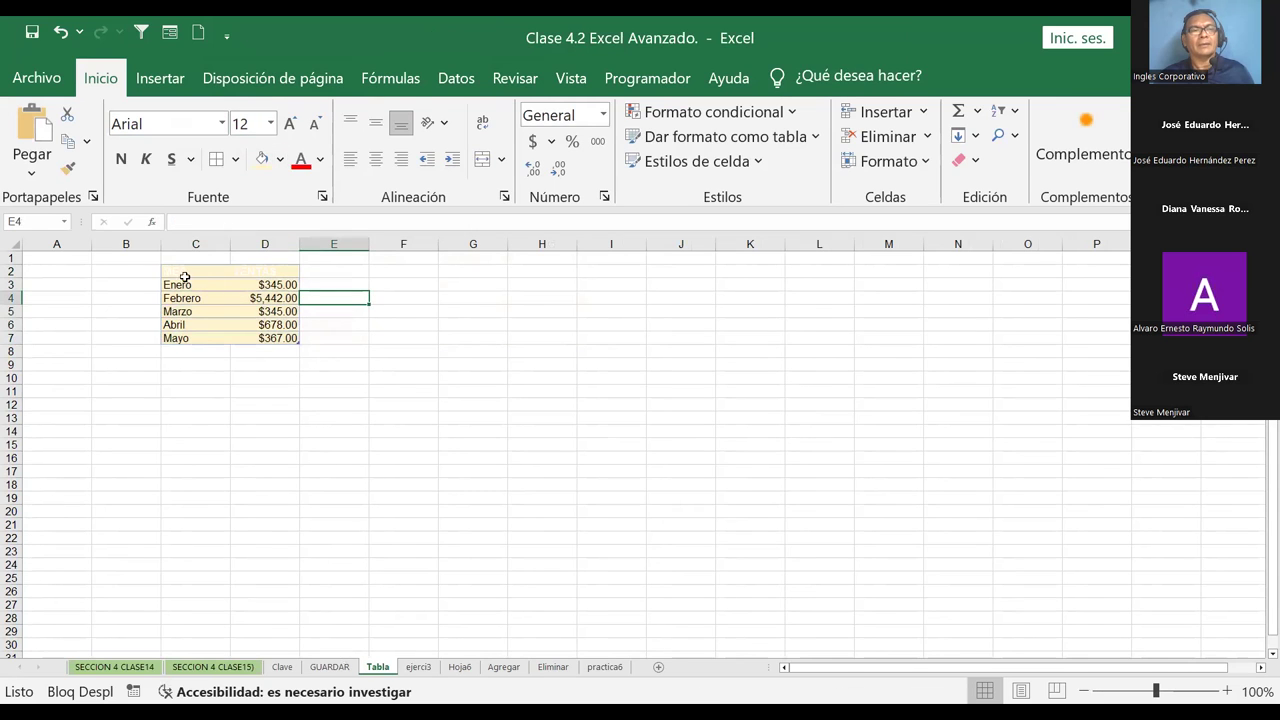
left_click_drag(172, 272, 282, 271)
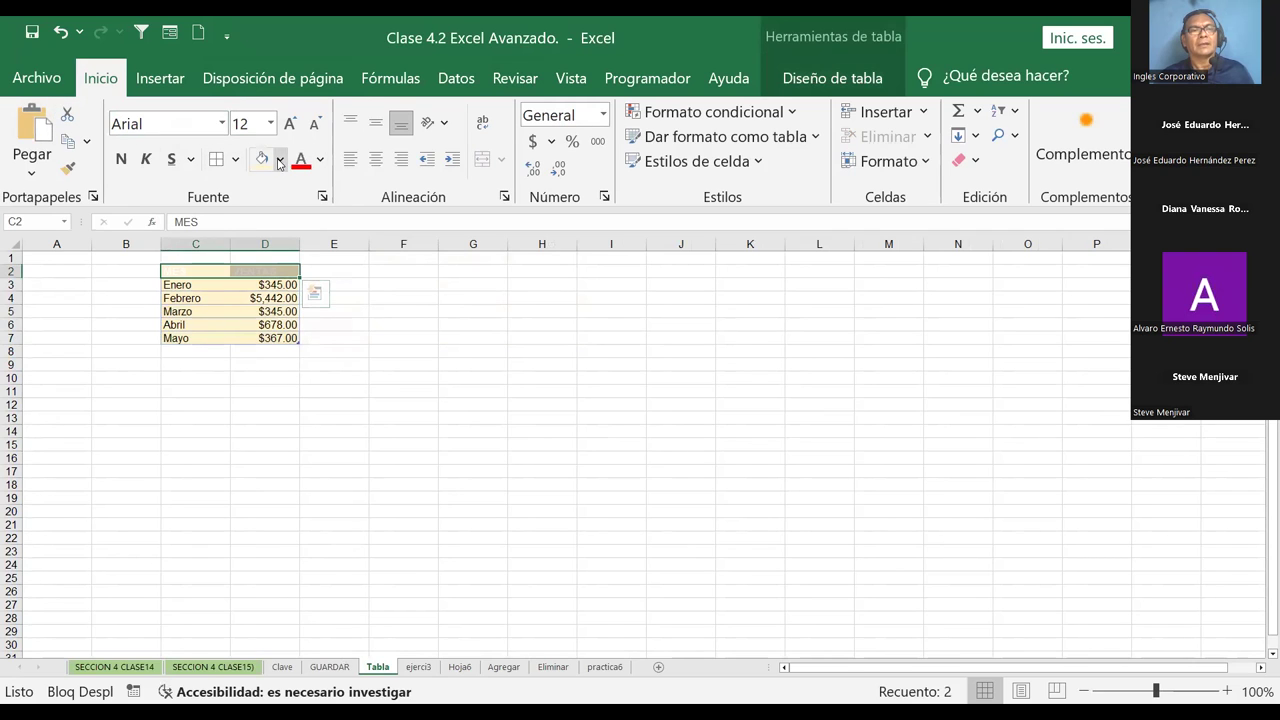
left_click(402, 260)
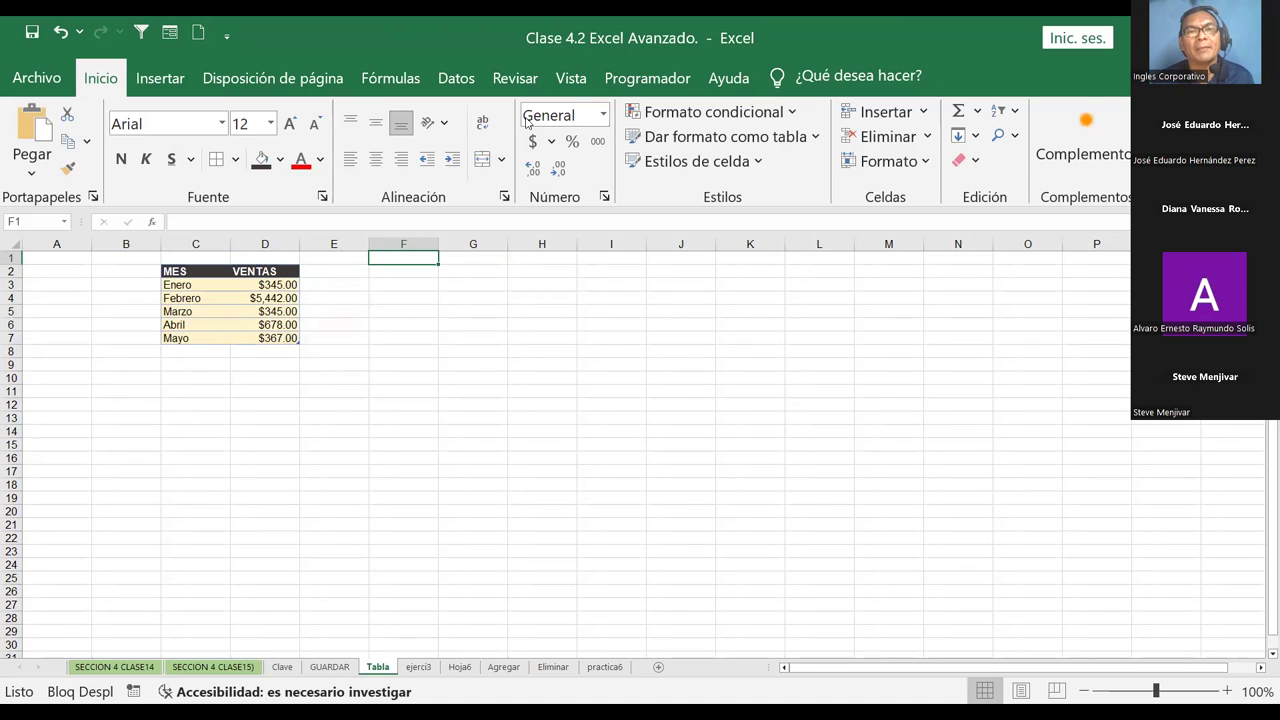
Turn off Líneas de cuadrícula on the Vista tab, leaving the Tabla sheet without gridlines.
left_click(572, 80)
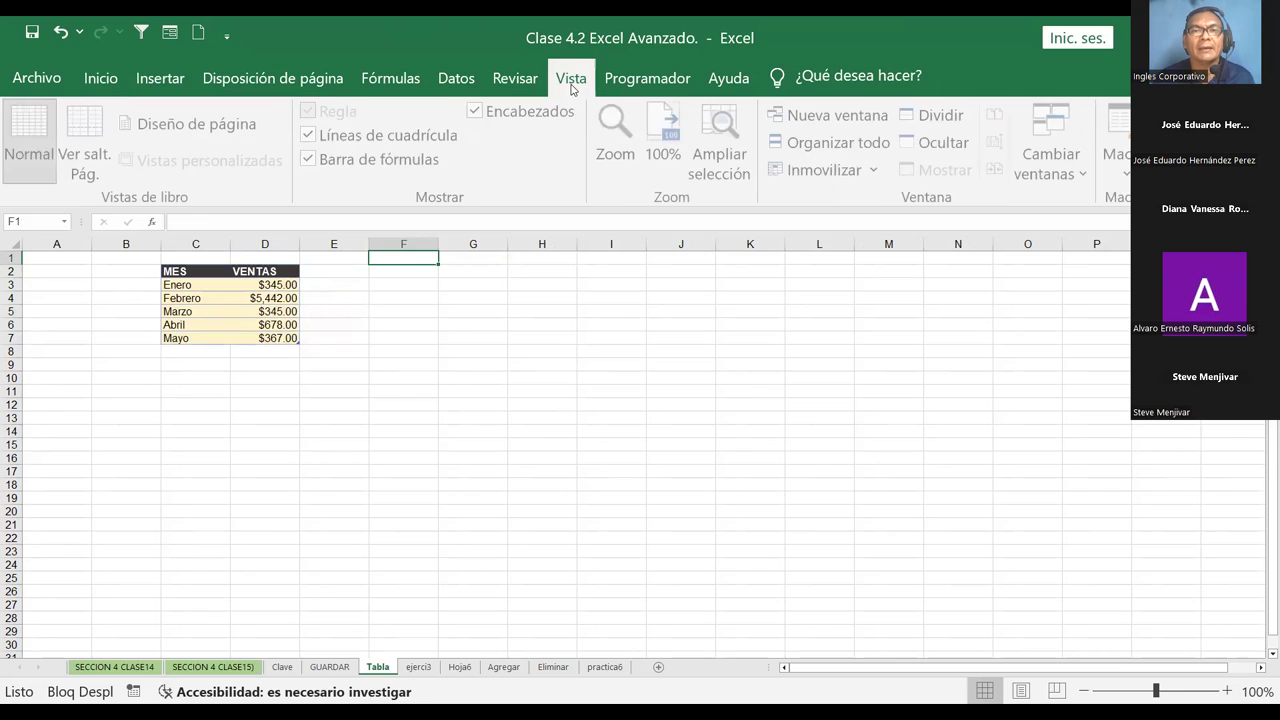
left_click(311, 135)
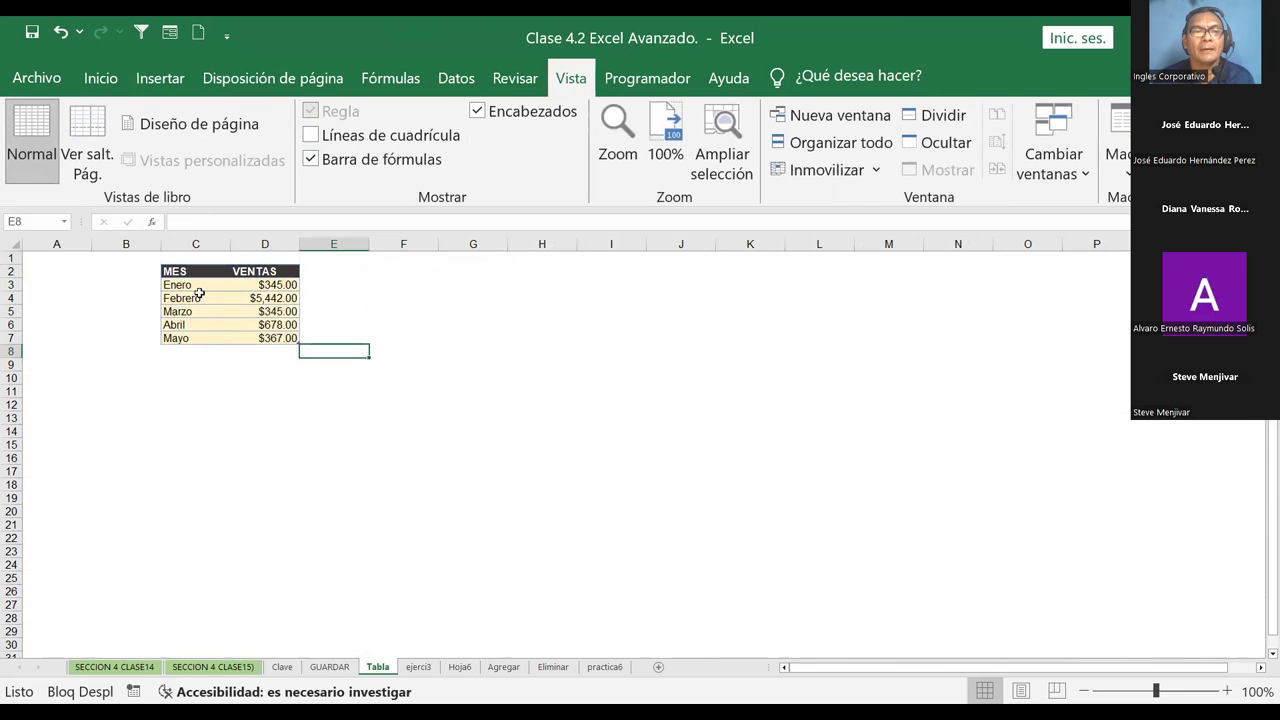
left_click_drag(176, 271, 281, 341)
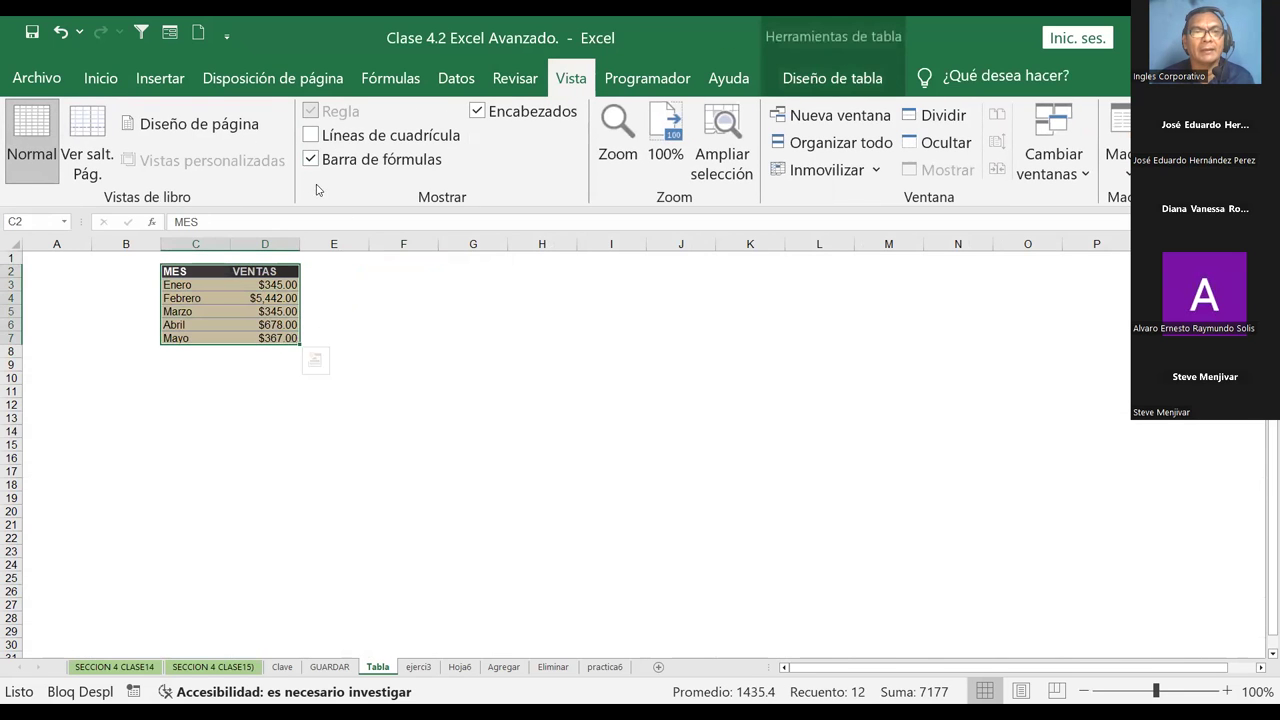
left_click(311, 135)
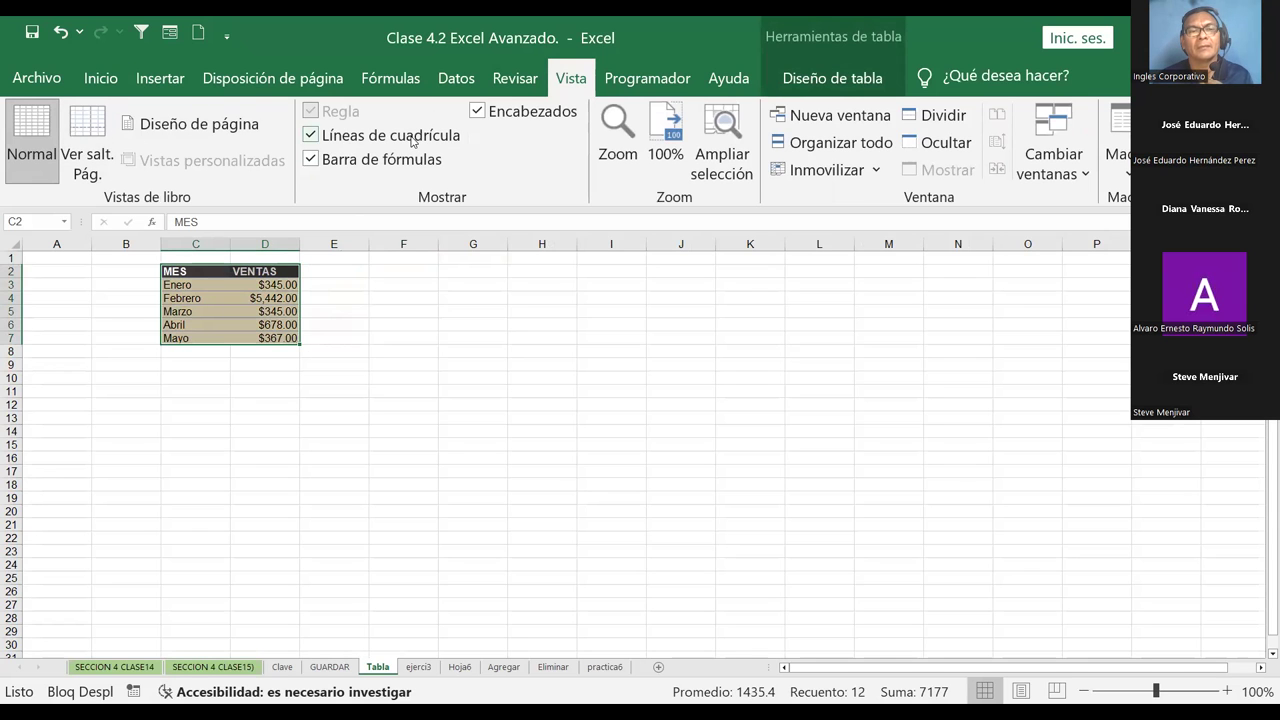
left_click(411, 141)
left_click(542, 364)
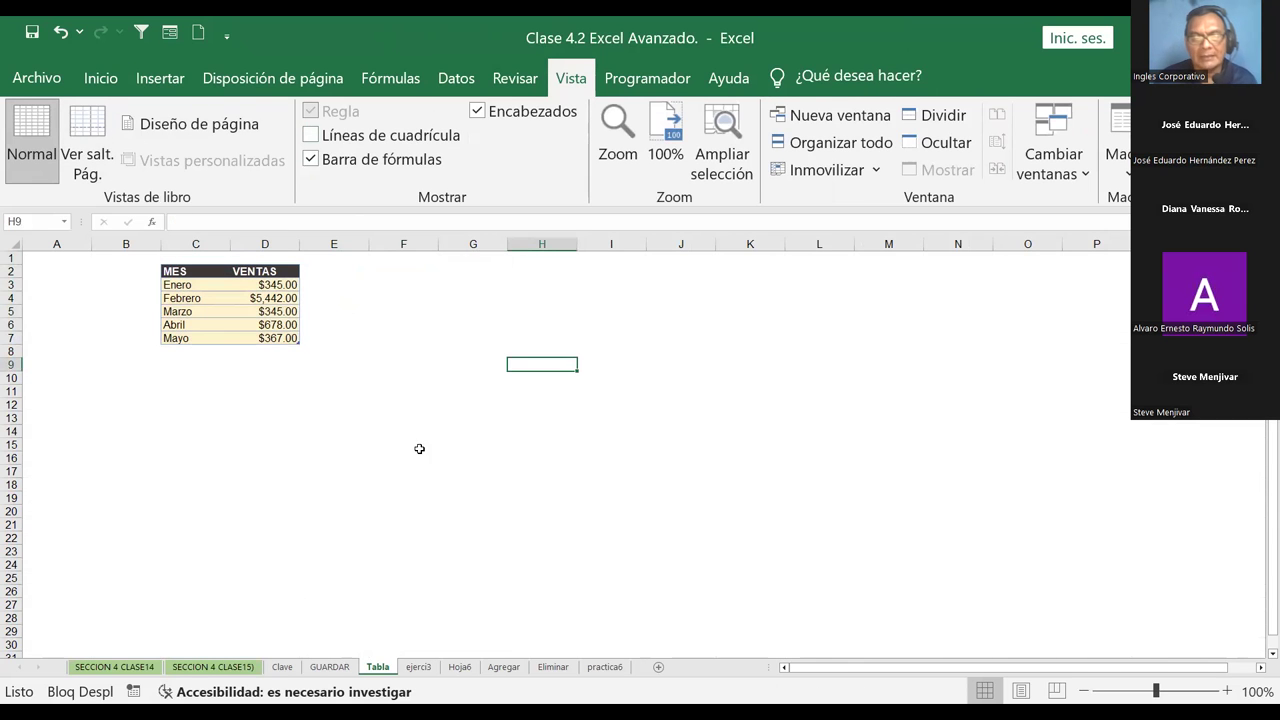
left_click(282, 667)
left_click(331, 667)
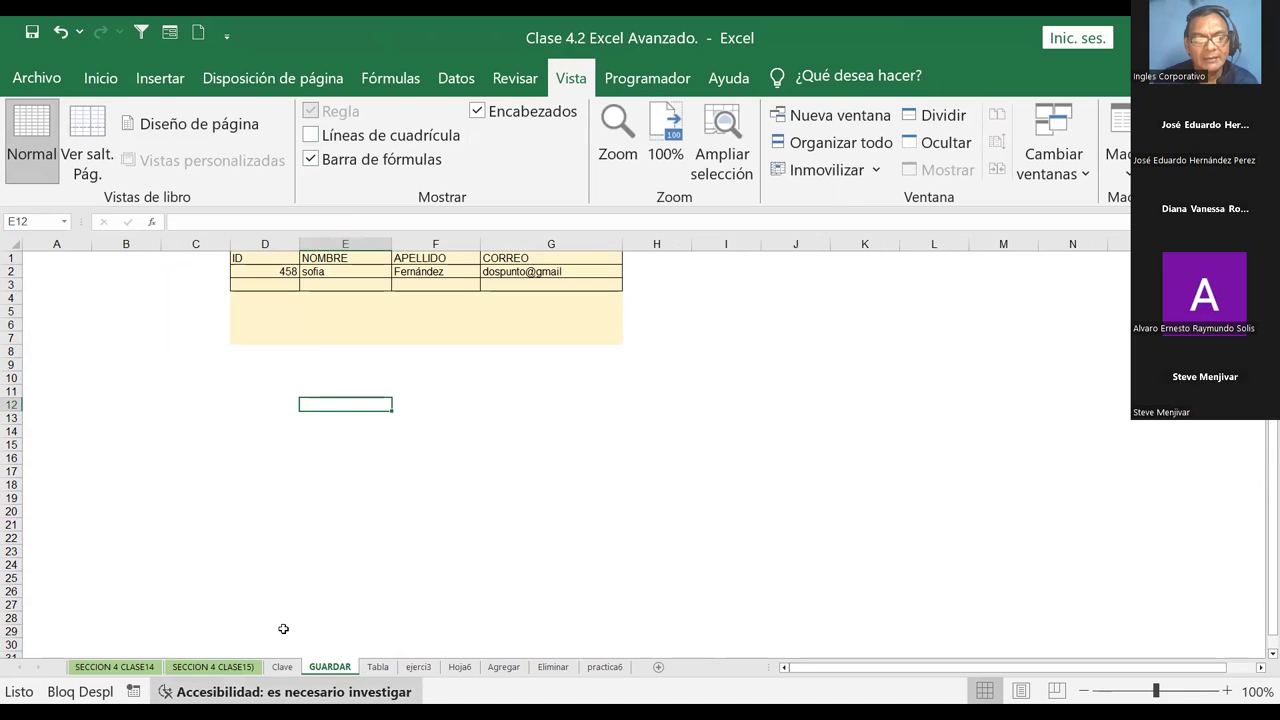
left_click(380, 327)
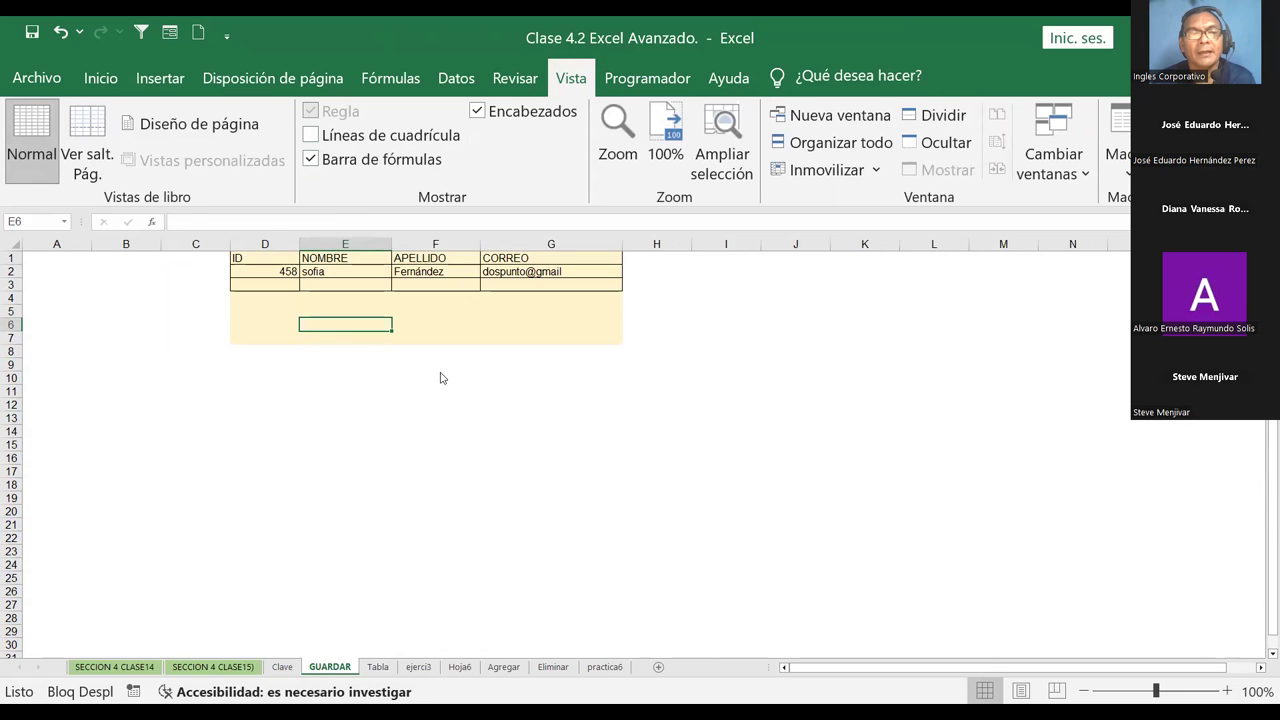
key("alt+F11")
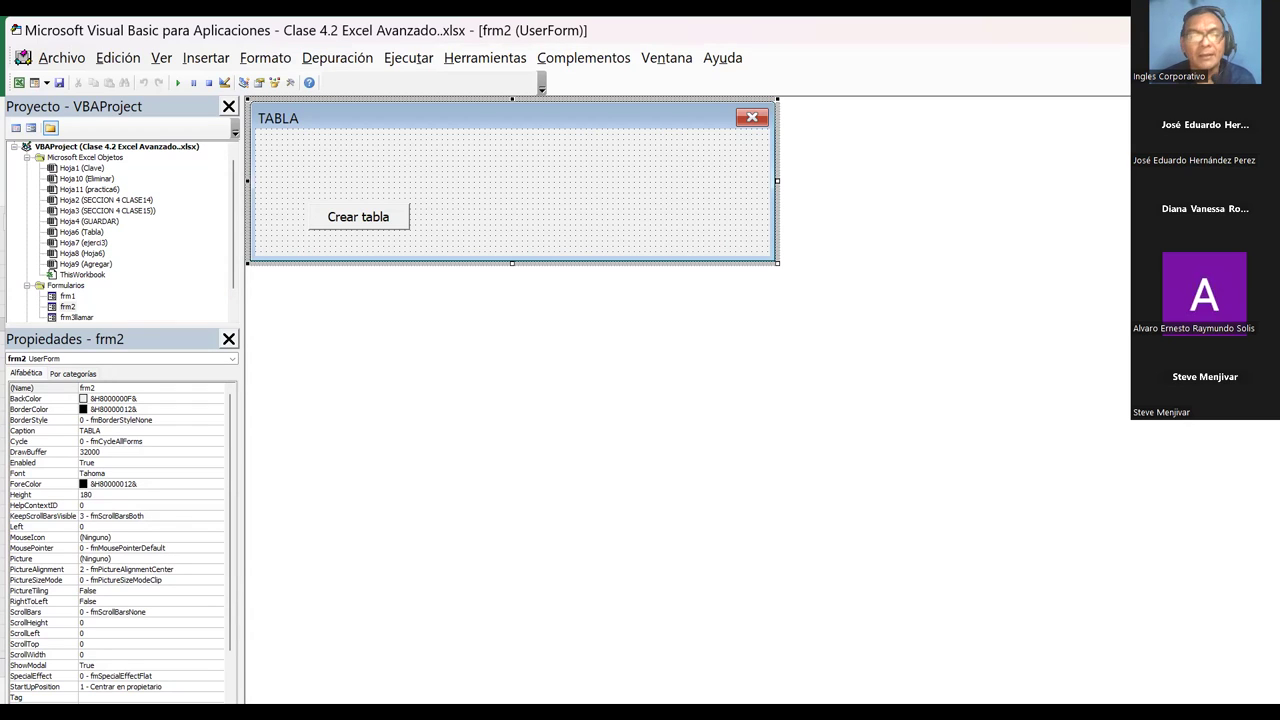
key("alt+F11")
left_click(386, 667)
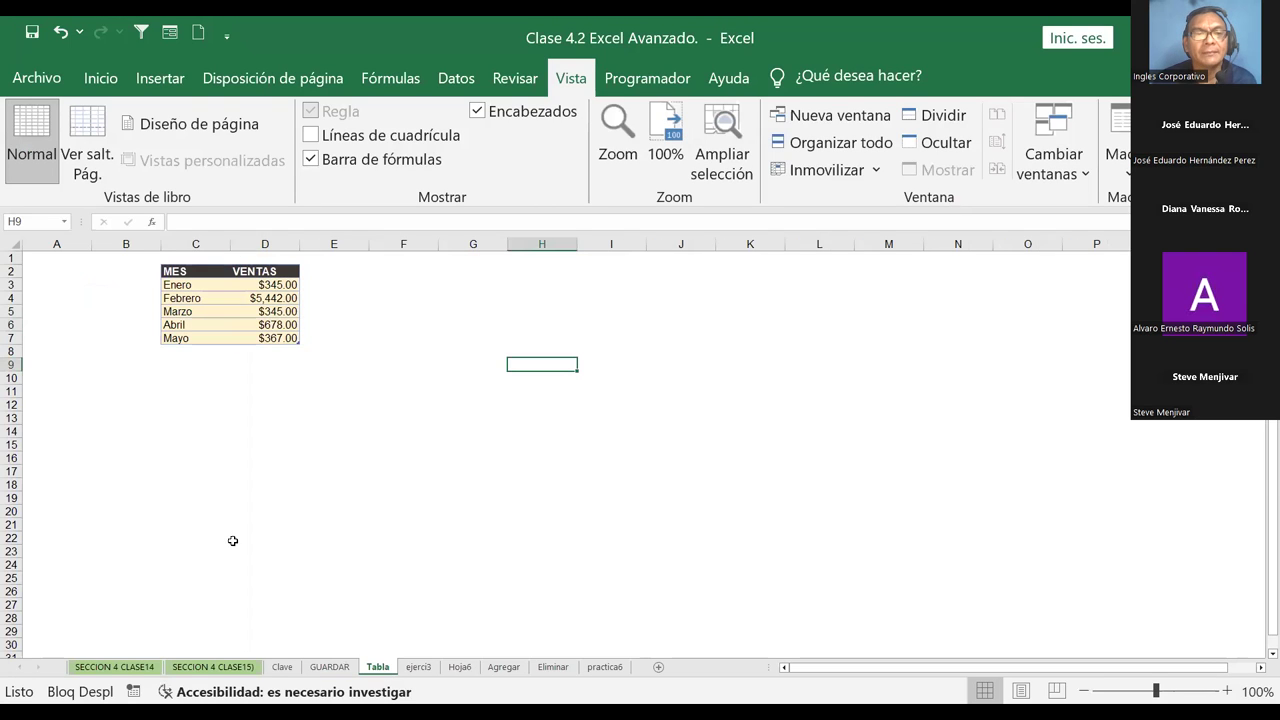
Set the MES/VENTAS data rows to Sin borde, then switch to the VBA editor.
left_click(216, 495)
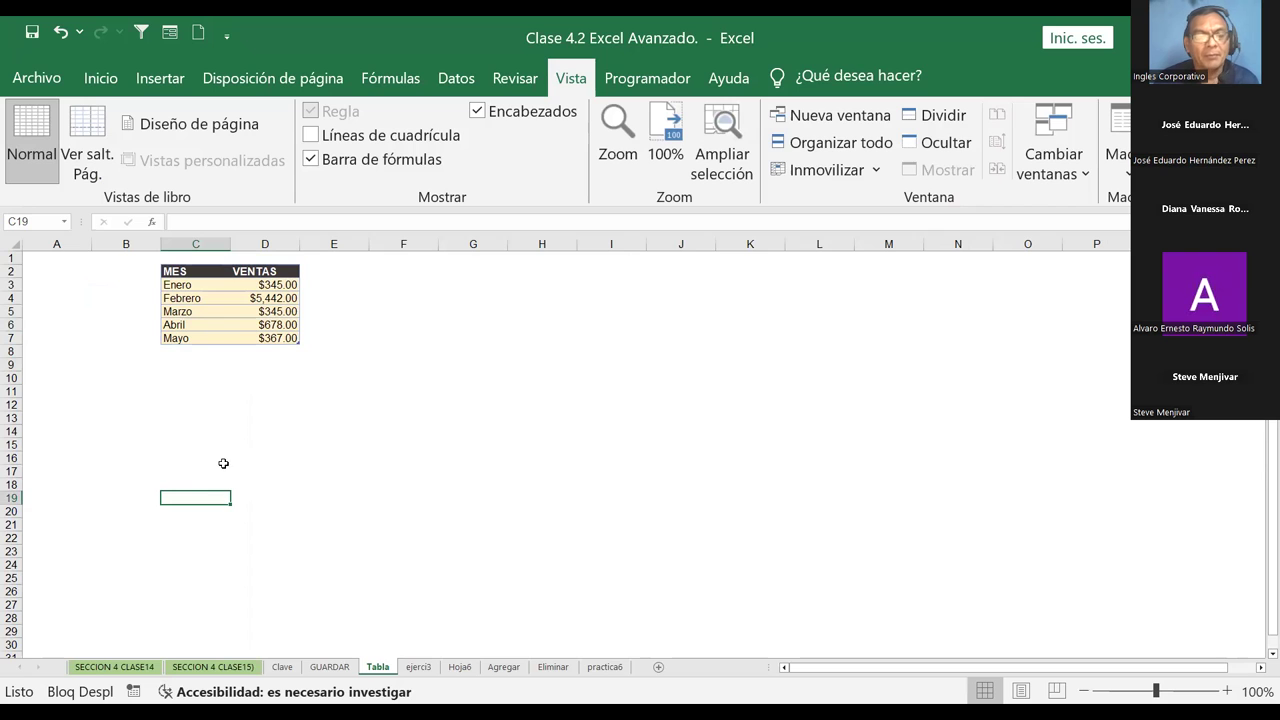
left_click(164, 285)
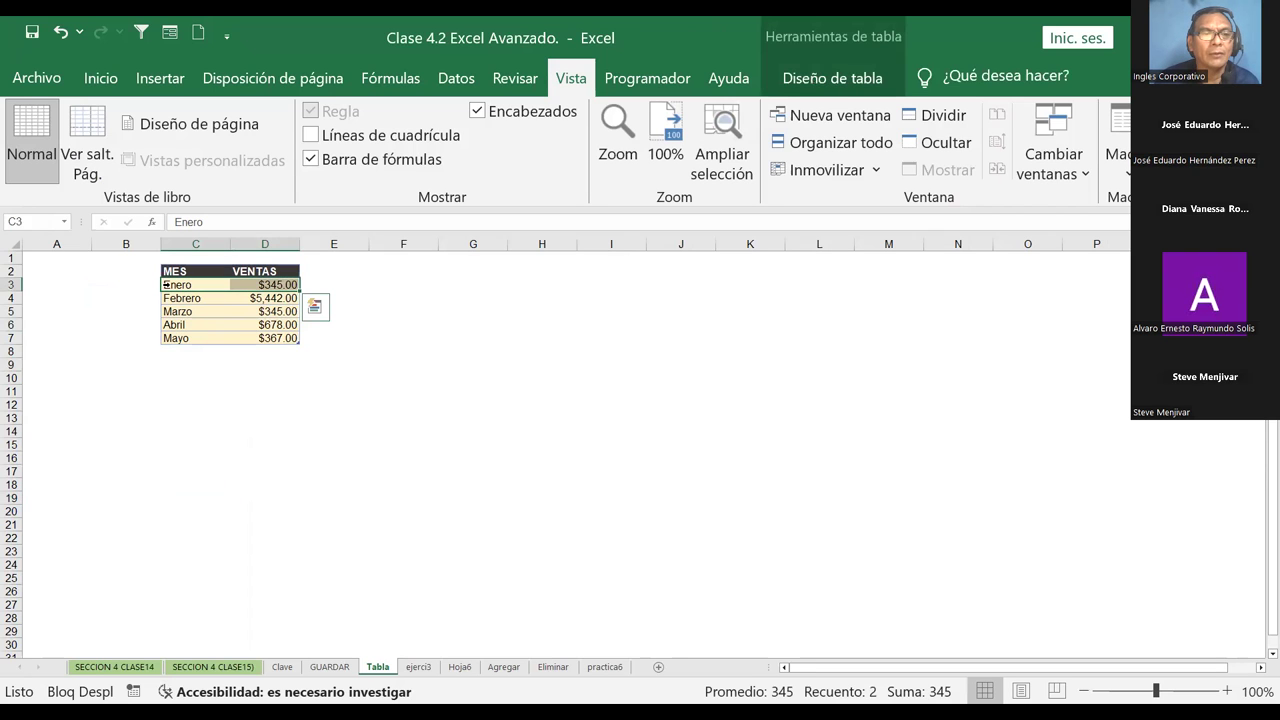
left_click_drag(166, 285, 248, 350)
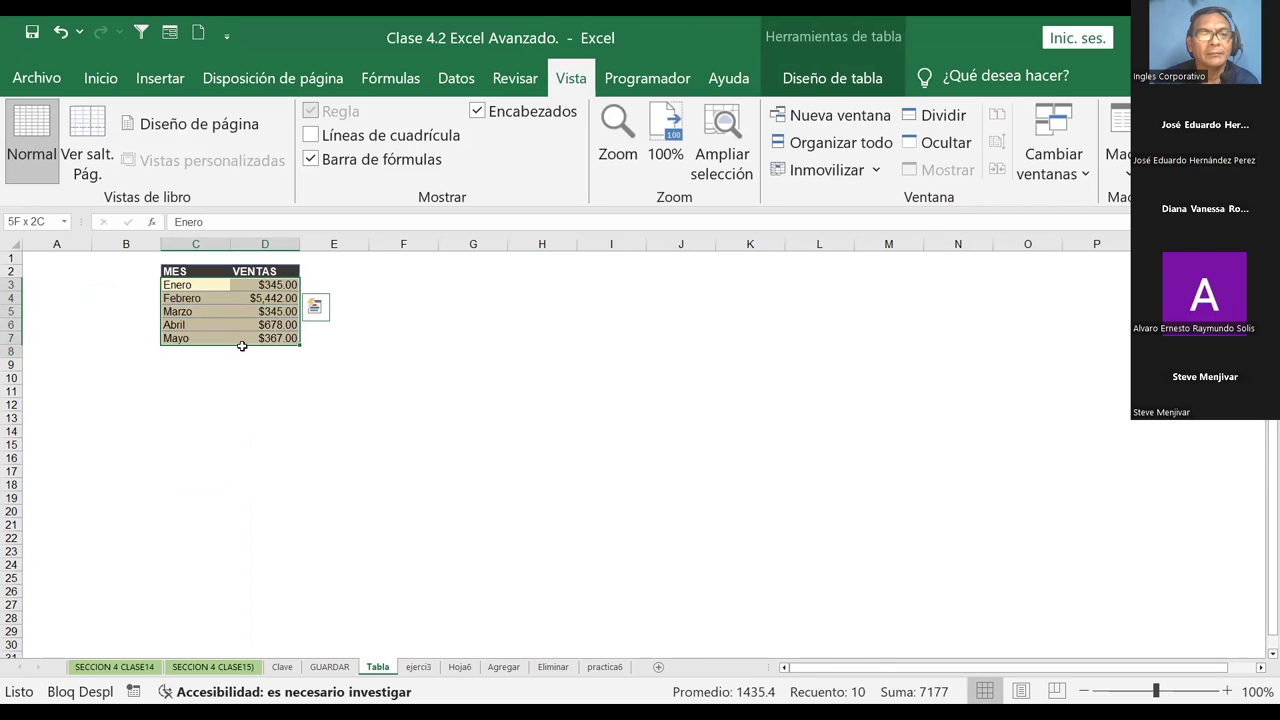
left_click(102, 77)
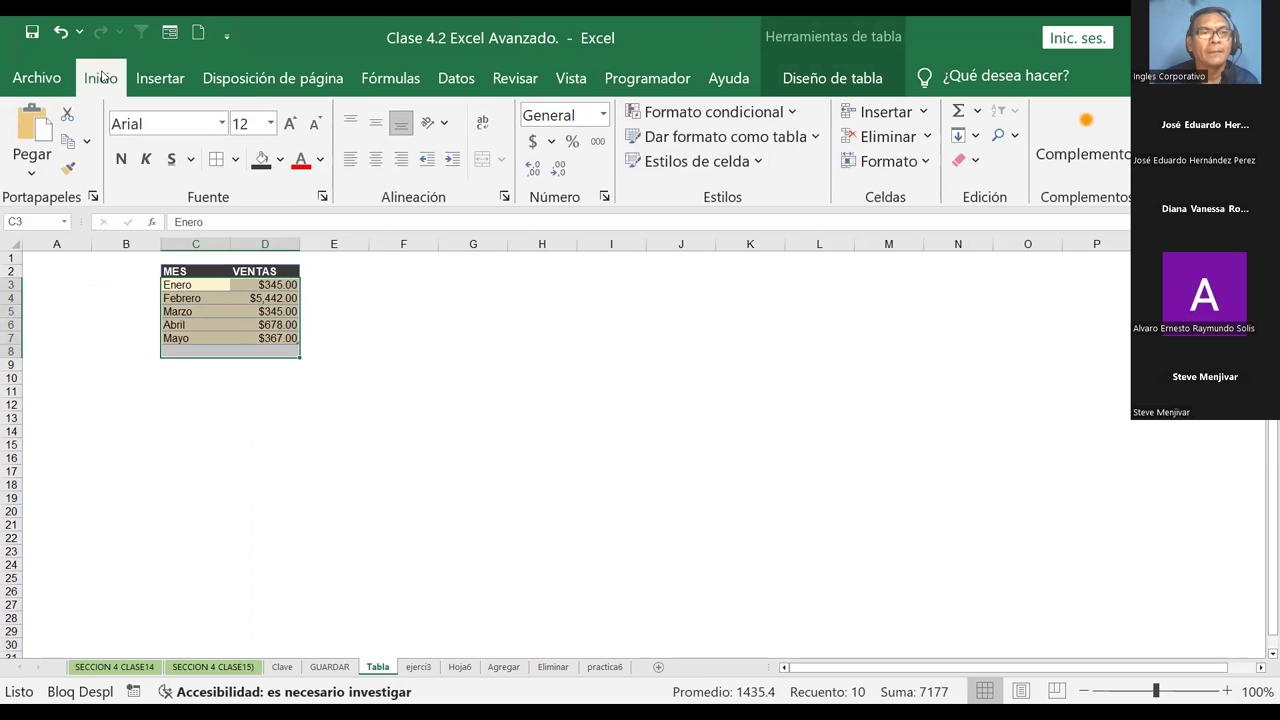
left_click(236, 162)
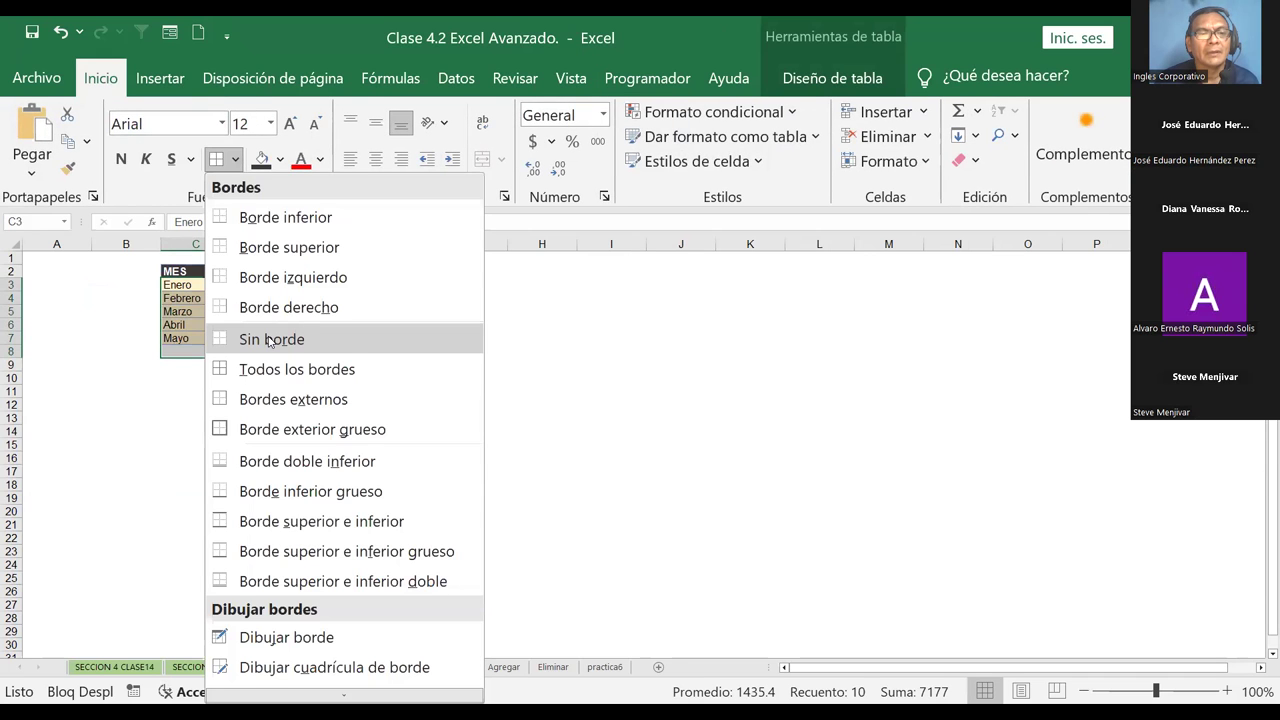
left_click(155, 453)
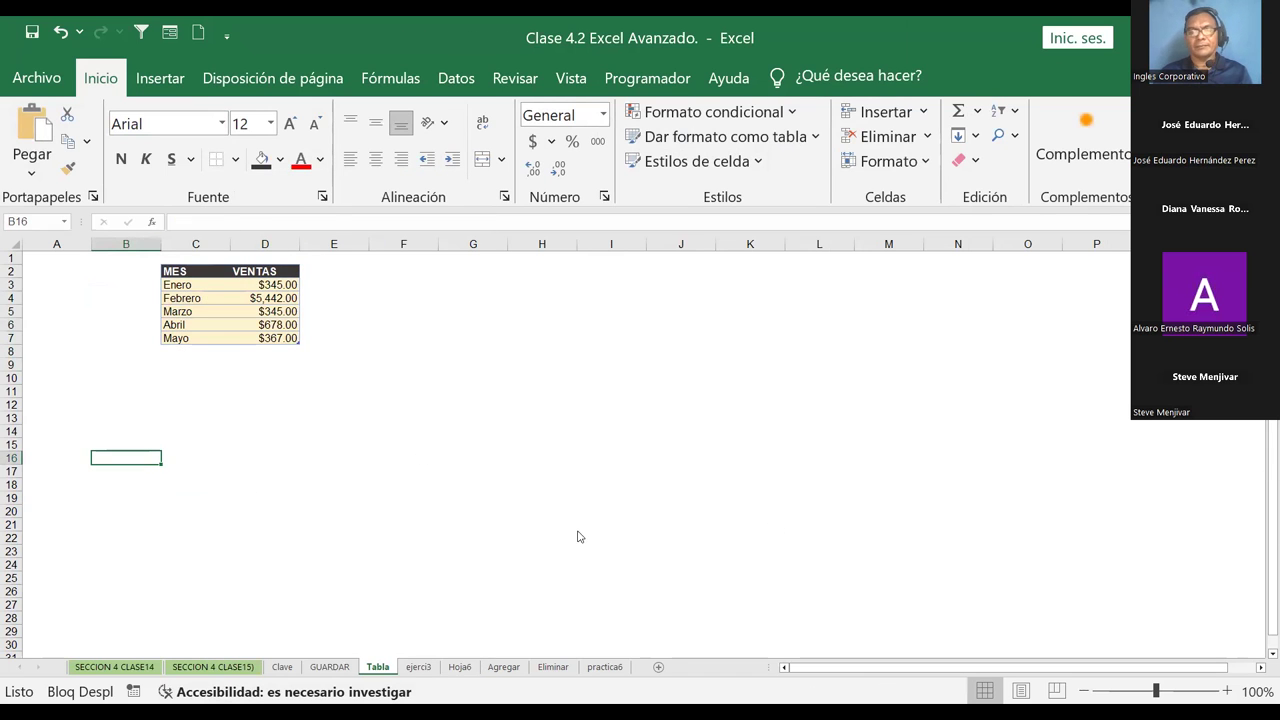
key("alt+F11")
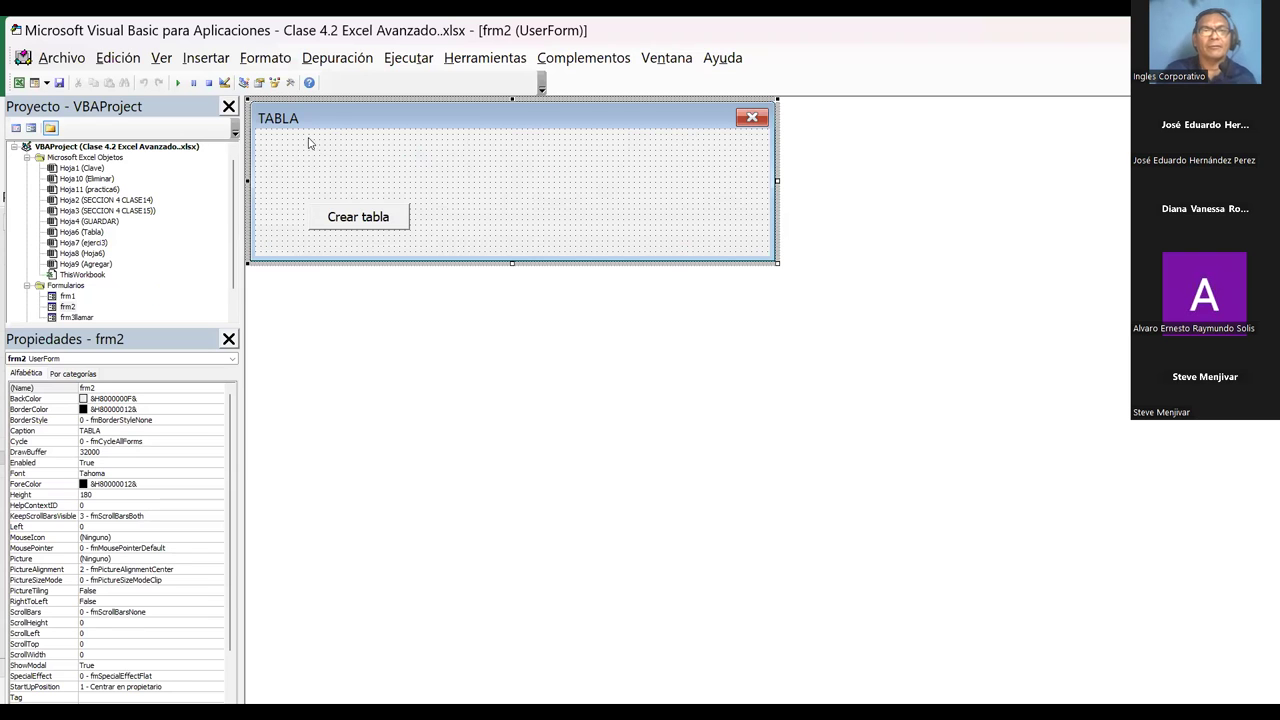
Run frm2's Crear tabla macro, end the 1004 overlapping-table error, and return to Excel.
left_click(338, 222)
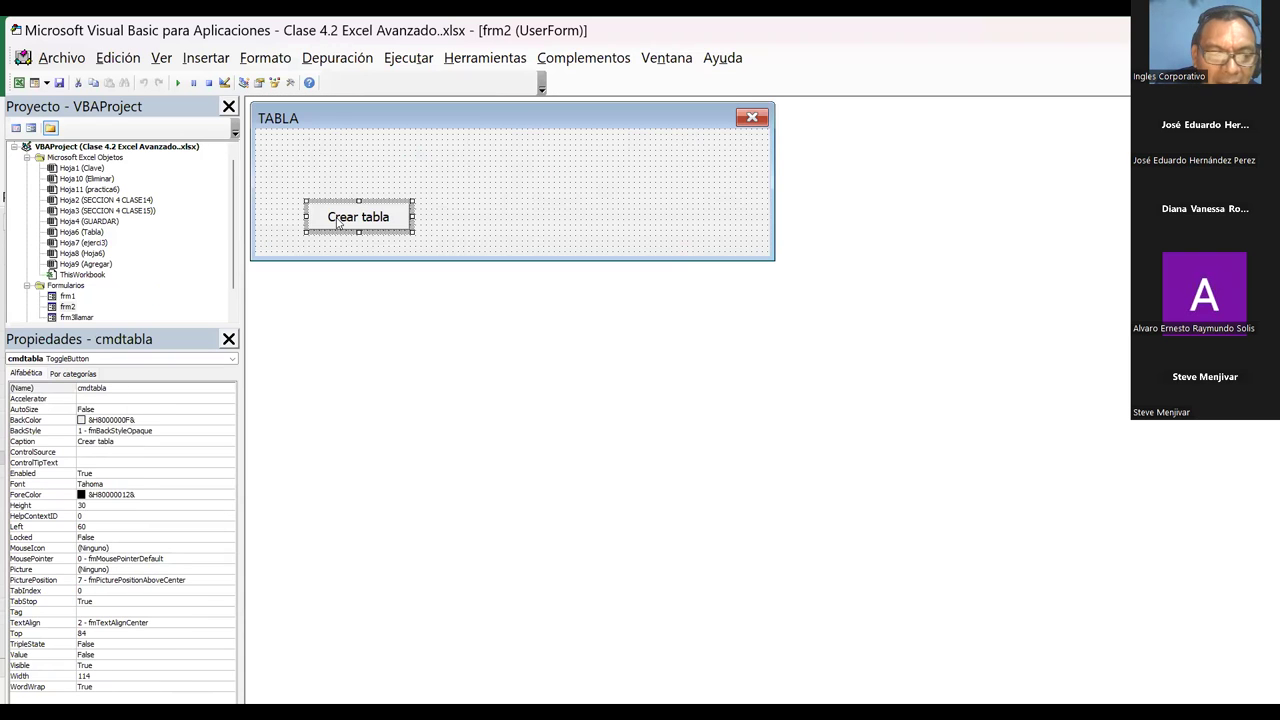
left_click(420, 200)
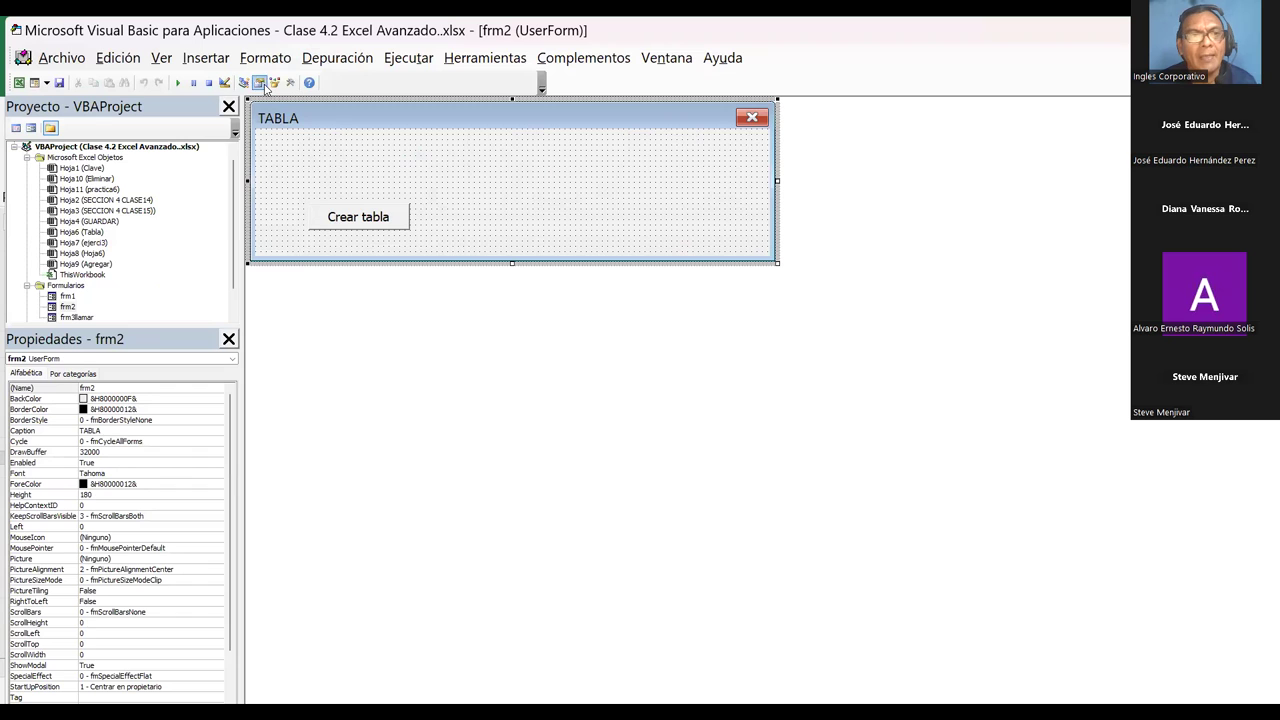
left_click(178, 84)
left_click(475, 398)
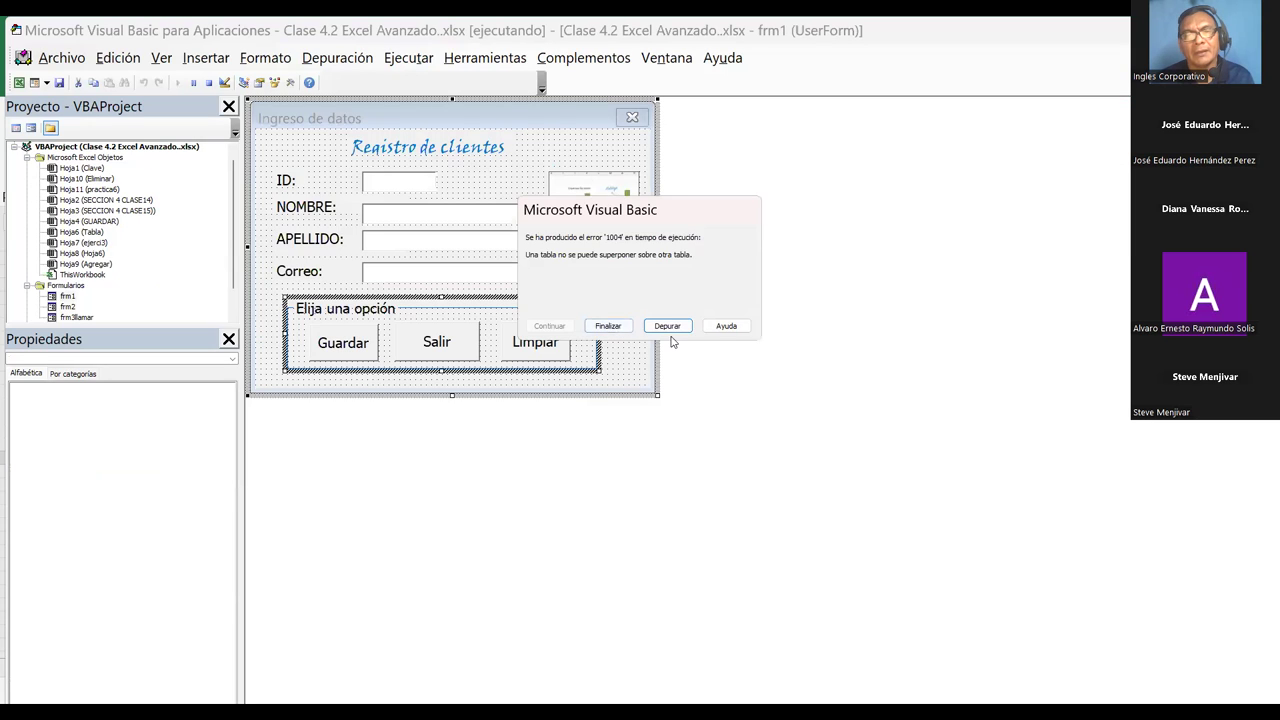
left_click(608, 326)
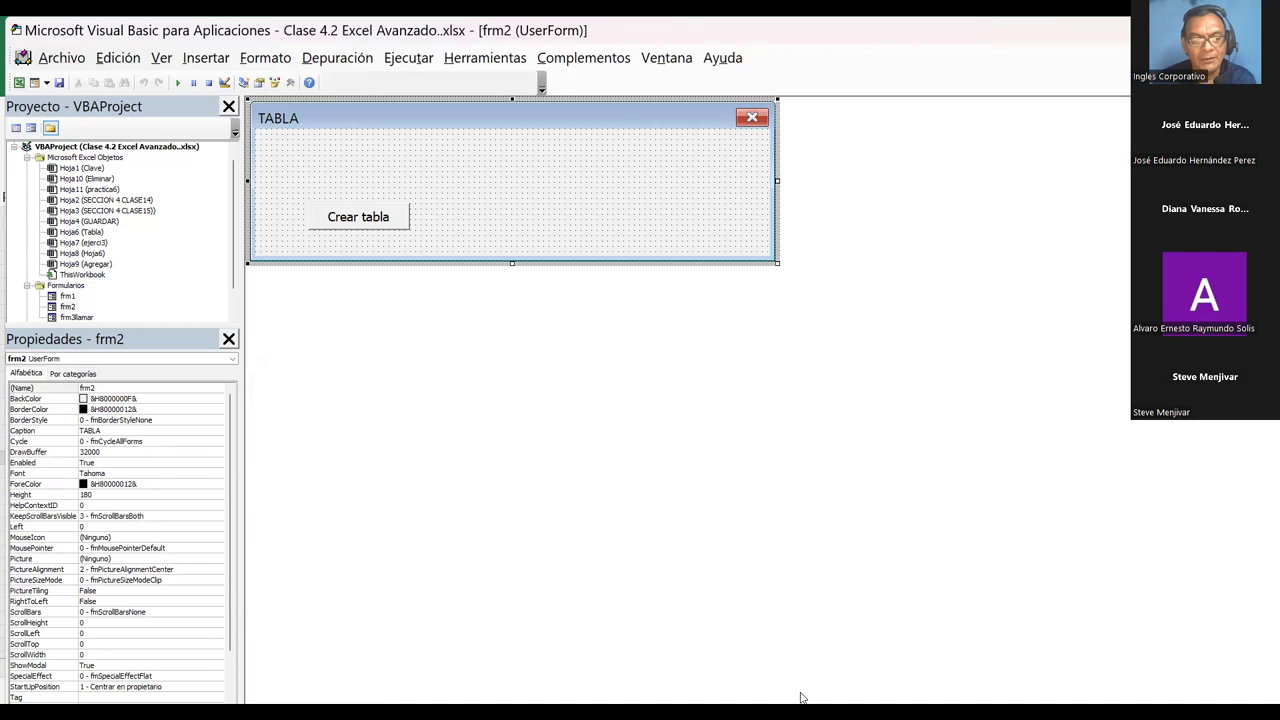
key("alt+F11")
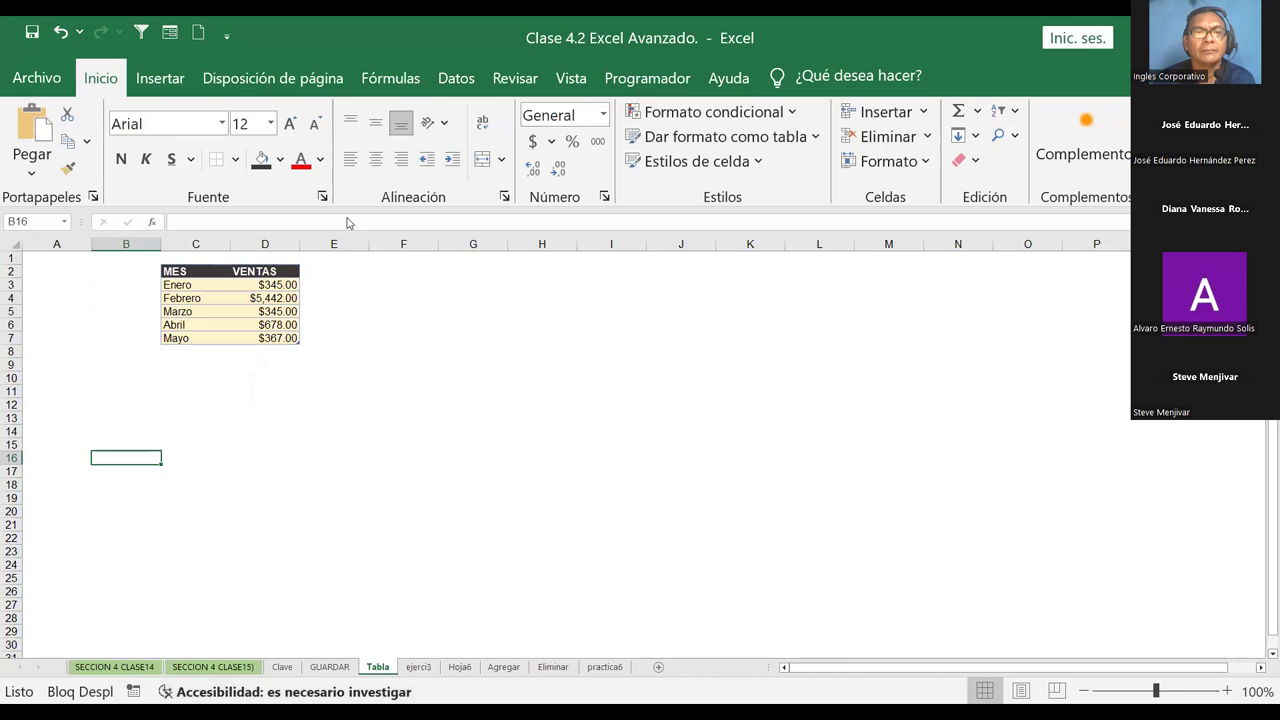
key("alt+F11")
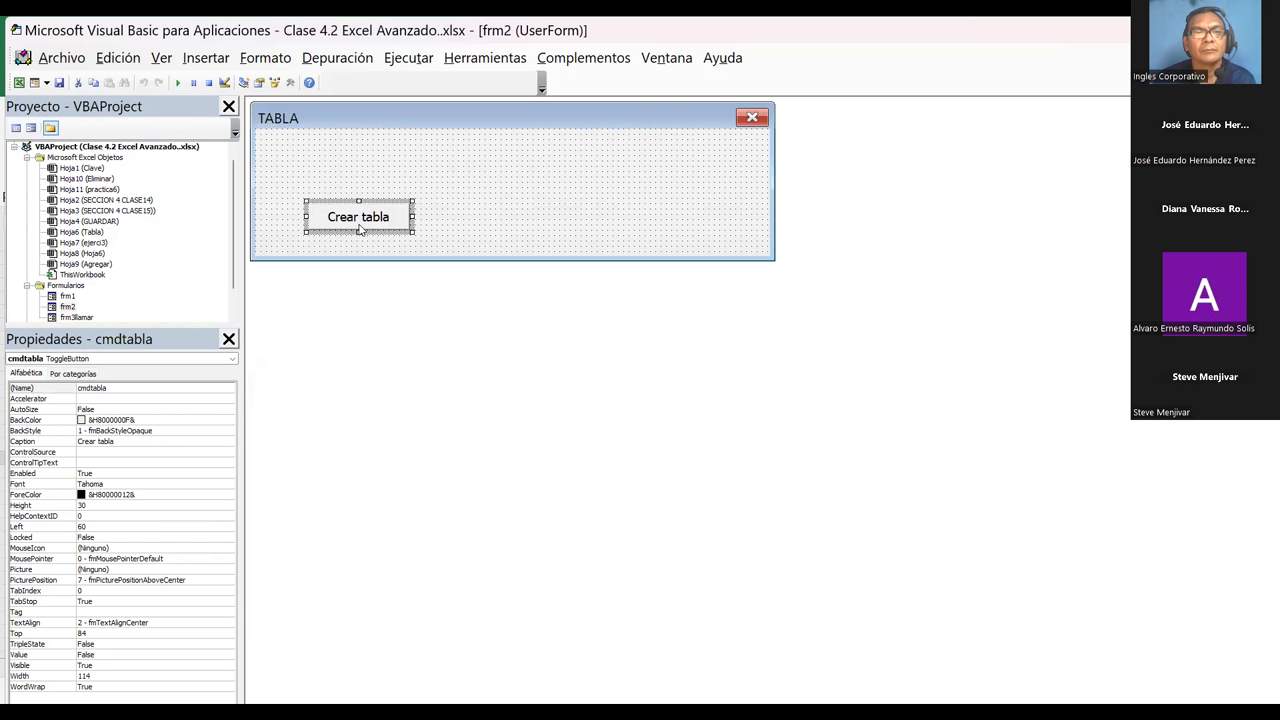
double_click(360, 228)
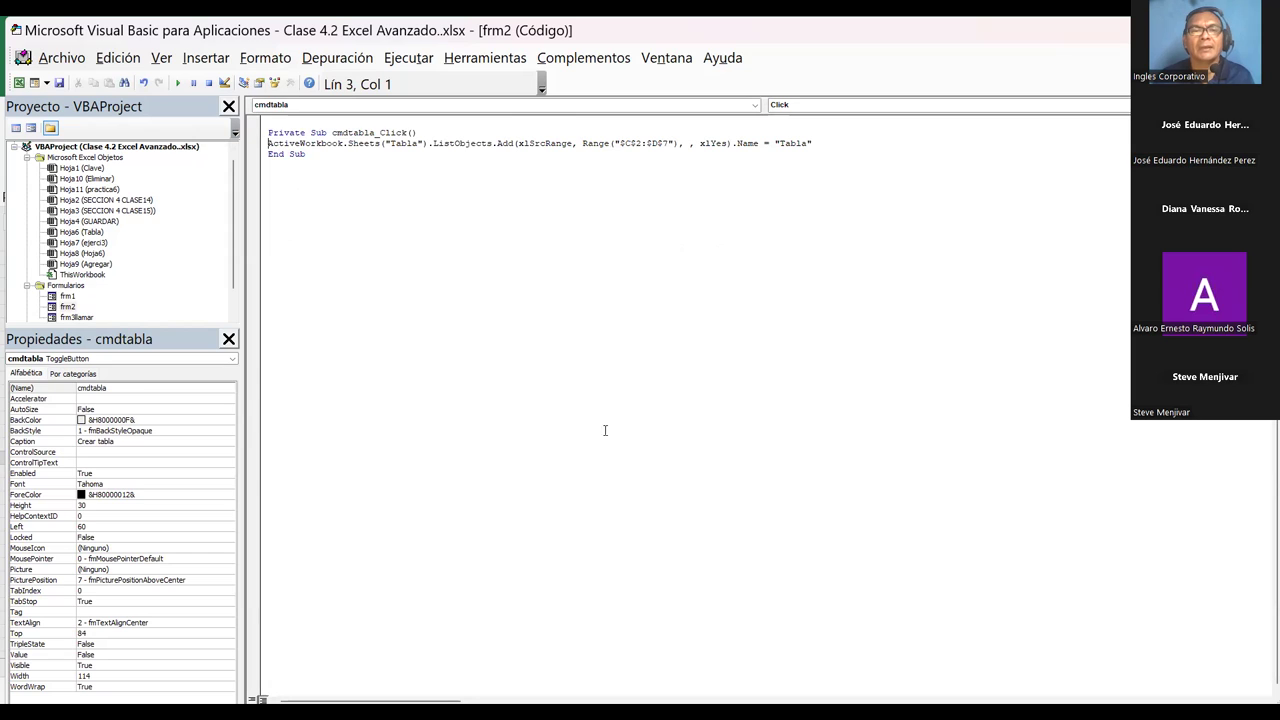
left_click(432, 143)
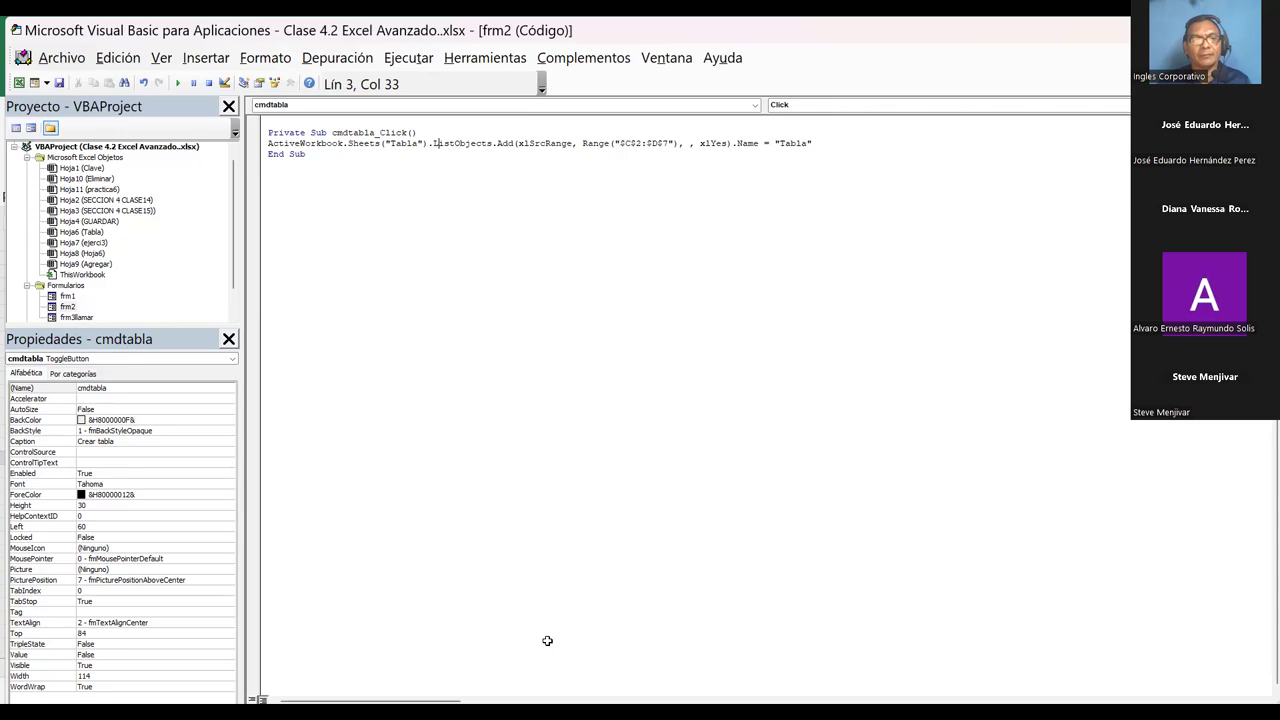
key("alt+F11")
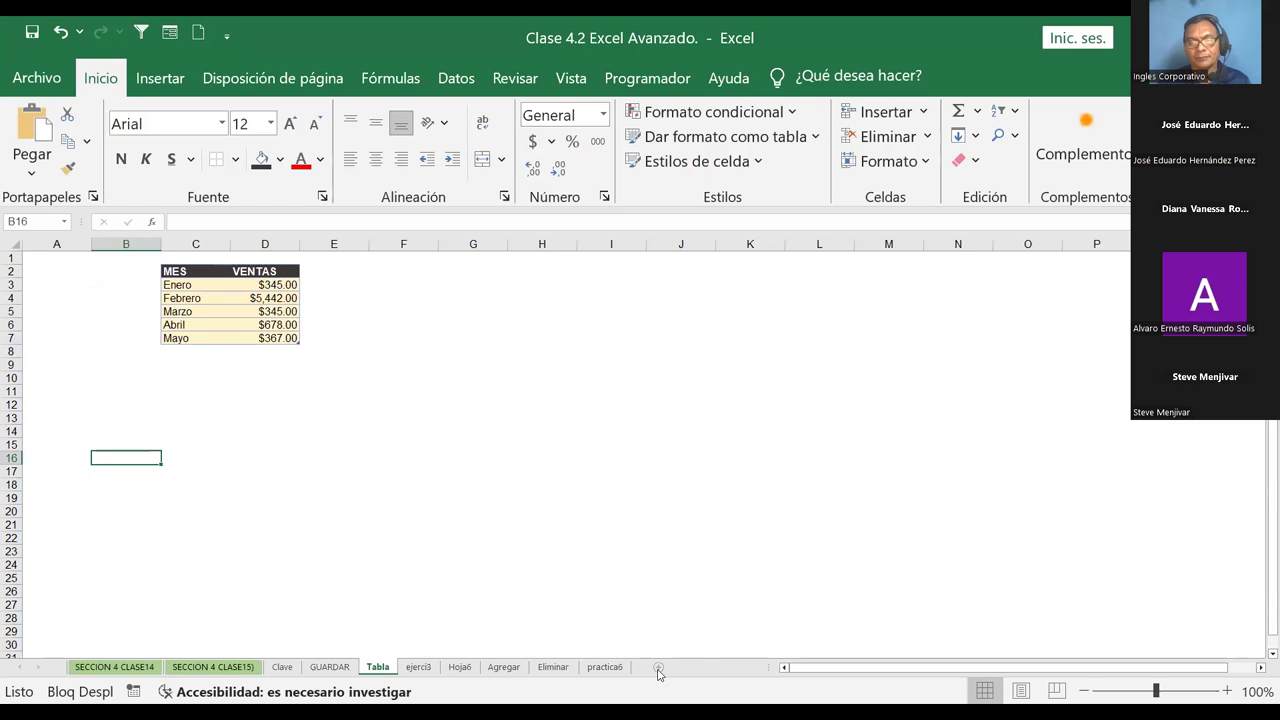
Insert a new blank worksheet and delete the Excel logo image.
left_click(658, 668)
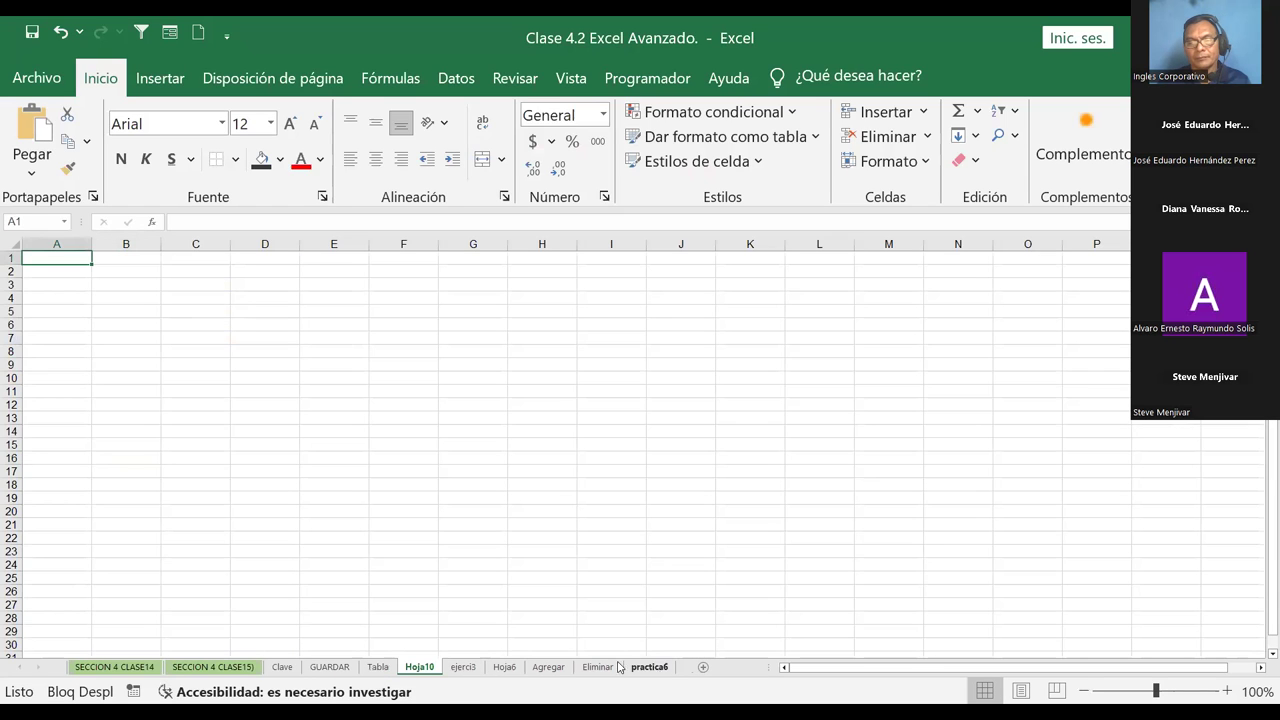
right_click(379, 668)
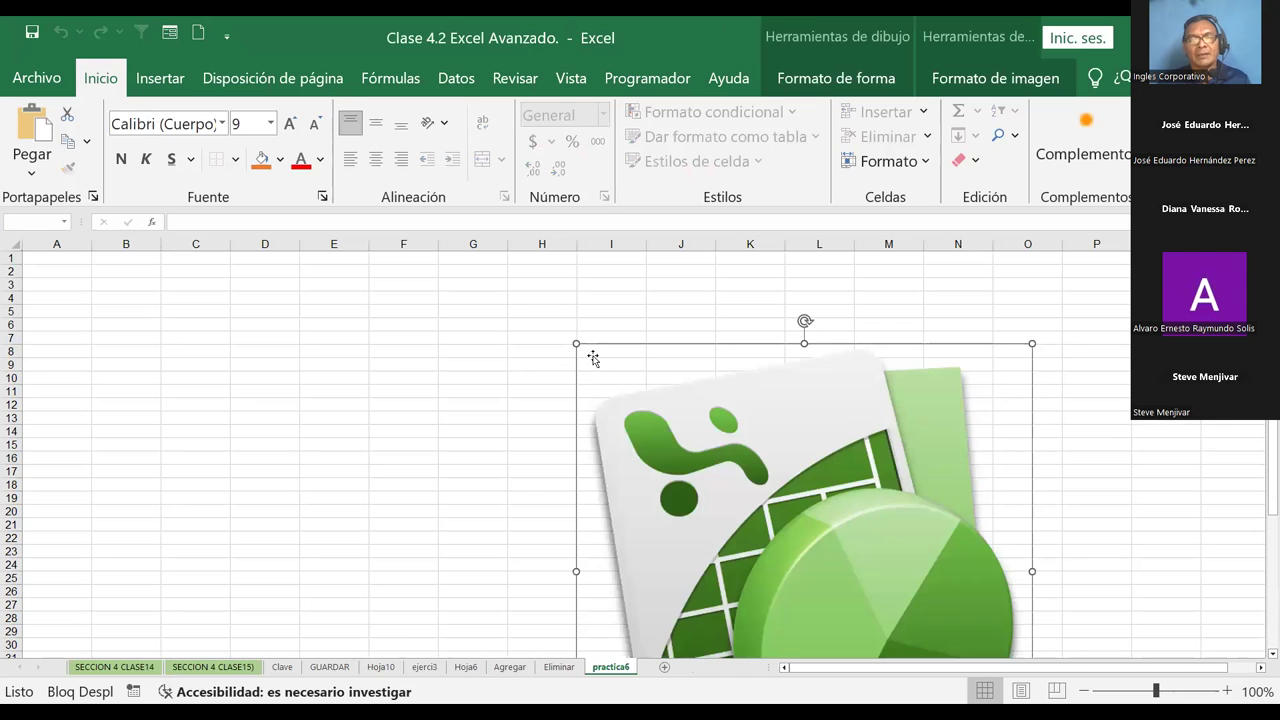
key("Delete")
left_click(286, 356)
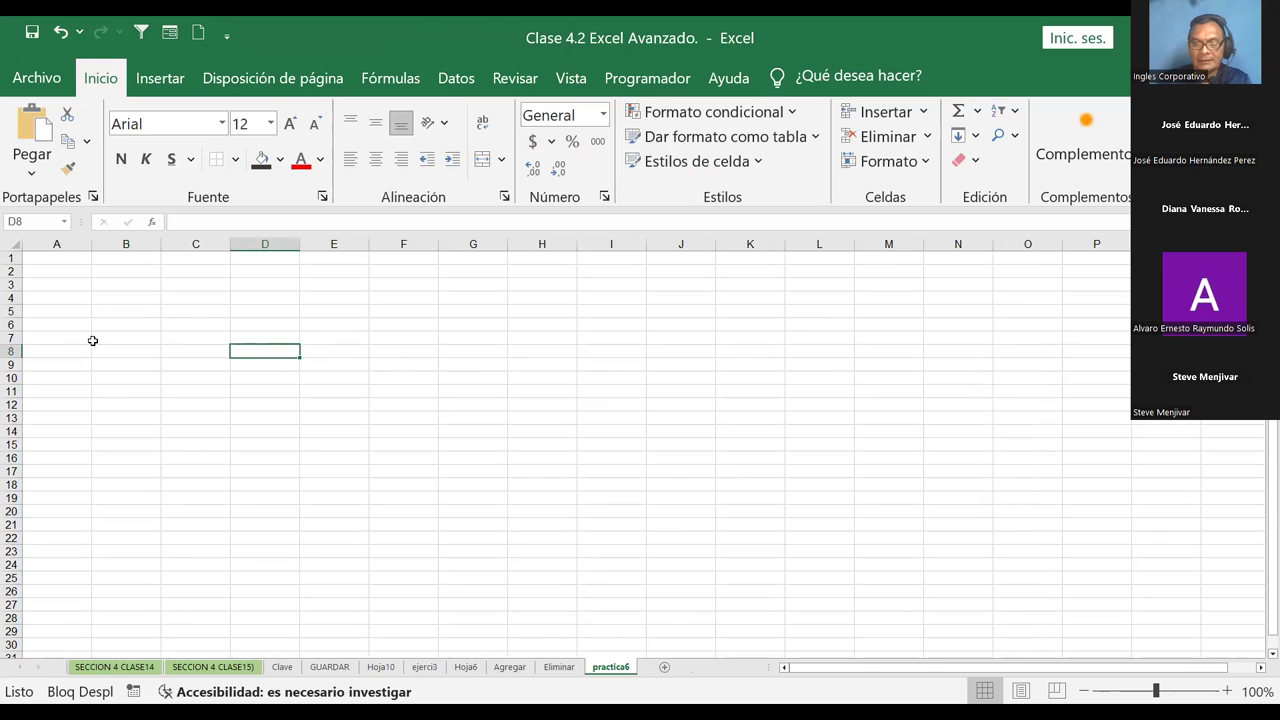
Rename the practica6 sheet to tabla2, then switch to the VBA editor.
right_click(608, 675)
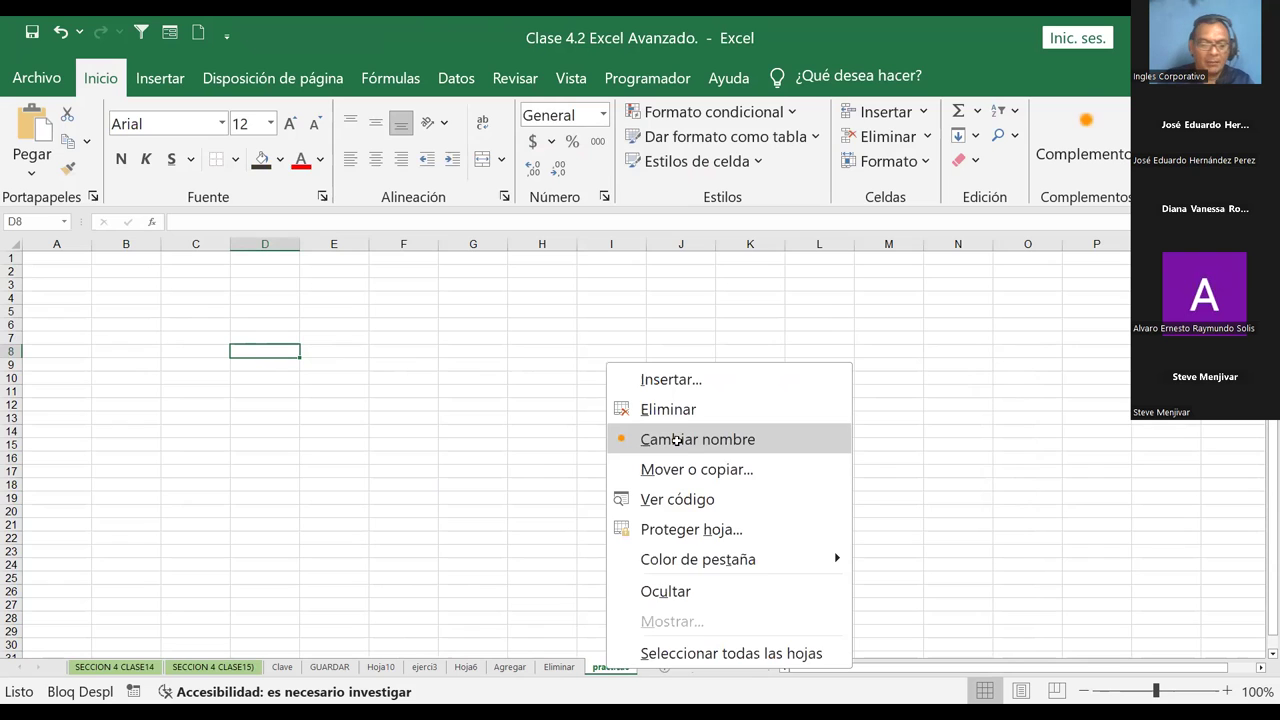
left_click(677, 443)
type("tabla2")
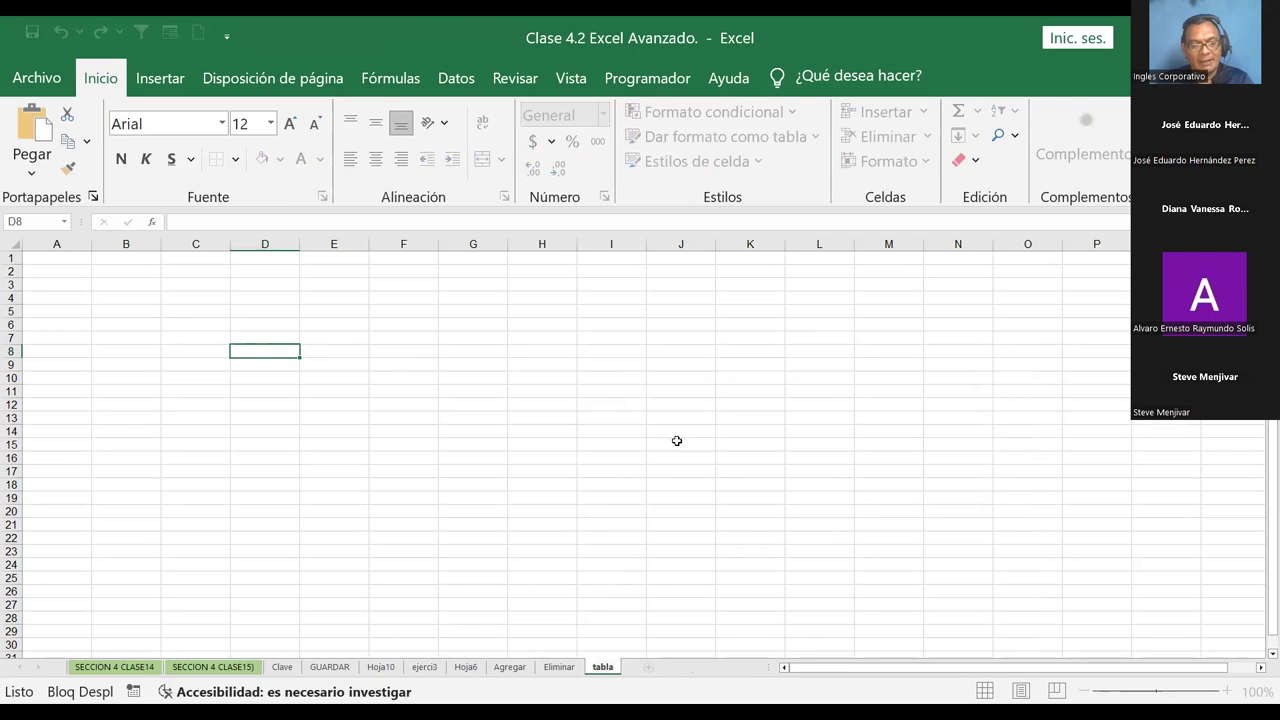
left_click(356, 380)
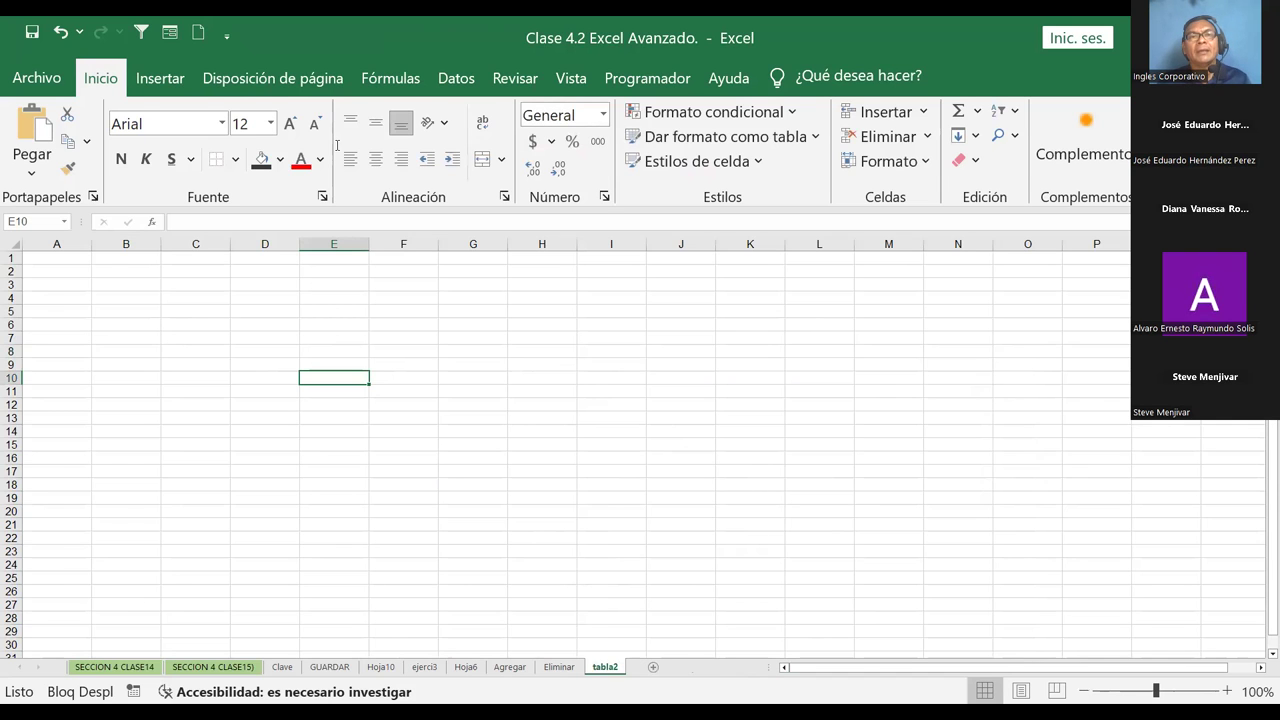
key("alt+F11")
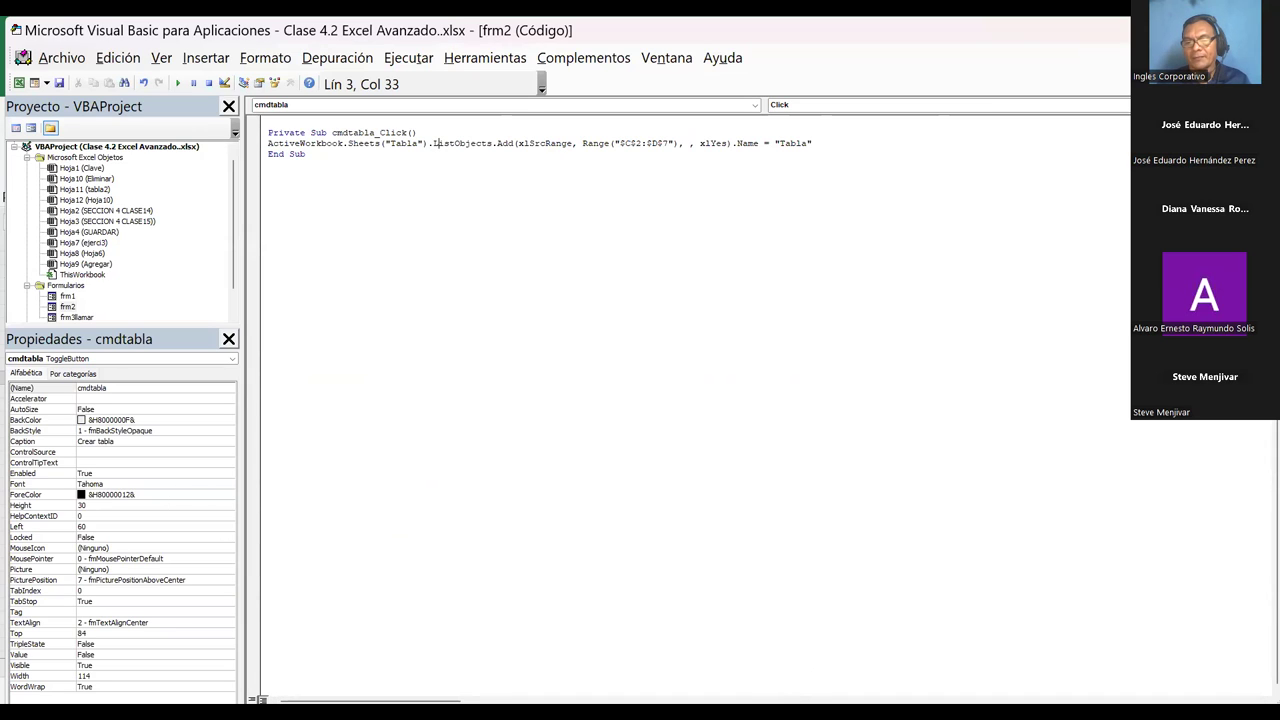
Enter the header Estudiantes in cell A2 of tabla2, with a capital E.
key("alt+F11")
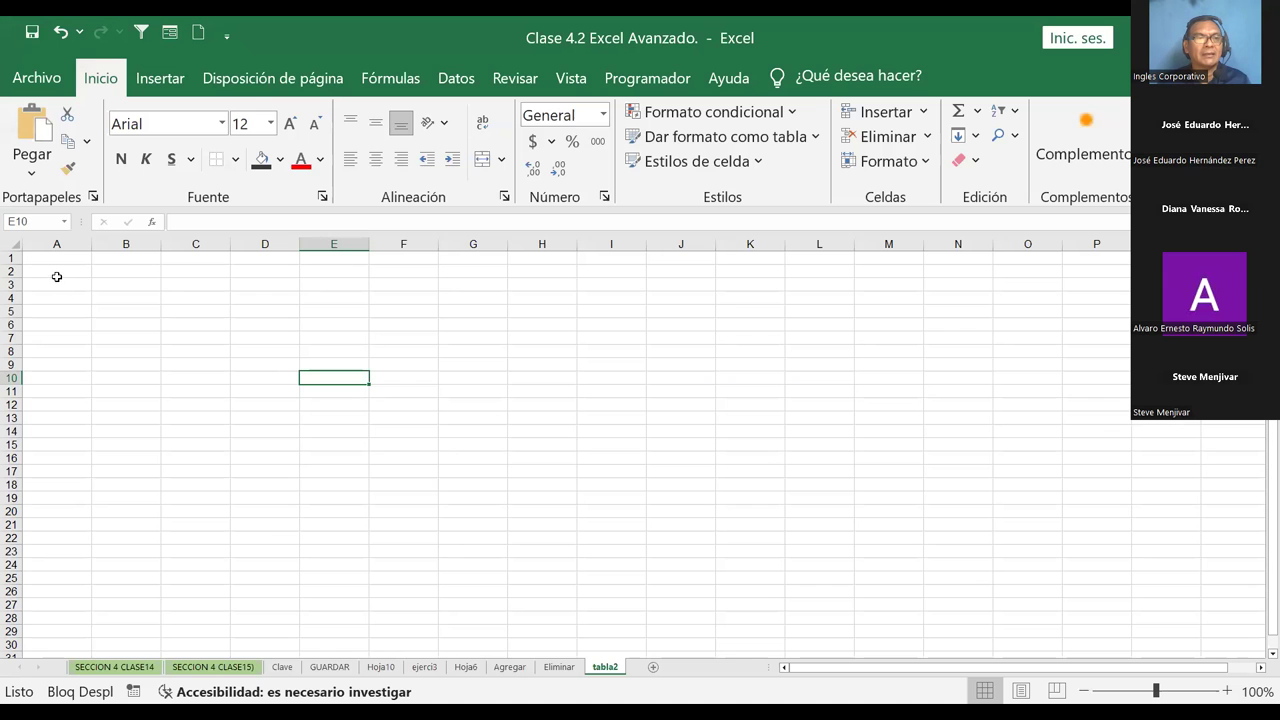
left_click(54, 270)
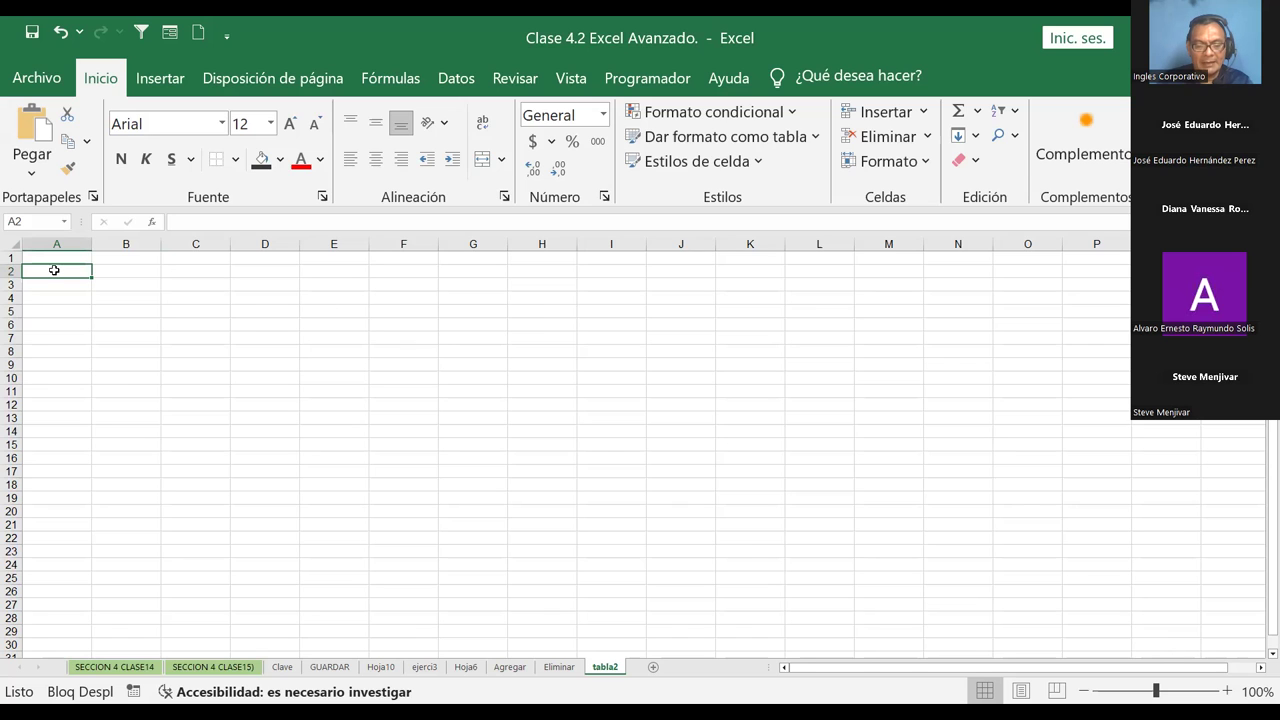
type("estudiant")
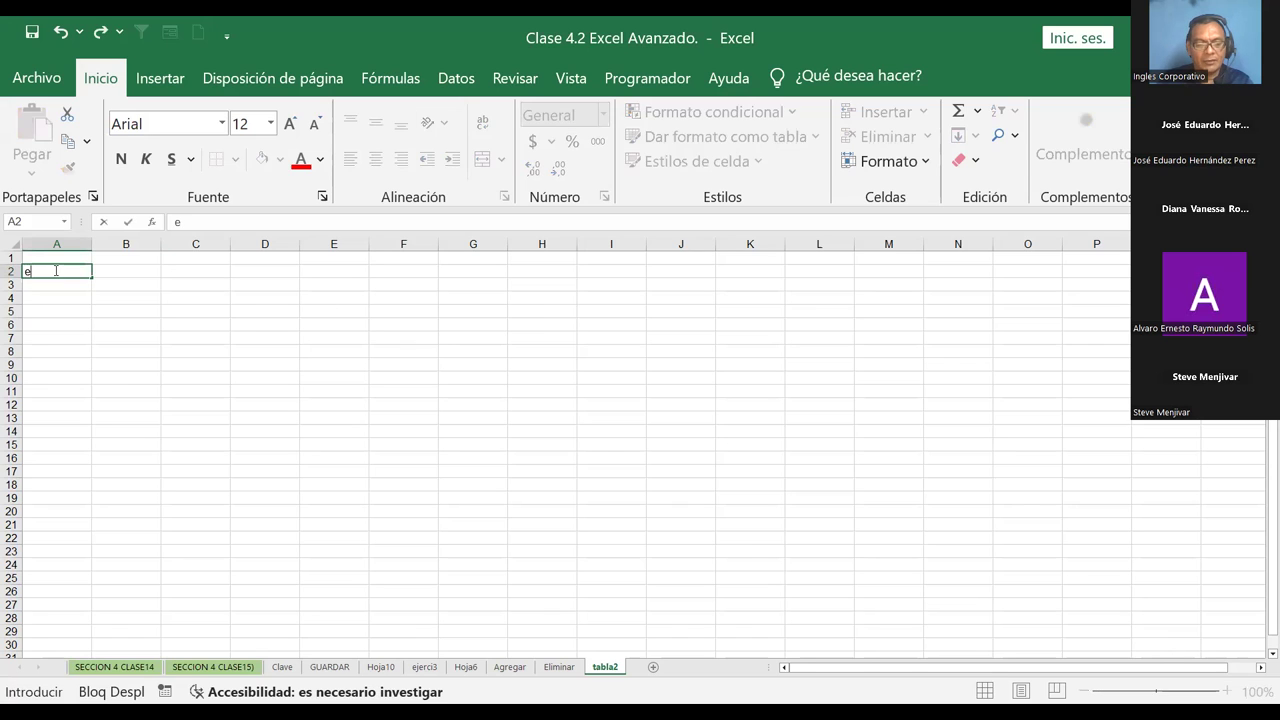
type("es")
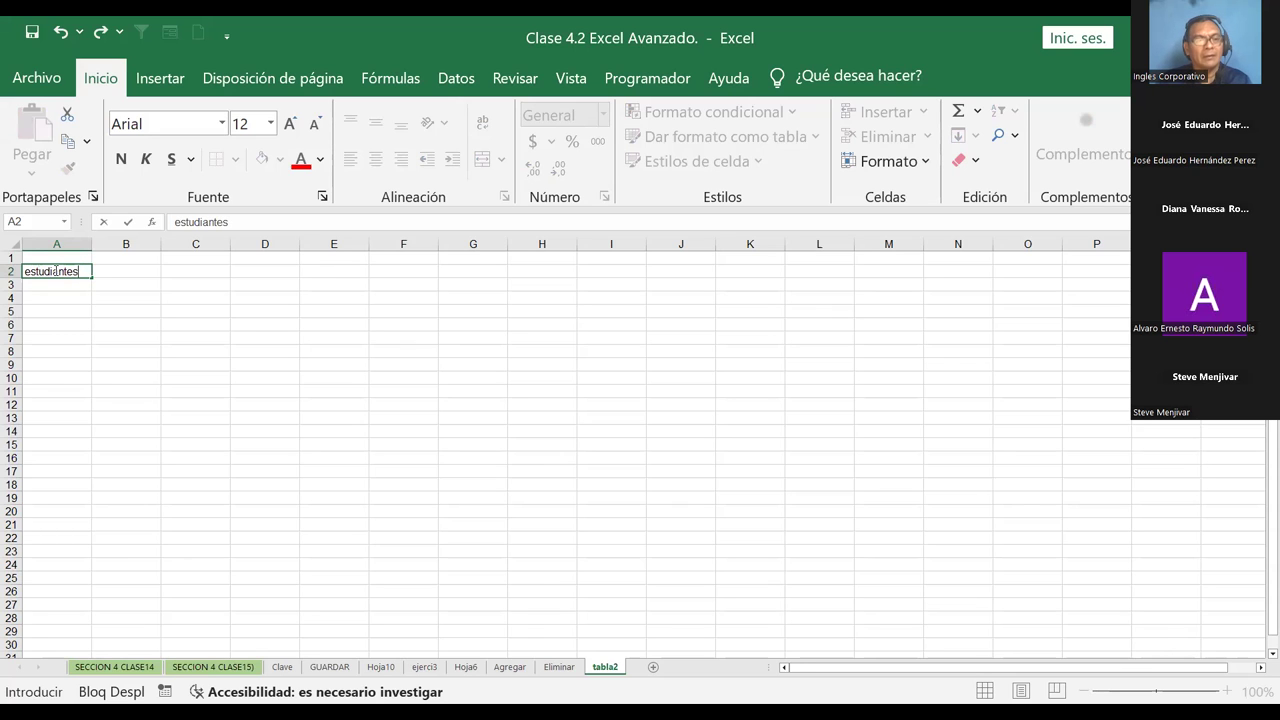
left_click(56, 271)
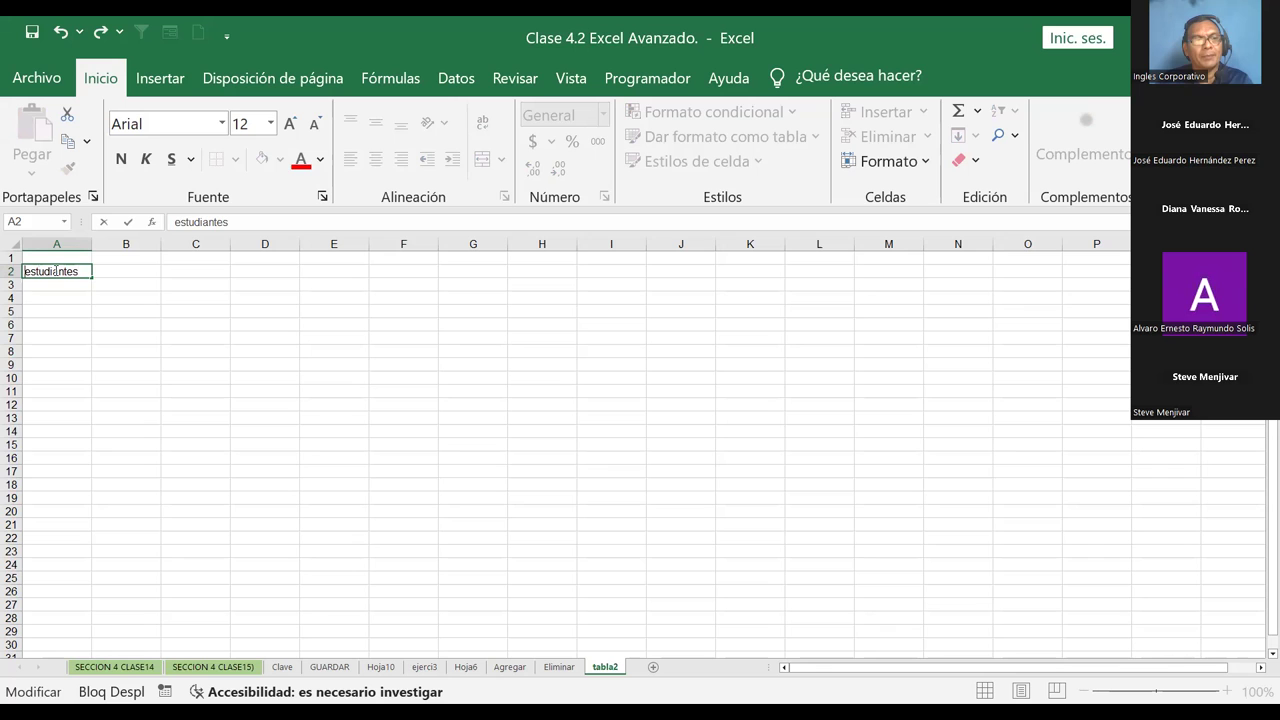
key("Home")
key("Delete")
type("E")
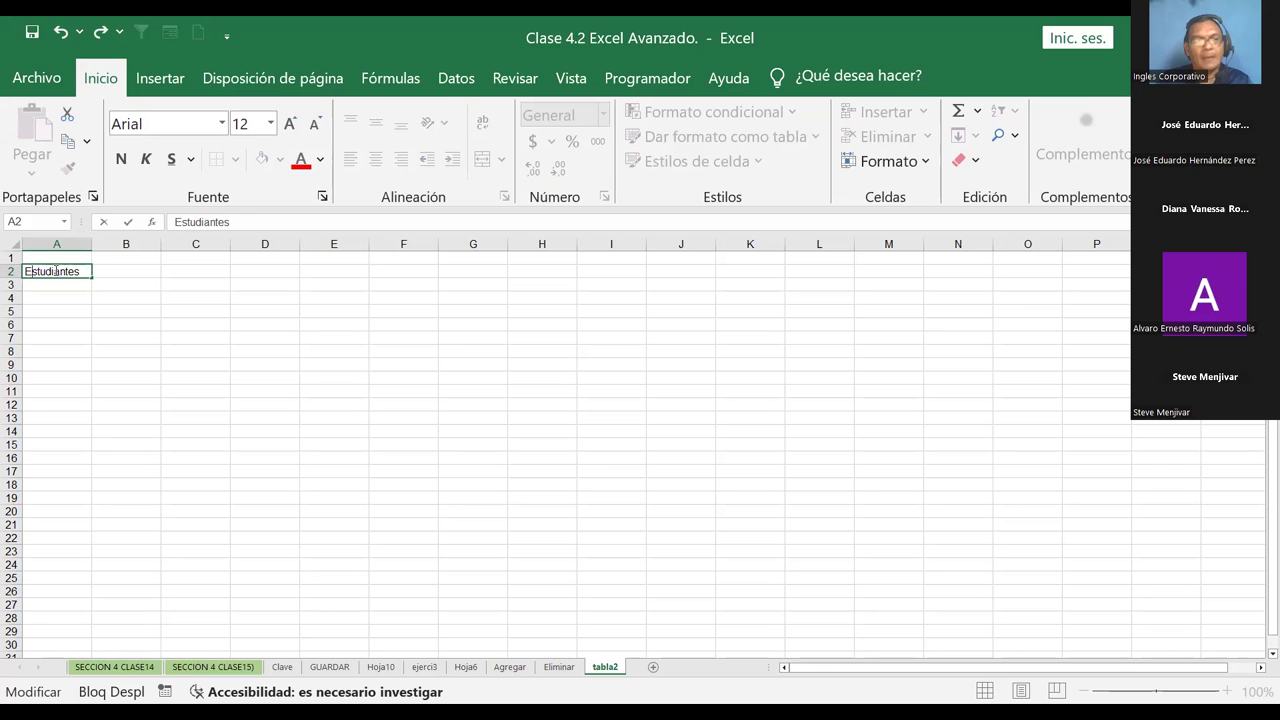
key("Return")
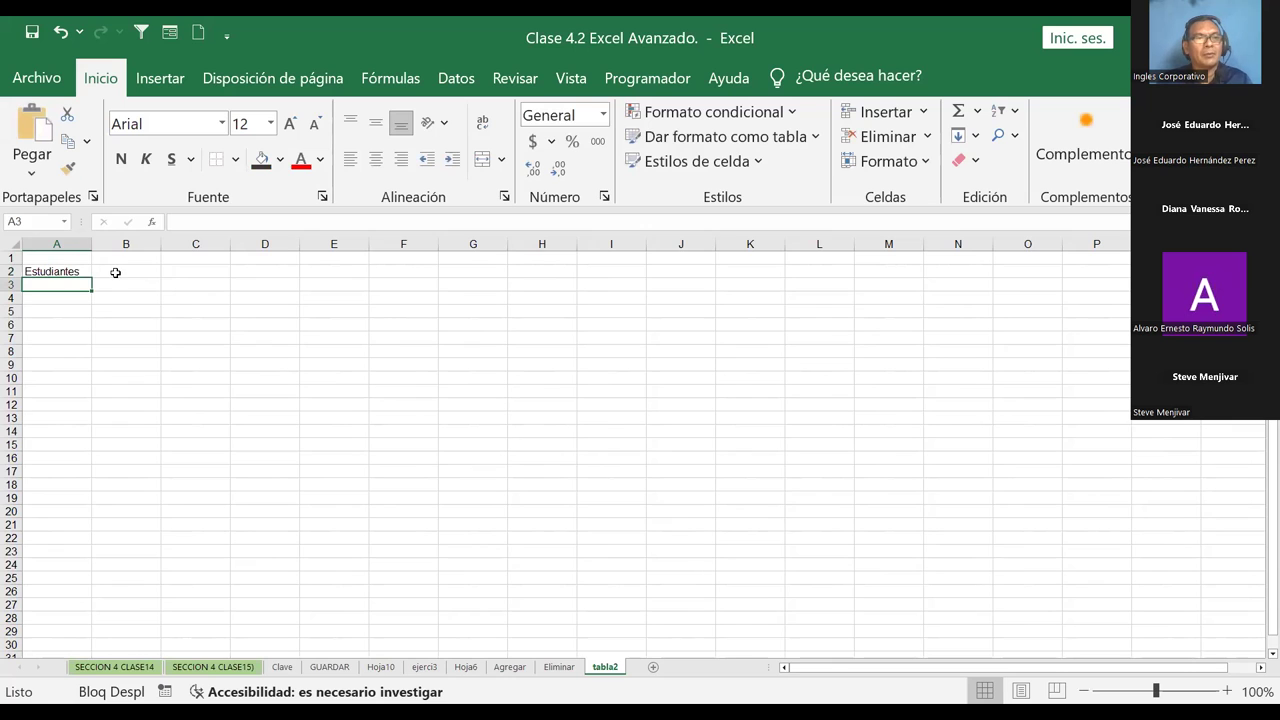
Enter the header Notas in B2, then return to the frm2 code.
left_click(115, 272)
type("Not")
left_click(150, 362)
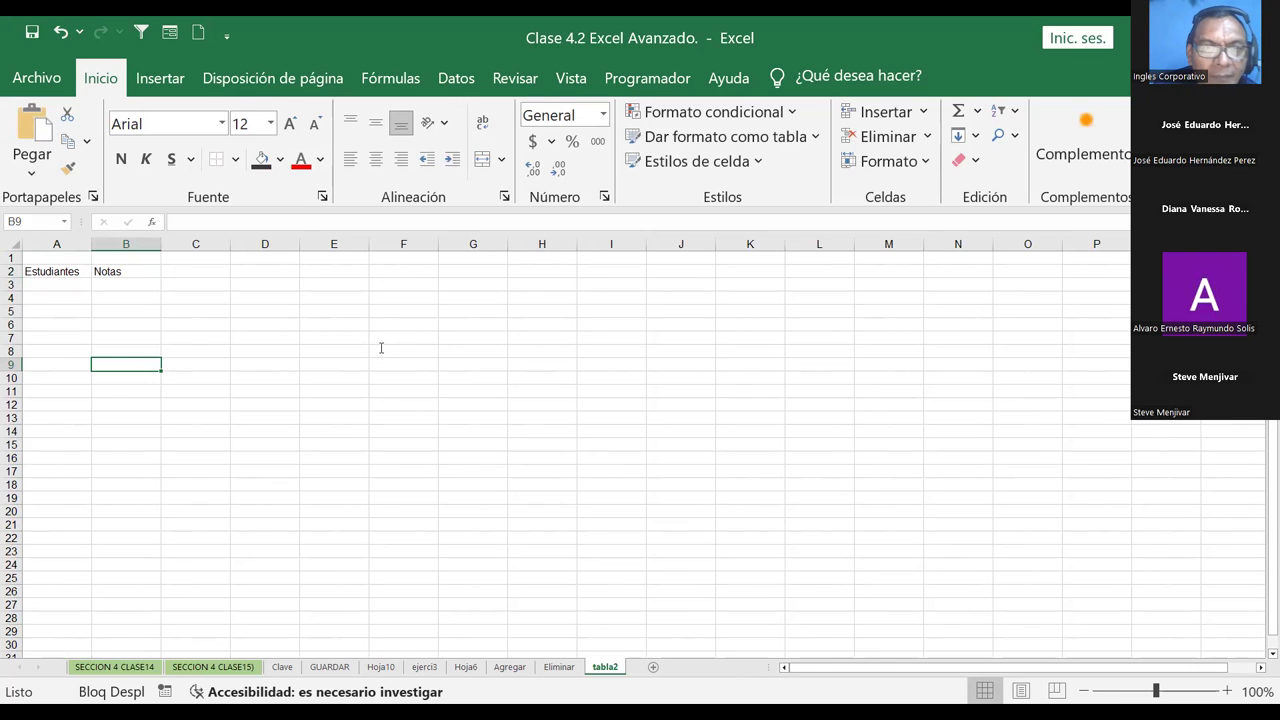
key("alt+F11")
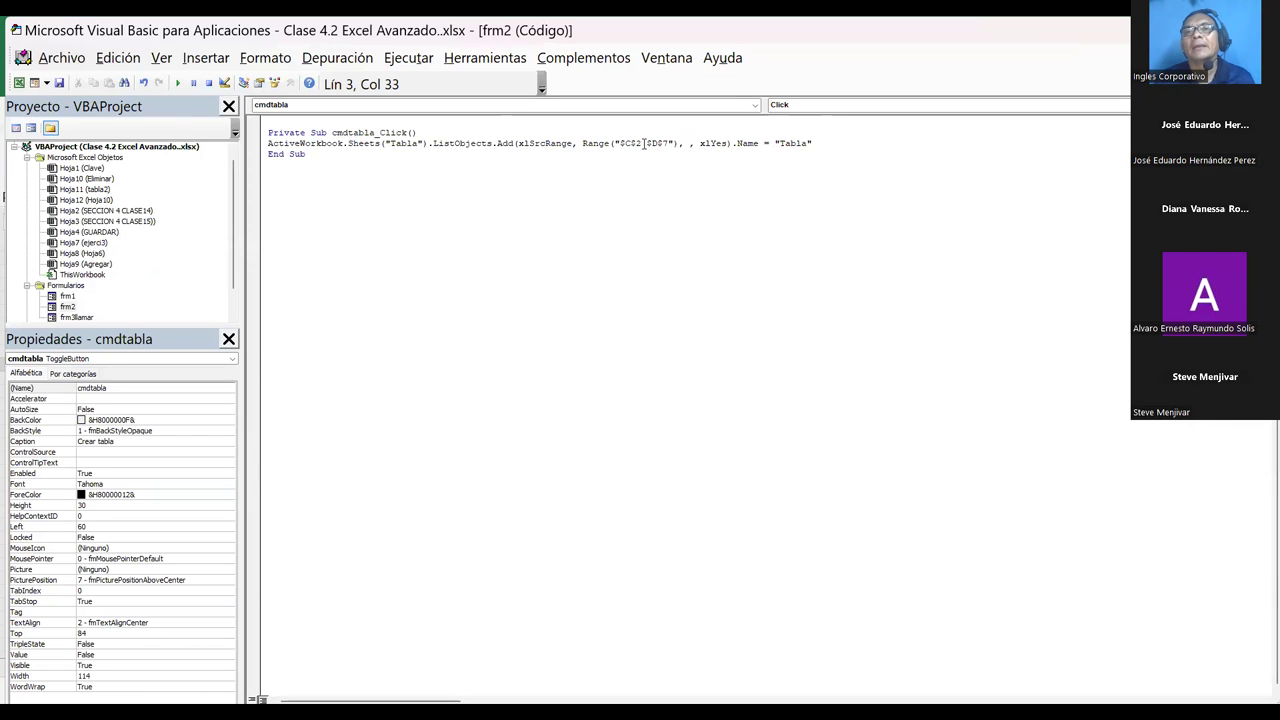
Retype the column letters in cmdtabla_Click's Range("$C$2:$D$7") so the table range ends at $B$7.
left_click(640, 143)
key("Left")
key("Left")
key("BackSpace")
type("$")
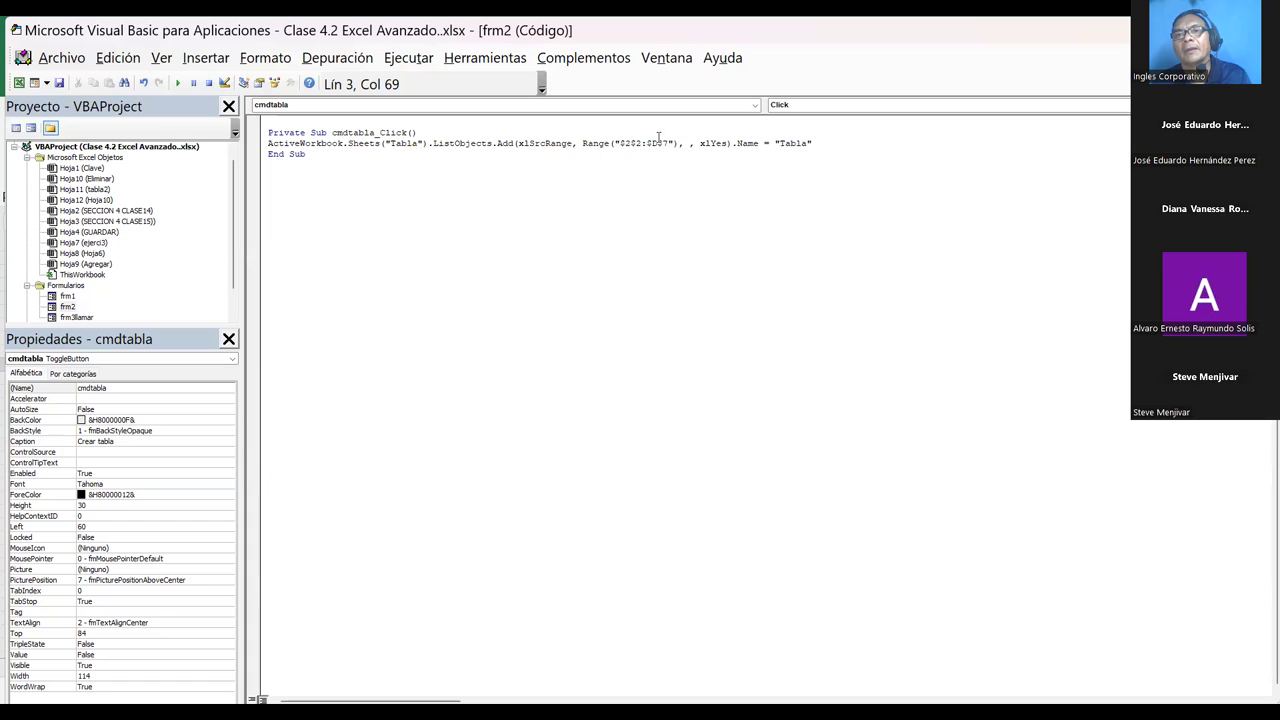
left_click(667, 143)
left_click(655, 143)
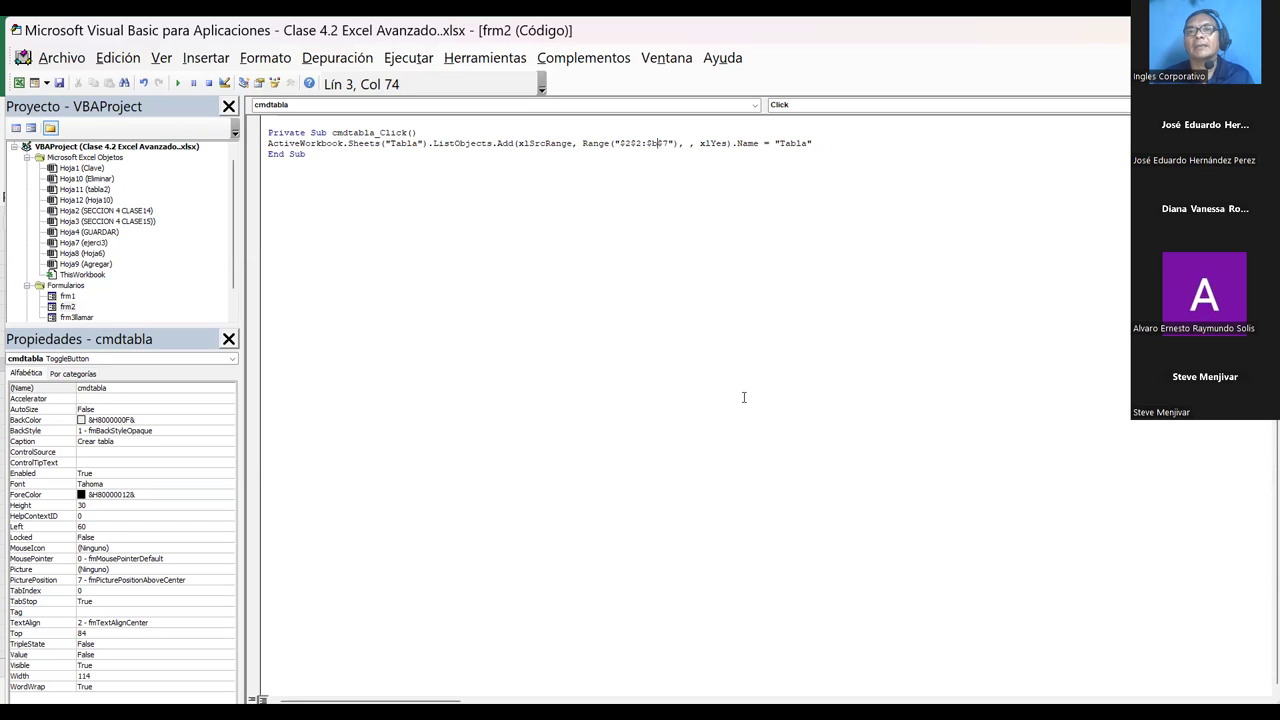
key("BackSpace")
type("D")
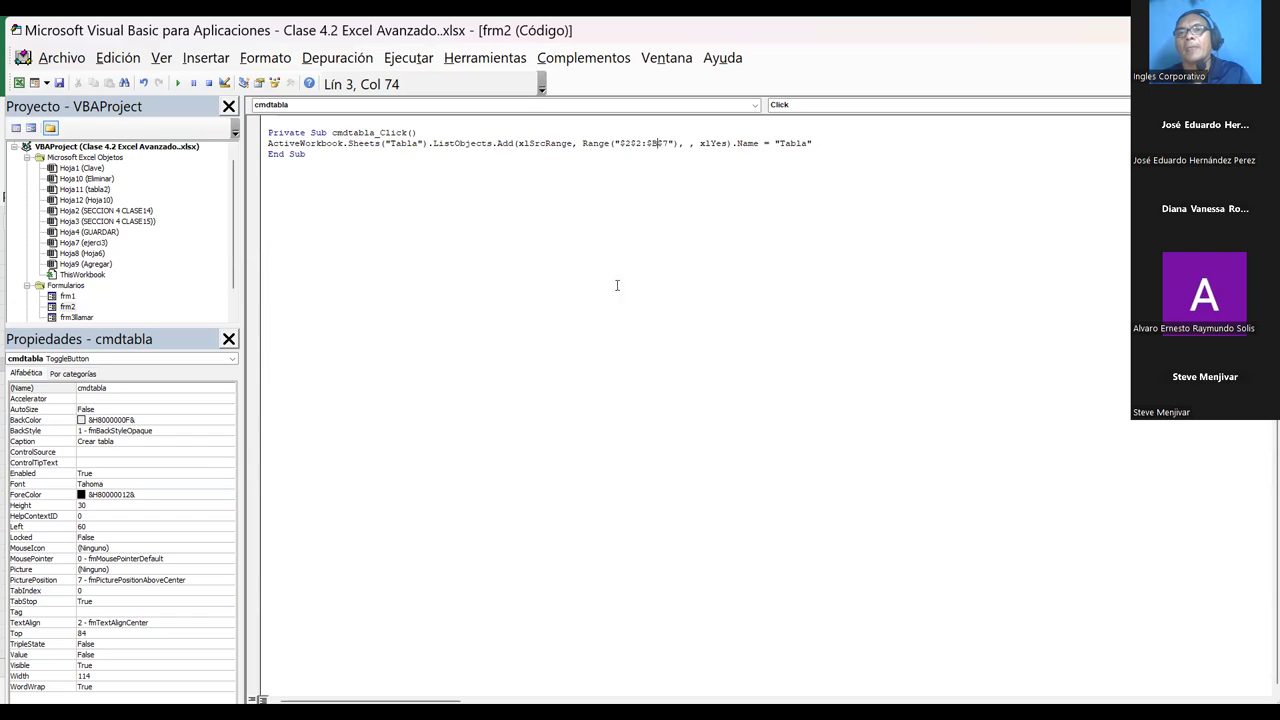
left_click(627, 143)
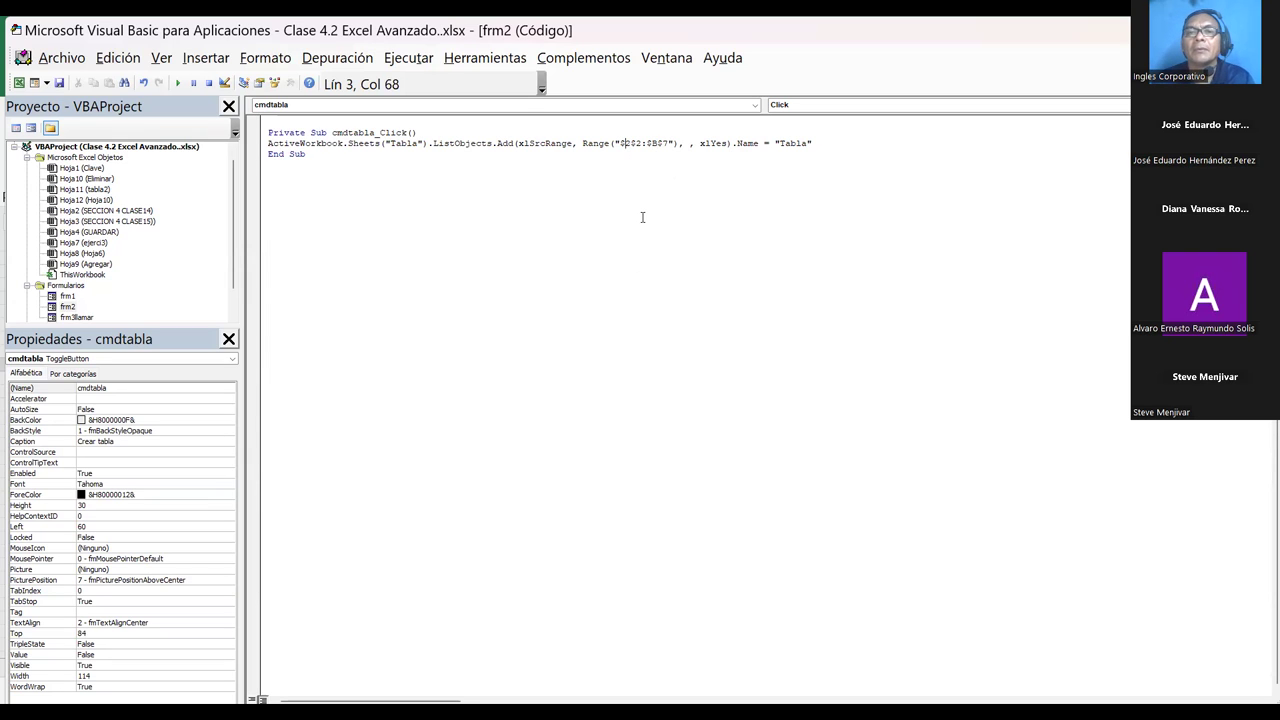
type("B")
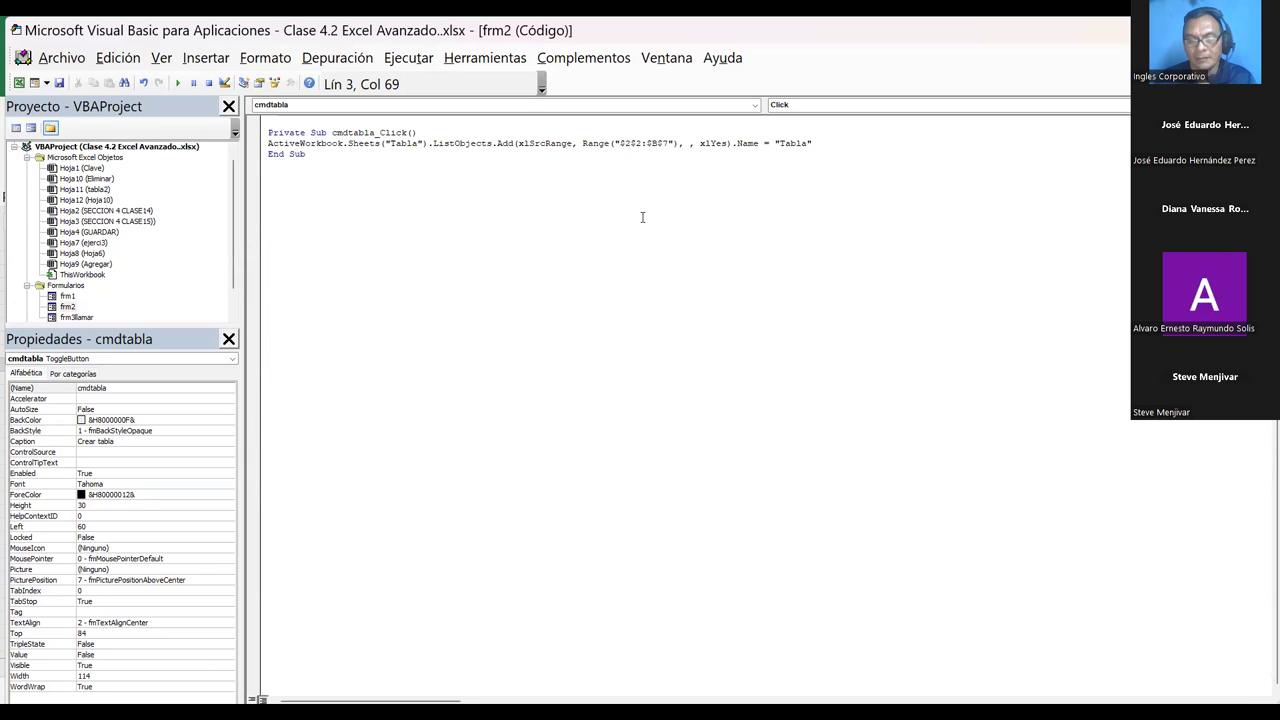
Test-run the TABLA form's Crear tabla button, end the run at the error, and reselect the button.
left_click(646, 444)
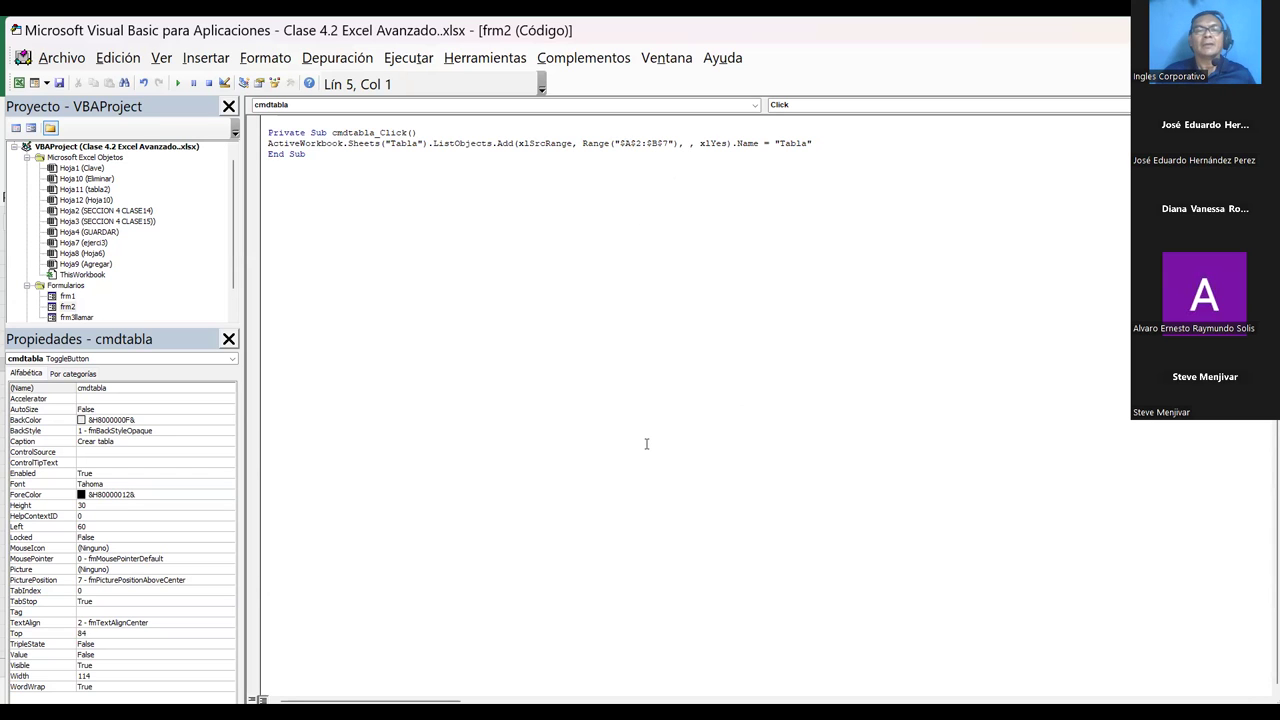
left_click(177, 85)
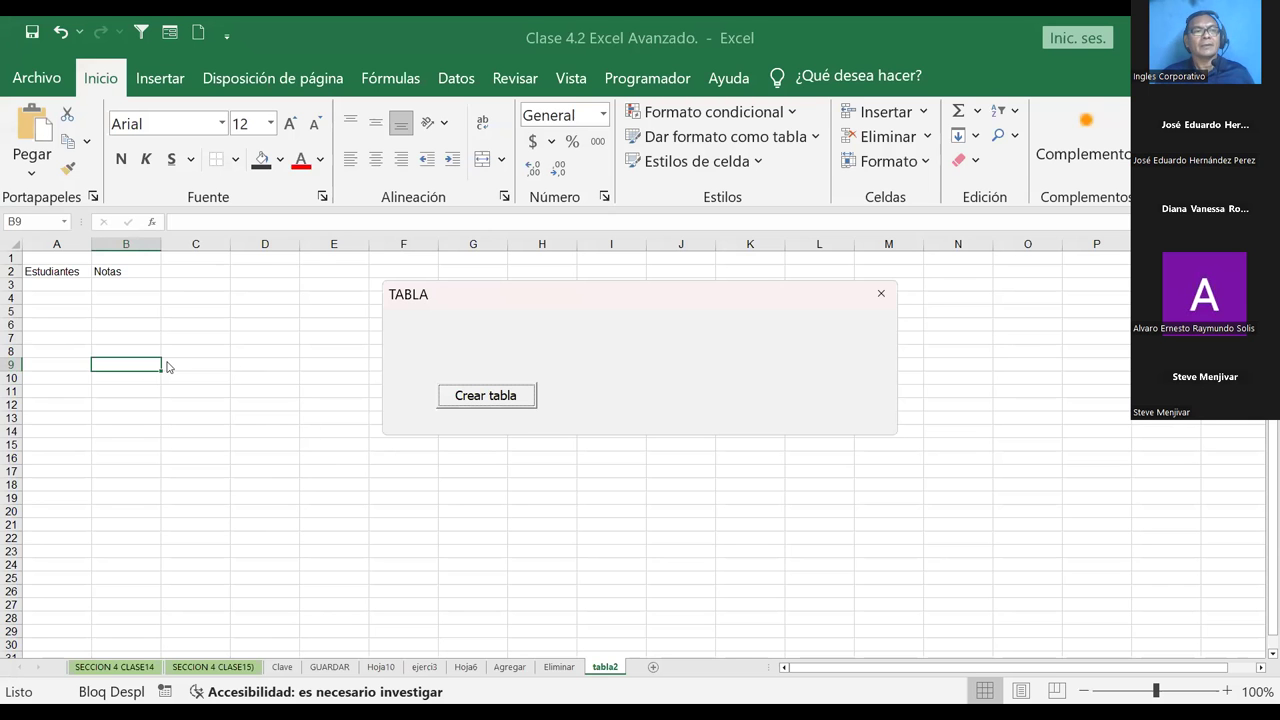
left_click(460, 403)
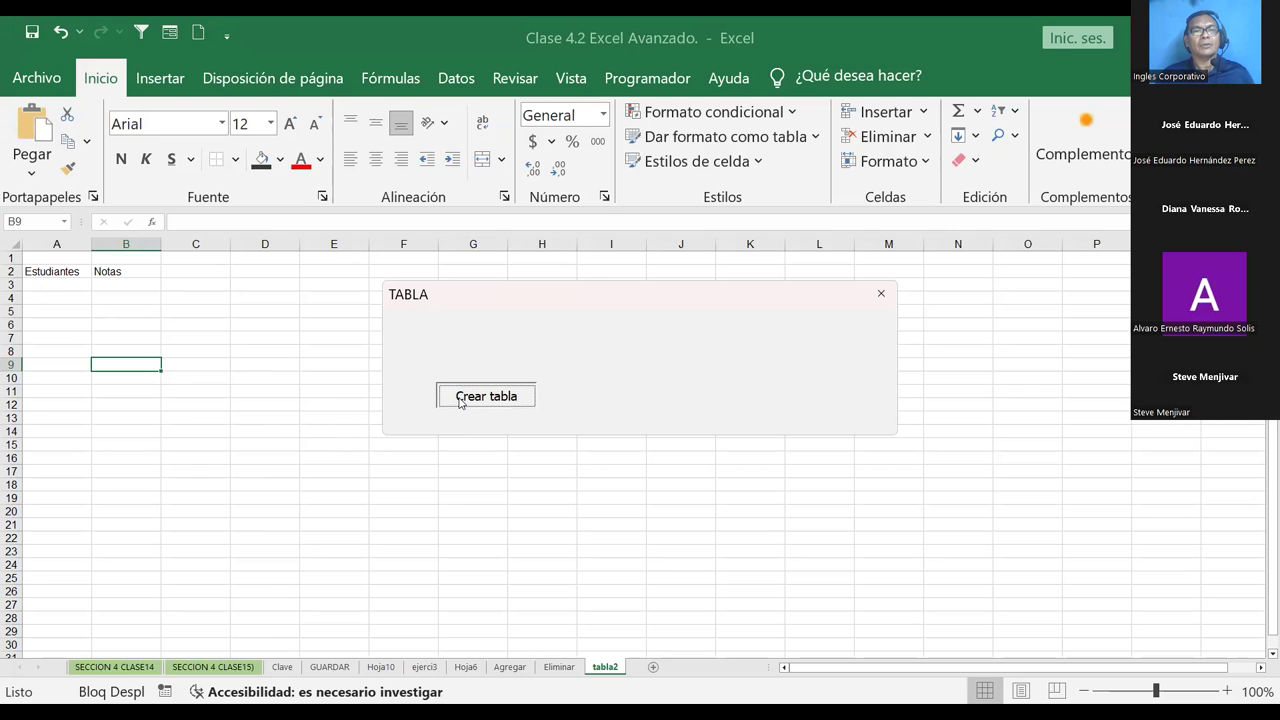
left_click(608, 326)
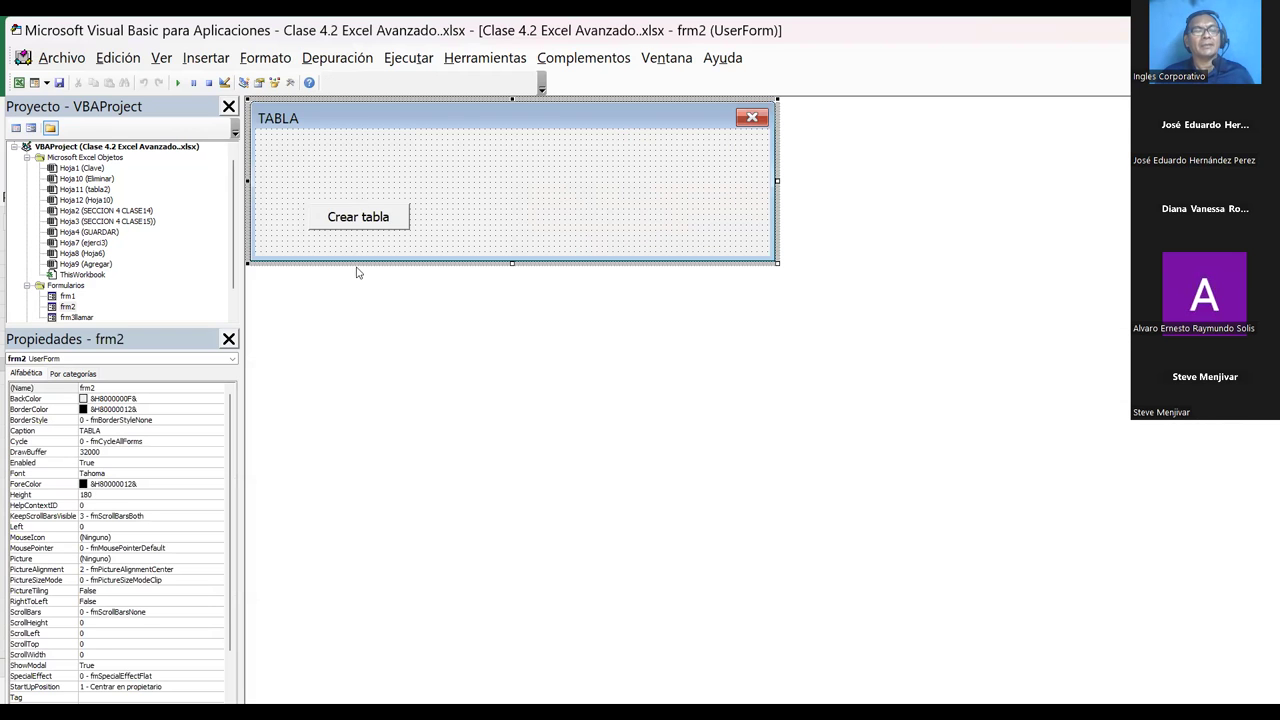
left_click(359, 226)
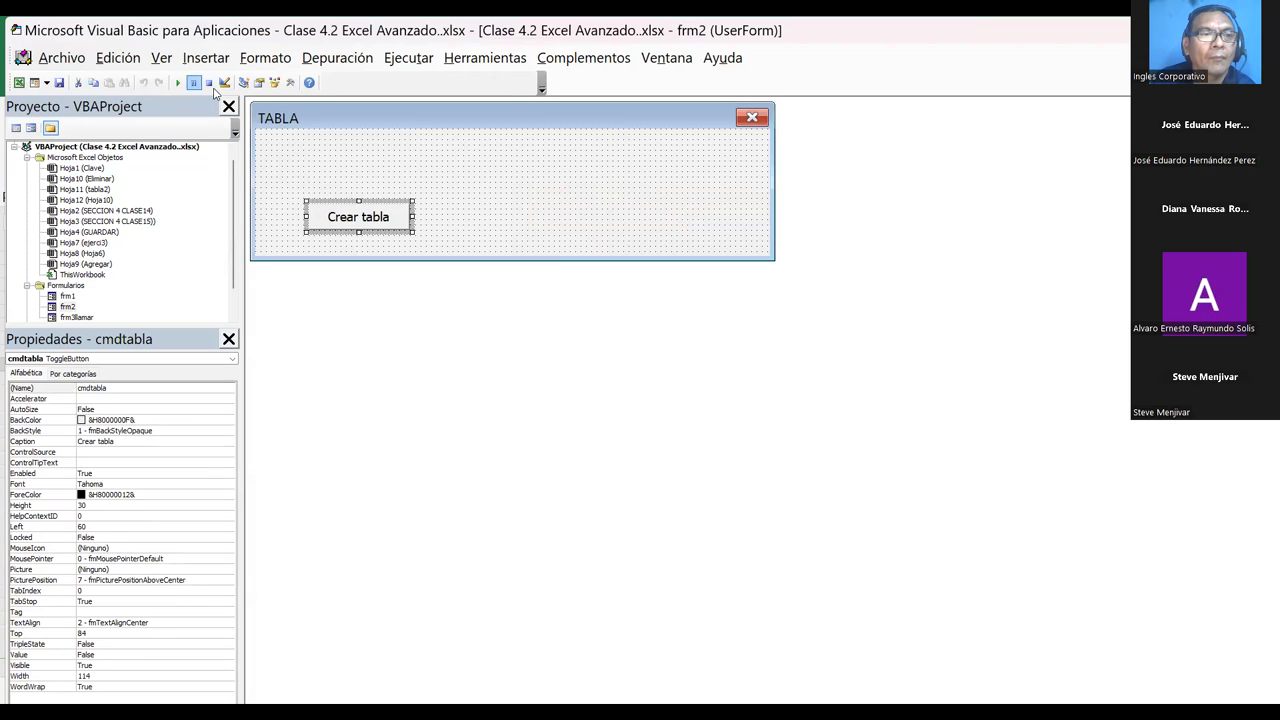
In cmdtabla_Click, change the target sheet and the new table name to 'Tabla2'.
double_click(333, 218)
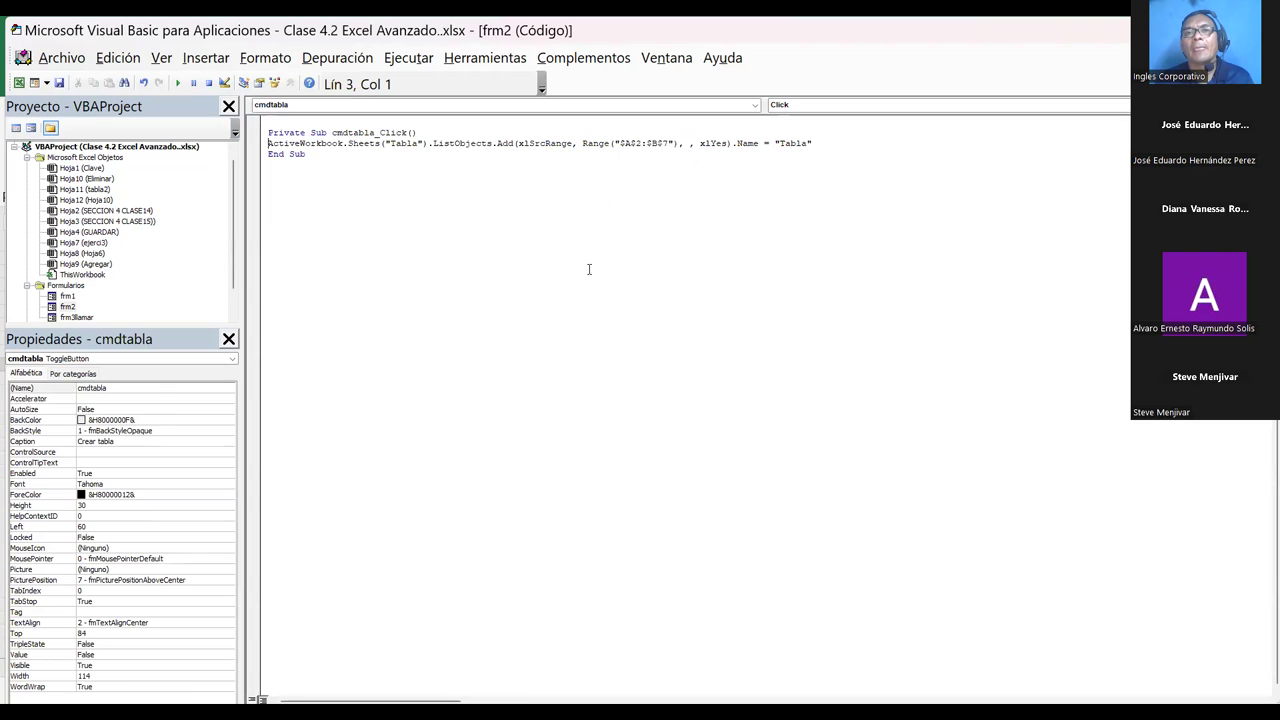
left_click(808, 143)
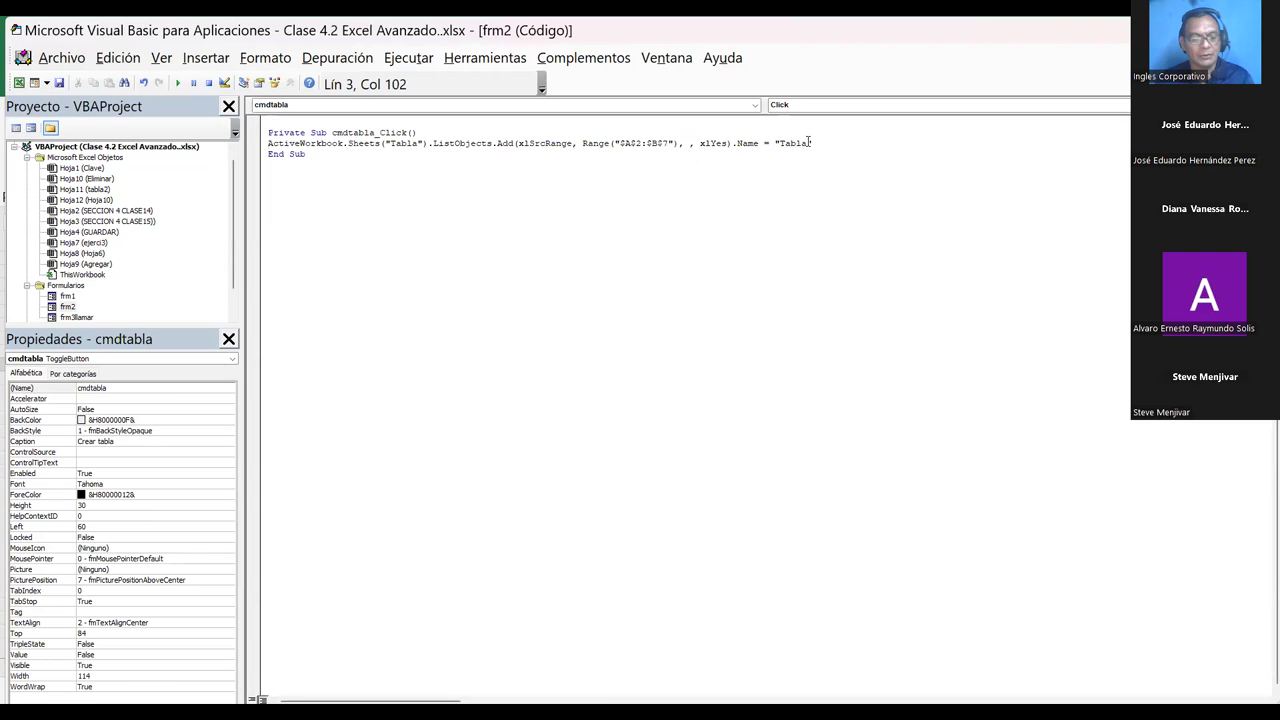
type("2")
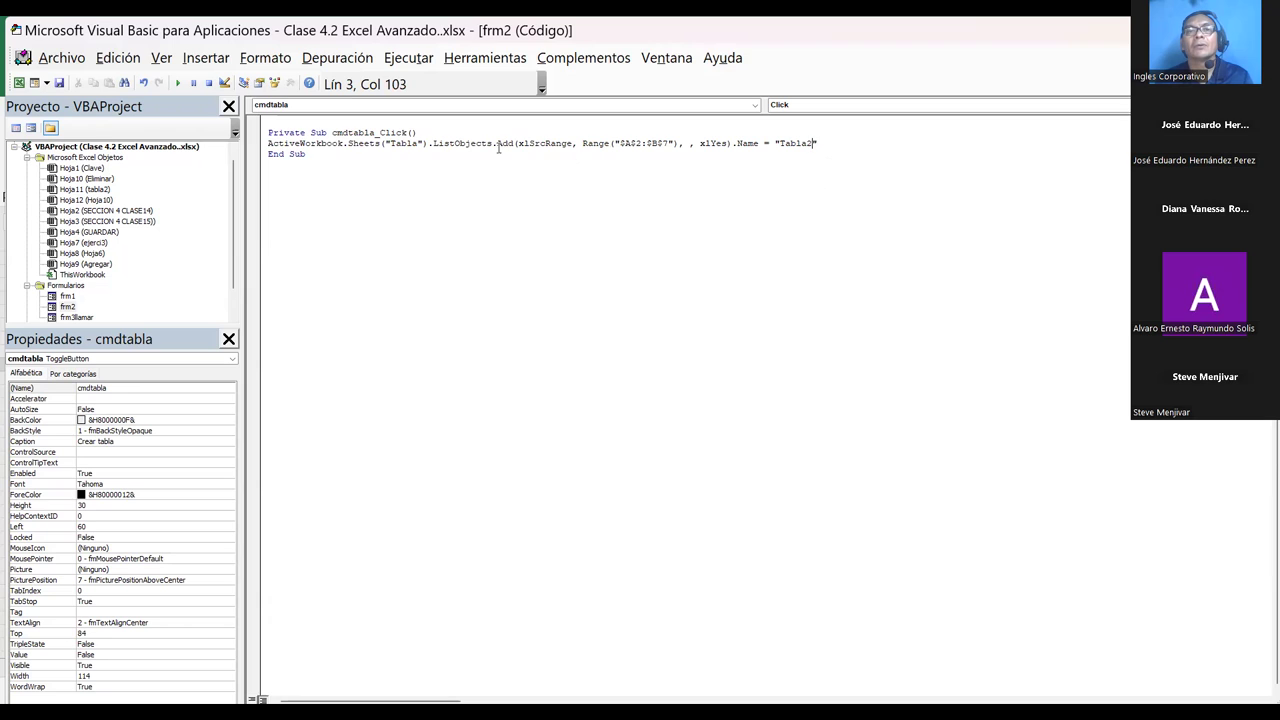
left_click(418, 143)
type("2")
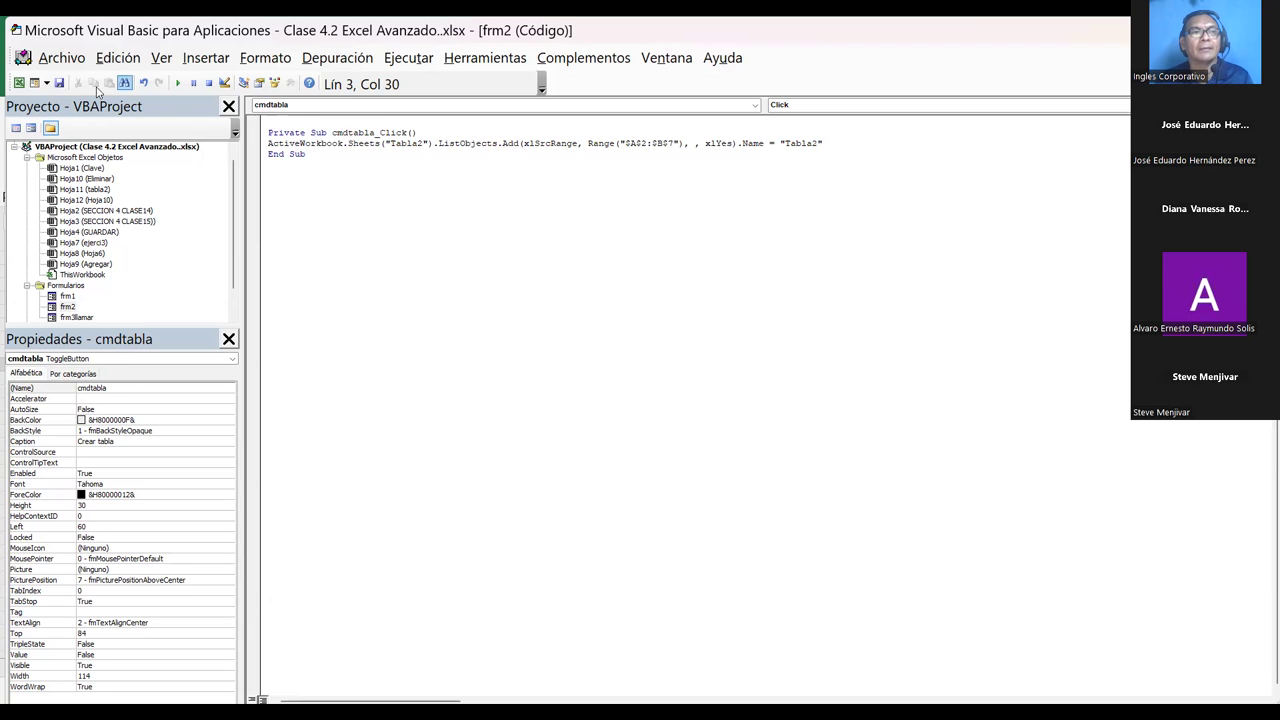
Save the workbook as a macro-free file and run the TABLA form again.
left_click(59, 84)
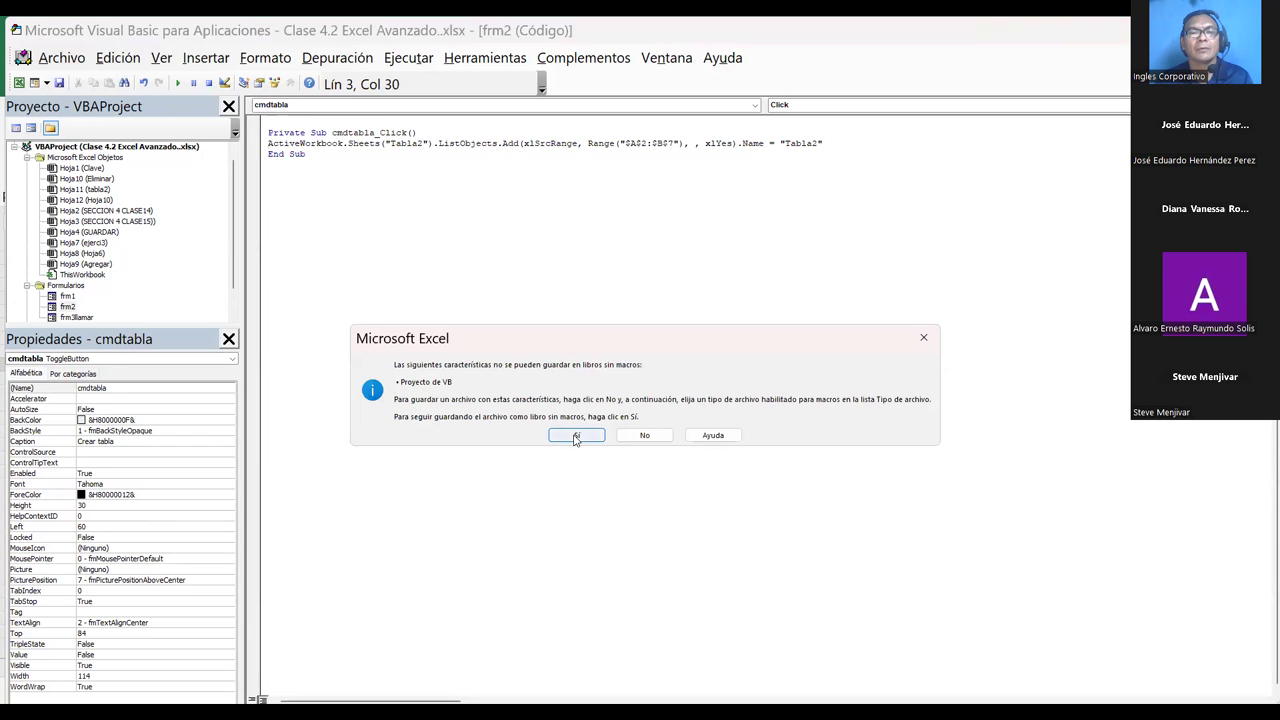
left_click(576, 439)
left_click(178, 83)
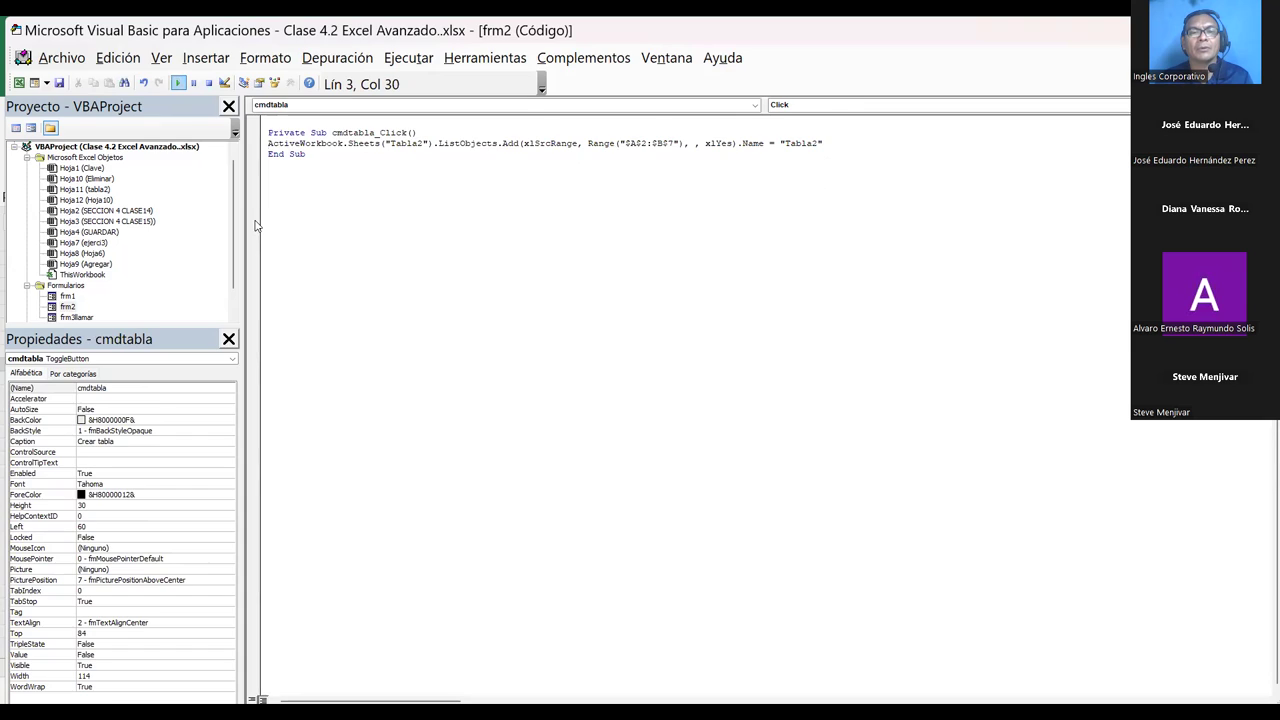
Build the Estudiantes/Notas table over A2:B7 on tabla2, close the form, and reopen the Crear tabla code.
left_click(486, 398)
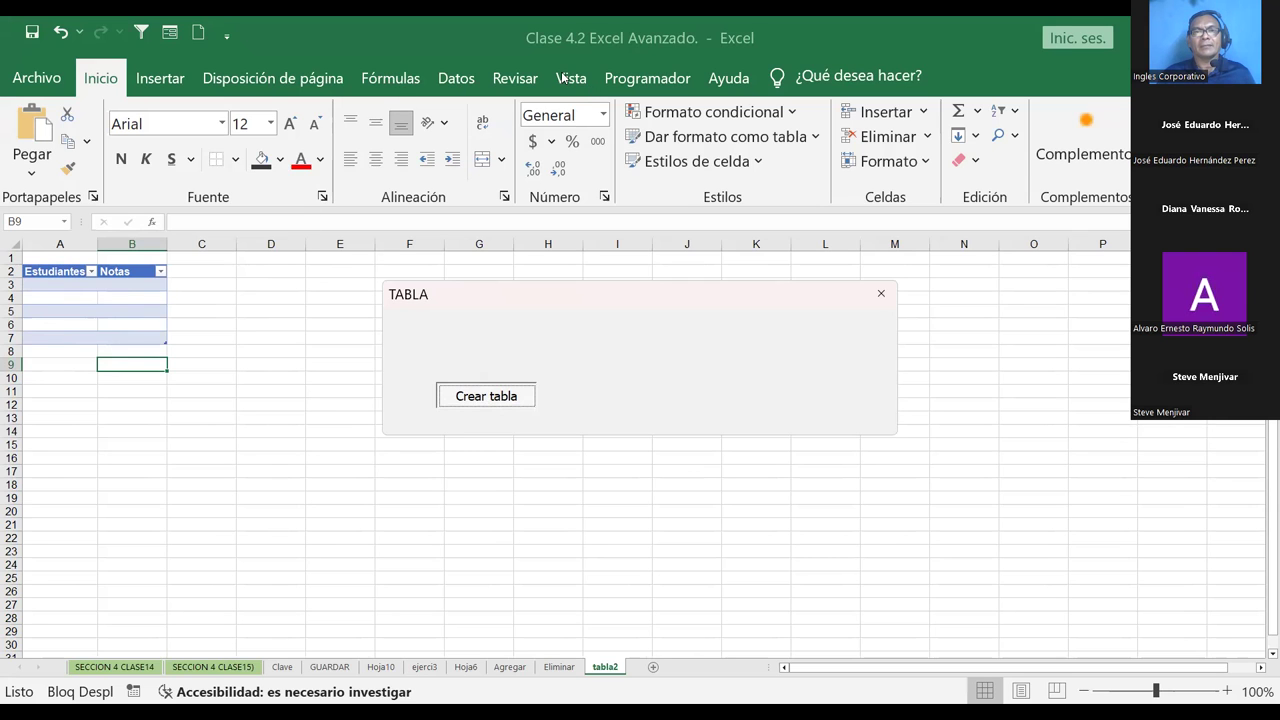
left_click(881, 292)
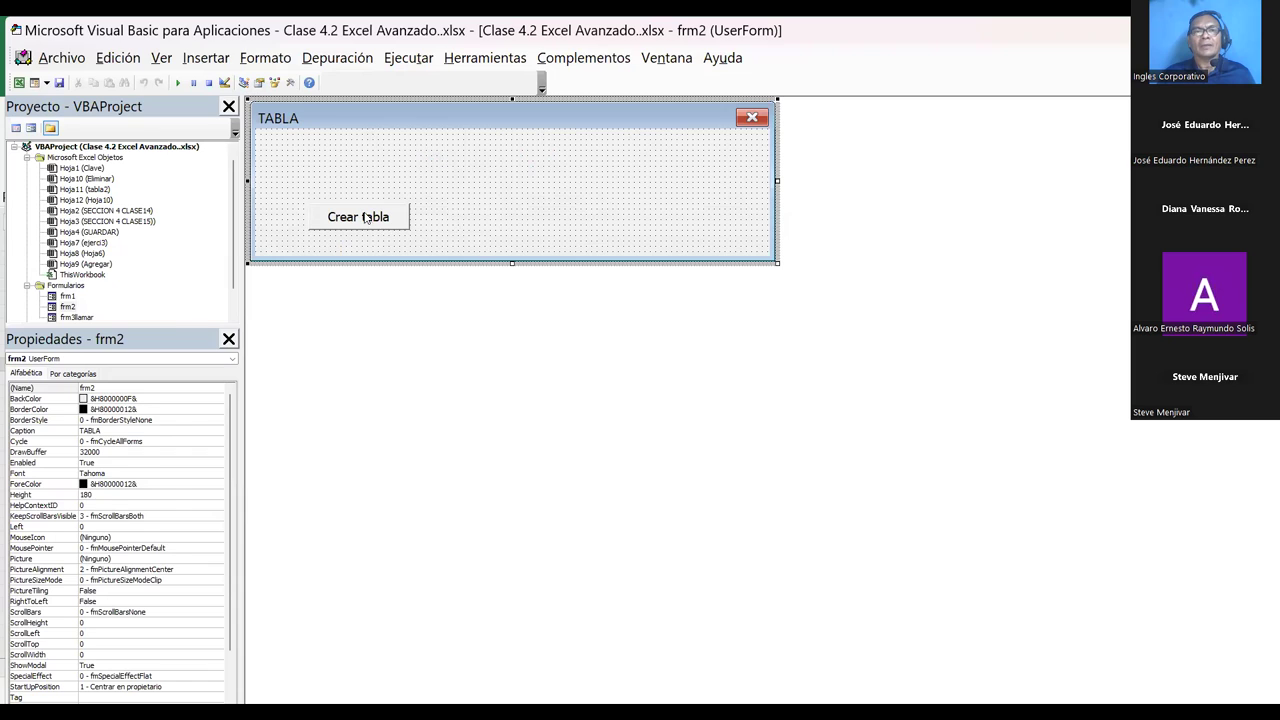
double_click(365, 218)
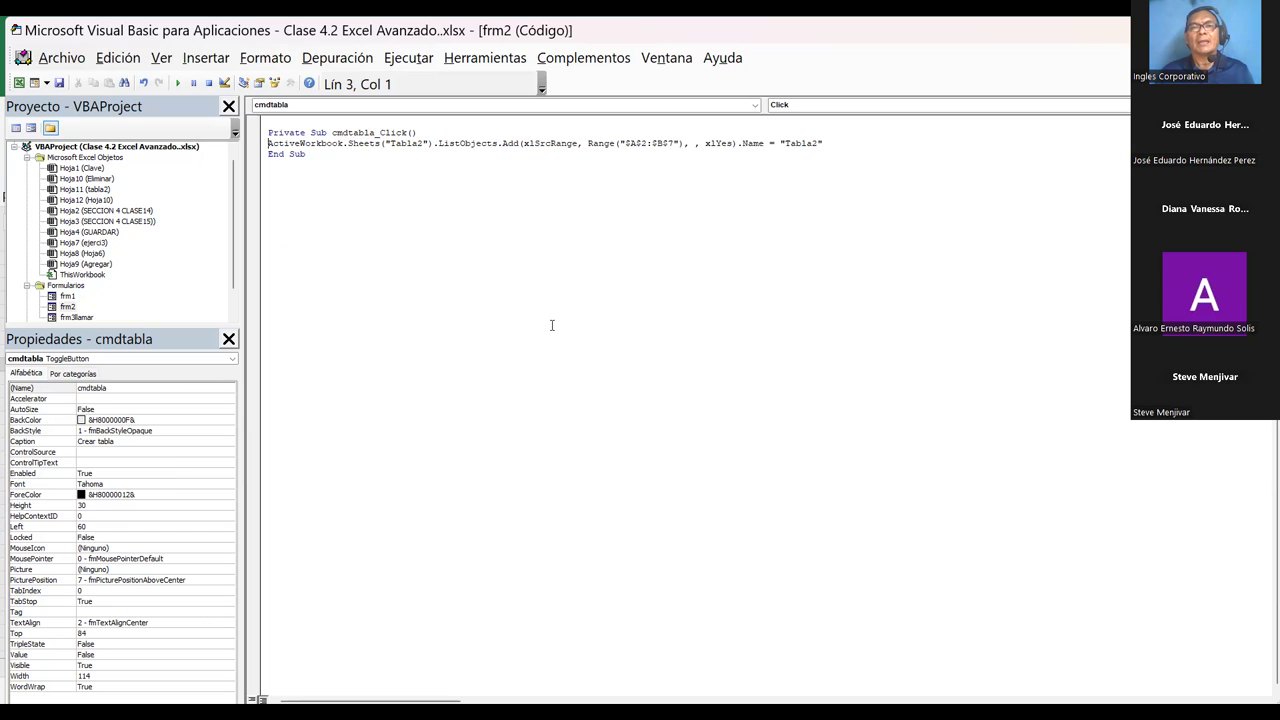
From the Project Explorer, step through frm2 and frm1 to open the frm3llamar form designer.
left_click(871, 546)
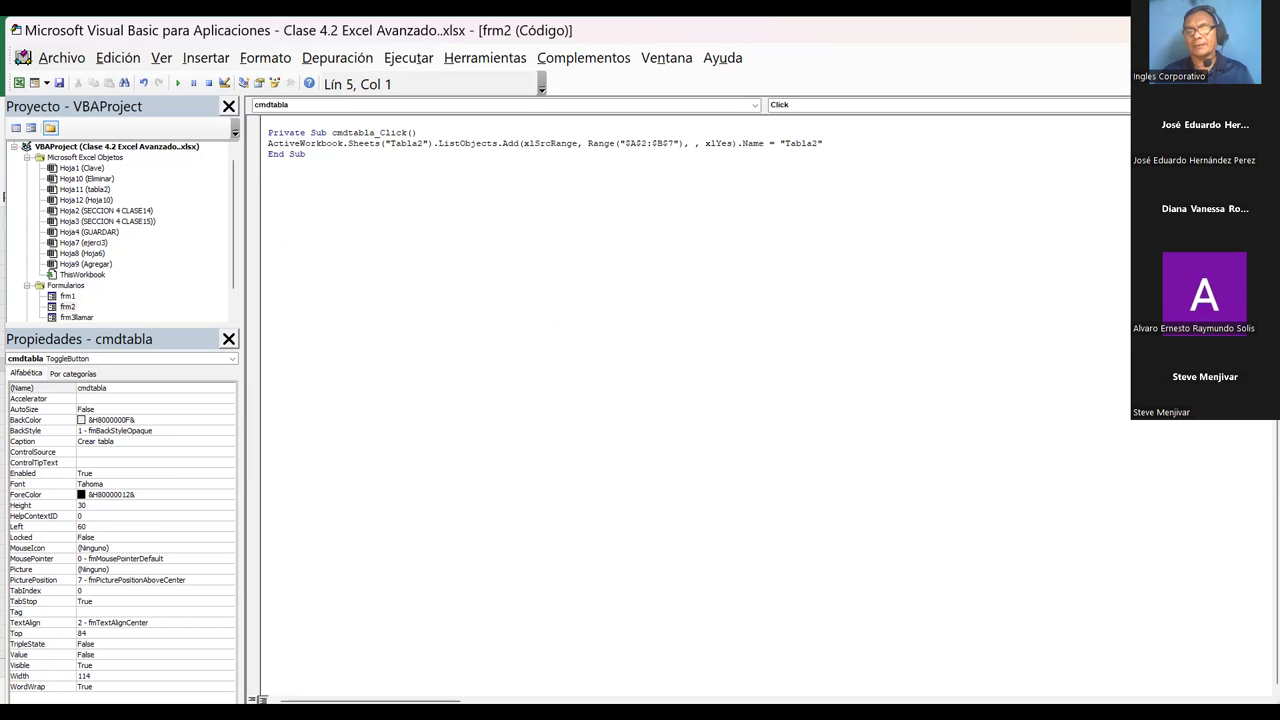
double_click(67, 306)
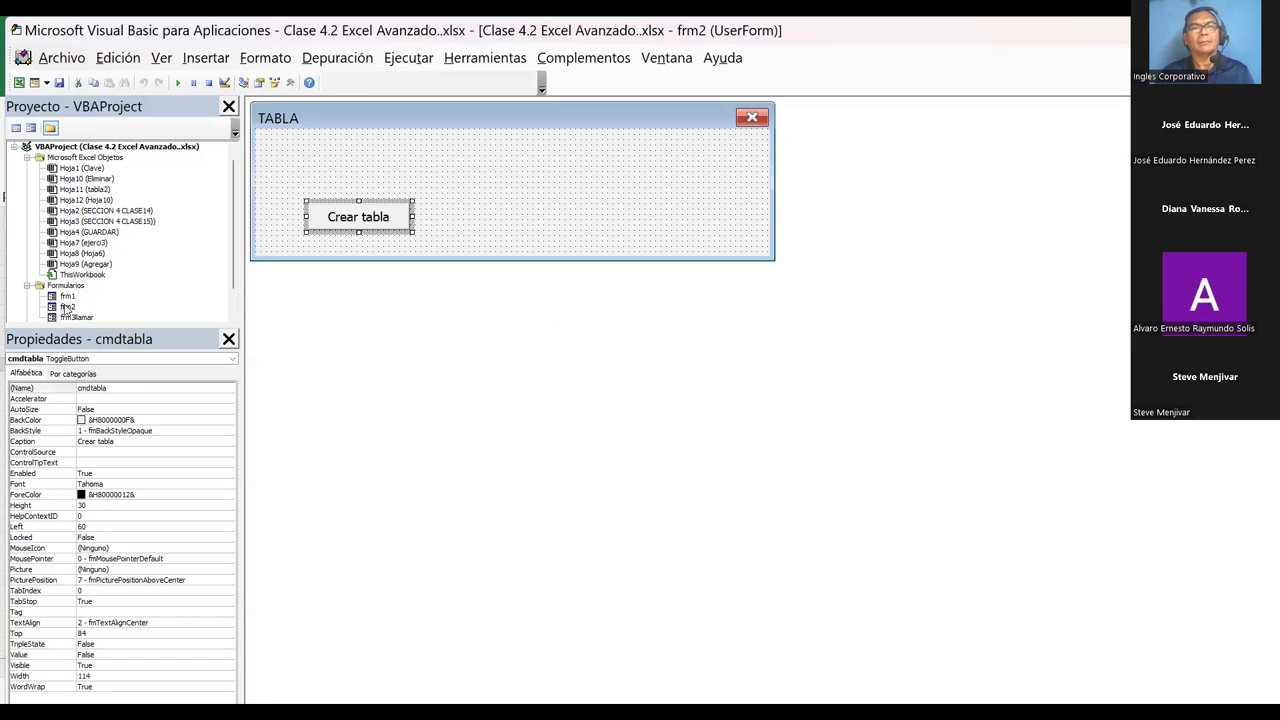
double_click(67, 296)
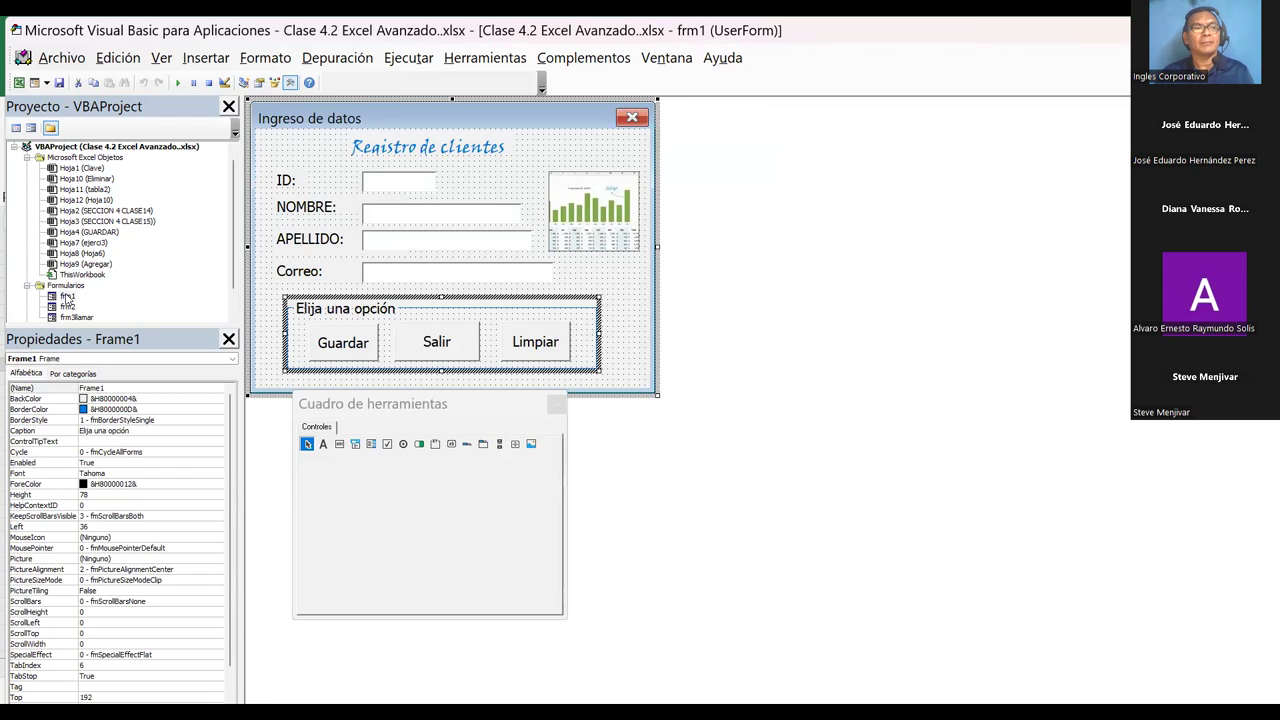
double_click(77, 317)
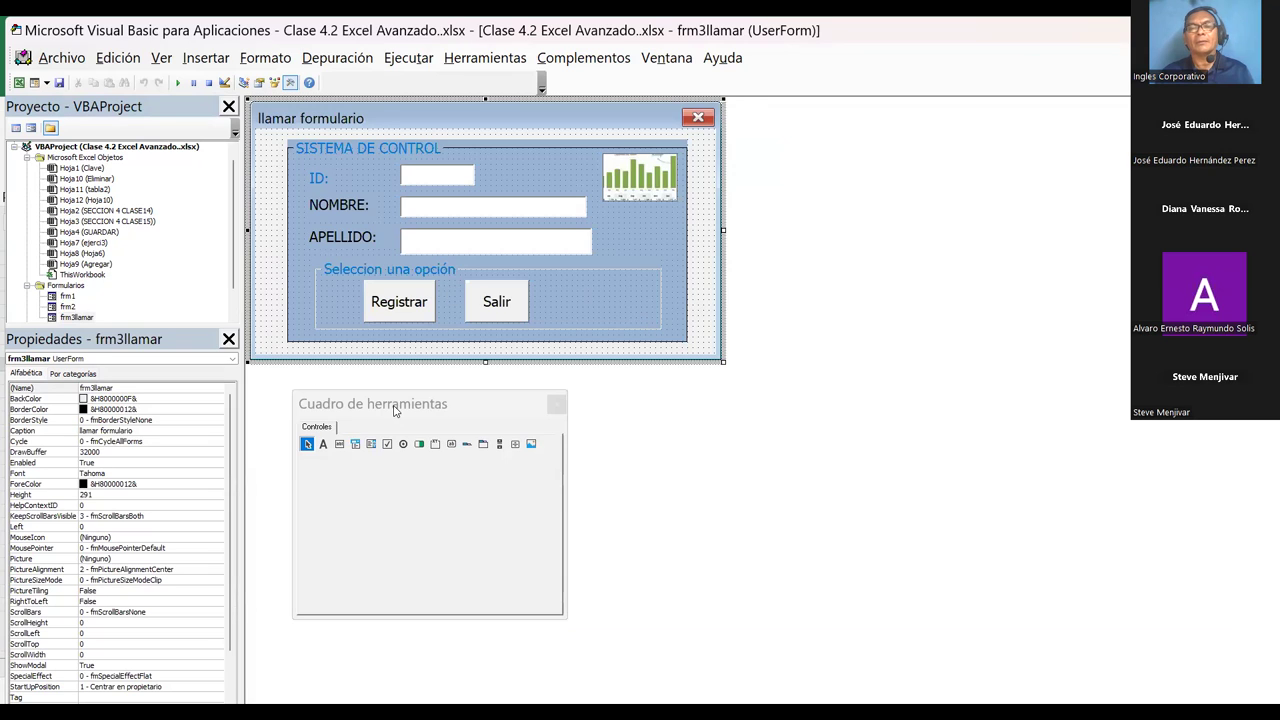
Bring the Toolbox forward and select the 'Seleccion una opción' frame to view its properties.
left_click(883, 190)
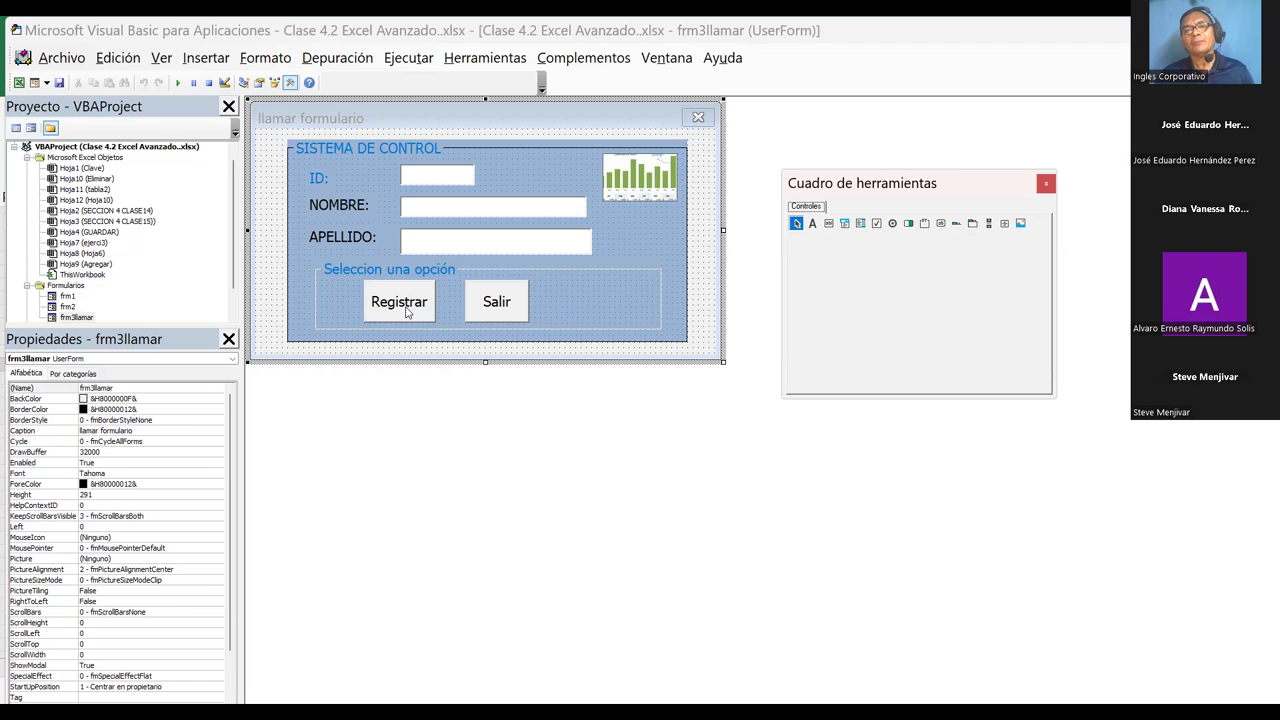
left_click(399, 148)
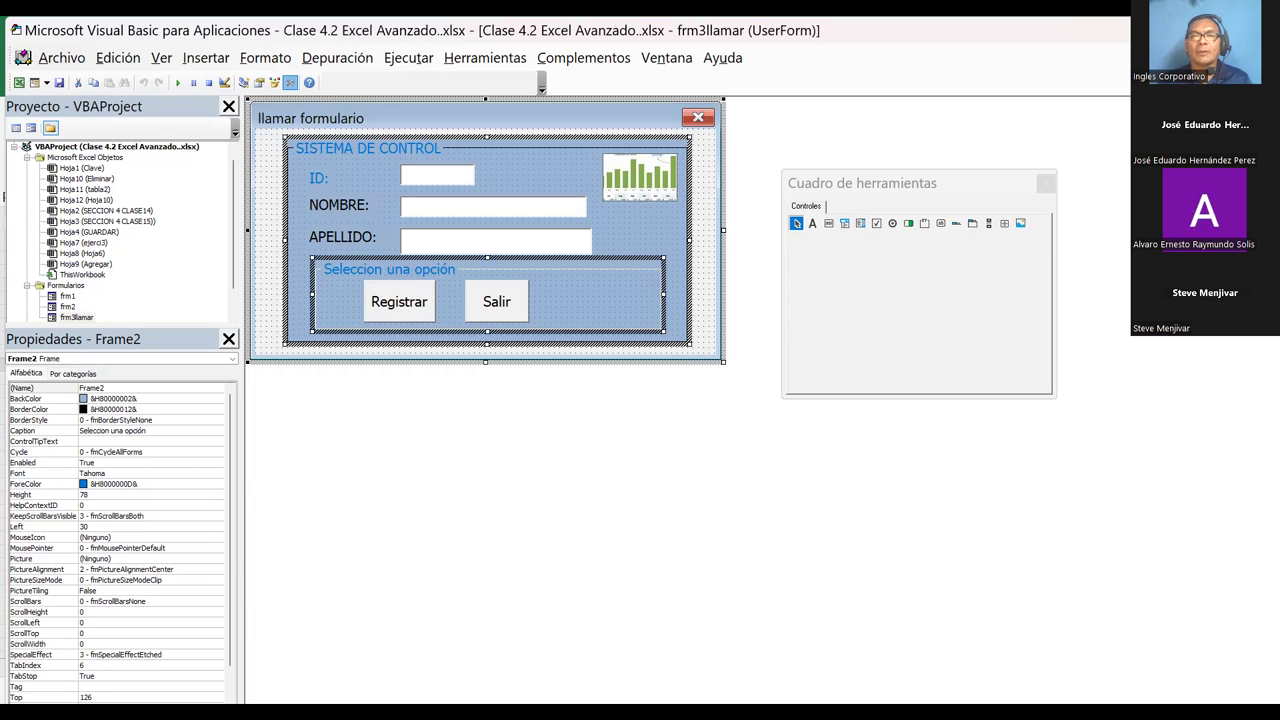
Move the Toolbox below the form, widen the SISTEMA DE CONTROL frame, and set its Left to 12.
left_click_drag(862, 183, 376, 387)
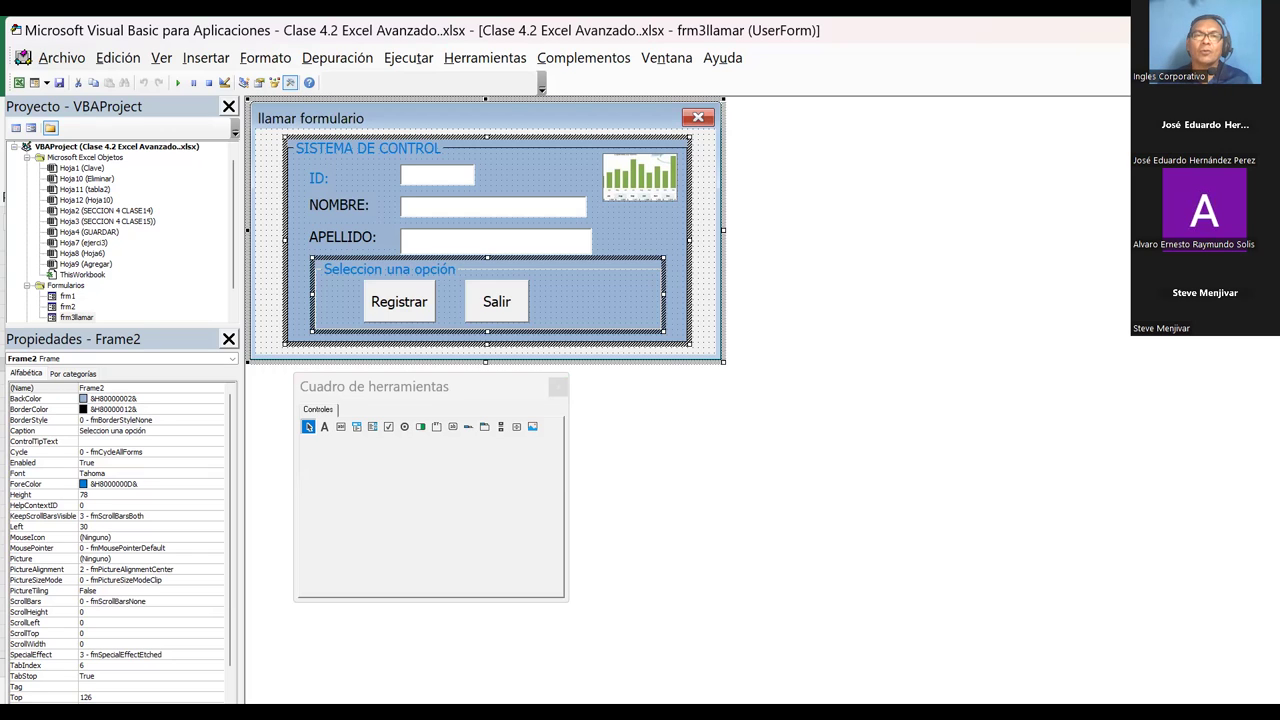
left_click(368, 148)
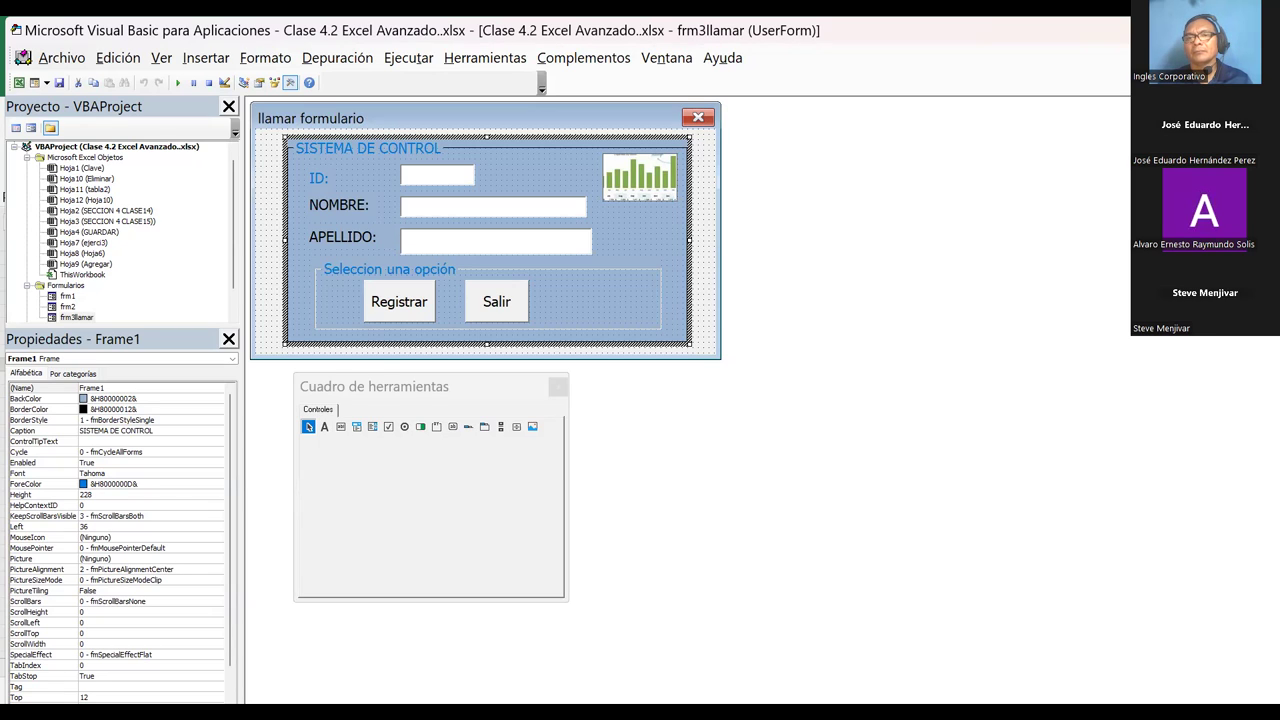
key("shift+Right")
key("shift+Right")
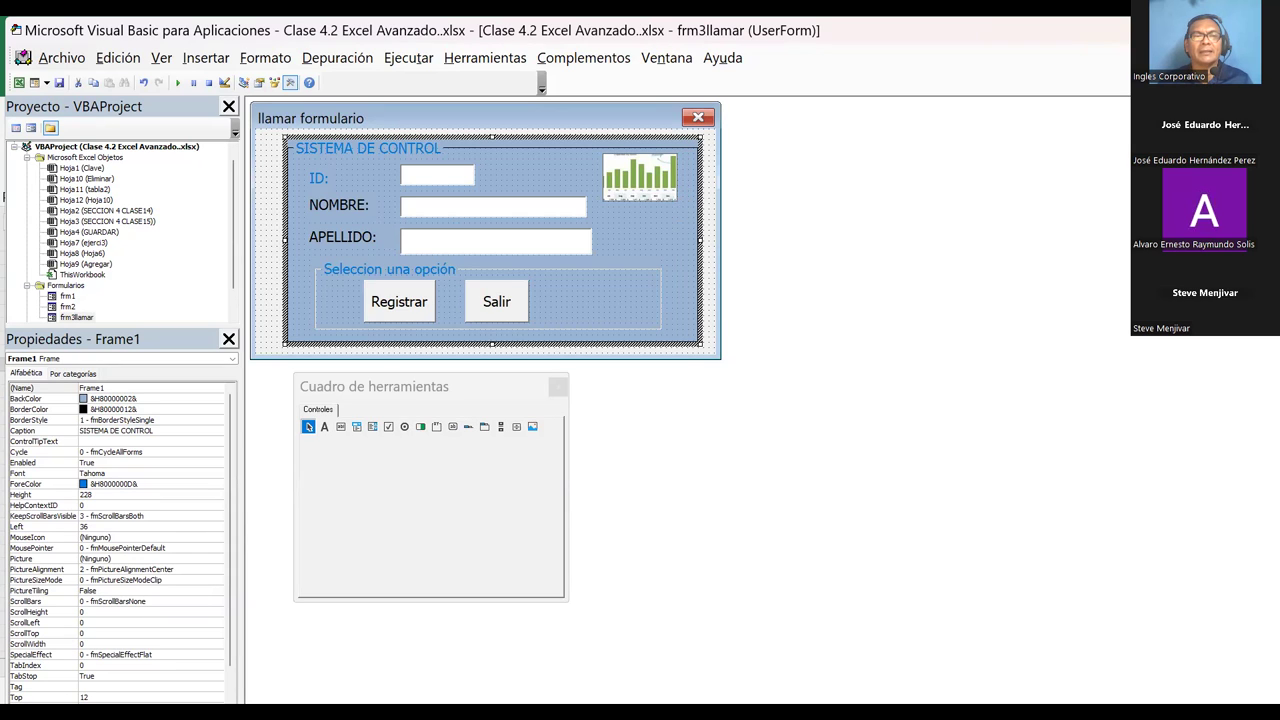
key("Left")
key("Left")
key("Left")
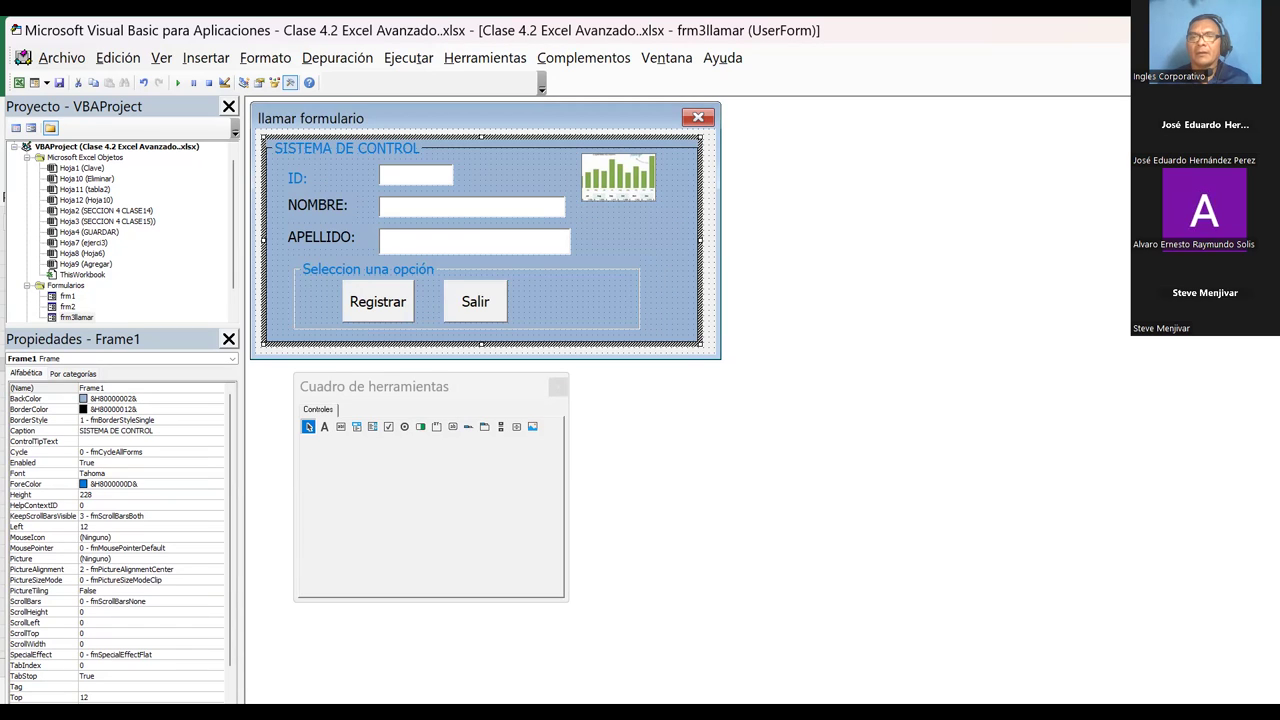
left_click(480, 352)
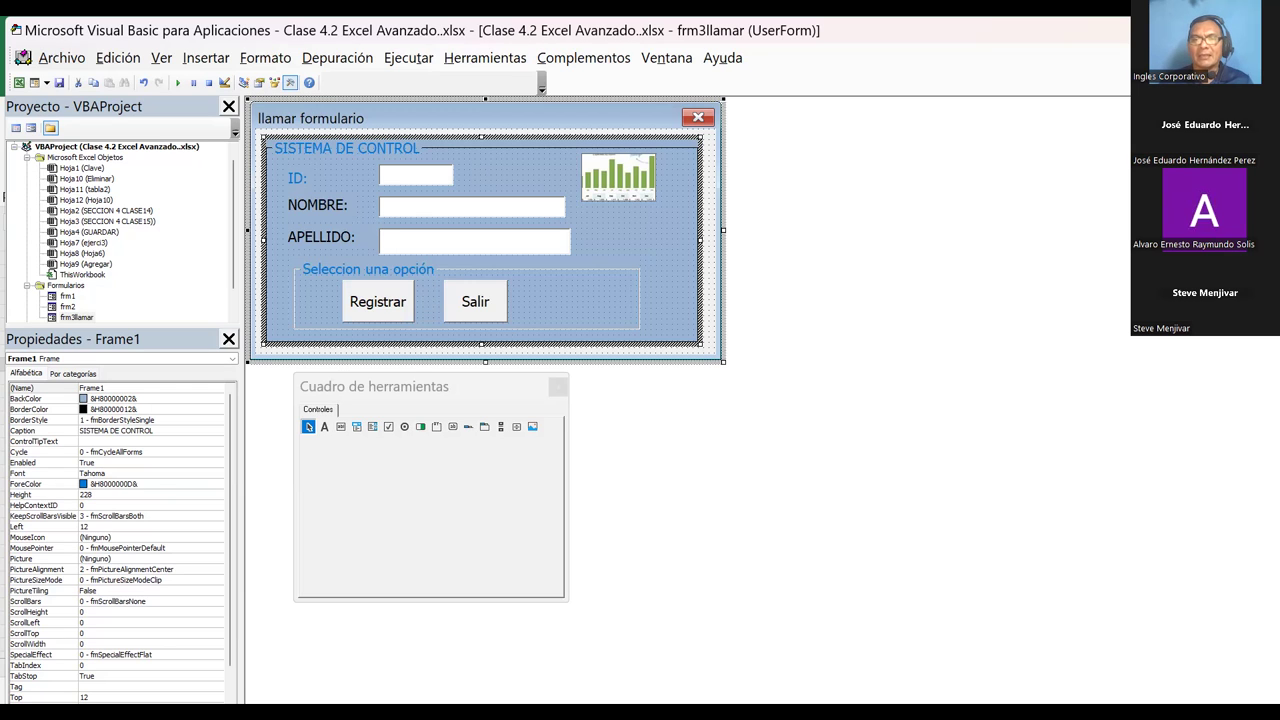
left_click(475, 301)
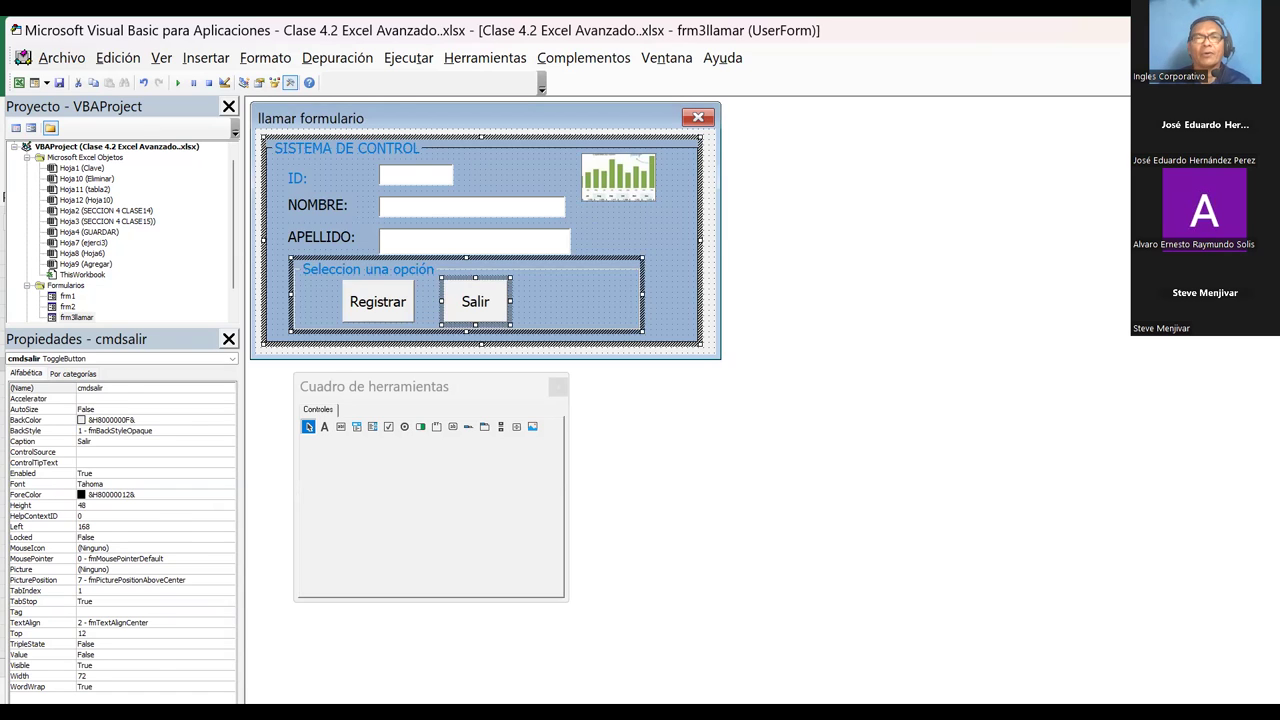
Save the workbook again, keeping it as a macro-free file.
left_click(570, 300)
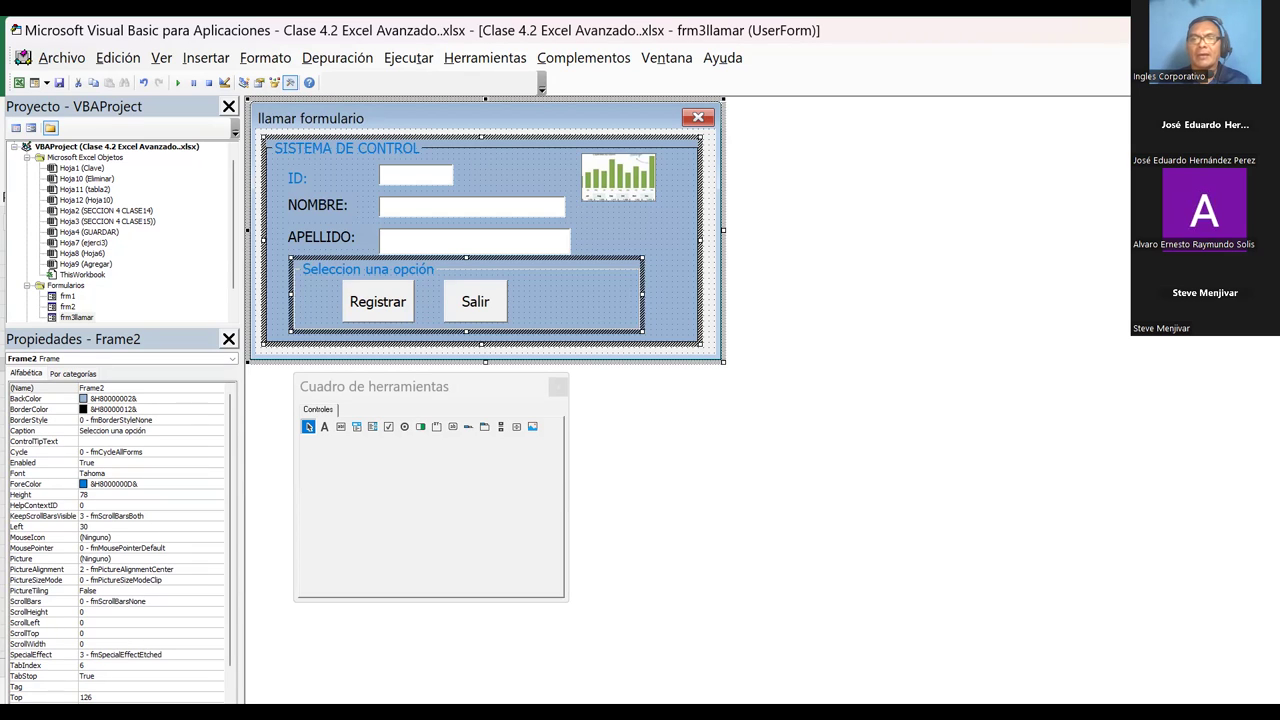
key("ctrl+s")
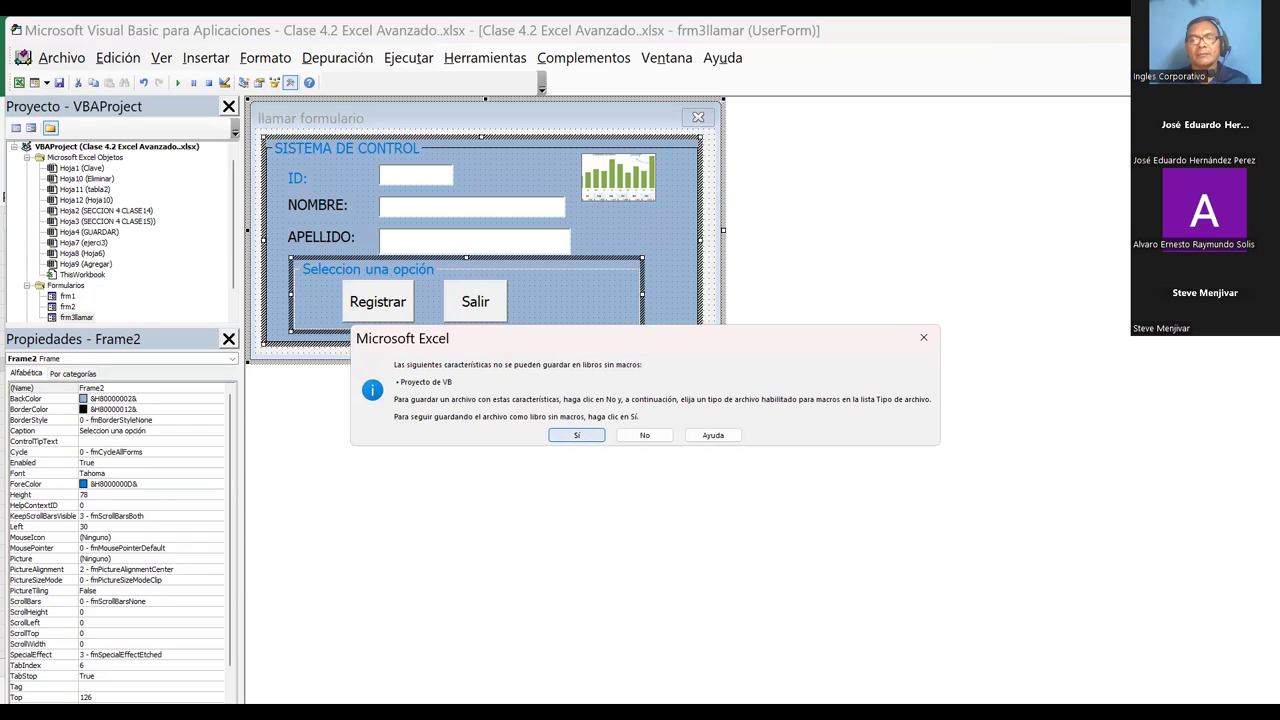
left_click(576, 435)
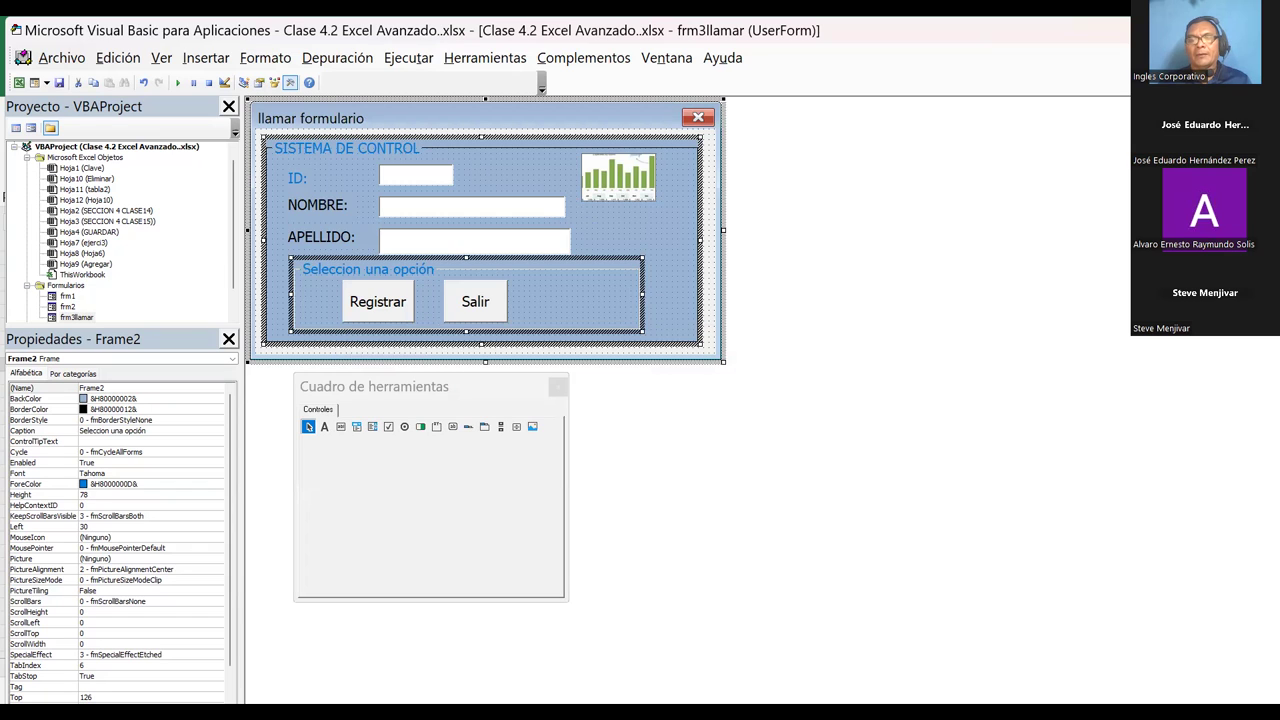
Cycle the selection from Salir through the ID field, chart image and frame to the whole form.
left_click(374, 386)
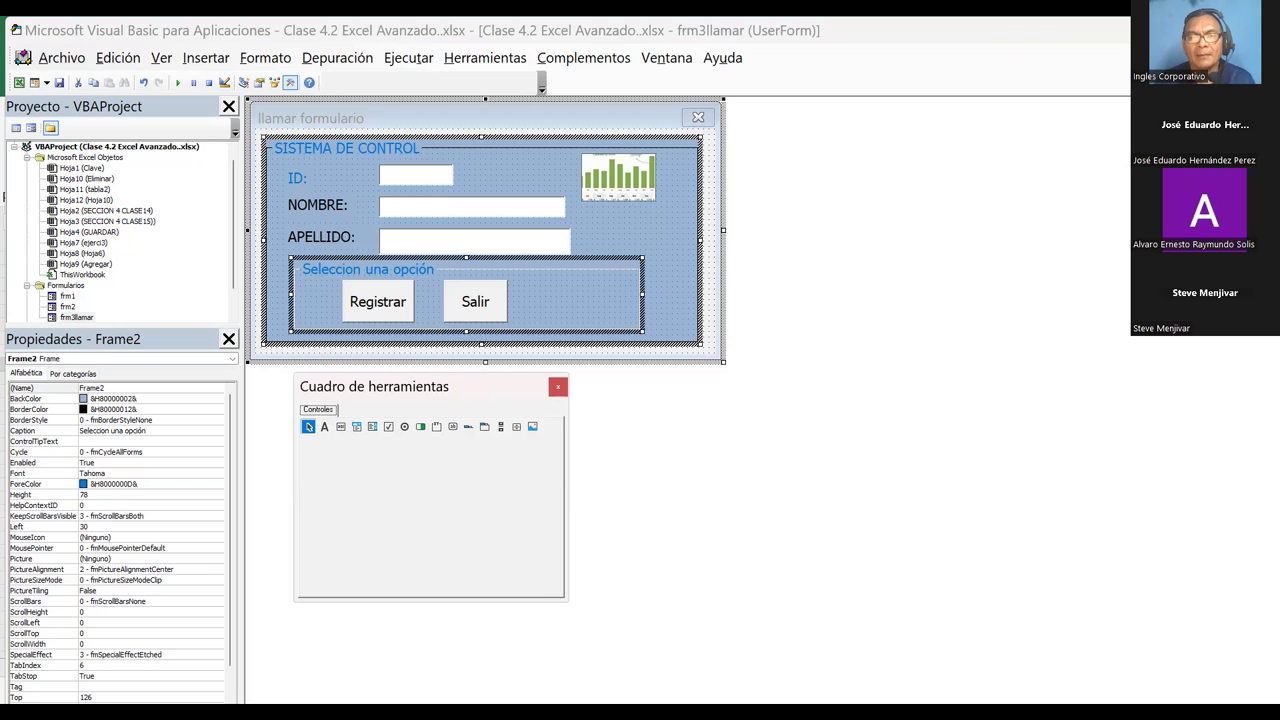
left_click(475, 301)
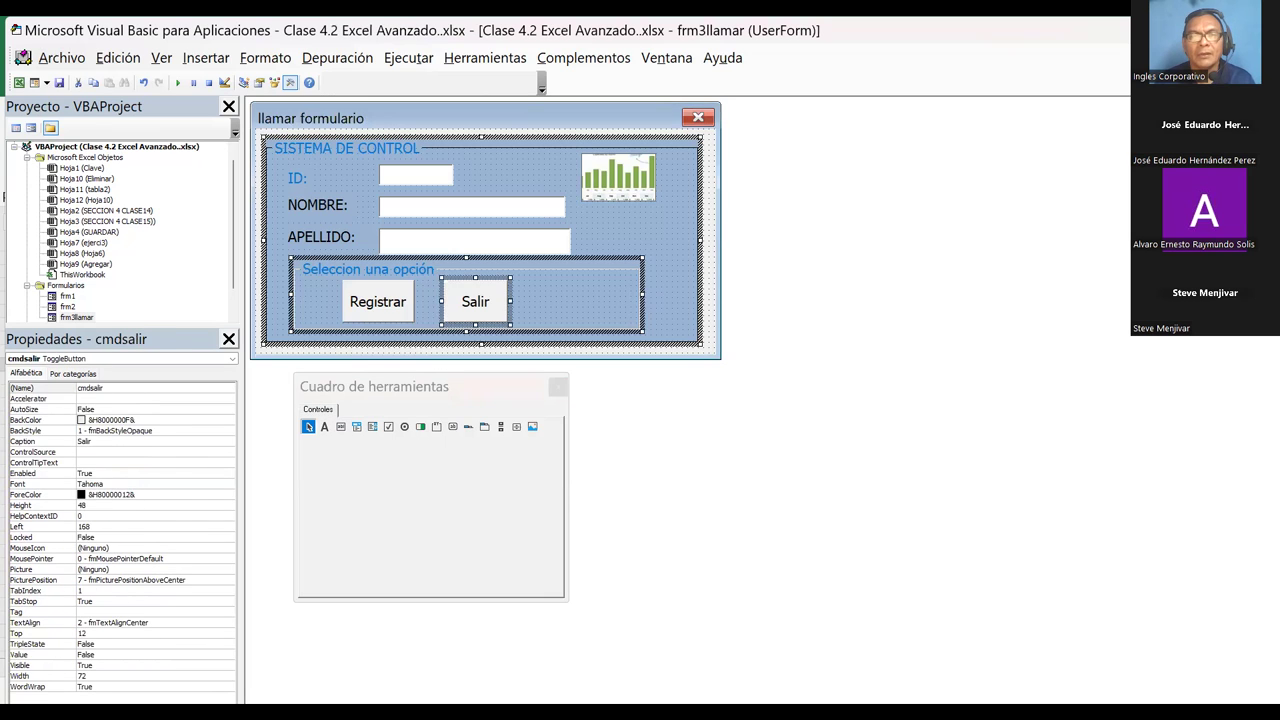
key("Tab")
key("Tab")
key("Tab")
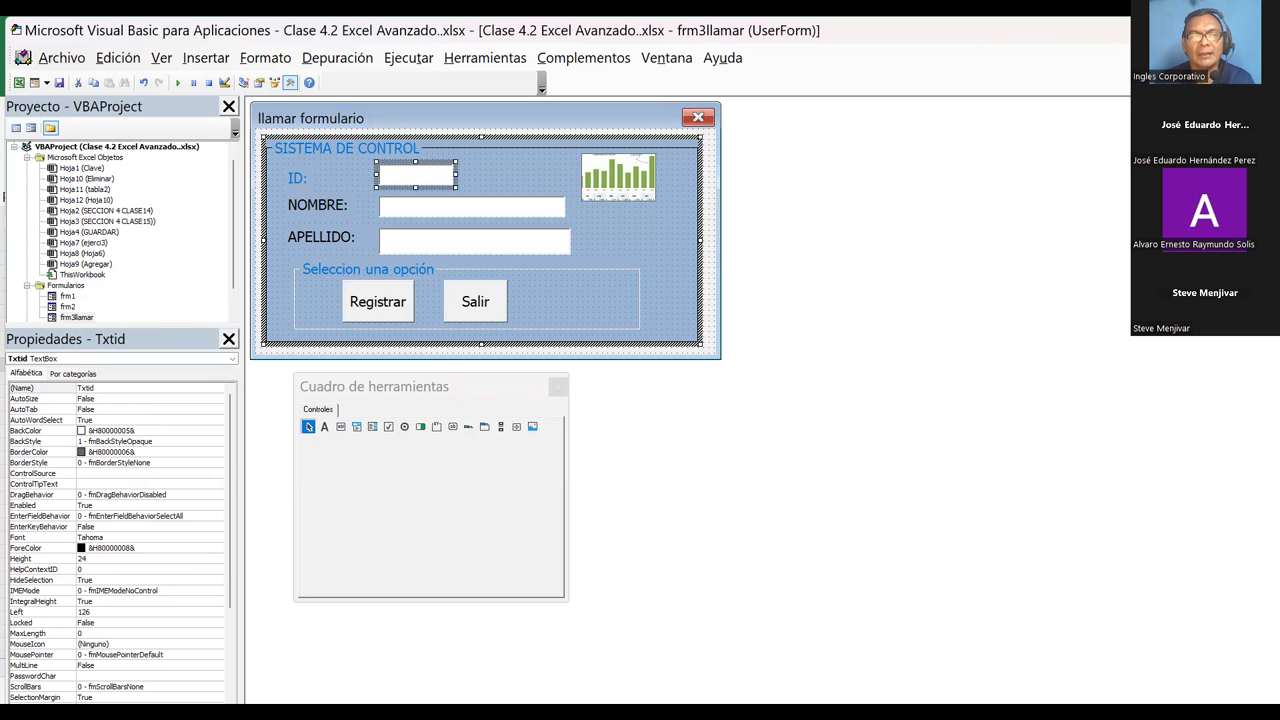
key("Tab")
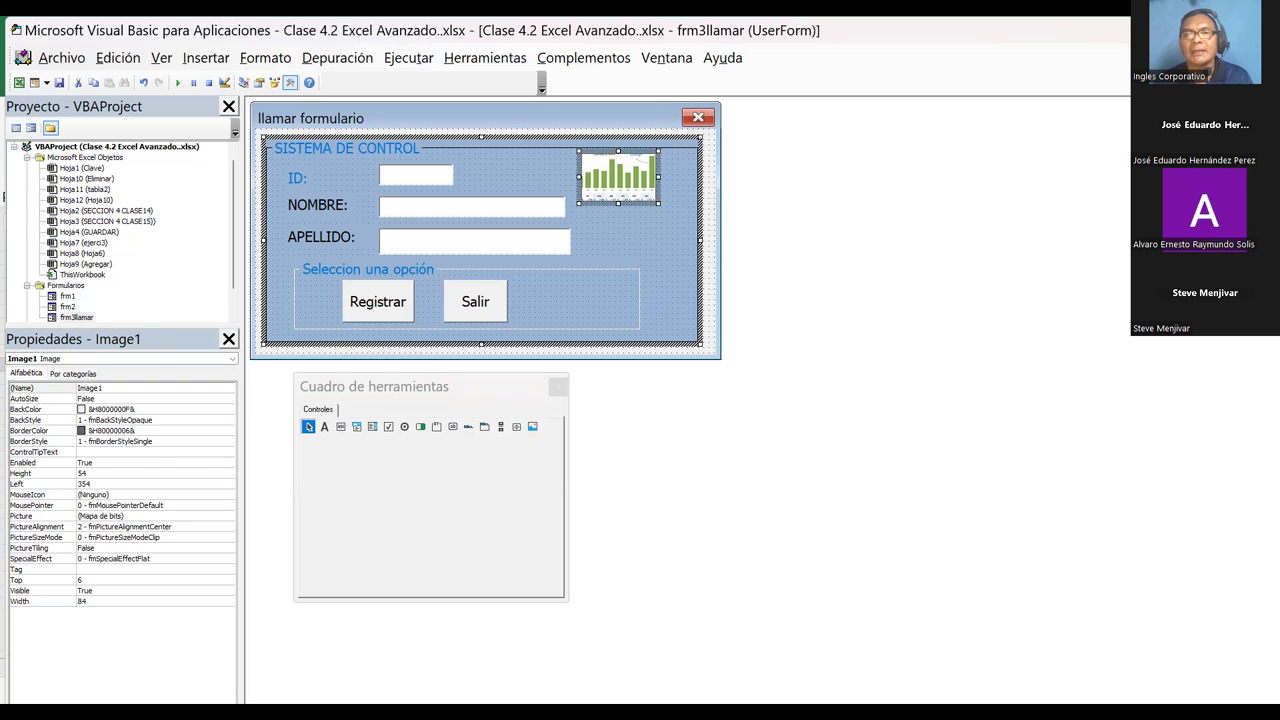
key("Escape")
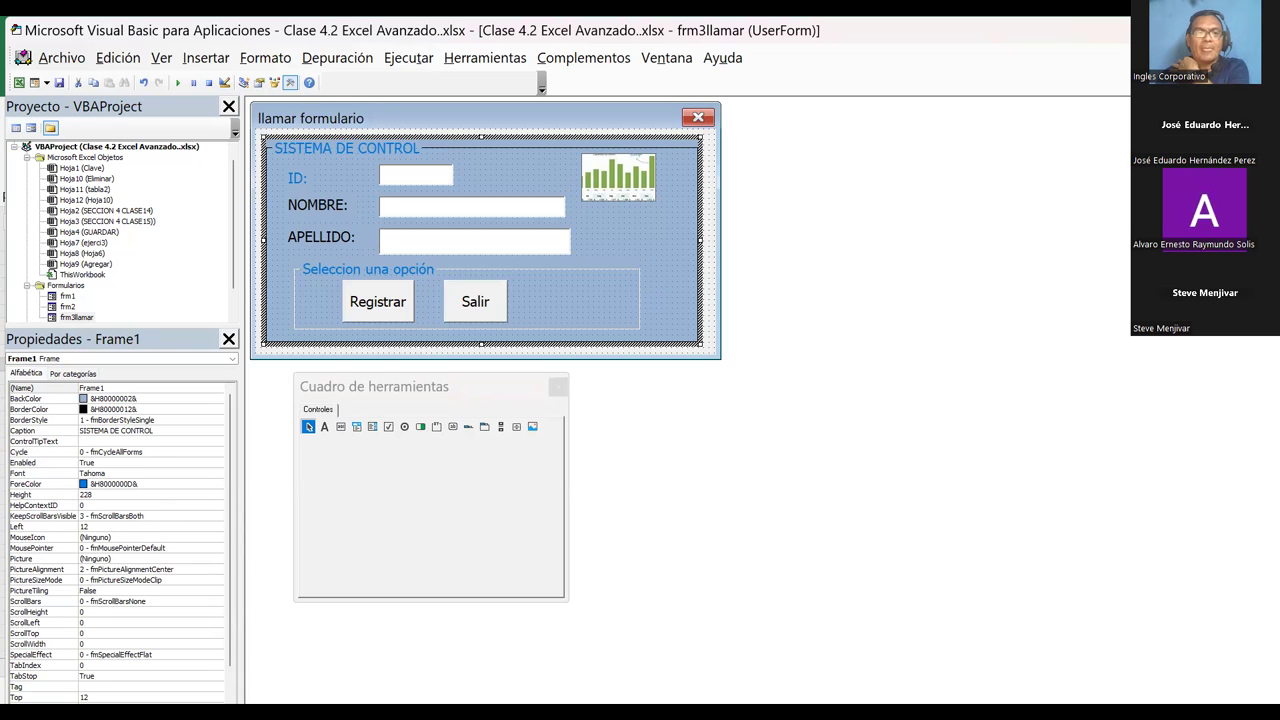
key("Escape")
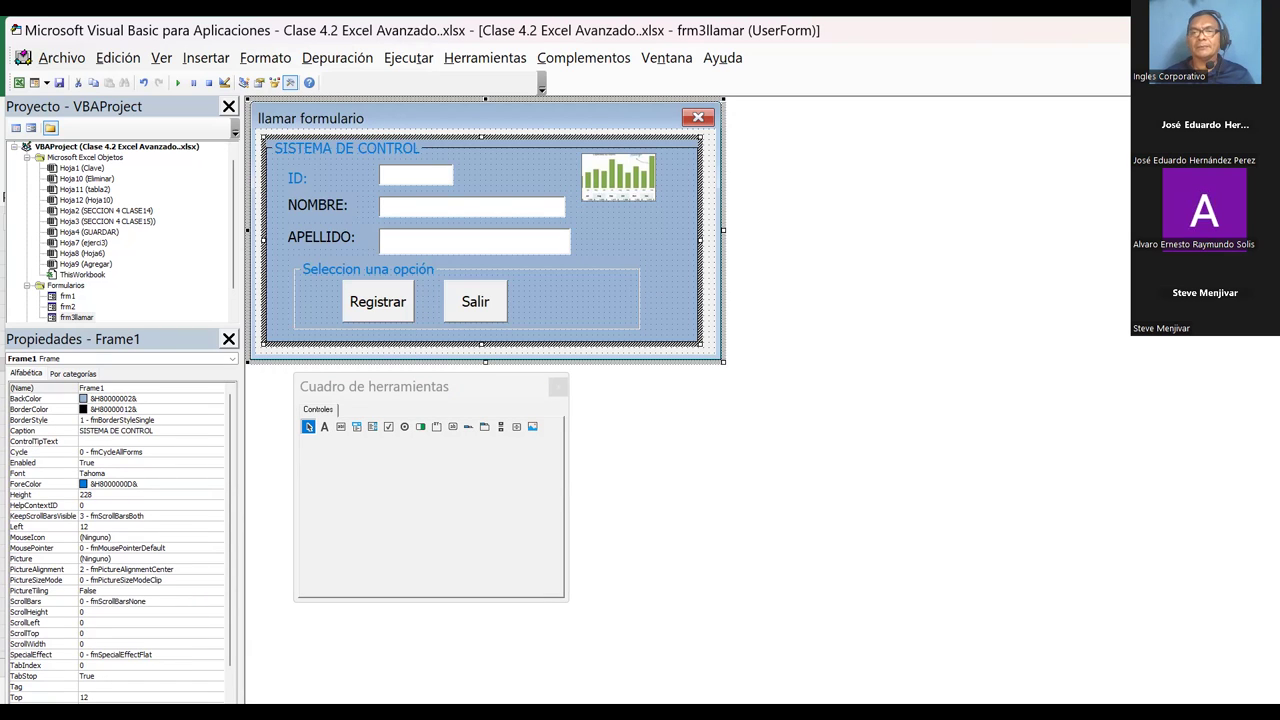